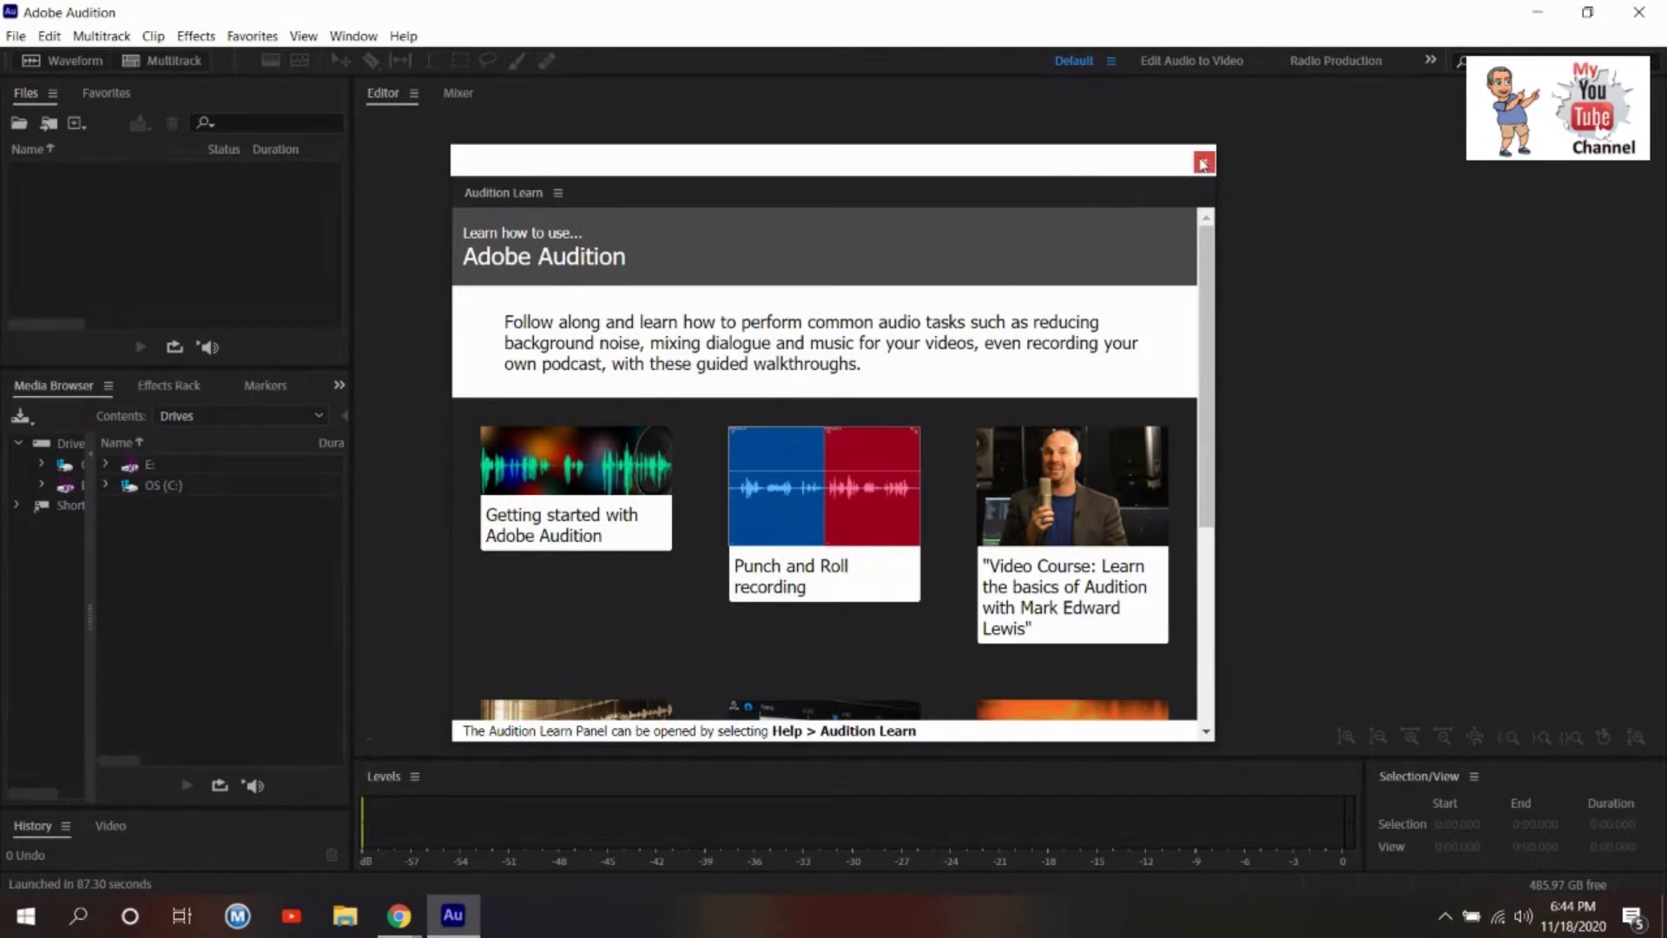
# Close the Audition Learn window and return to the empty main workspace.
pyautogui.click(1205, 160)
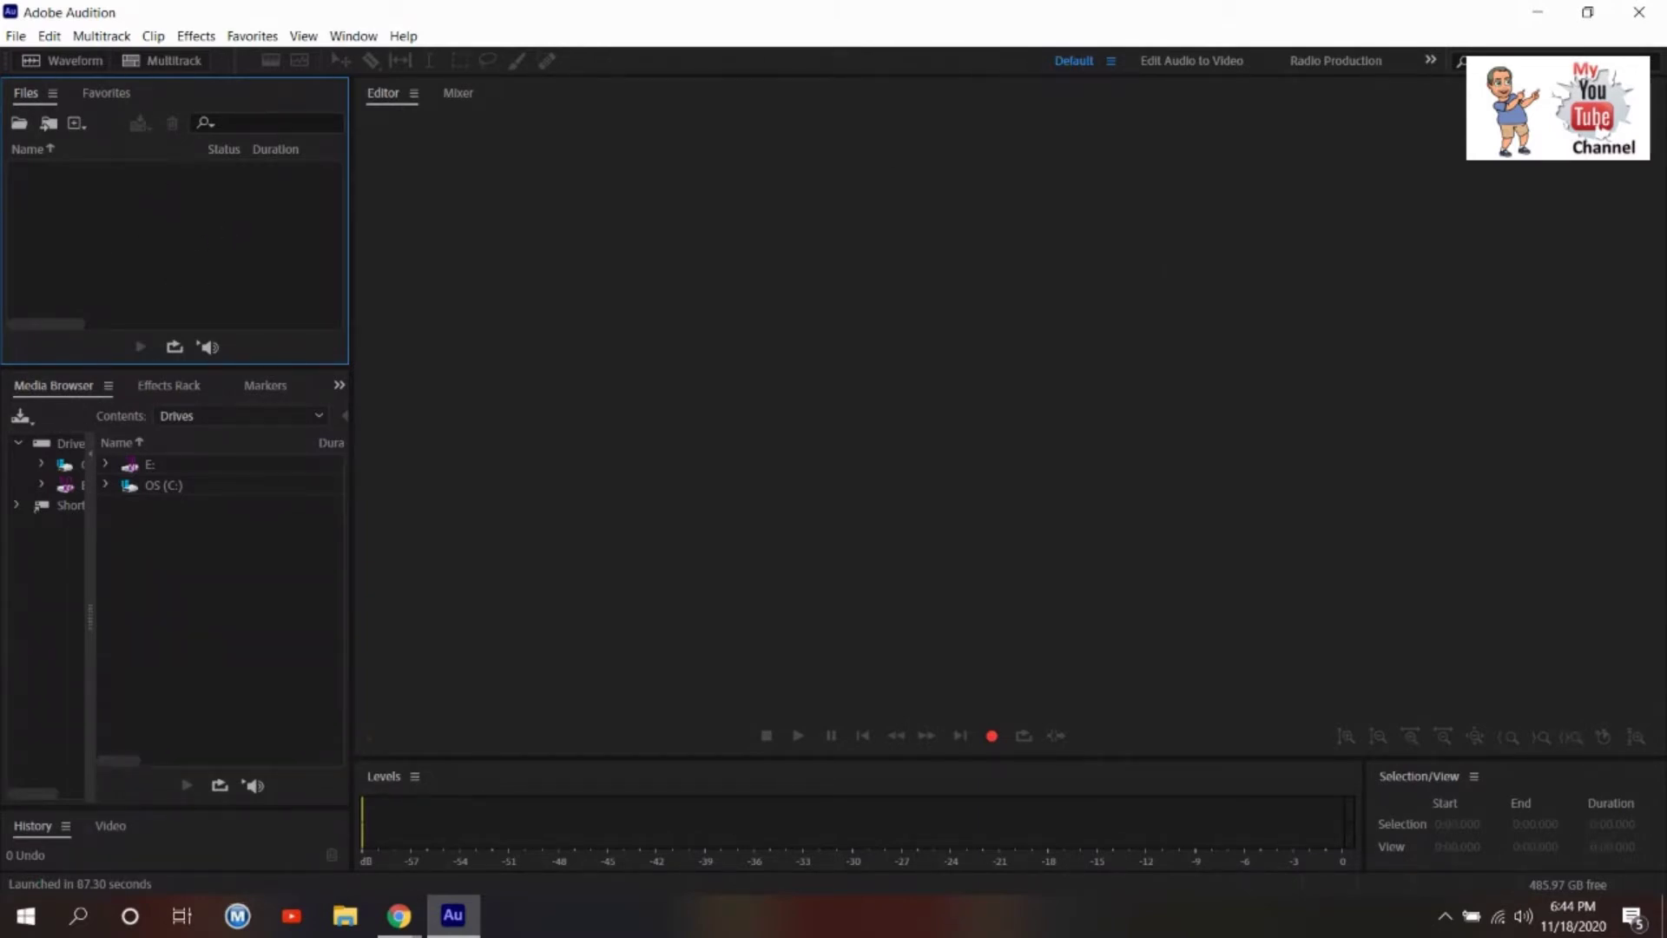
pyautogui.hotkey('alt', 'Tab')
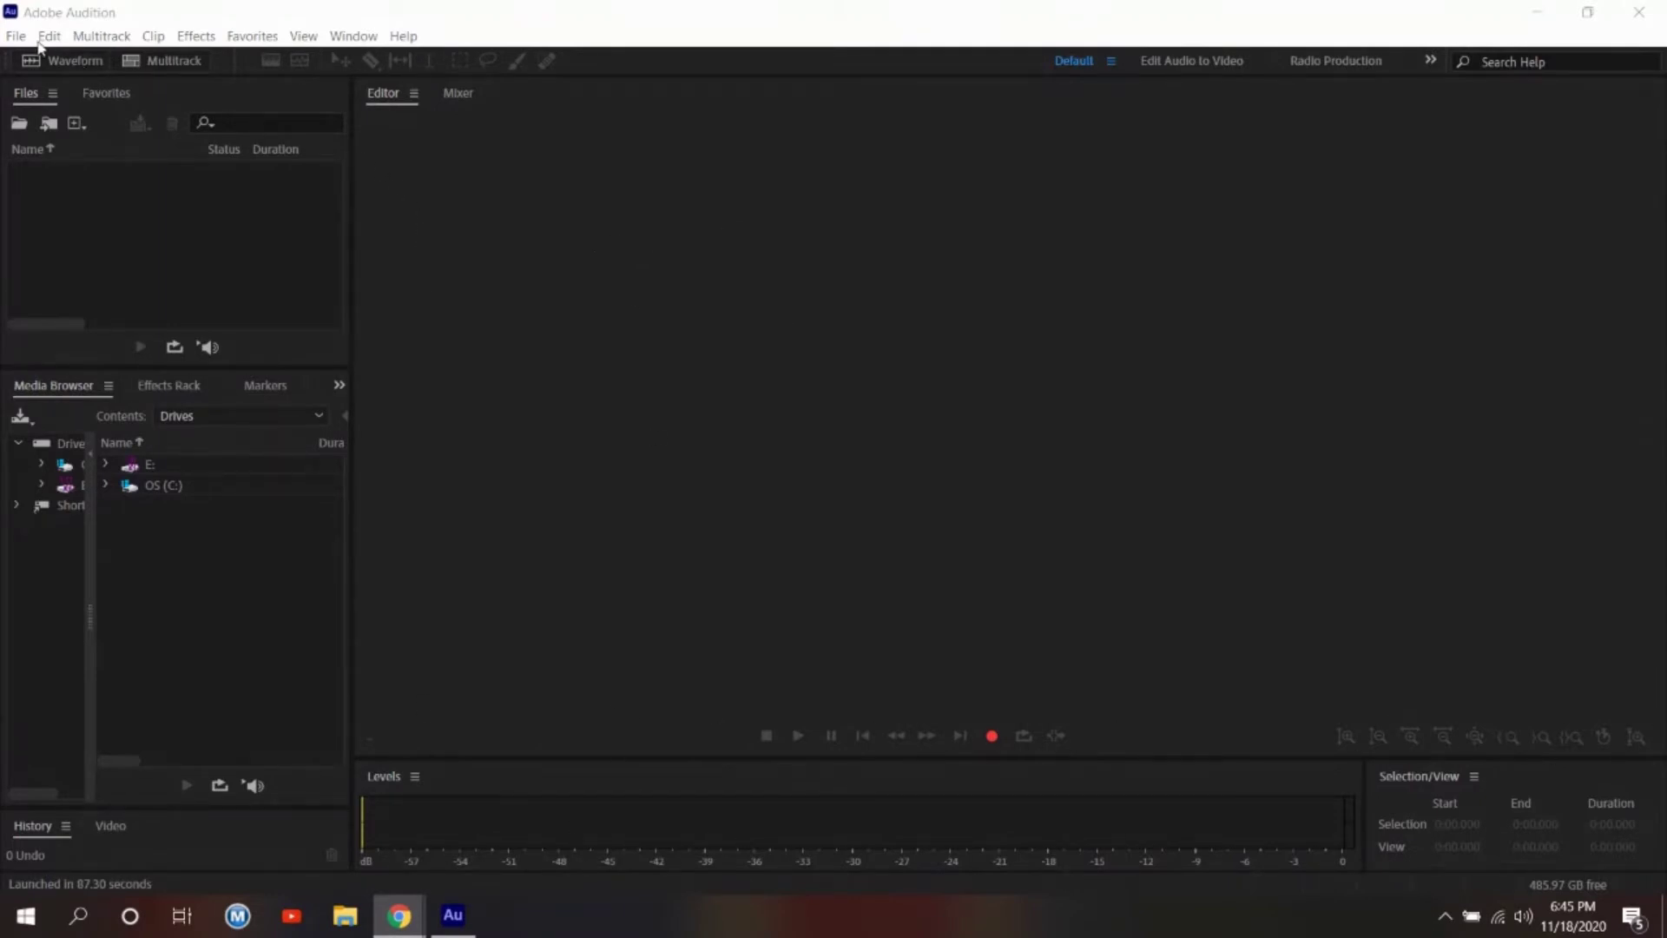
pyautogui.click(167, 17)
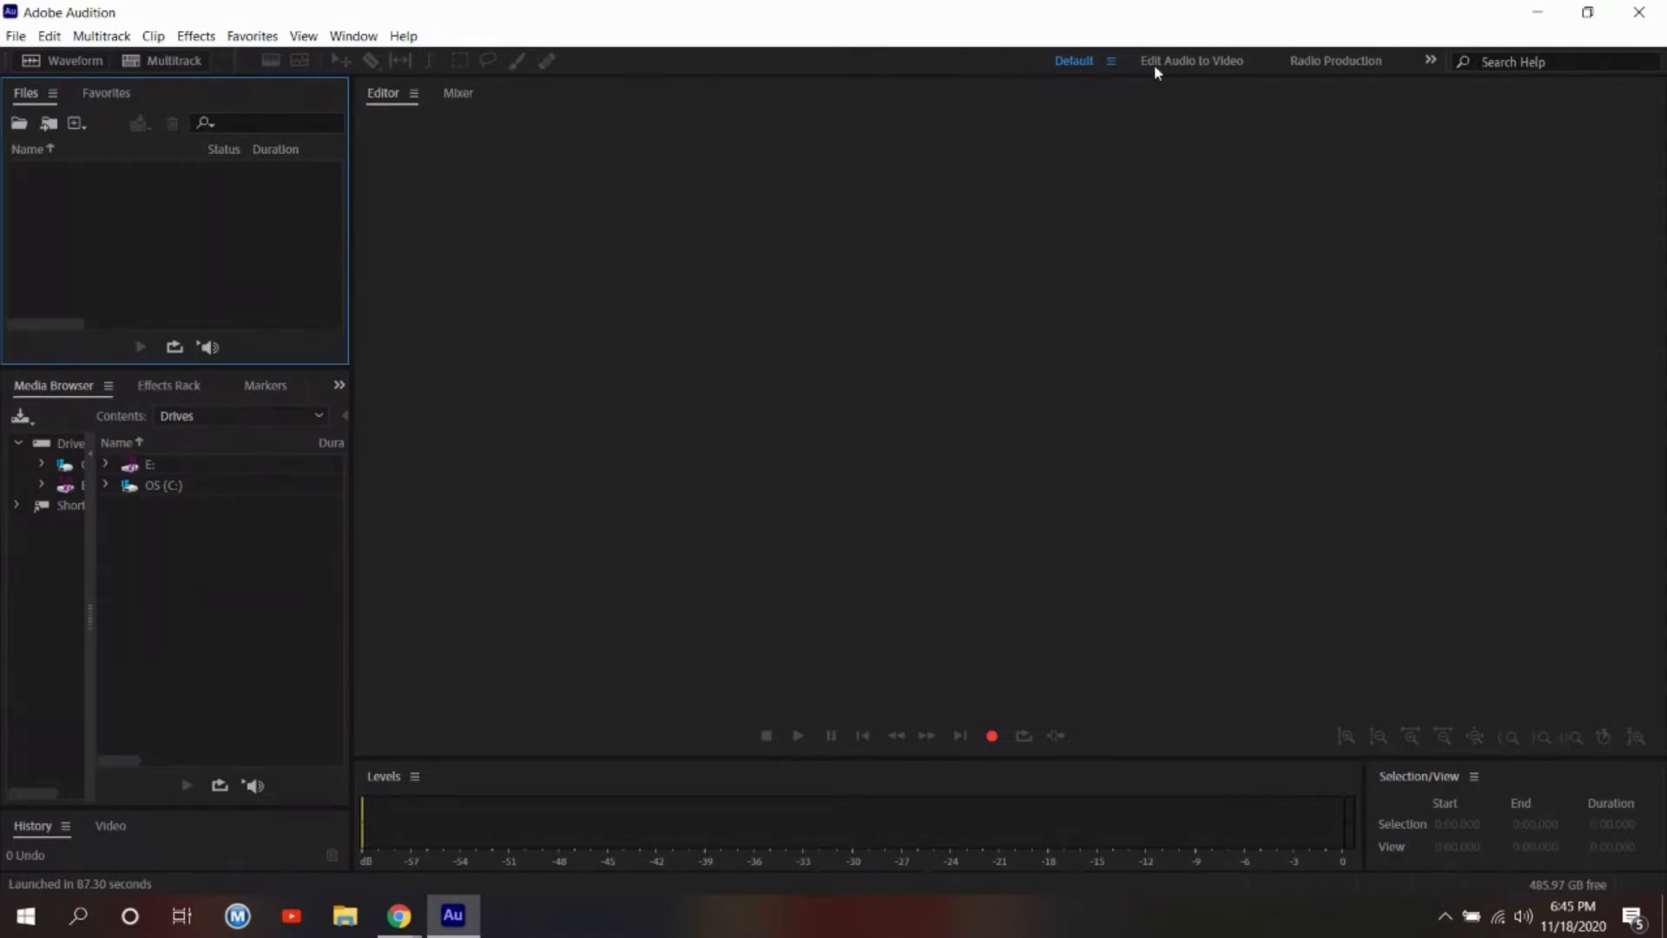
# View the additional workspace choices and the Radio Production layout, and return to the Default workspace.
pyautogui.click(1428, 64)
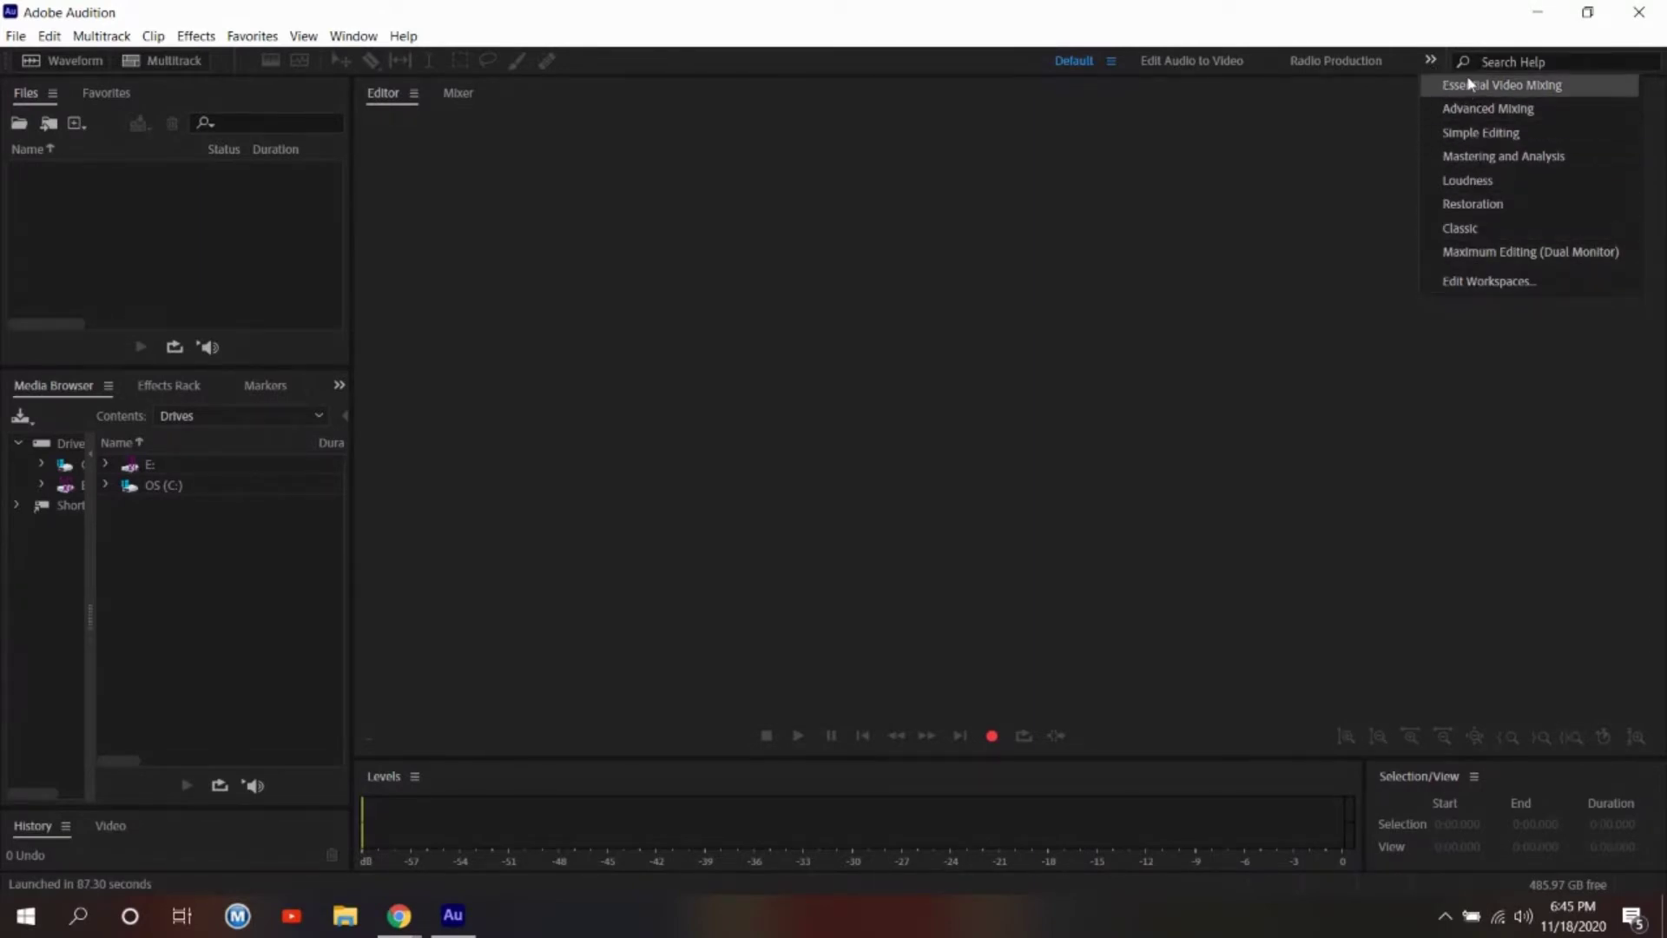
pyautogui.click(1070, 61)
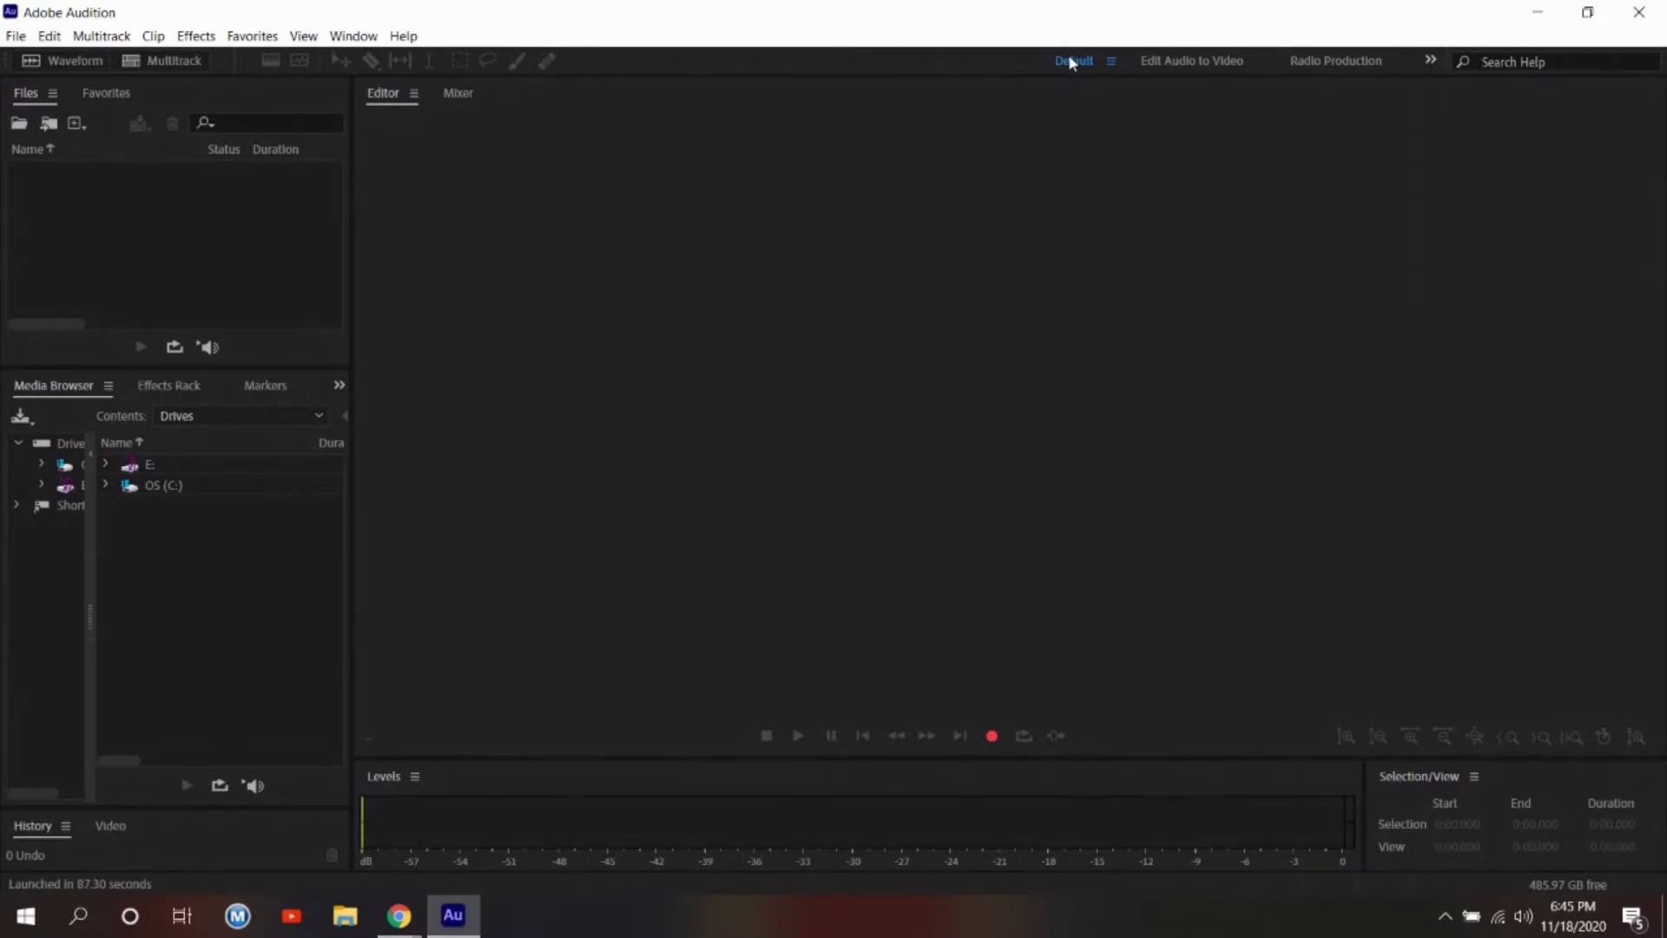
pyautogui.click(1301, 61)
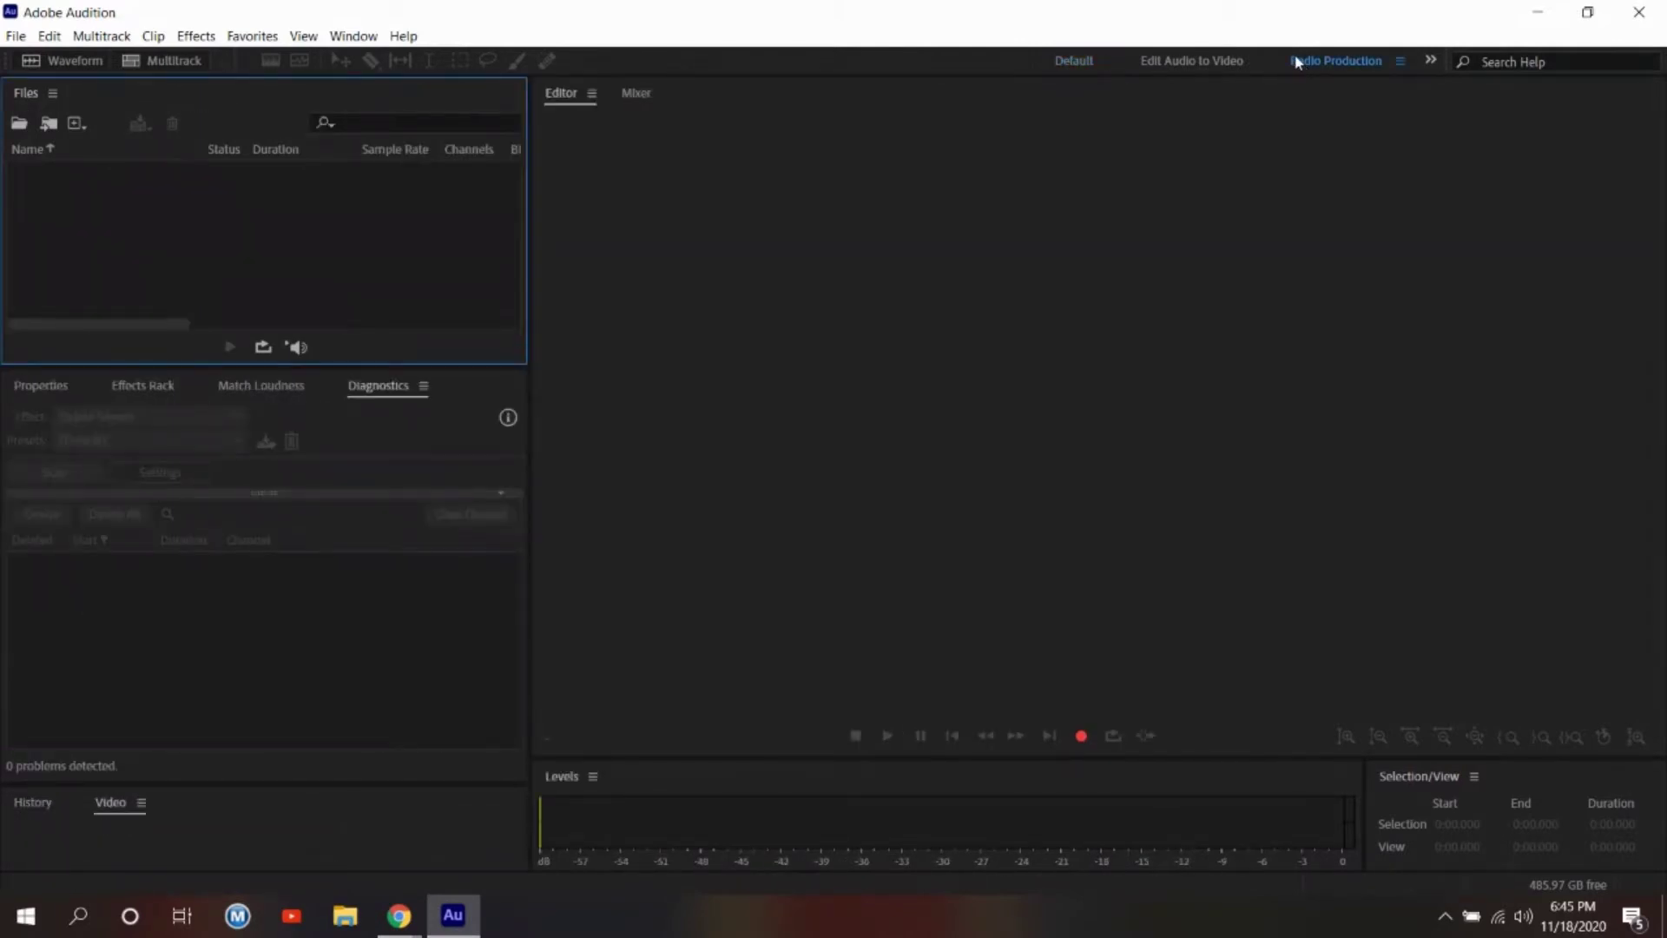
pyautogui.click(1080, 59)
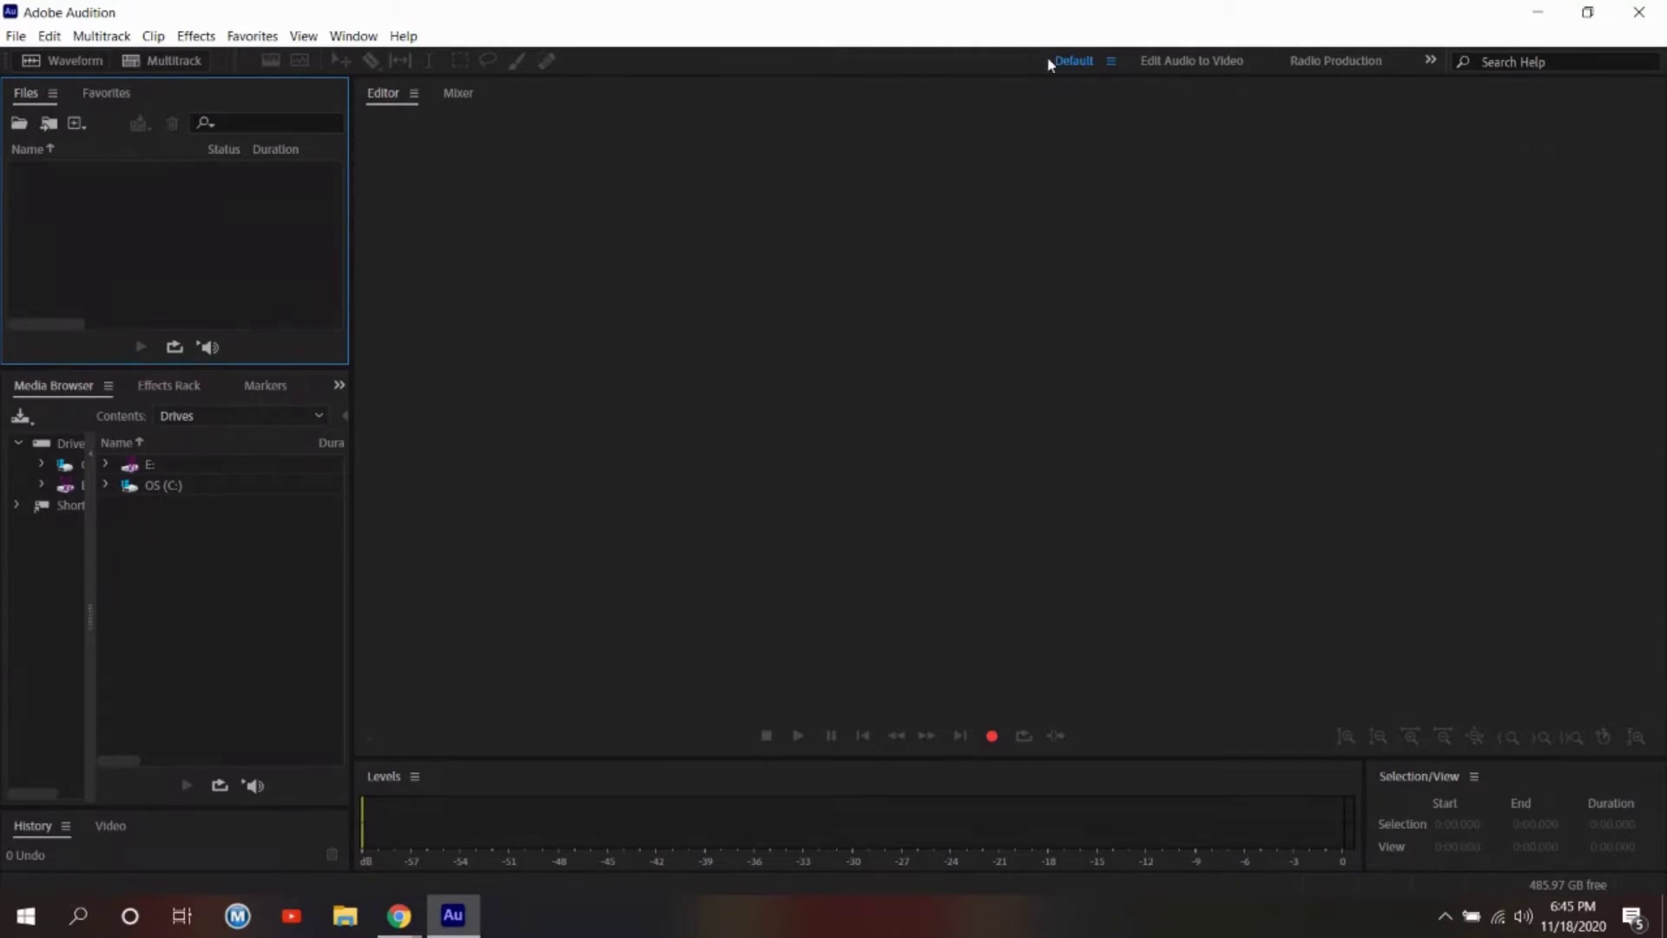
# Show the Essential Sound panel and close it again.
pyautogui.click(346, 39)
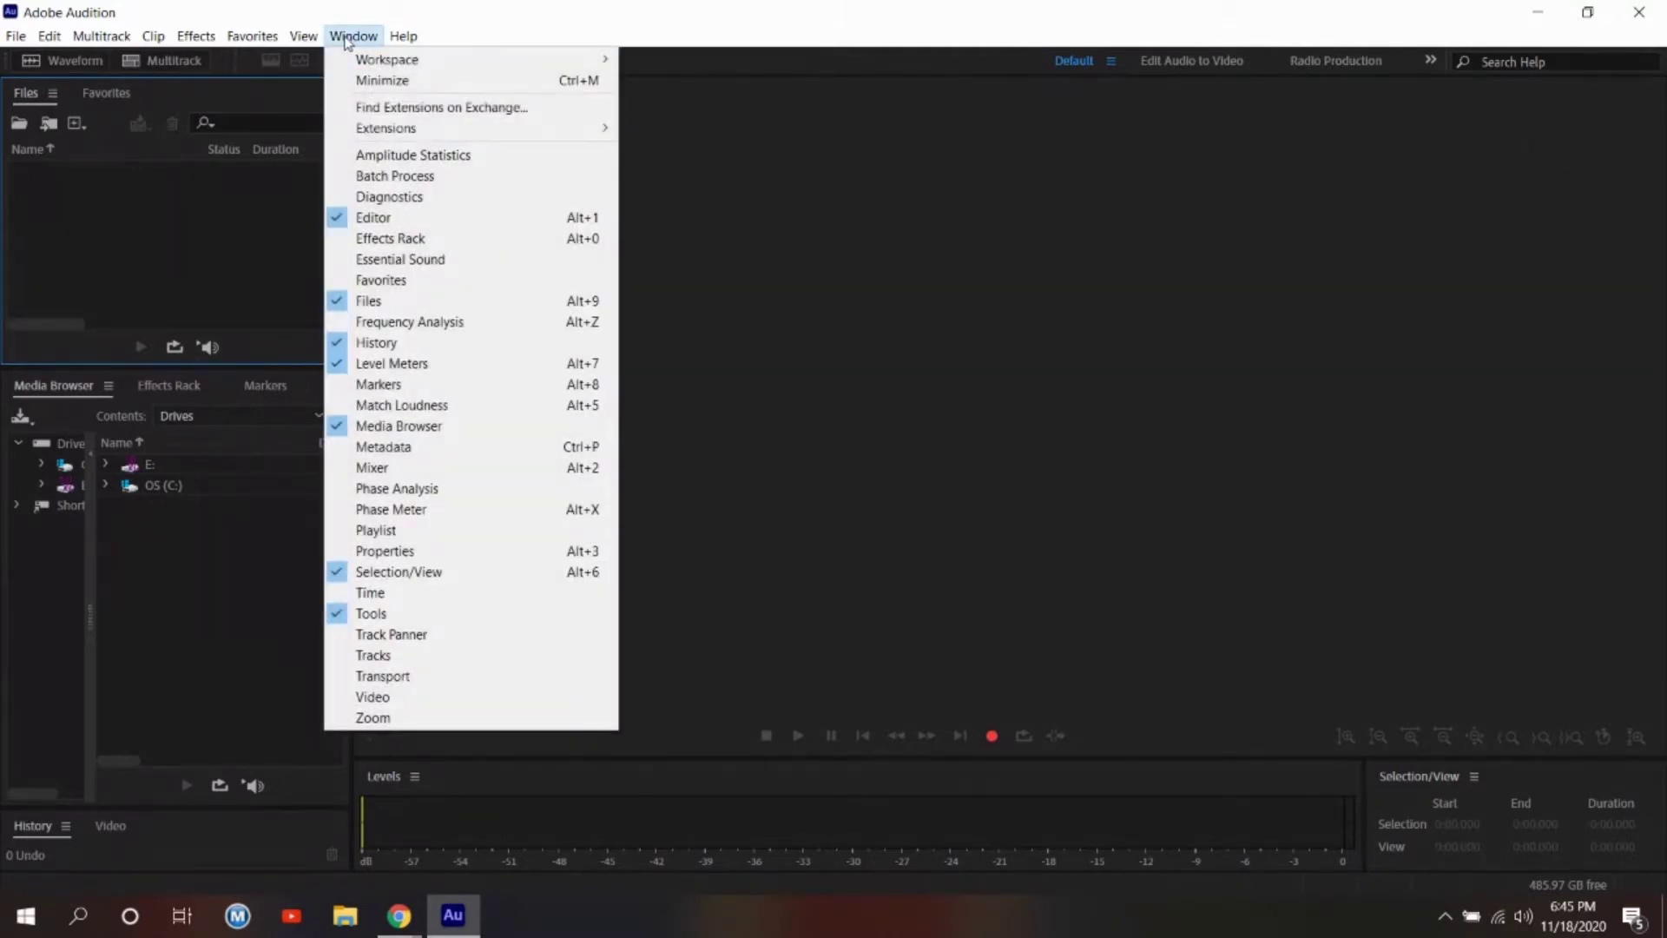
pyautogui.click(400, 259)
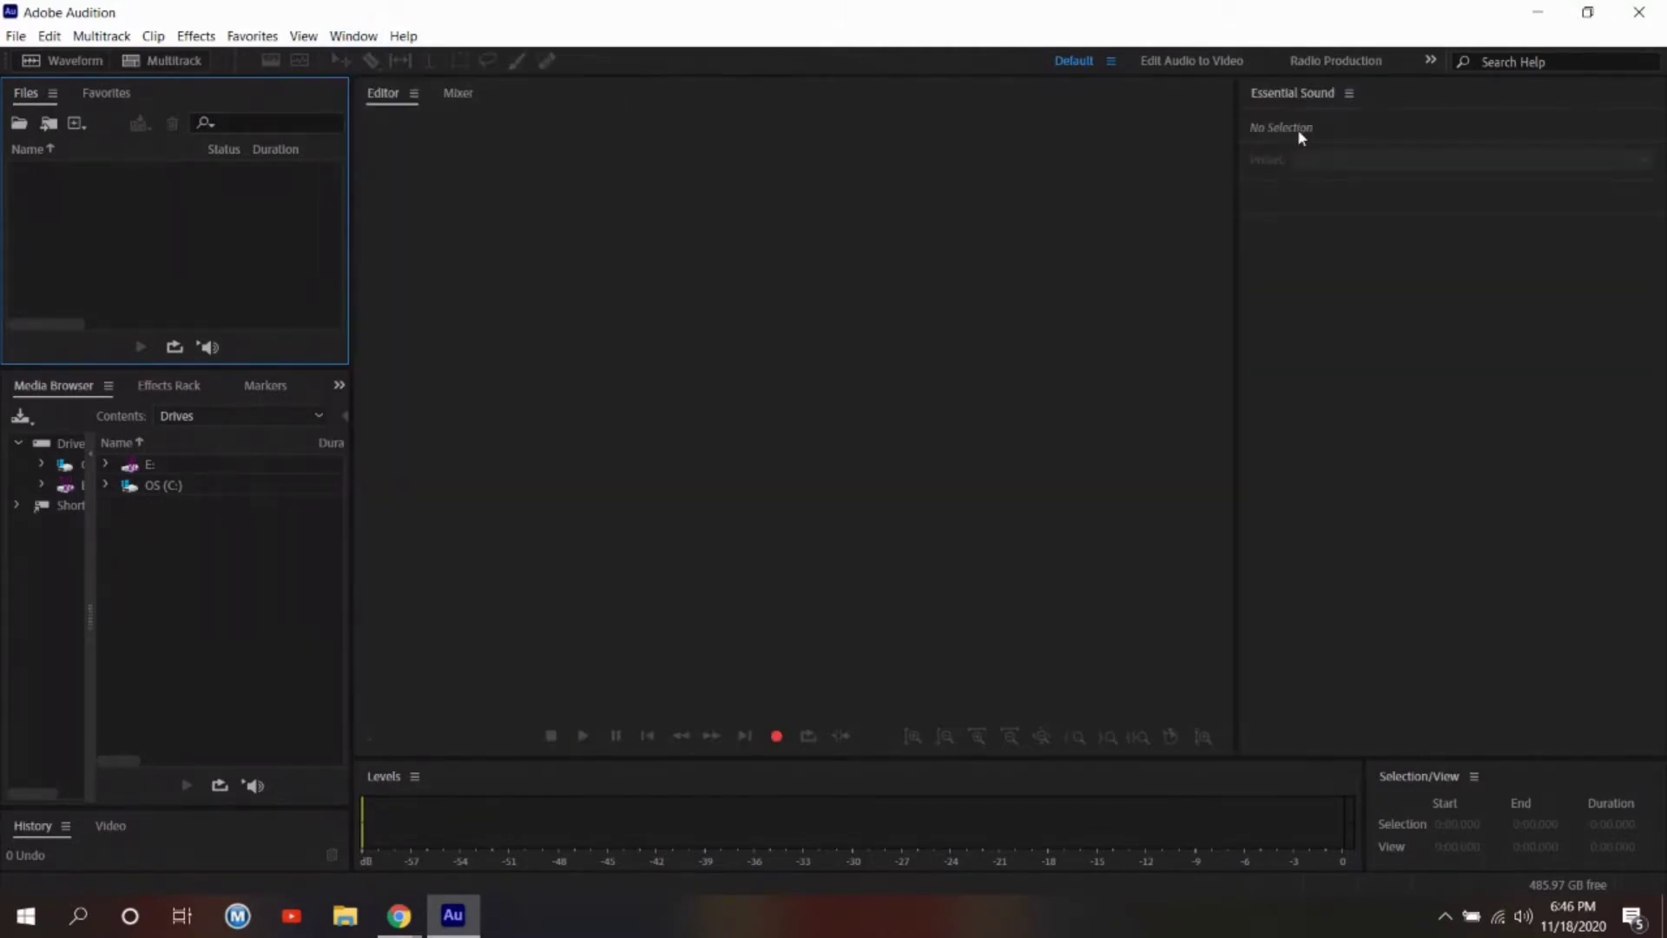
pyautogui.click(1349, 96)
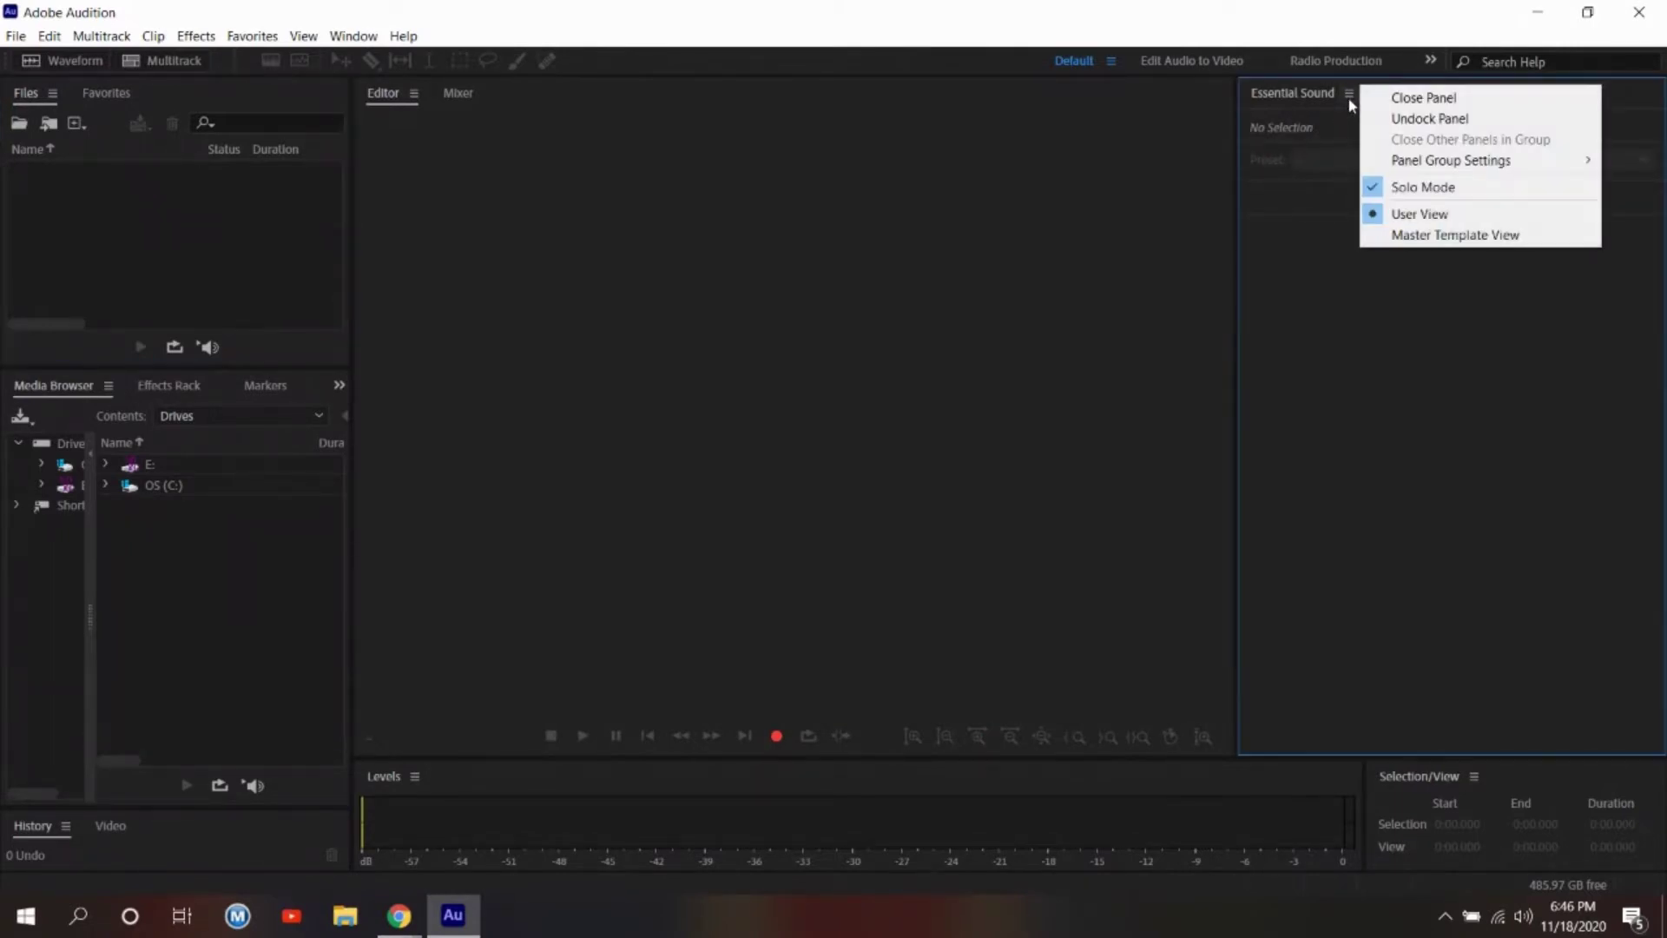
pyautogui.click(1373, 101)
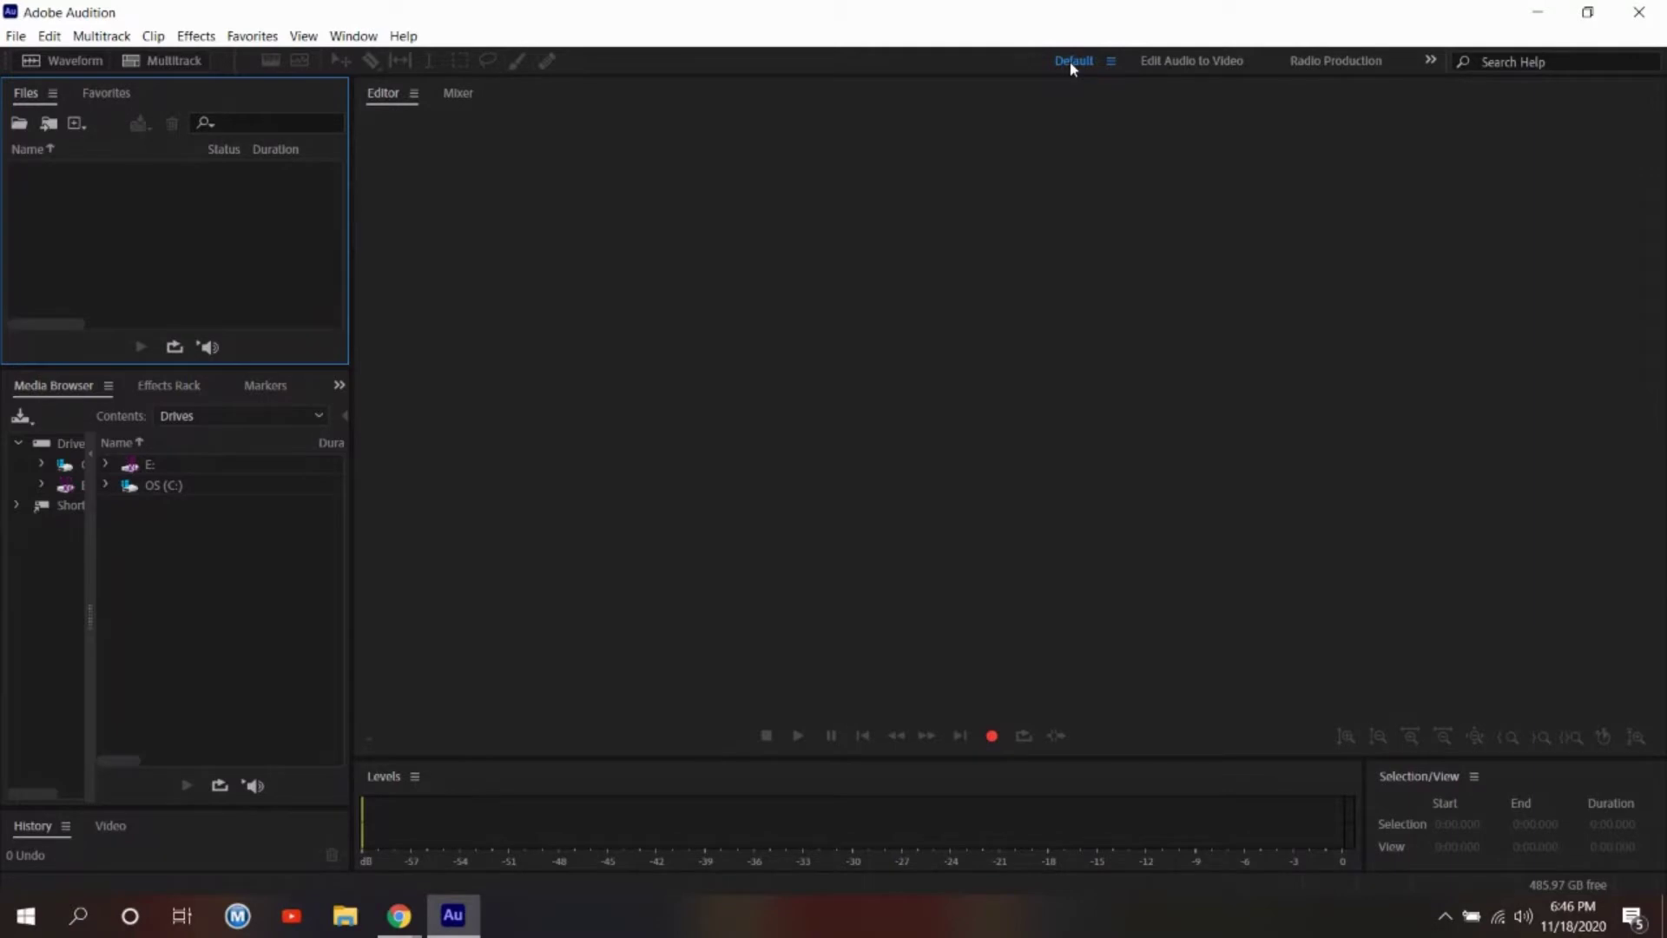
# Look through the available file, editing, multitrack, clip, view and window commands.
pyautogui.moveTo(1075, 67); pyautogui.dragTo(872, 104)
pyautogui.click(17, 37)
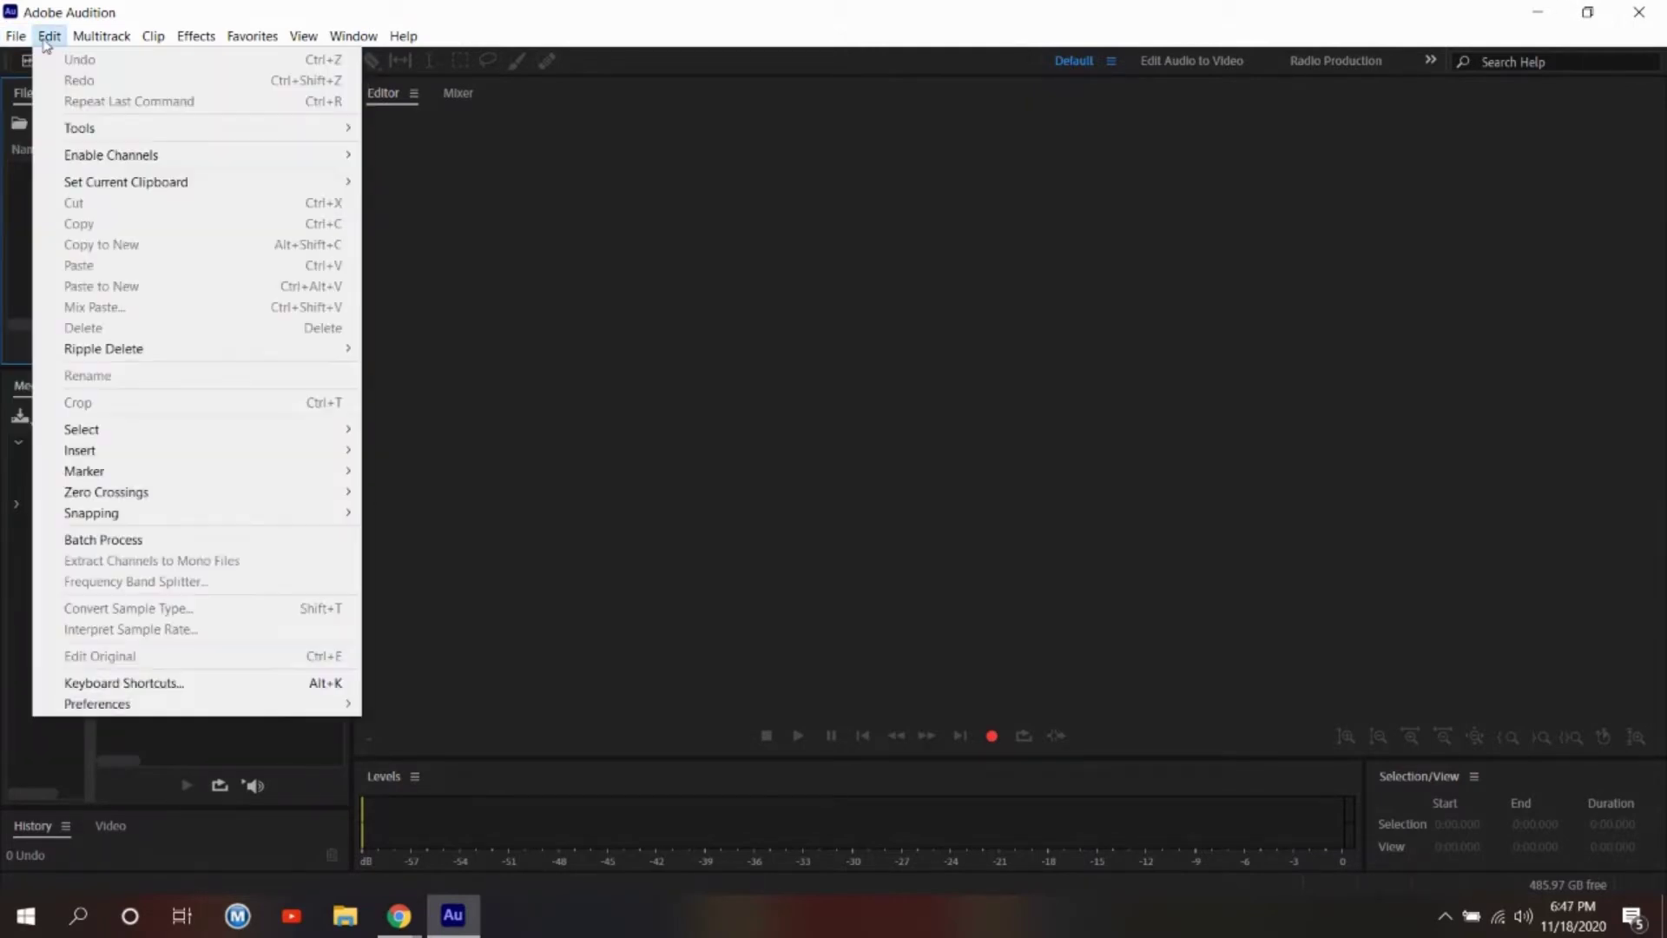
pyautogui.click(48, 37)
pyautogui.click(48, 37)
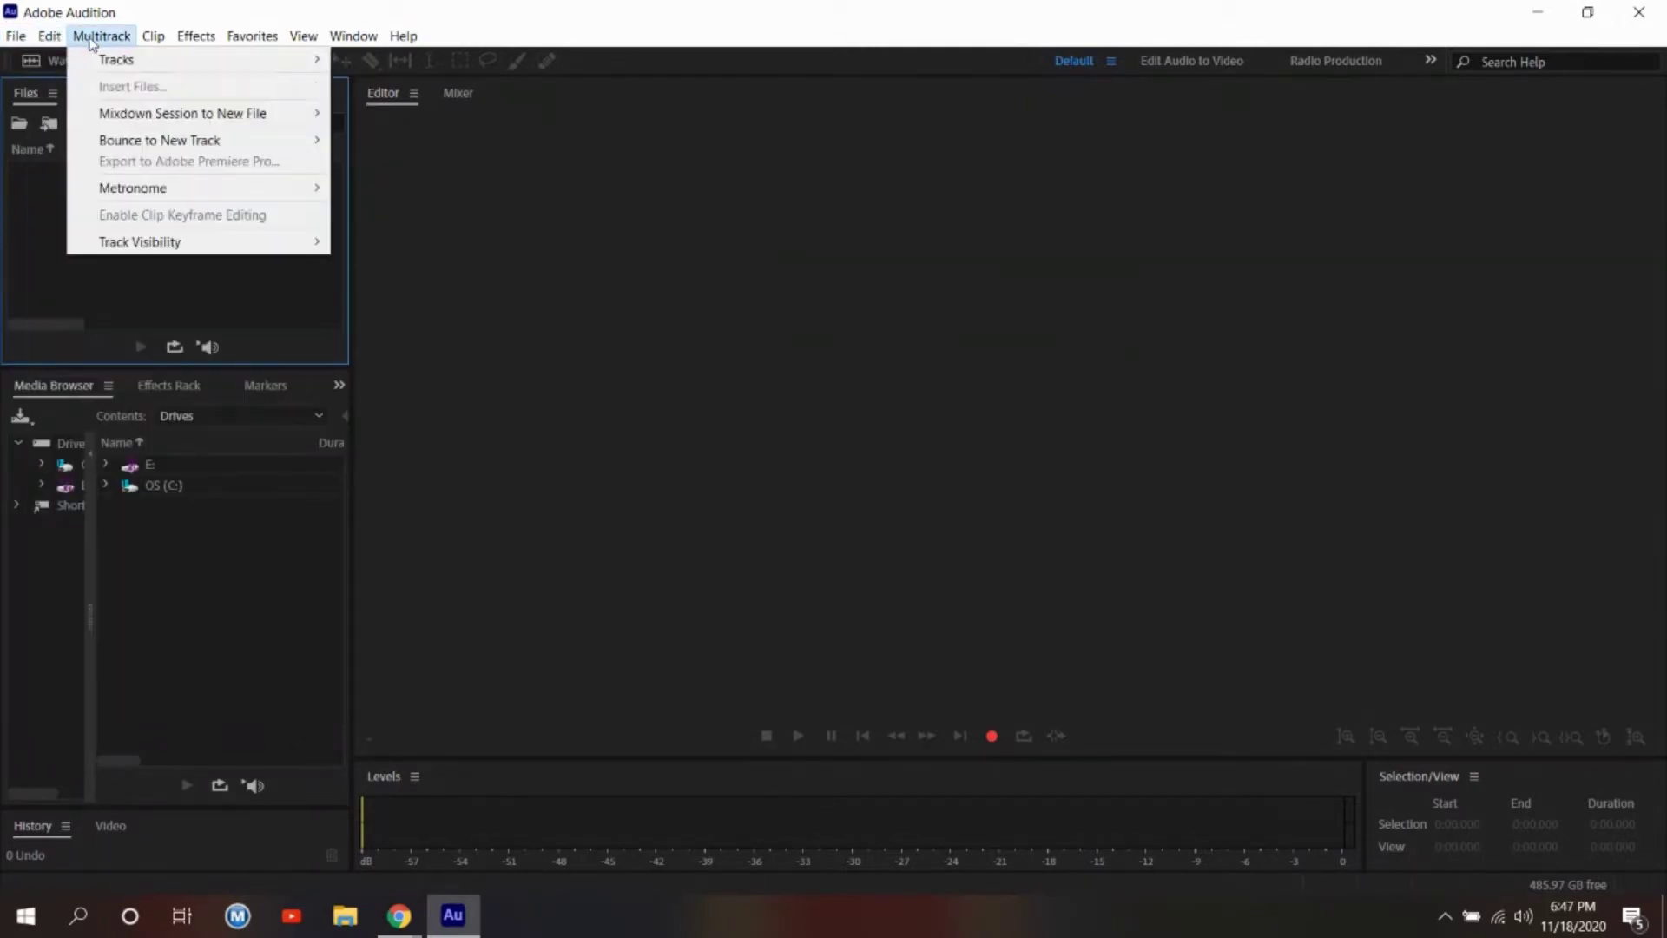
pyautogui.click(91, 39)
pyautogui.click(156, 37)
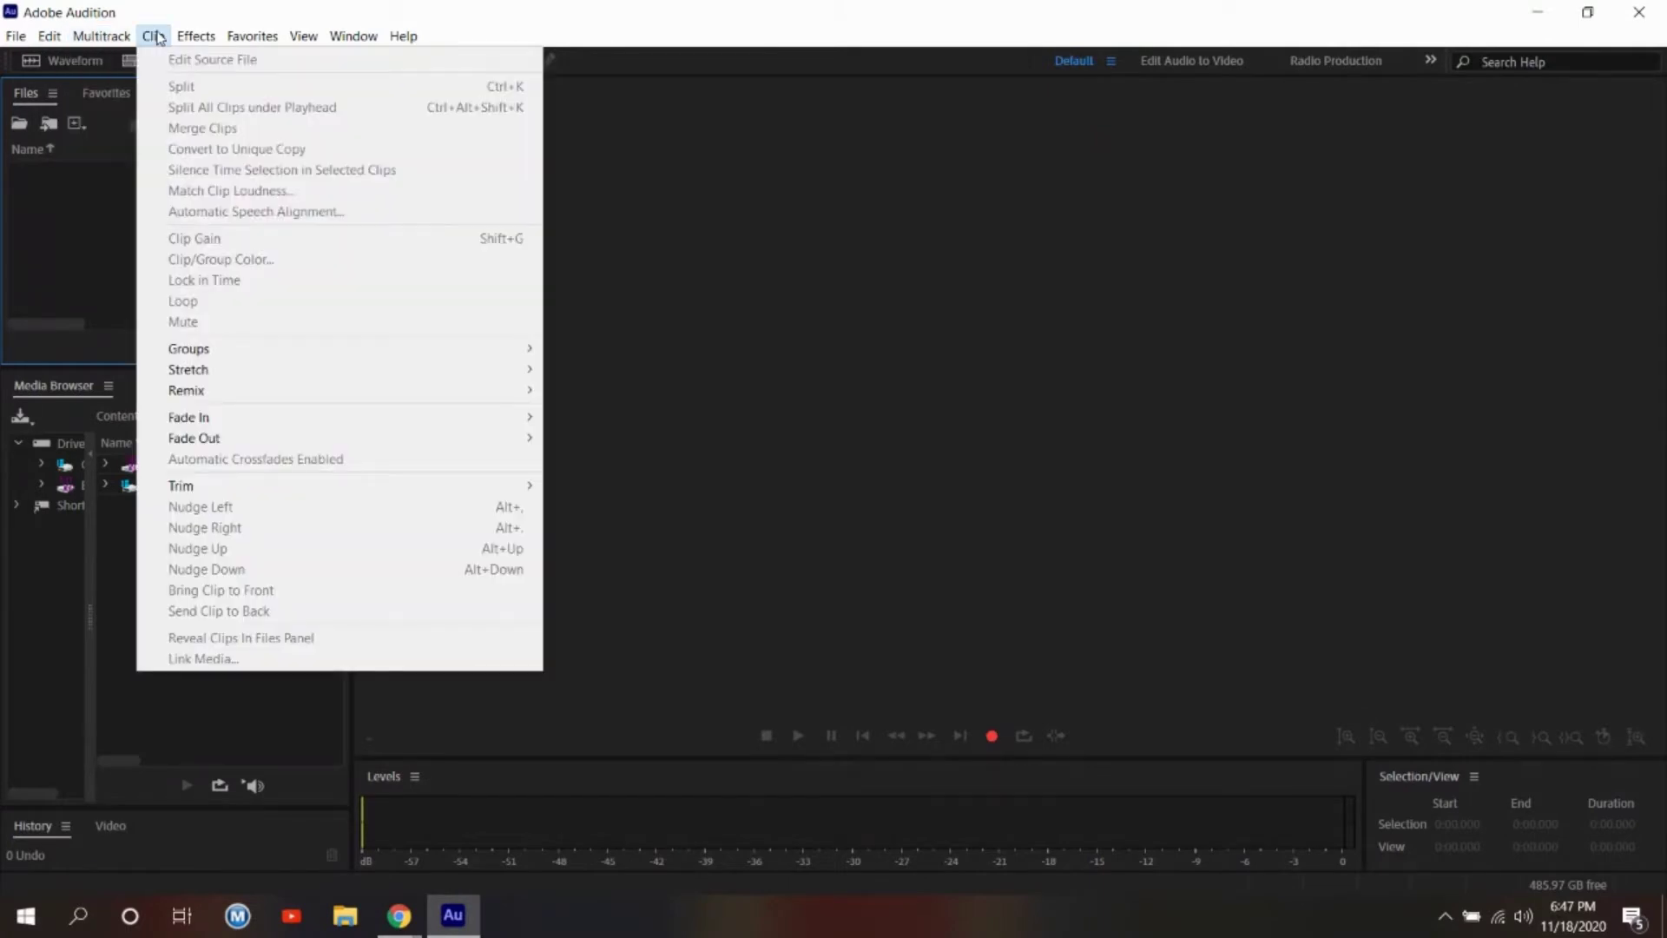
pyautogui.moveTo(306, 39)
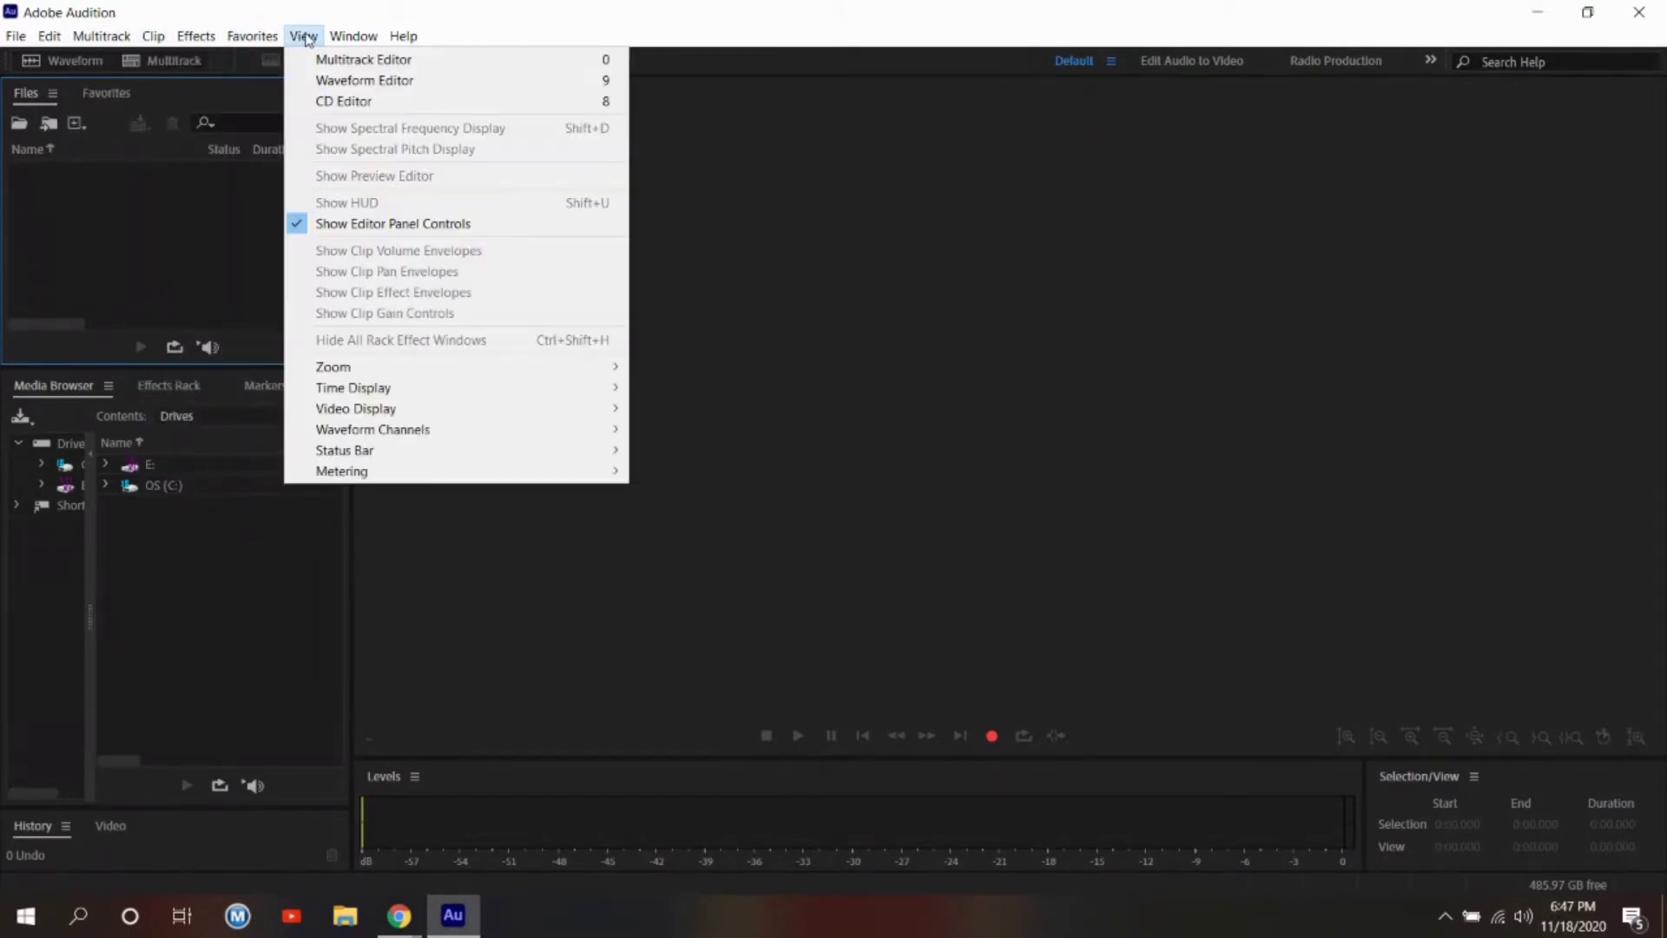
pyautogui.click(353, 37)
pyautogui.click(109, 40)
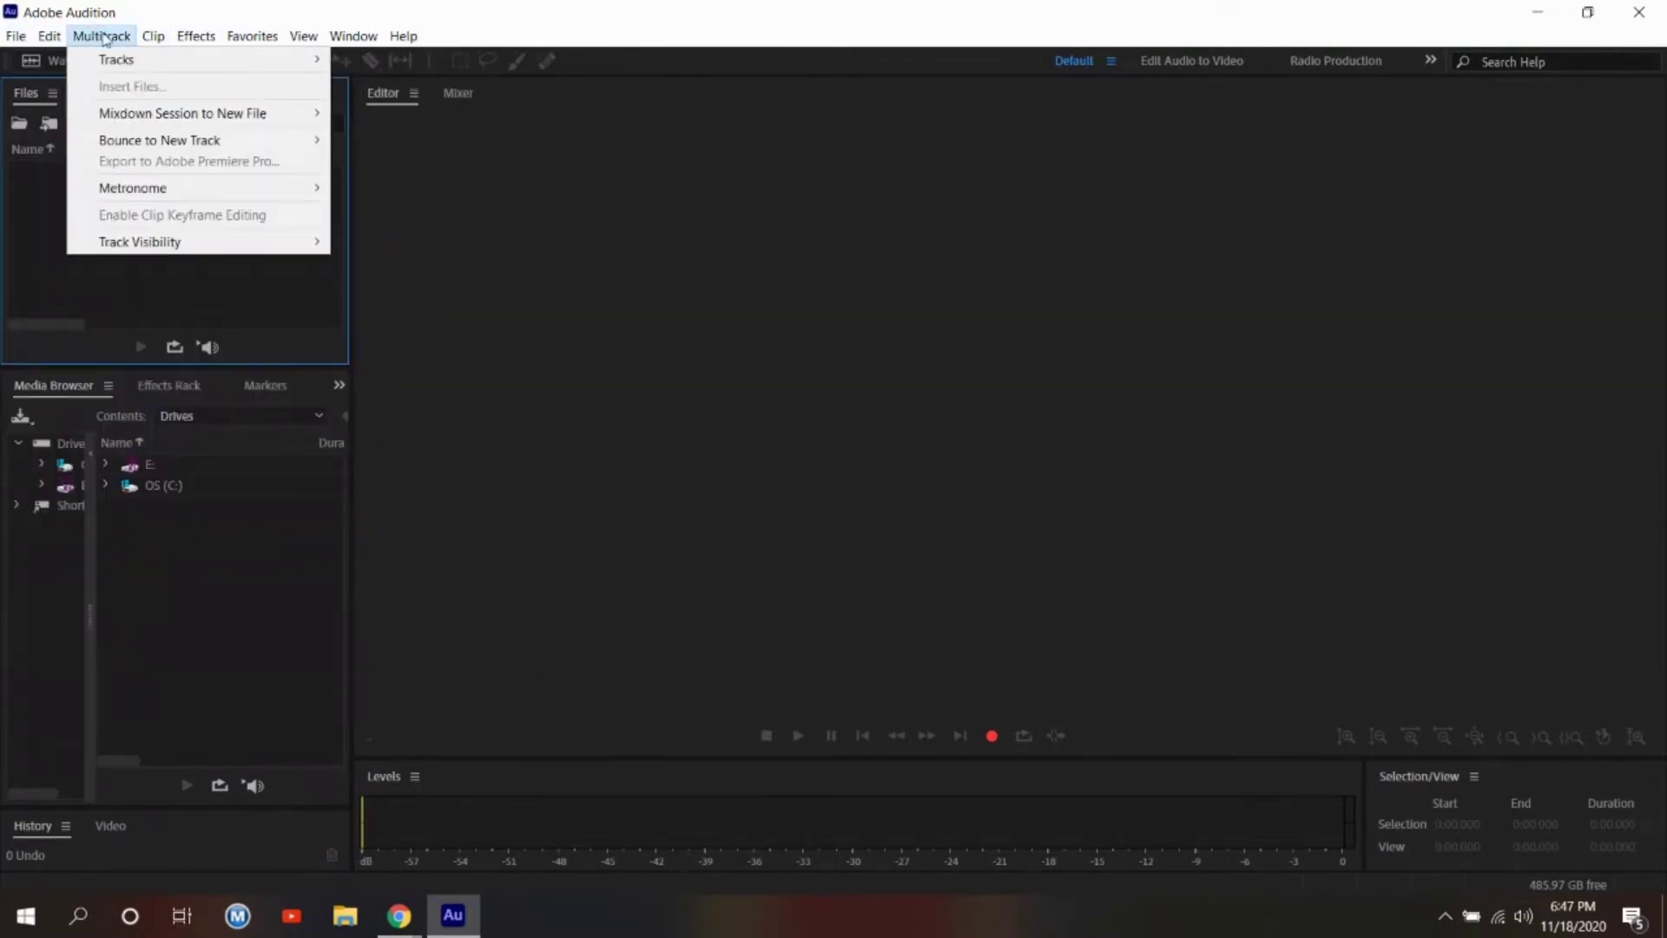
pyautogui.click(103, 39)
pyautogui.click(353, 36)
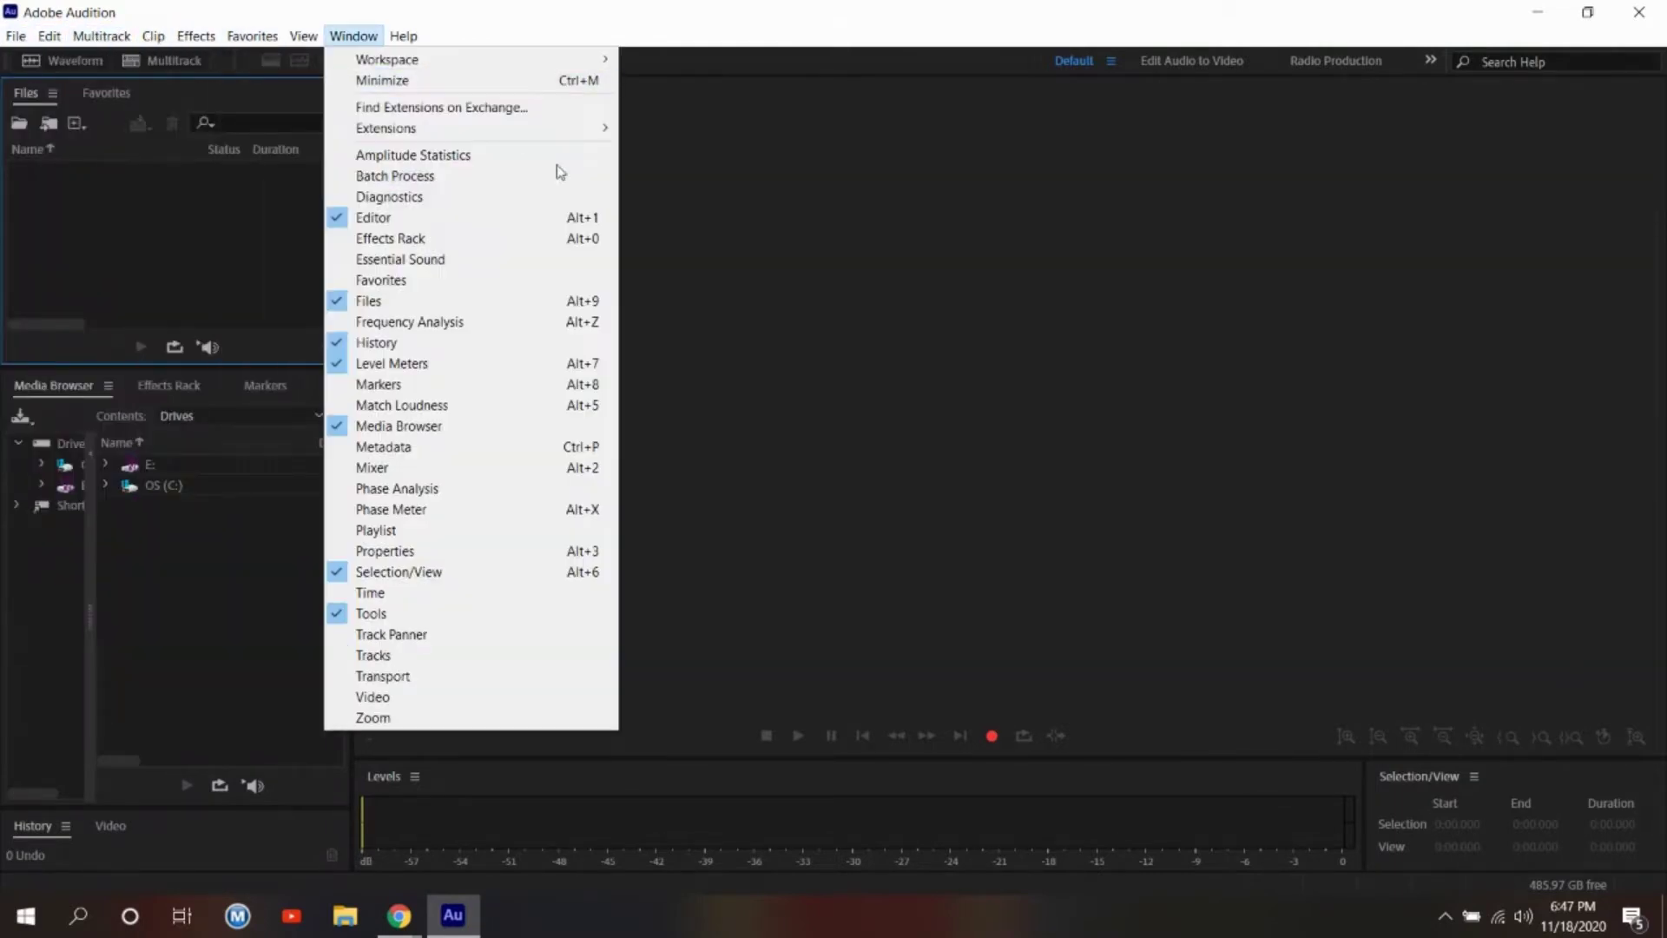
pyautogui.click(800, 219)
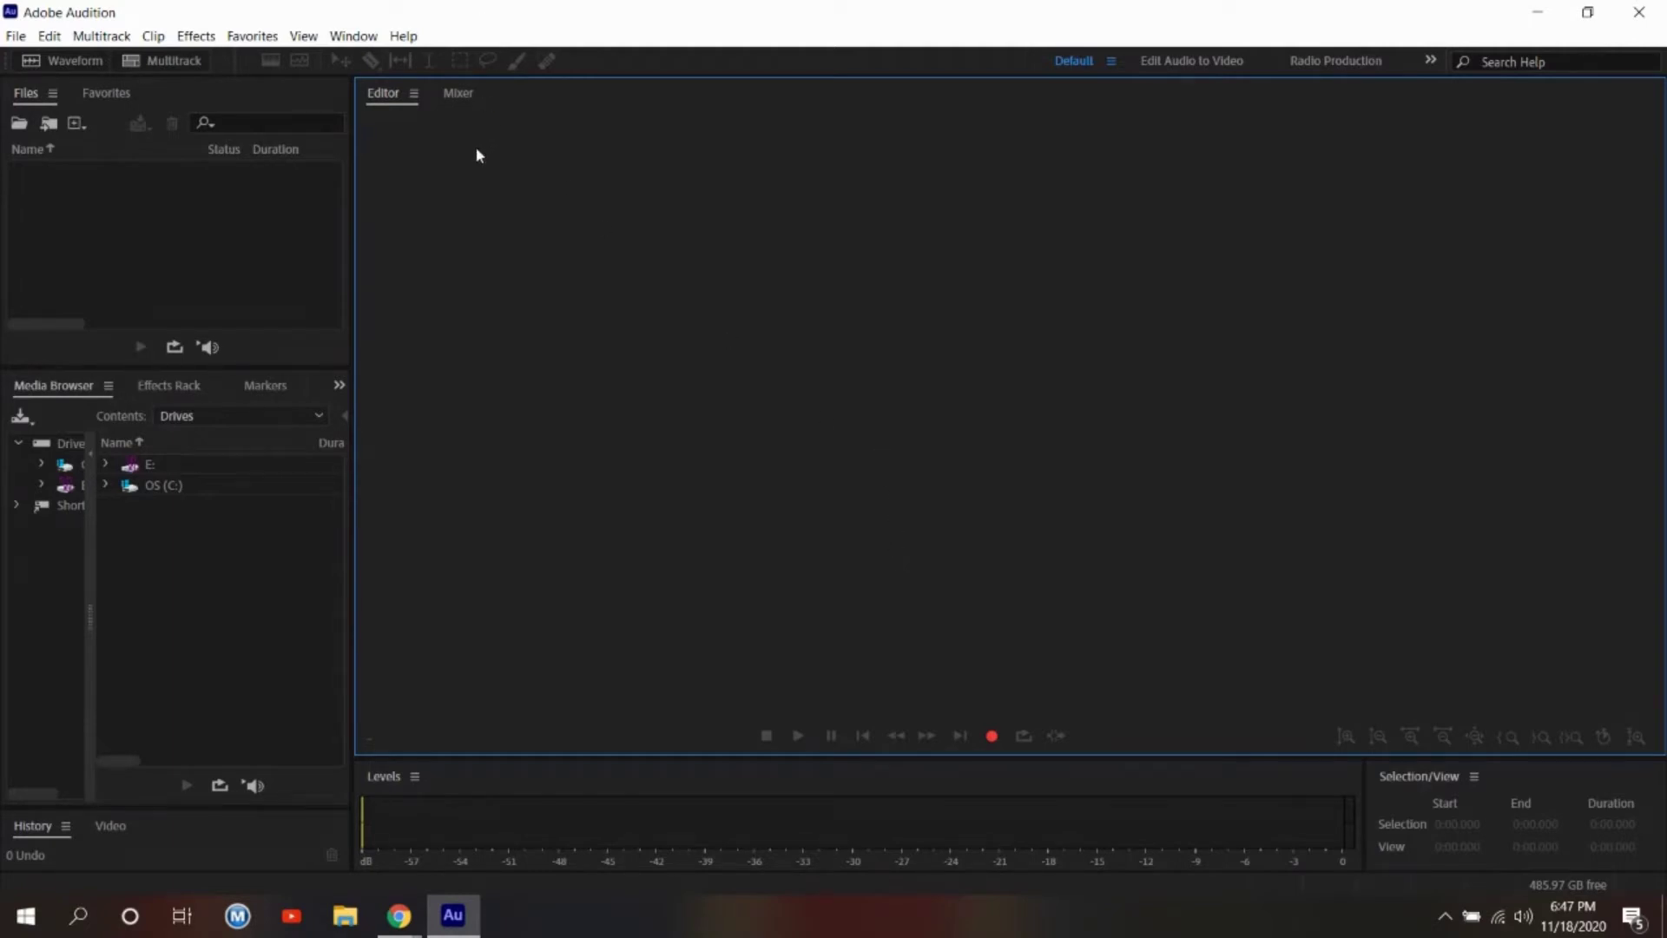
# View the settings offered for a new audio file and a new multitrack session, cancelling both.
pyautogui.click(60, 56)
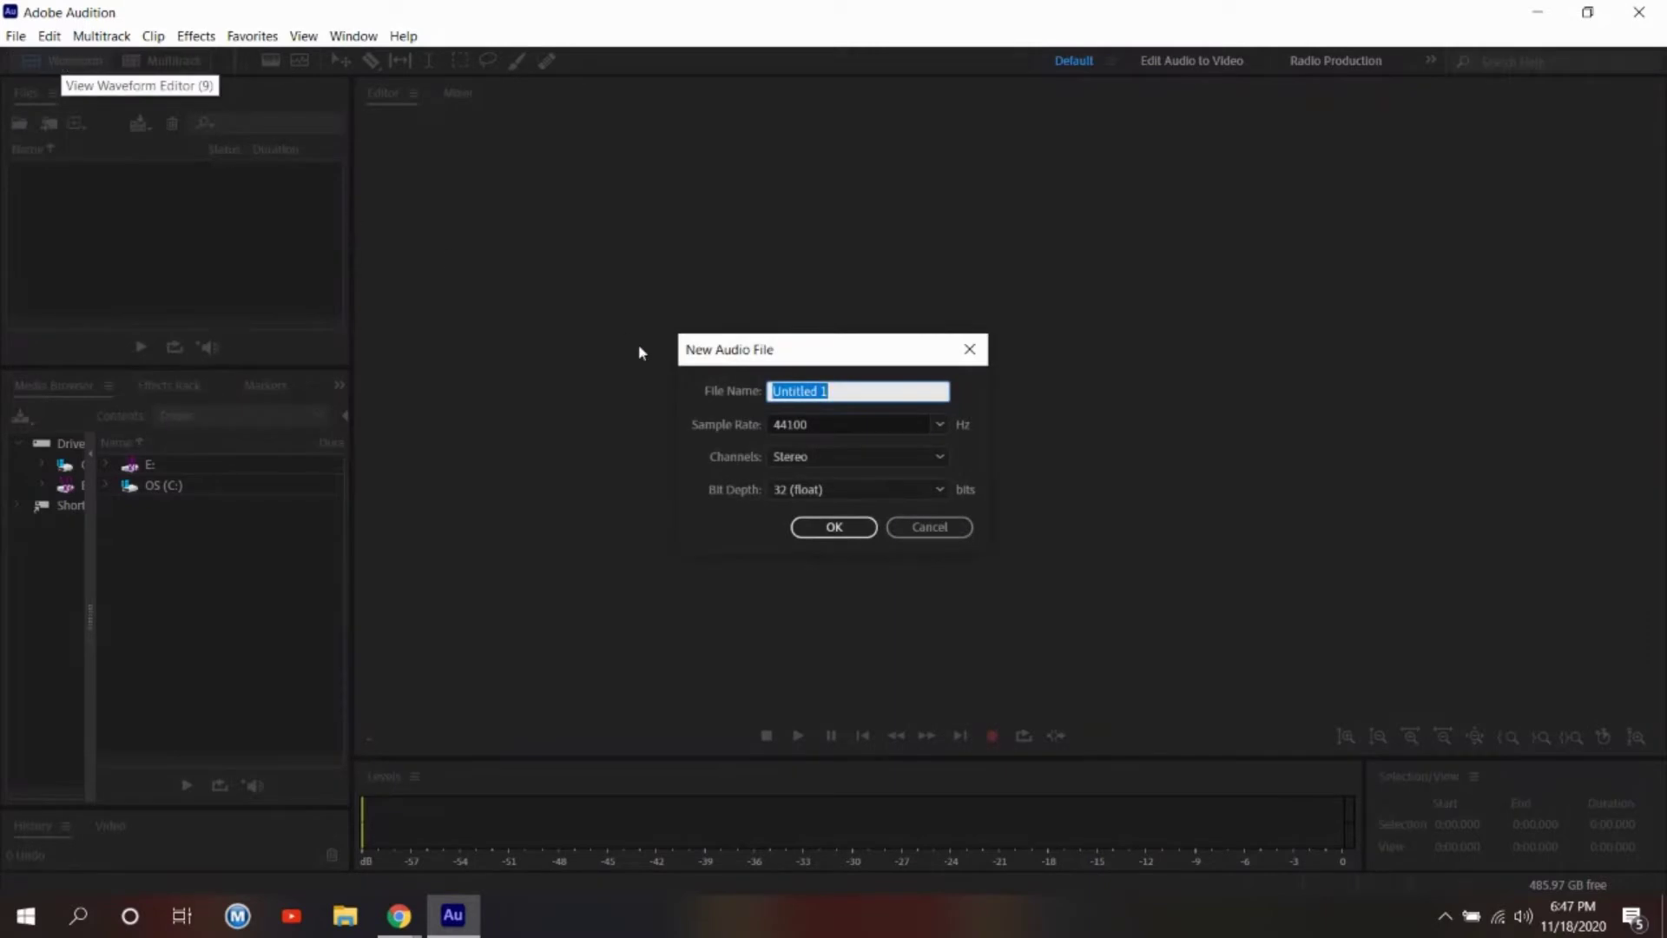
pyautogui.click(930, 530)
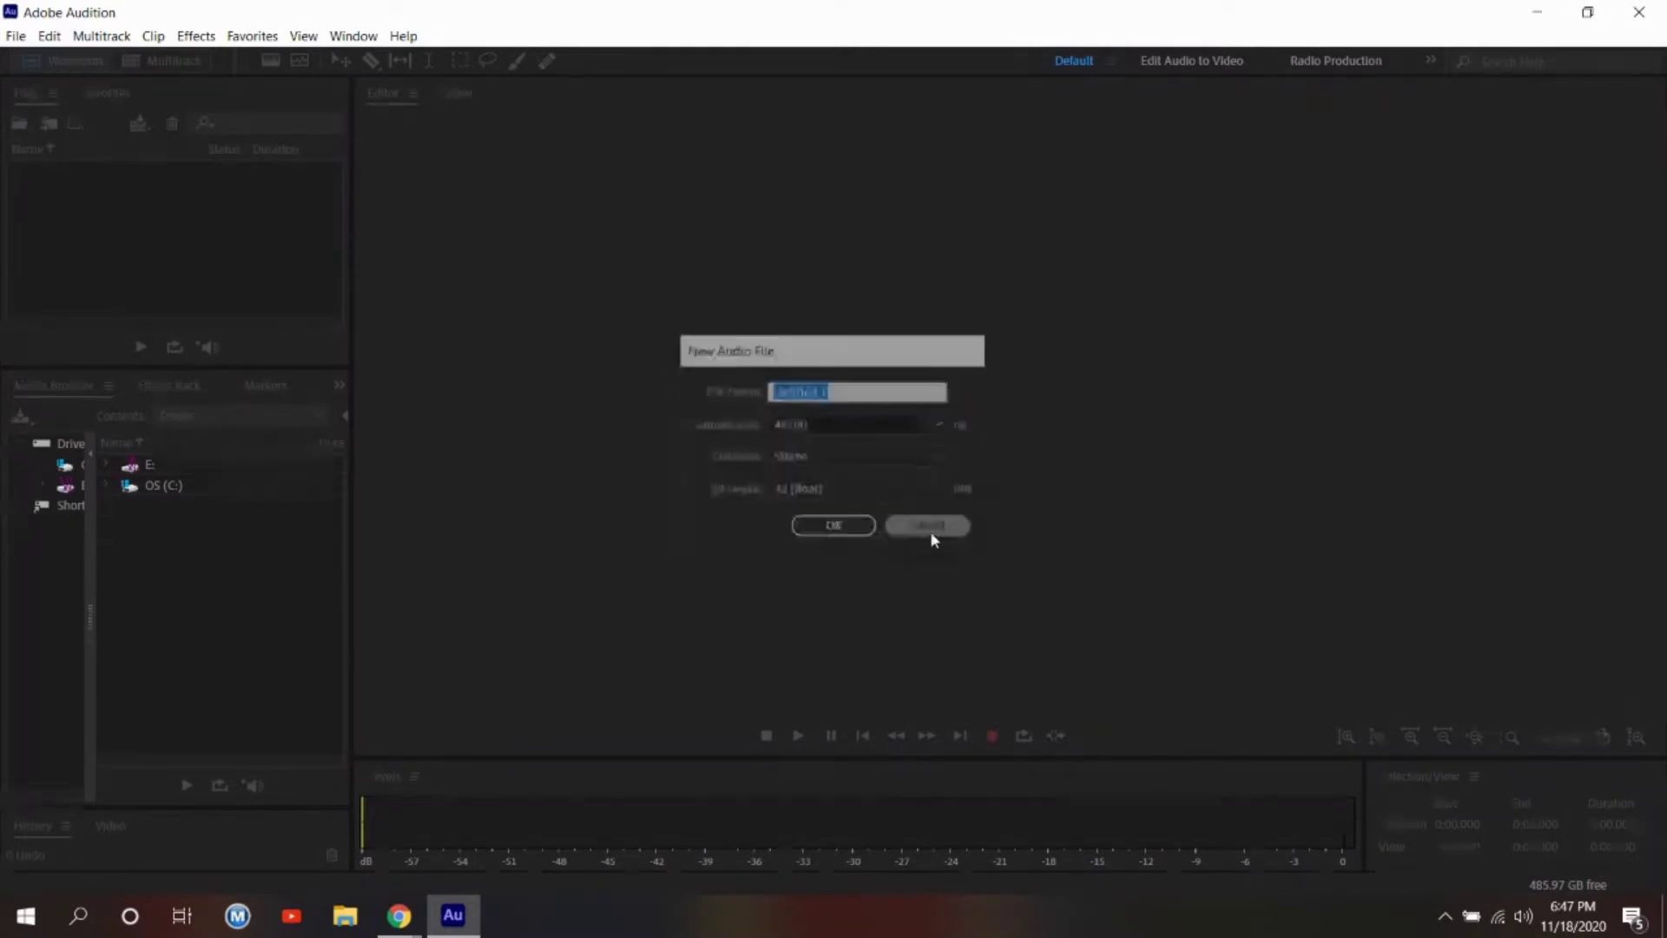
pyautogui.click(160, 62)
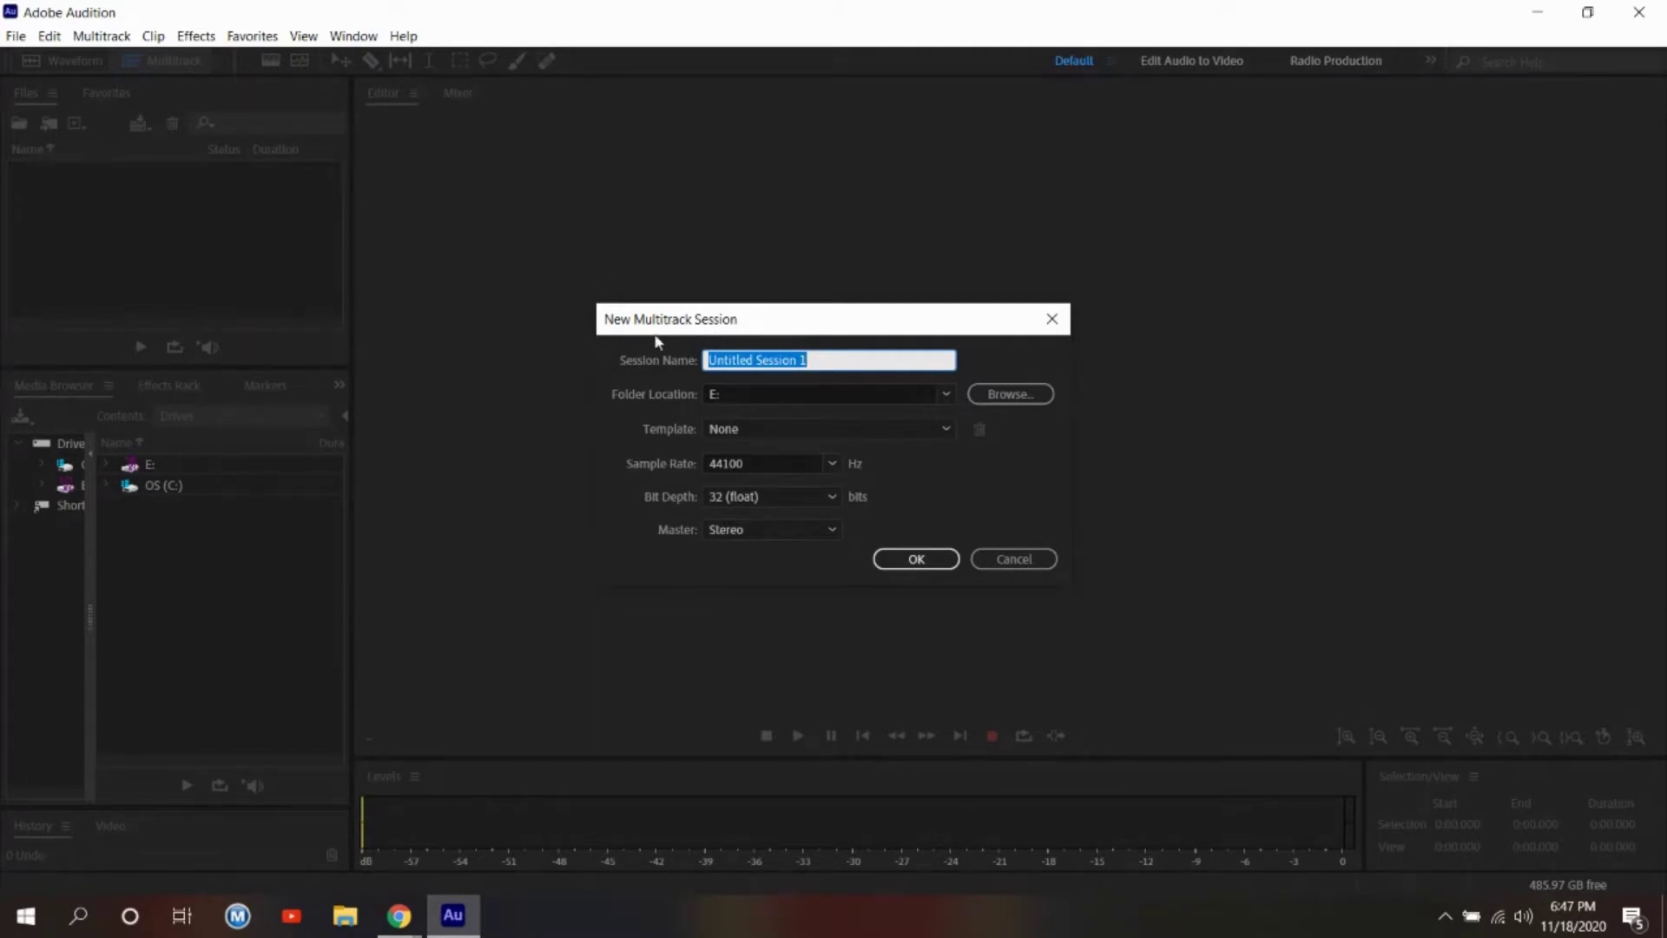
pyautogui.click(1004, 560)
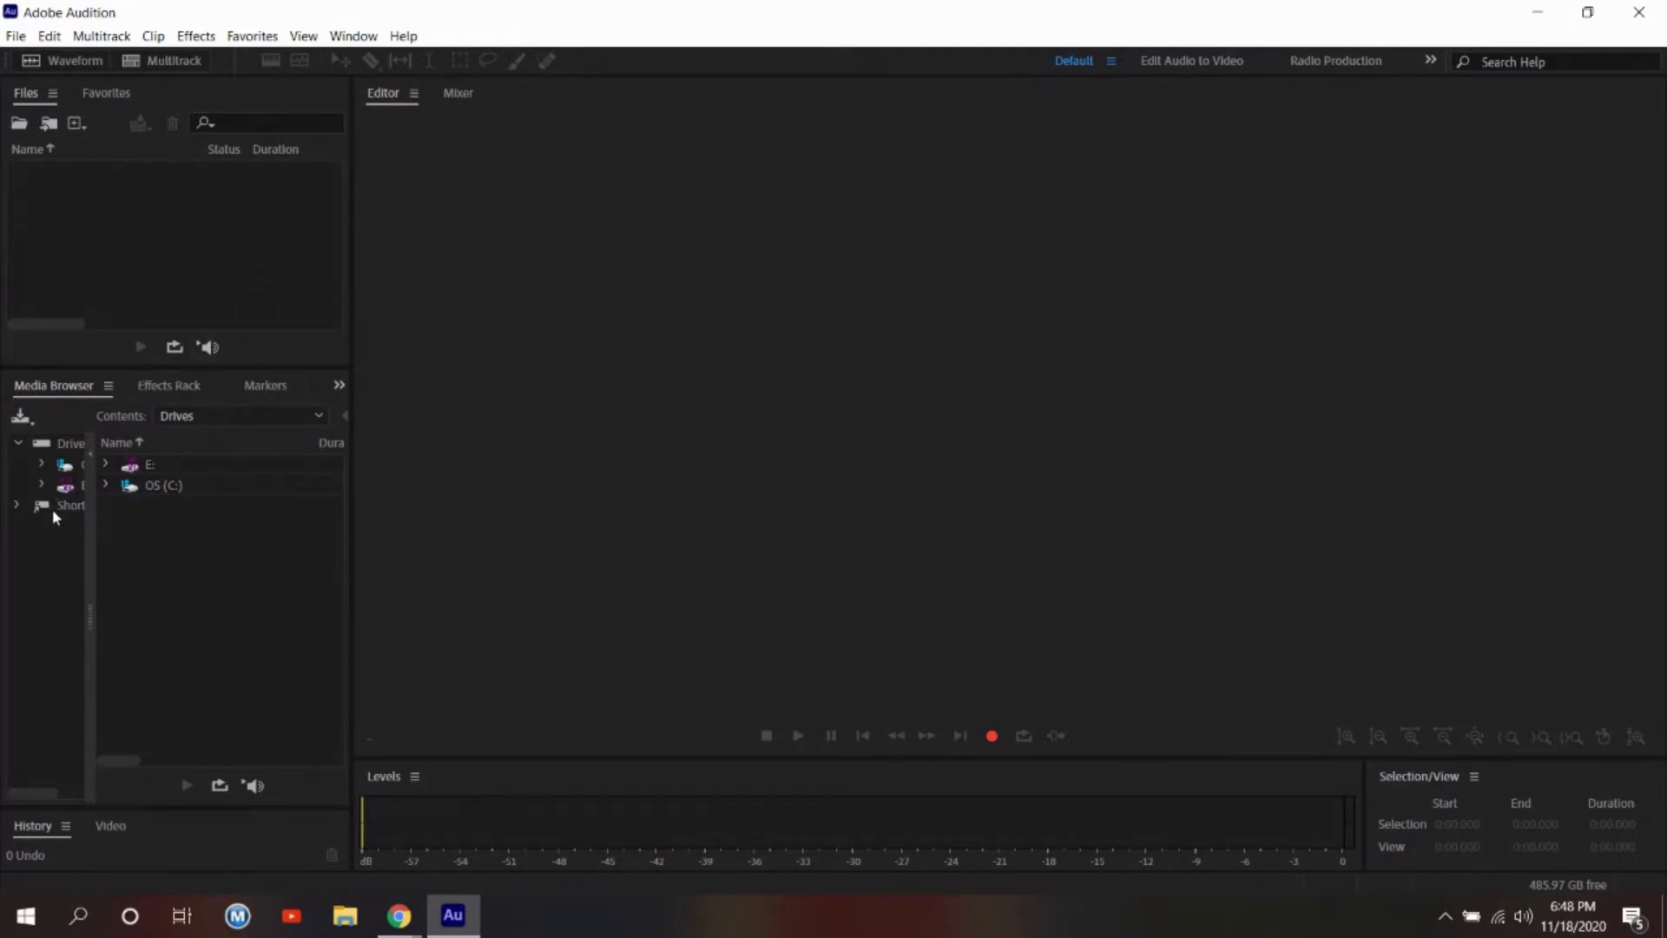
# Examine the contents of the OS (C:) drive, the E: drive and the shortcuts in the Media Browser, collapsing each again.
pyautogui.click(105, 491)
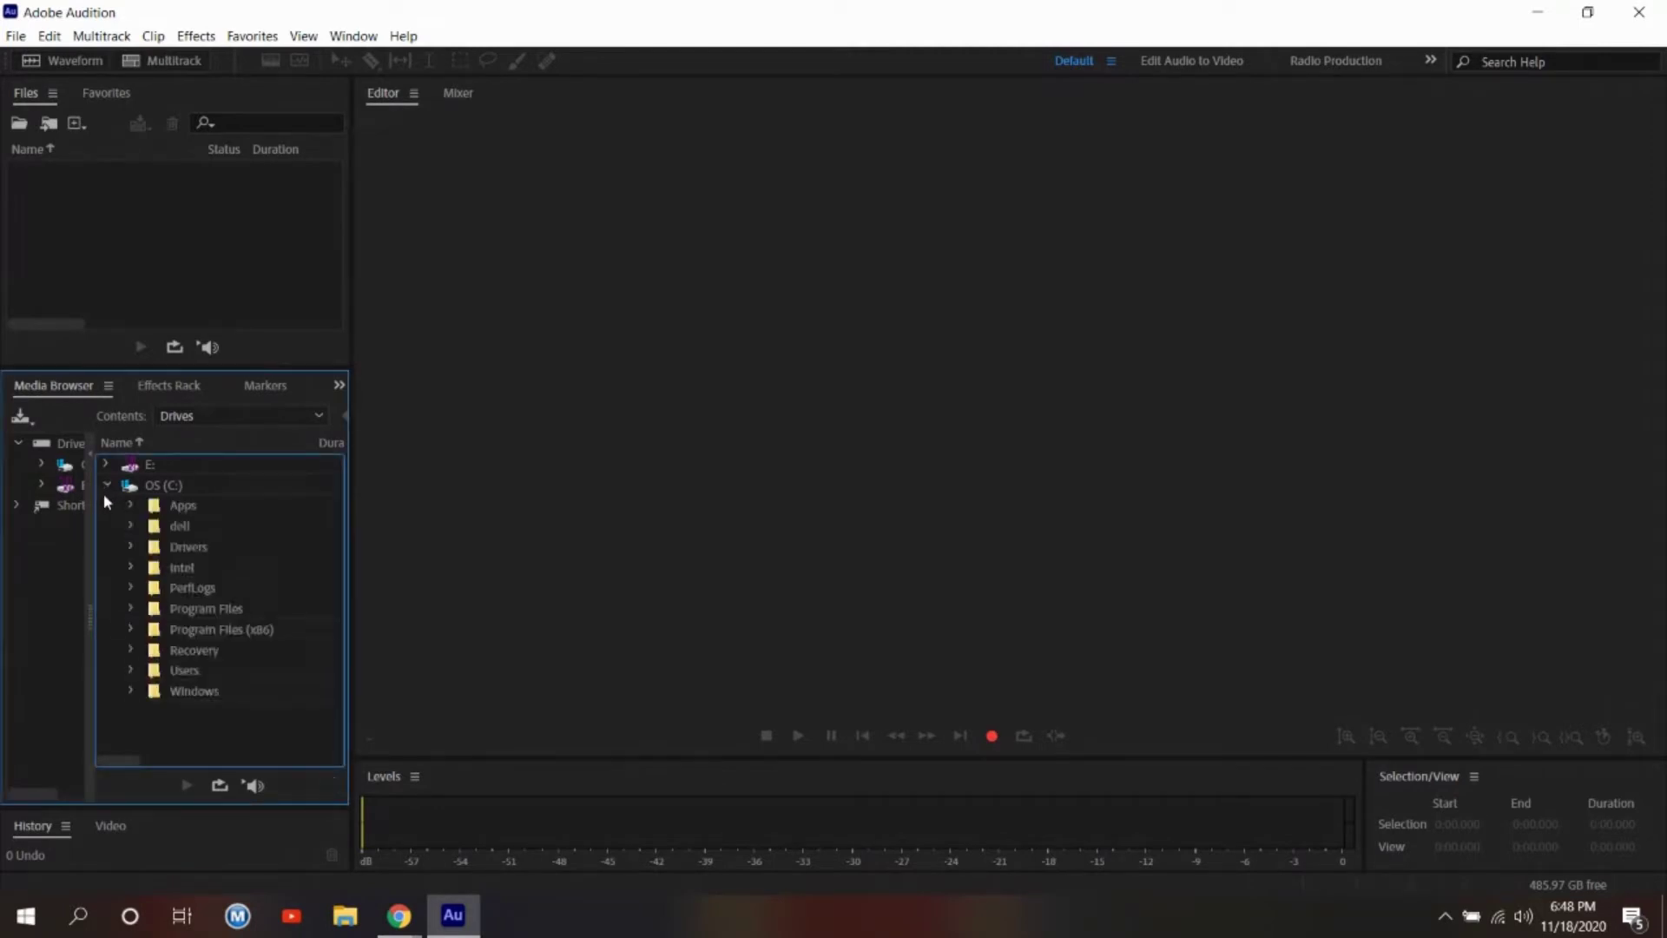
pyautogui.click(105, 484)
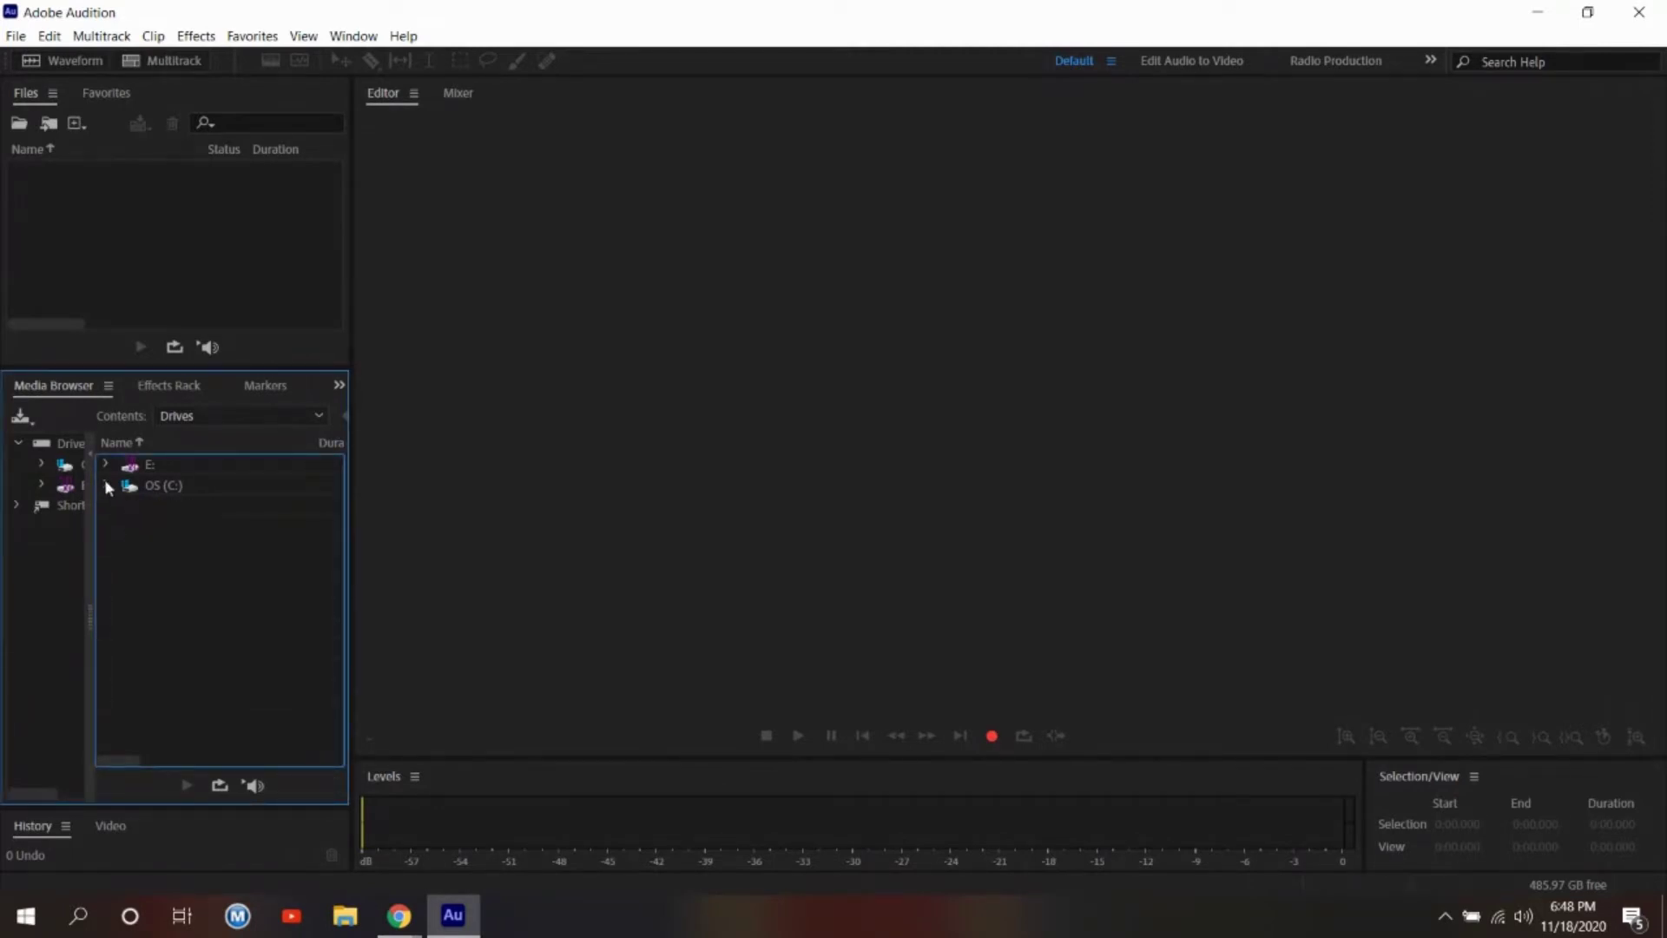
pyautogui.click(105, 464)
pyautogui.click(106, 466)
pyautogui.click(105, 466)
pyautogui.click(105, 467)
pyautogui.click(18, 509)
pyautogui.click(18, 509)
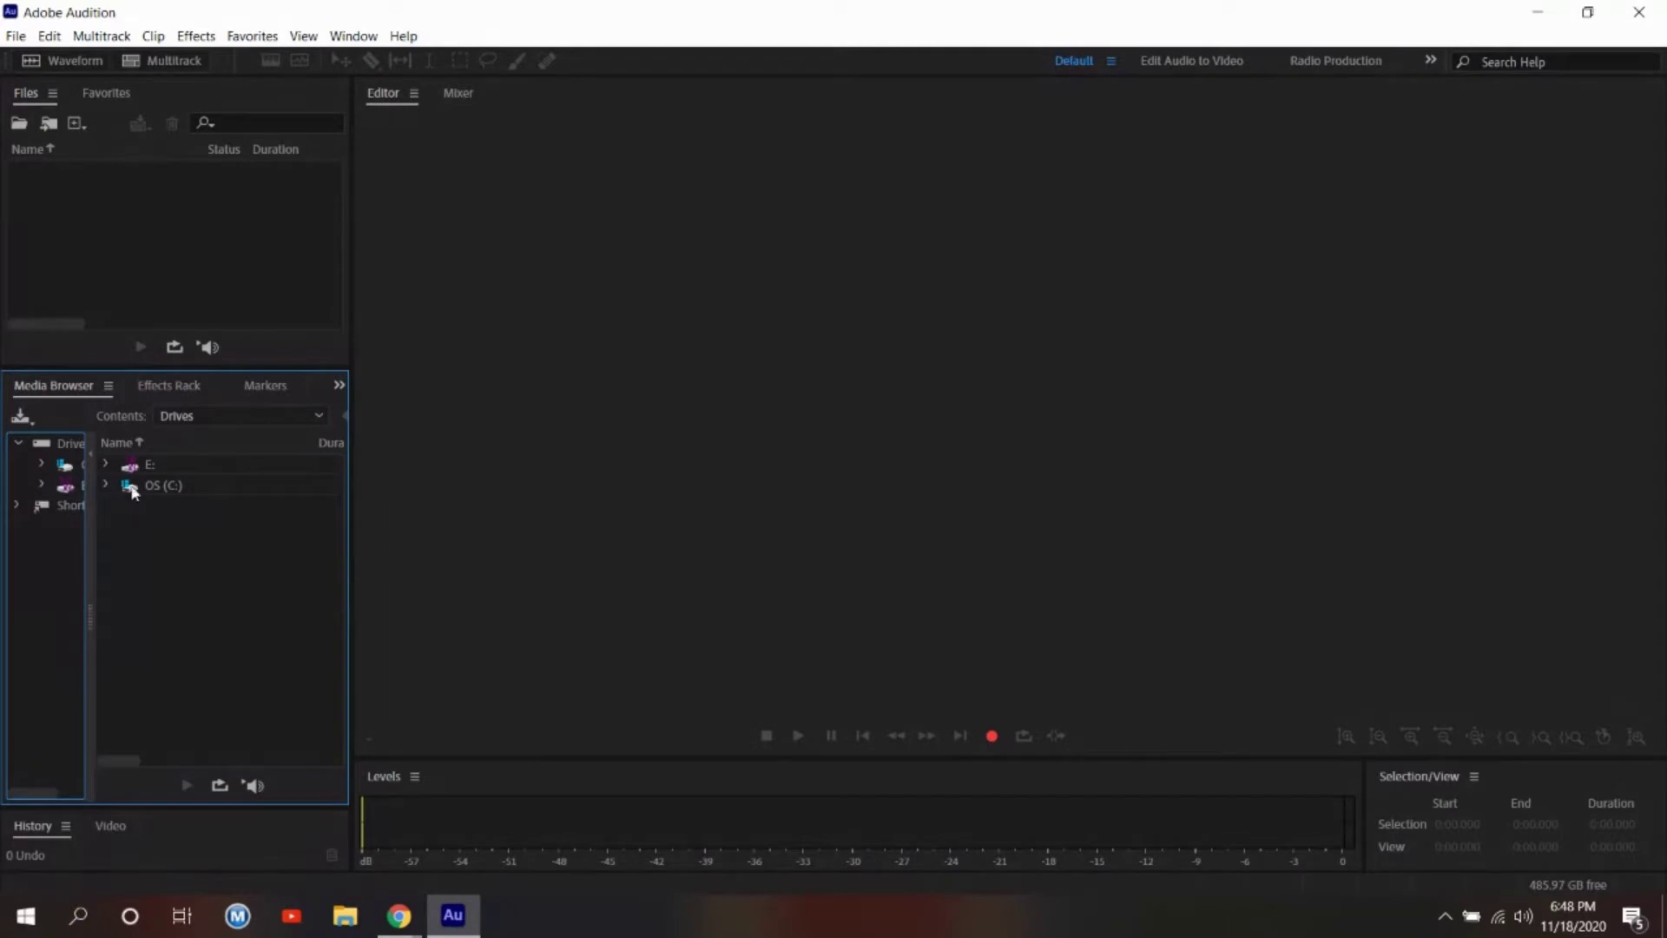
# View the Markers and Properties panels, return to the Effects Rack, and enlarge the History panel beneath it.
pyautogui.click(155, 395)
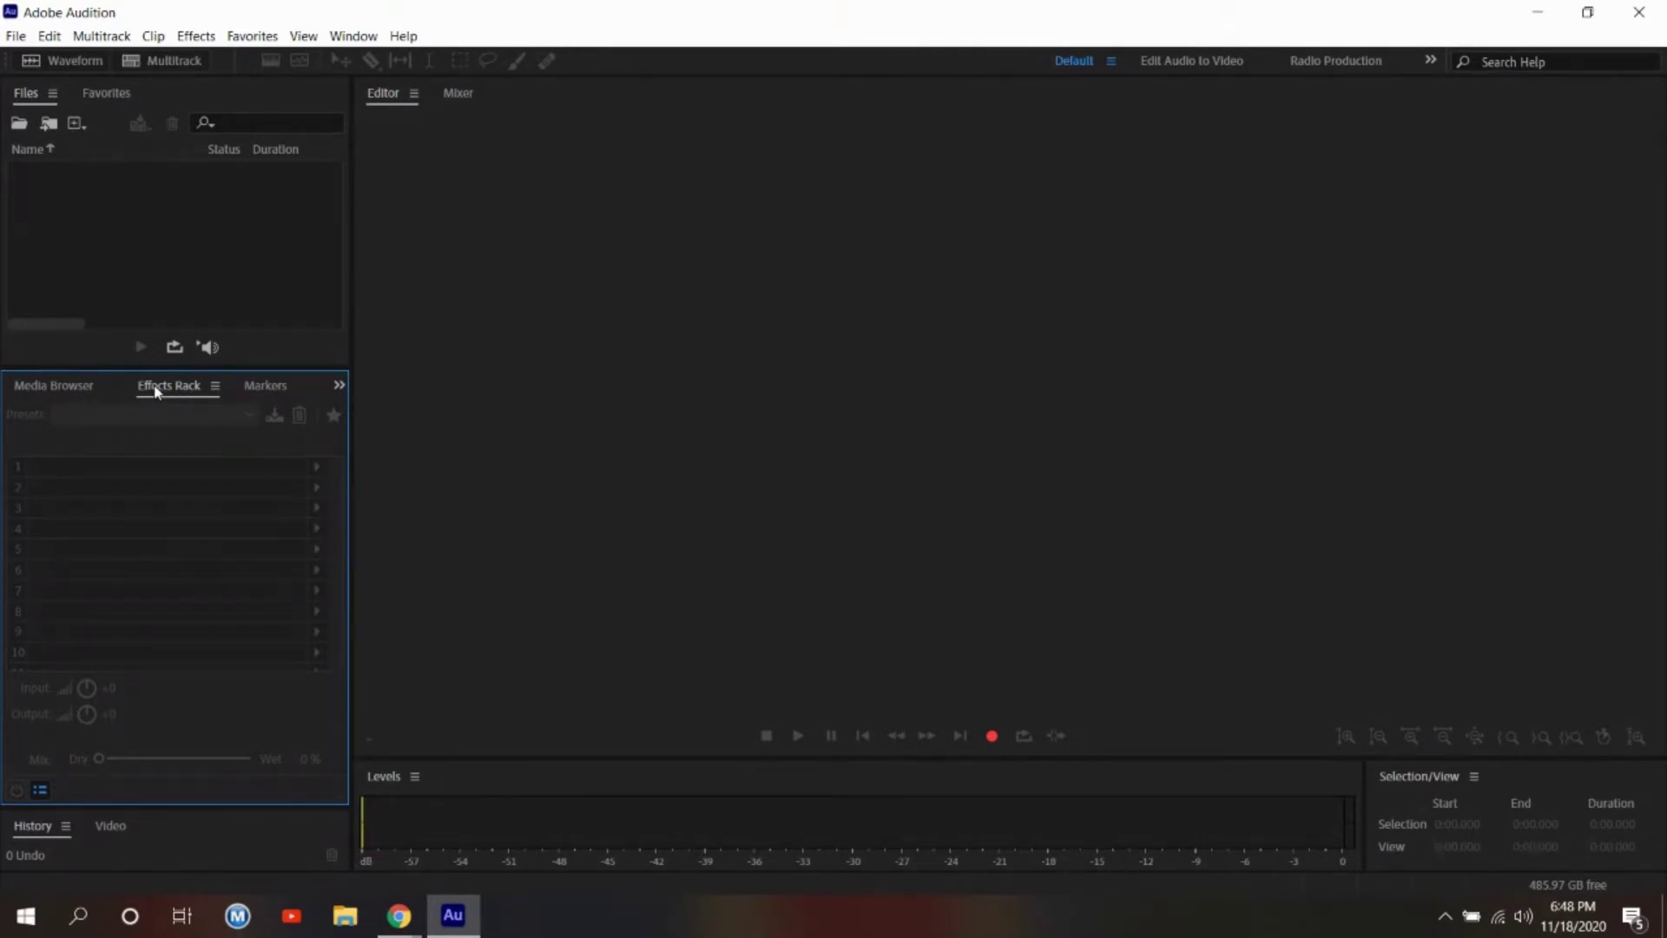
pyautogui.click(260, 391)
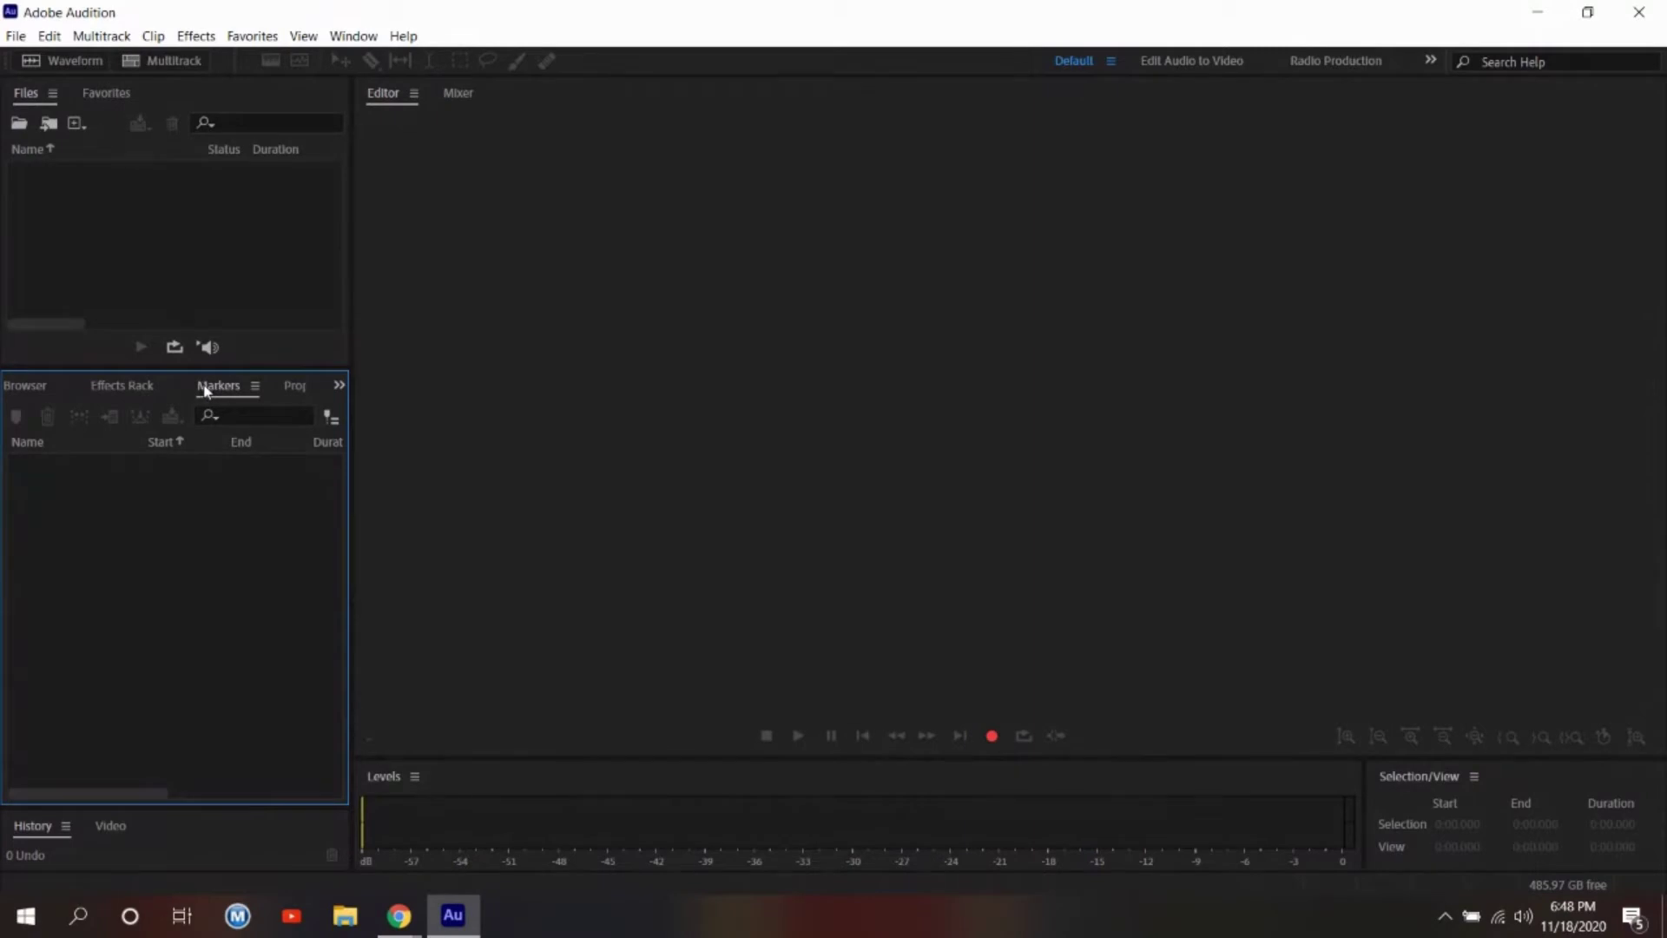
pyautogui.click(285, 388)
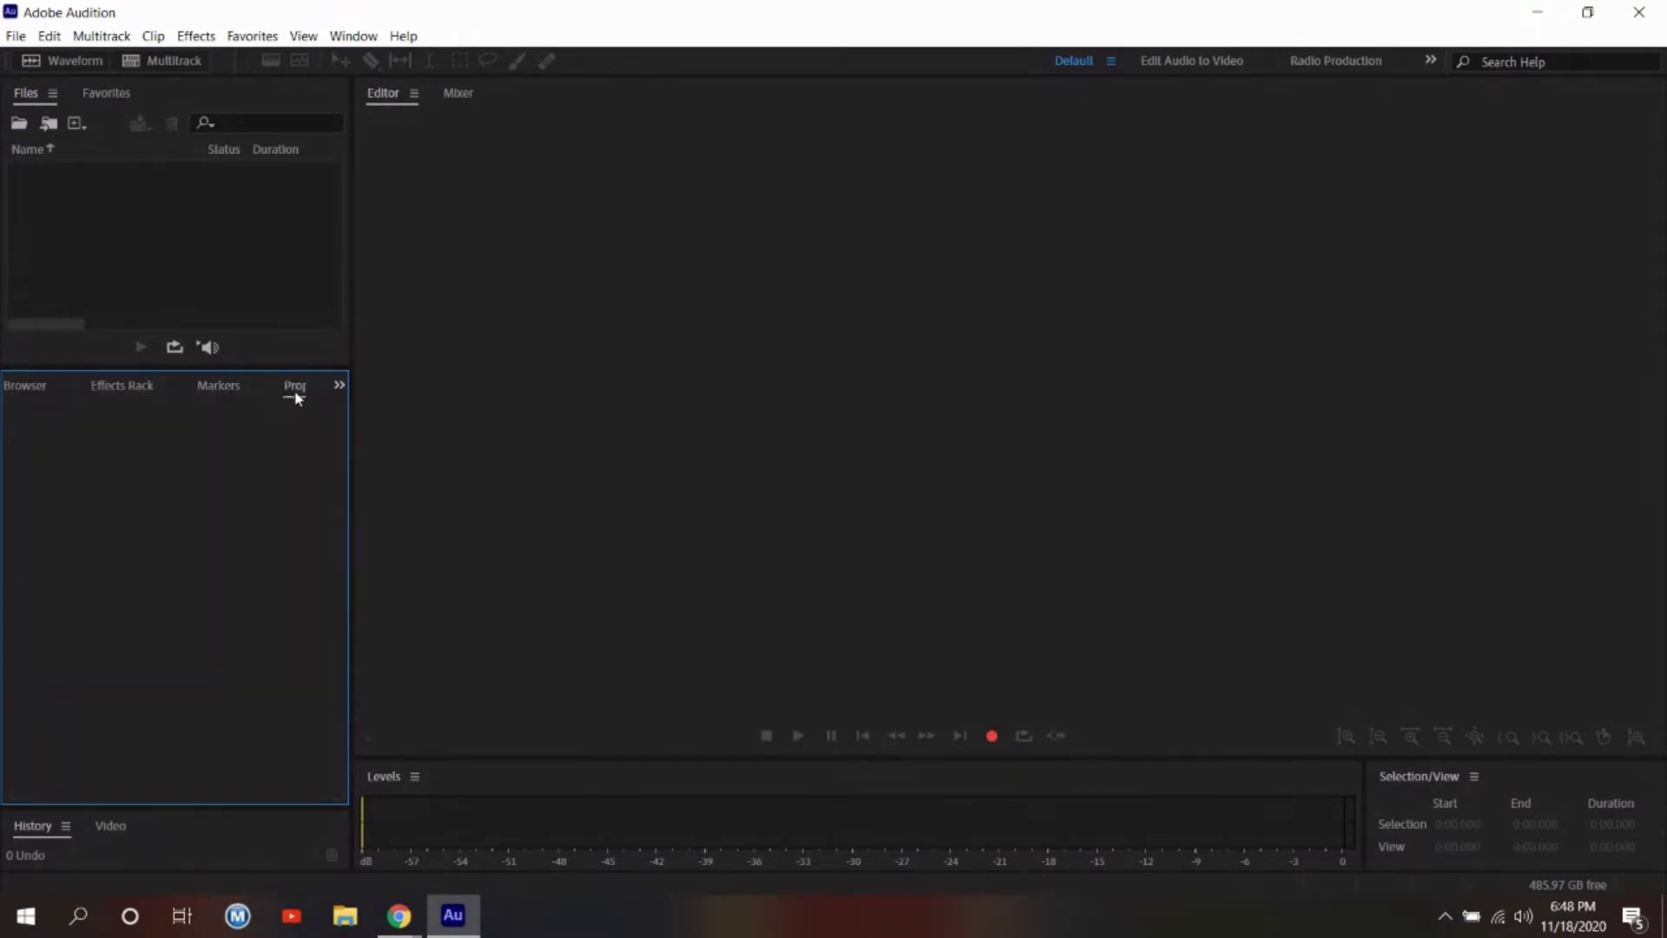
pyautogui.moveTo(348, 384)
pyautogui.mouseDown()
pyautogui.moveTo(393, 387)
pyautogui.moveTo(355, 393)
pyautogui.mouseUp()
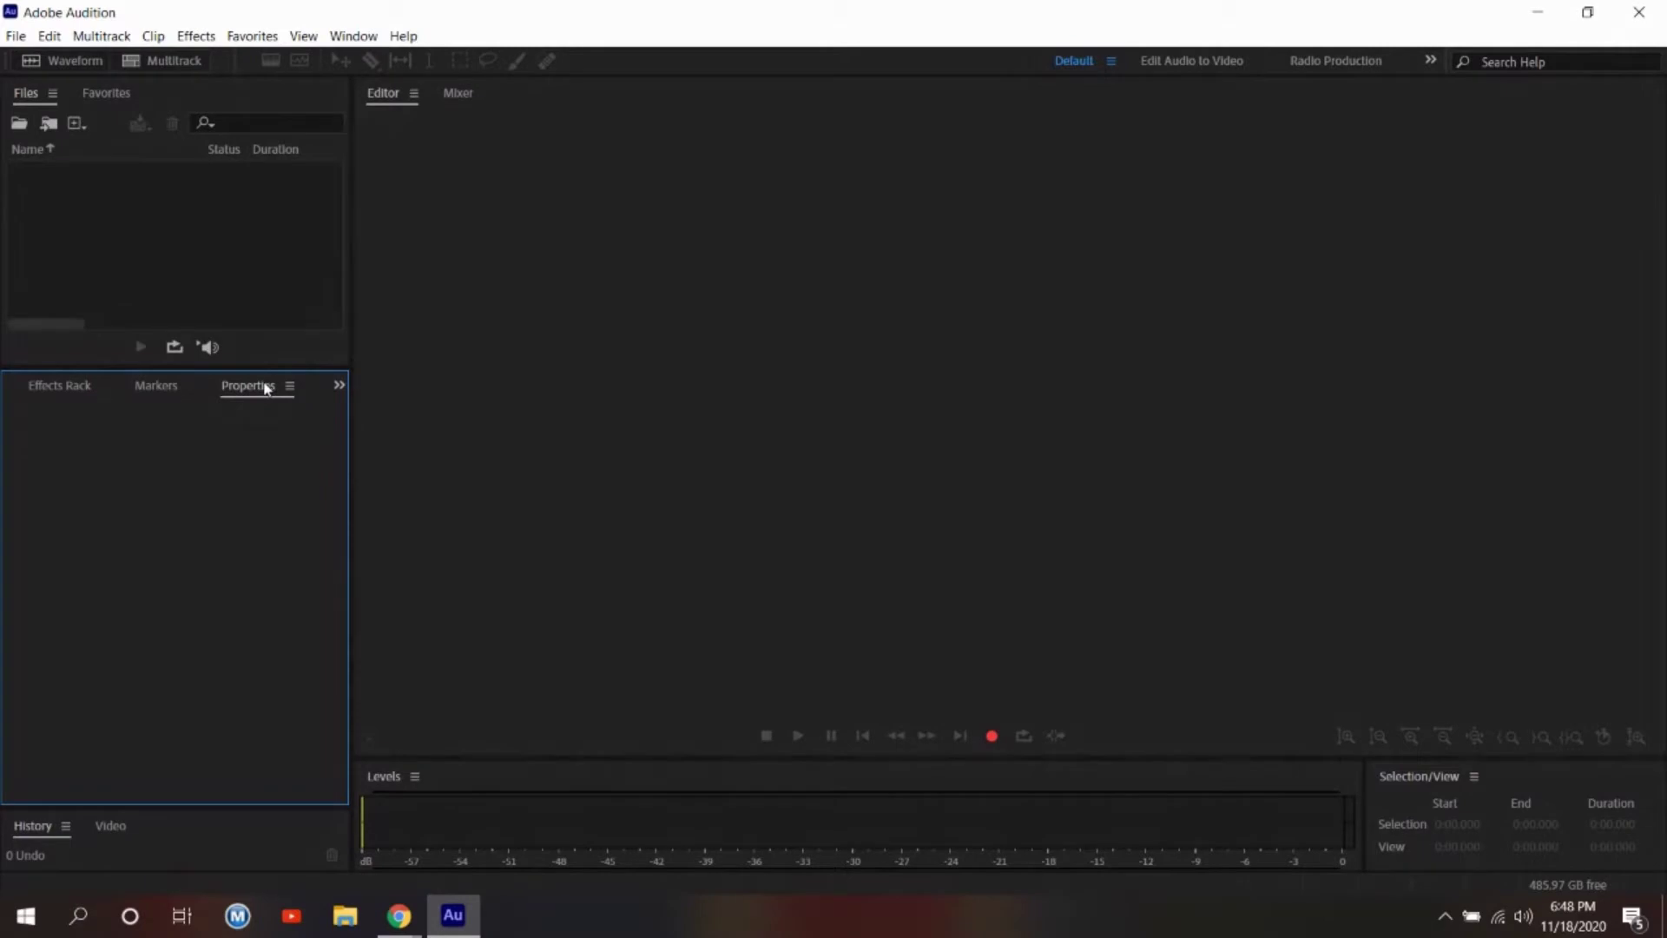
pyautogui.click(159, 387)
pyautogui.click(81, 385)
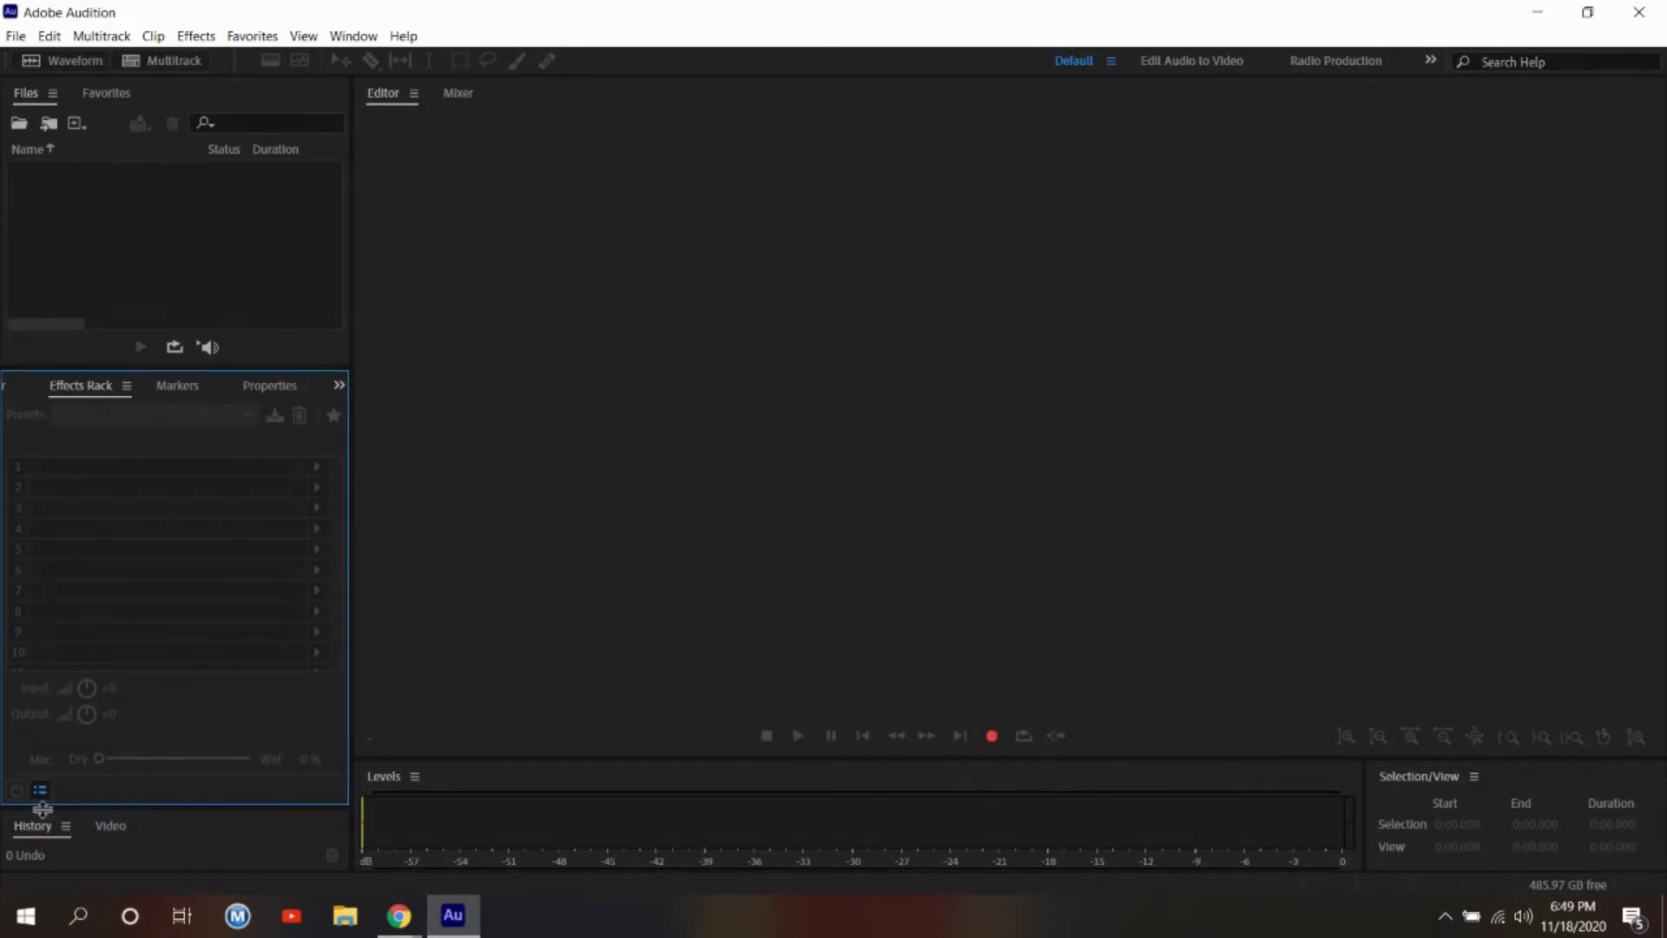
pyautogui.moveTo(42, 807); pyautogui.dragTo(32, 725)
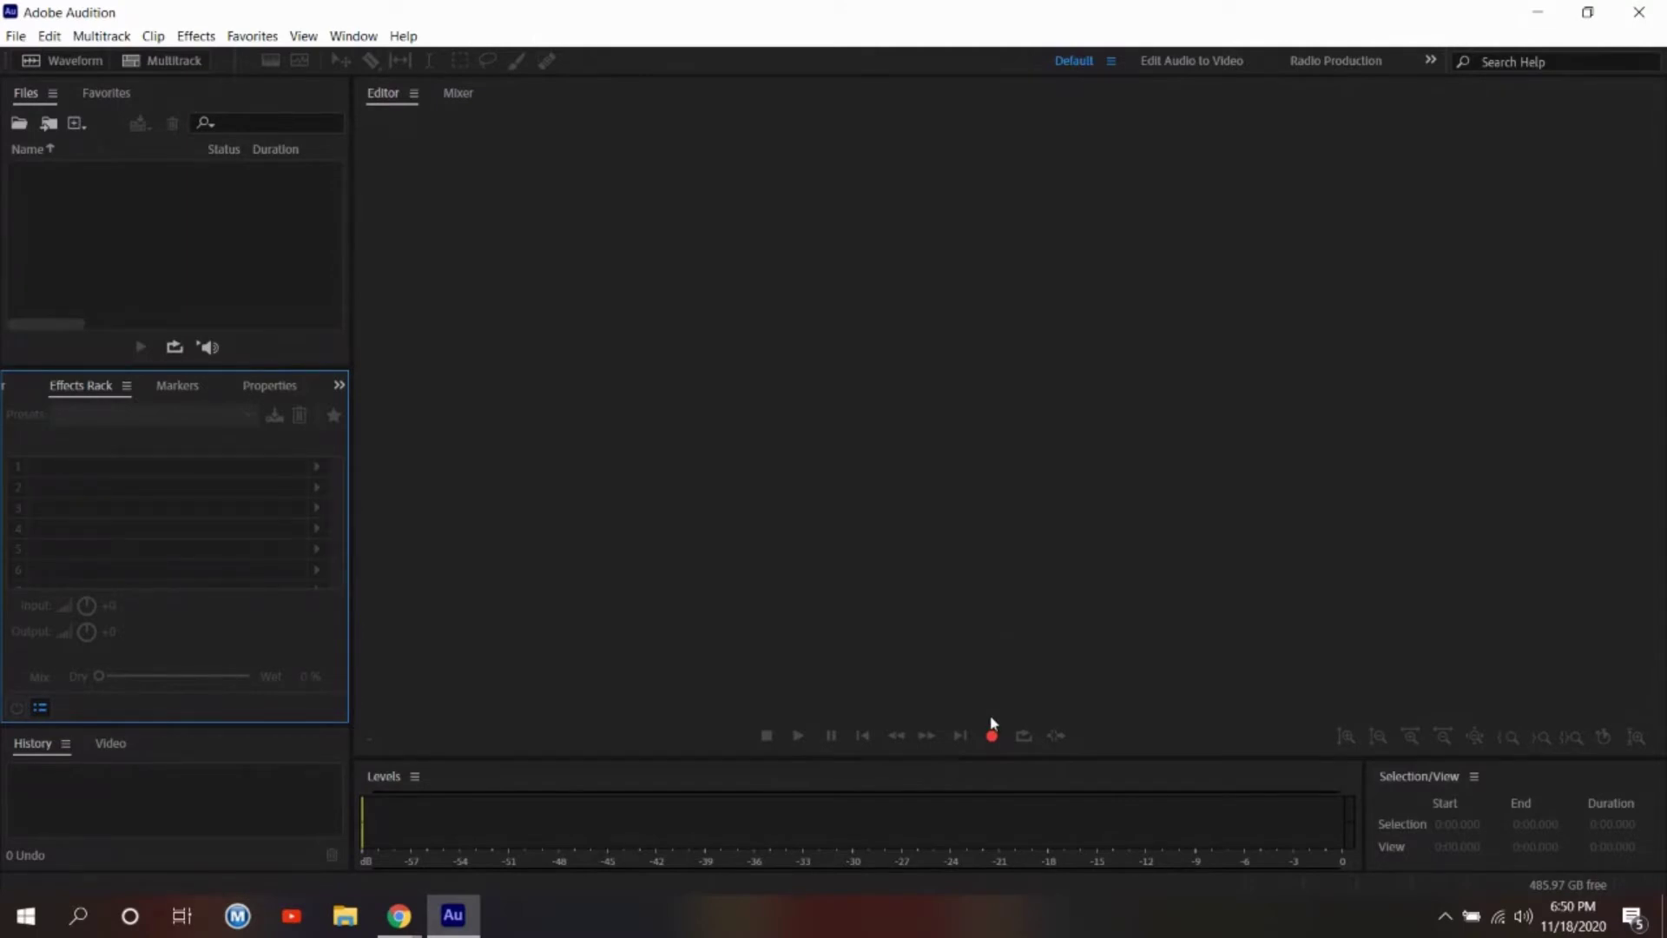
# Create a 48000 Hz, stereo, 32-bit float audio file named Sample and record about 30 seconds of audio into it.
pyautogui.click(991, 736)
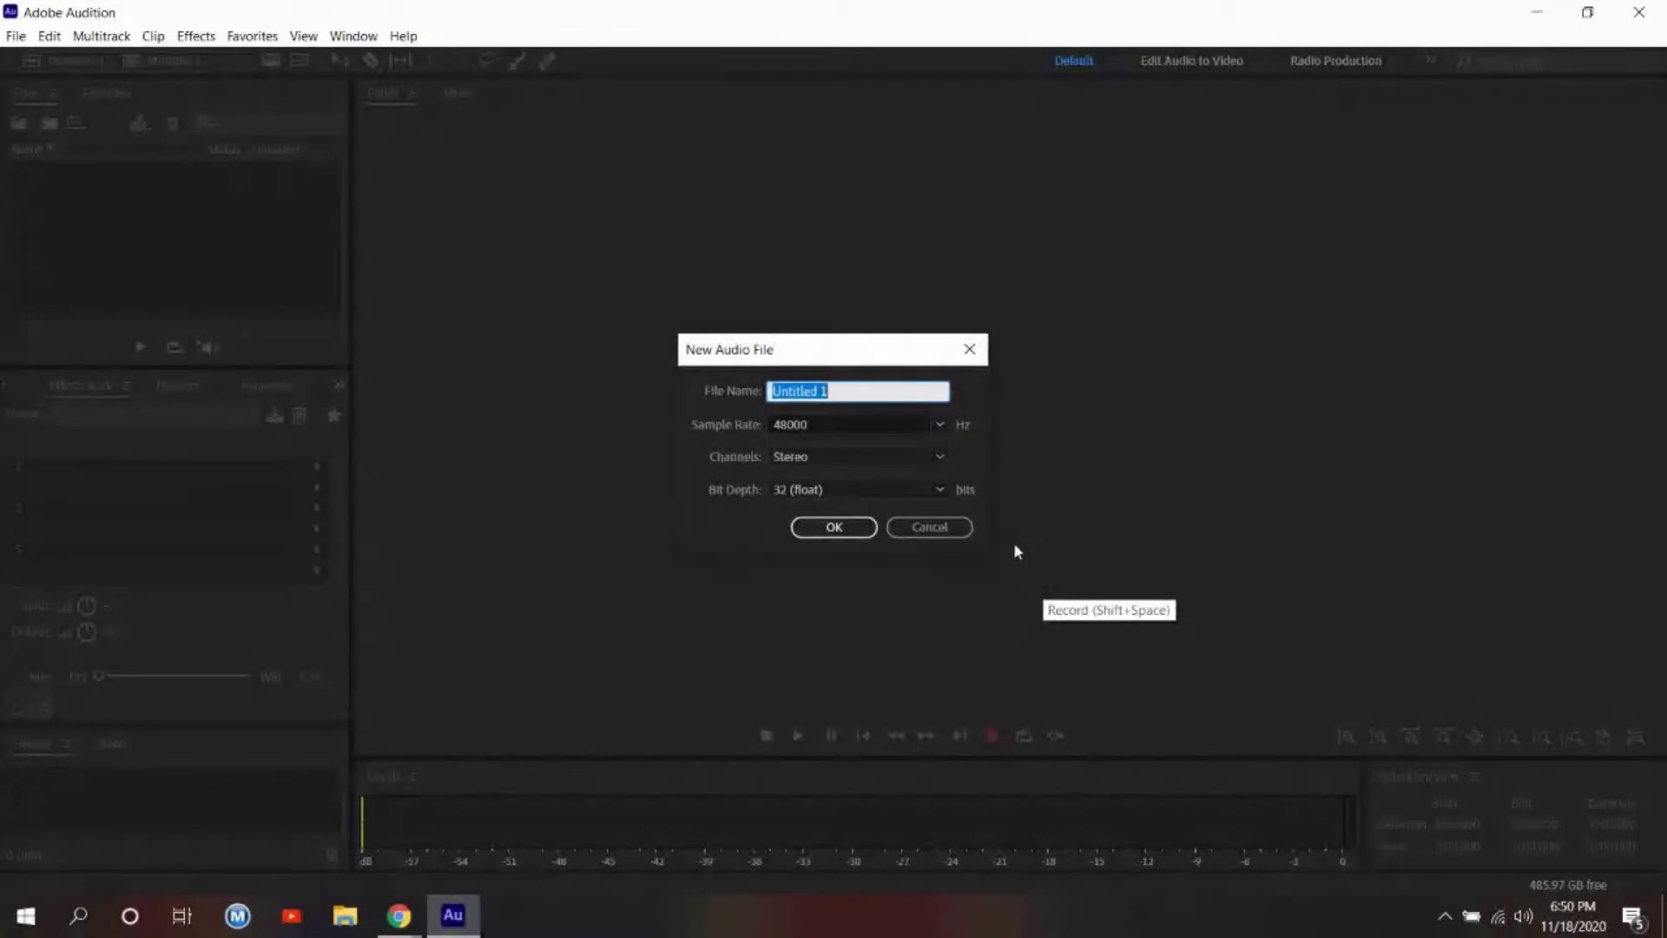
pyautogui.write('Sample')
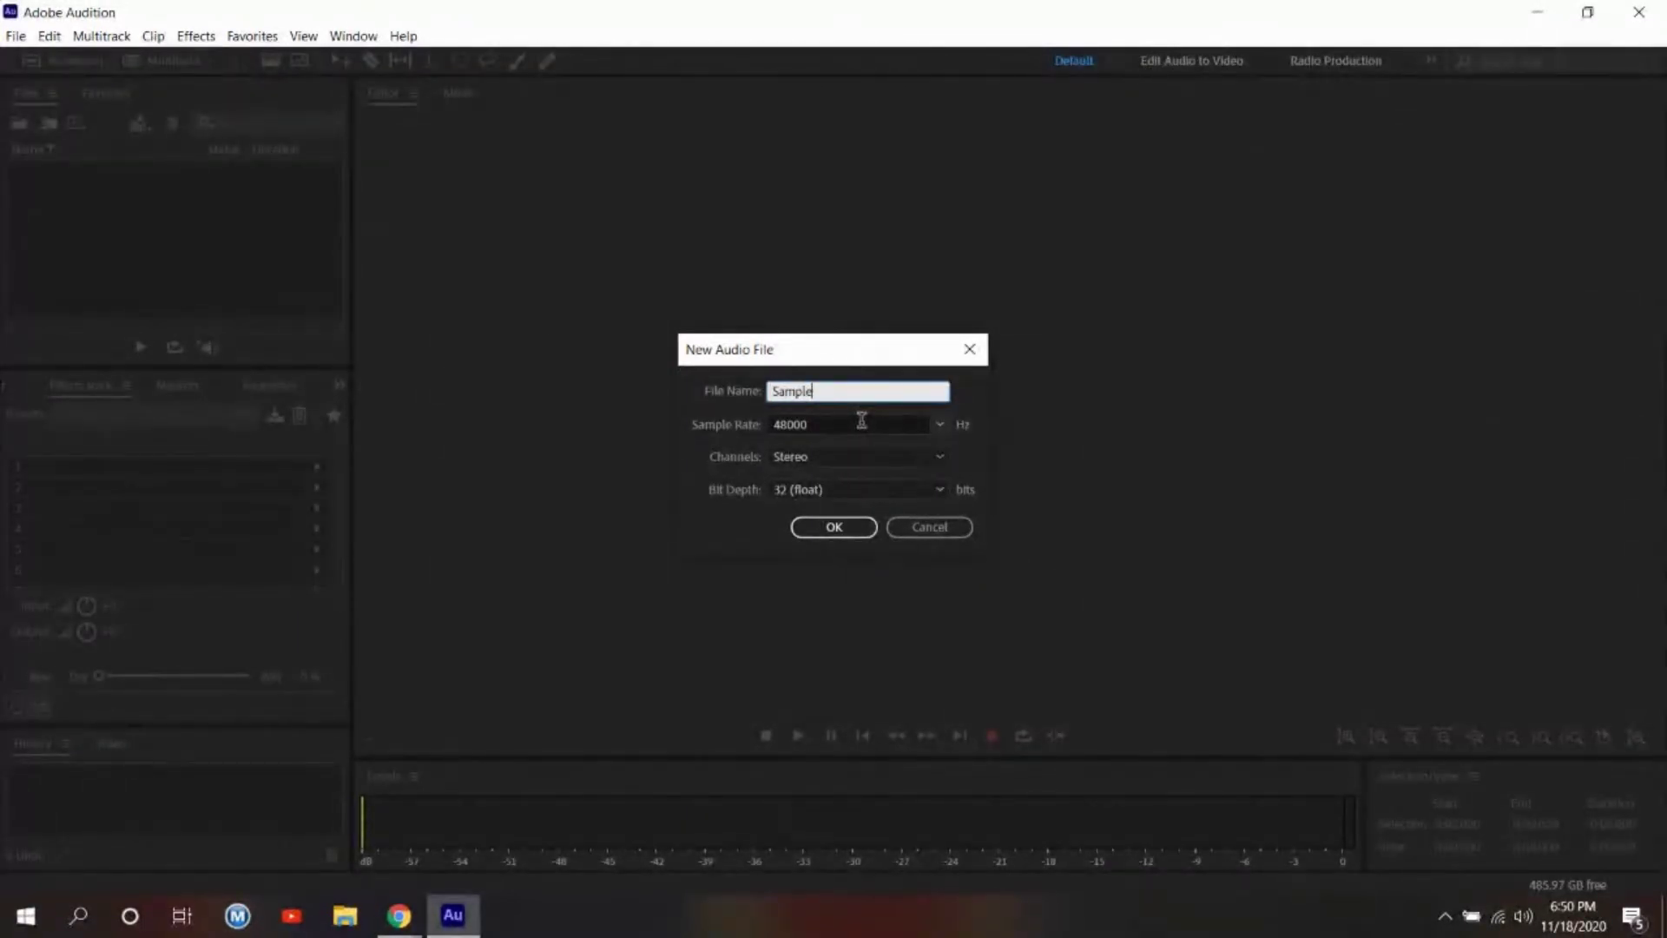
pyautogui.click(833, 527)
pyautogui.hotkey('shift', 'space')
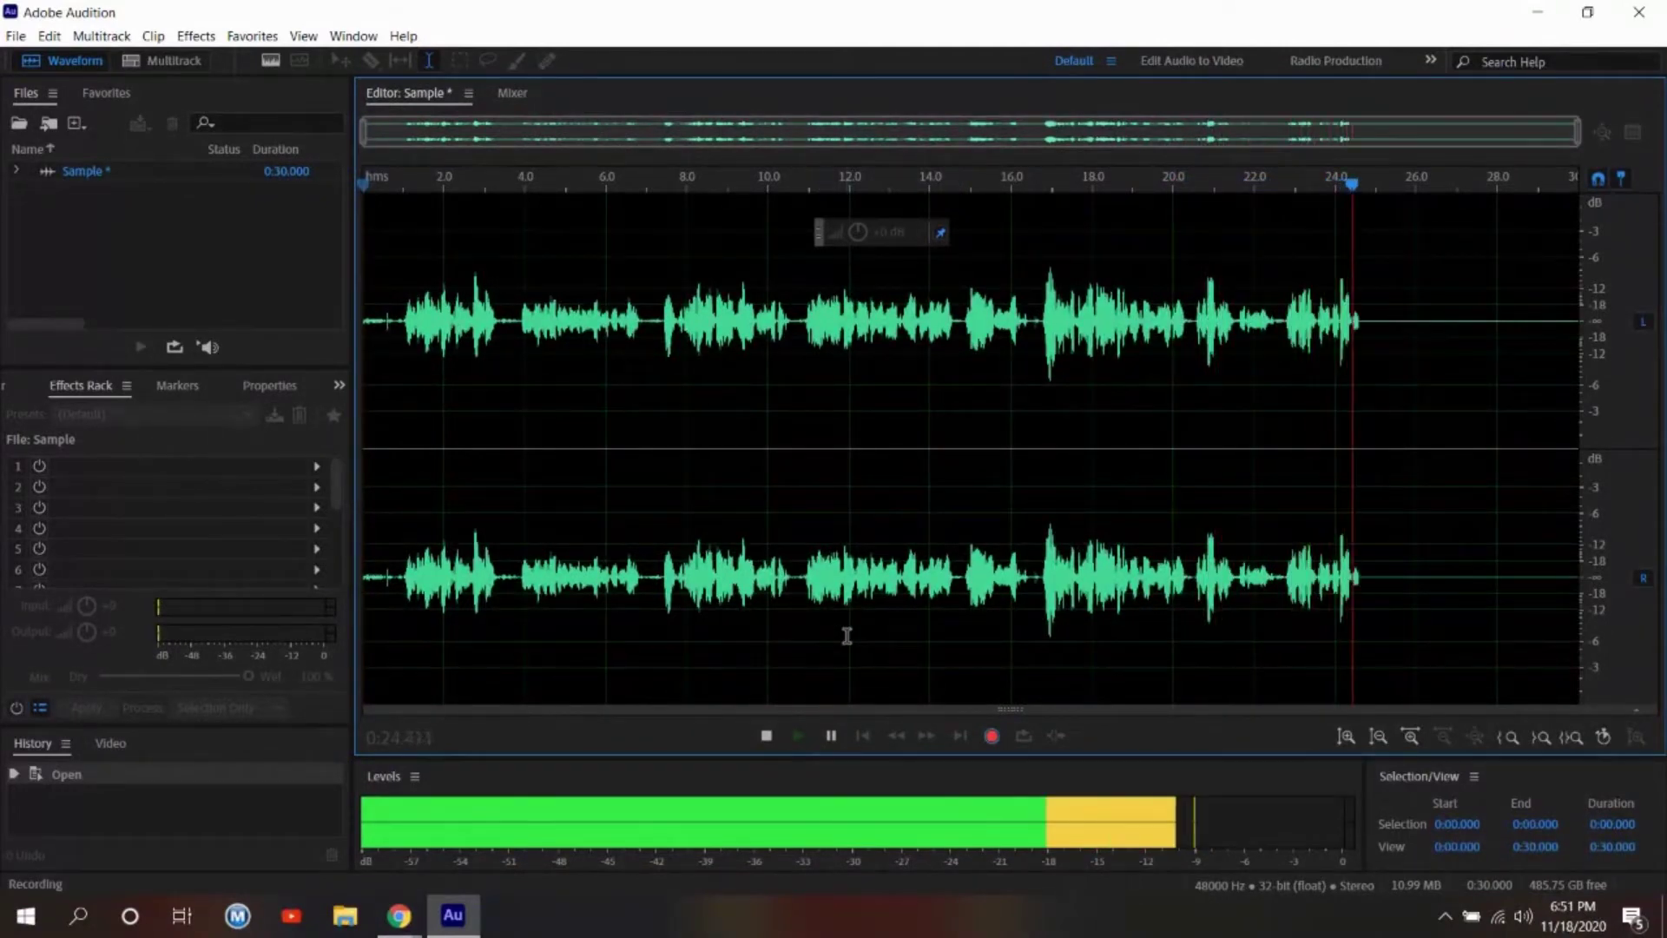
pyautogui.click(765, 736)
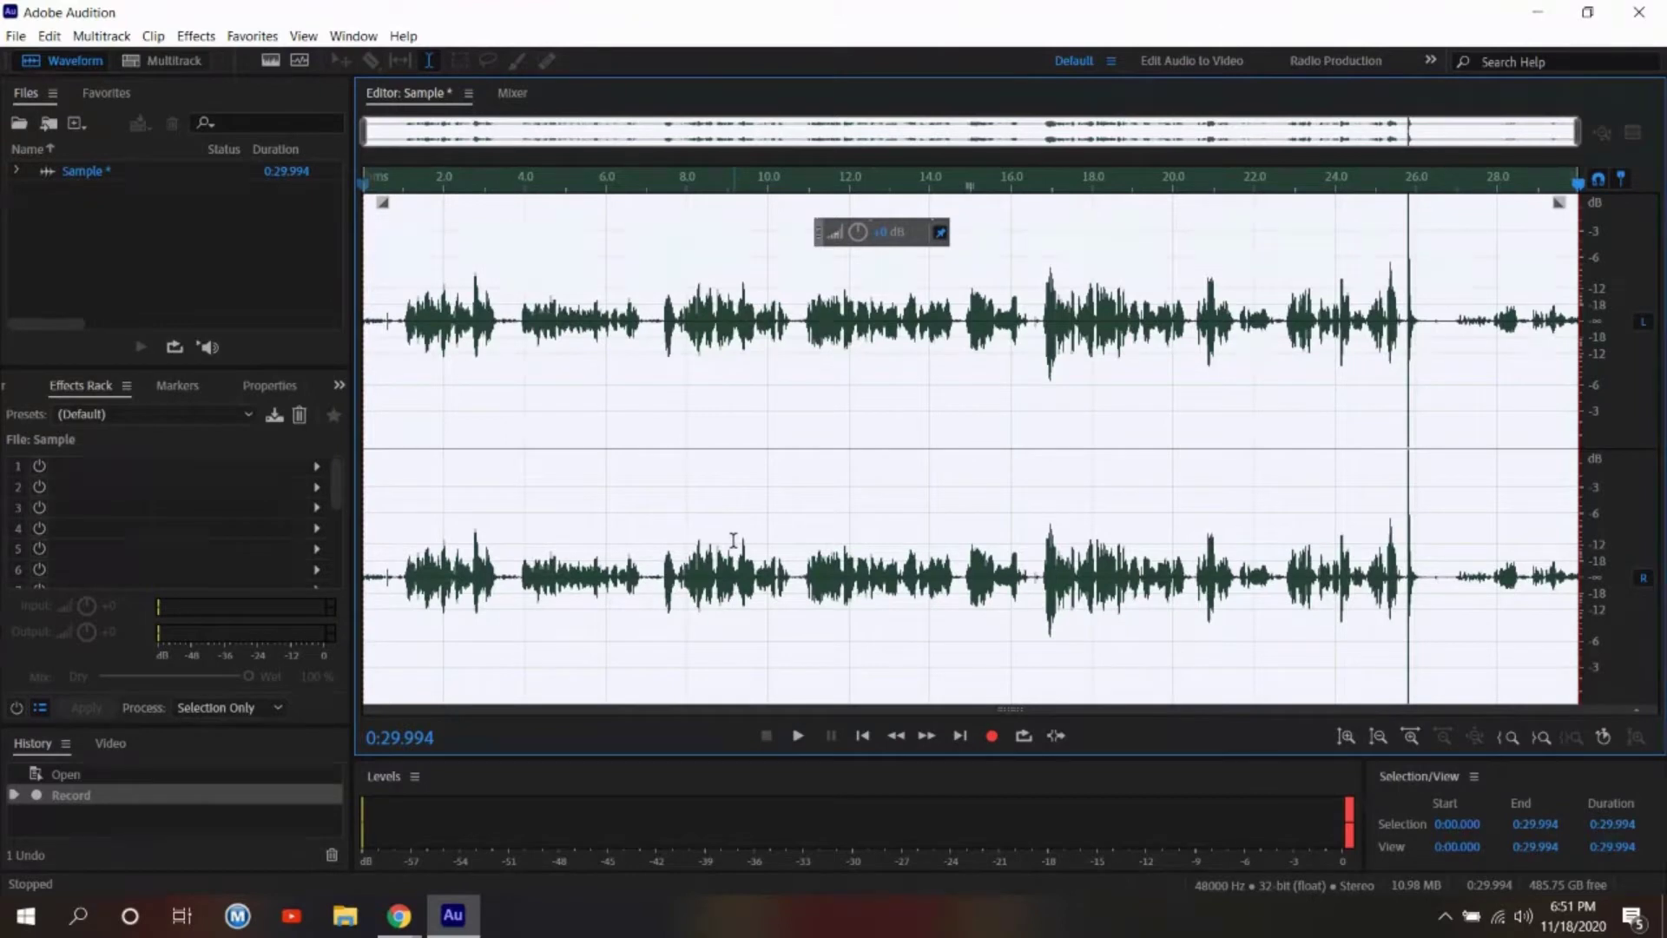
# Play back the Sample recording, select the entire waveform, and clear the selection by placing the playhead at about 10.4 seconds.
pyautogui.click(799, 736)
pyautogui.click(850, 516)
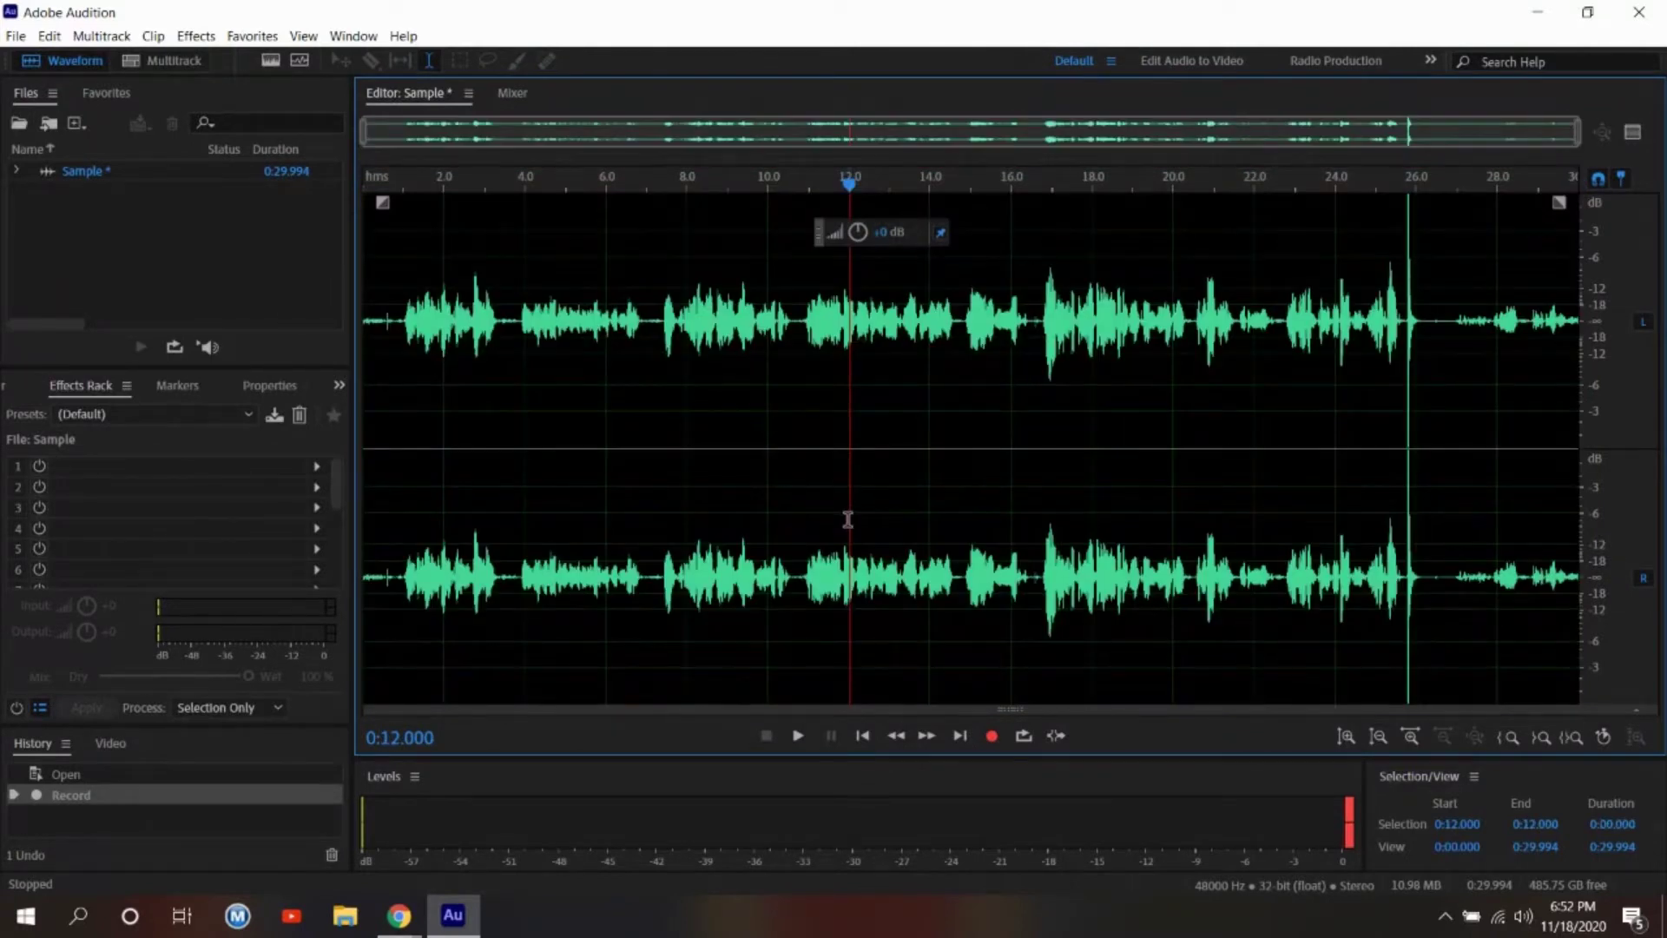
pyautogui.click(809, 512)
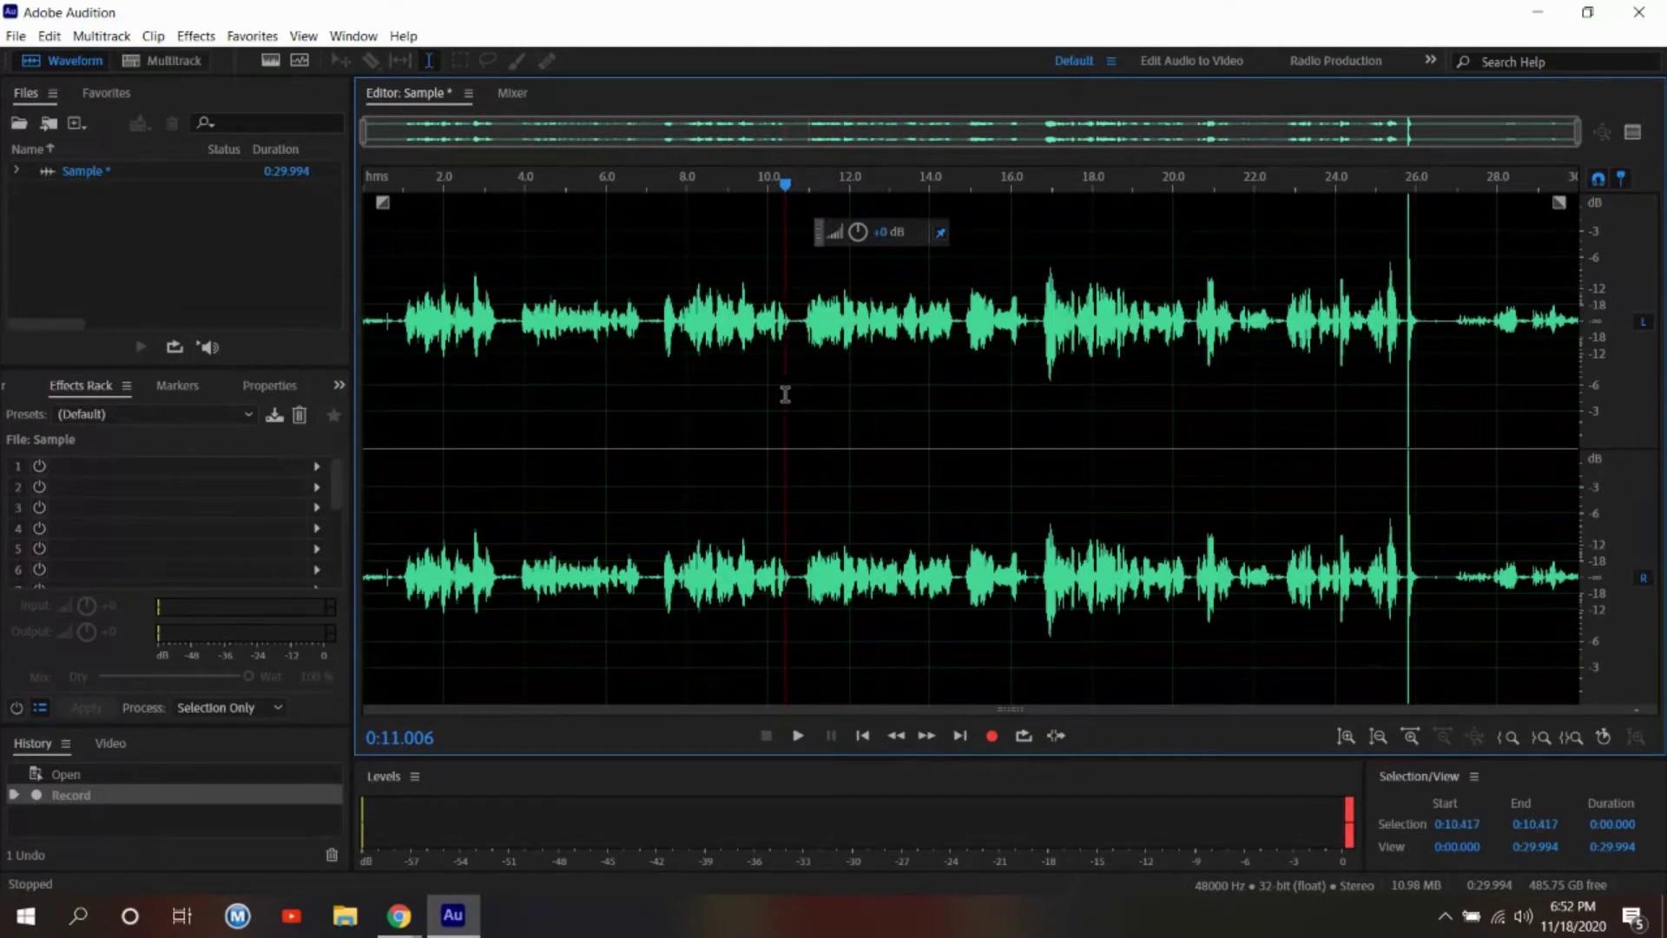
pyautogui.hotkey('ctrl', 'a')
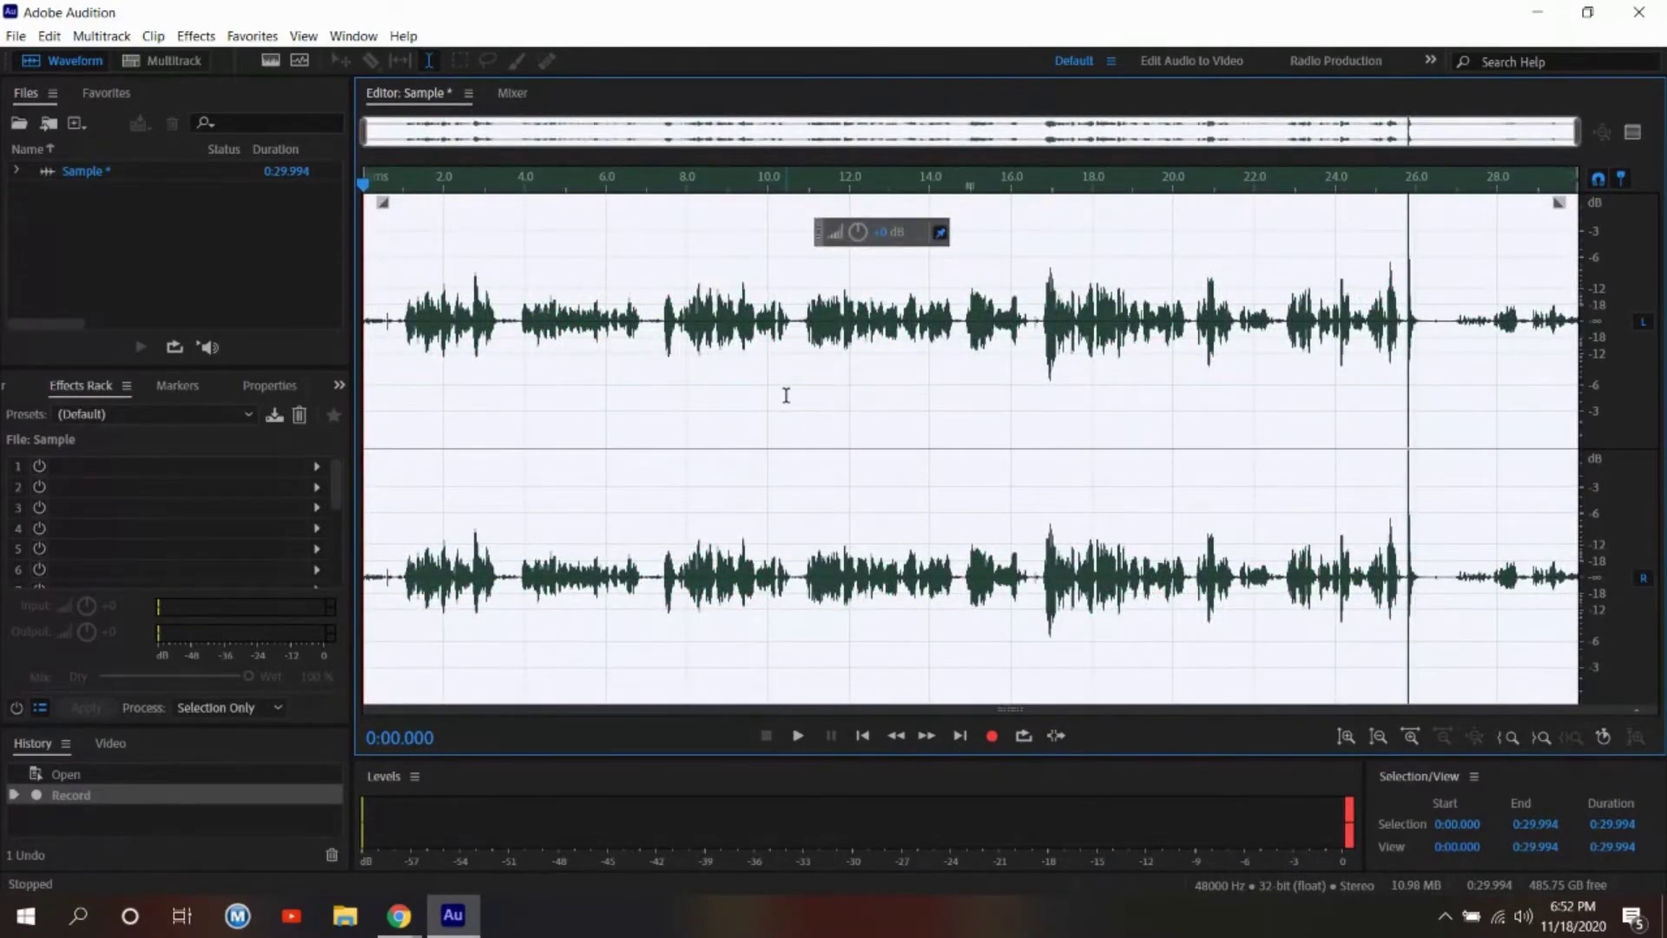
pyautogui.click(785, 396)
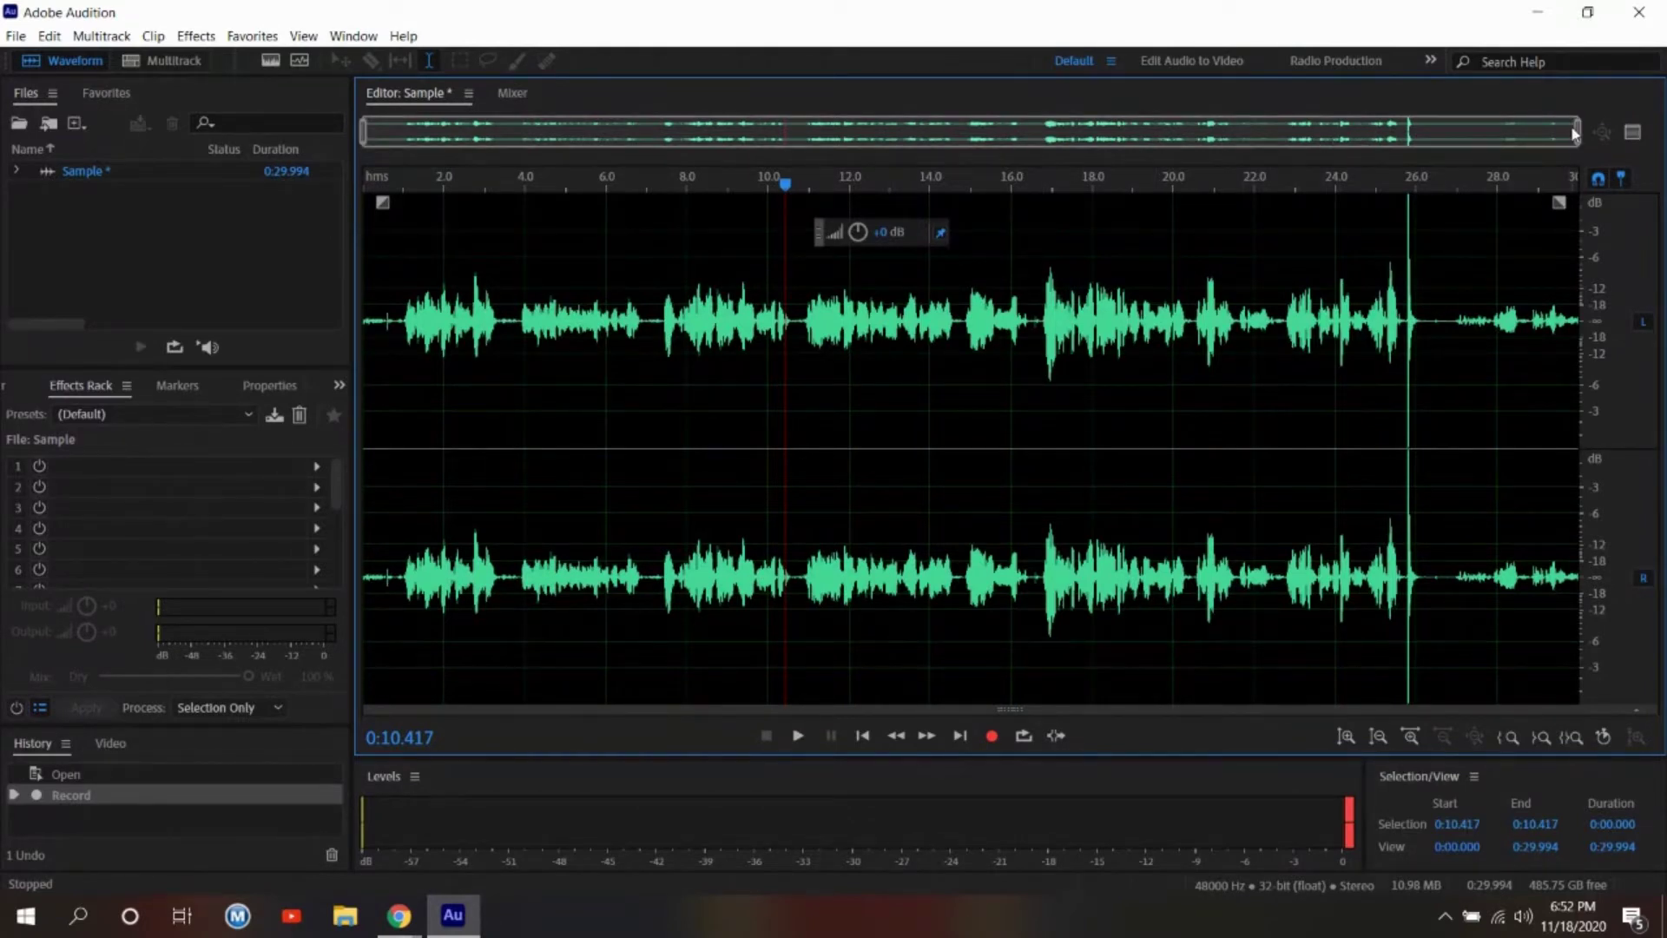
# Zoom the waveform in to about the first 24.6 seconds of the recording and zoom back out to the full file.
pyautogui.moveTo(1574, 130)
pyautogui.mouseDown()
pyautogui.moveTo(1411, 147)
pyautogui.moveTo(1289, 148)
pyautogui.moveTo(1574, 137)
pyautogui.moveTo(926, 146)
pyautogui.moveTo(1576, 146)
pyautogui.mouseUp()
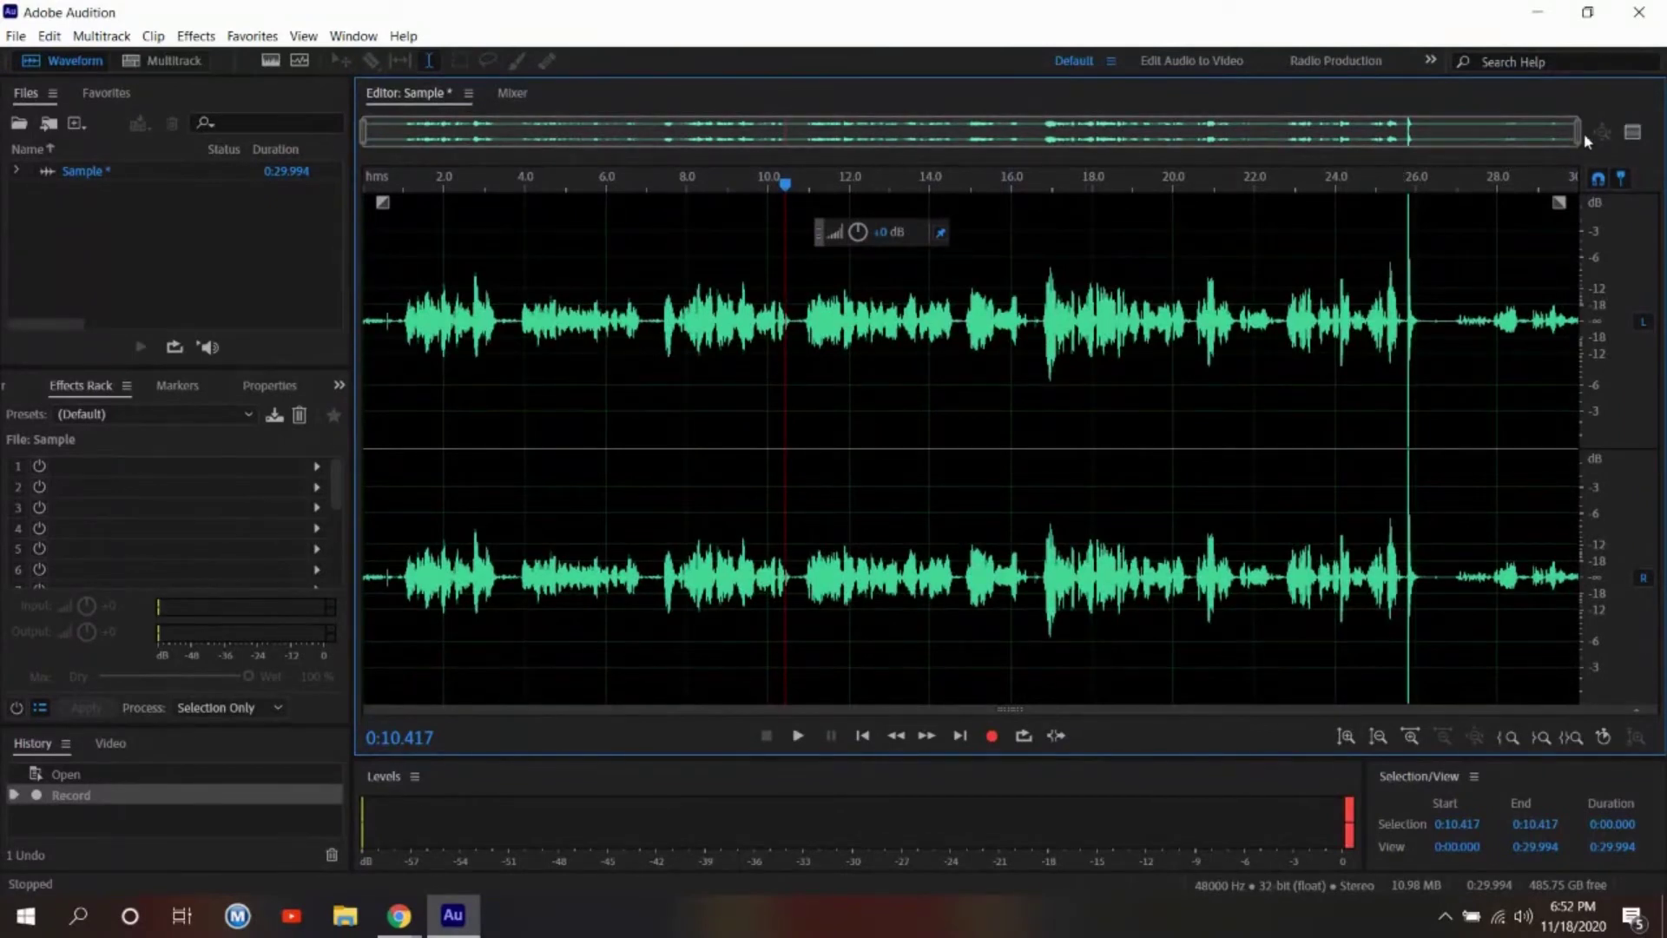
pyautogui.moveTo(1584, 133); pyautogui.dragTo(1354, 130)
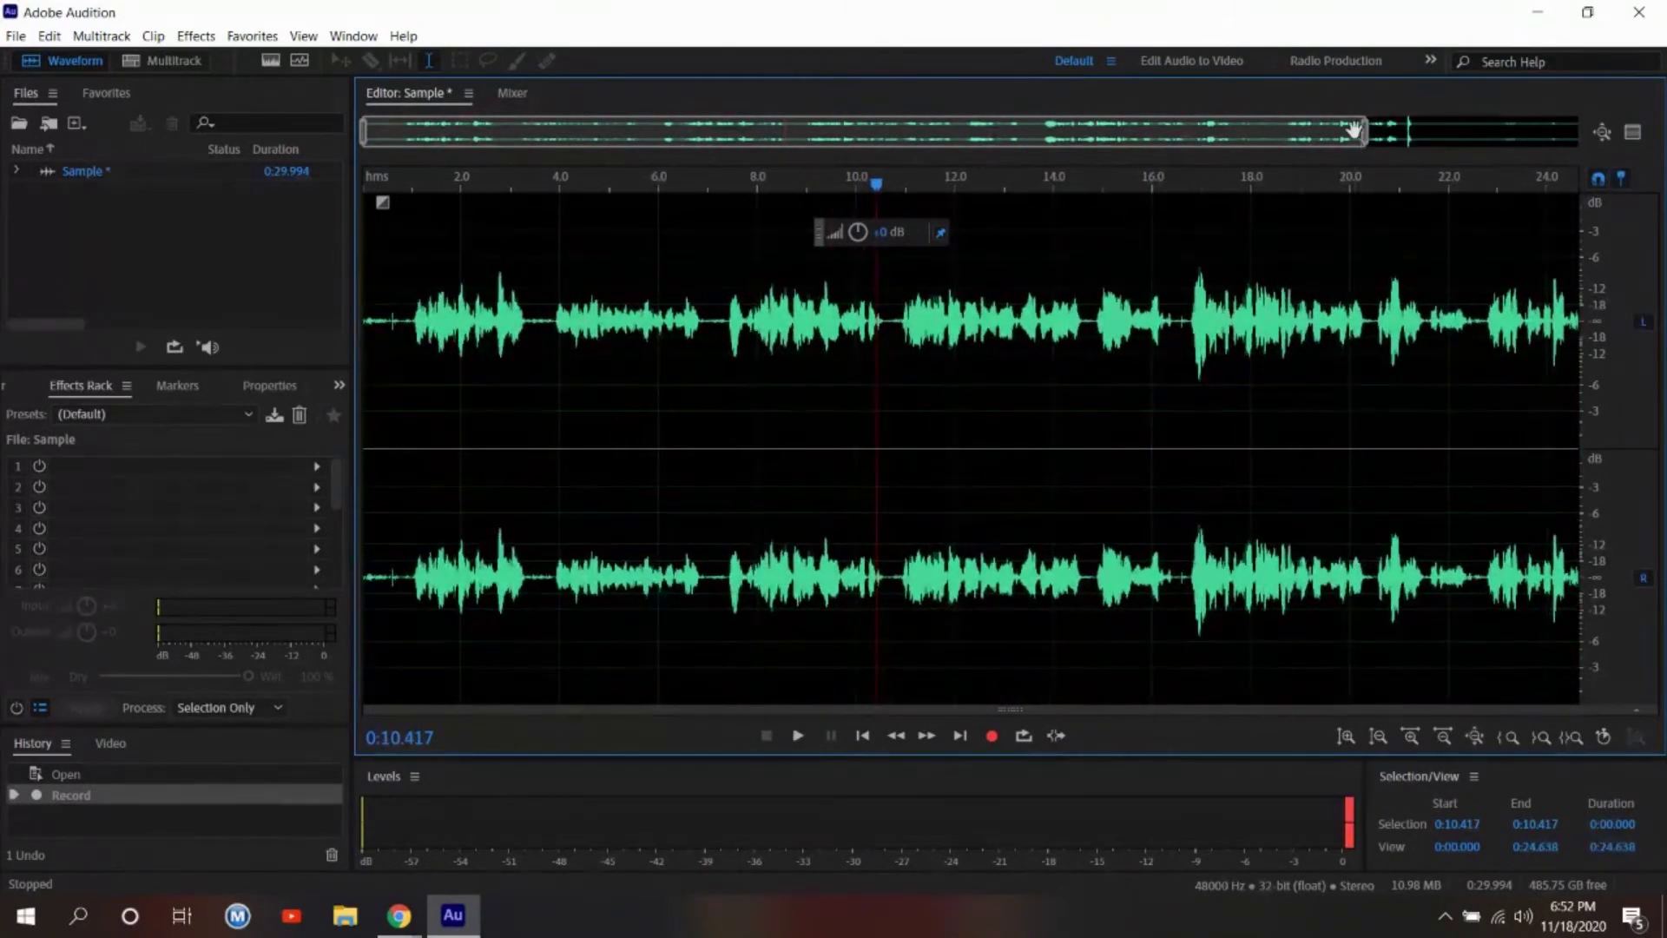
pyautogui.click(1602, 133)
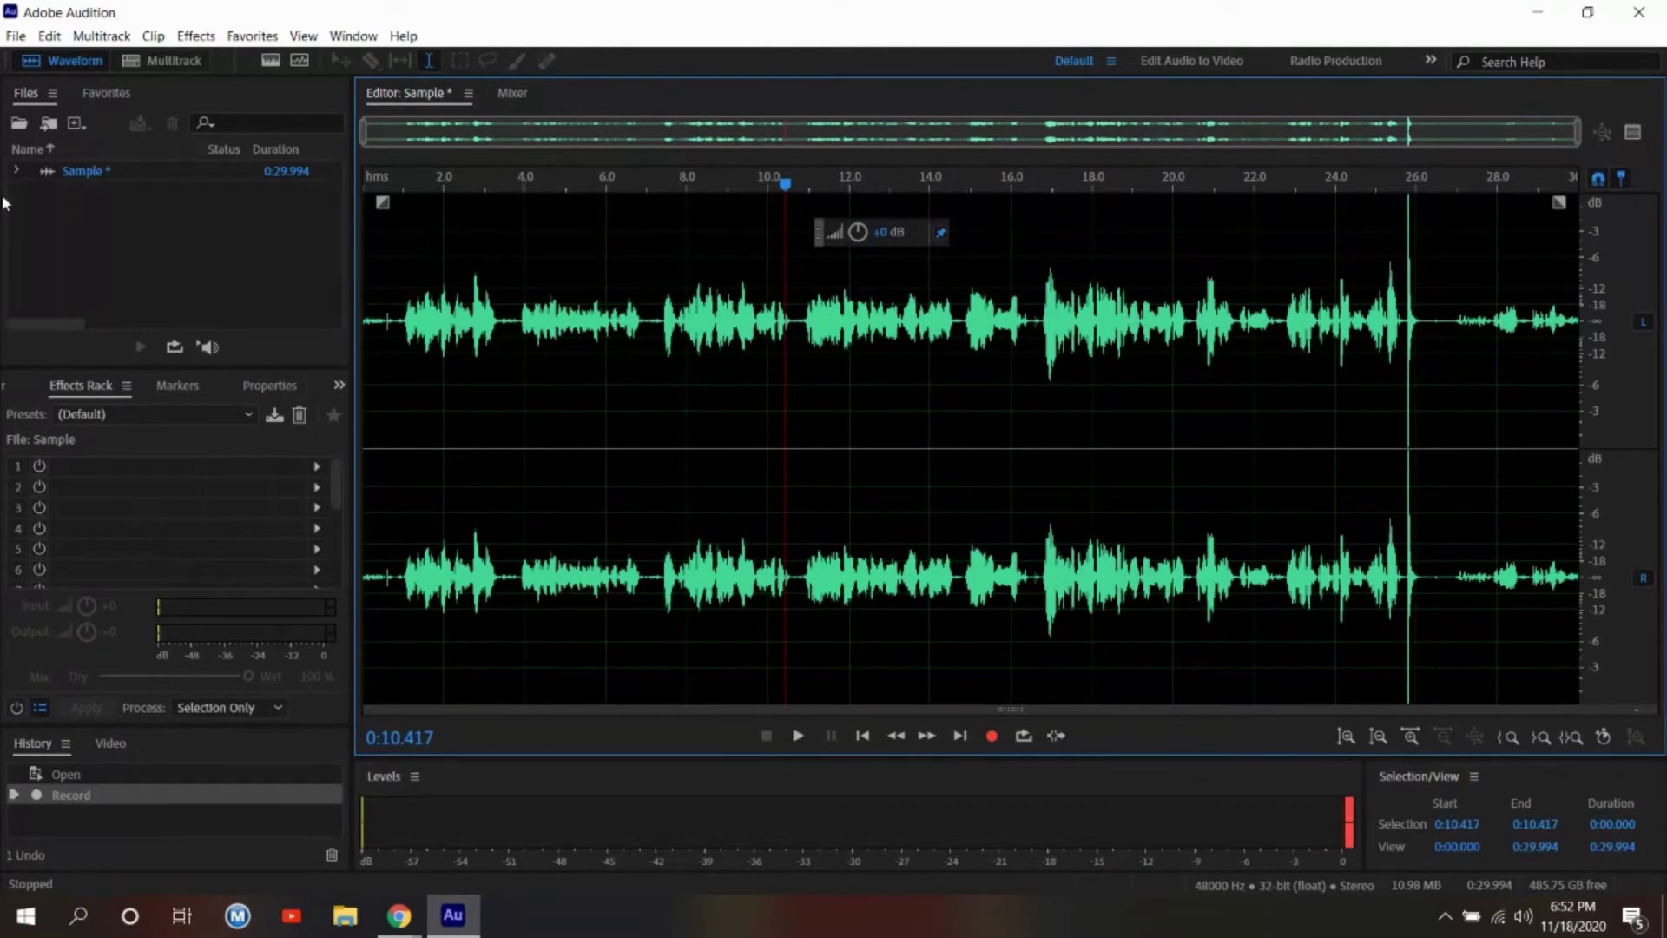
pyautogui.click(74, 178)
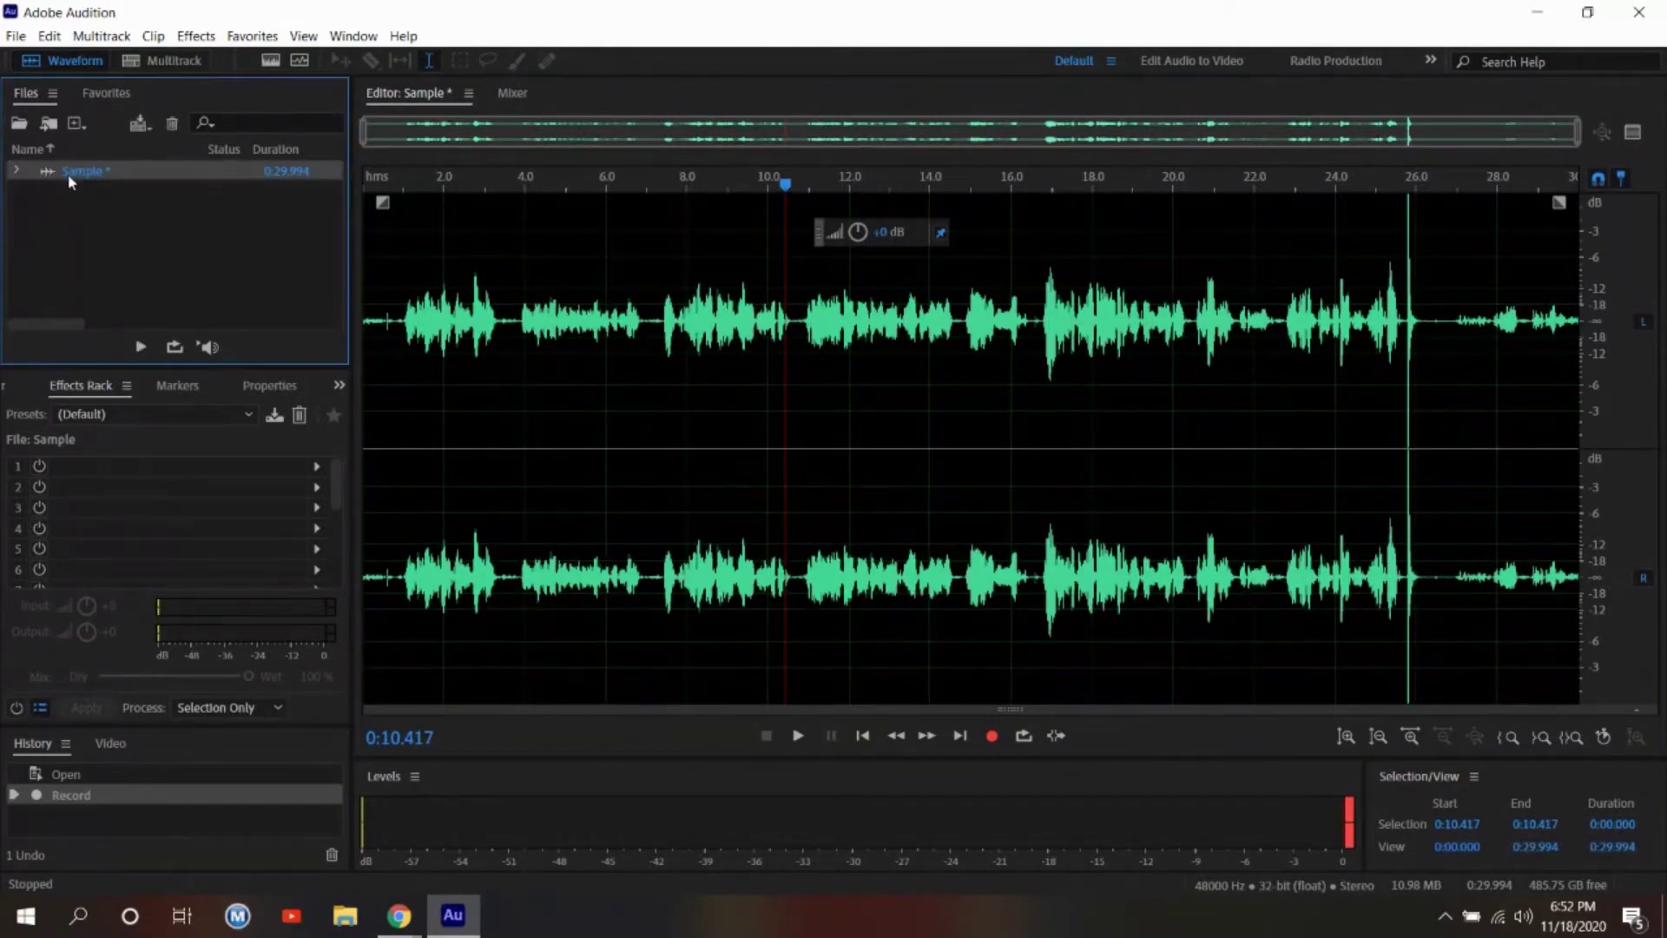
pyautogui.rightClick(68, 172)
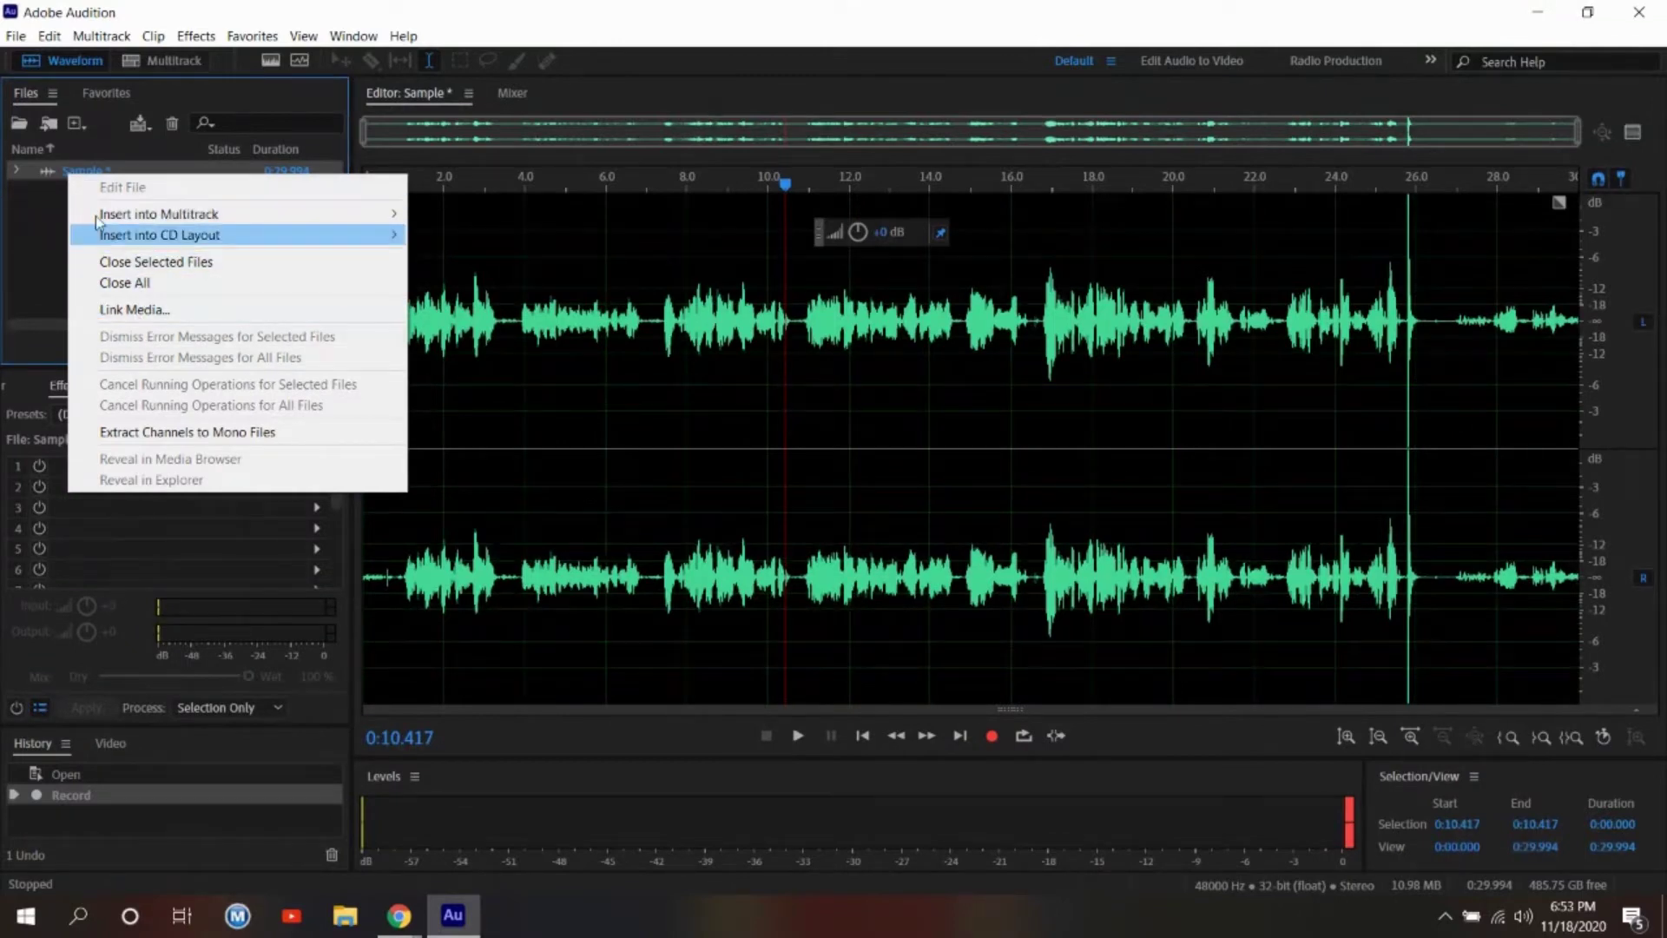
pyautogui.click(41, 198)
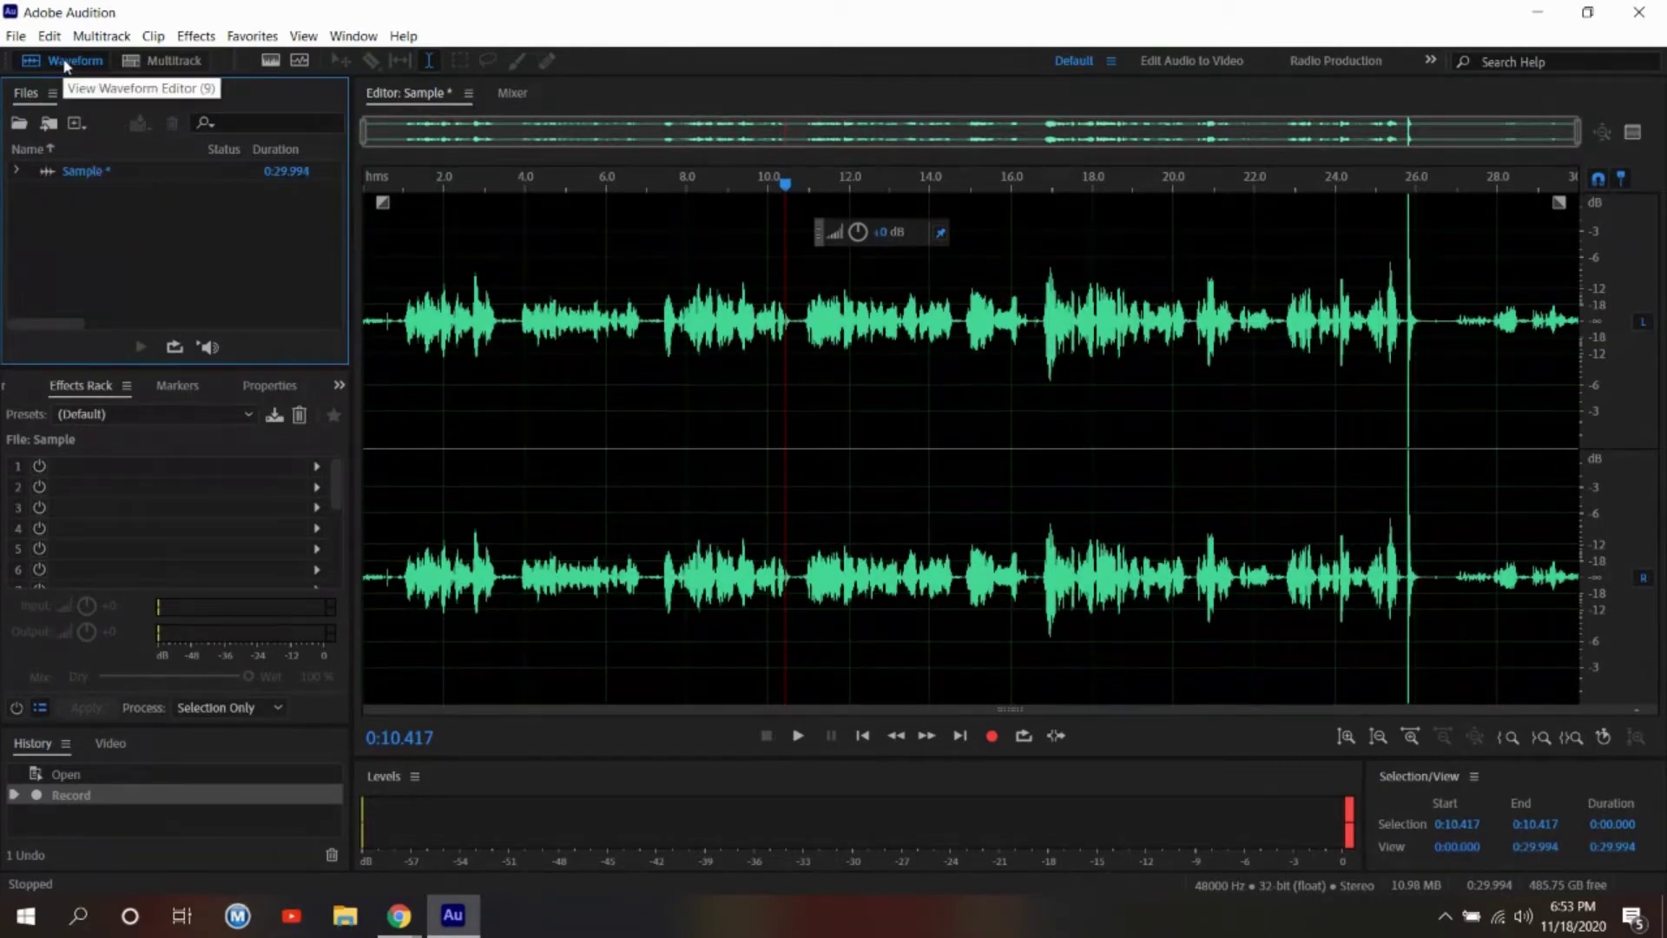
# Start inserting the Sample file into a new multitrack session and name the session Tutorial.
pyautogui.rightClick(84, 173)
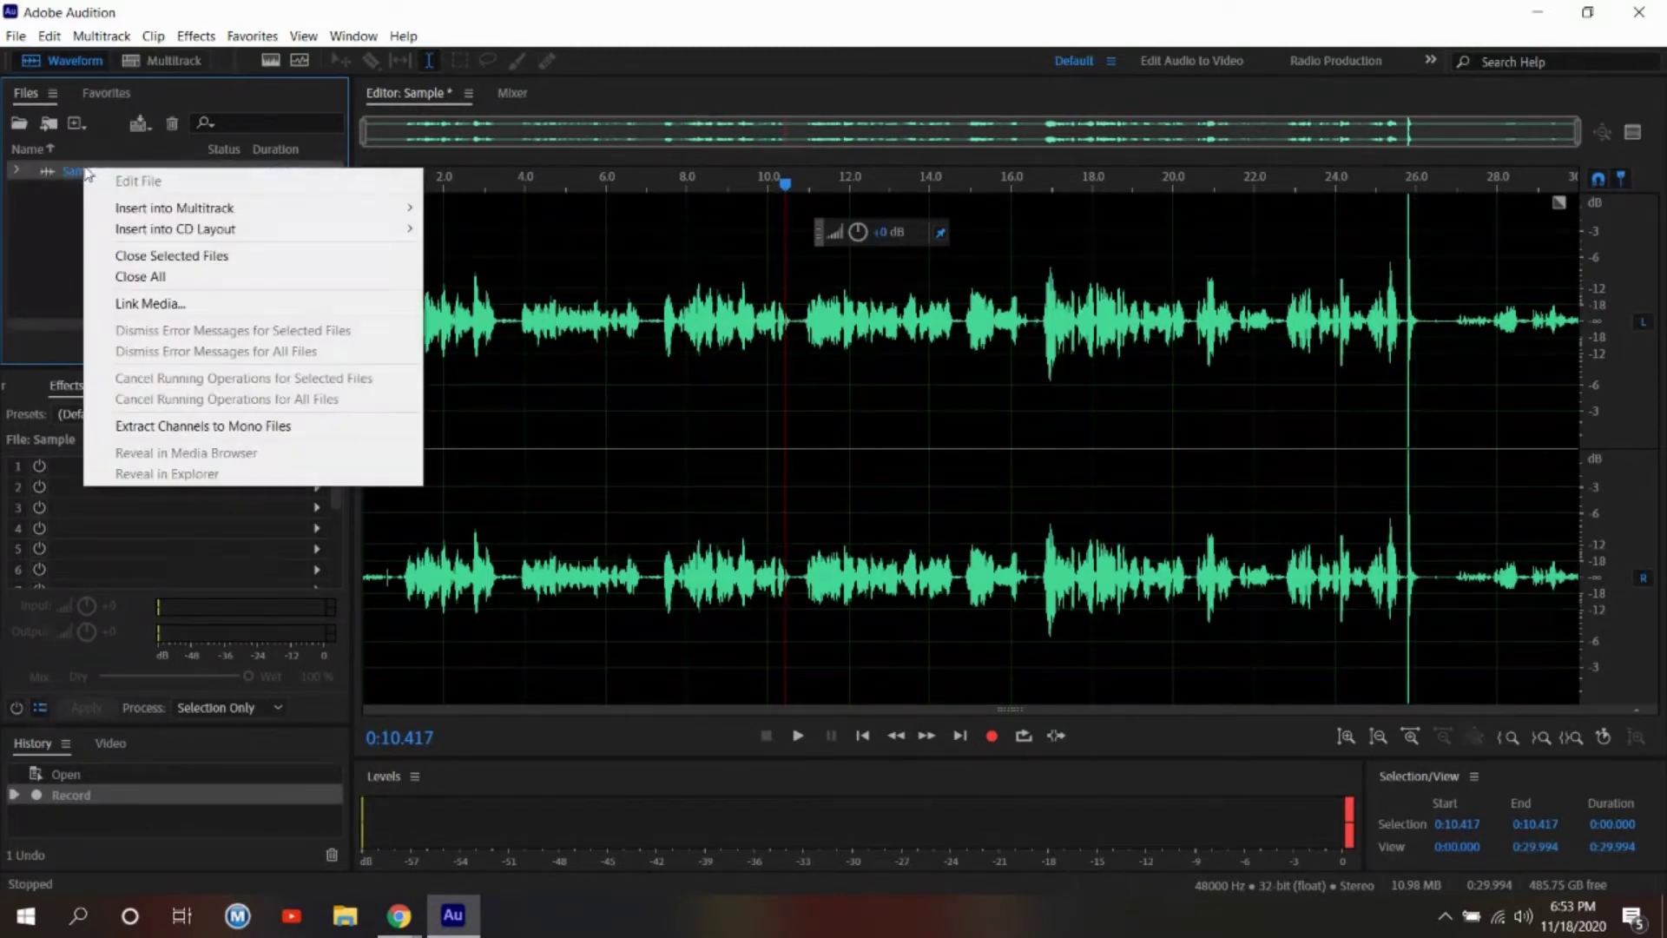
pyautogui.moveTo(126, 211)
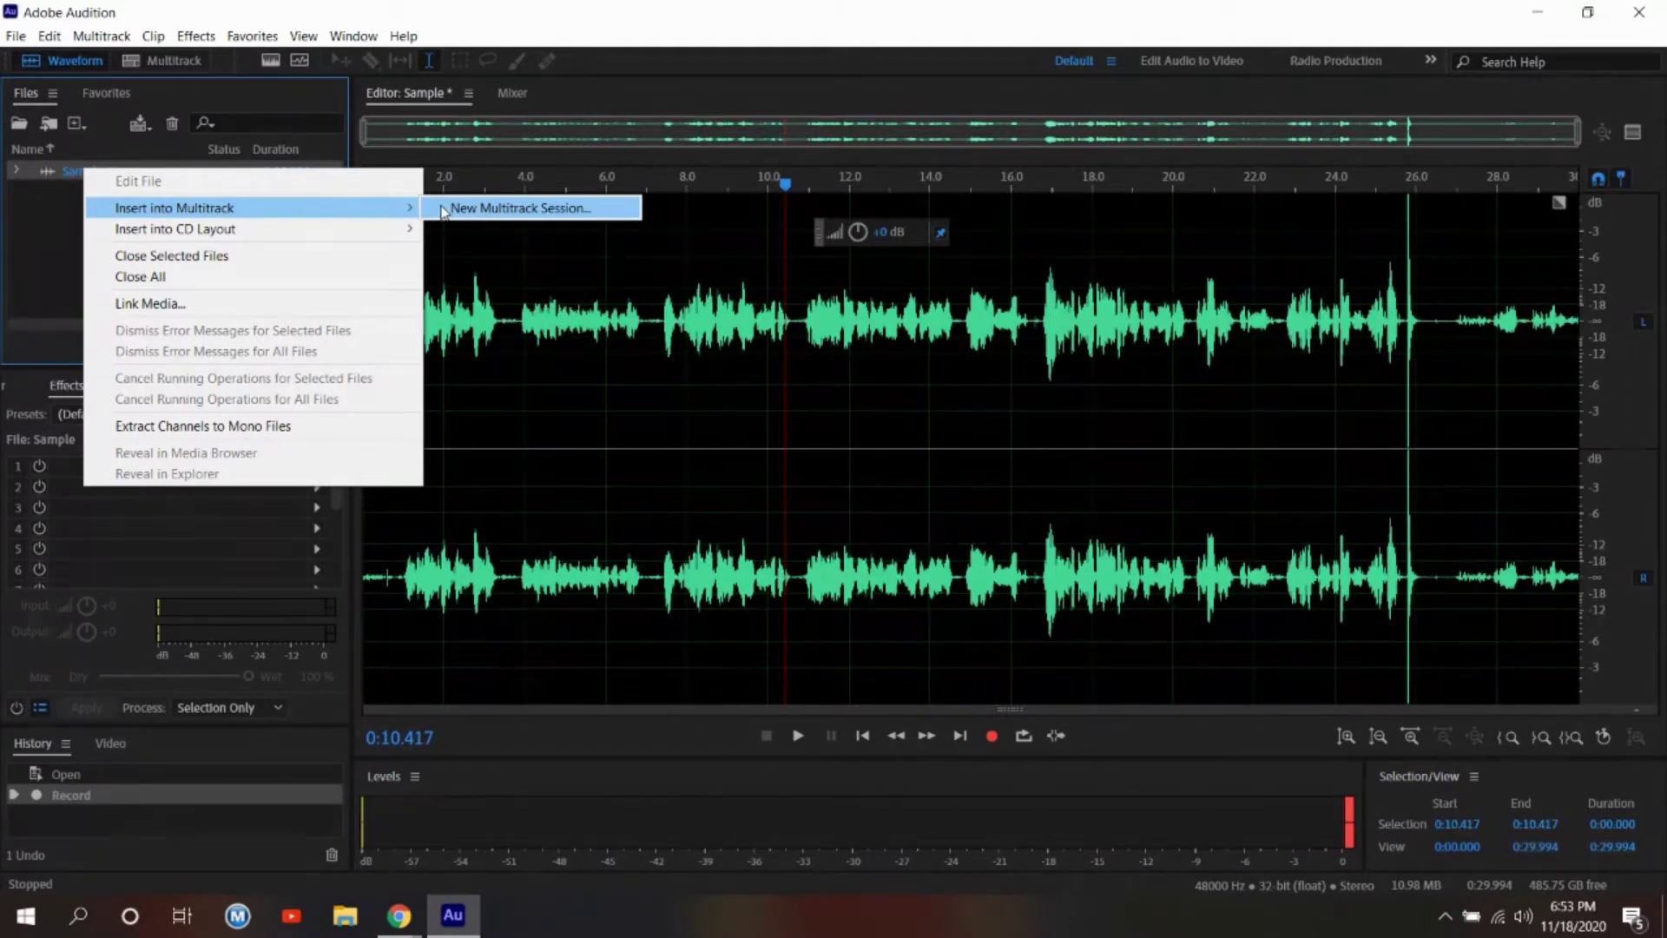
pyautogui.click(443, 209)
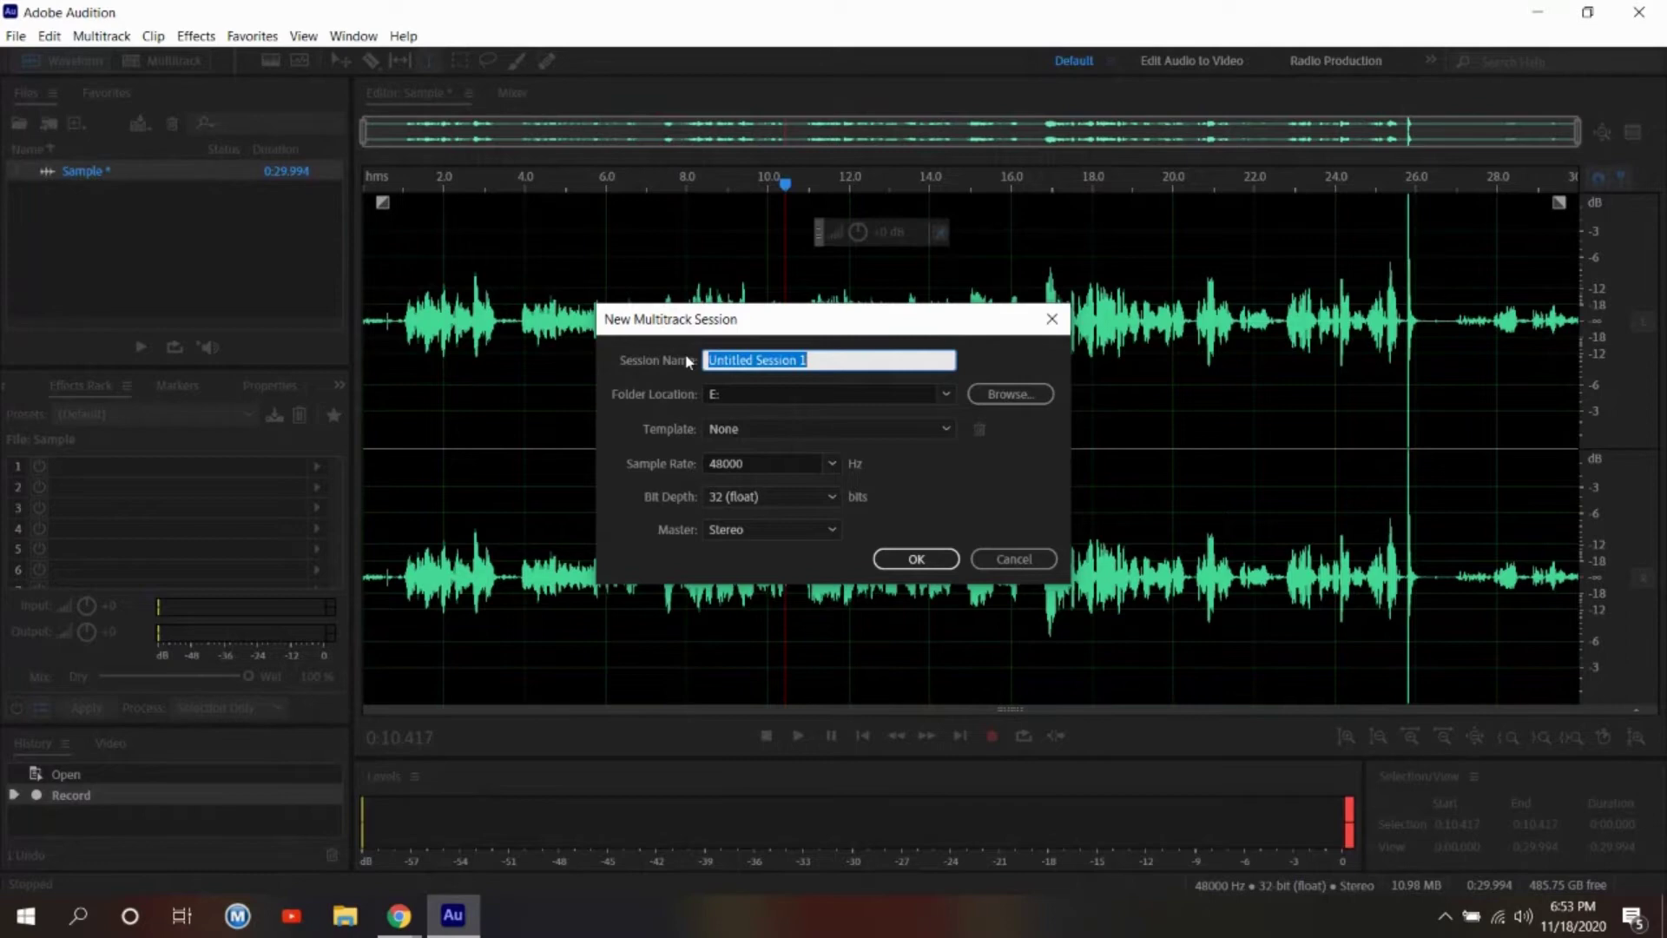
pyautogui.write('Tutorial')
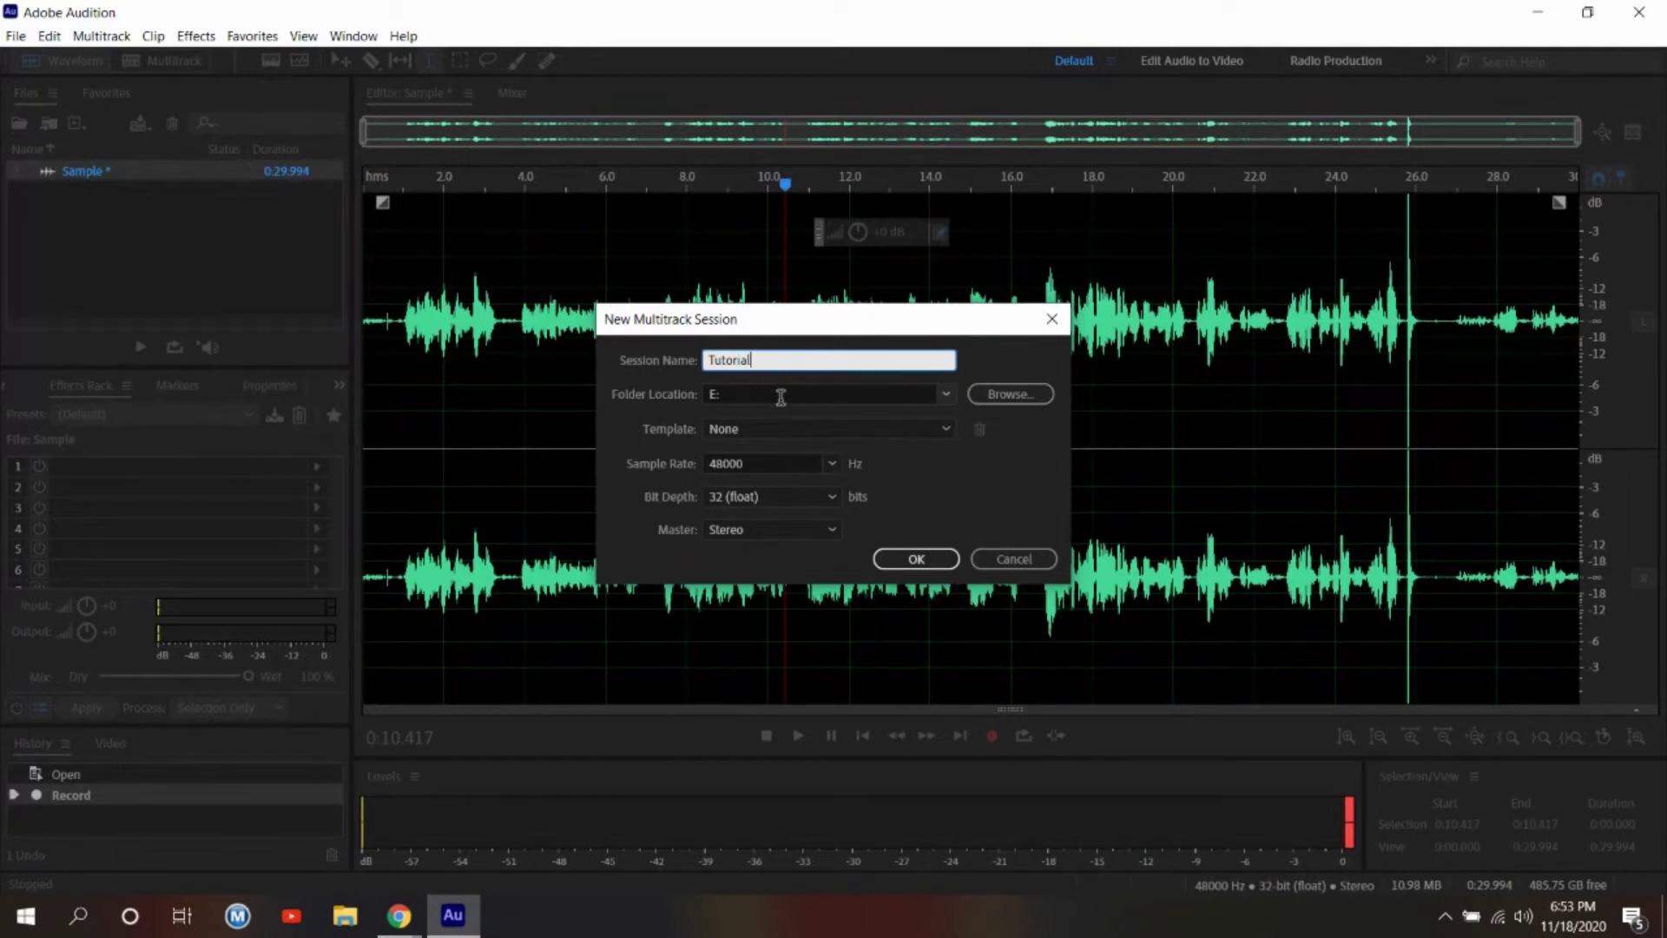
# Add a new folder on the SDXC (E:) drive and choose the existing Audition Tutorial folder as the session's location.
pyautogui.click(945, 395)
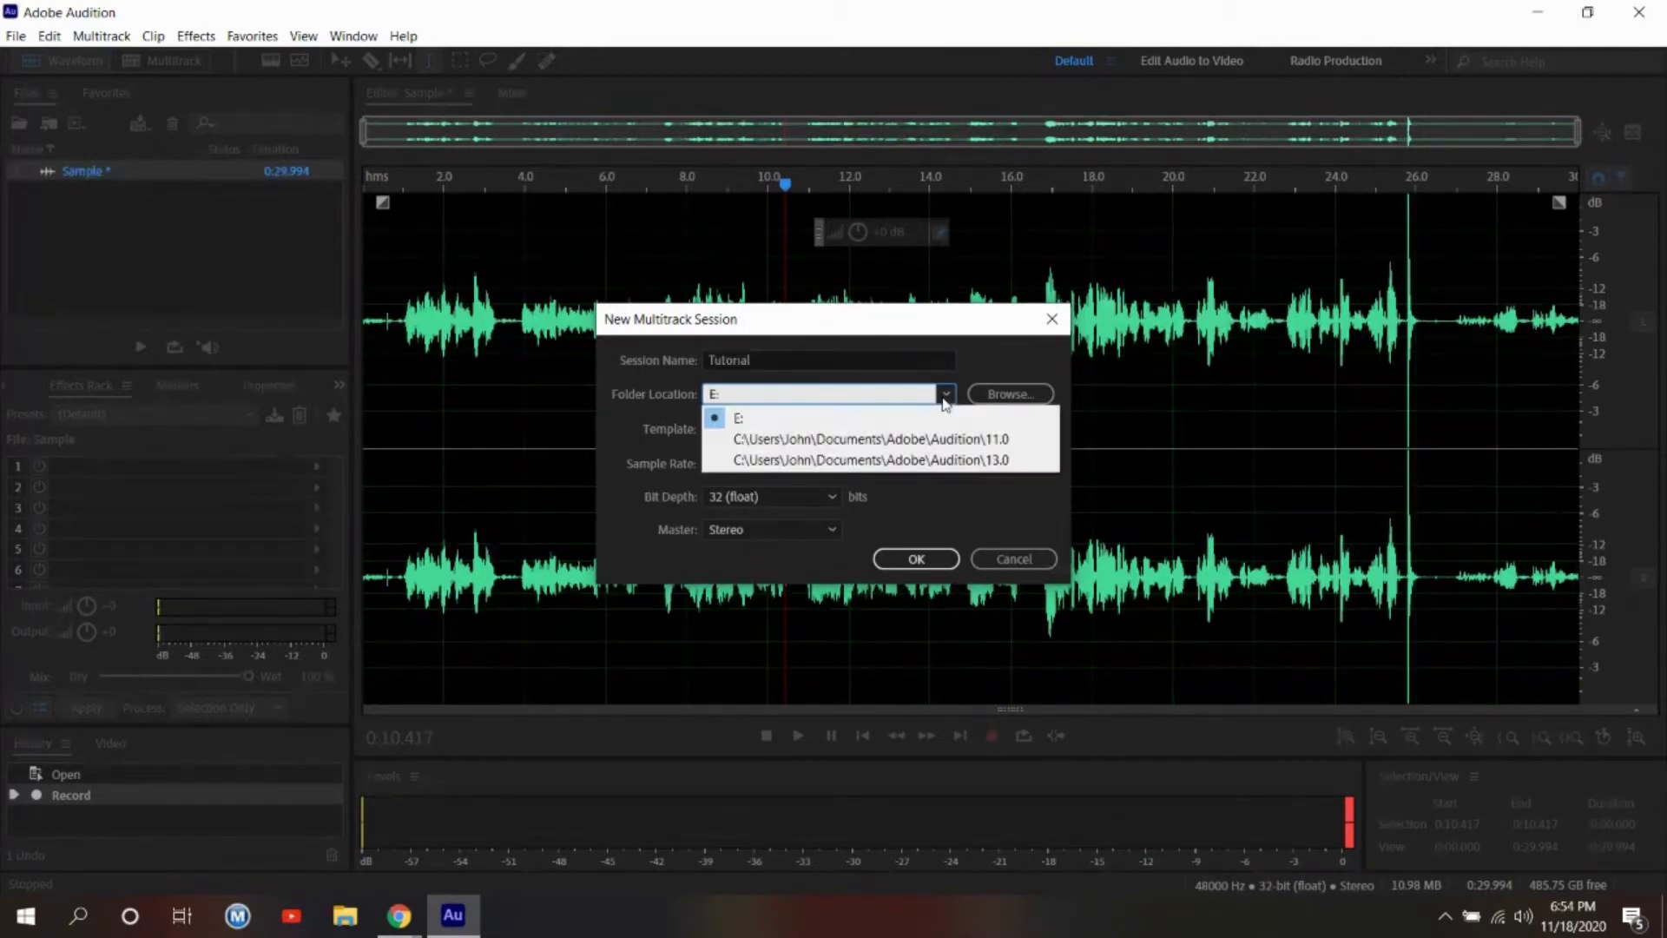
pyautogui.click(824, 418)
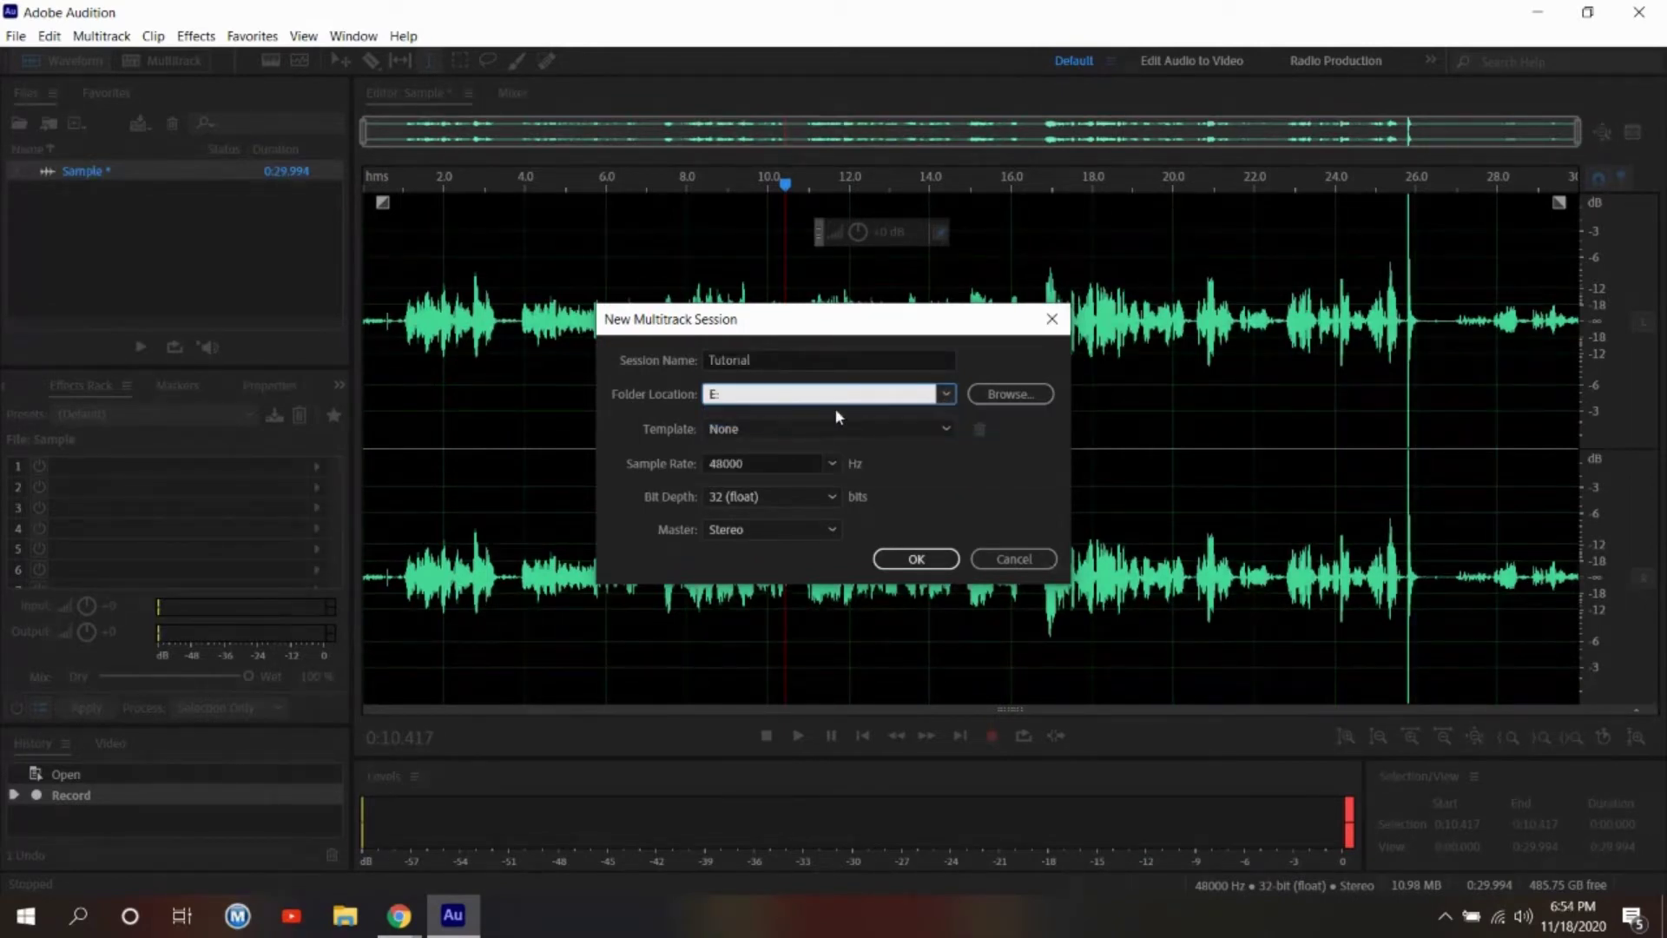
pyautogui.click(994, 395)
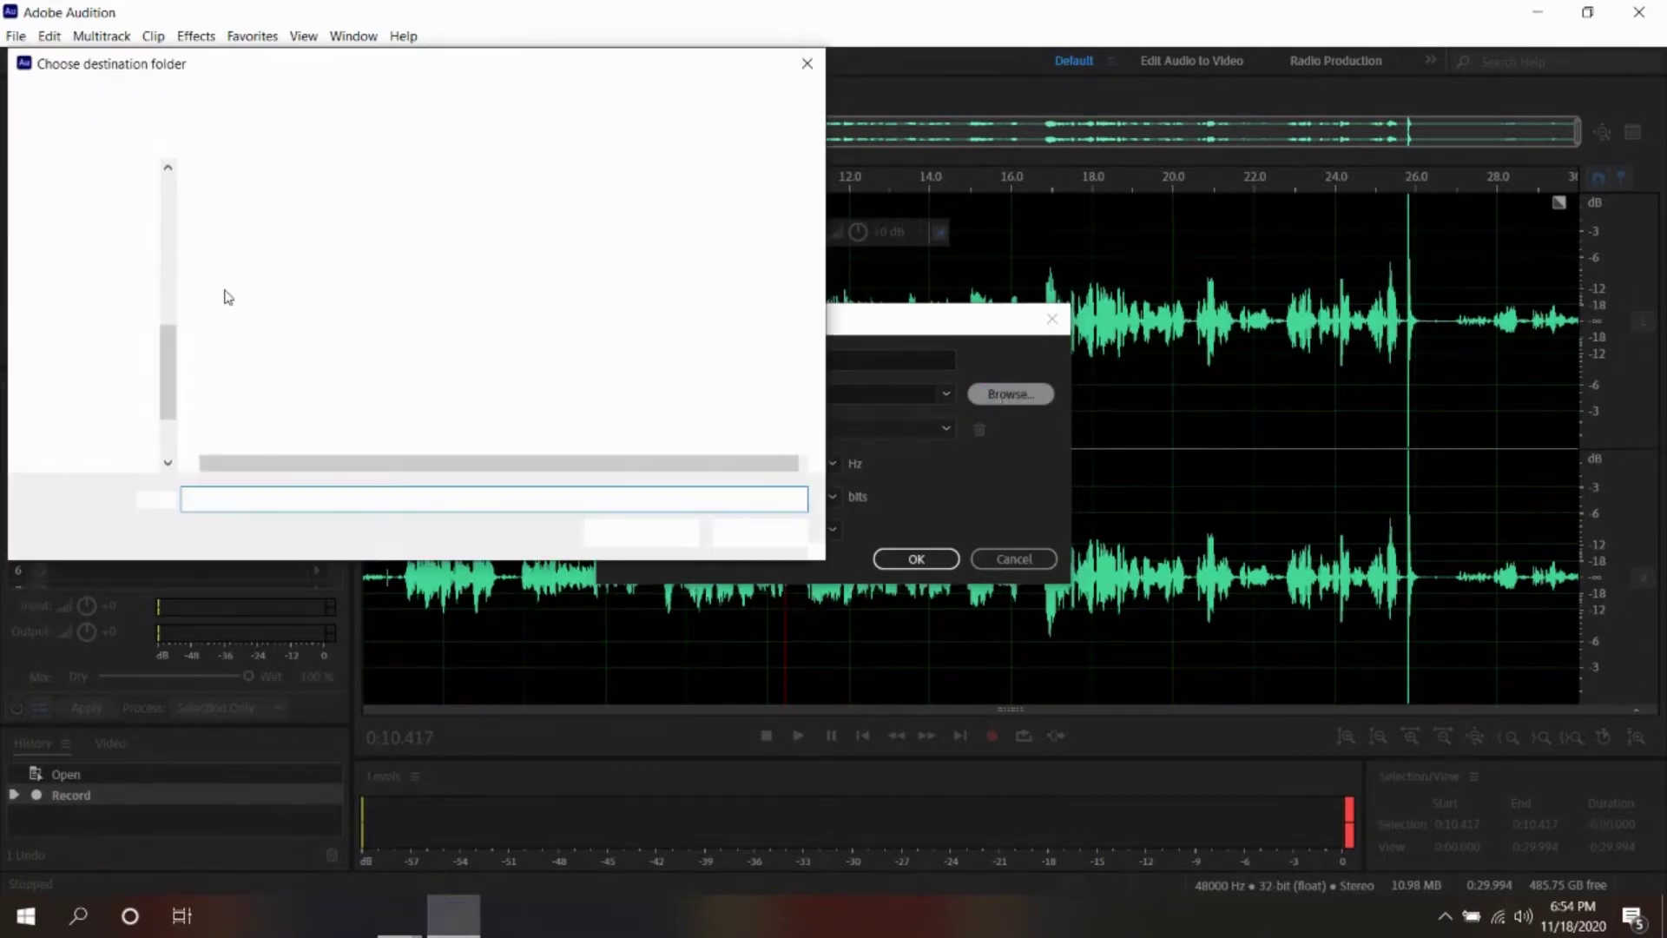
pyautogui.click(117, 282)
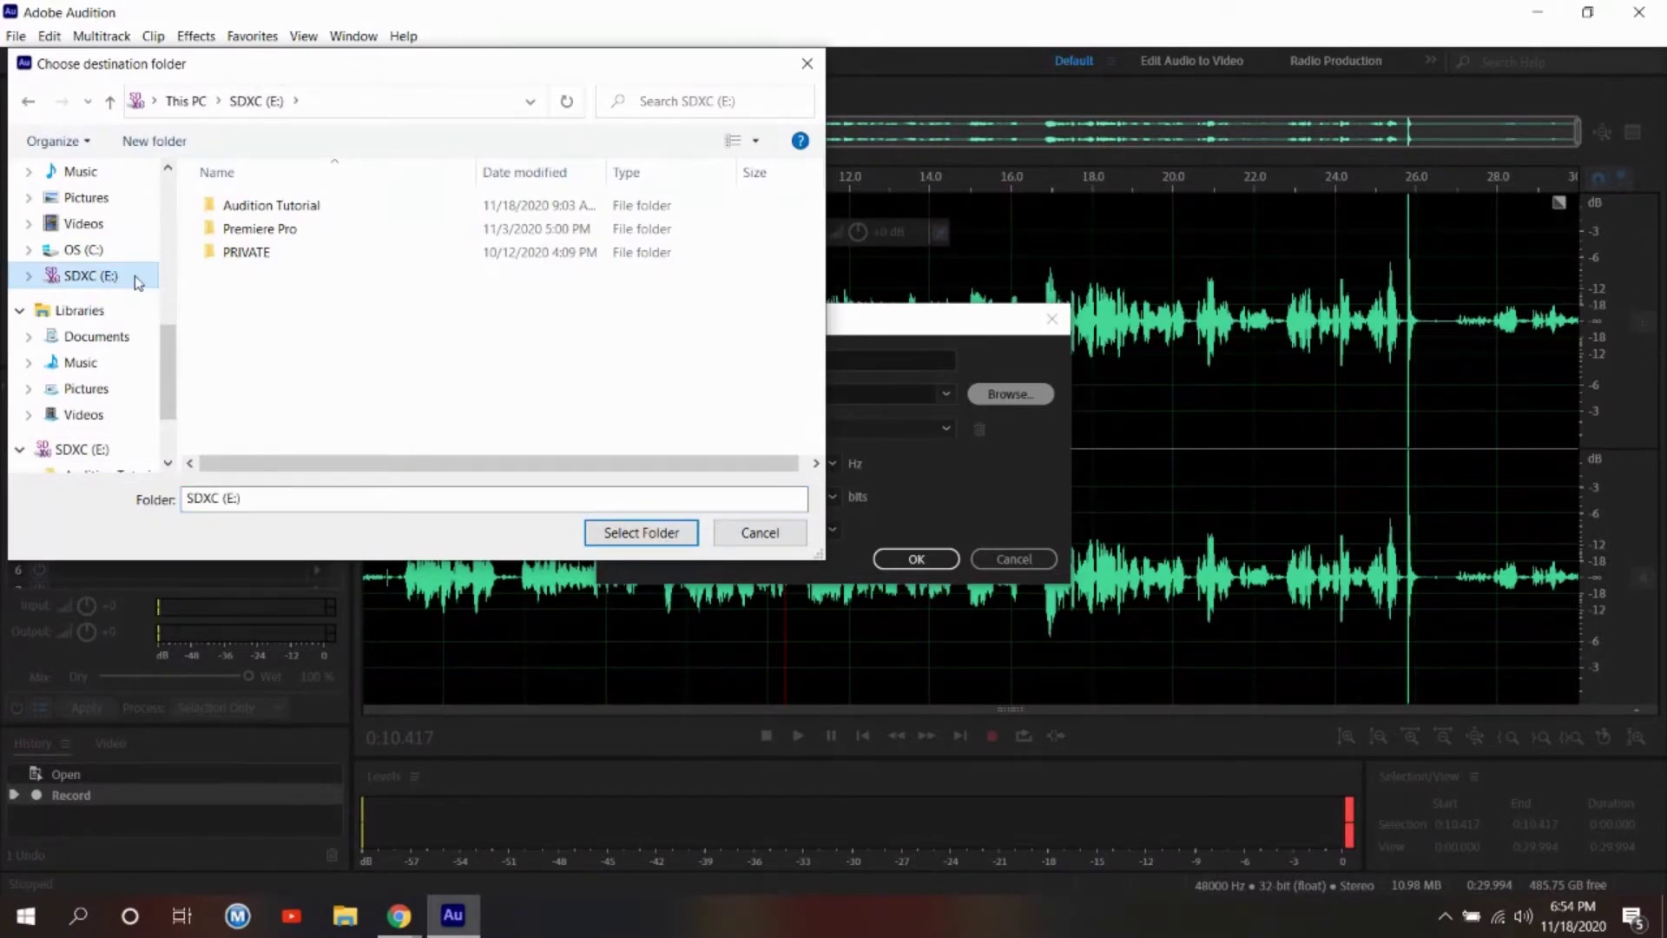
pyautogui.click(173, 152)
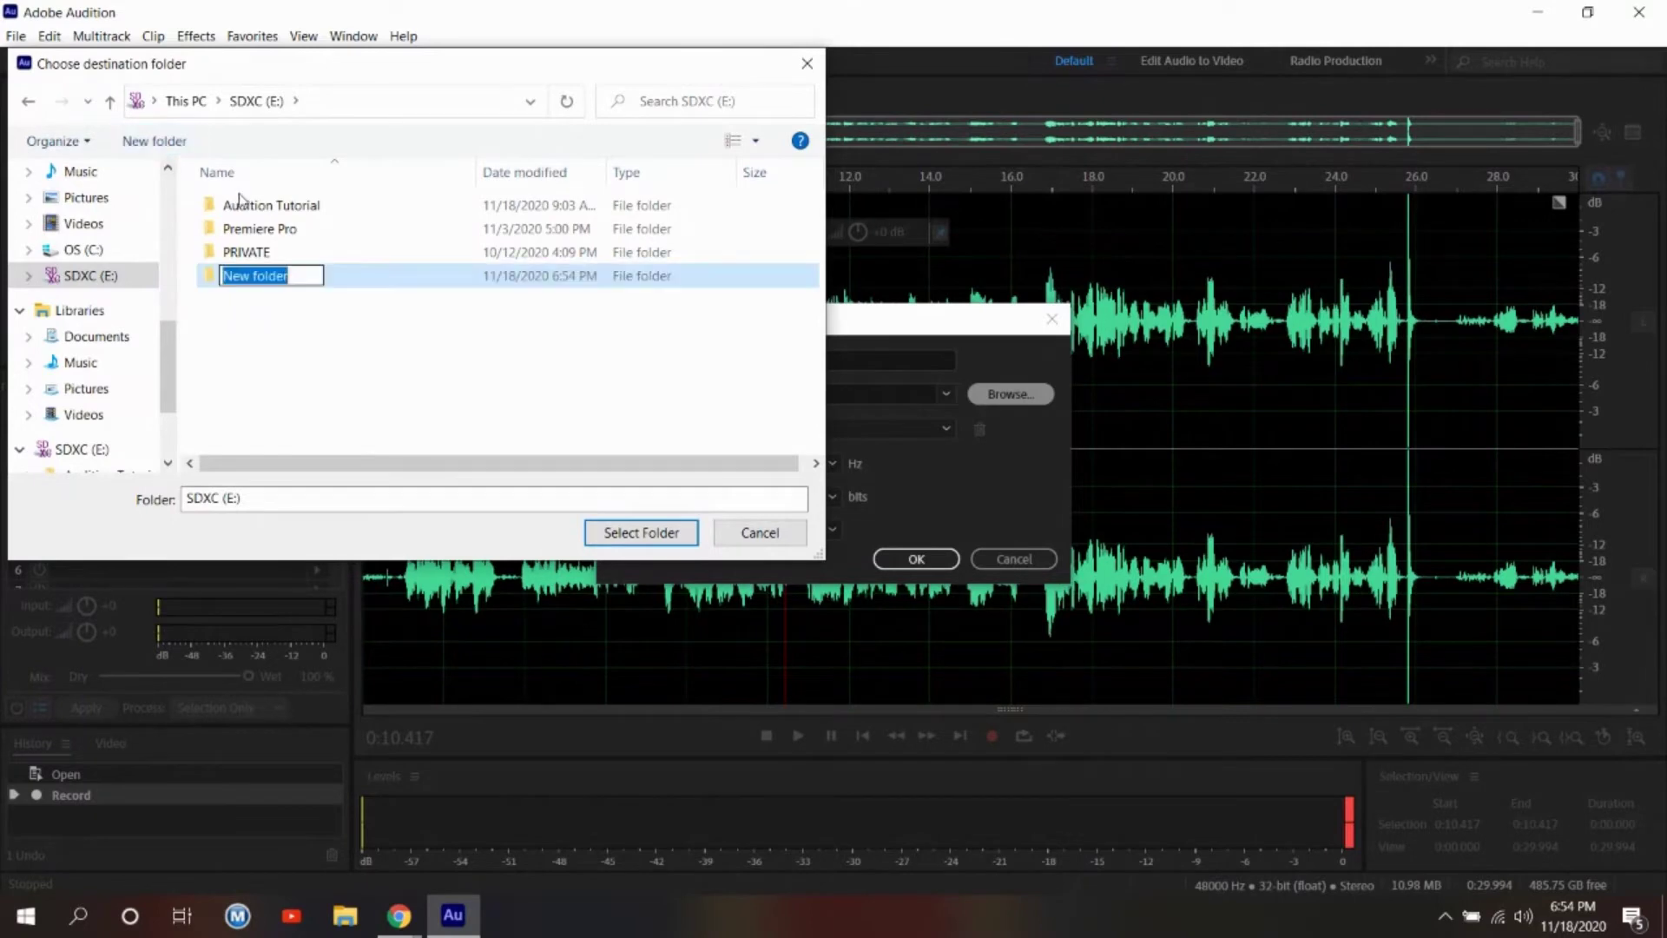
pyautogui.click(346, 327)
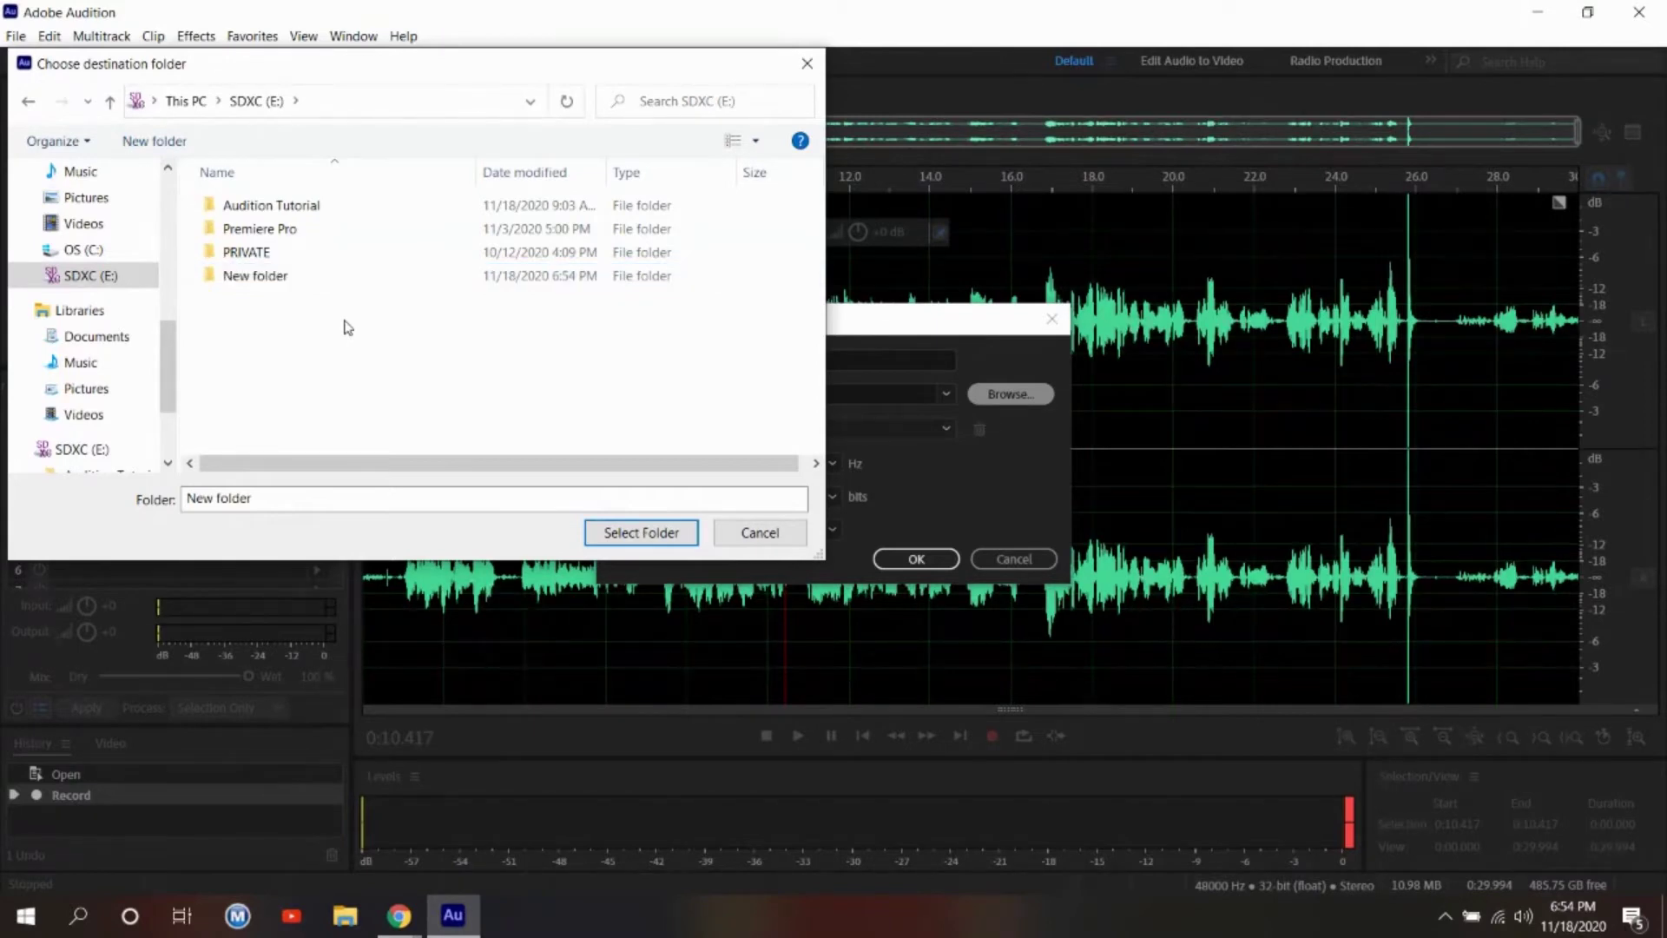
pyautogui.click(269, 285)
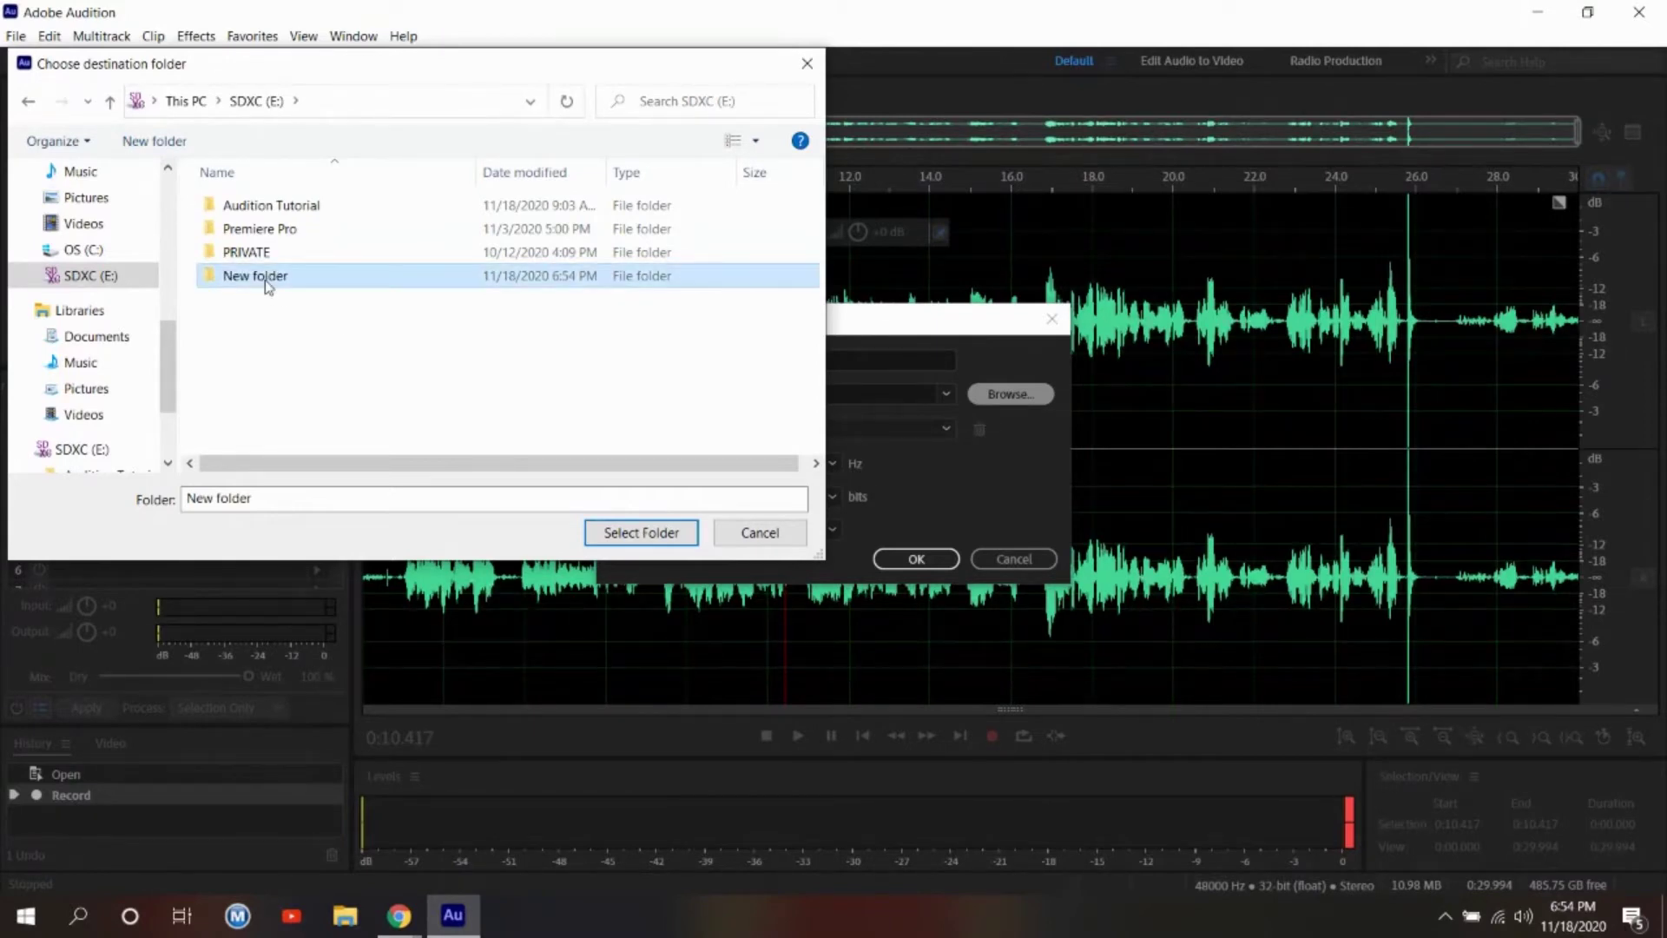
pyautogui.click(274, 208)
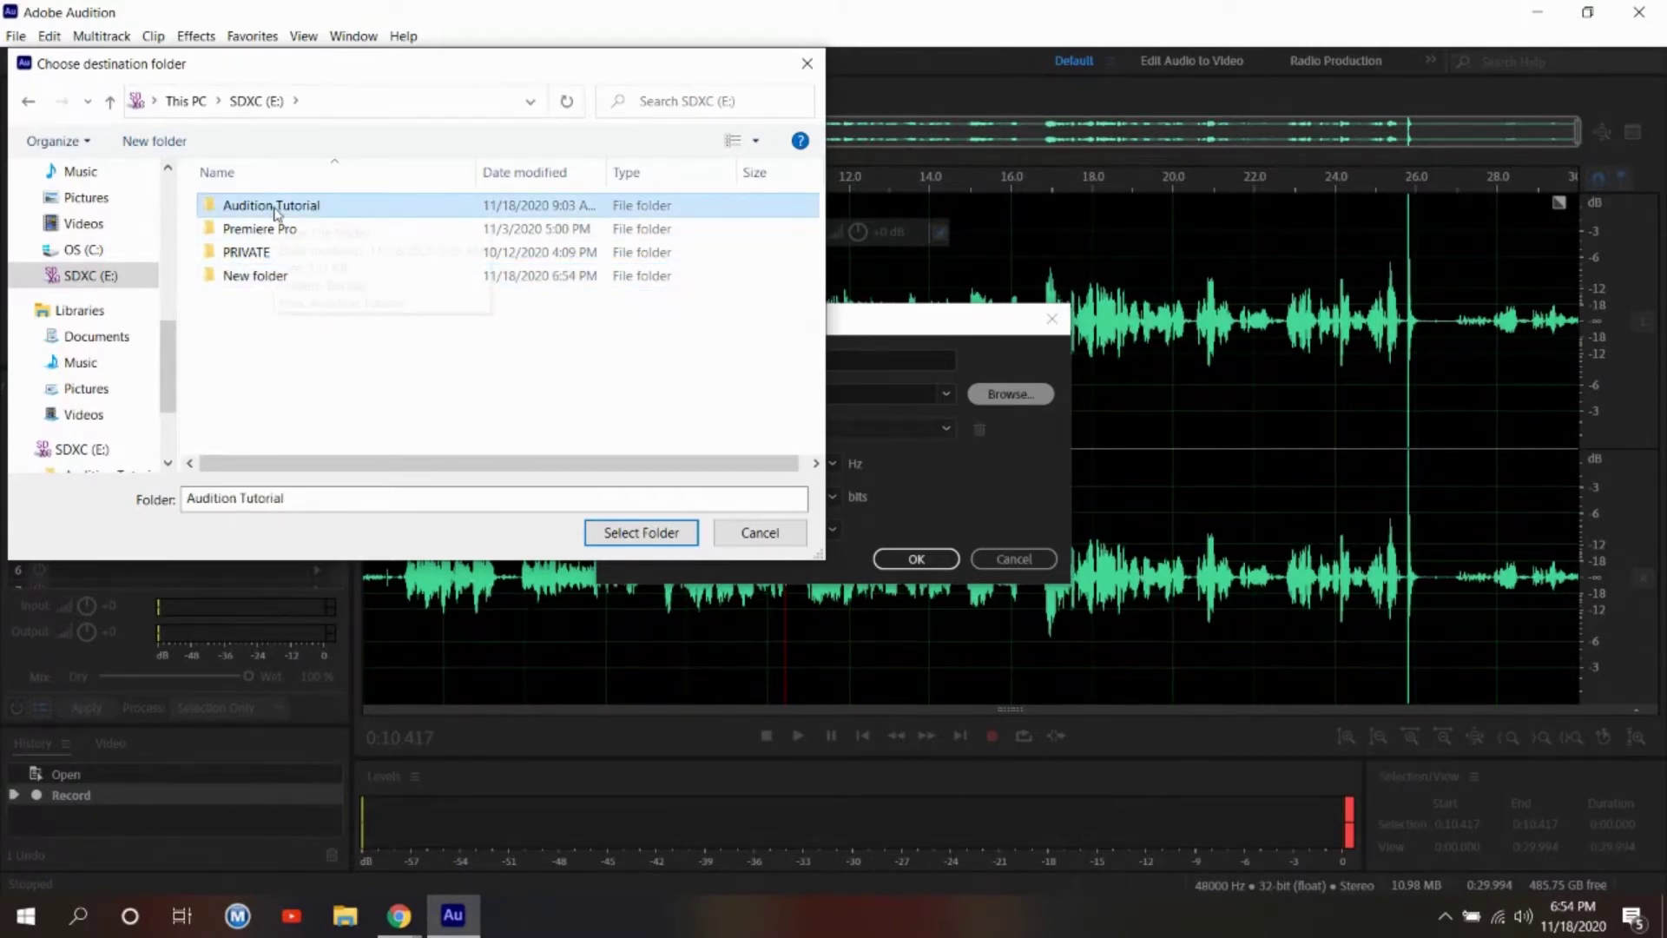
pyautogui.click(621, 534)
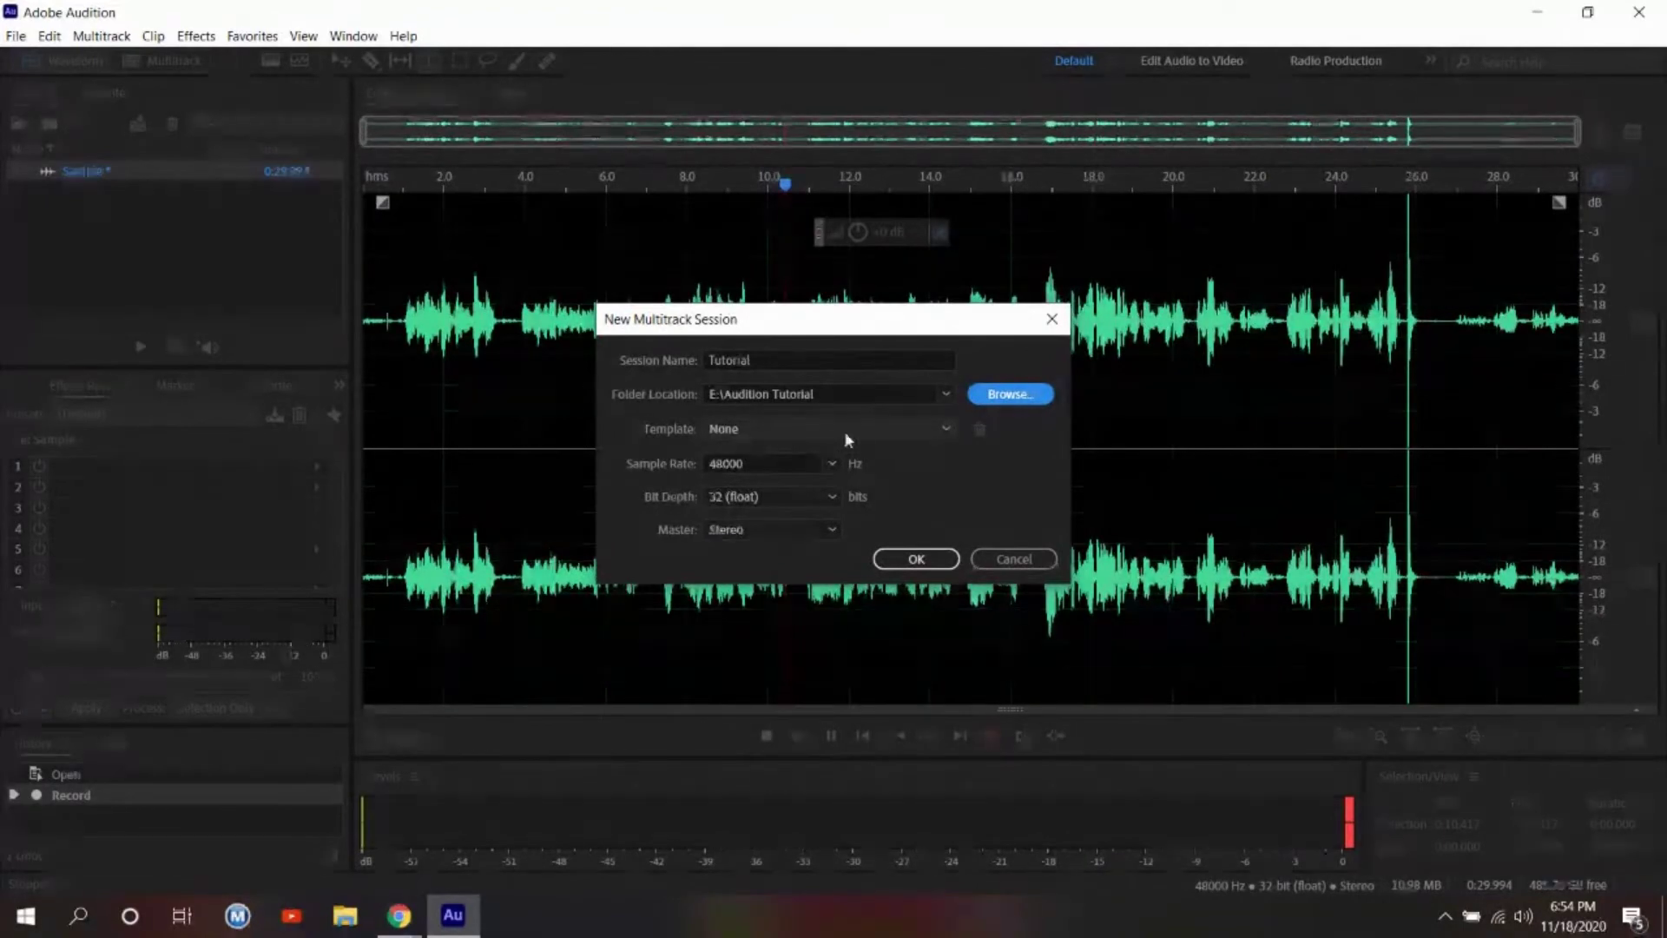
# Look through the session templates, keep None, and create the 48000 Hz, 32-bit float stereo multitrack session.
pyautogui.click(886, 430)
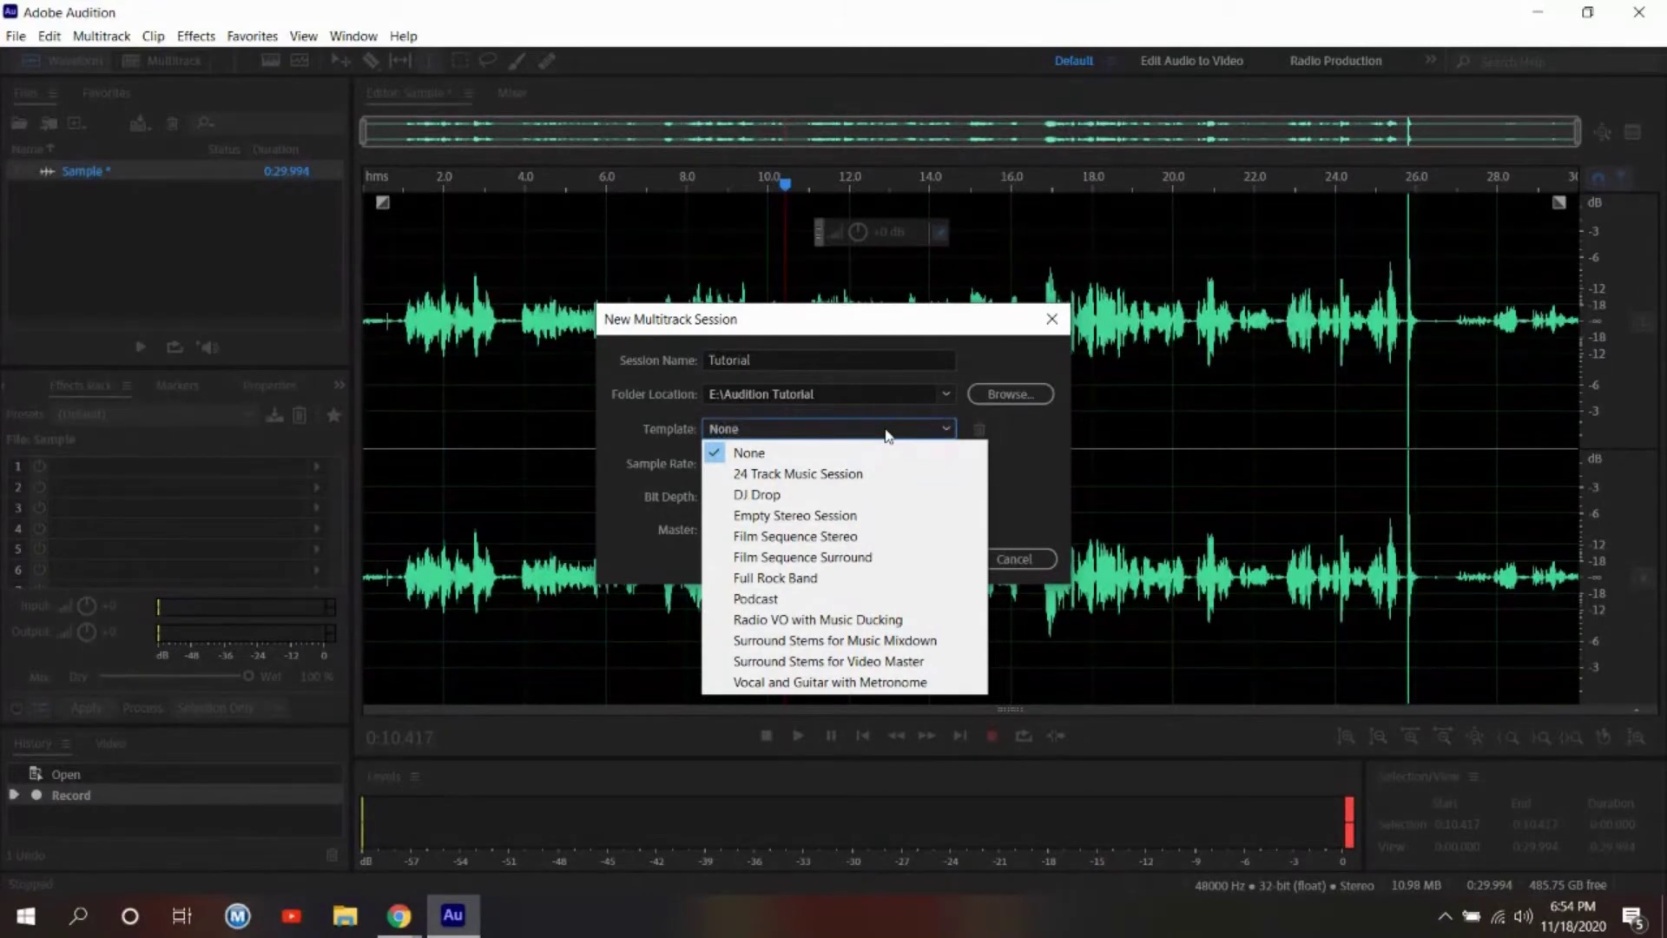
pyautogui.click(887, 431)
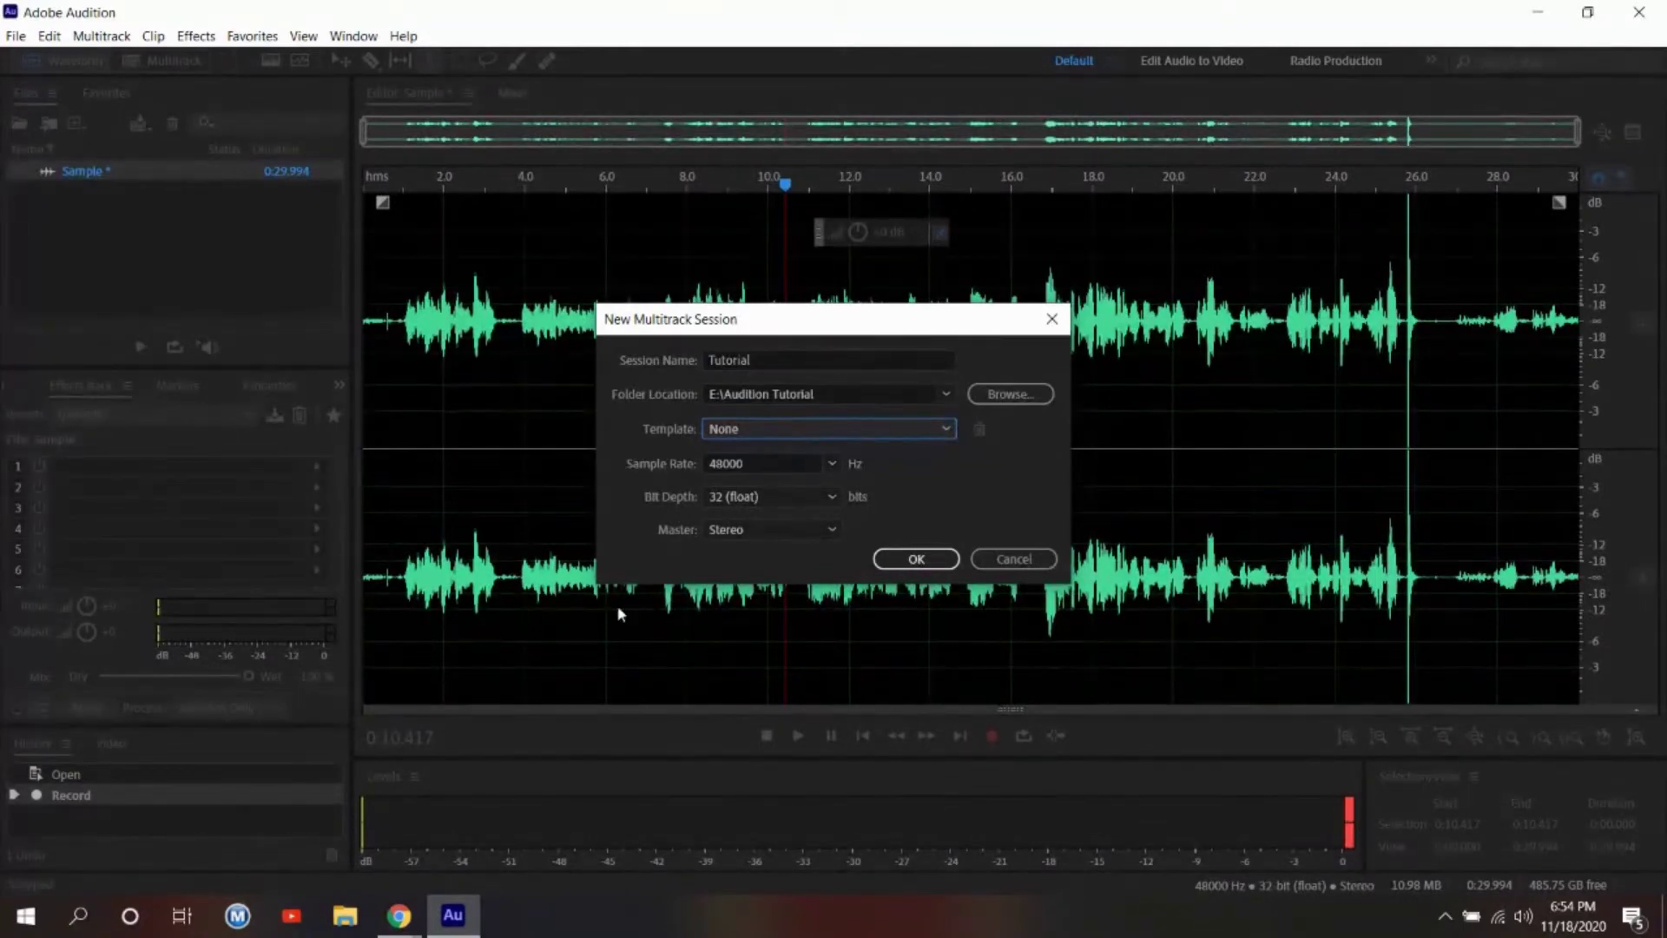
pyautogui.click(916, 558)
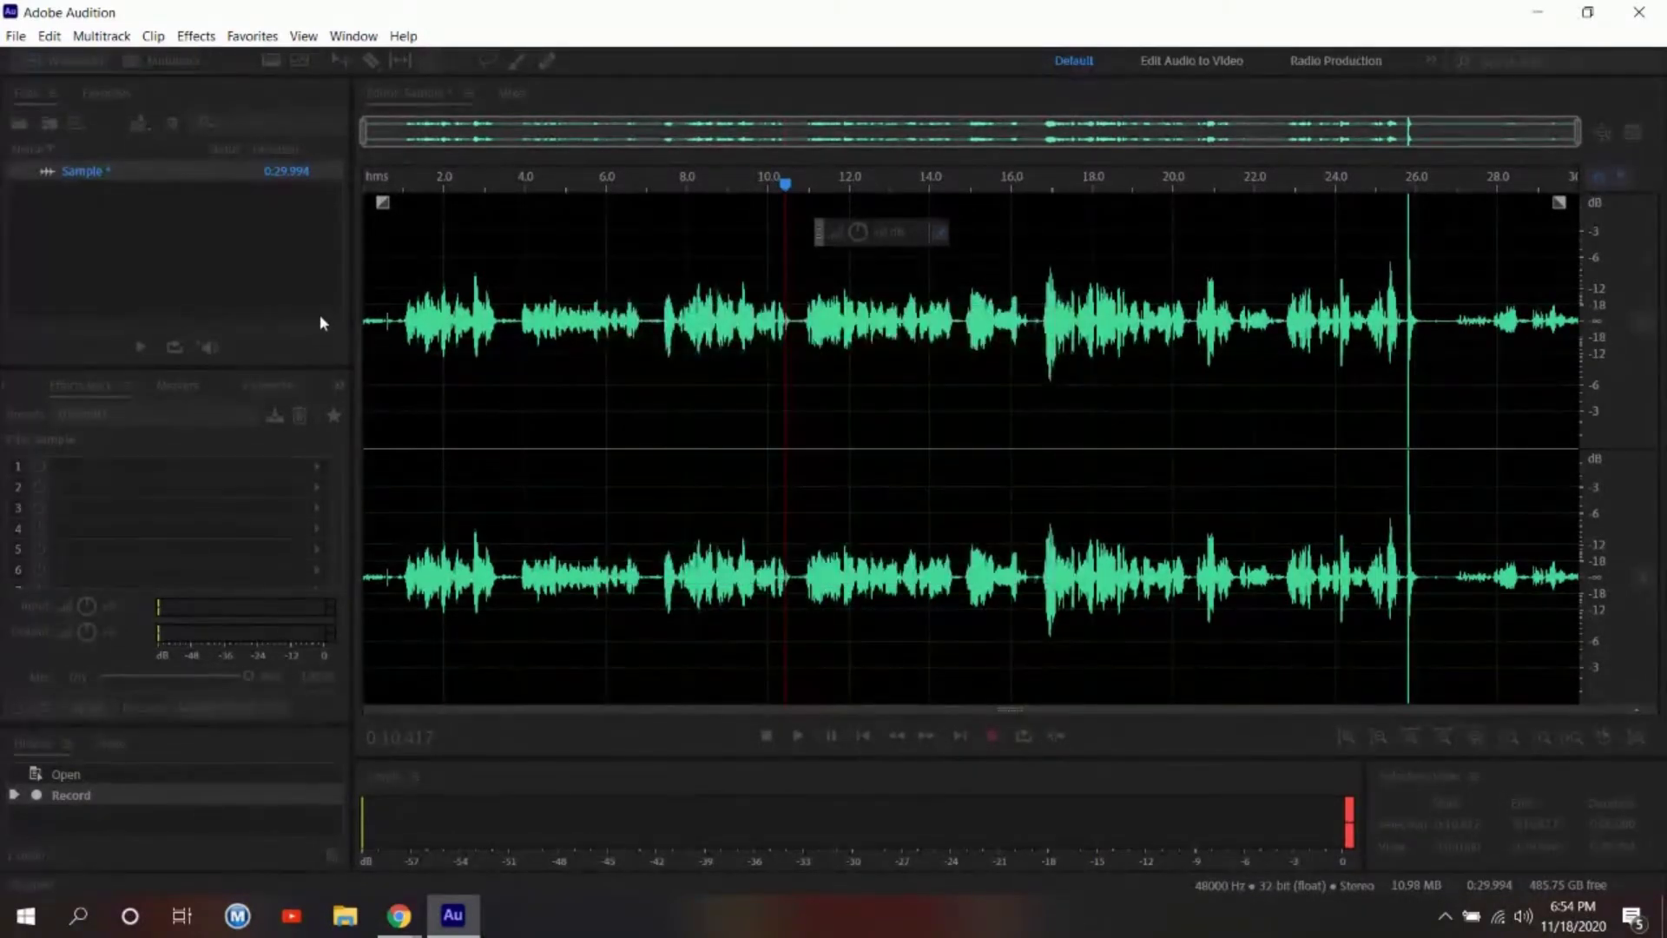
pyautogui.hotkey('ctrl', 'z')
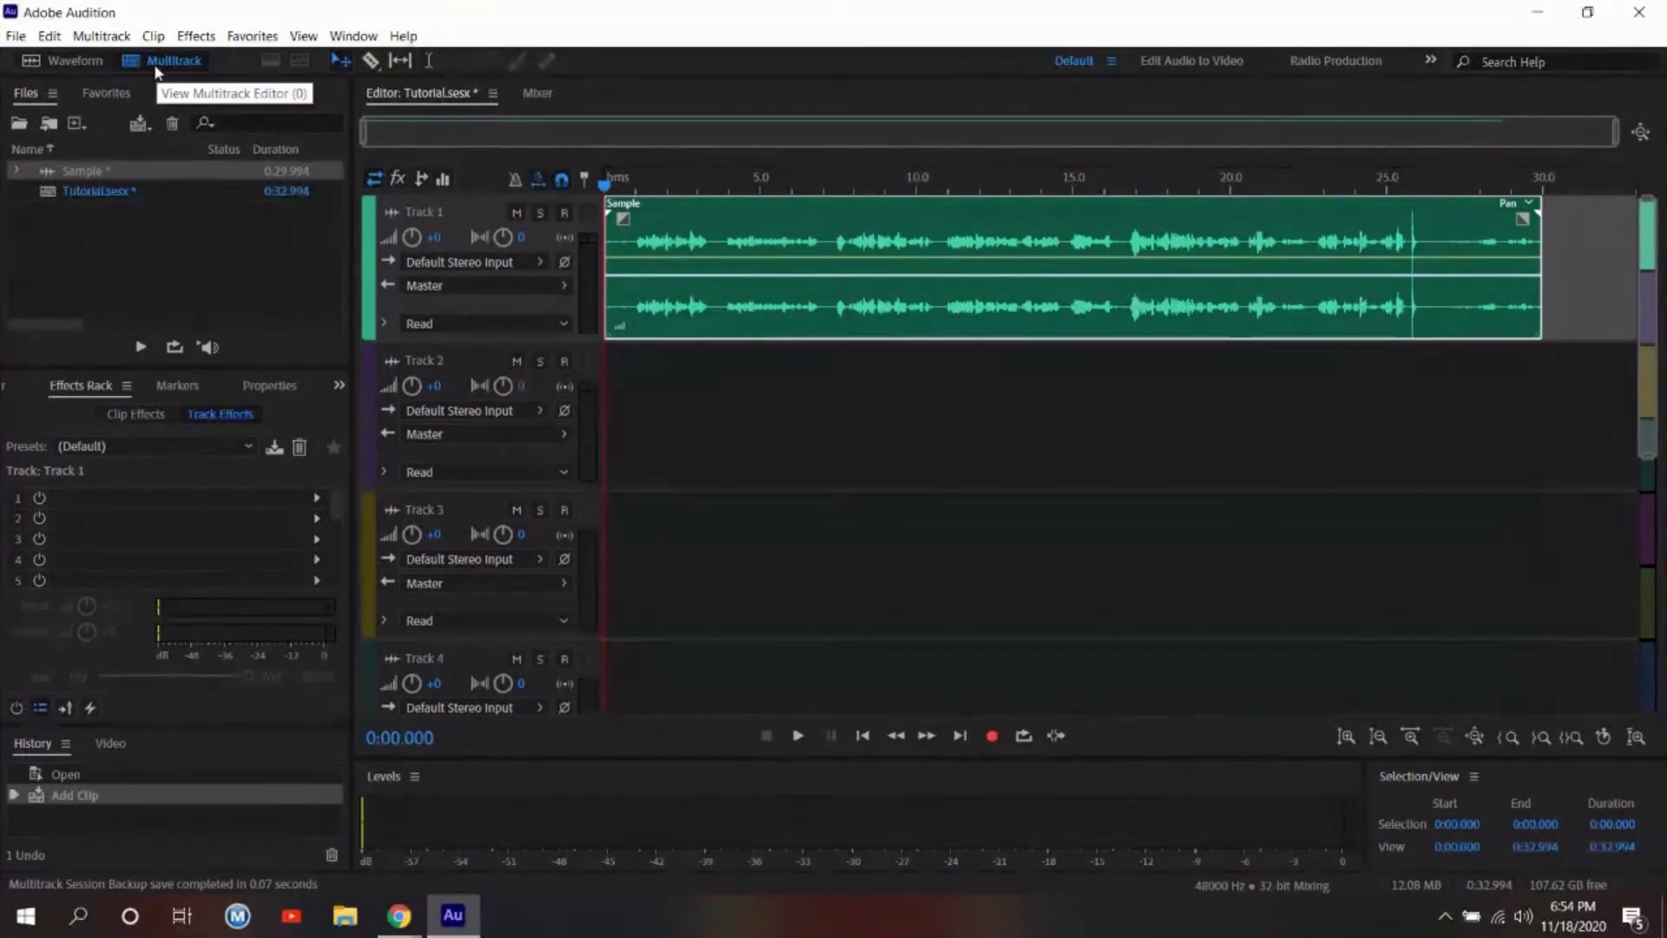
# Compare the Waveform and Multitrack editors, make the editor area taller above the Levels panel, and return to the multitrack session.
pyautogui.click(82, 60)
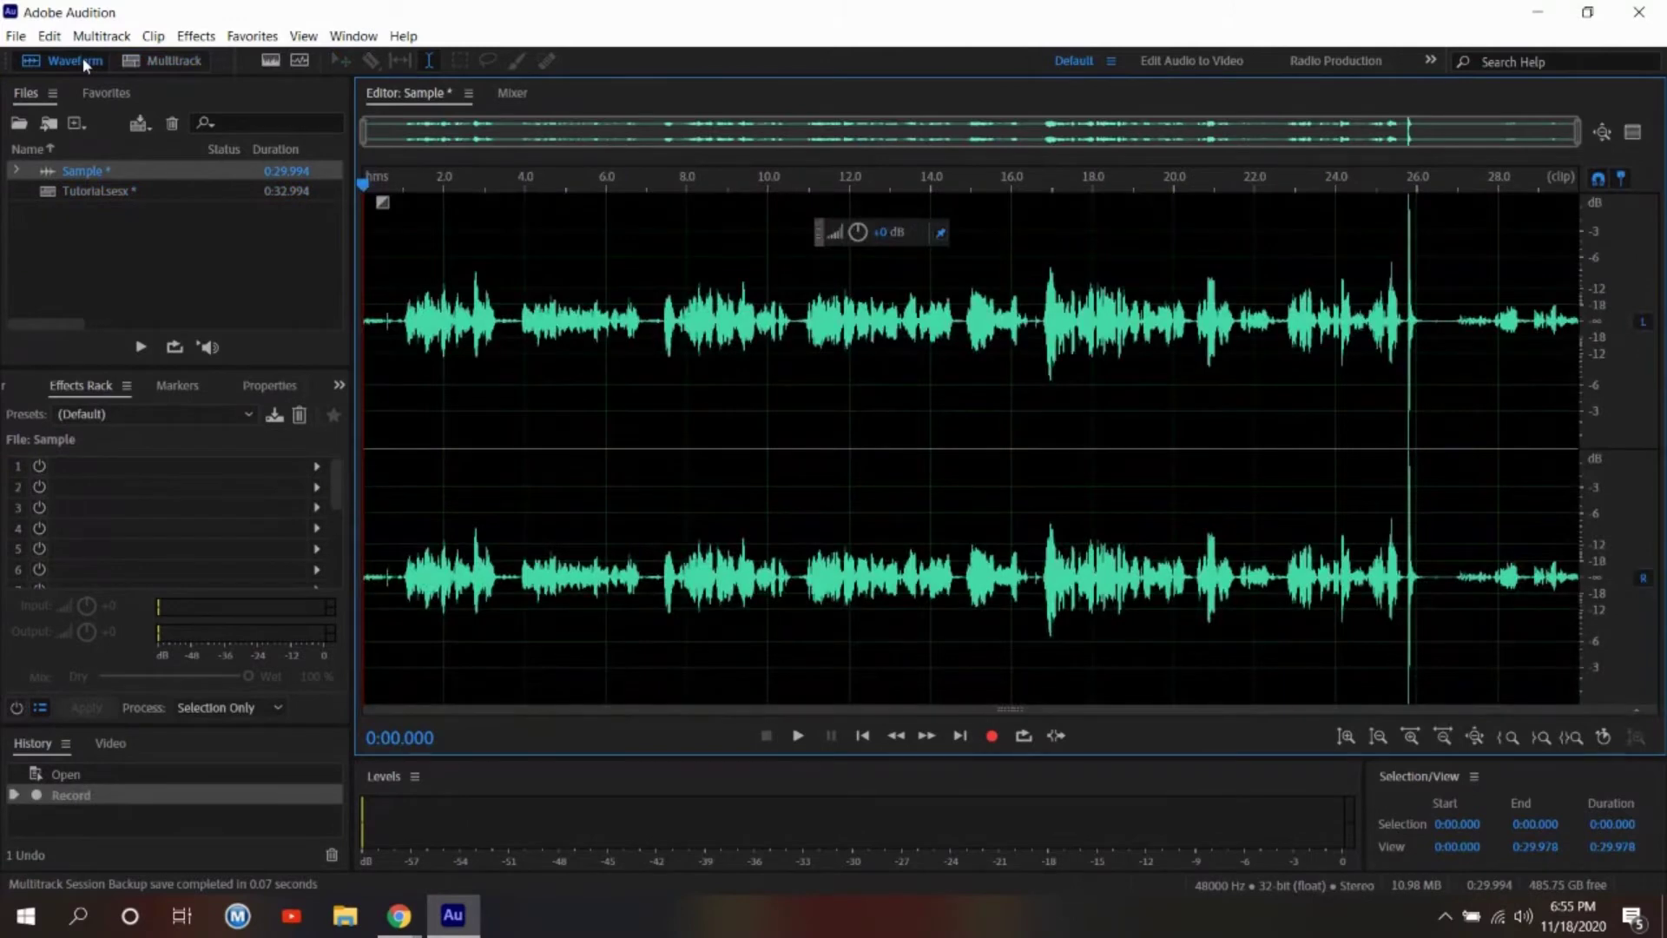
pyautogui.click(156, 67)
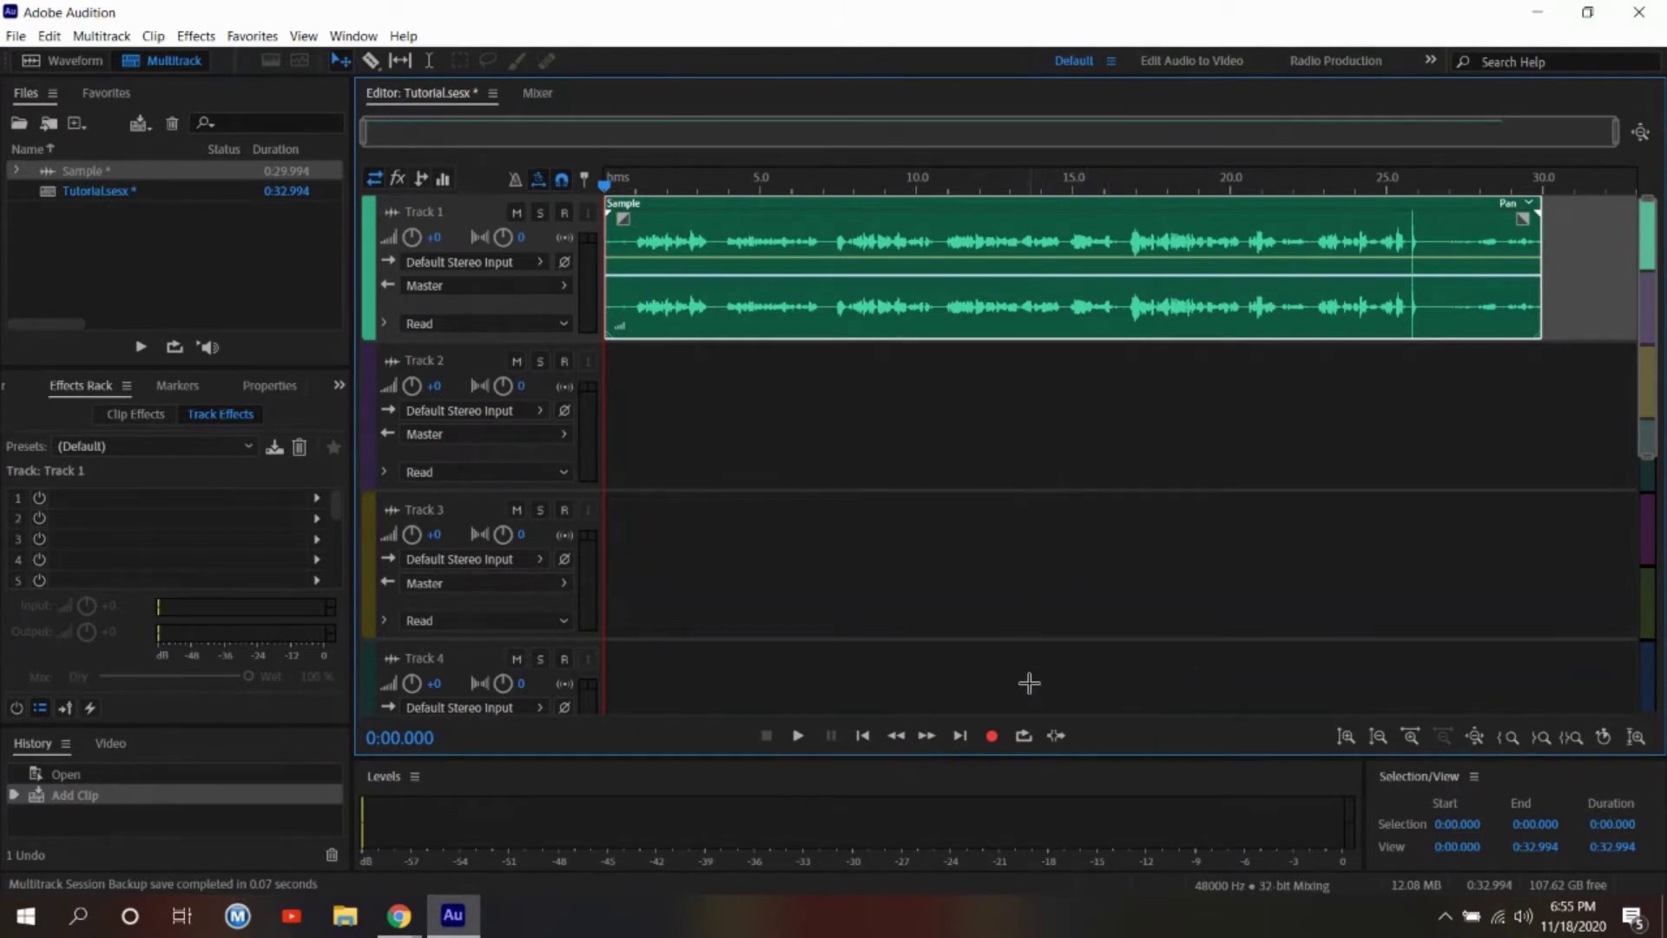
pyautogui.moveTo(1031, 759); pyautogui.dragTo(1032, 782)
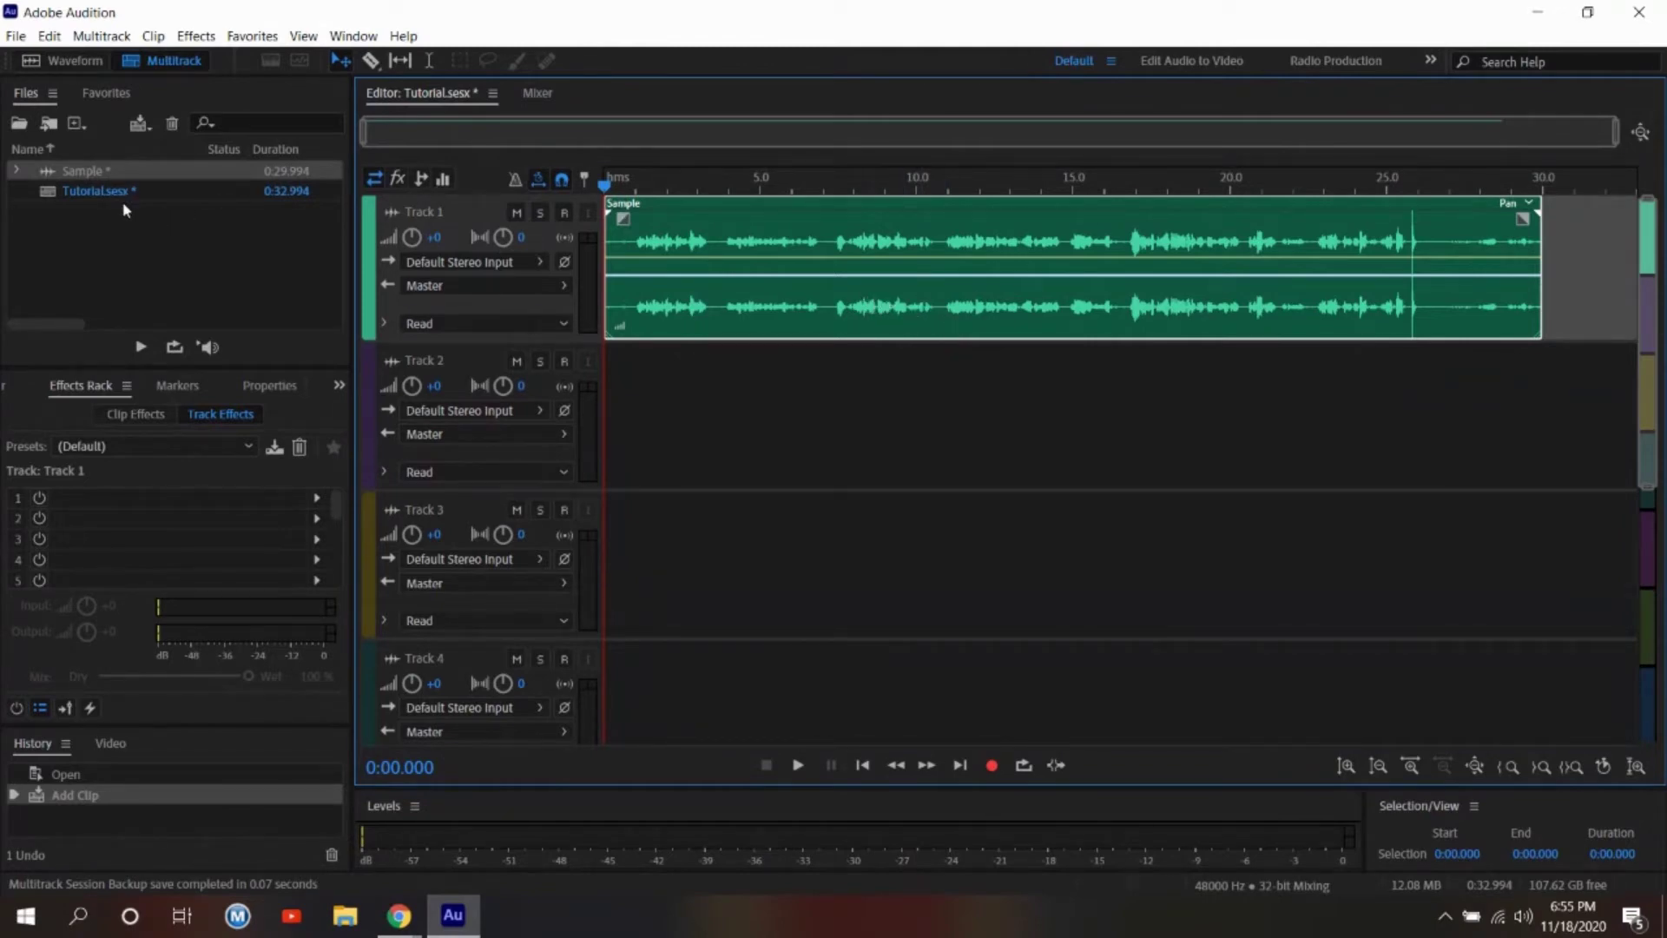
pyautogui.click(68, 62)
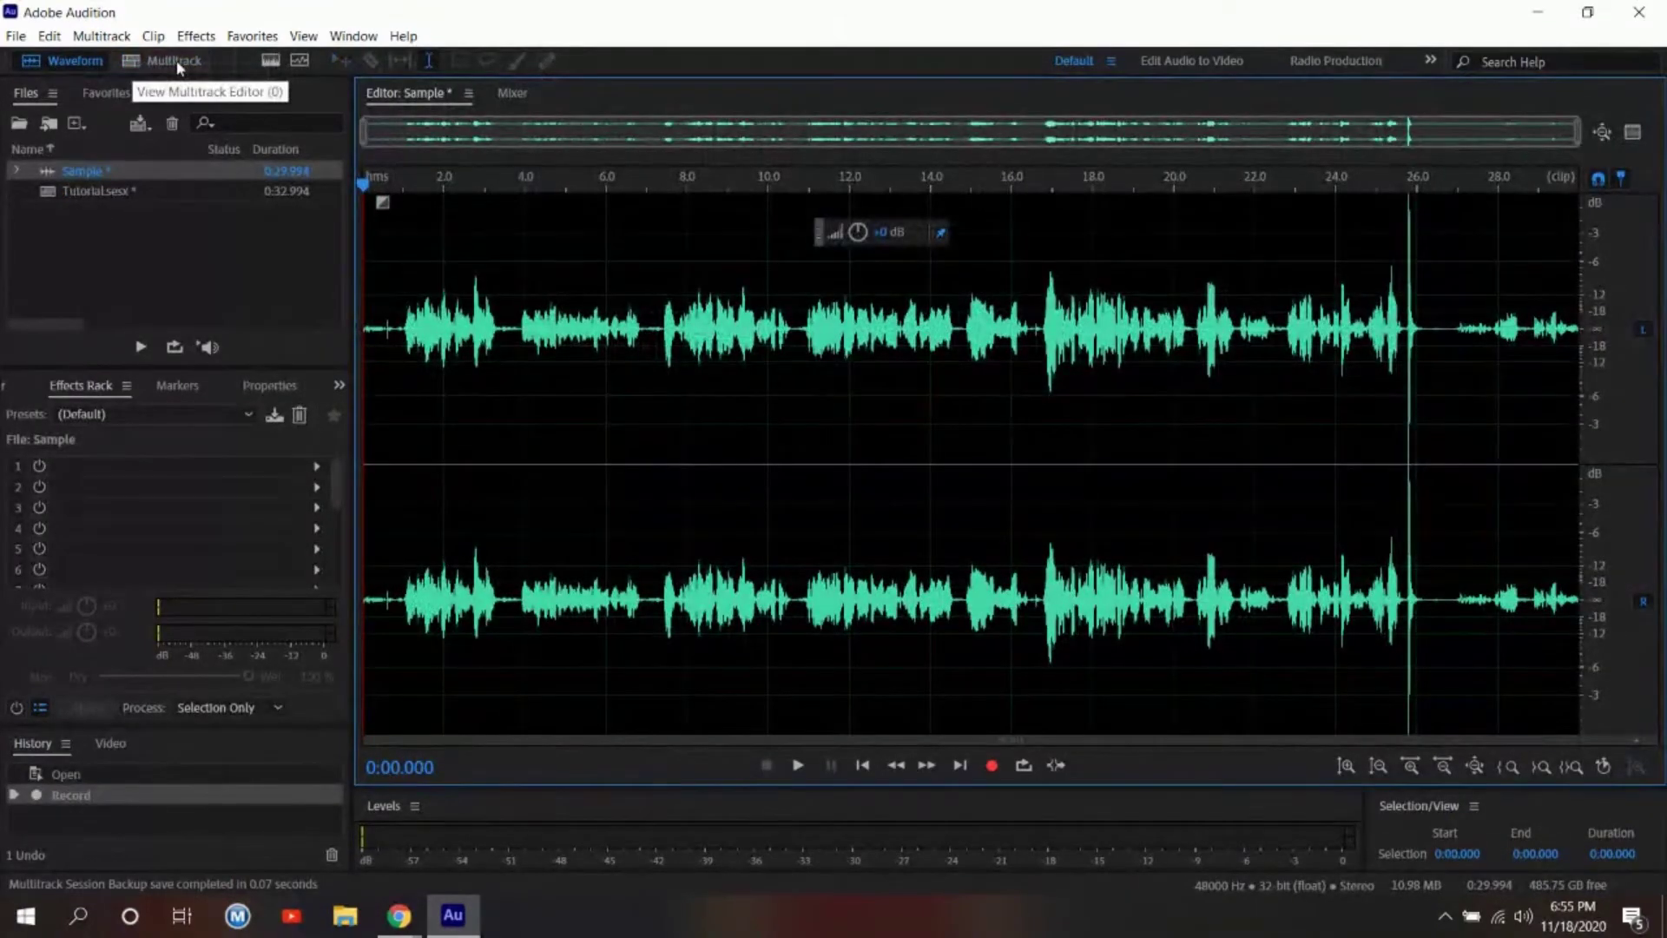
pyautogui.click(176, 62)
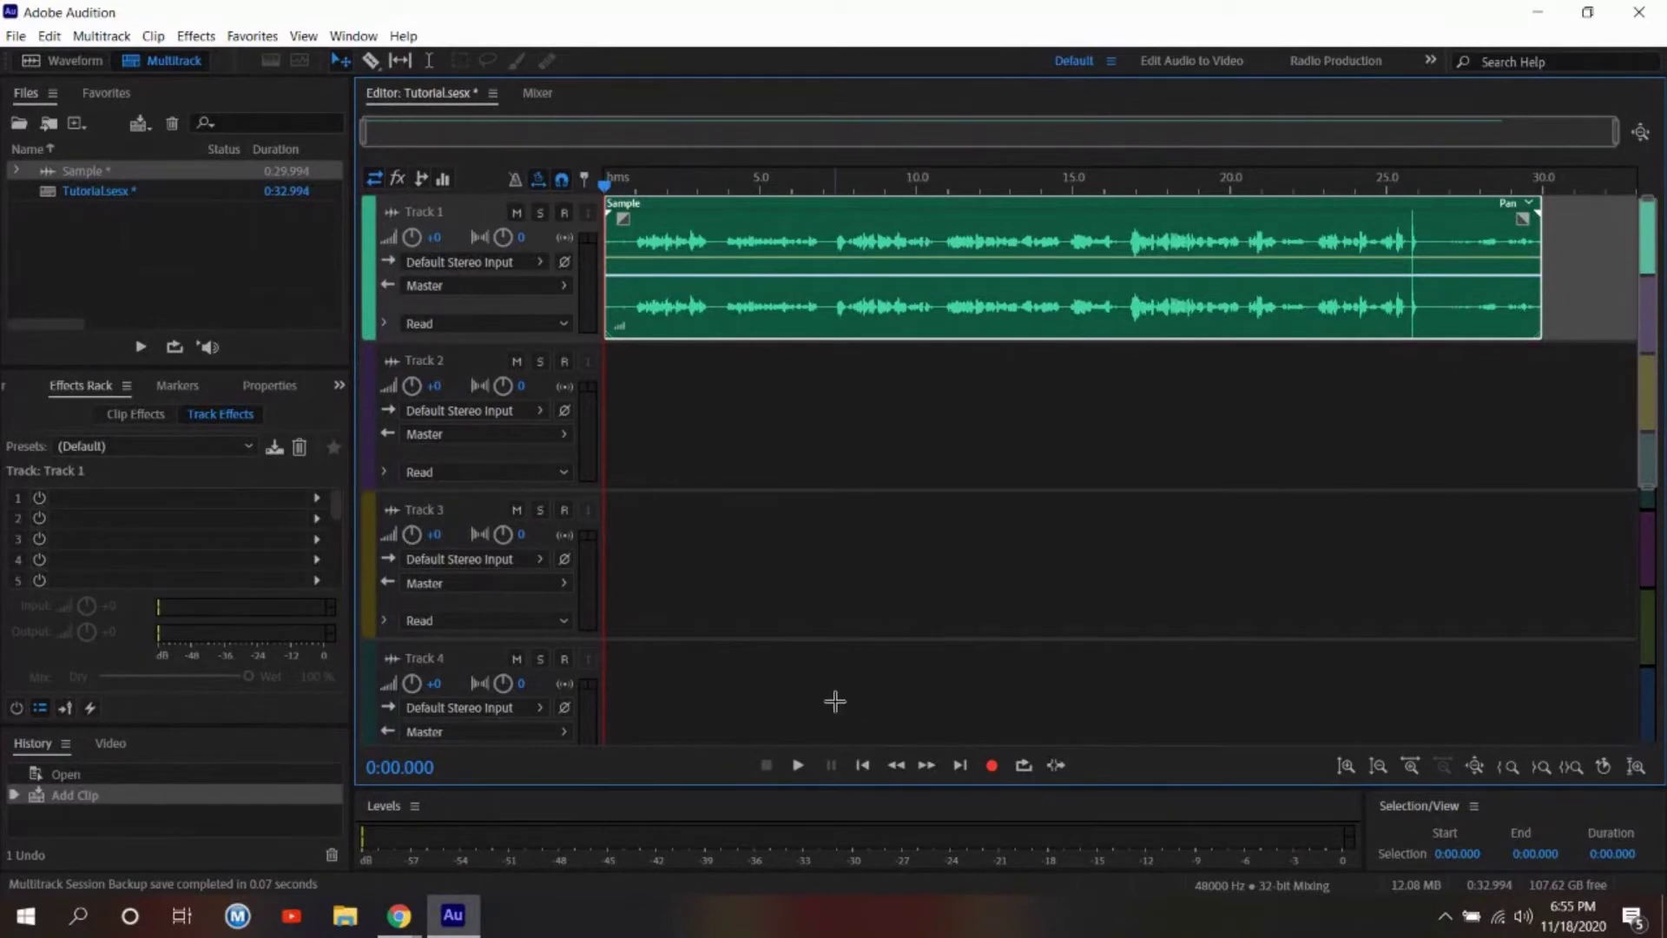
# Play the first seconds of the session and move the Sample clip from Track 1 down through Tracks 2 and 3 to Track 4.
pyautogui.click(797, 766)
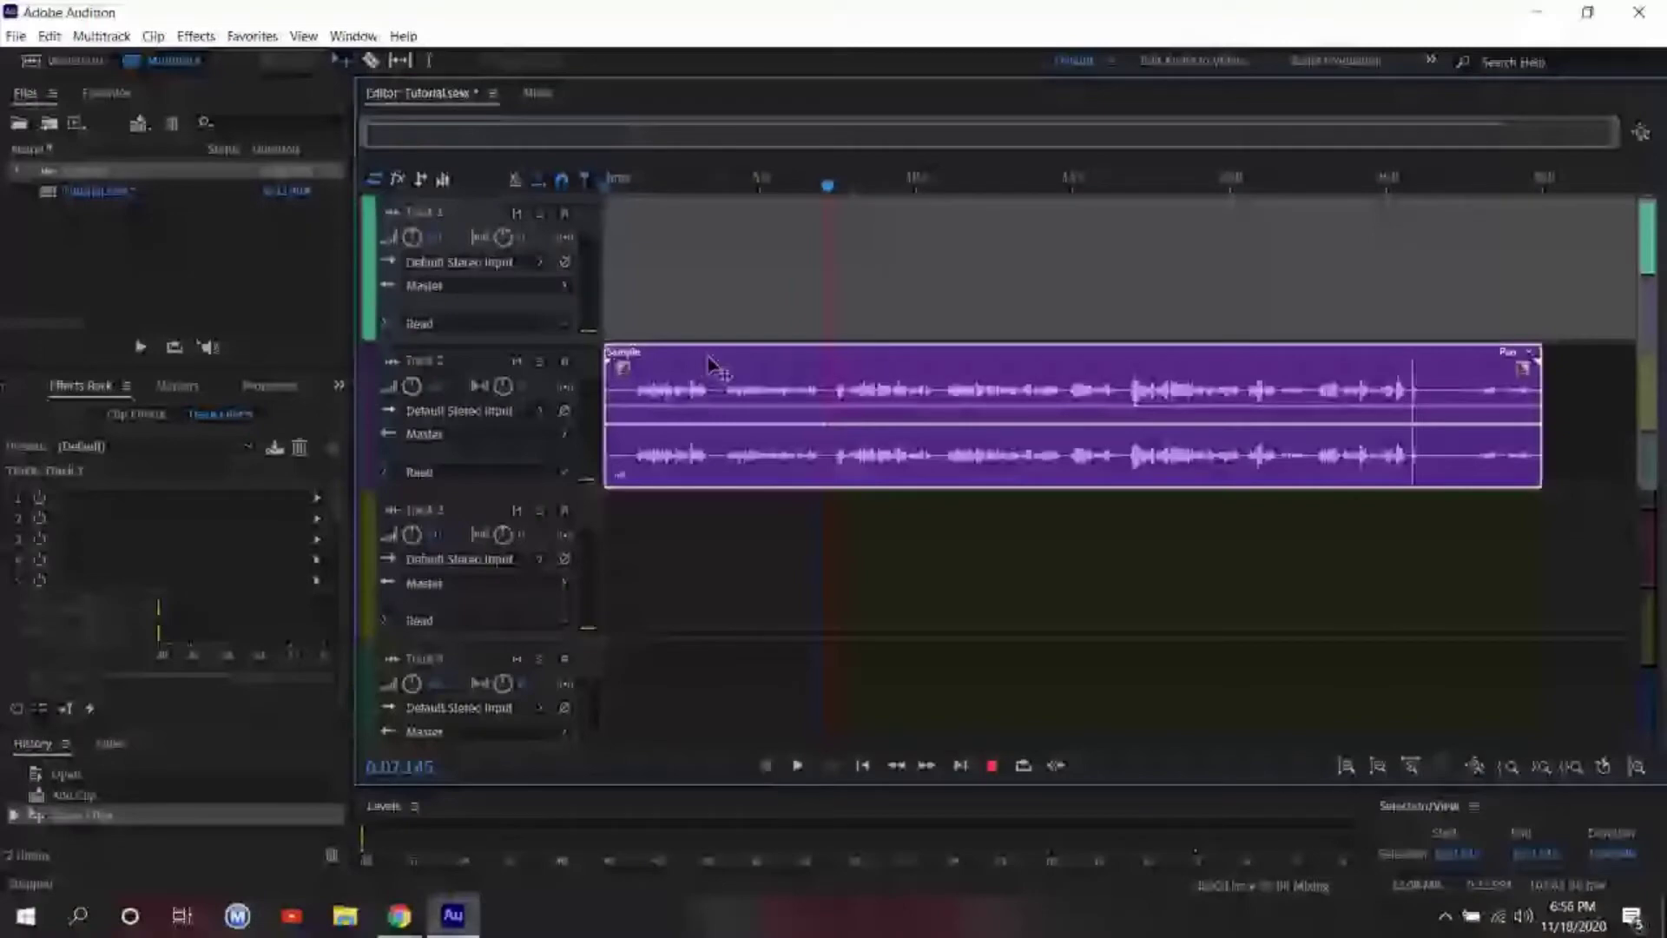
pyautogui.moveTo(707, 358); pyautogui.dragTo(708, 508)
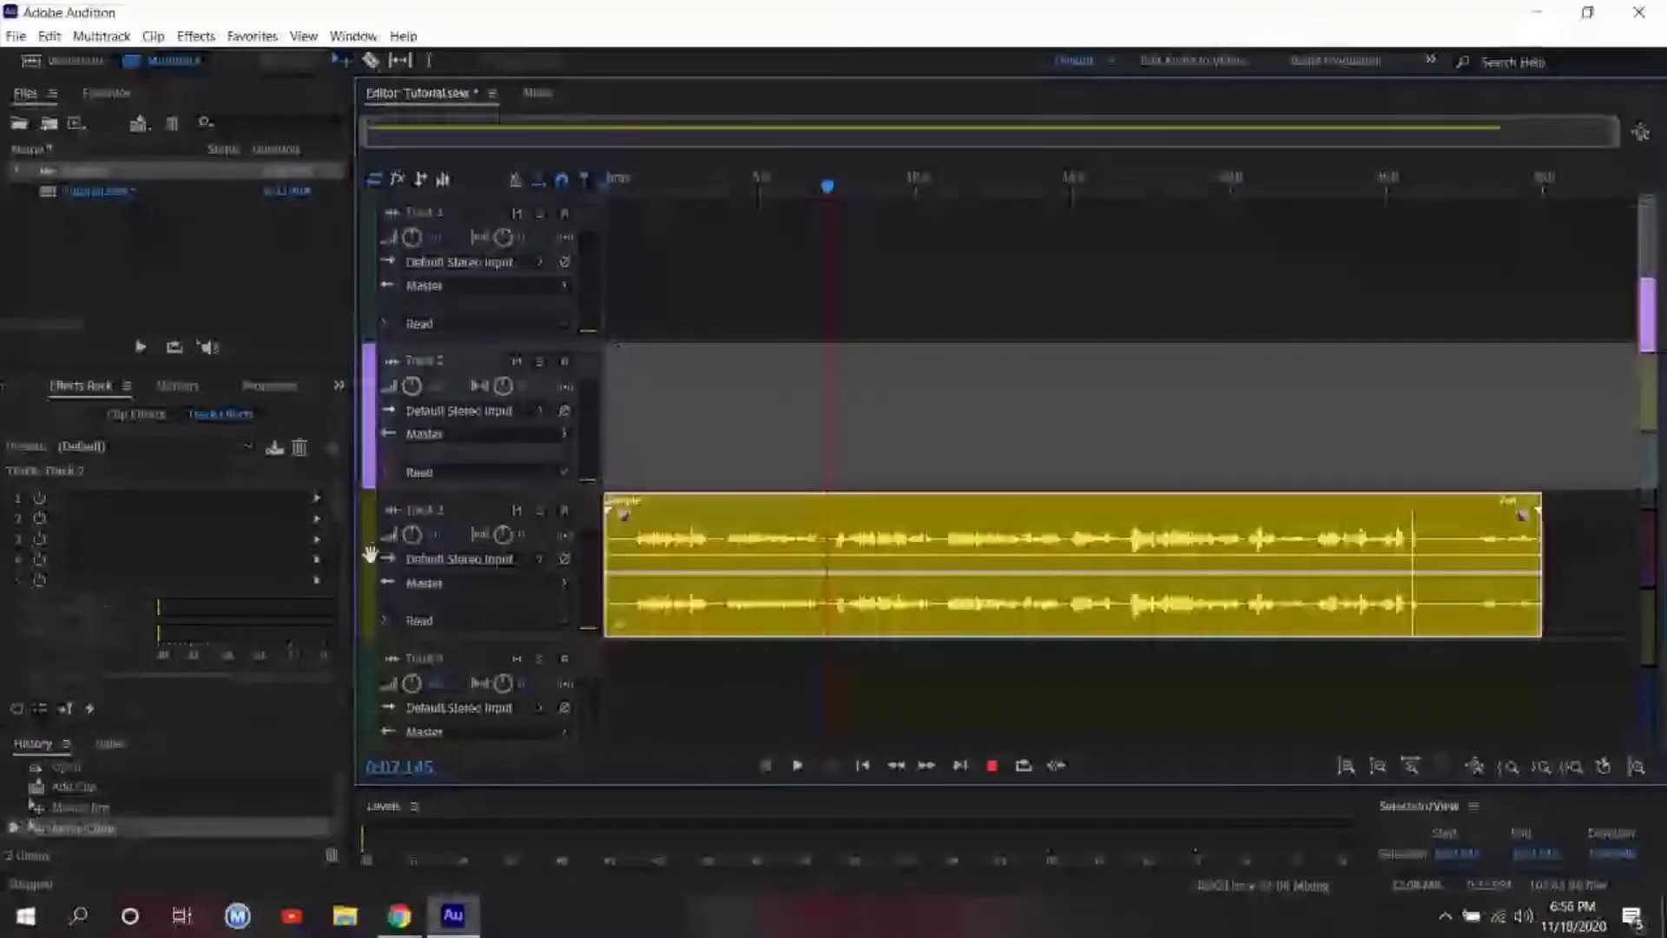
pyautogui.moveTo(726, 540); pyautogui.dragTo(704, 689)
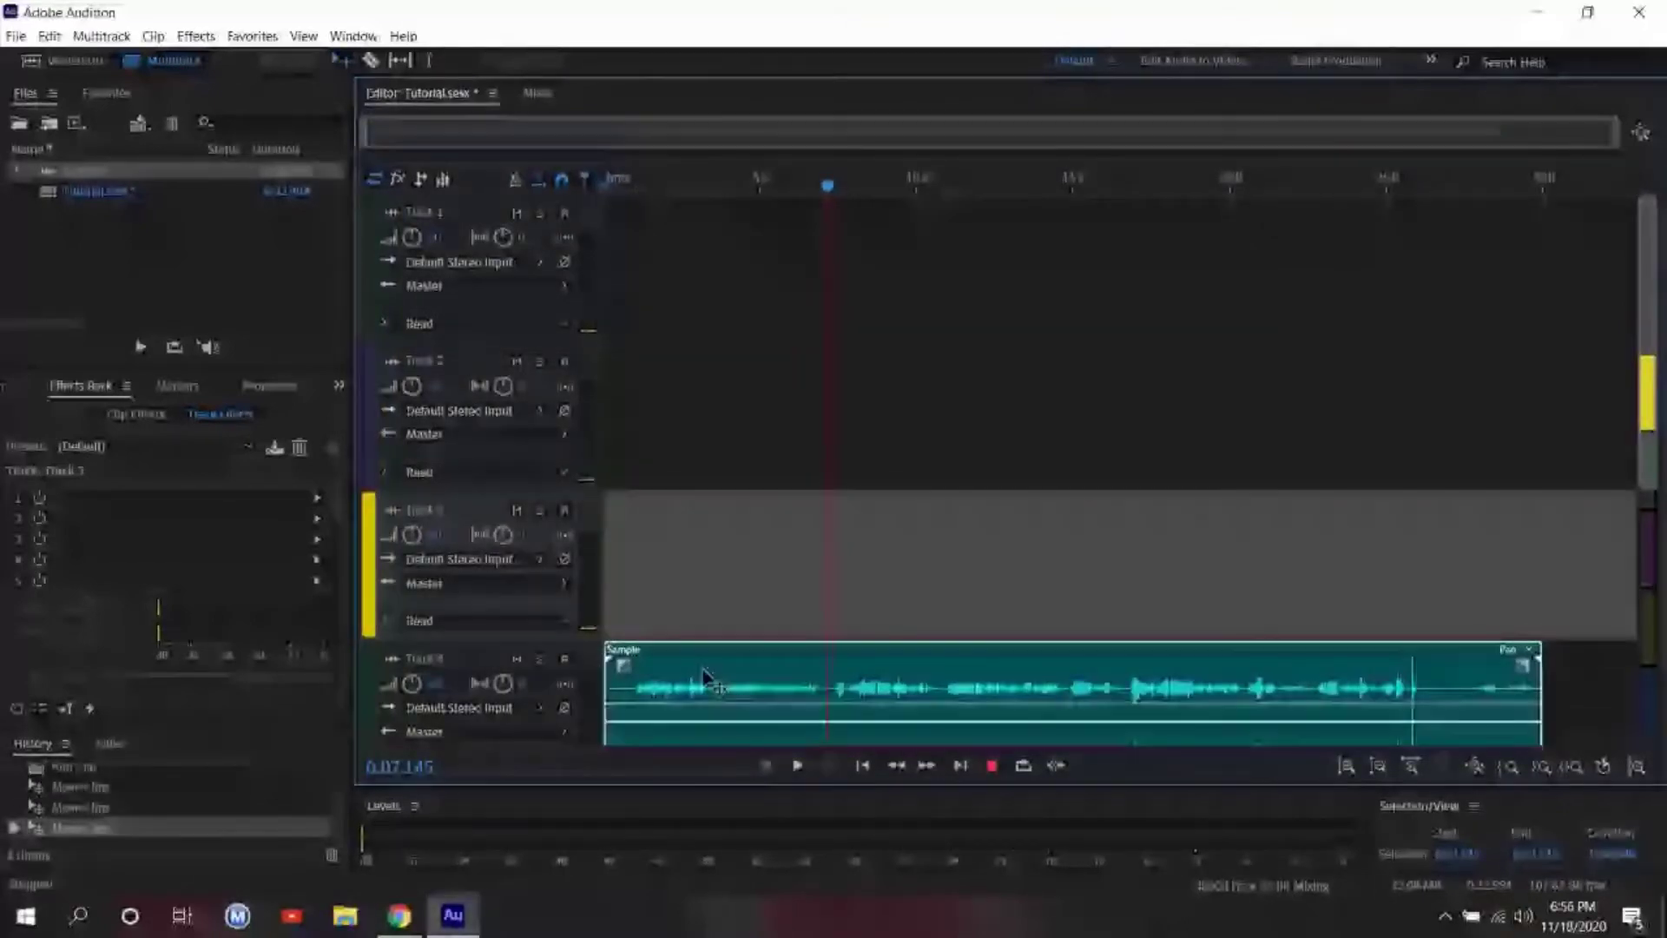
# Move the Sample clip from Track 4 back up to Track 1 and rename that track "MrM Voice Over".
pyautogui.moveTo(705, 677); pyautogui.dragTo(705, 231)
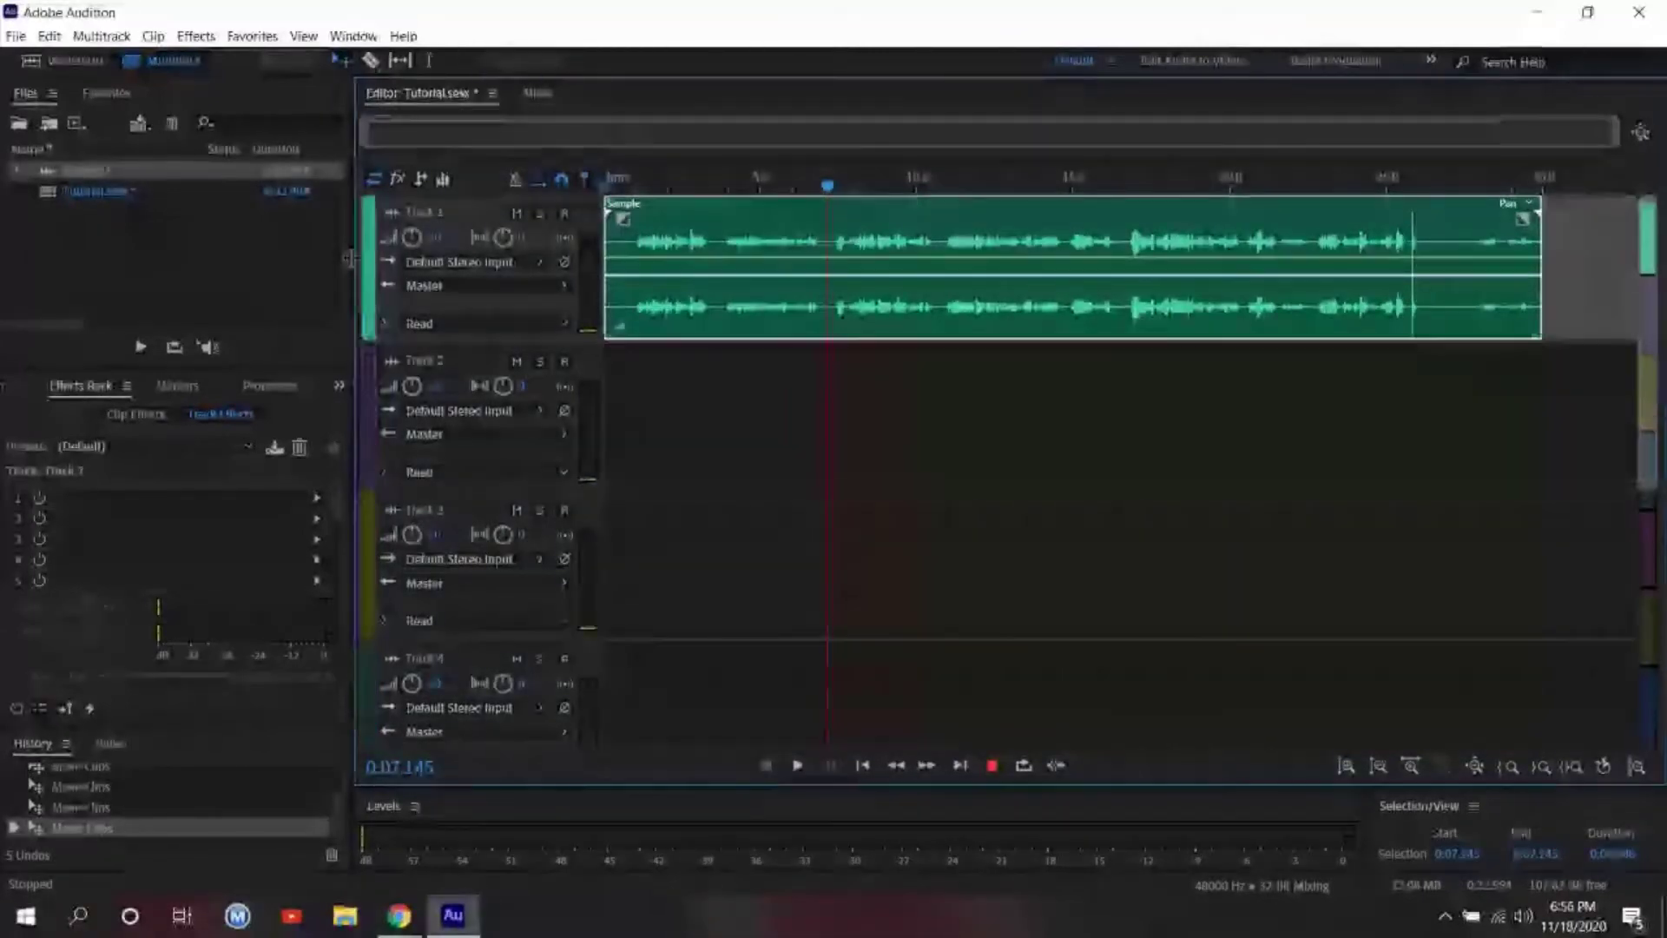
pyautogui.click(426, 220)
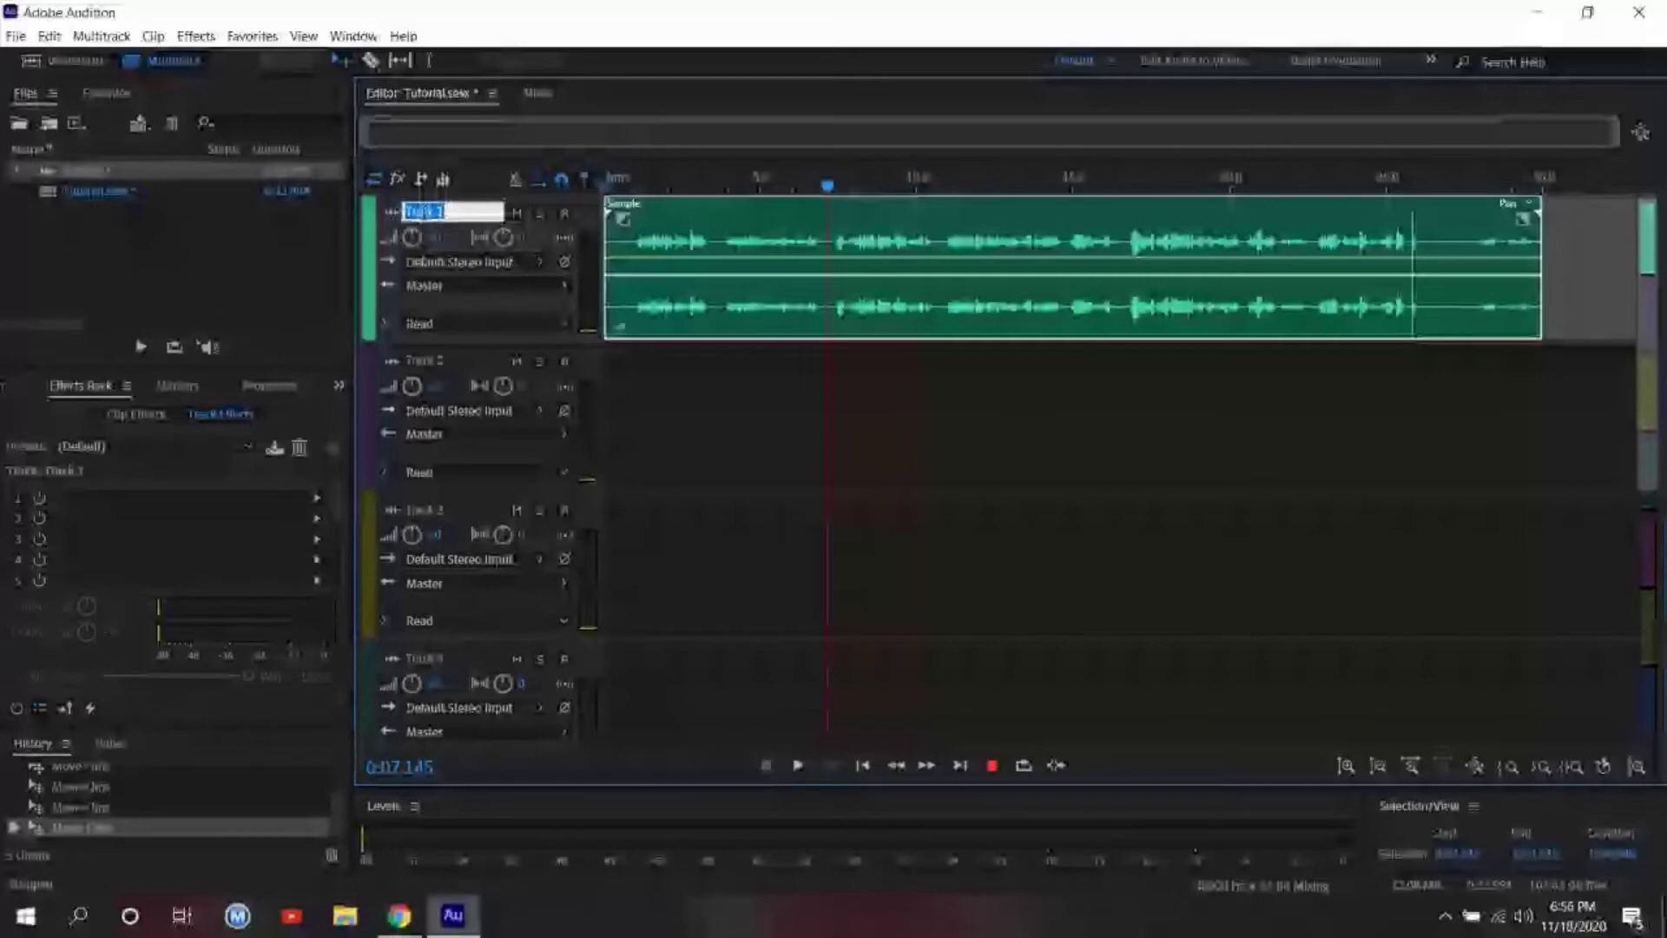
pyautogui.write('Mal')
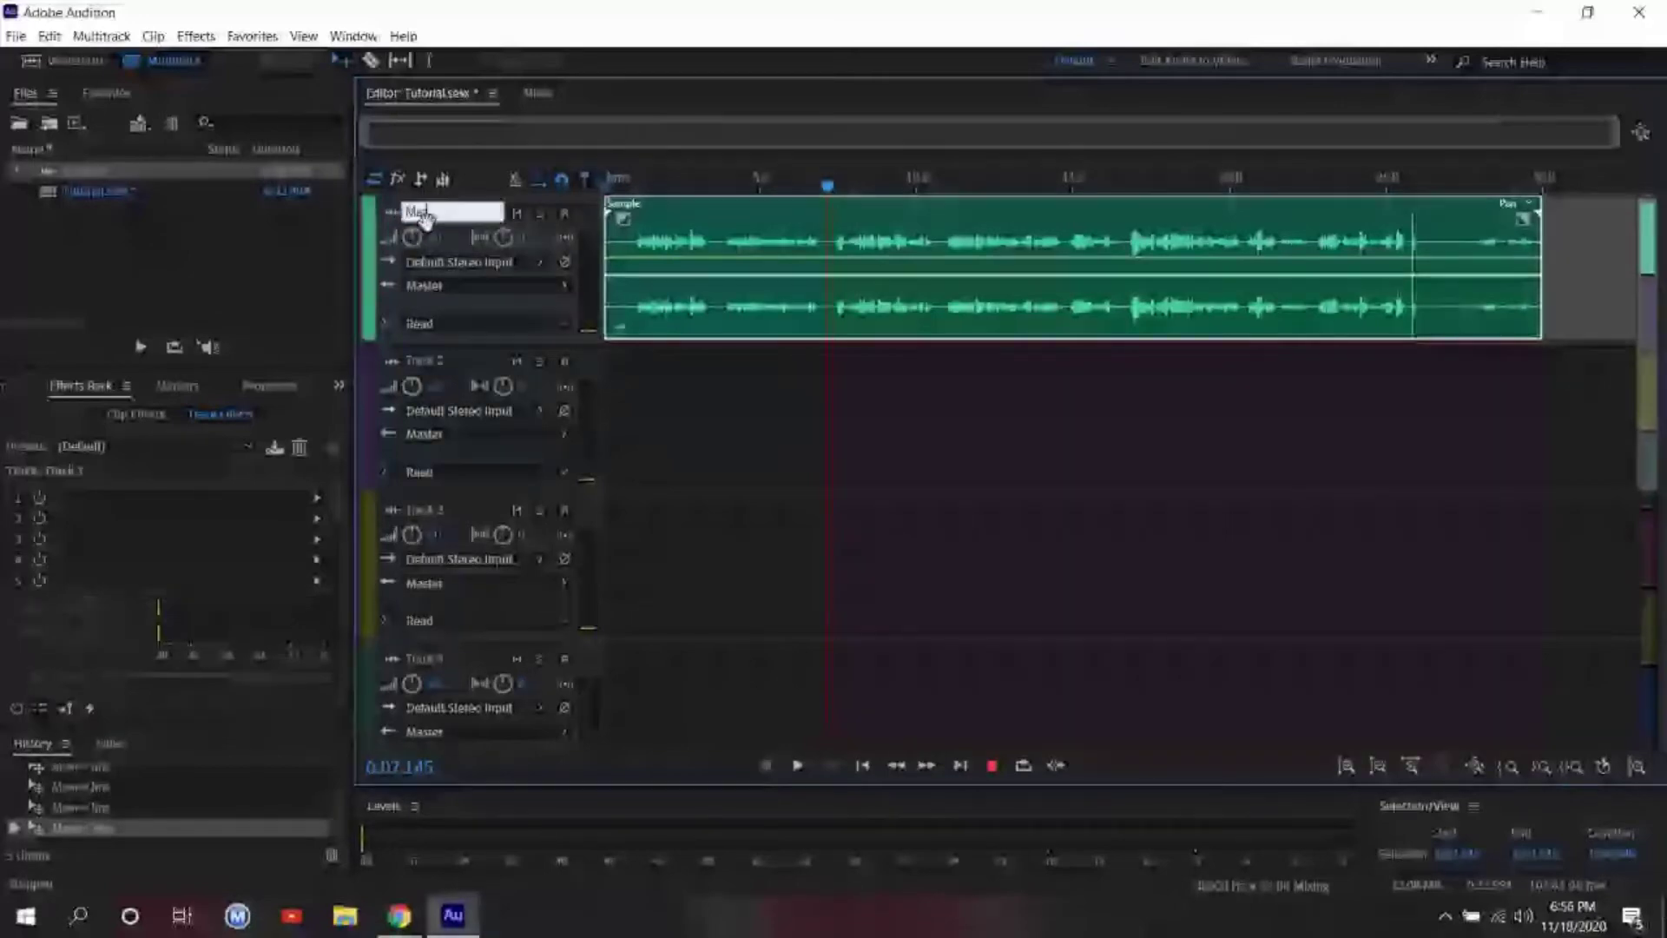
pyautogui.press('BackSpace')
pyautogui.press('BackSpace')
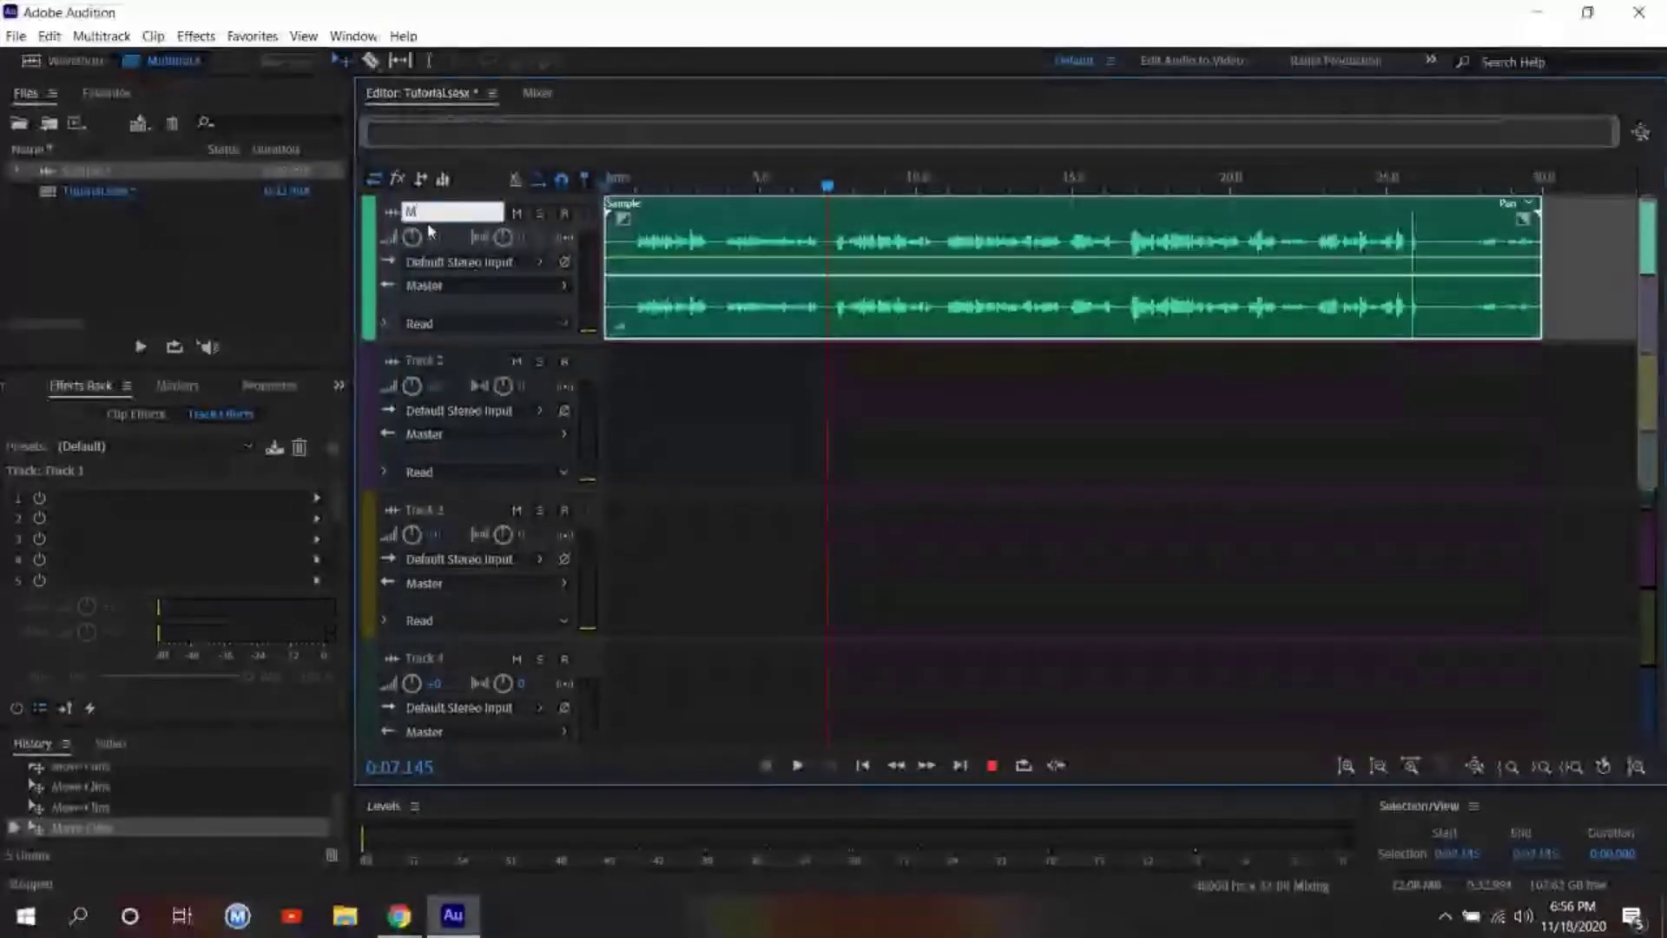
pyautogui.write('r')
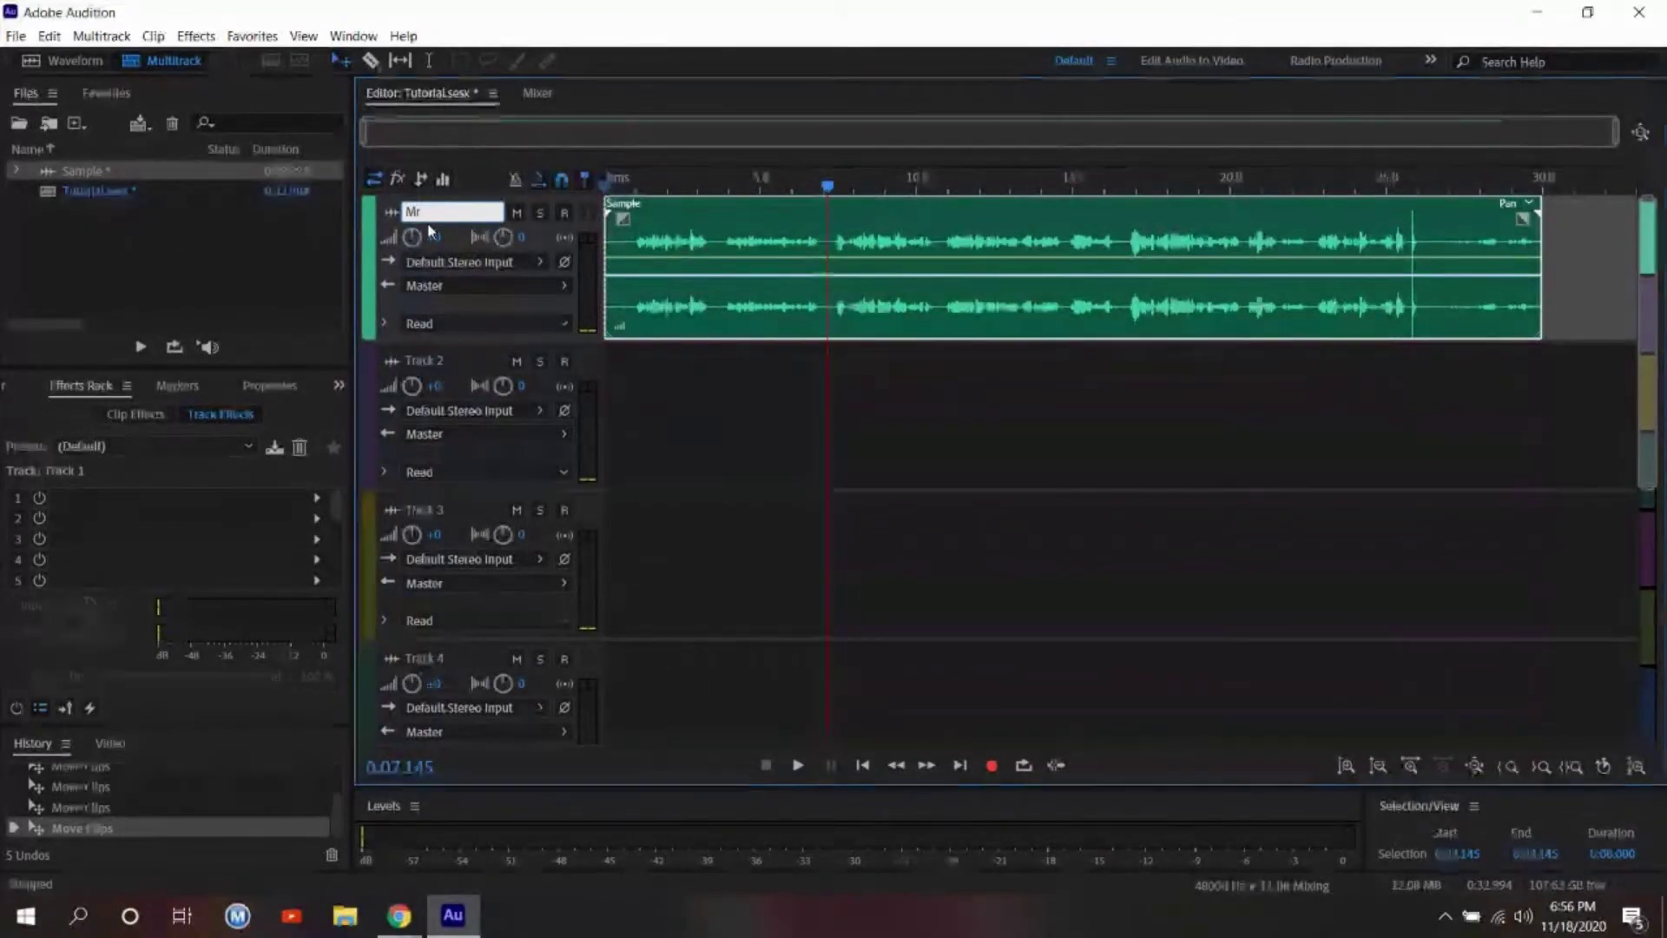
pyautogui.write('M Vocal')
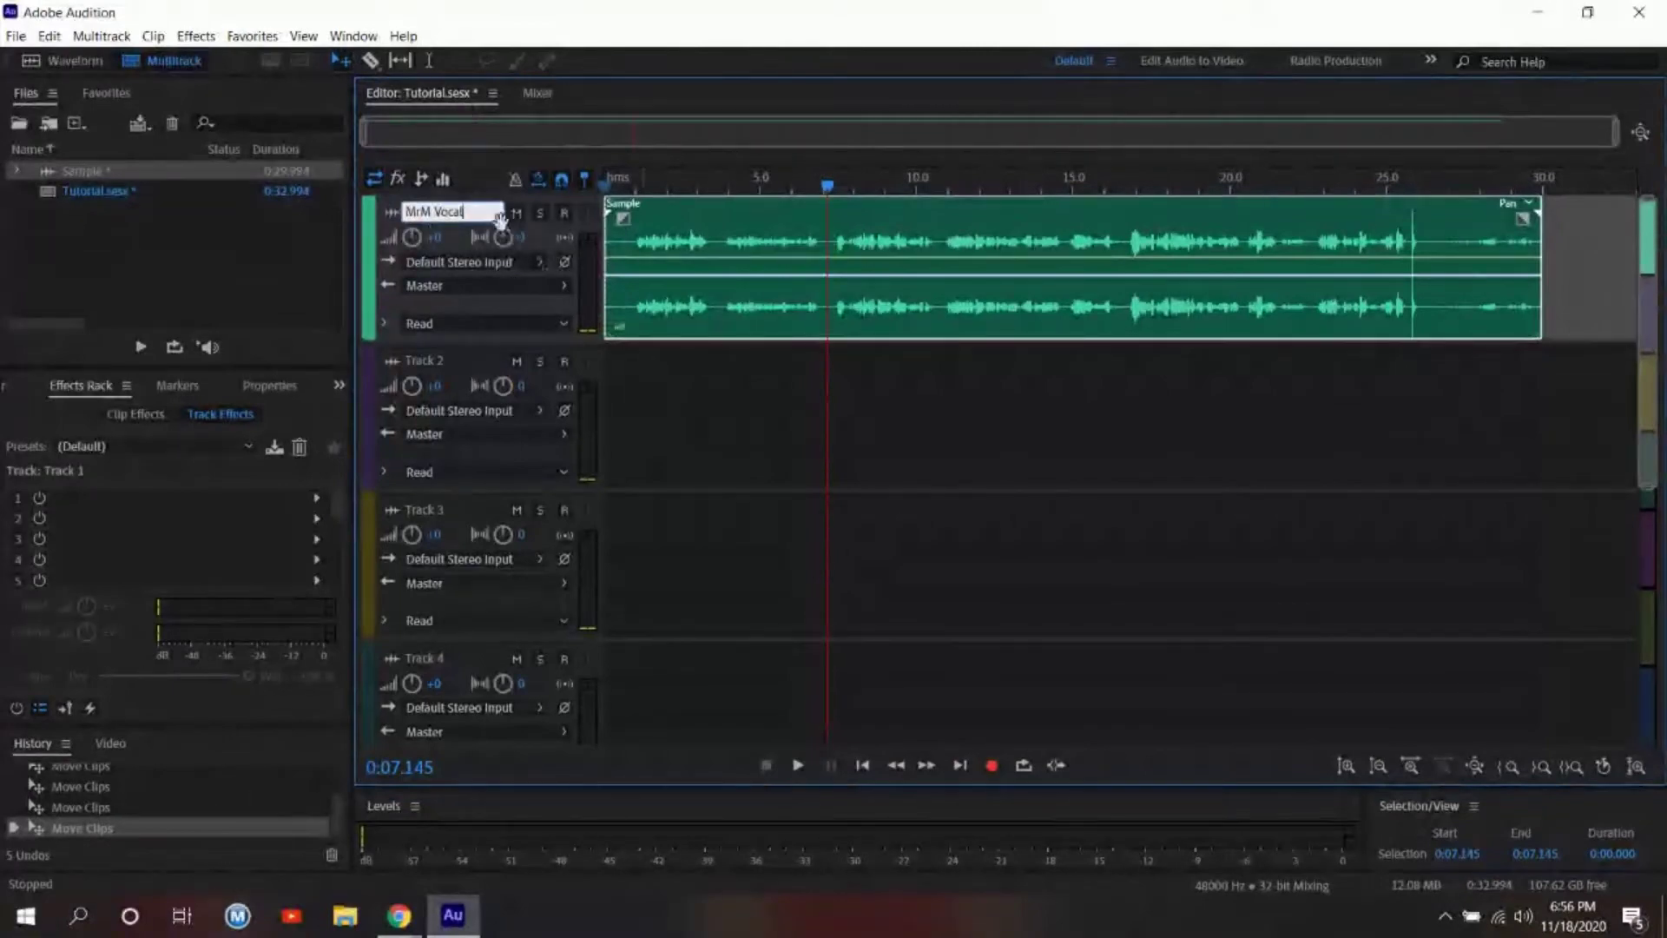
pyautogui.press('BackSpace')
pyautogui.press('BackSpace')
pyautogui.press('BackSpace')
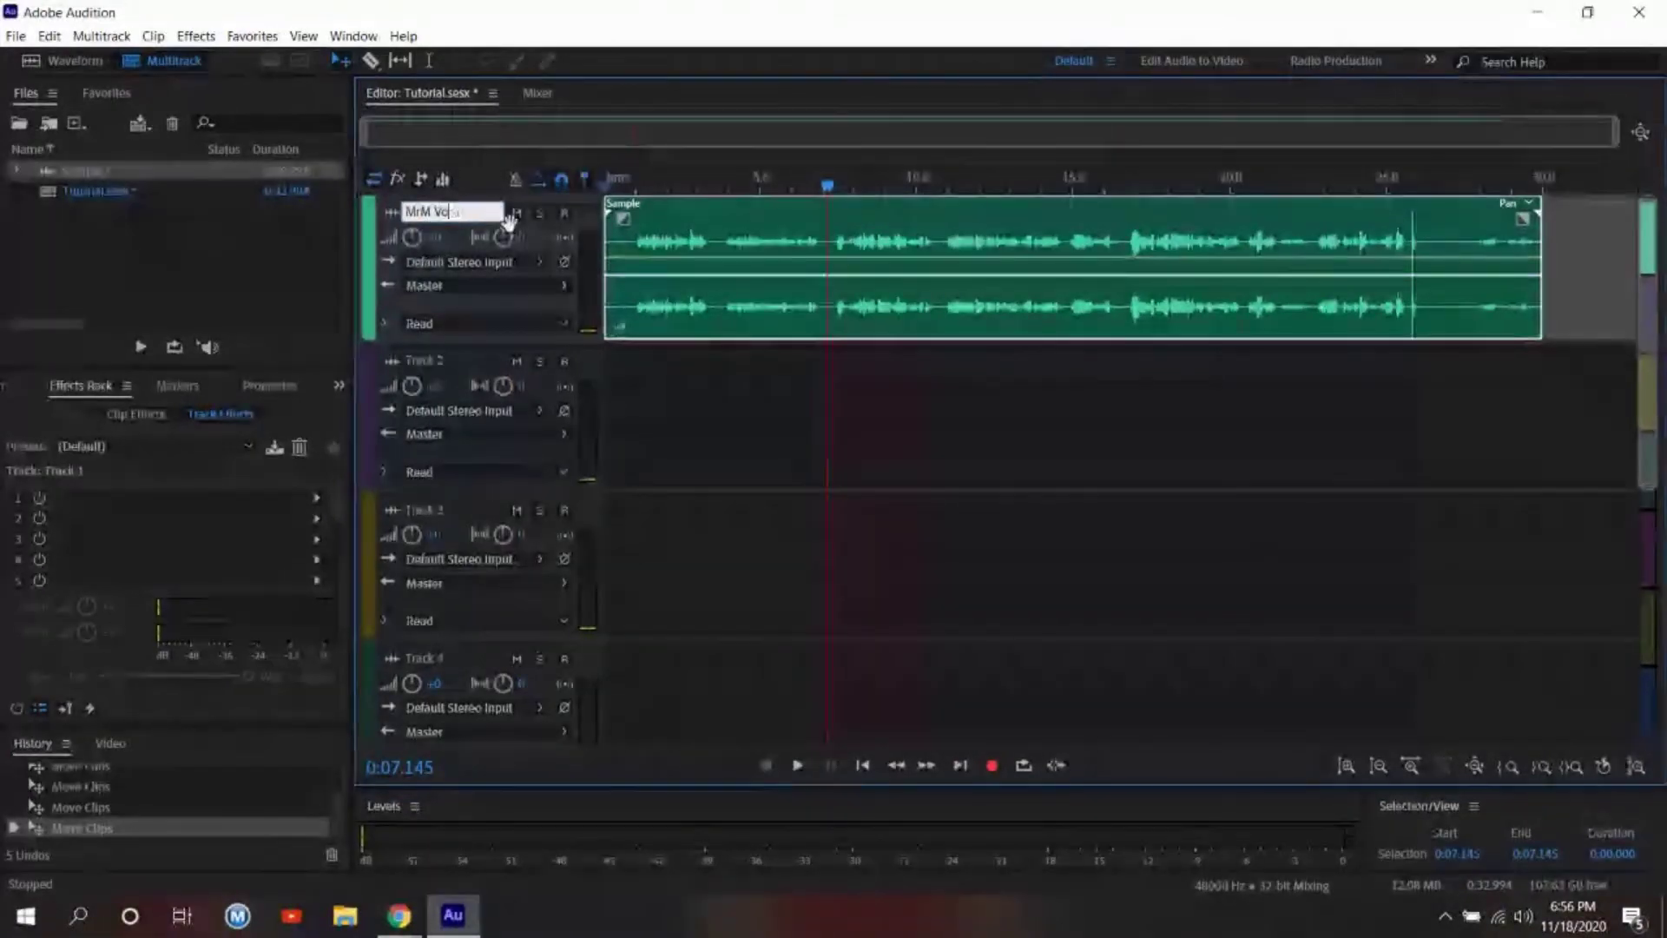
pyautogui.write('ice Over')
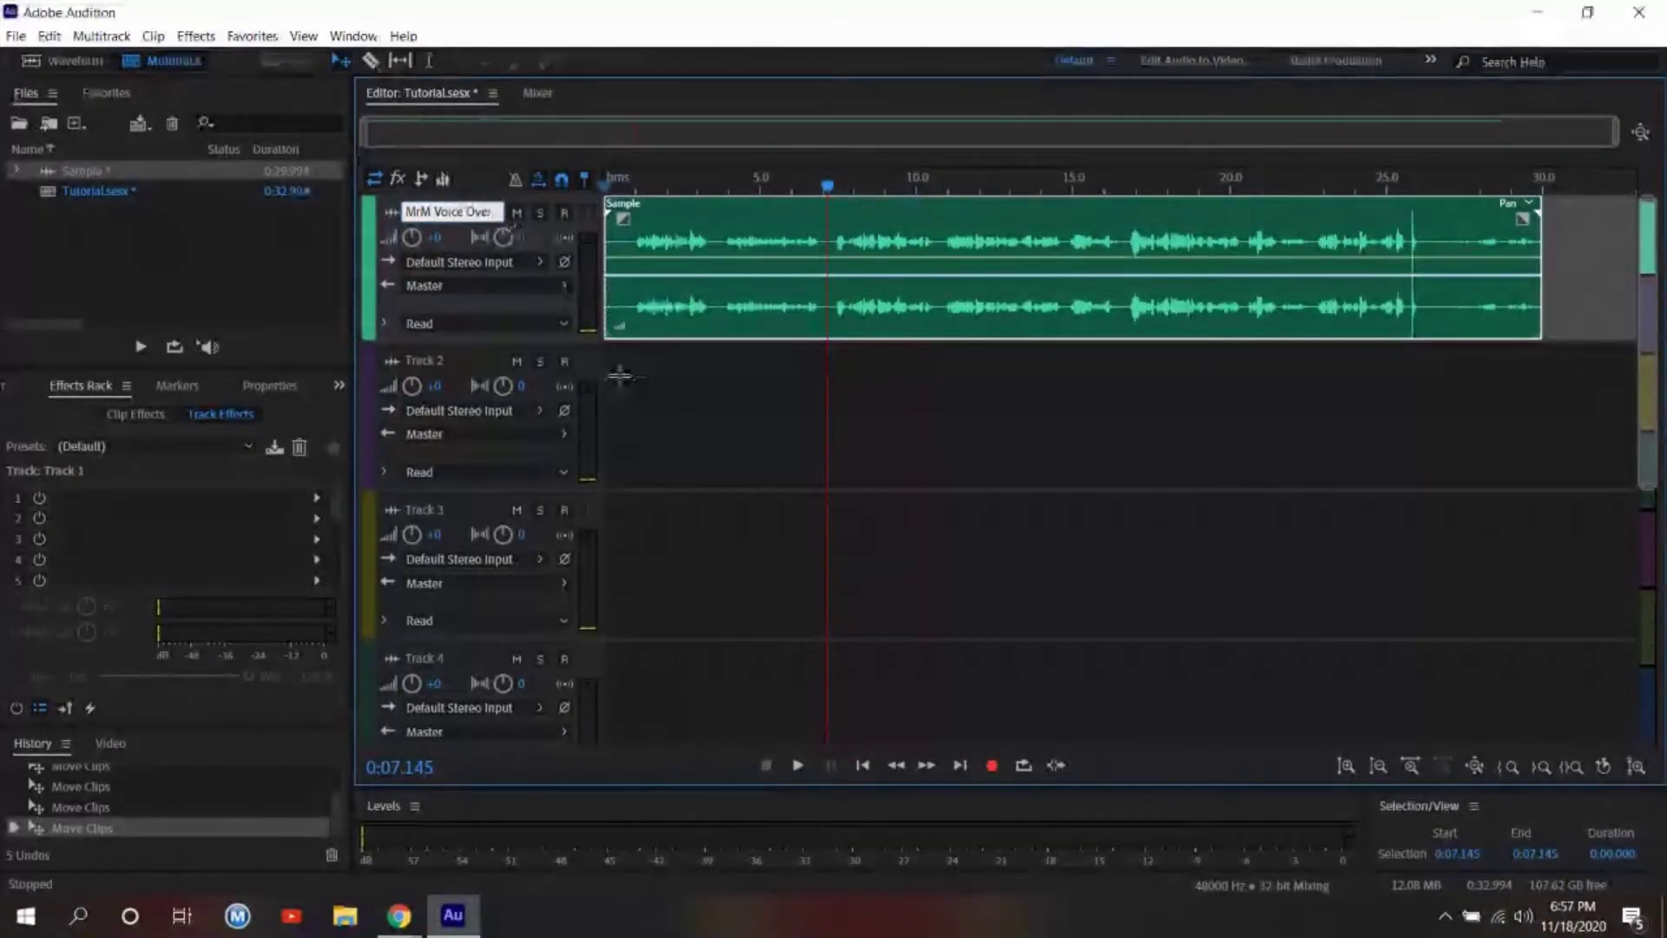
pyautogui.press('Return')
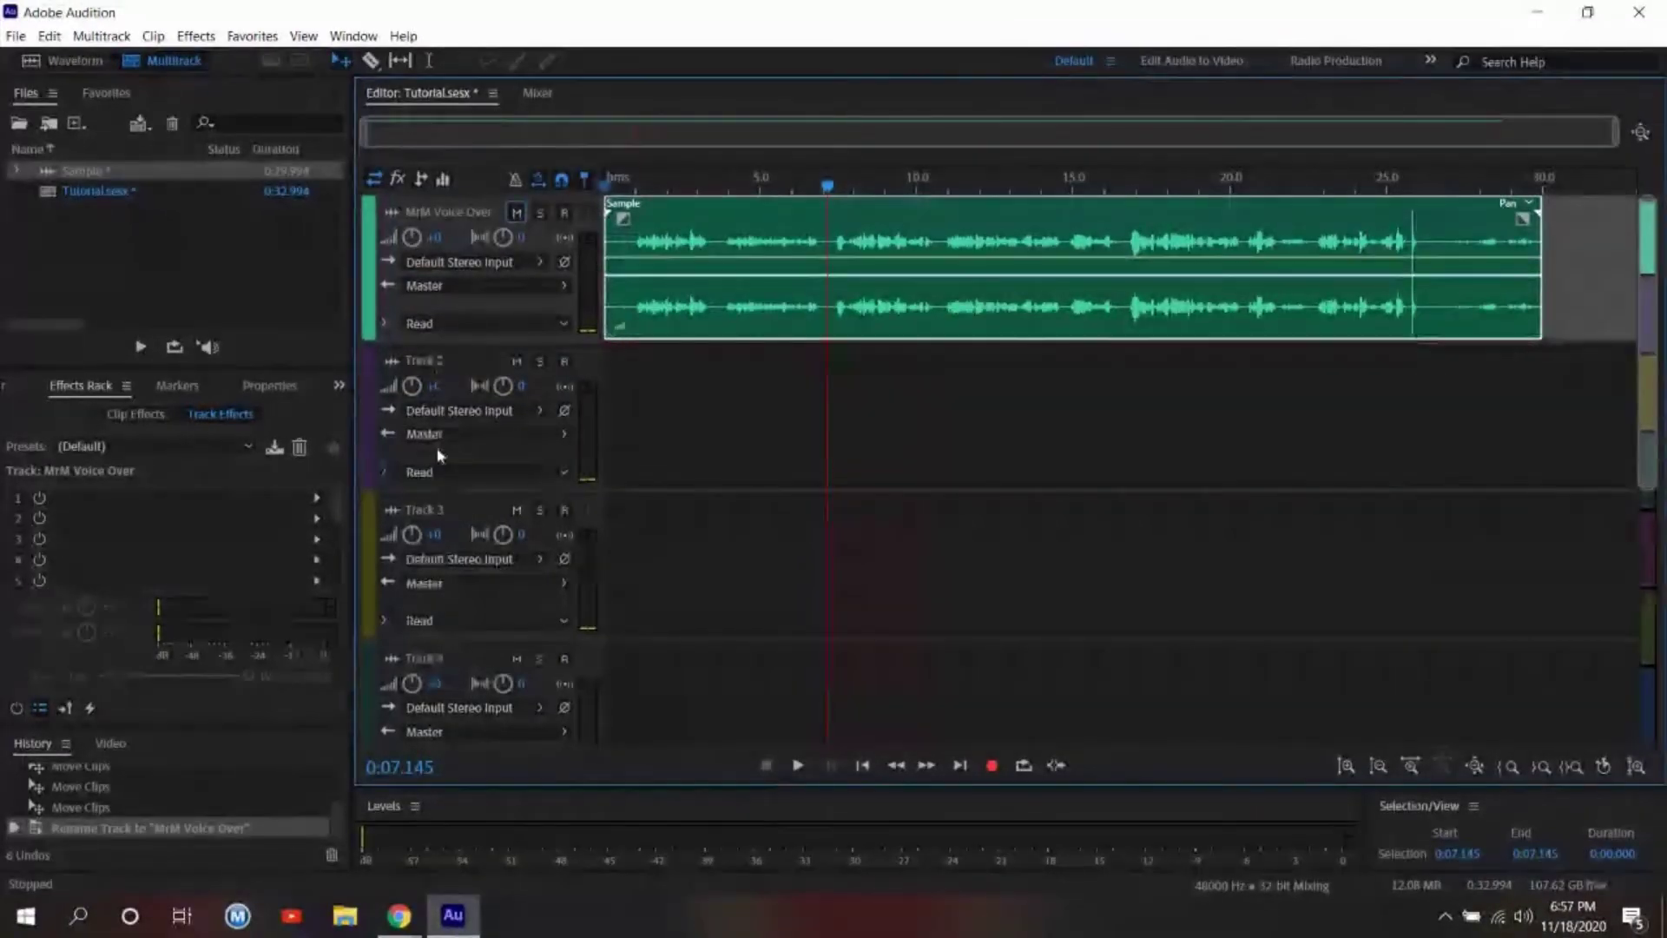
pyautogui.click(486, 708)
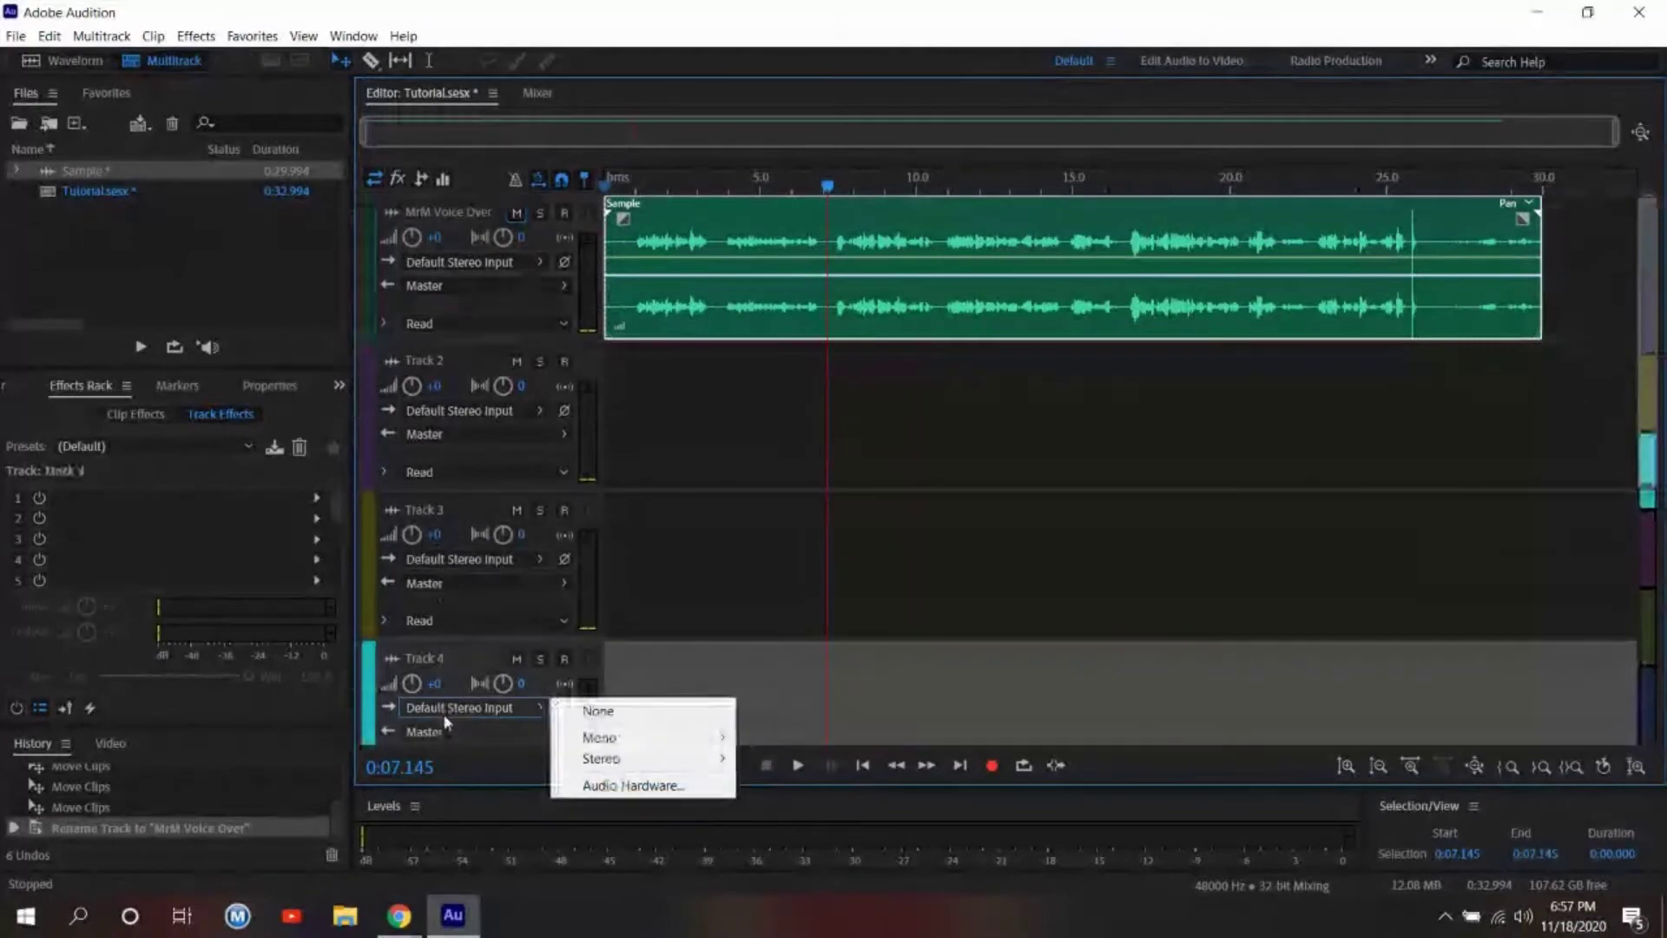
pyautogui.click(634, 624)
pyautogui.click(633, 622)
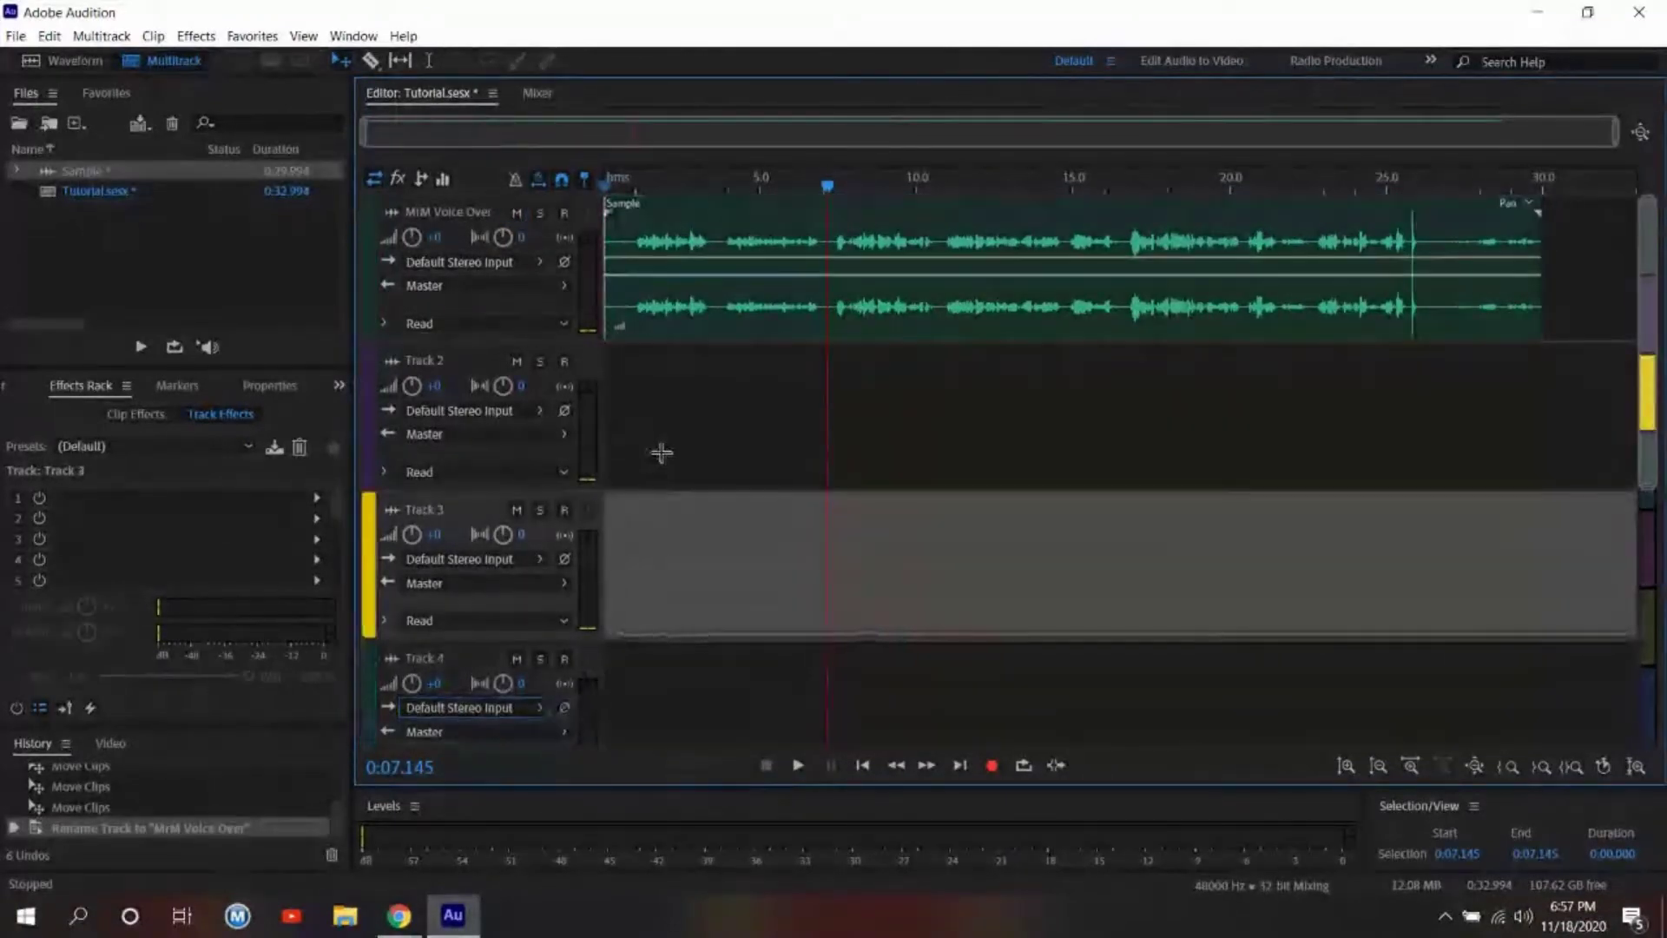
pyautogui.click(659, 451)
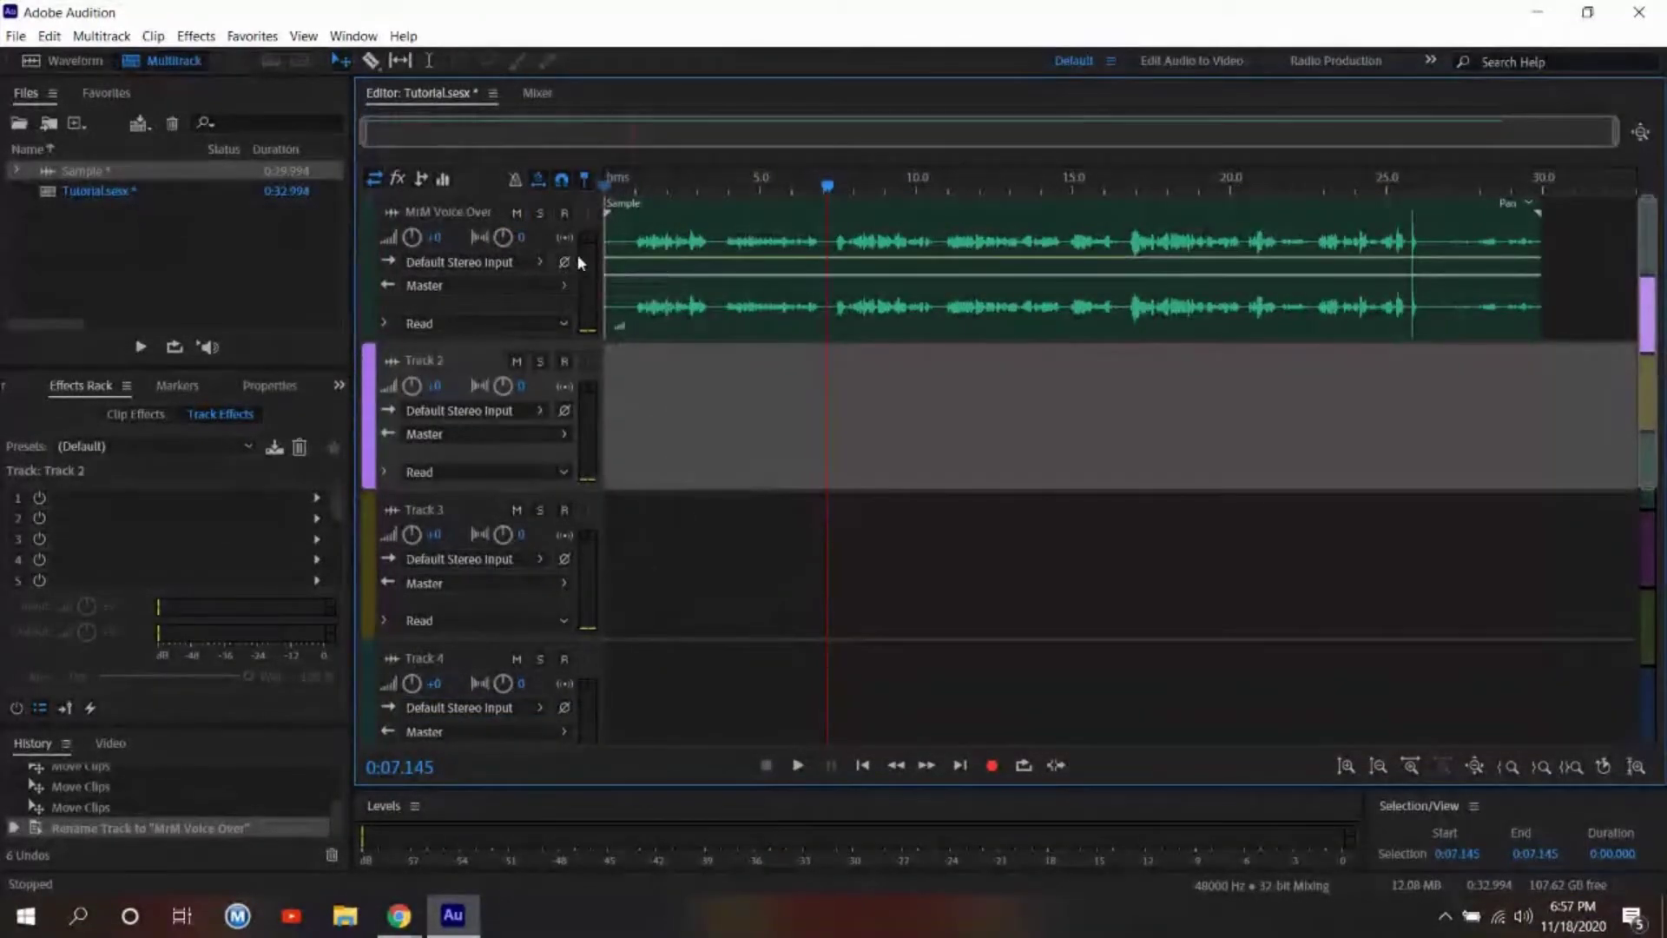
# Select the Sample clip on the MrM Voice Over track and switch the track's mute on and off twice.
pyautogui.click(642, 259)
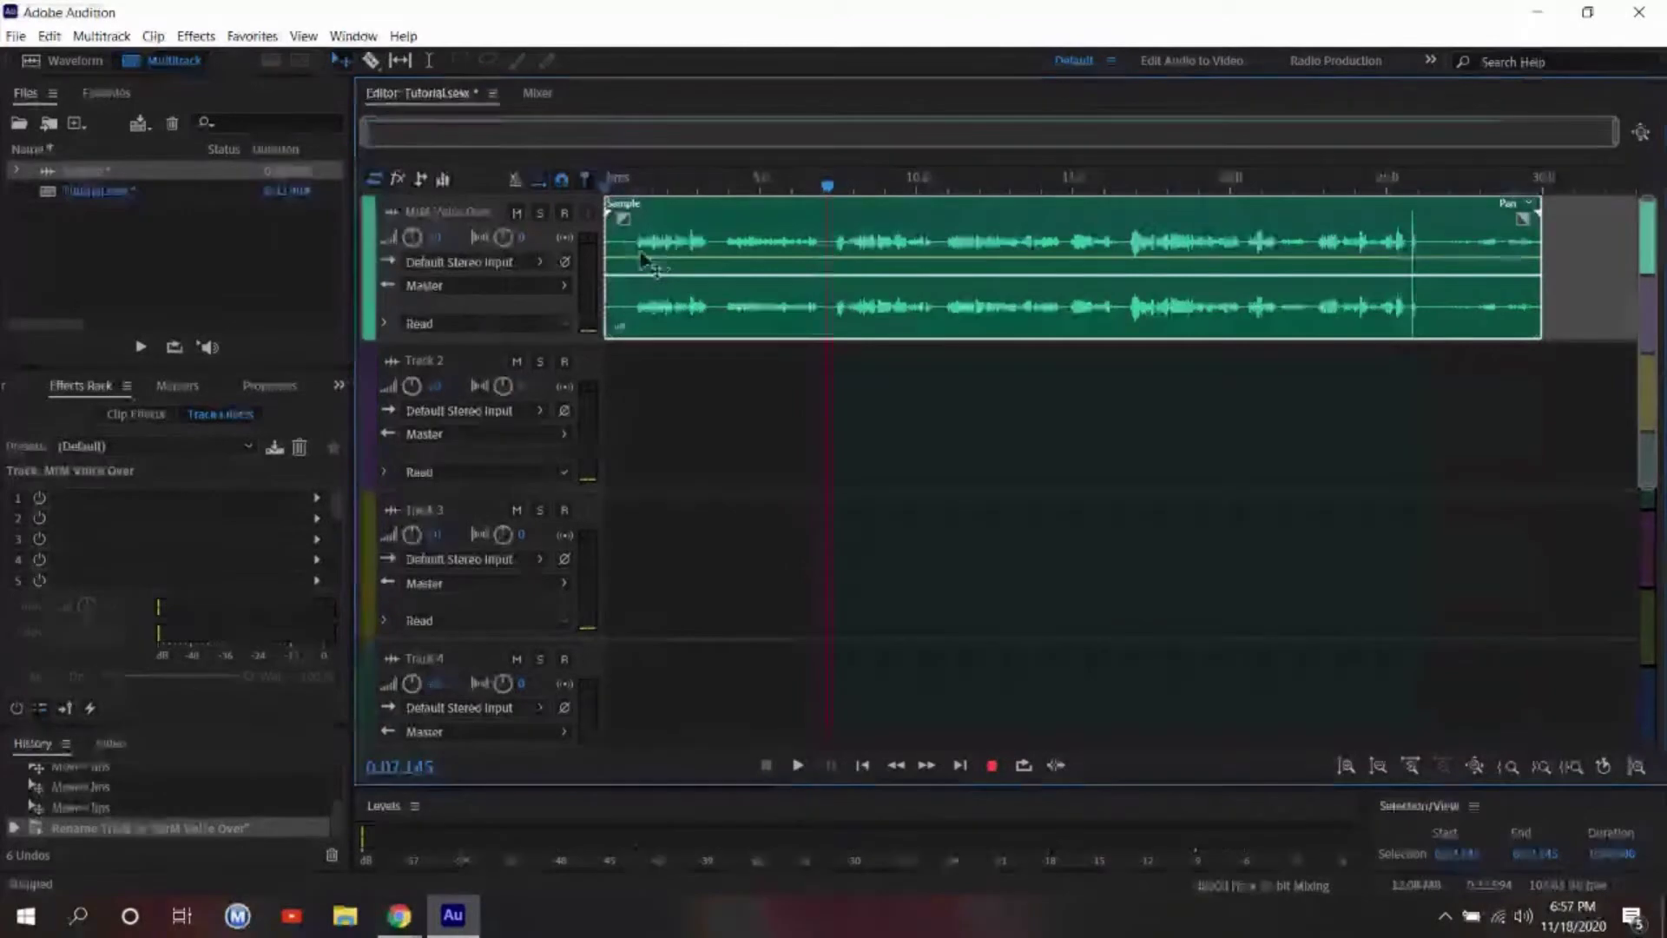
pyautogui.click(518, 214)
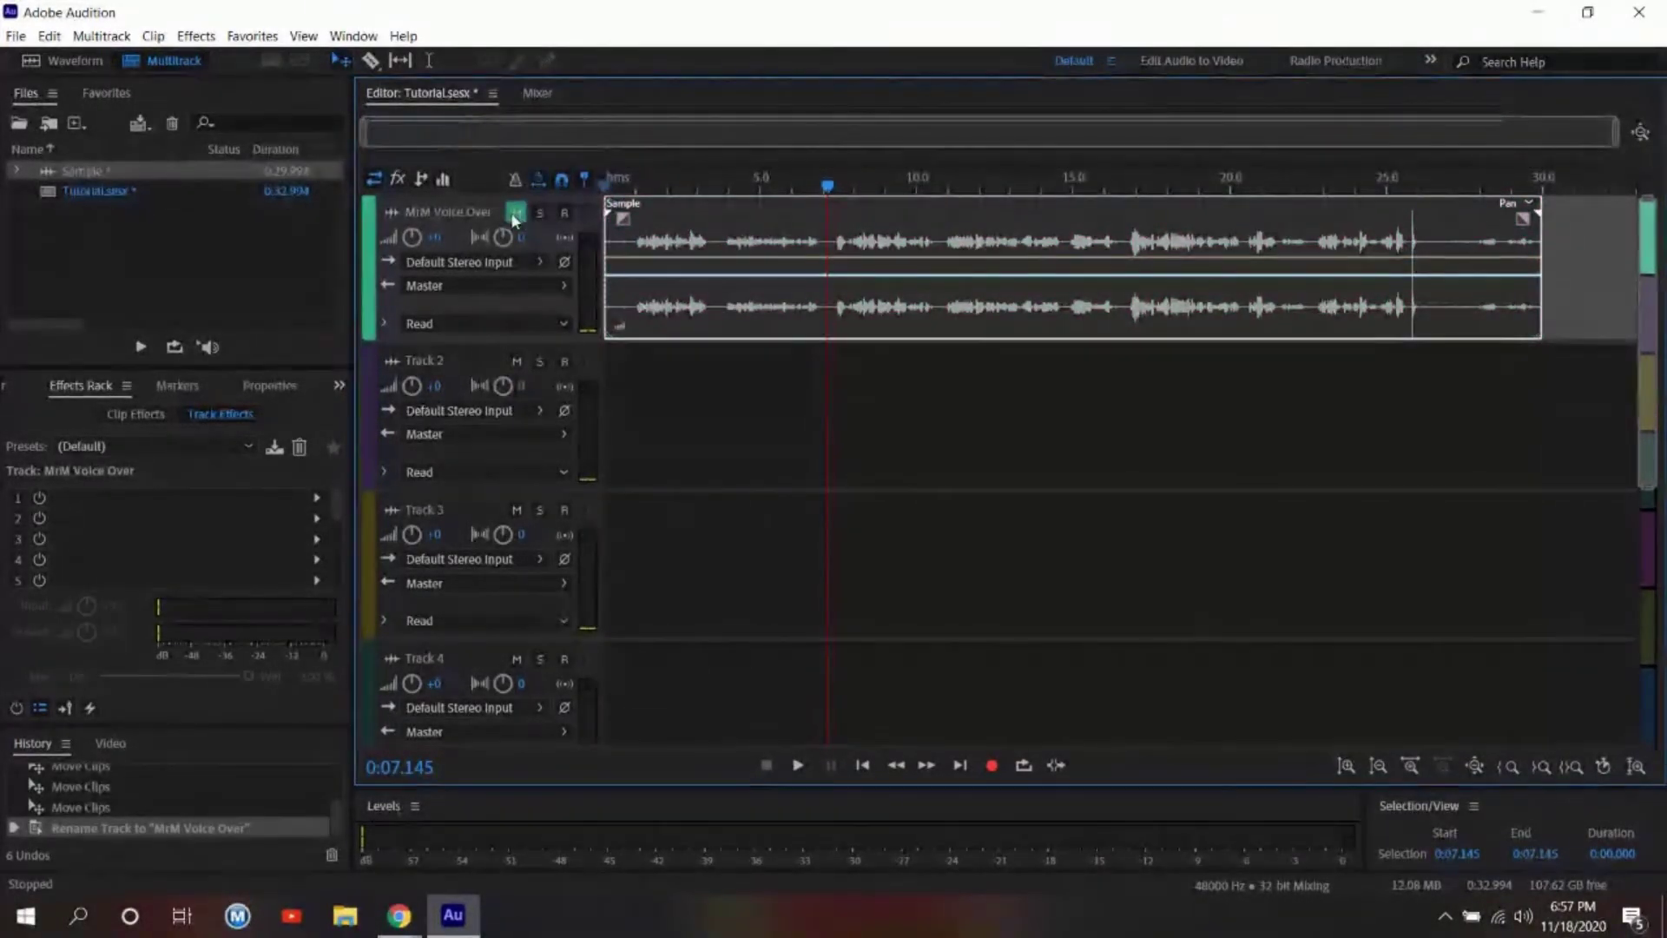
pyautogui.click(516, 214)
pyautogui.click(515, 213)
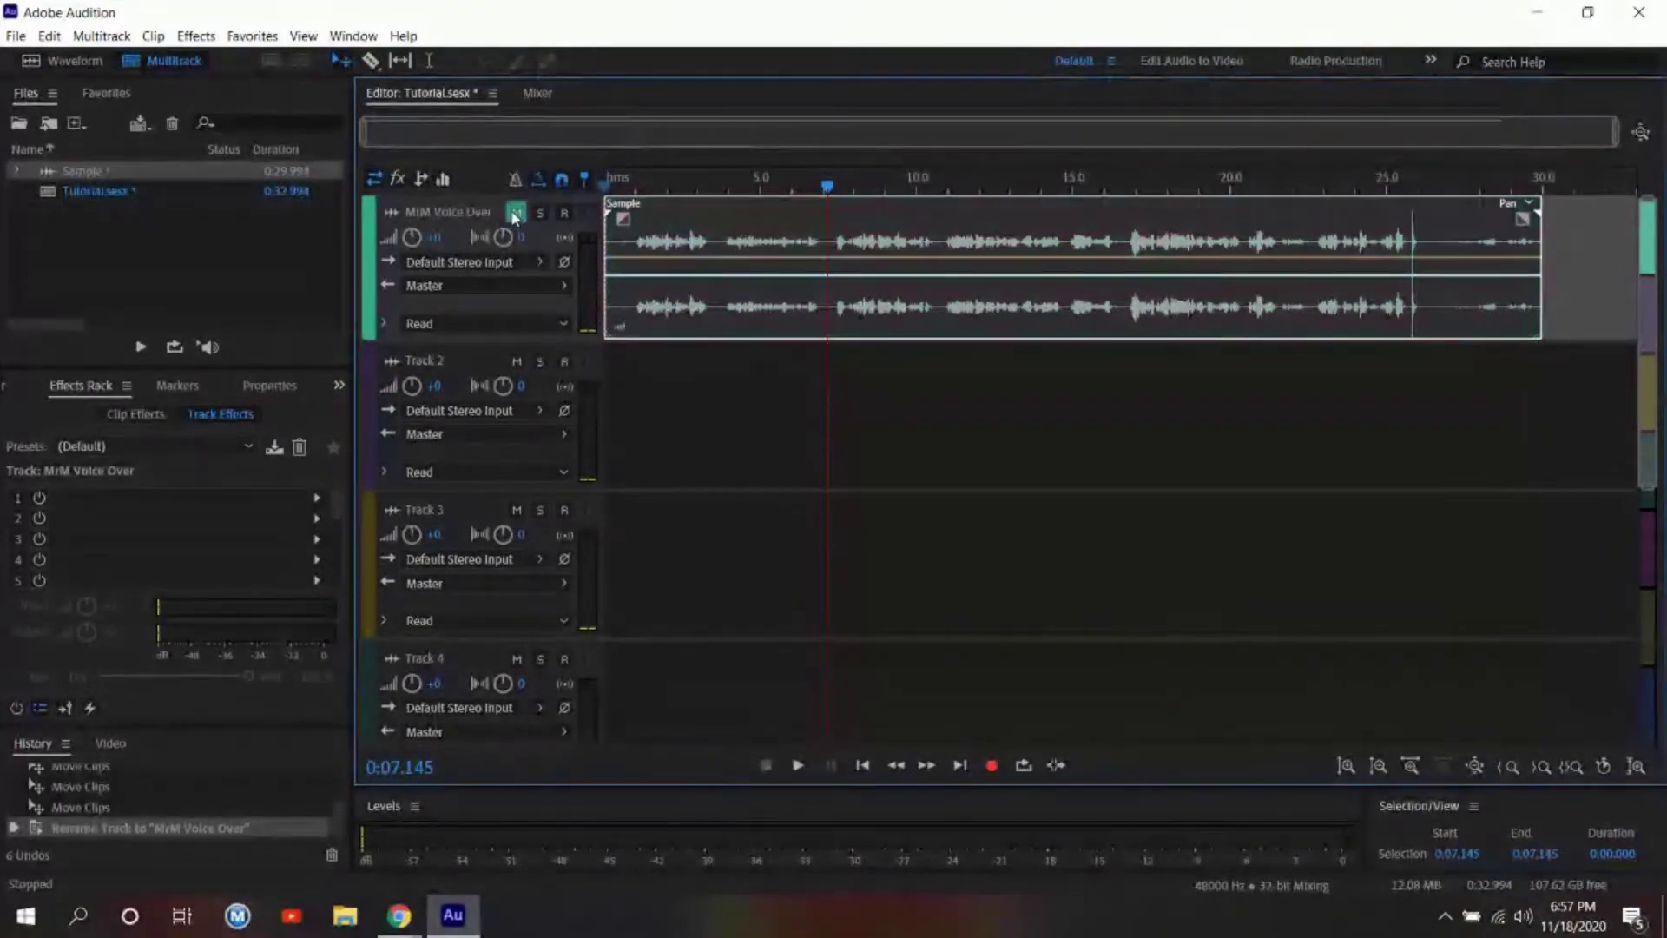
pyautogui.click(515, 215)
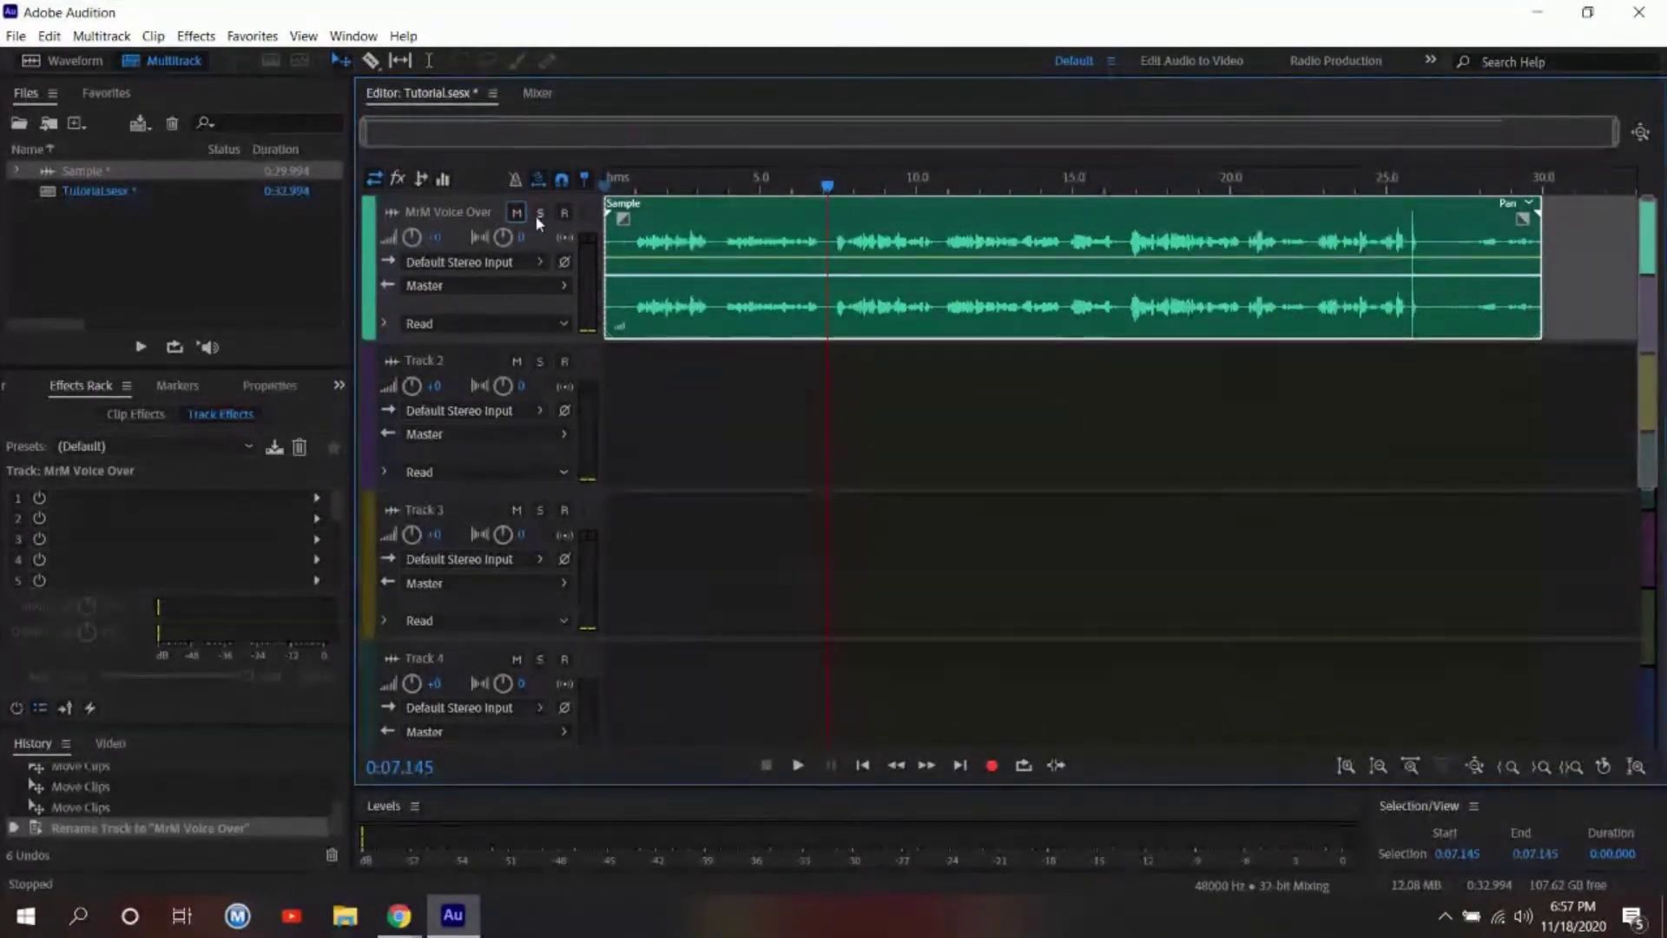
# Solo and unsolo the MrM Voice Over track, and arm and disarm it for recording.
pyautogui.click(539, 217)
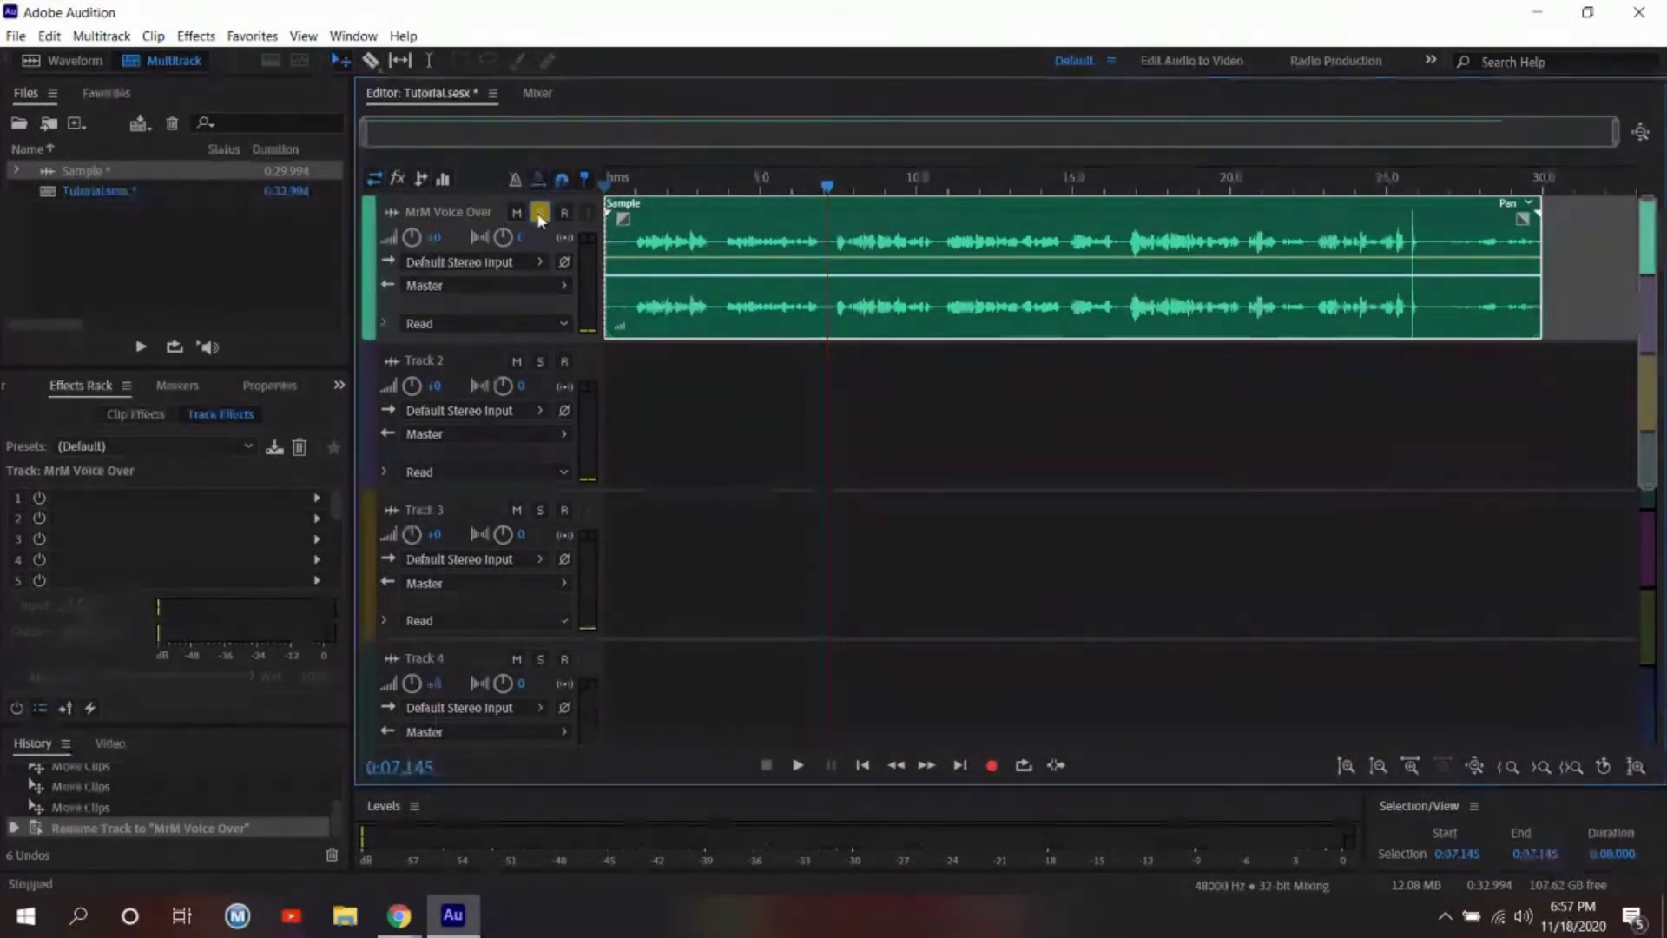
pyautogui.click(537, 214)
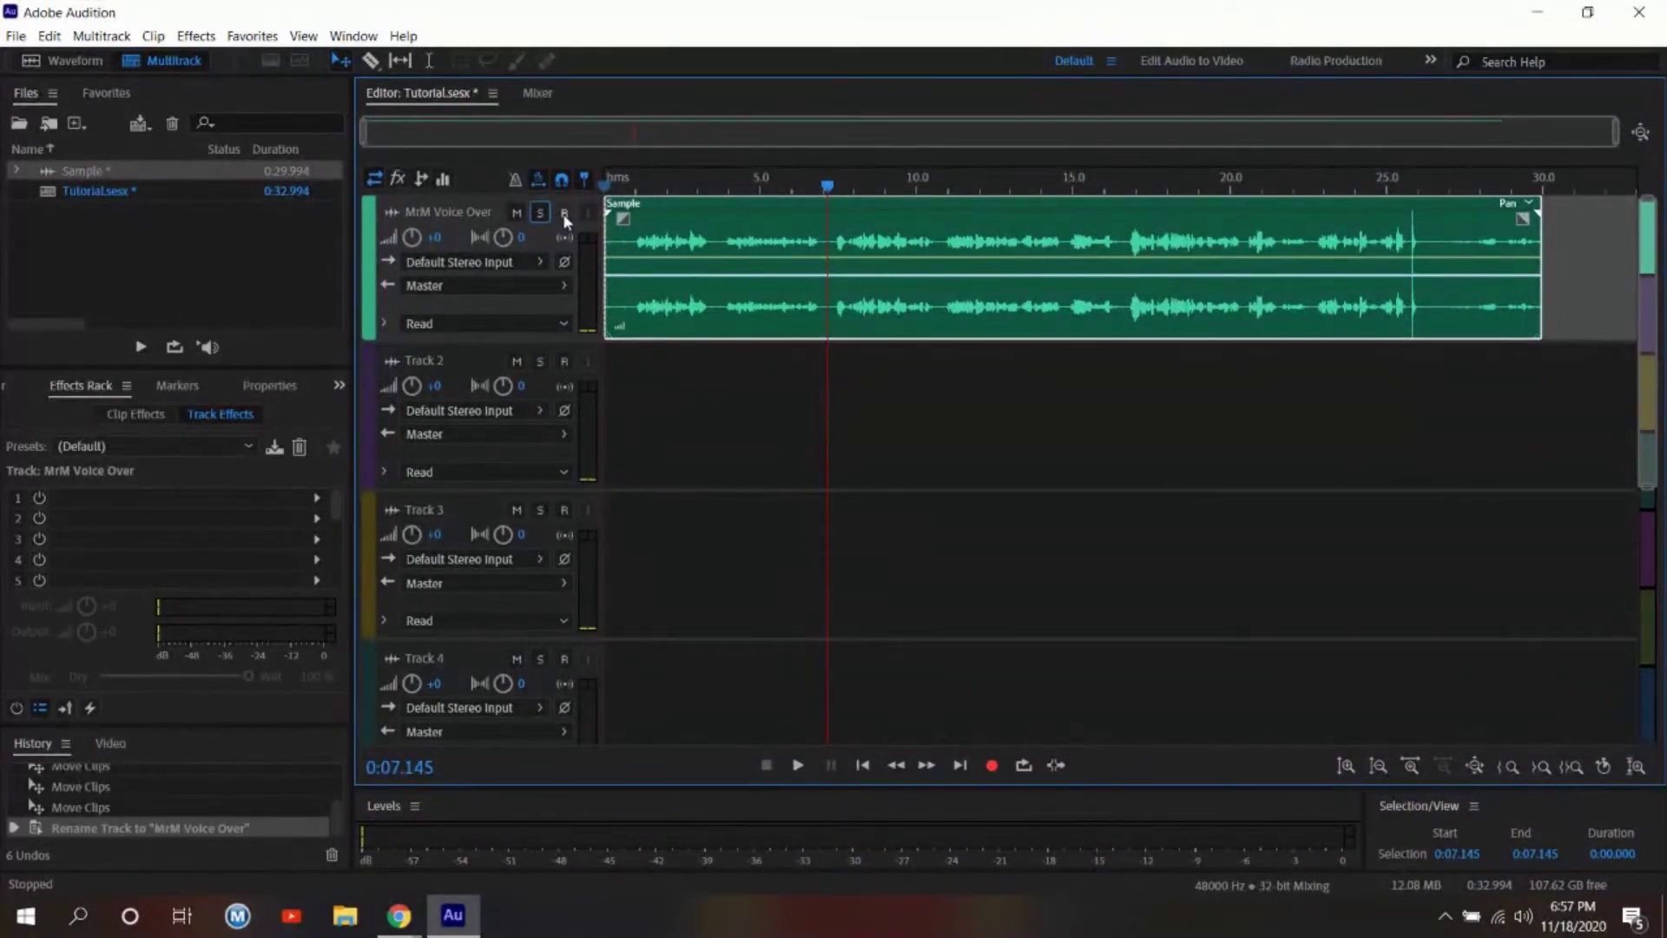
pyautogui.click(564, 214)
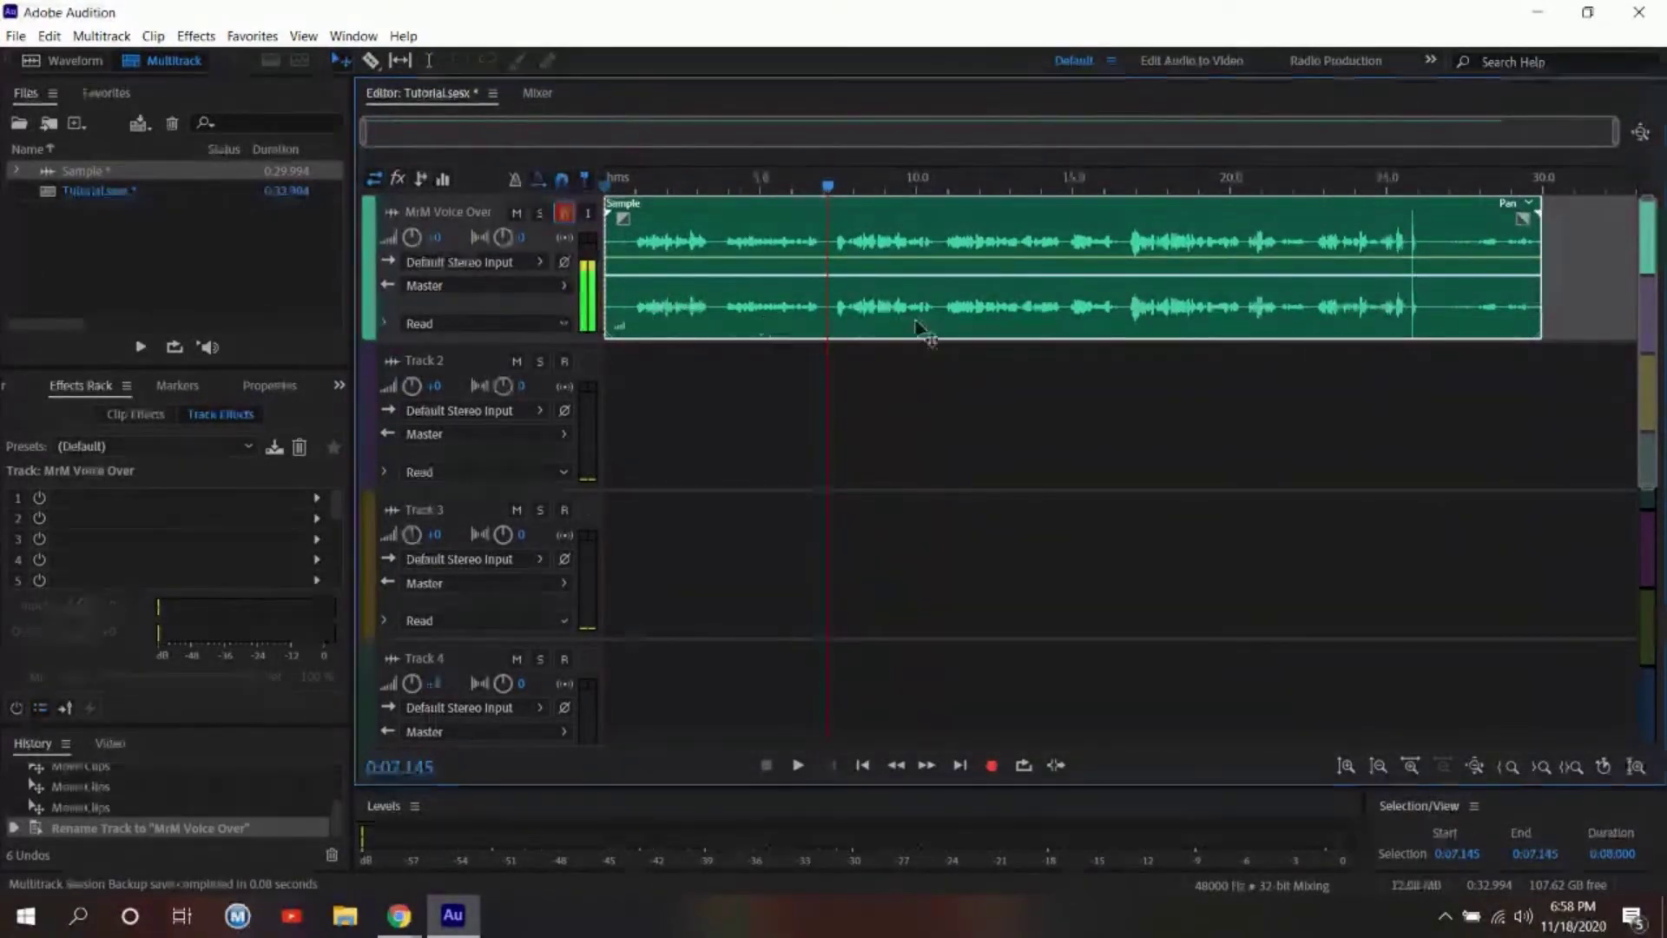
pyautogui.click(564, 214)
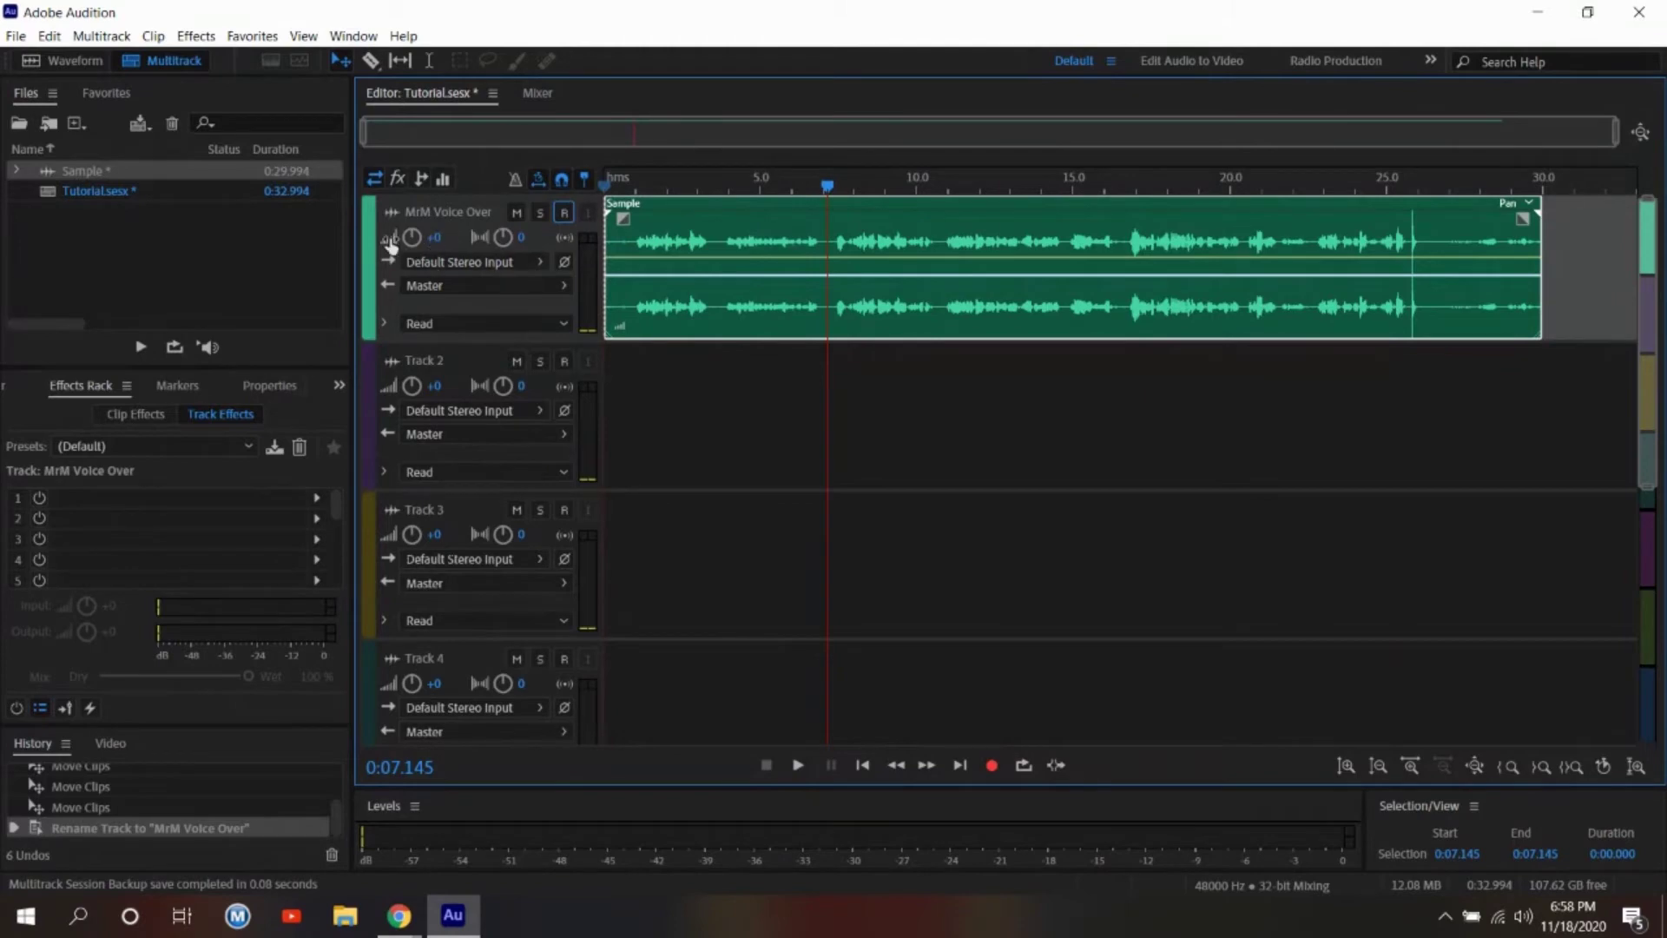
# Raise the MrM Voice Over track's volume to +15 dB and return the playhead to the start of the session.
pyautogui.moveTo(412, 244)
pyautogui.moveTo(437, 237); pyautogui.dragTo(487, 237)
pyautogui.moveTo(448, 240); pyautogui.dragTo(430, 238)
pyautogui.moveTo(414, 238); pyautogui.dragTo(434, 237)
pyautogui.moveTo(820, 186); pyautogui.dragTo(565, 174)
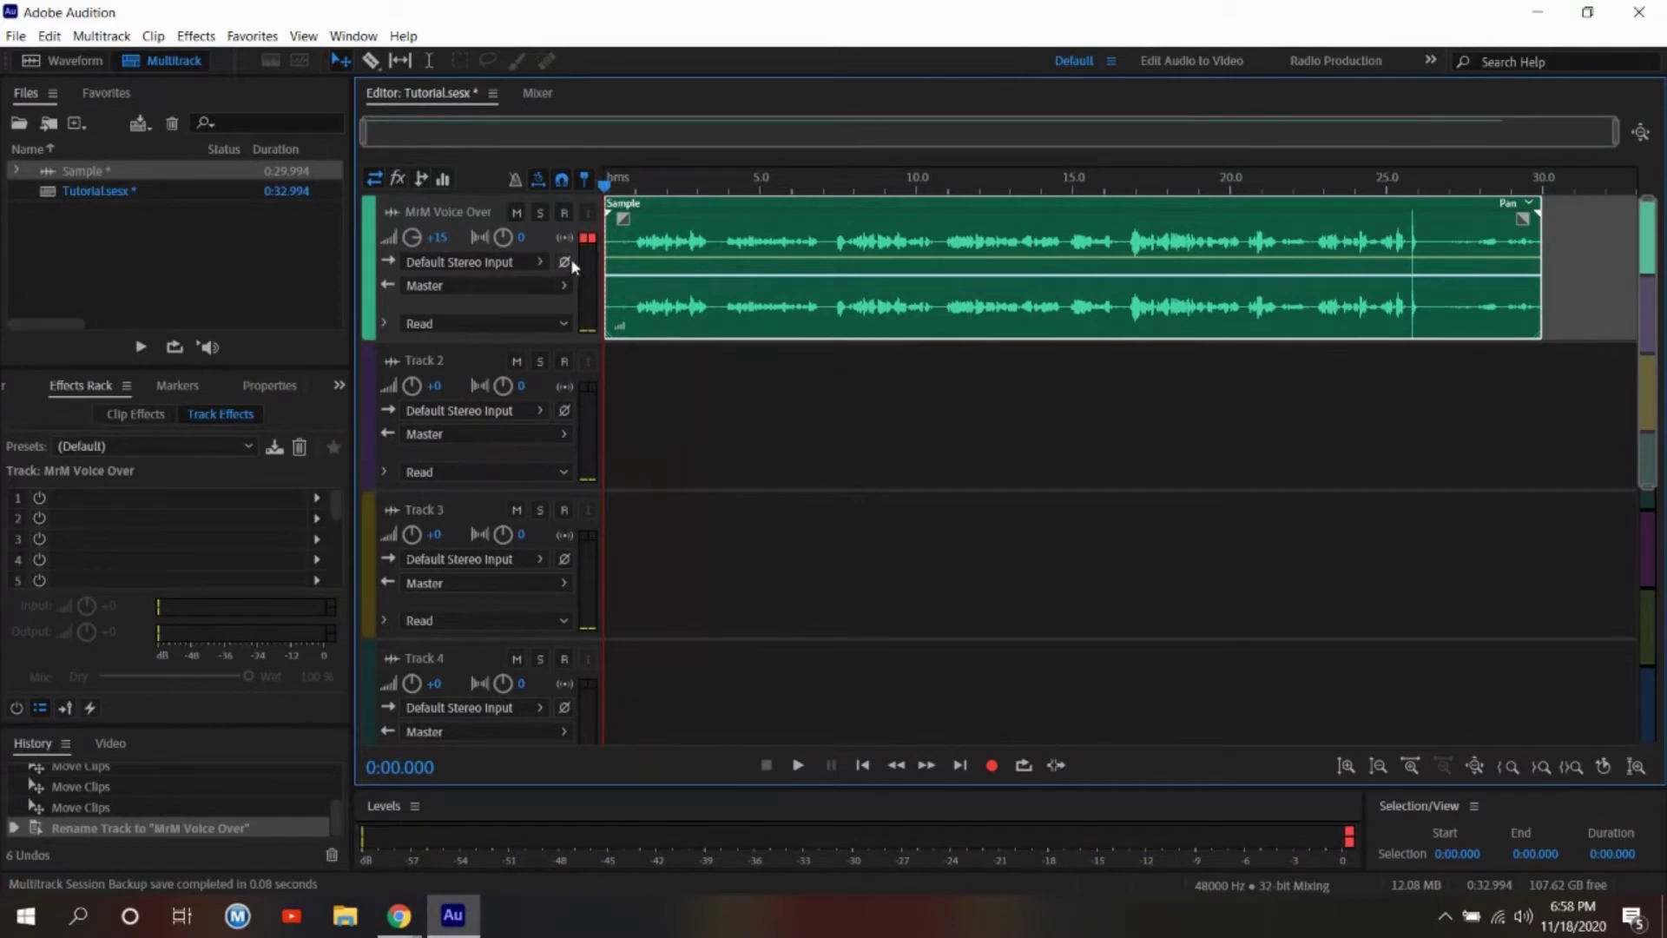
# Clear the clipping indicators and play the session from the start while lowering the MrM Voice Over track's volume to about 0 dB.
pyautogui.click(1349, 836)
pyautogui.click(589, 241)
pyautogui.click(797, 764)
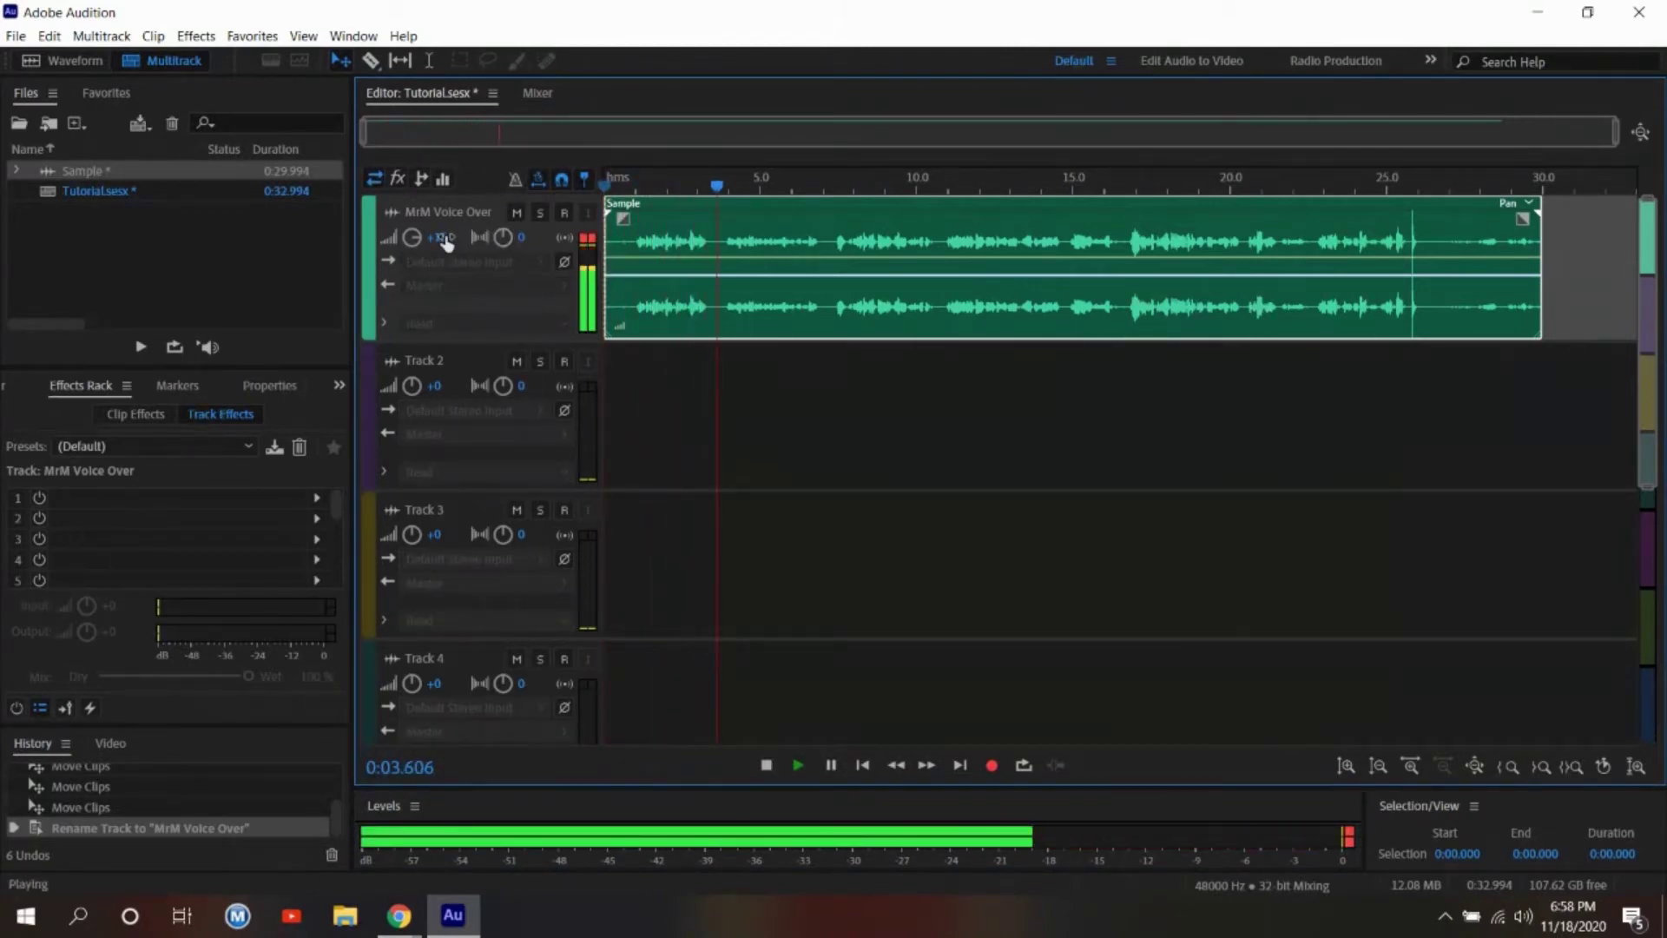
pyautogui.moveTo(439, 237)
pyautogui.mouseDown()
pyautogui.moveTo(295, 232)
pyautogui.moveTo(432, 248)
pyautogui.mouseUp()
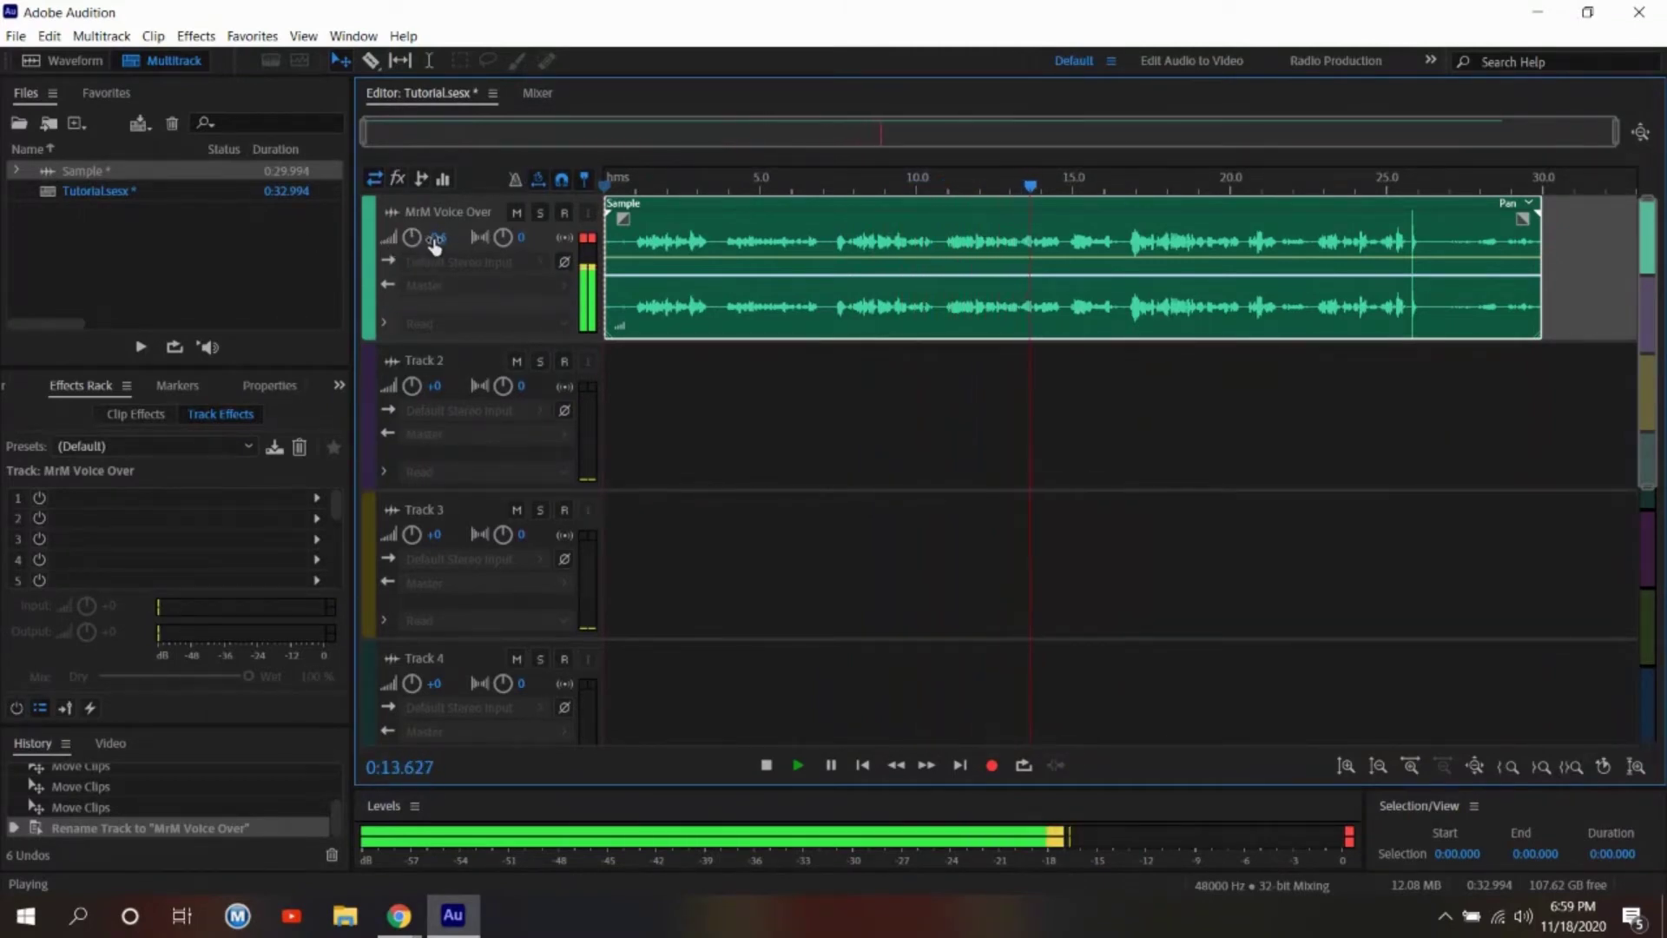
pyautogui.click(766, 765)
# Set the MrM Voice Over track's volume to exactly 0 dB and clear the clipping indicators in the Levels meter.
pyautogui.moveTo(440, 250)
pyautogui.mouseDown()
pyautogui.moveTo(428, 268)
pyautogui.moveTo(440, 243)
pyautogui.mouseUp()
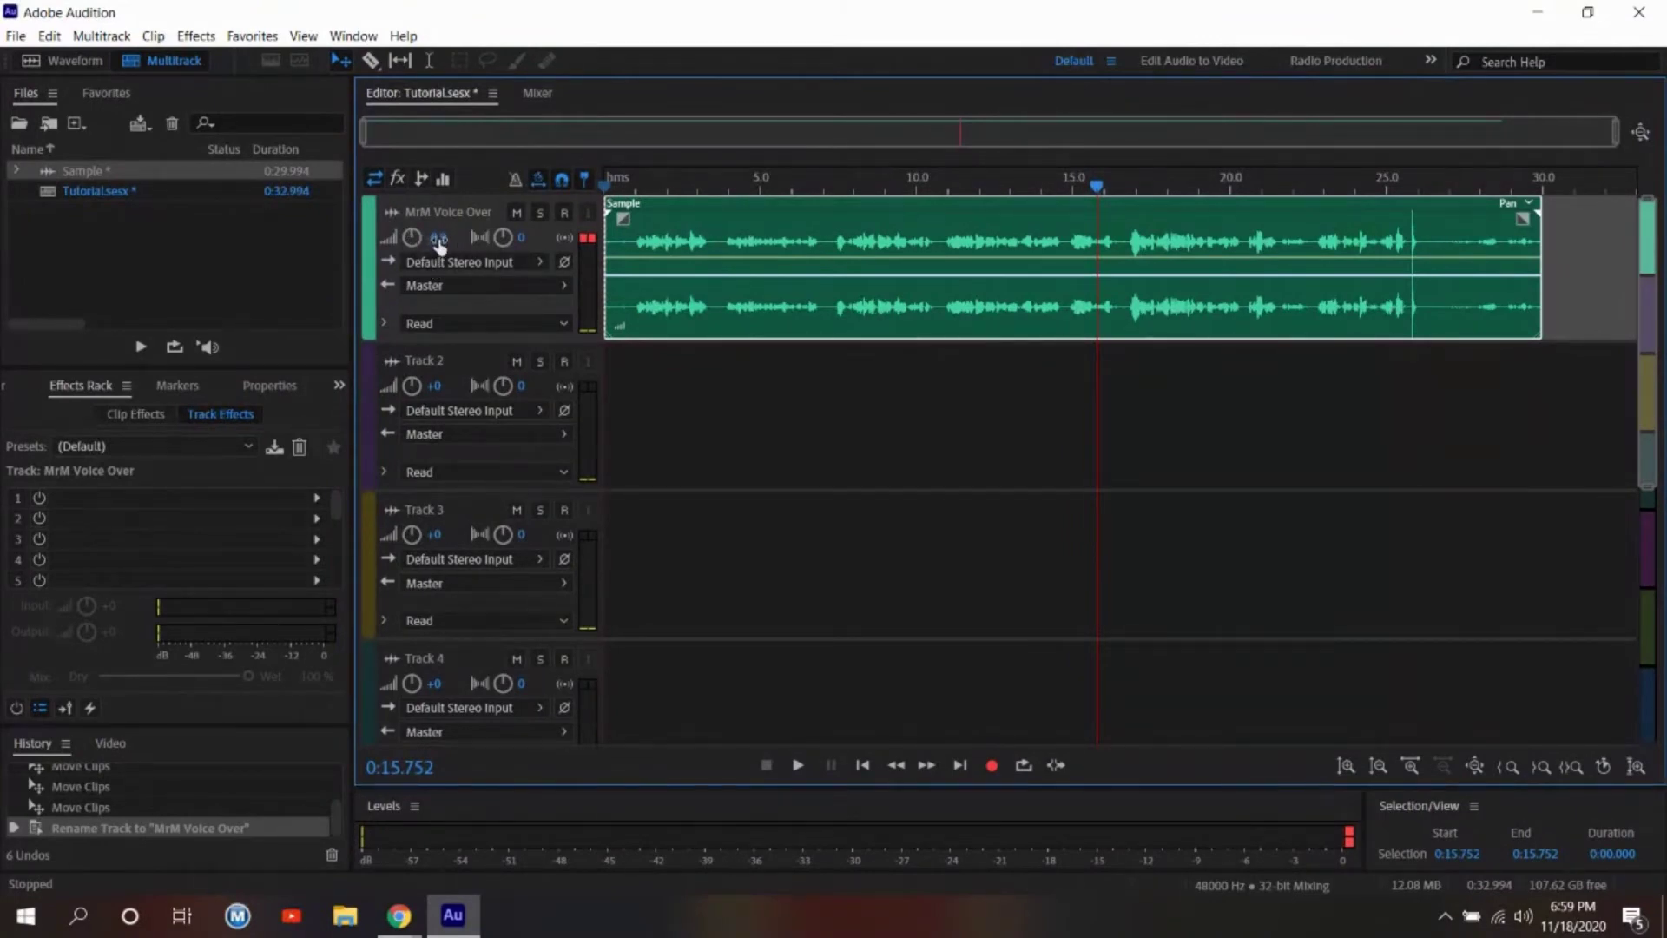
pyautogui.click(438, 240)
pyautogui.press('Return')
pyautogui.click(442, 237)
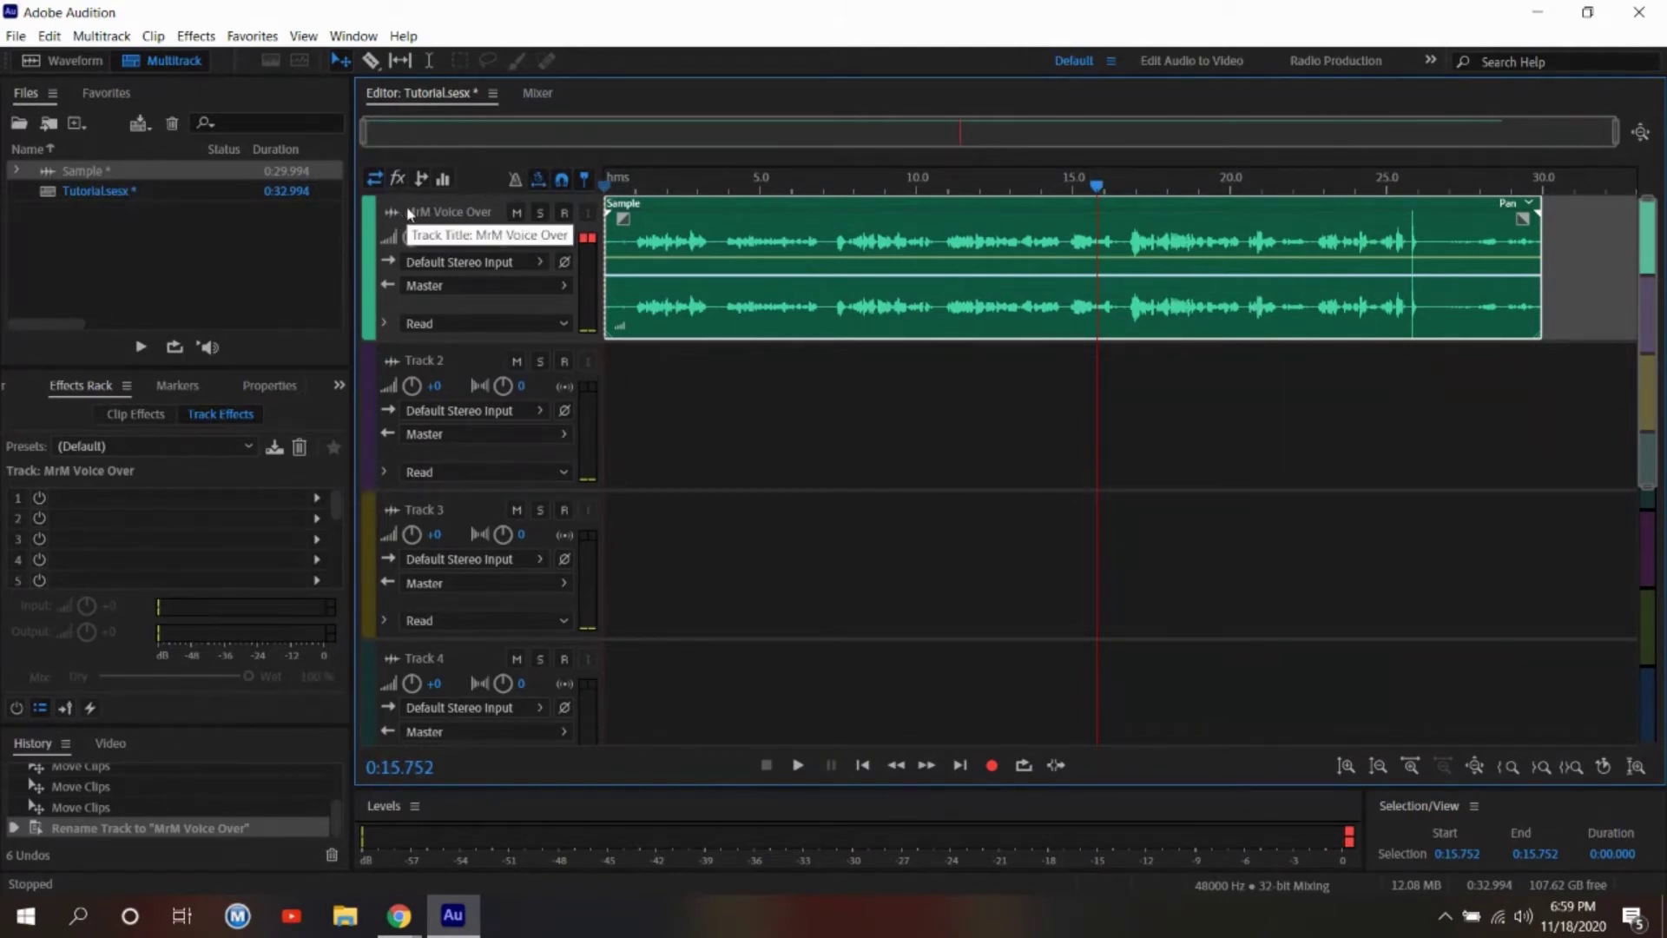
pyautogui.write('-0')
pyautogui.press('Return')
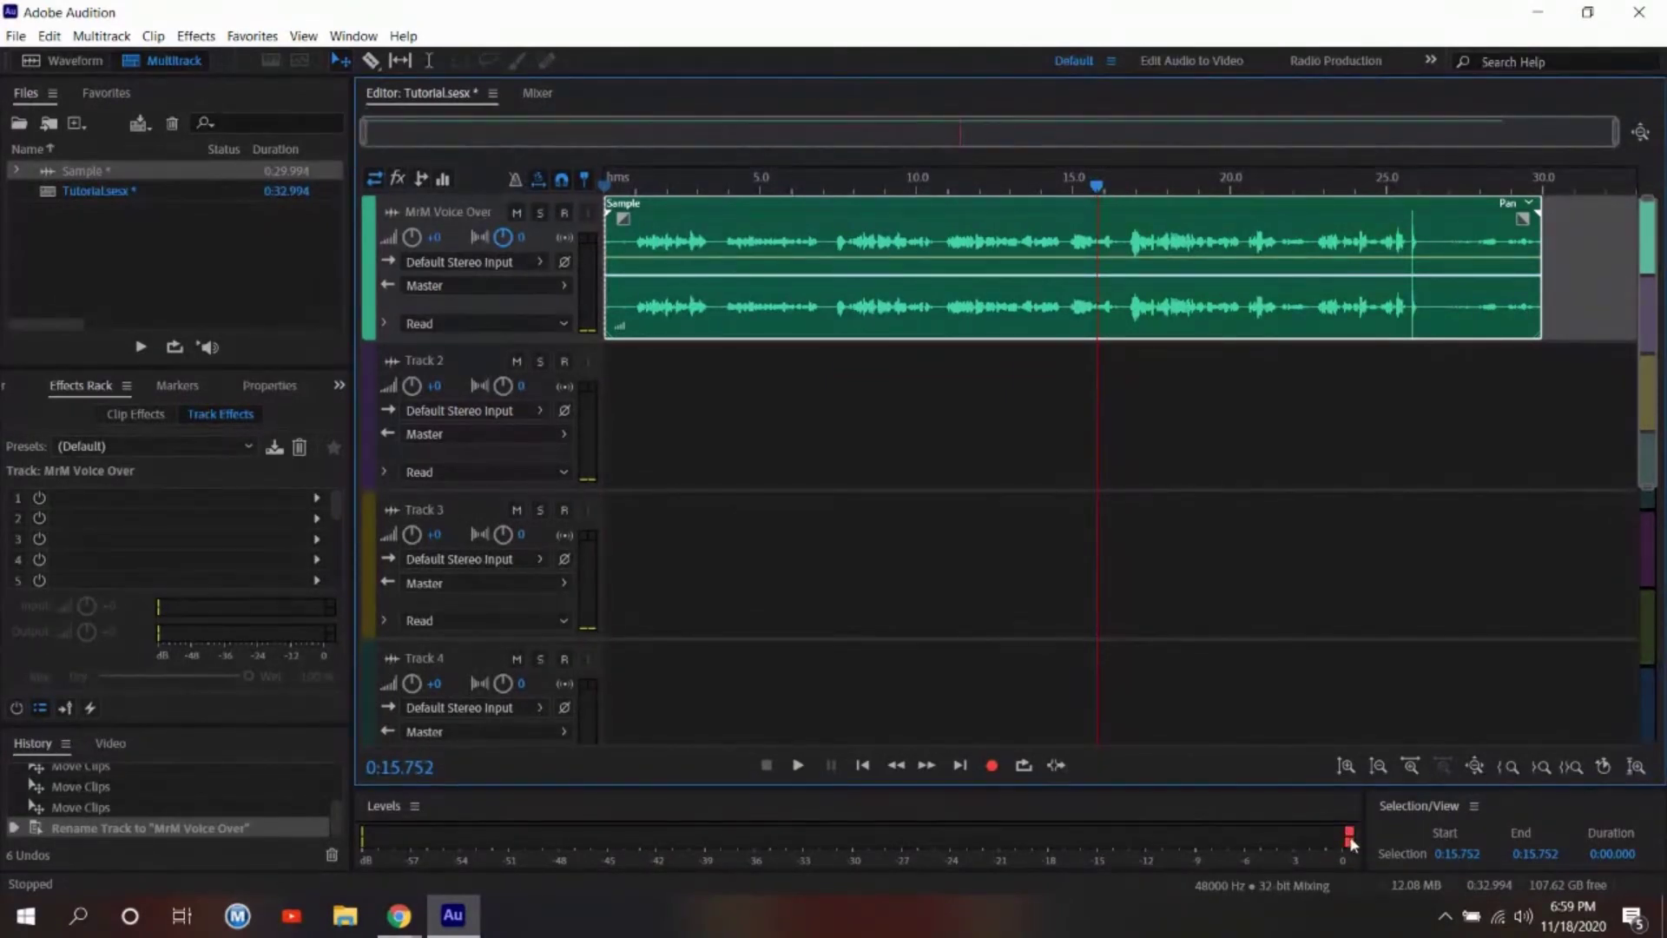
pyautogui.click(1349, 836)
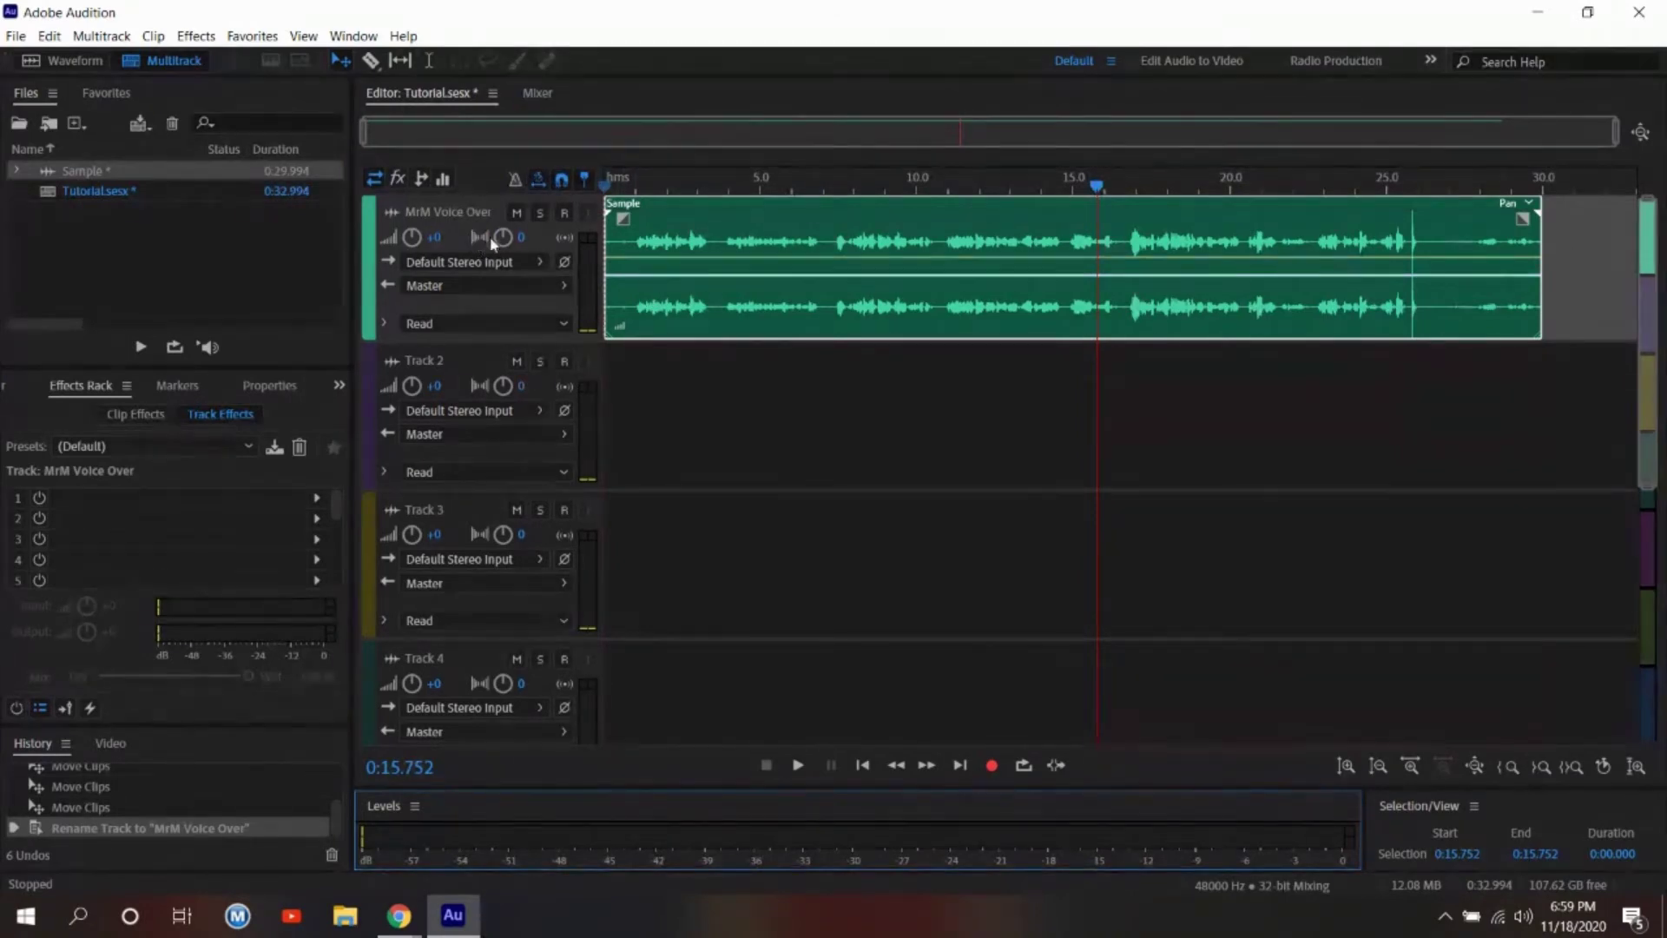
# Pan the MrM Voice Over track to L6.2 and back to center, and look through its input, output and automation mode options.
pyautogui.moveTo(484, 241)
pyautogui.mouseDown()
pyautogui.moveTo(454, 236)
pyautogui.moveTo(516, 238)
pyautogui.moveTo(464, 237)
pyautogui.moveTo(495, 237)
pyautogui.mouseUp()
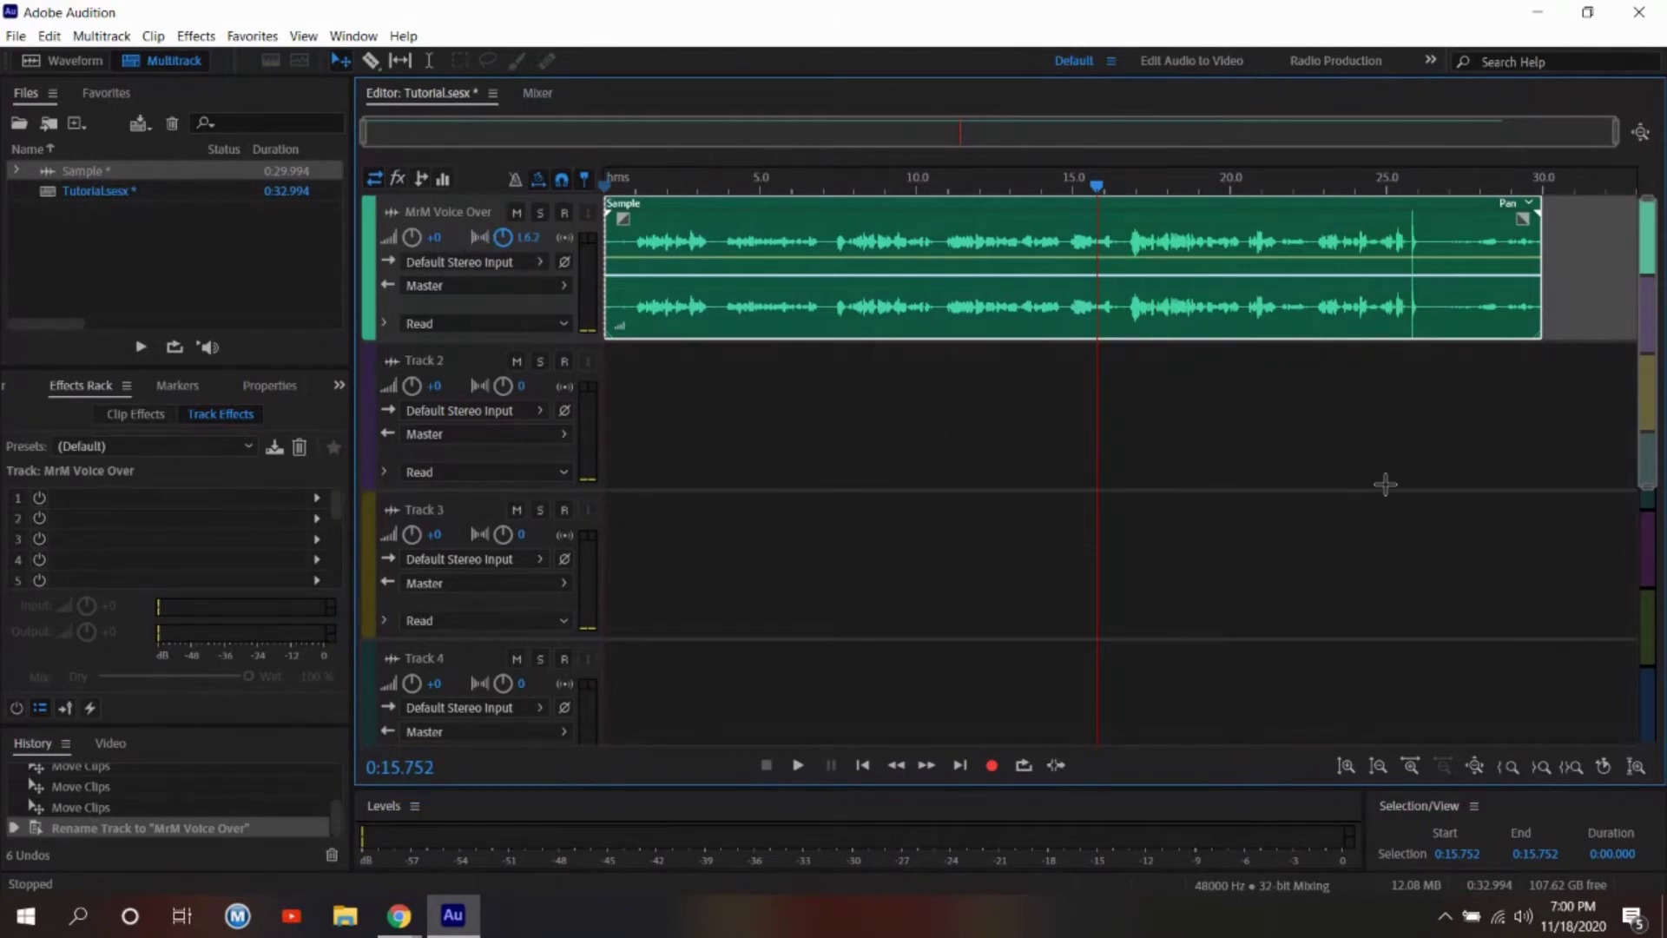
pyautogui.moveTo(521, 247)
pyautogui.mouseDown()
pyautogui.moveTo(506, 231)
pyautogui.moveTo(506, 252)
pyautogui.mouseUp()
pyautogui.click(537, 263)
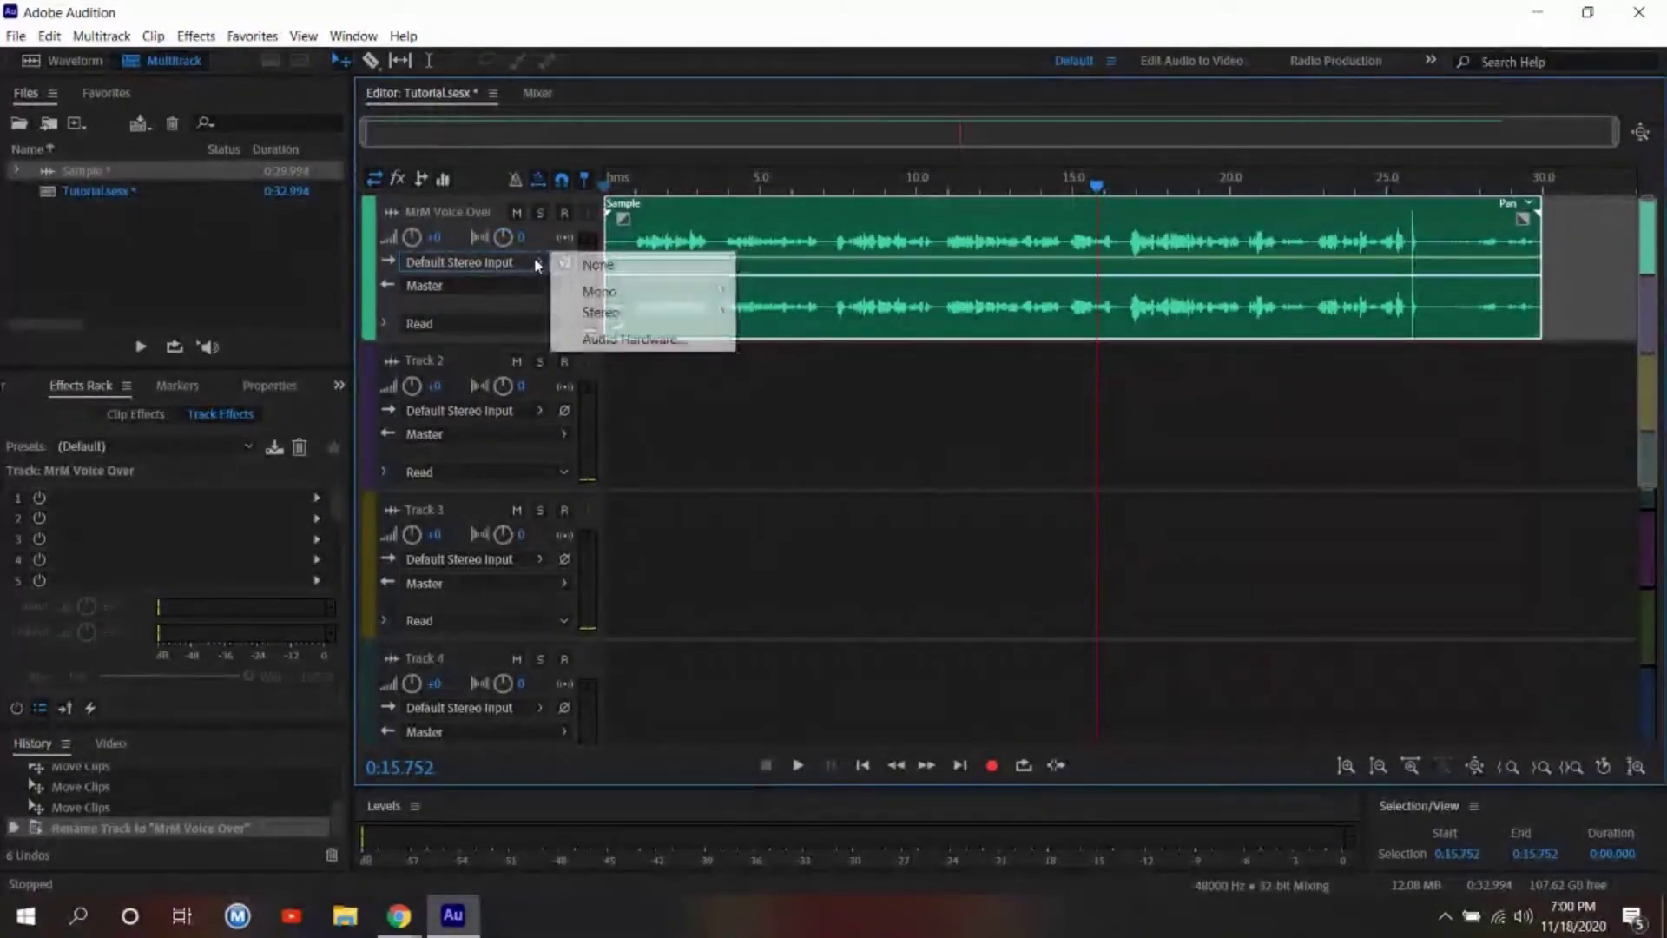
pyautogui.click(488, 288)
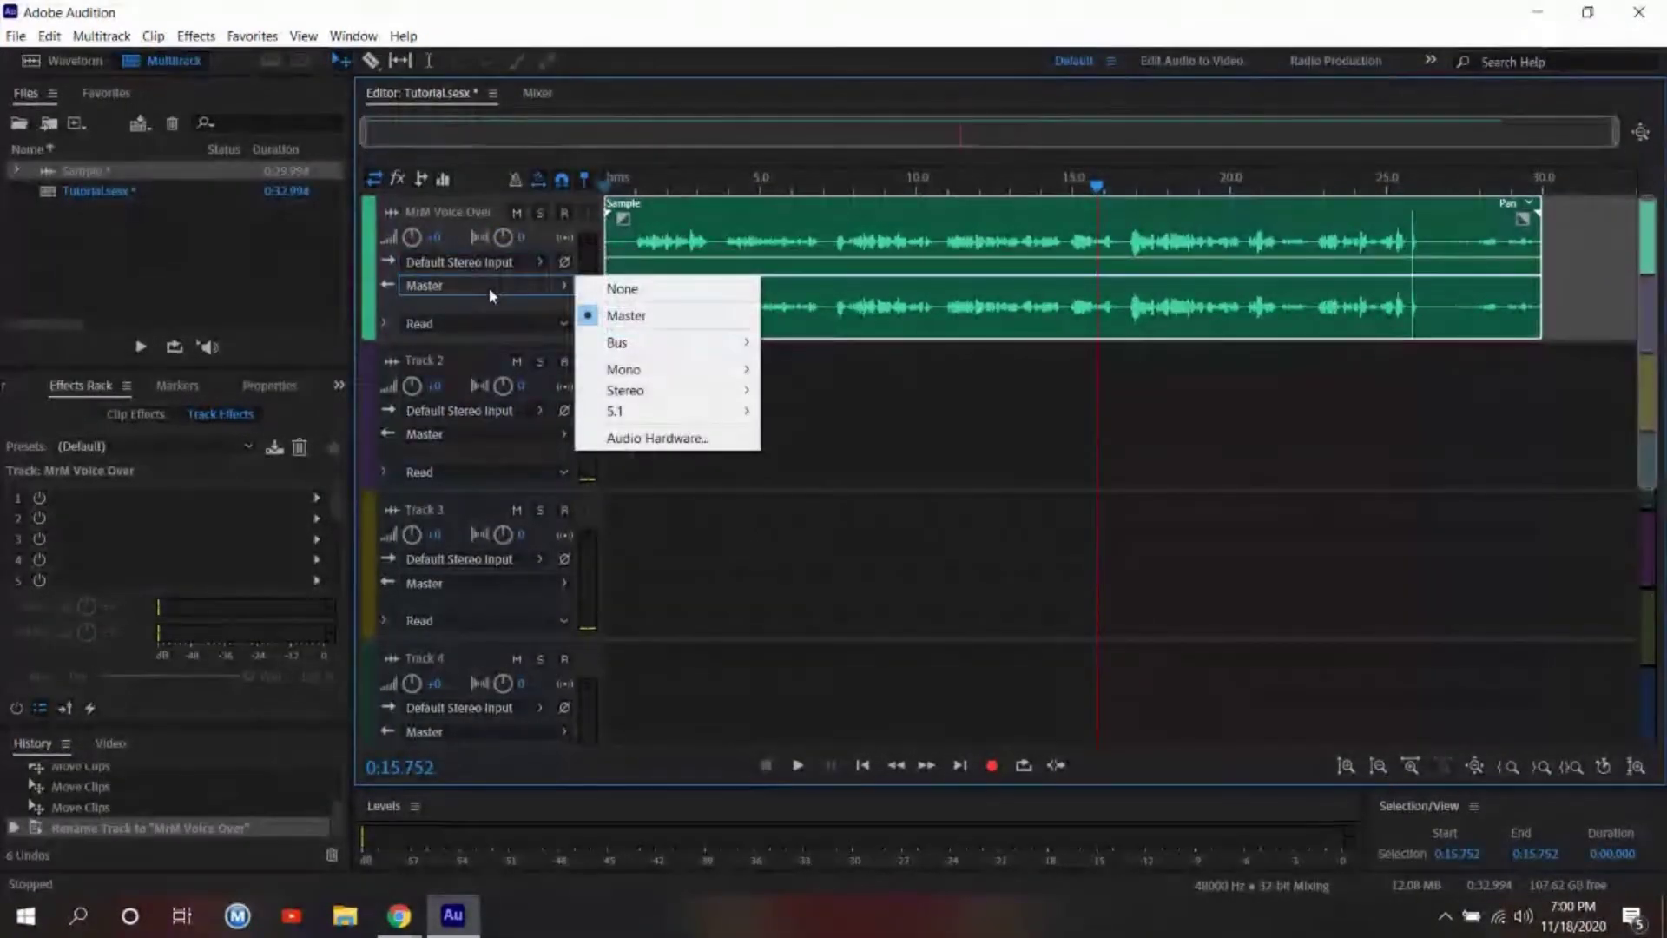
pyautogui.click(512, 323)
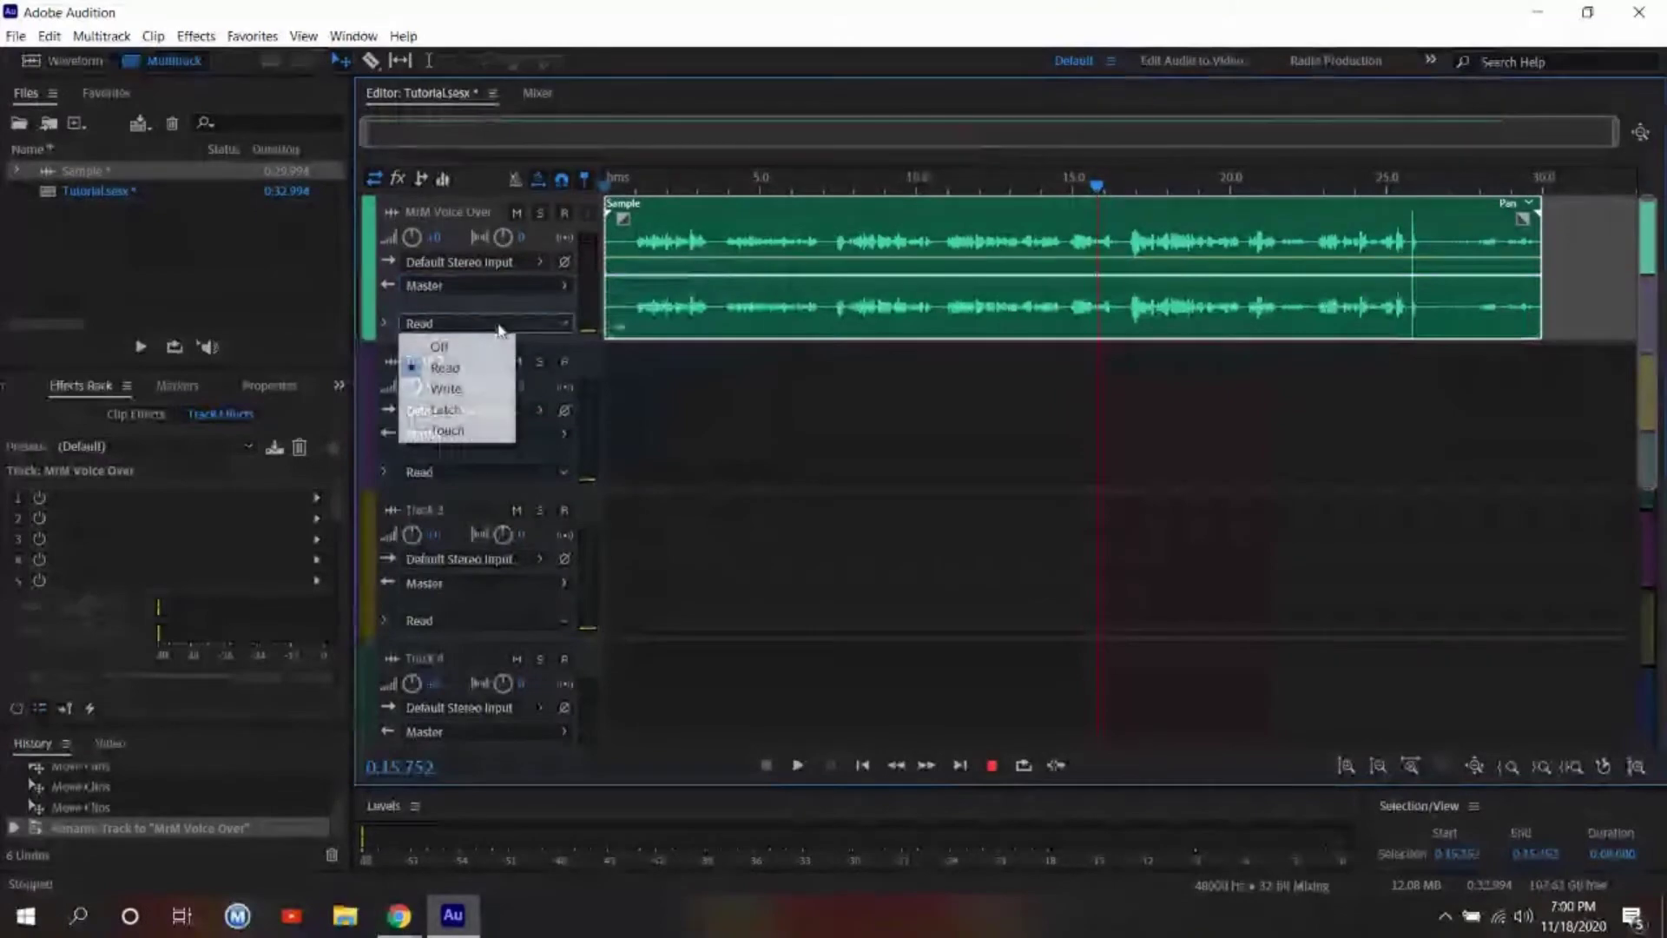
pyautogui.click(508, 325)
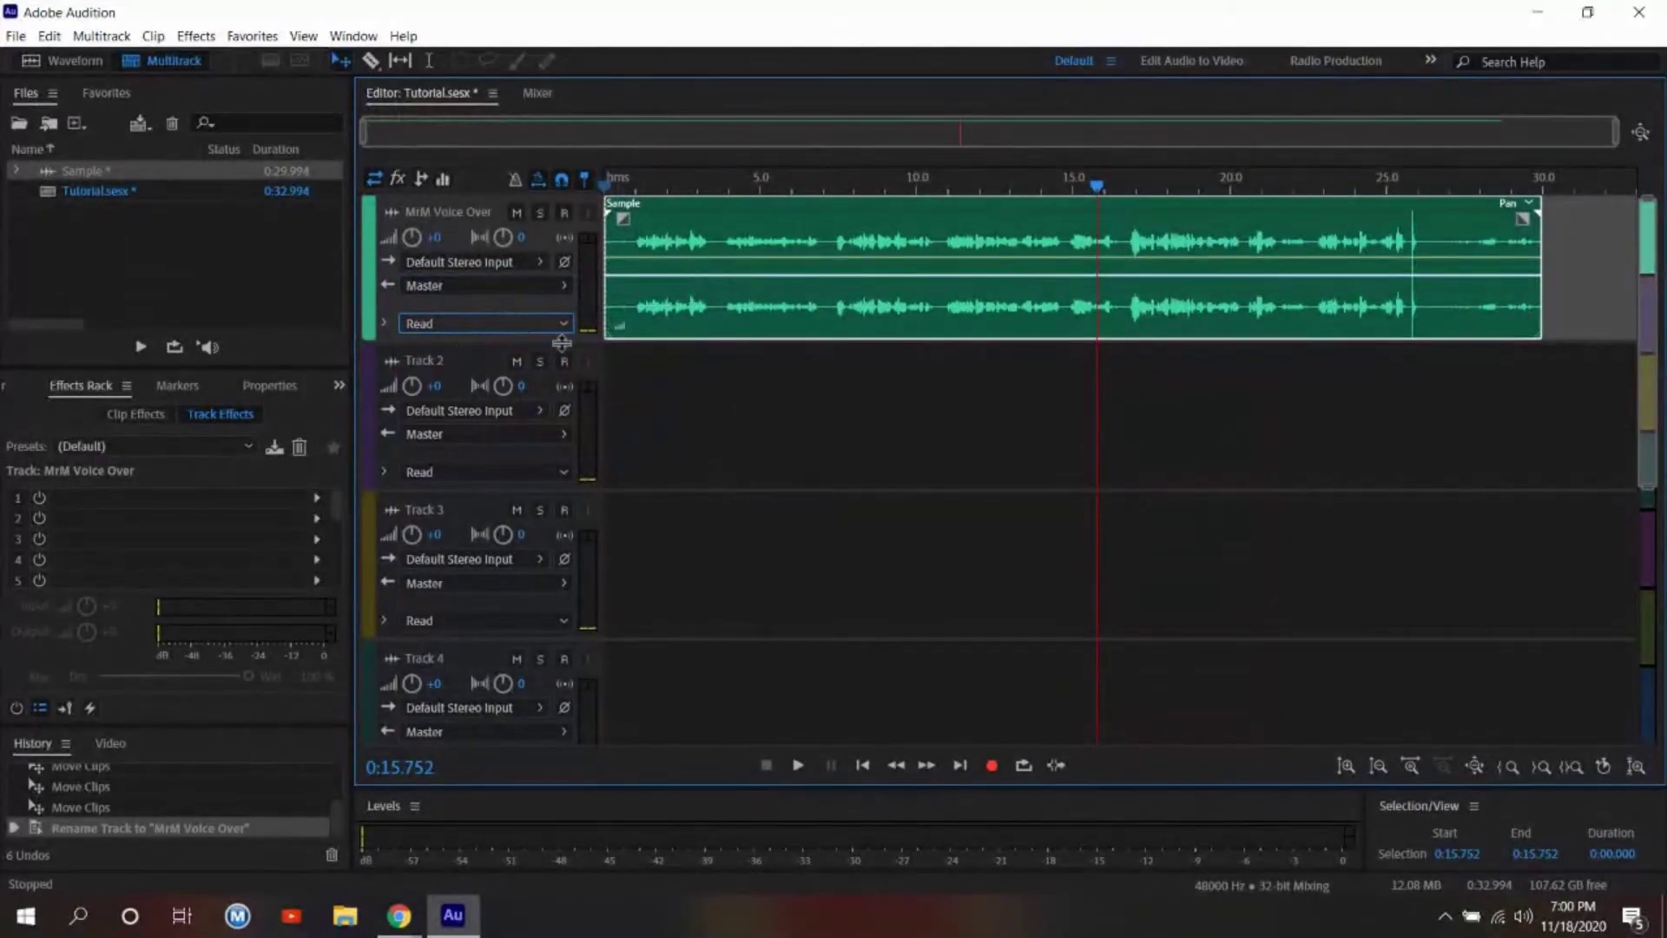
# Toggle the MrM Voice Over track's mute, solo and record-arm states on and off again.
pyautogui.click(517, 214)
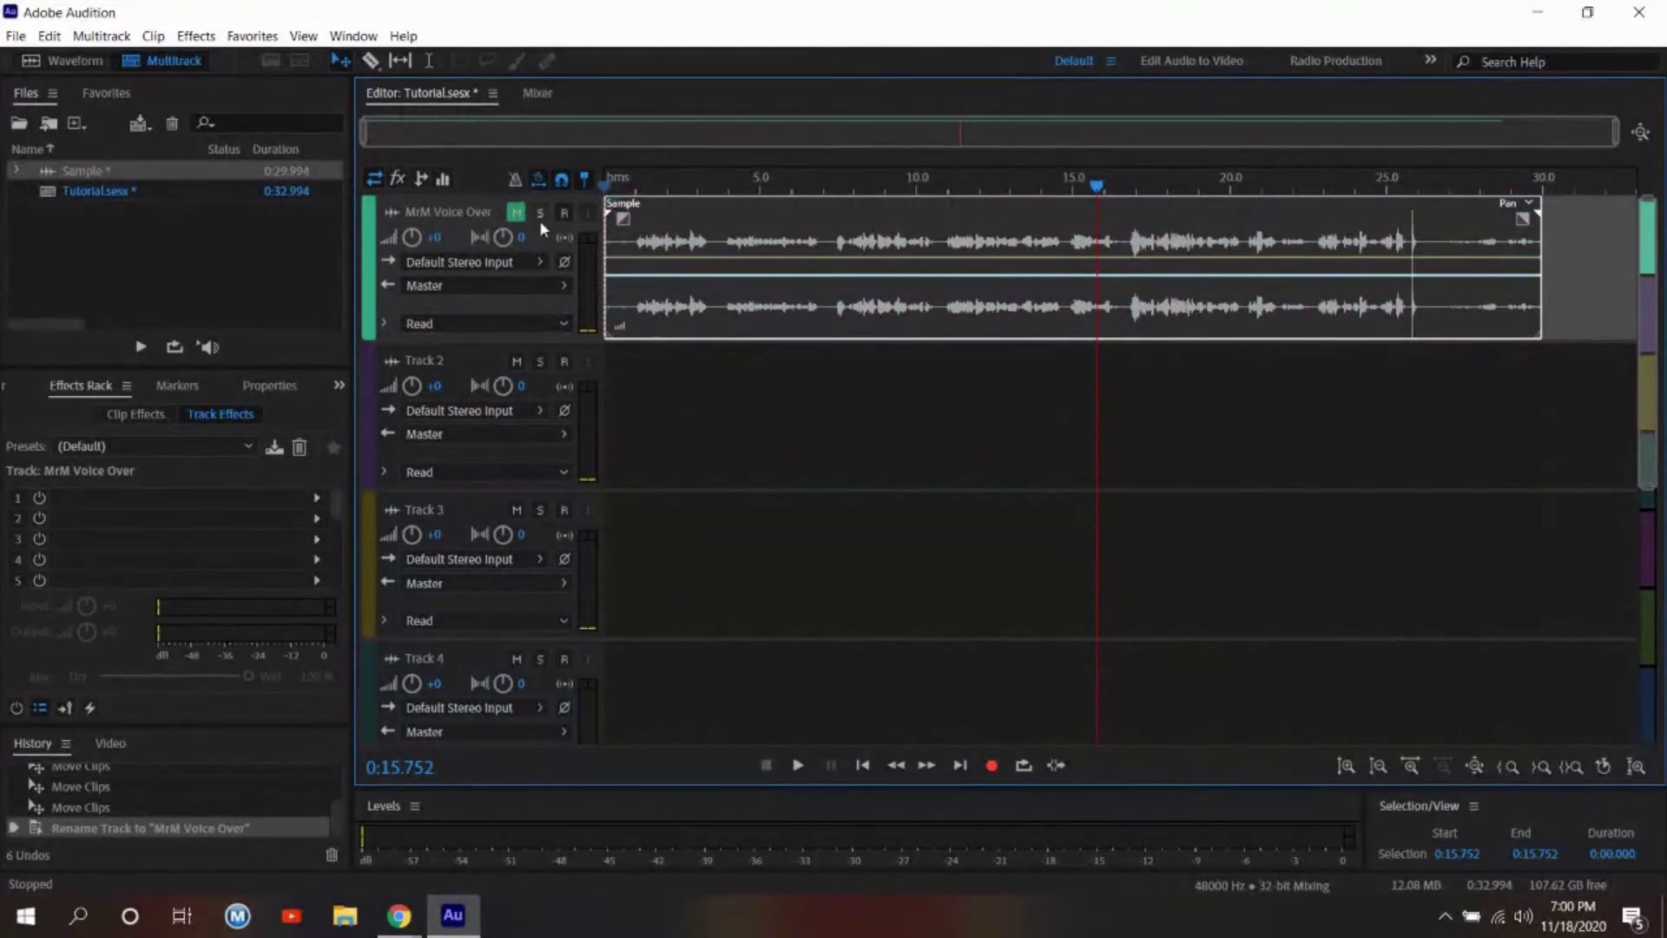
pyautogui.click(537, 217)
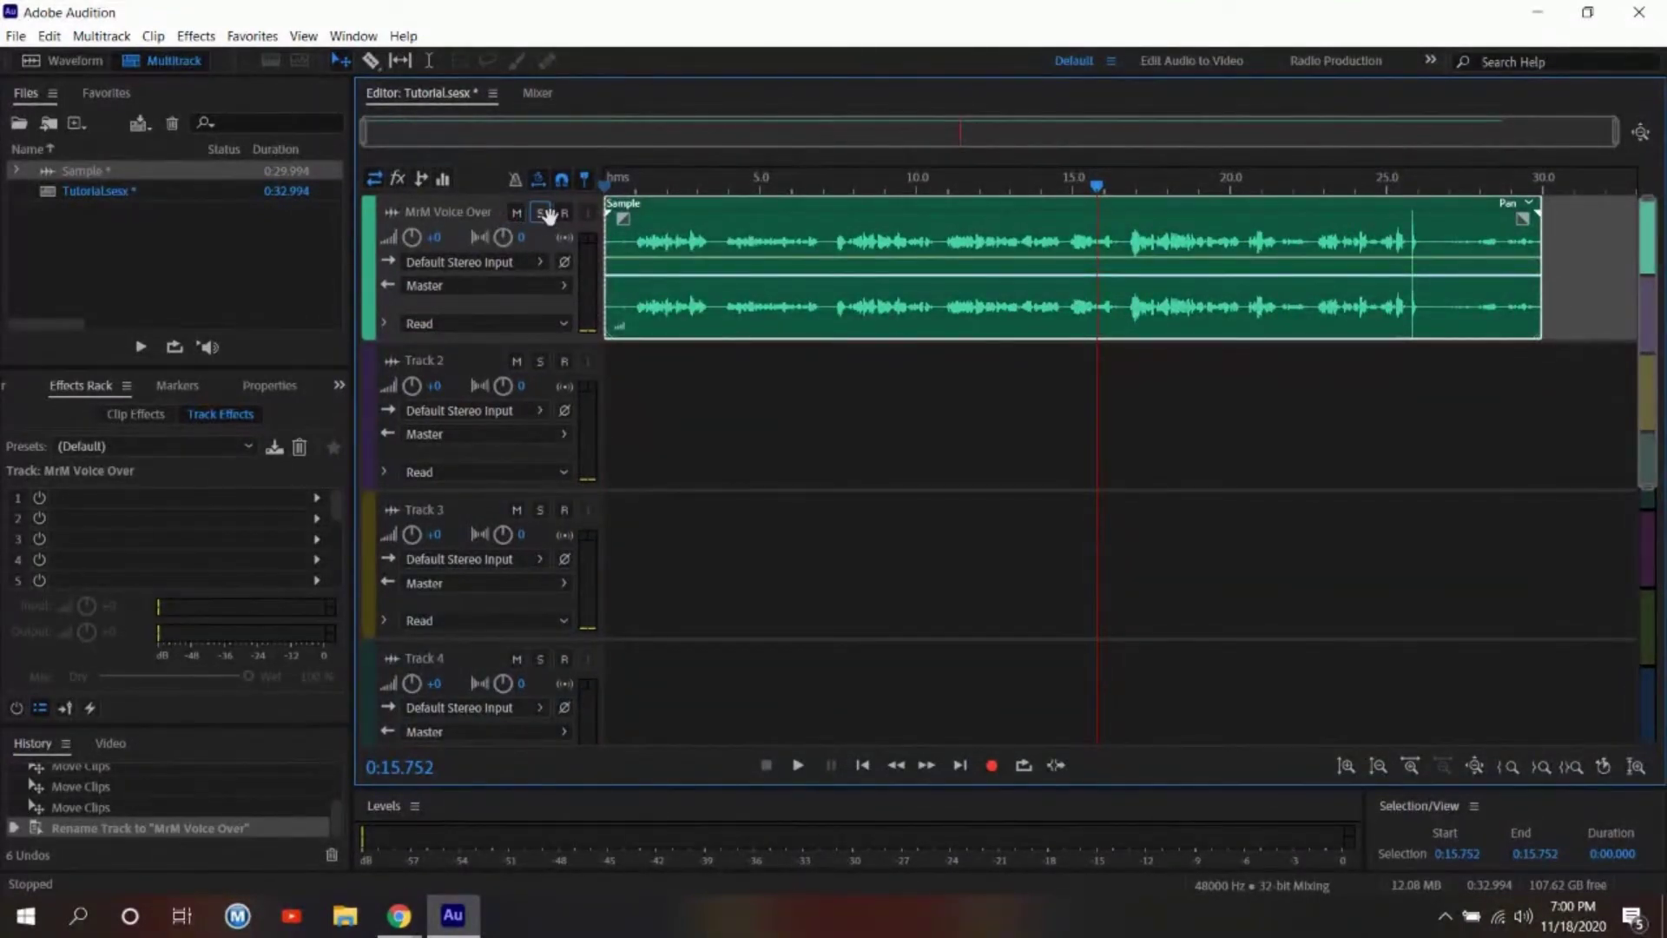
pyautogui.click(563, 217)
pyautogui.click(562, 217)
pyautogui.moveTo(408, 246)
pyautogui.moveTo(503, 243)
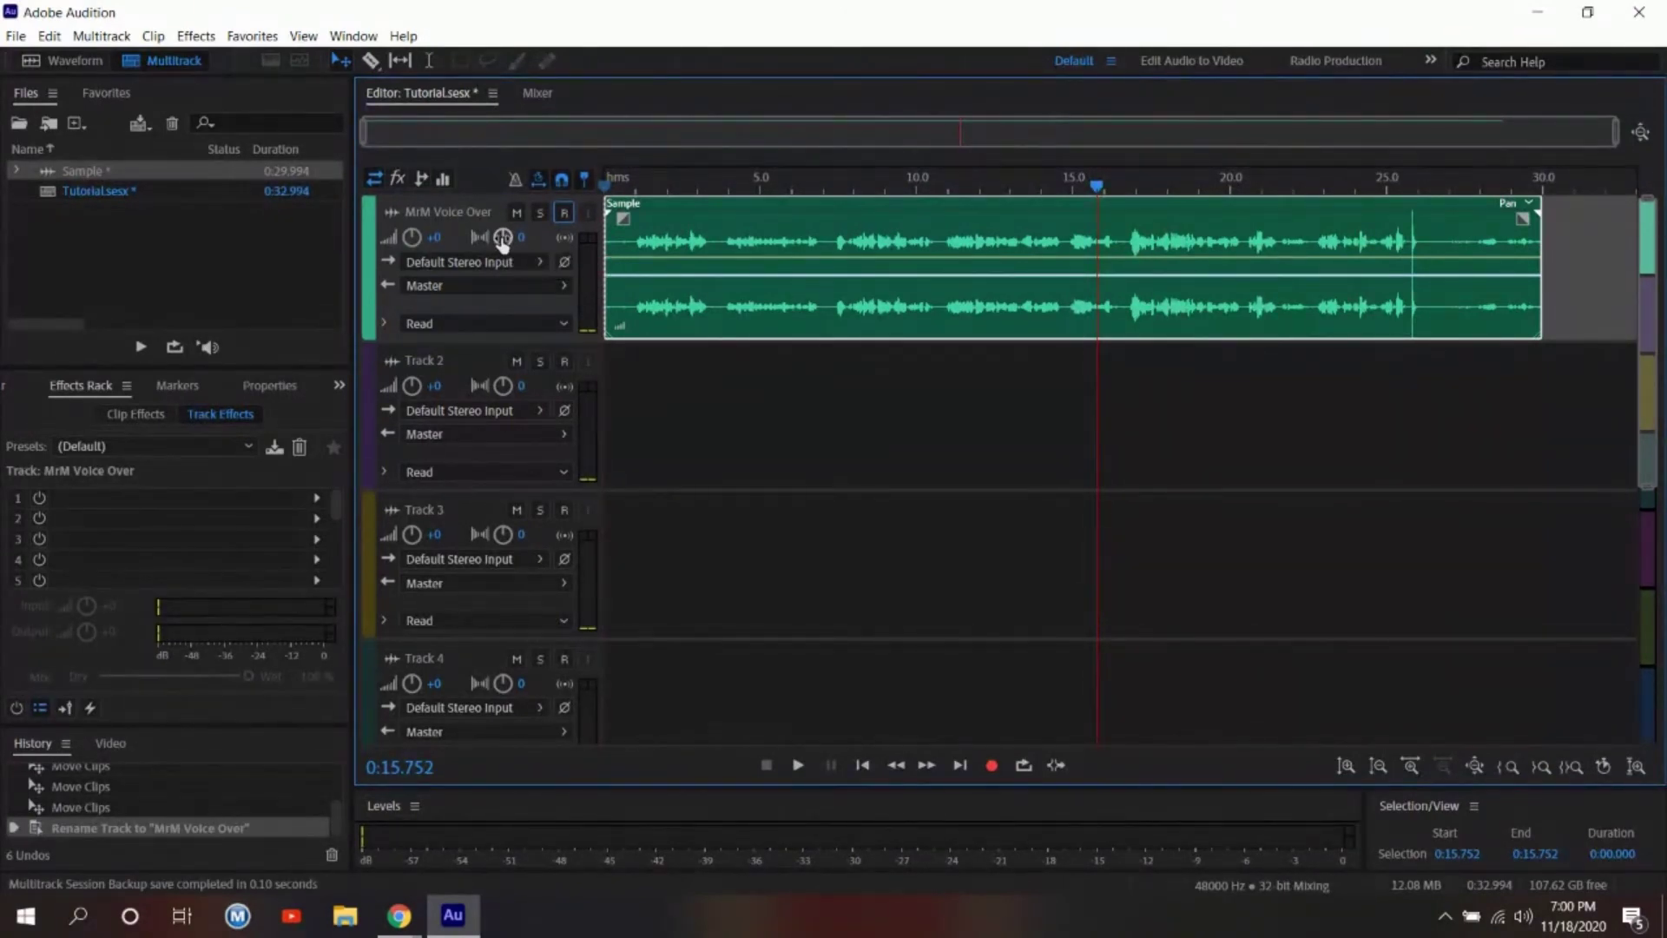
# Try the amplitude and time zoom controls in and out, zoom out fully, and enlarge the session's tracks.
pyautogui.click(112, 196)
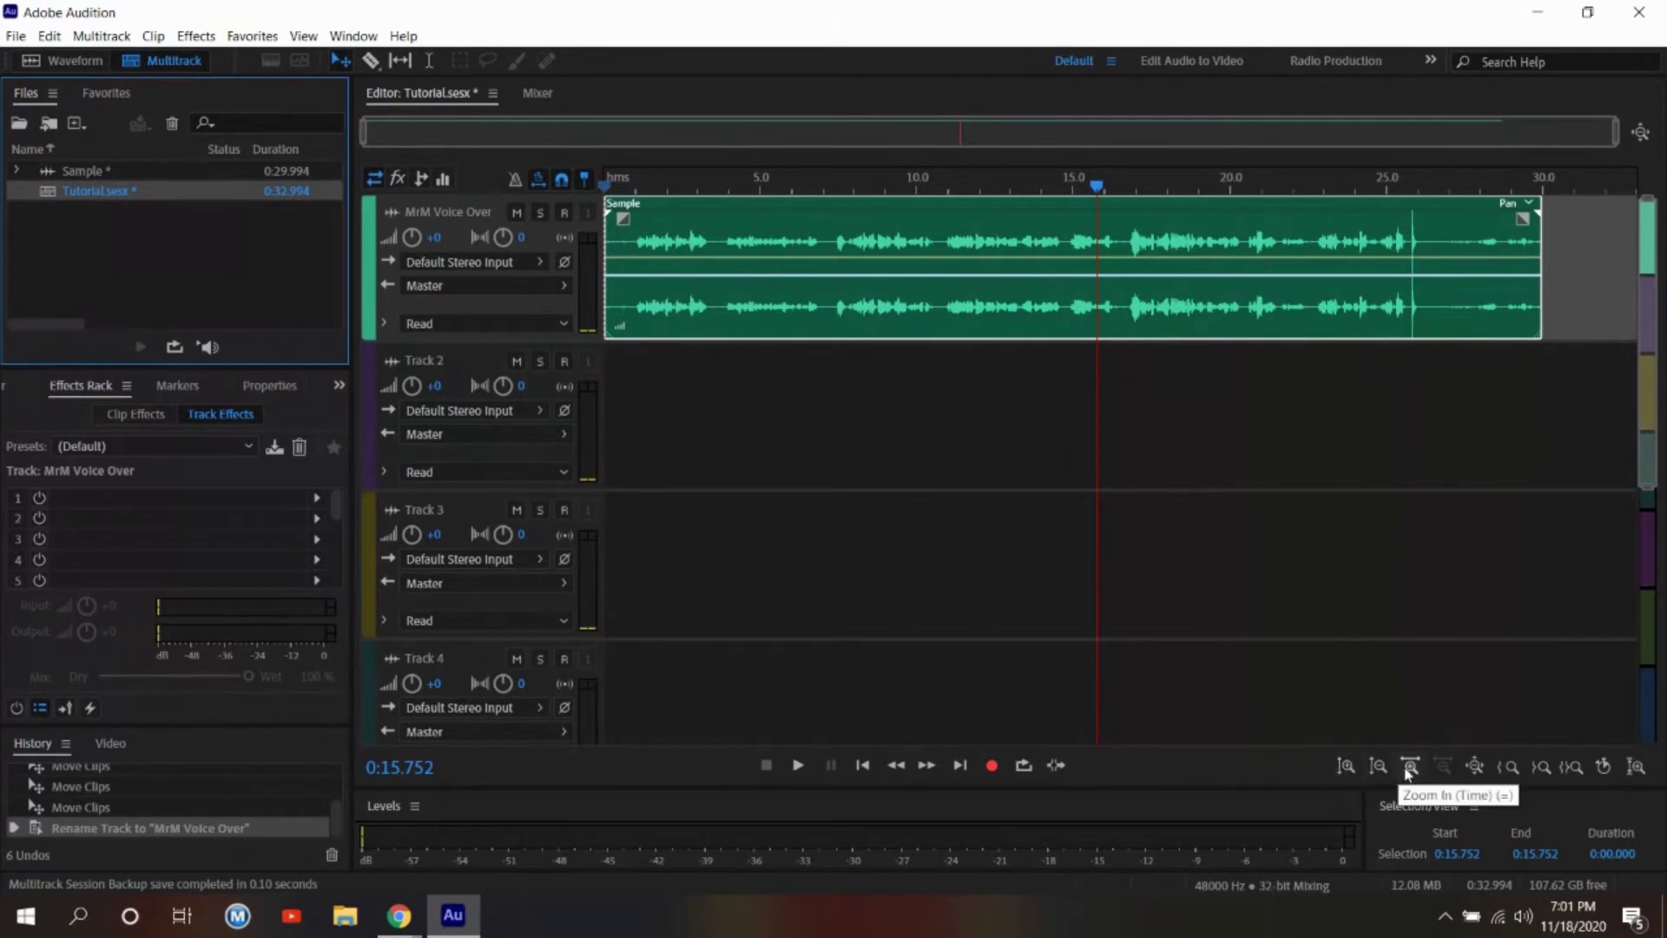
pyautogui.click(1351, 769)
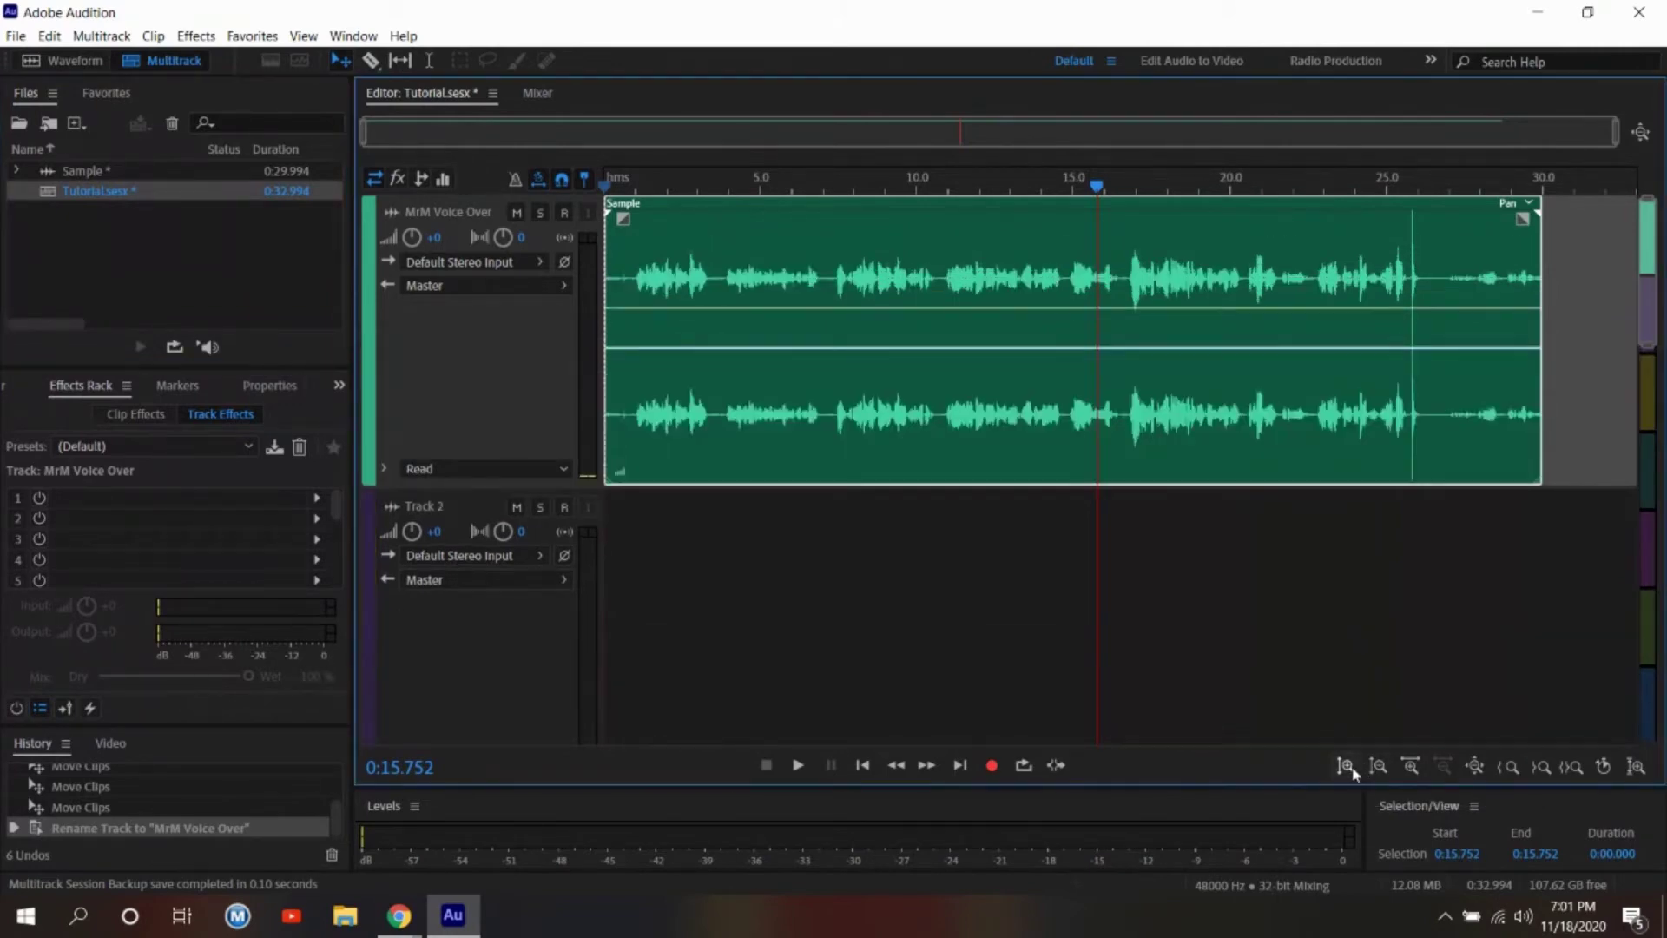
pyautogui.click(1351, 769)
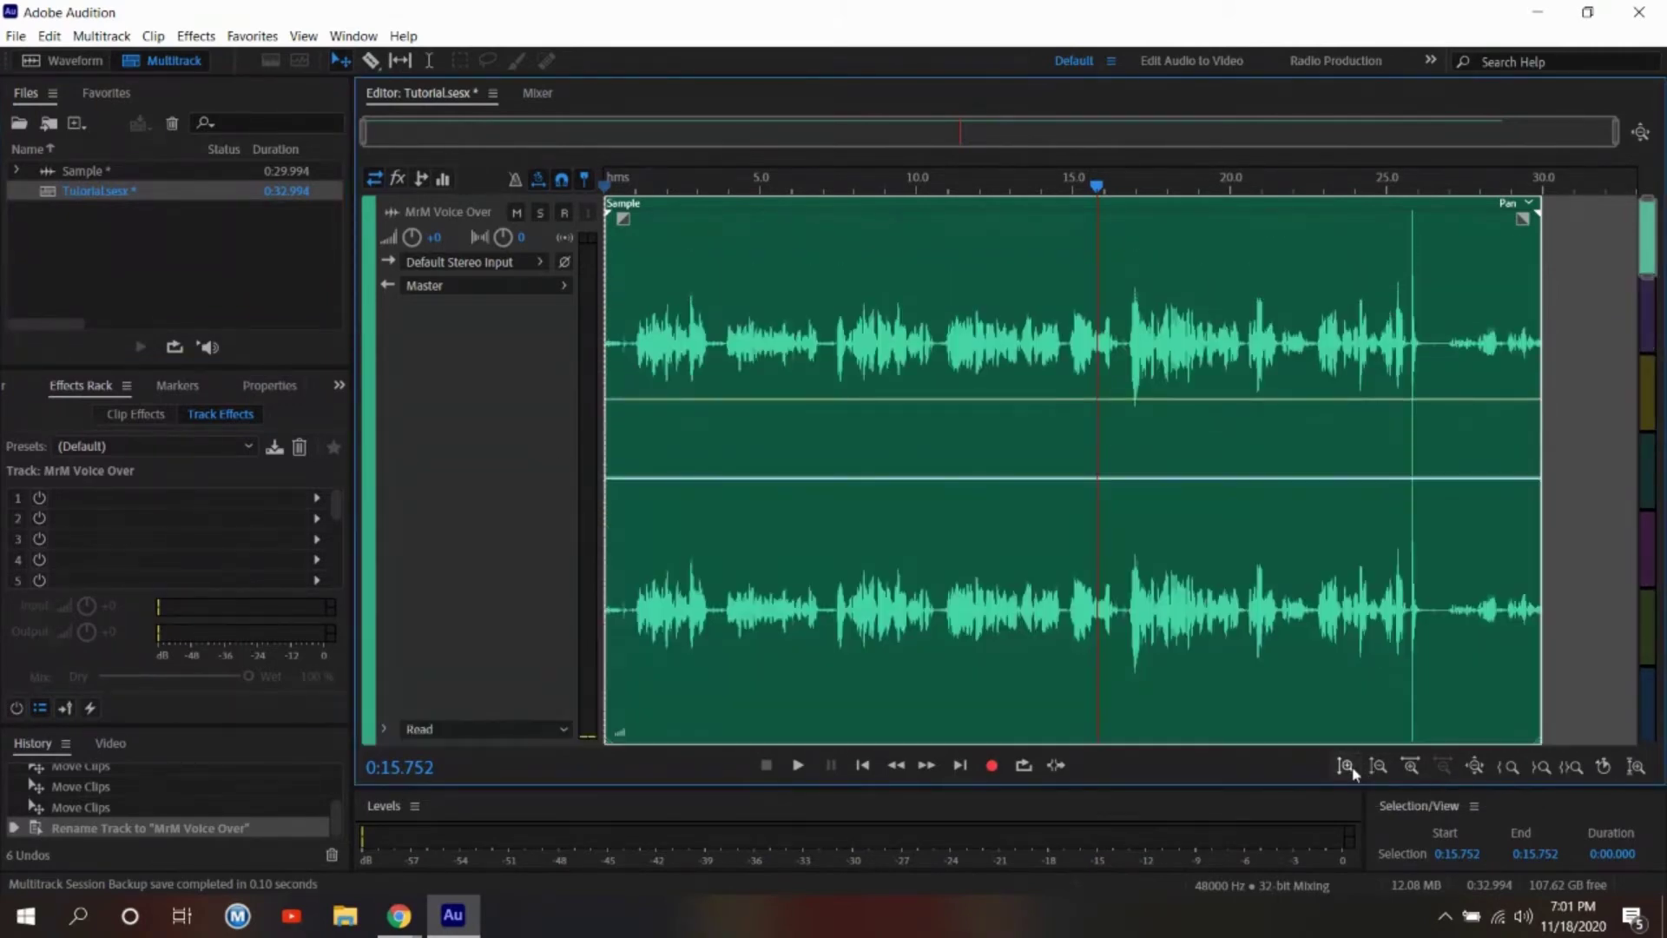
pyautogui.click(1380, 767)
pyautogui.click(1379, 767)
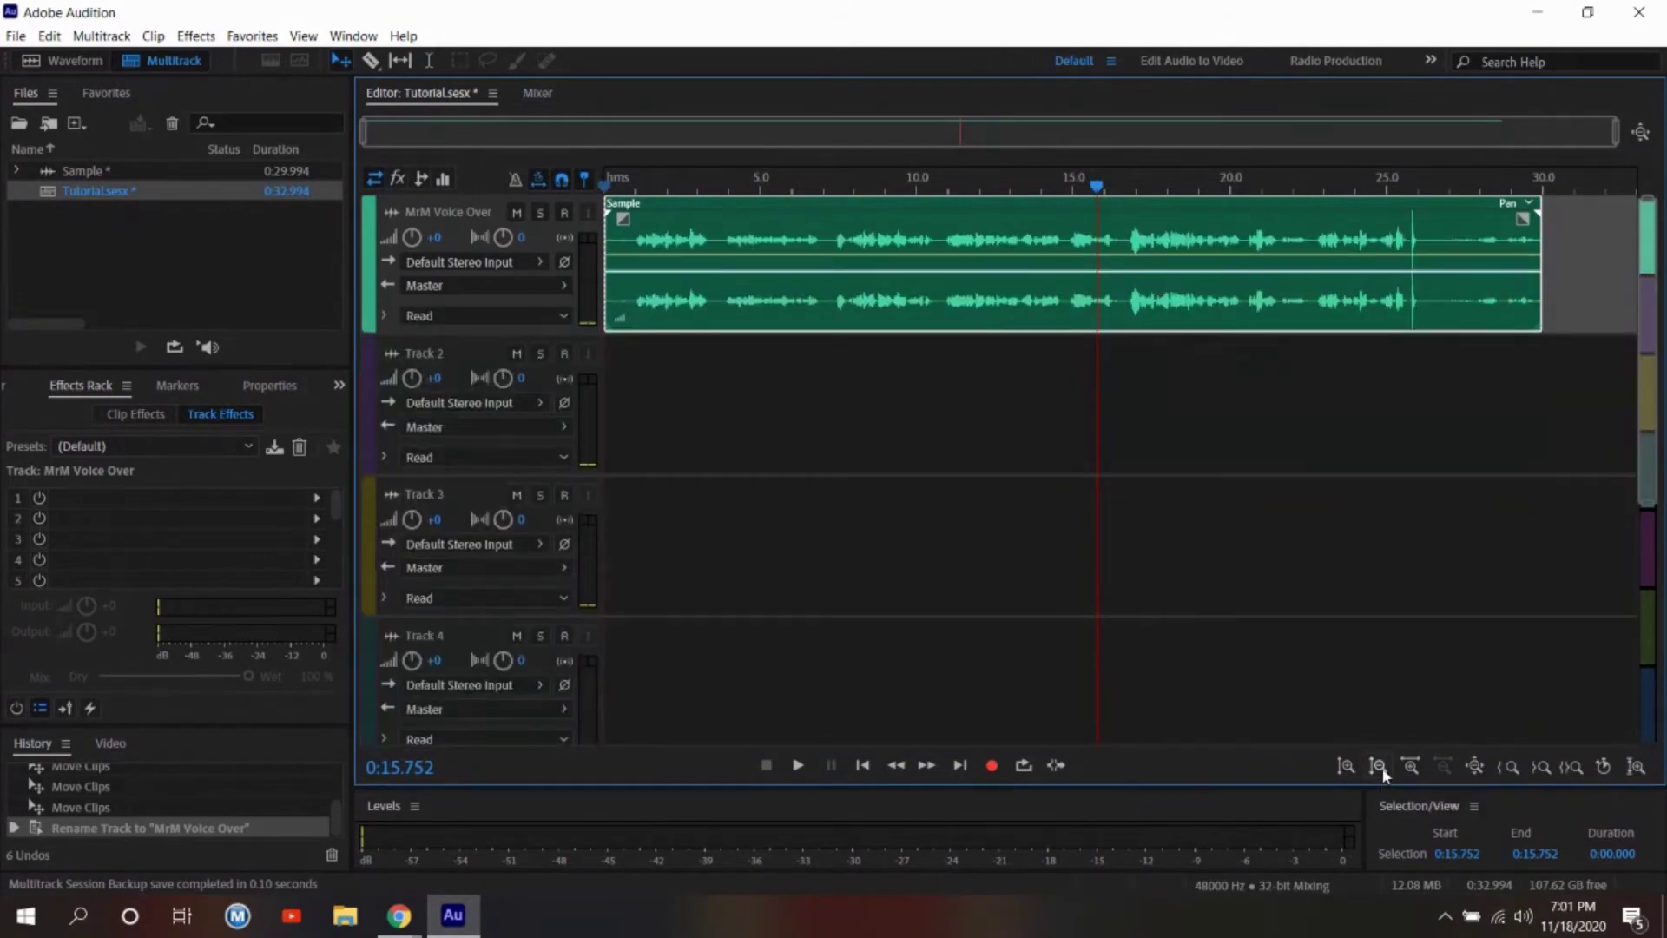
pyautogui.click(1412, 769)
pyautogui.click(1411, 769)
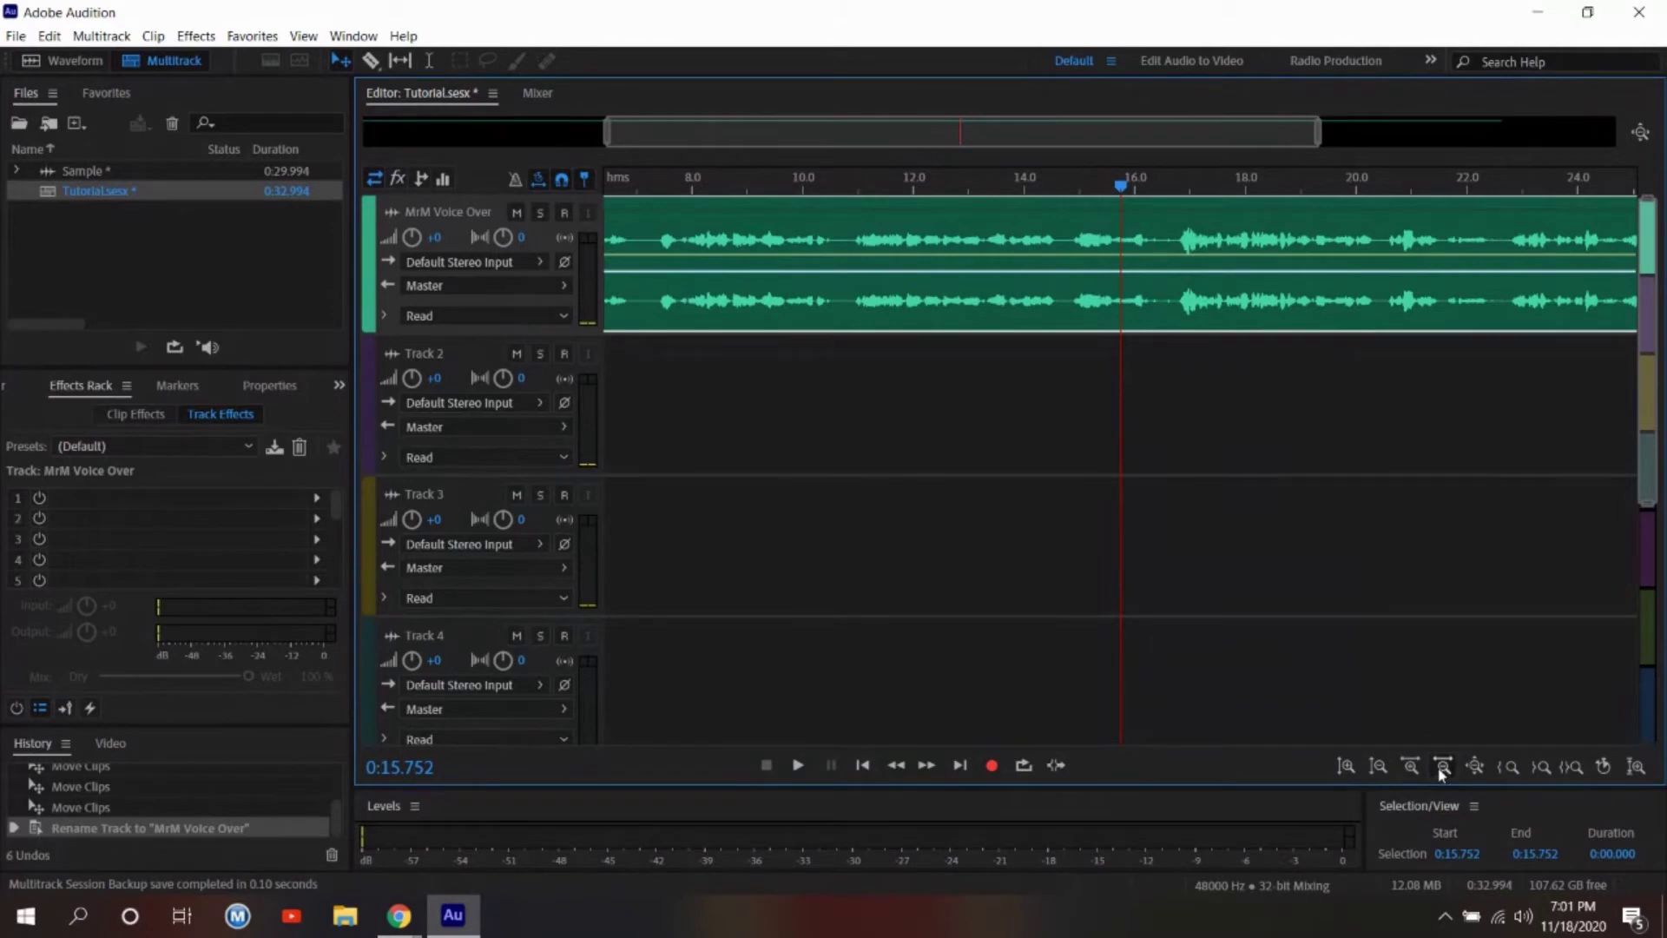
pyautogui.click(1441, 773)
pyautogui.click(1441, 773)
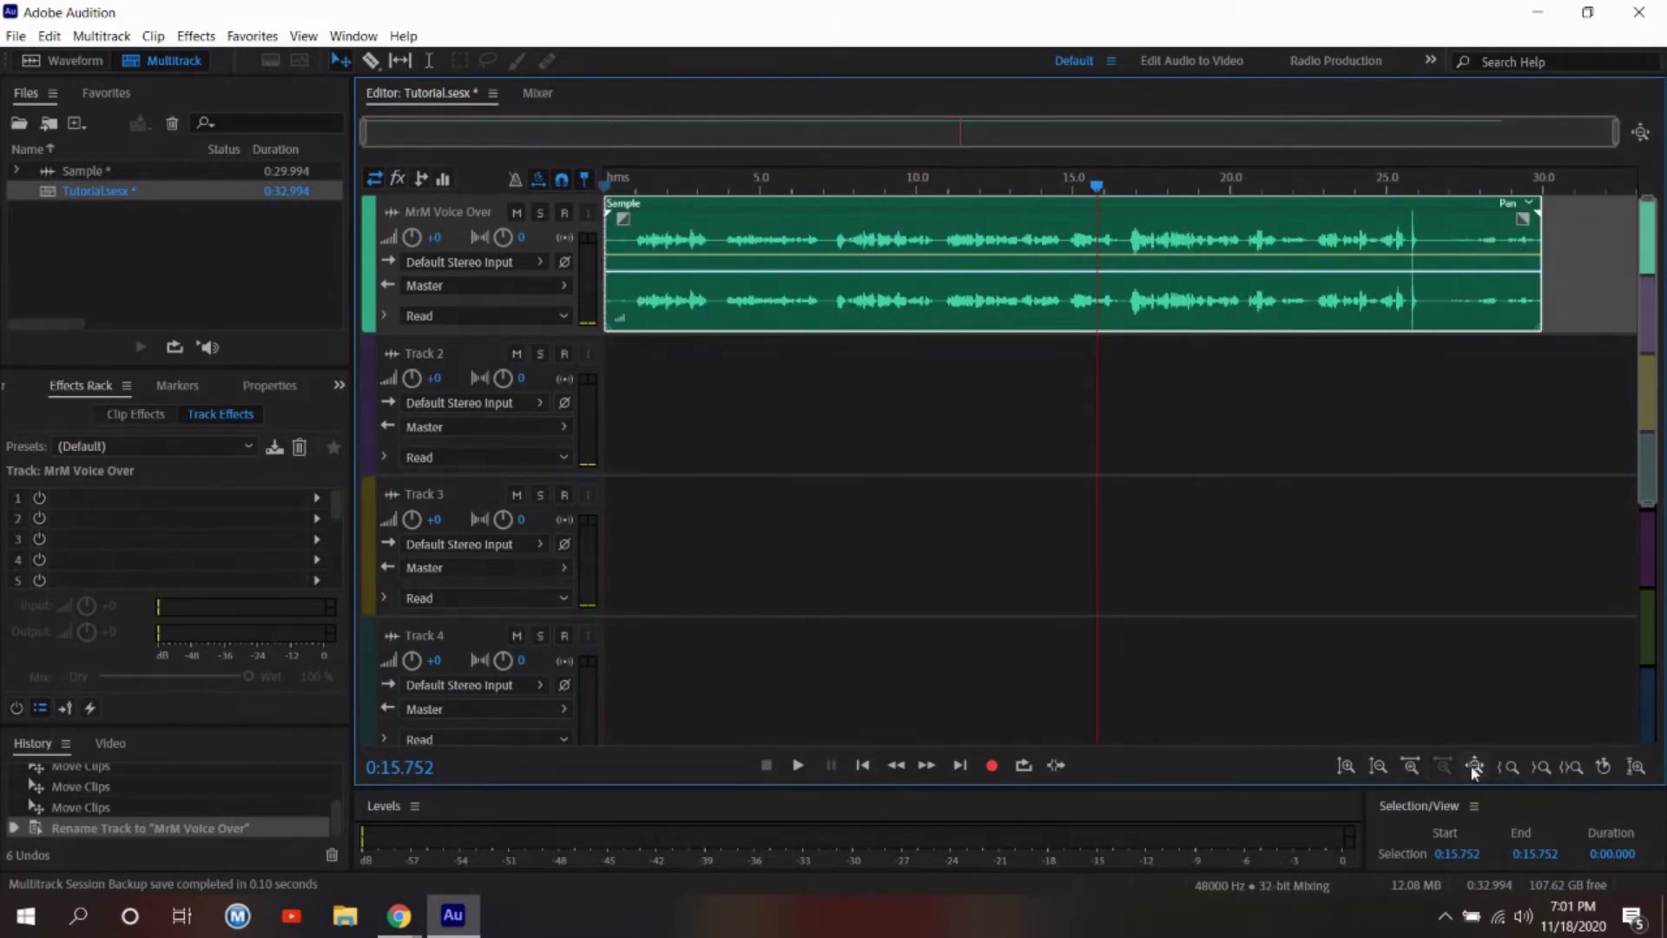
pyautogui.click(1473, 767)
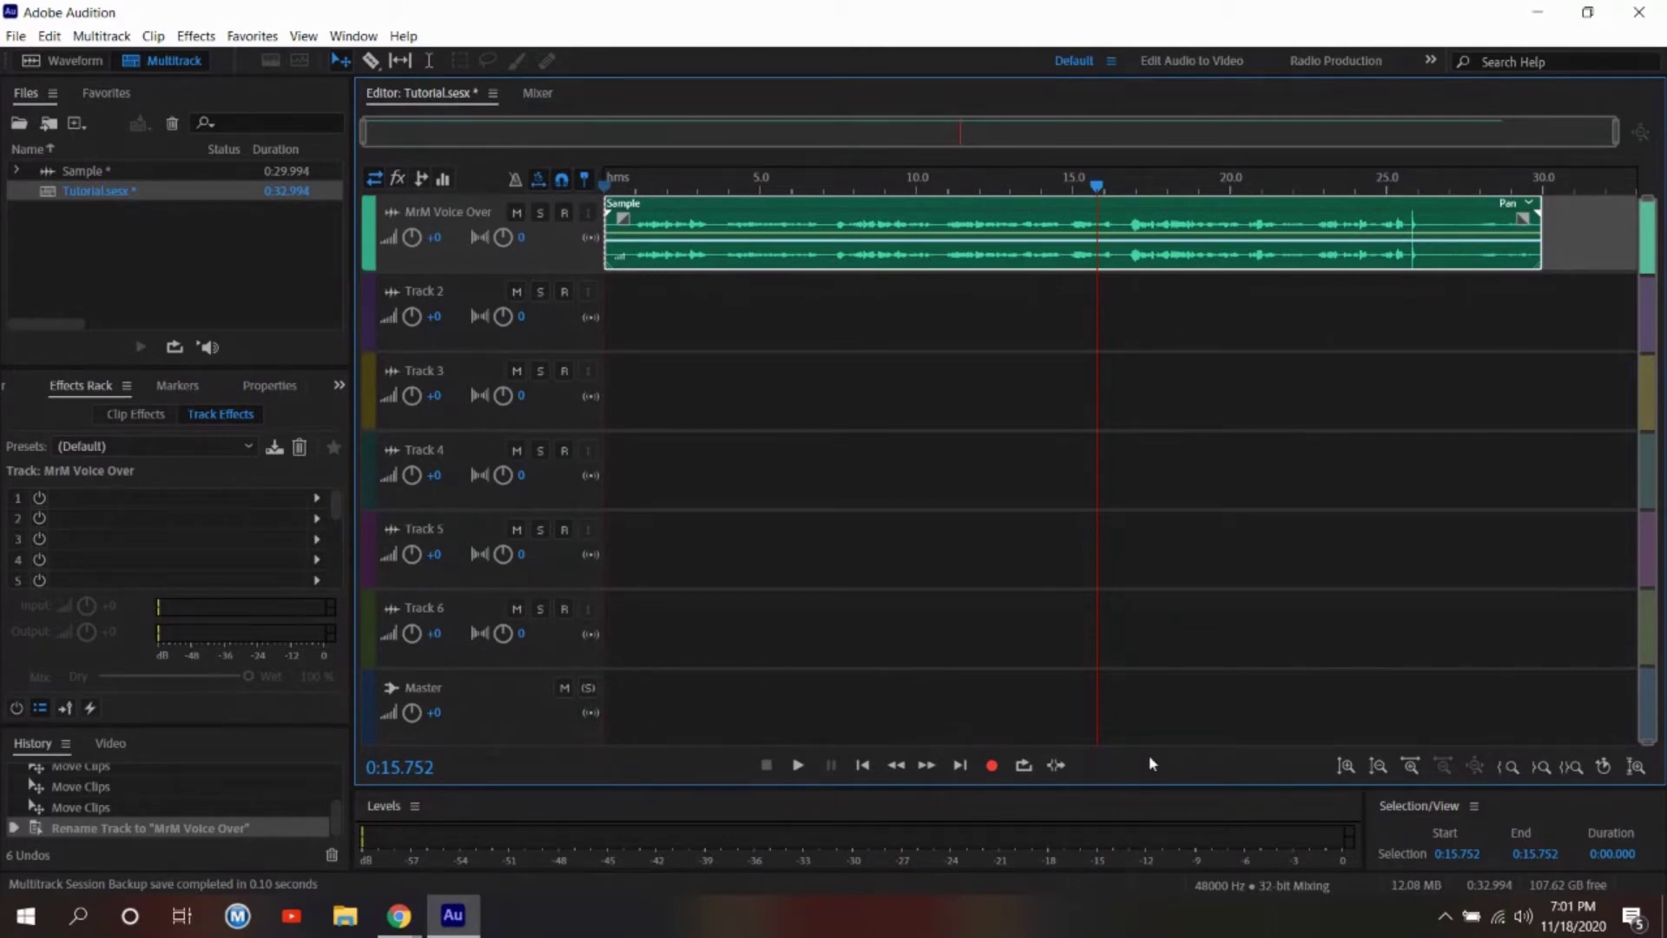
pyautogui.click(1344, 766)
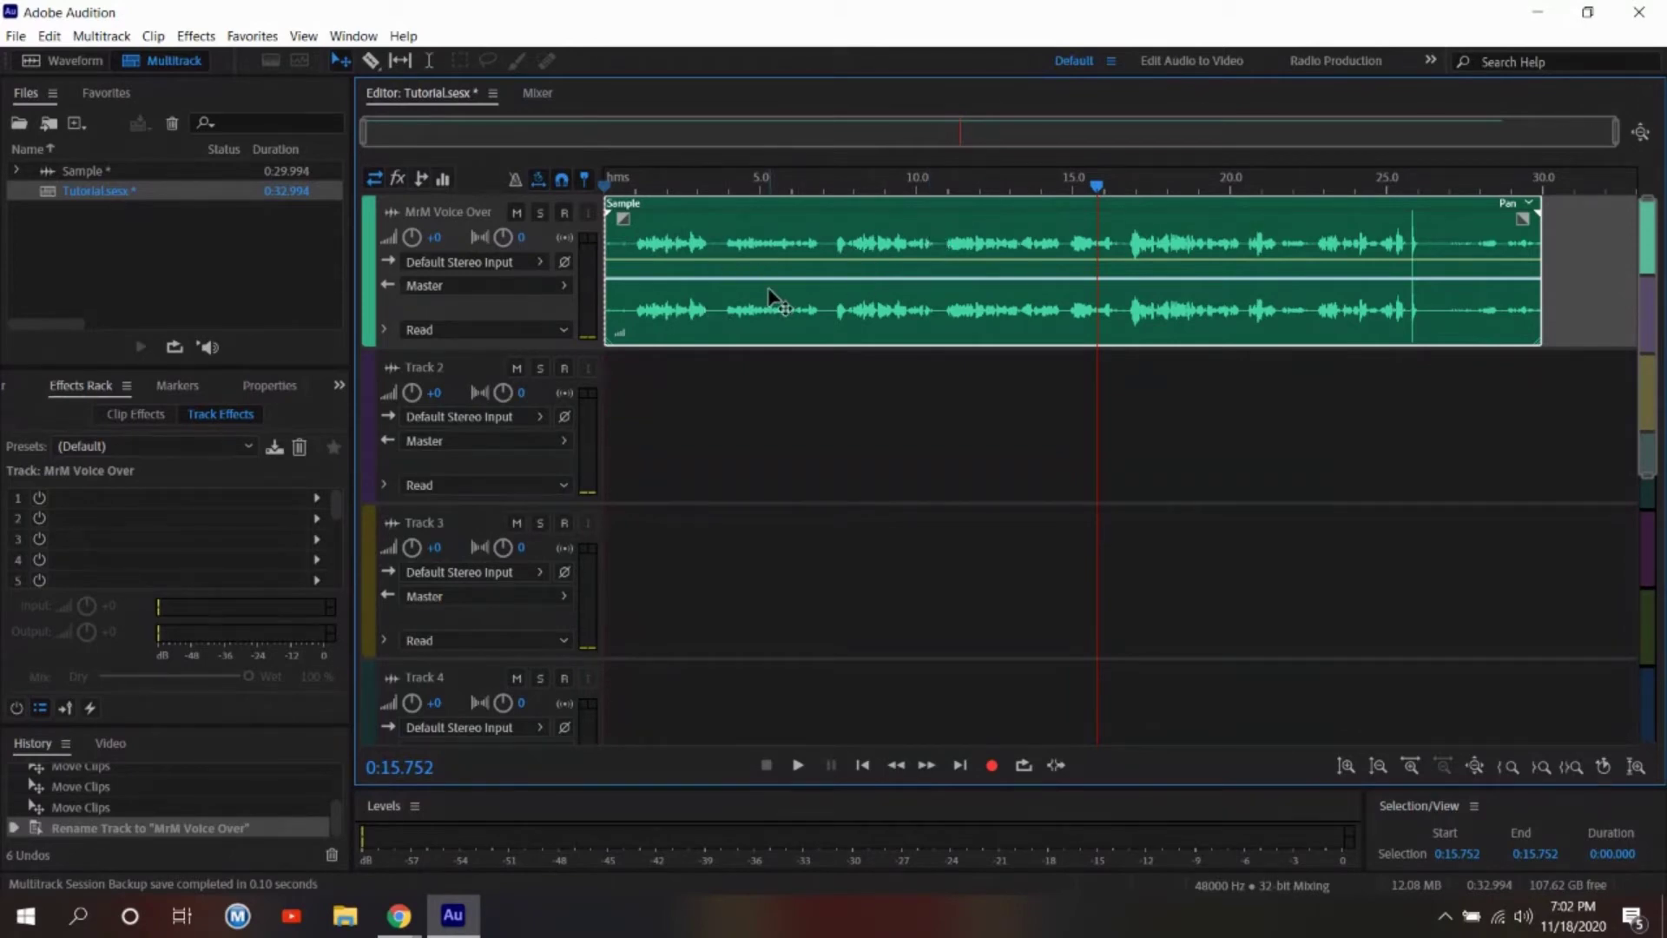
# Play the opening silence of the Sample clip from the session start, and return the playhead to 0:00.000.
pyautogui.moveTo(1095, 182); pyautogui.dragTo(605, 180)
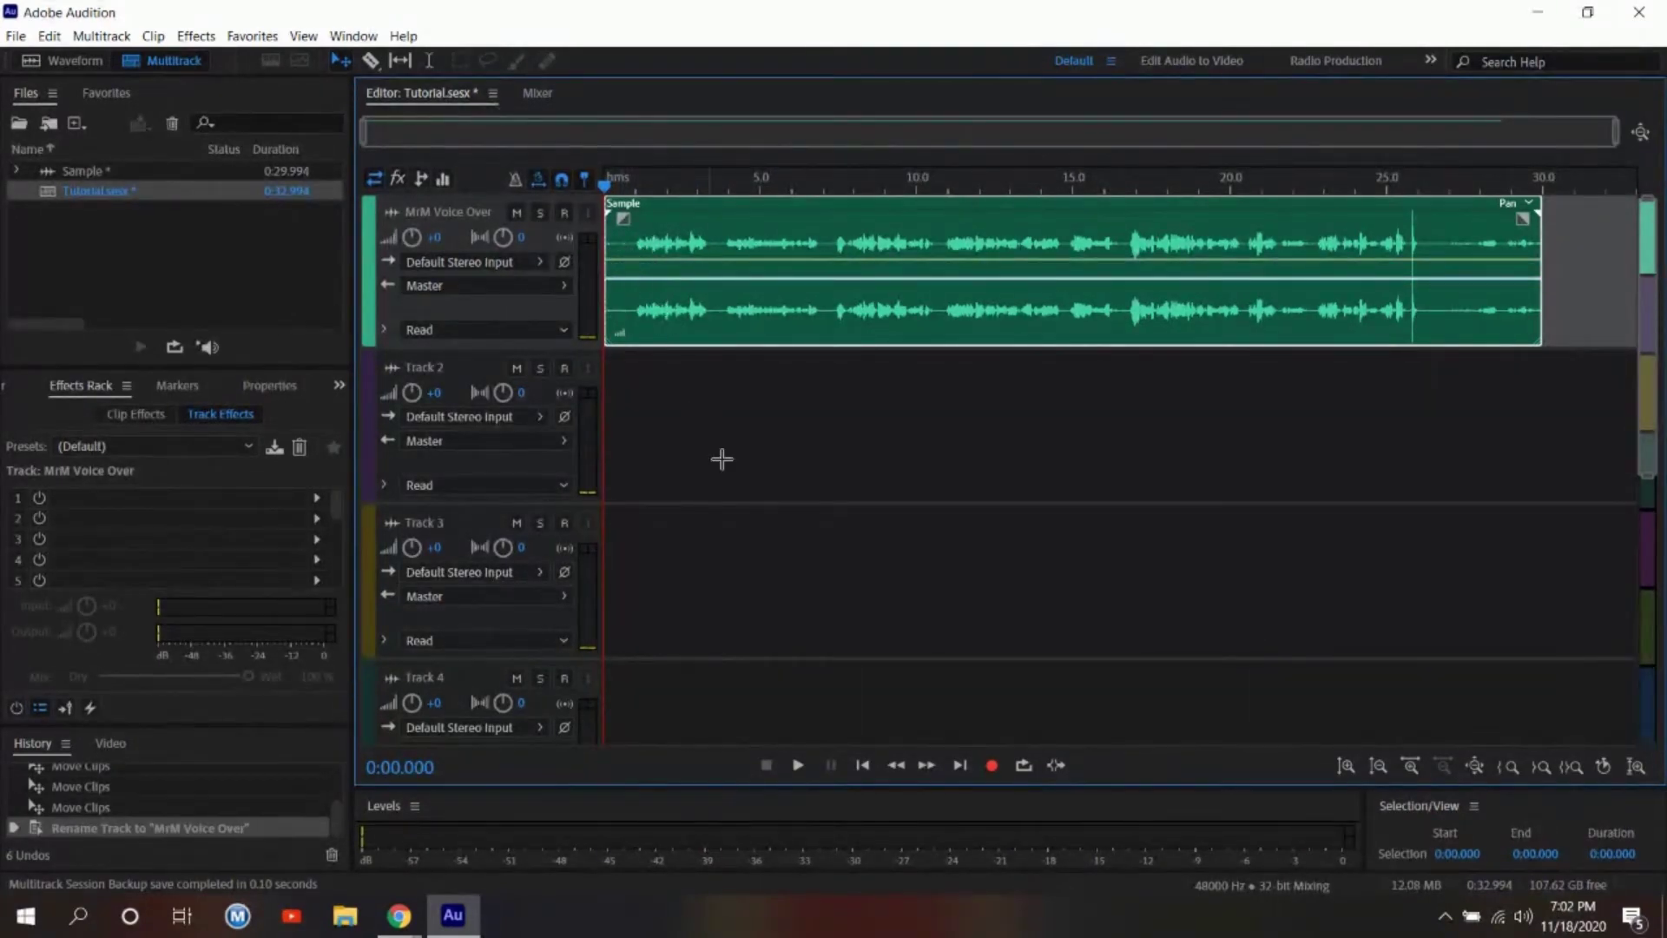
pyautogui.click(797, 765)
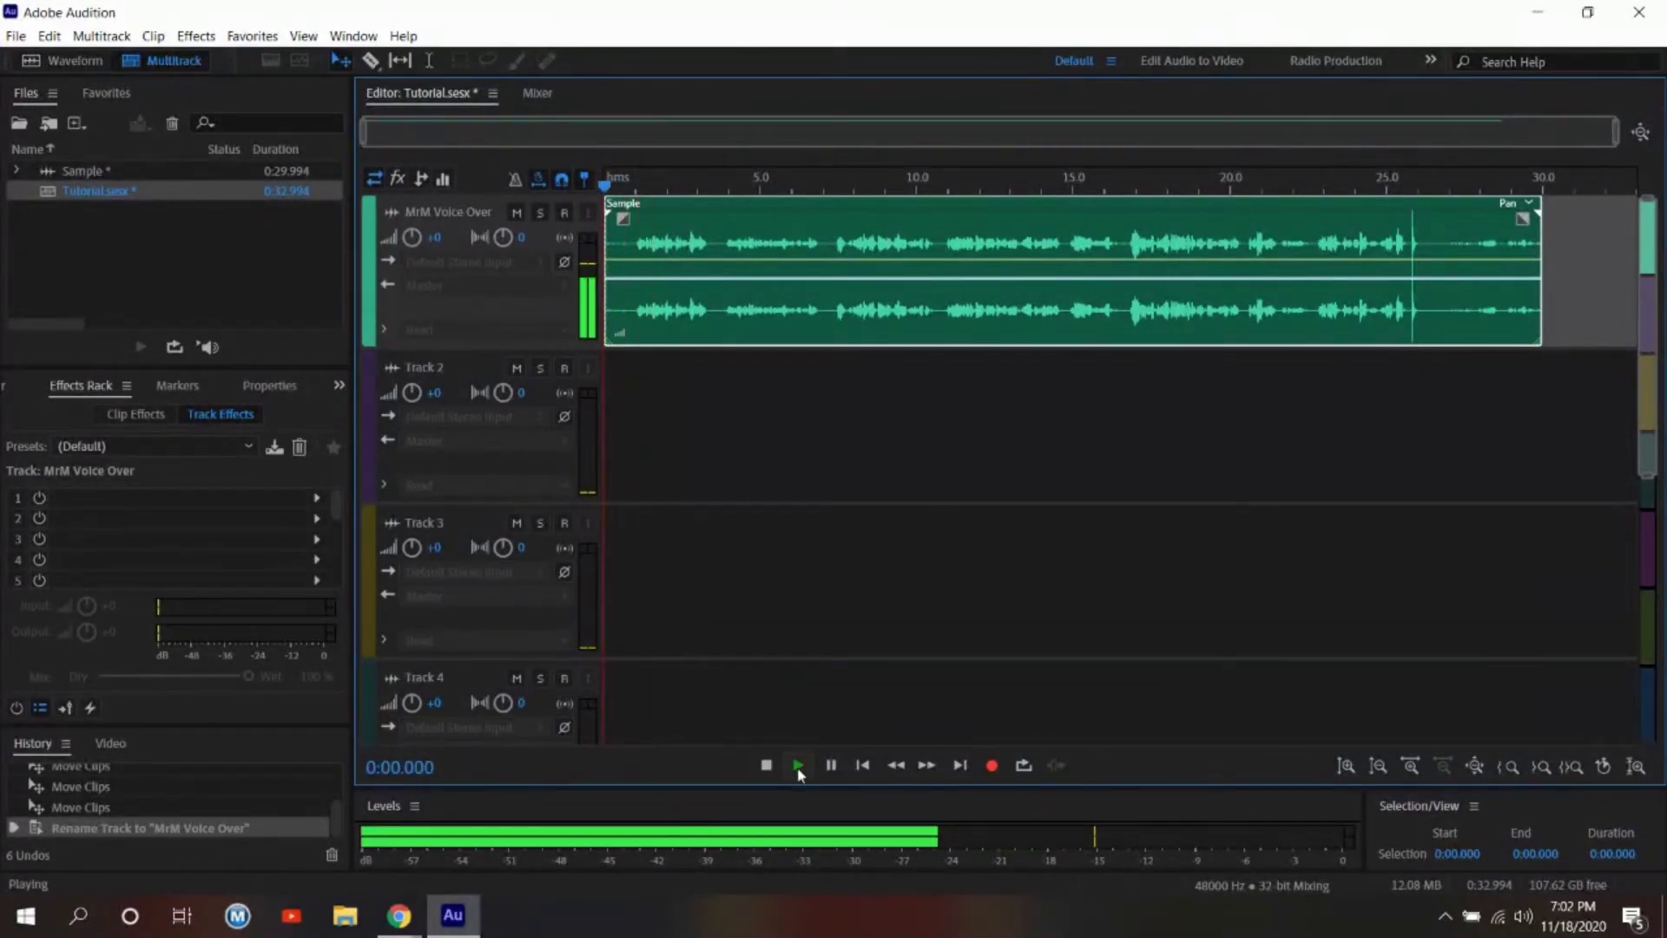
pyautogui.click(766, 765)
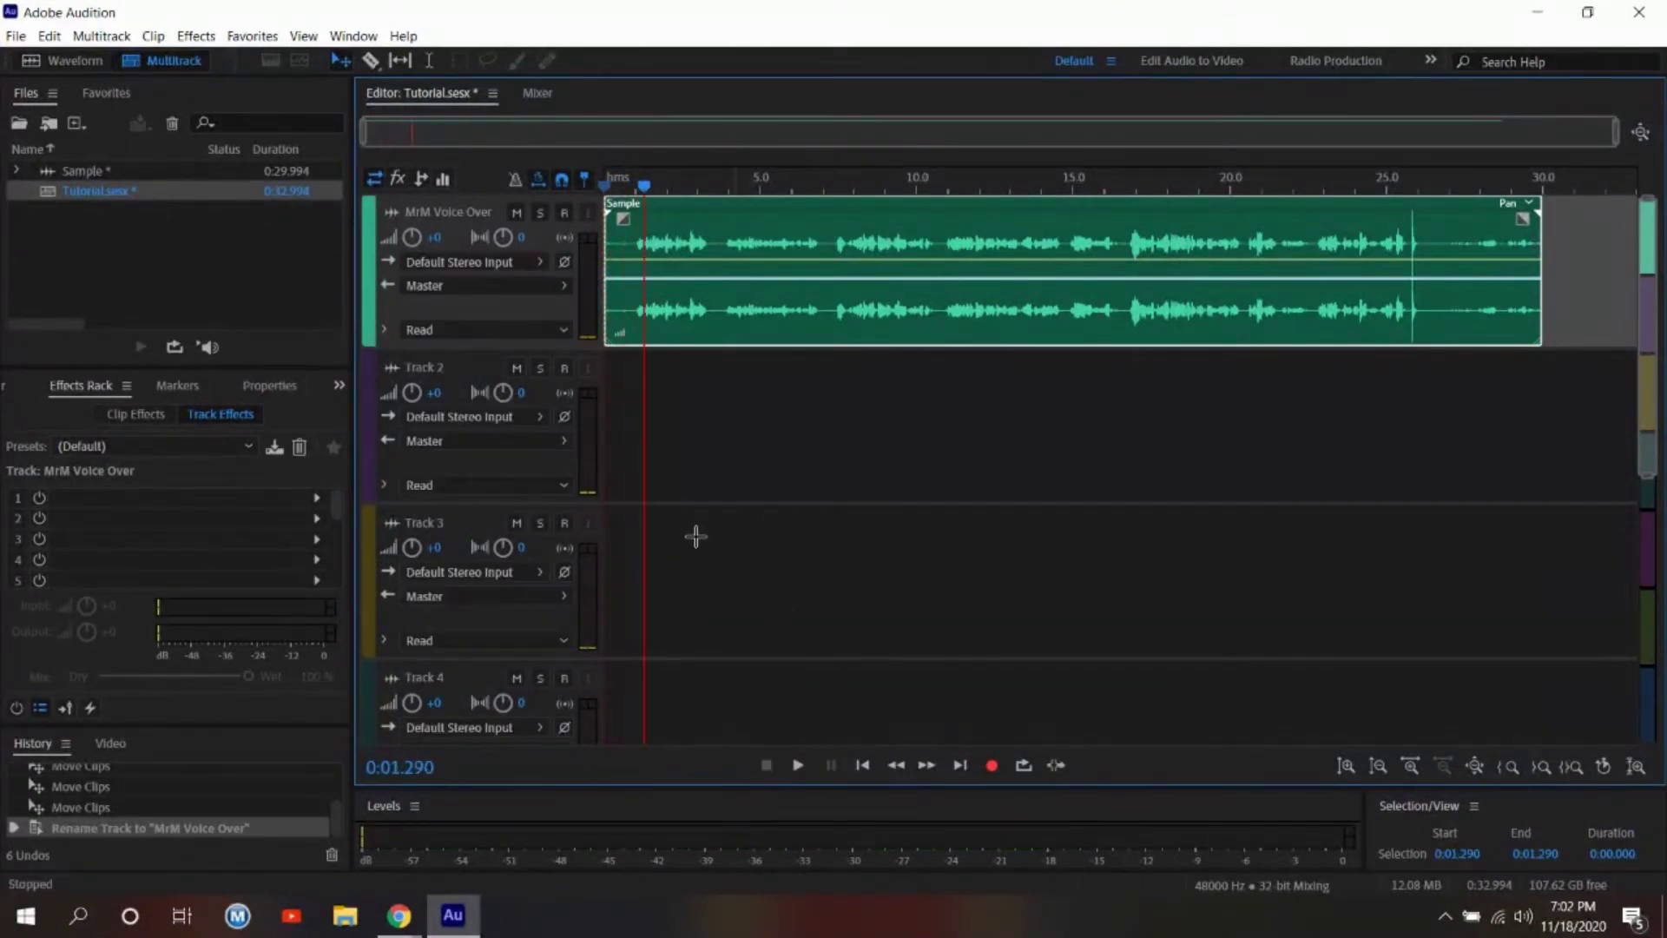
pyautogui.moveTo(643, 186); pyautogui.dragTo(603, 178)
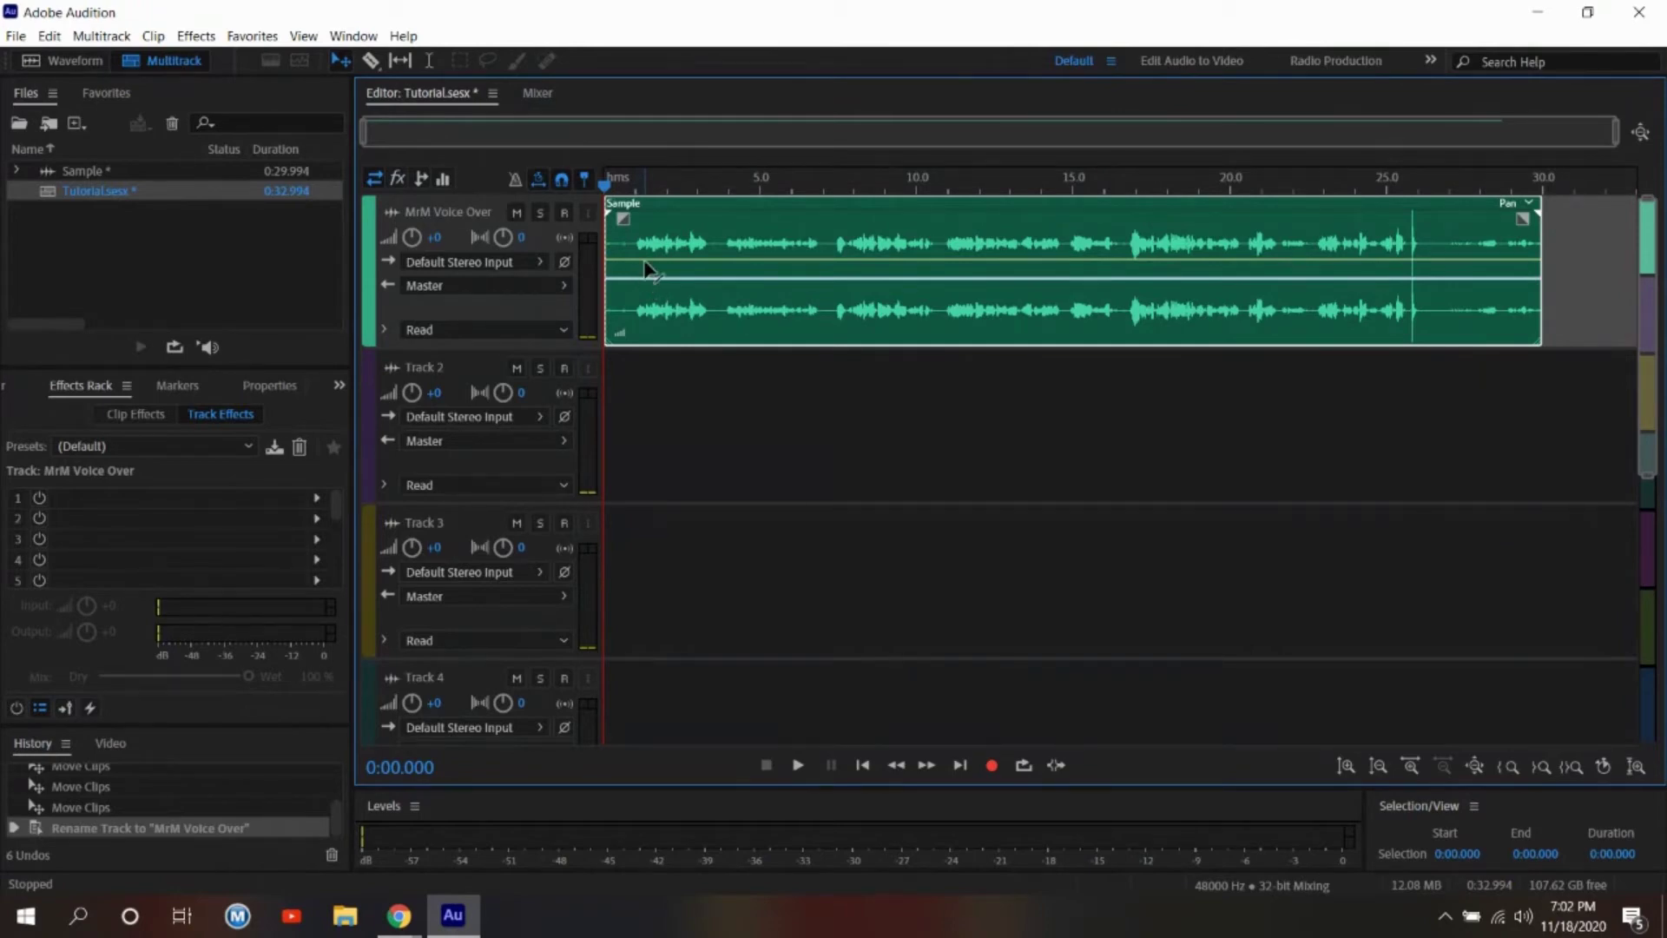
# Open the Sample clip in the waveform editor and delete its first 0.963 seconds, accepting the change to the referenced file.
pyautogui.doubleClick(734, 235)
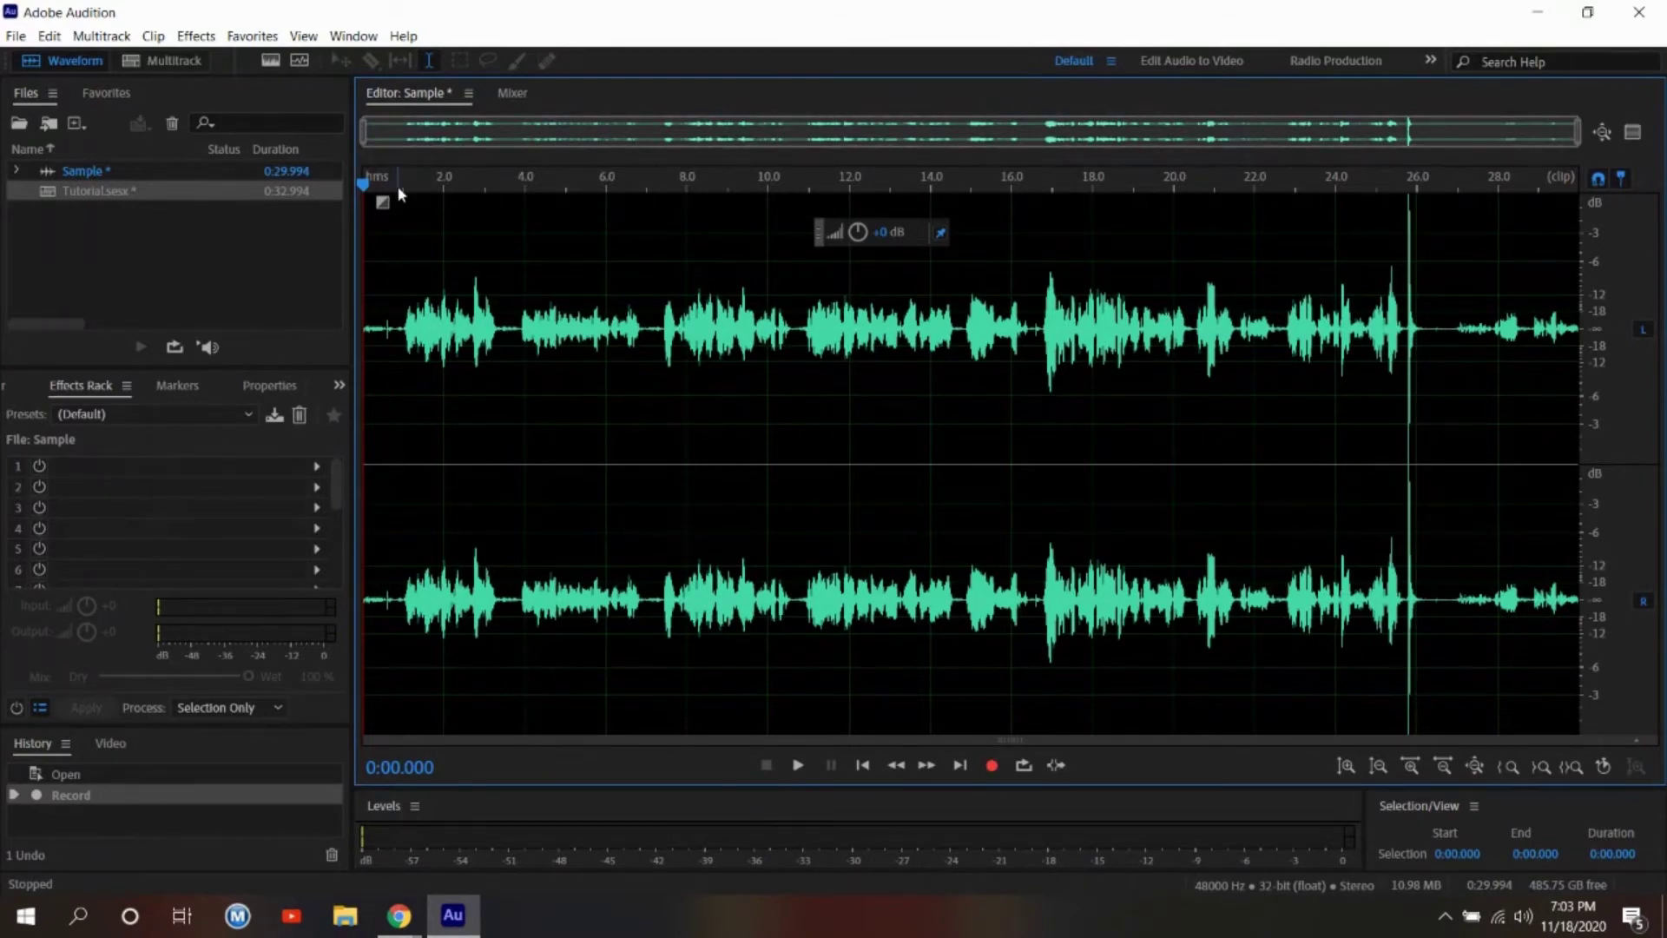
pyautogui.click(405, 457)
pyautogui.click(402, 465)
pyautogui.moveTo(402, 465); pyautogui.dragTo(349, 455)
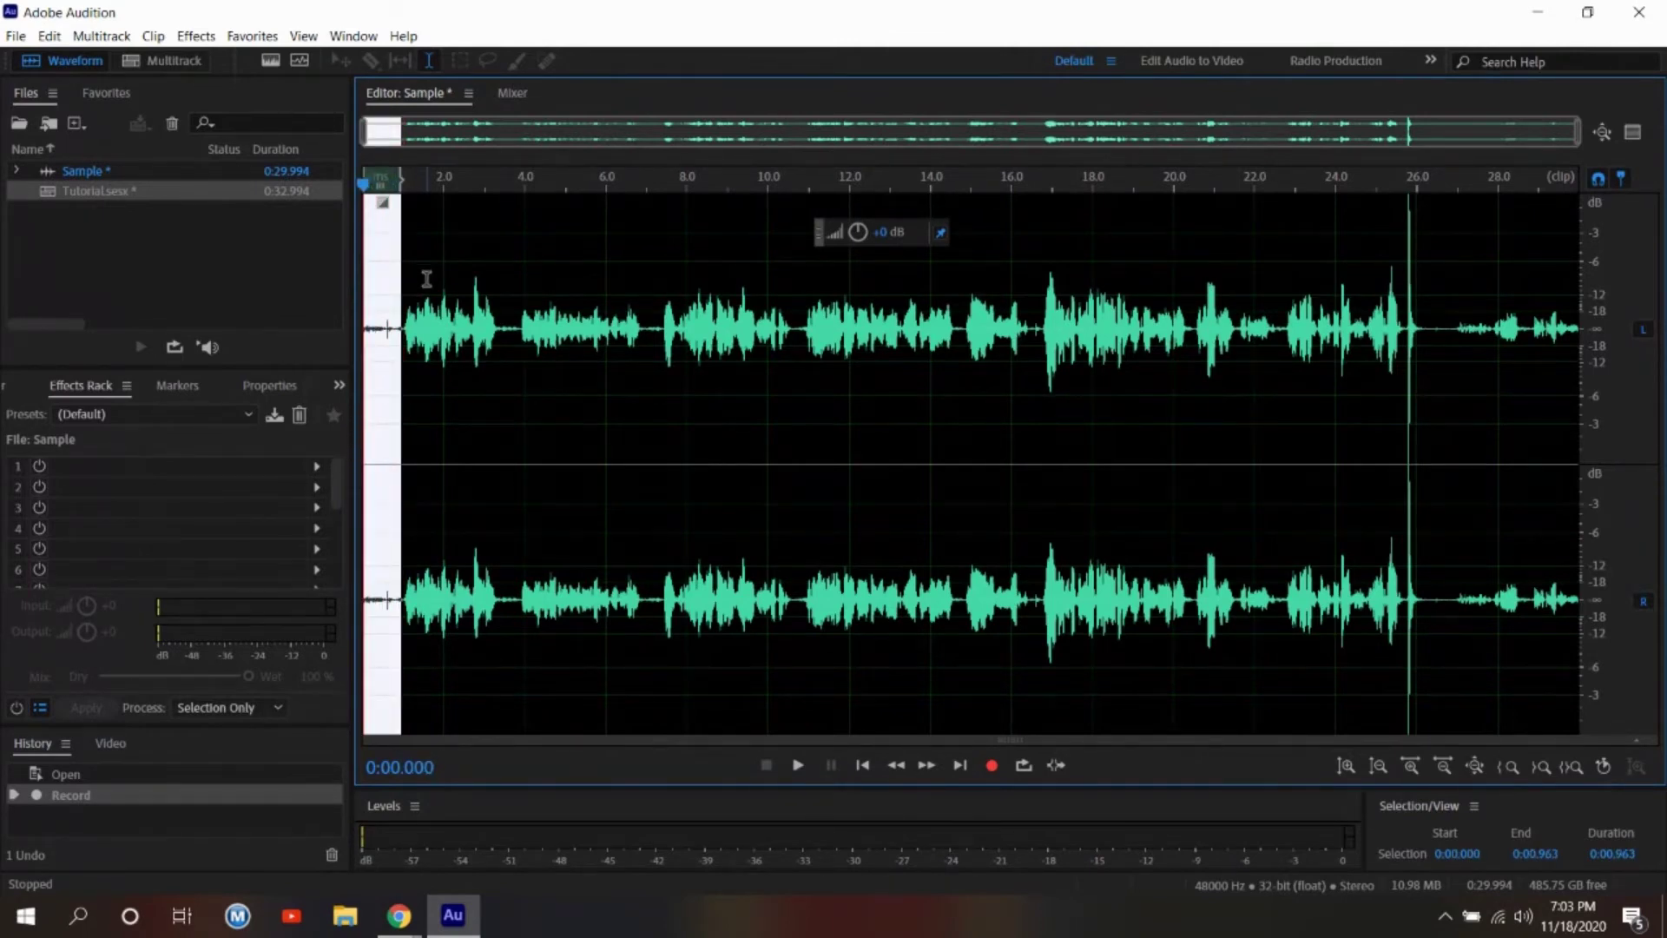
pyautogui.press('Delete')
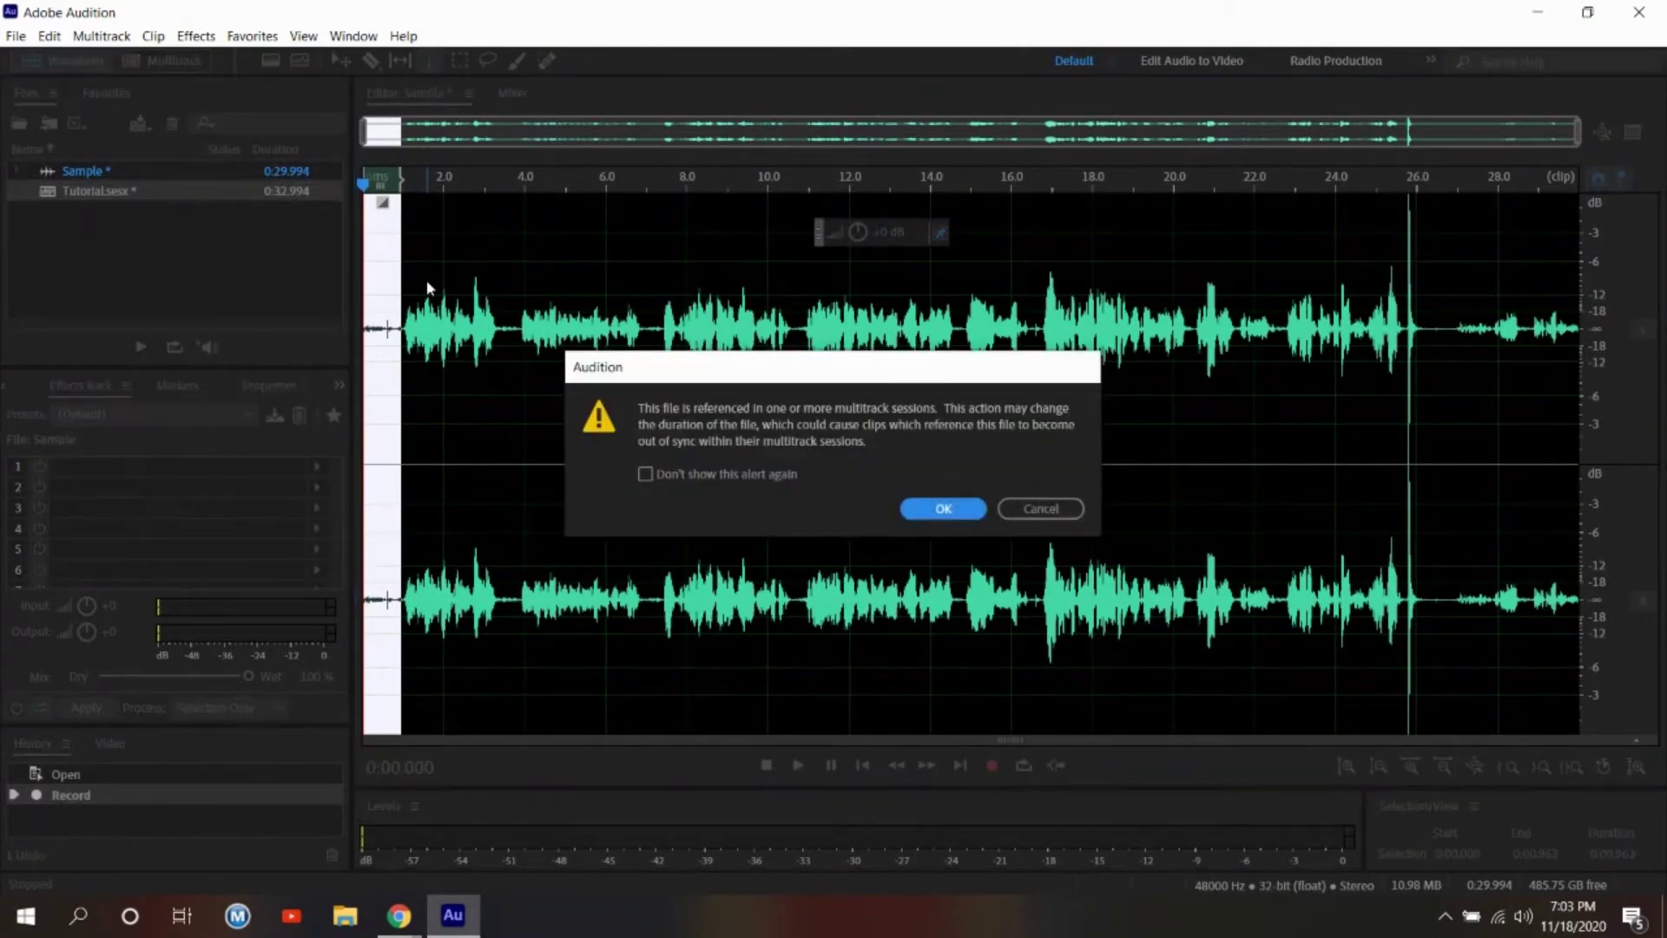
pyautogui.click(928, 511)
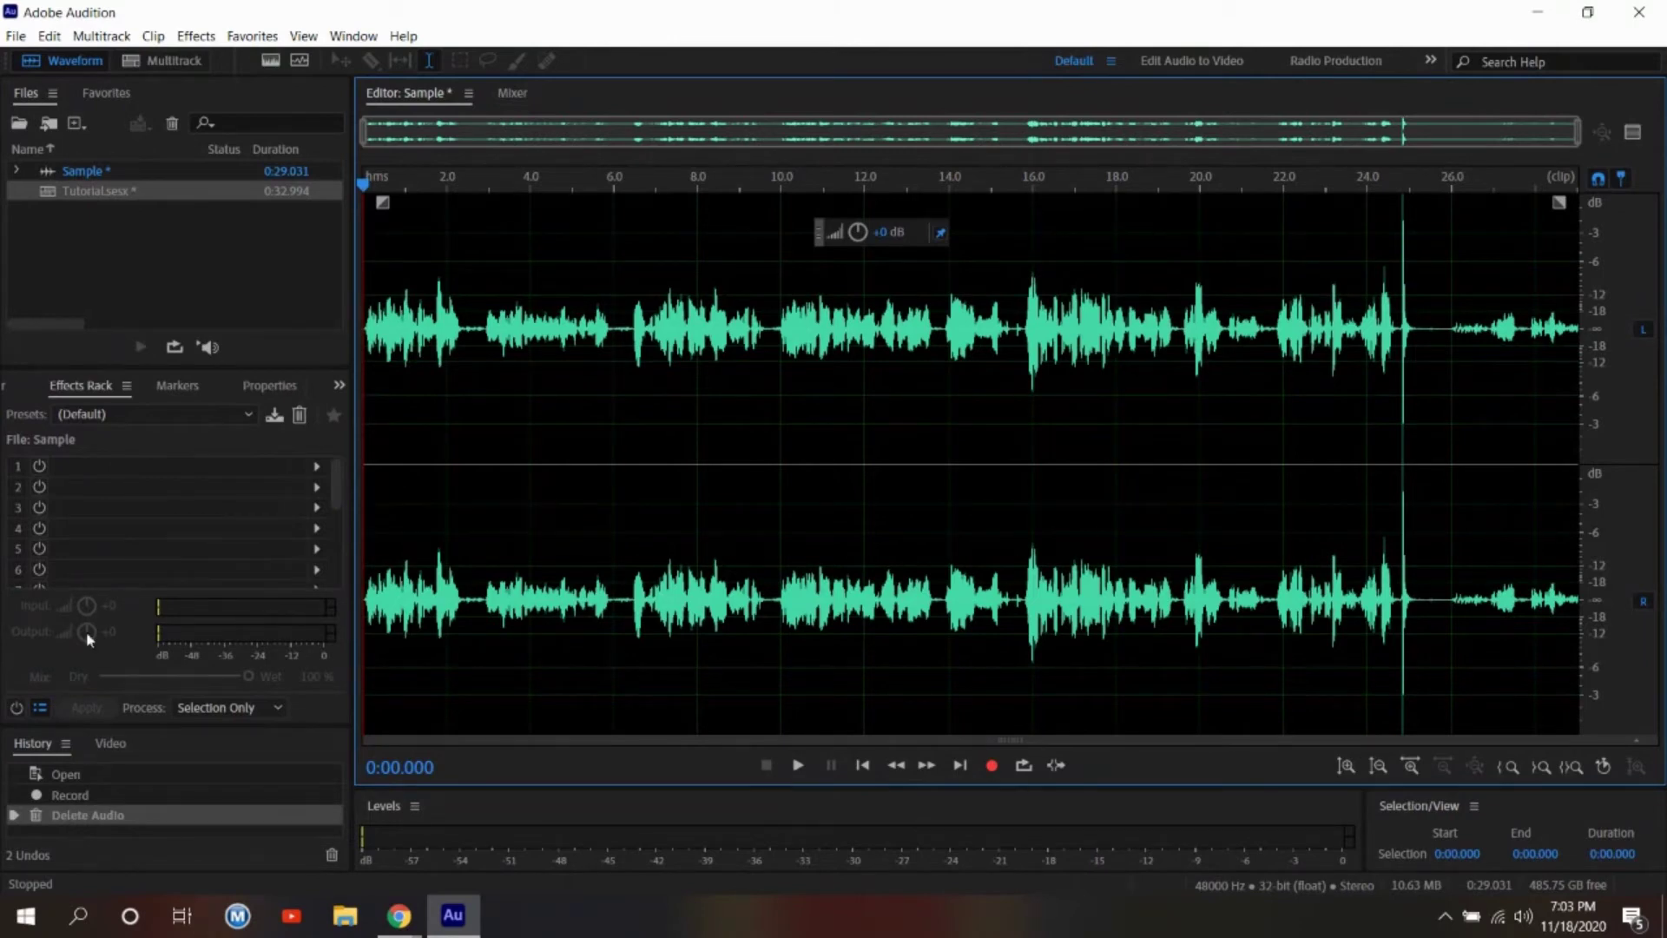
# Return to the Tutorial multitrack session and play the beginning of the shortened Sample clip.
pyautogui.click(156, 63)
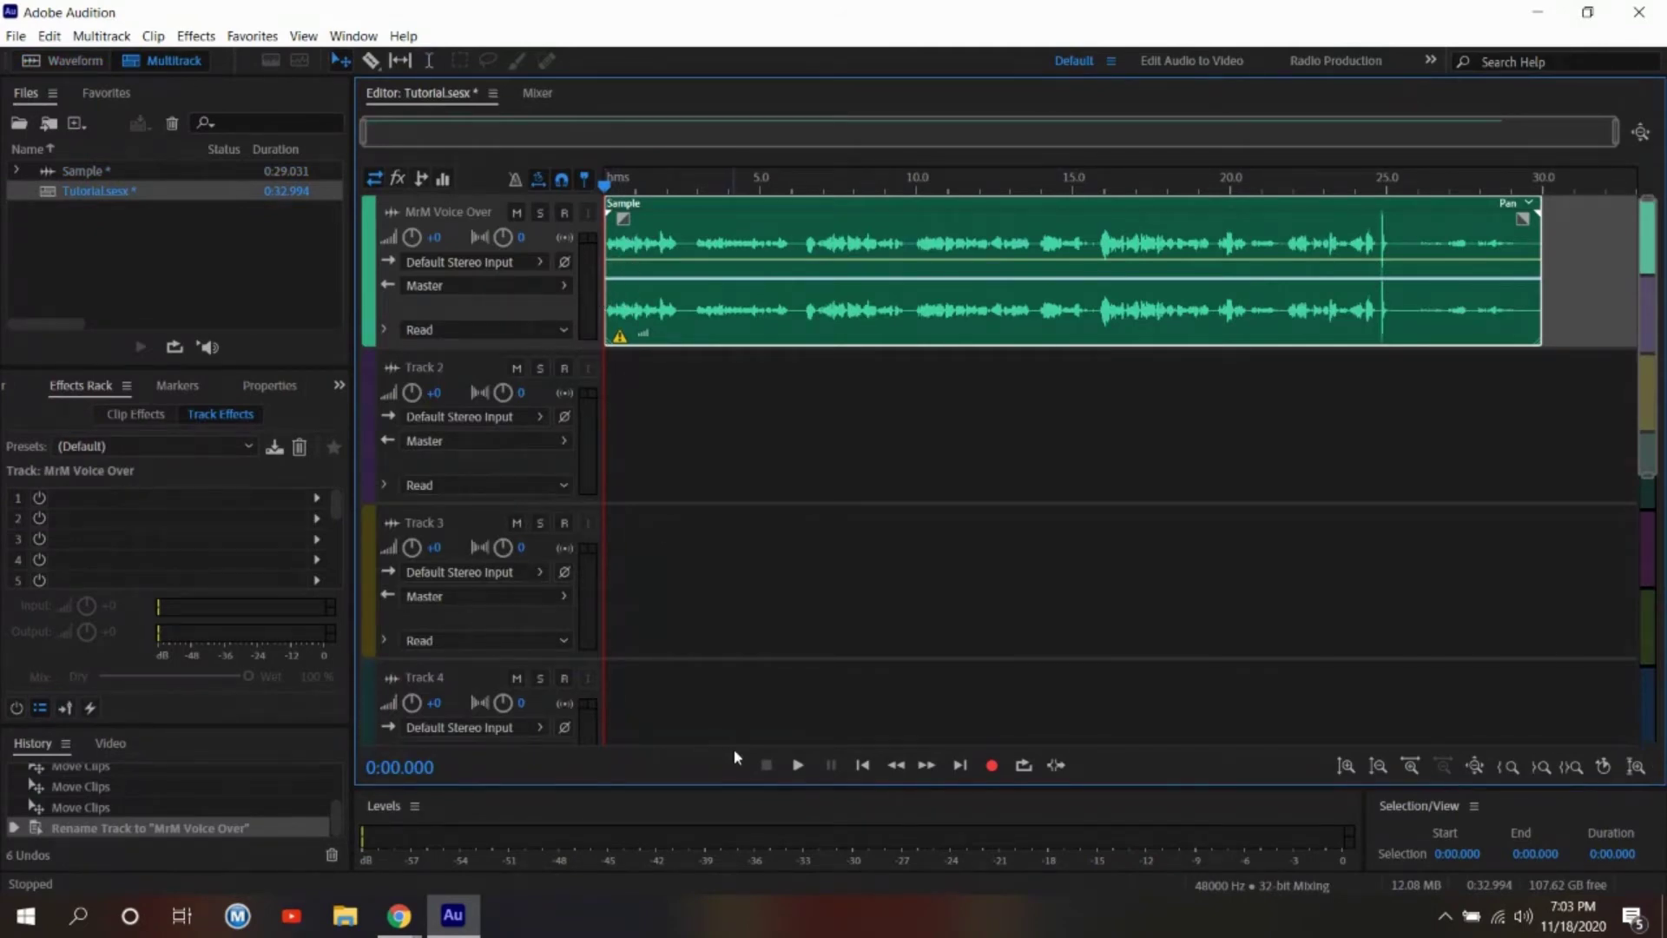
pyautogui.click(797, 765)
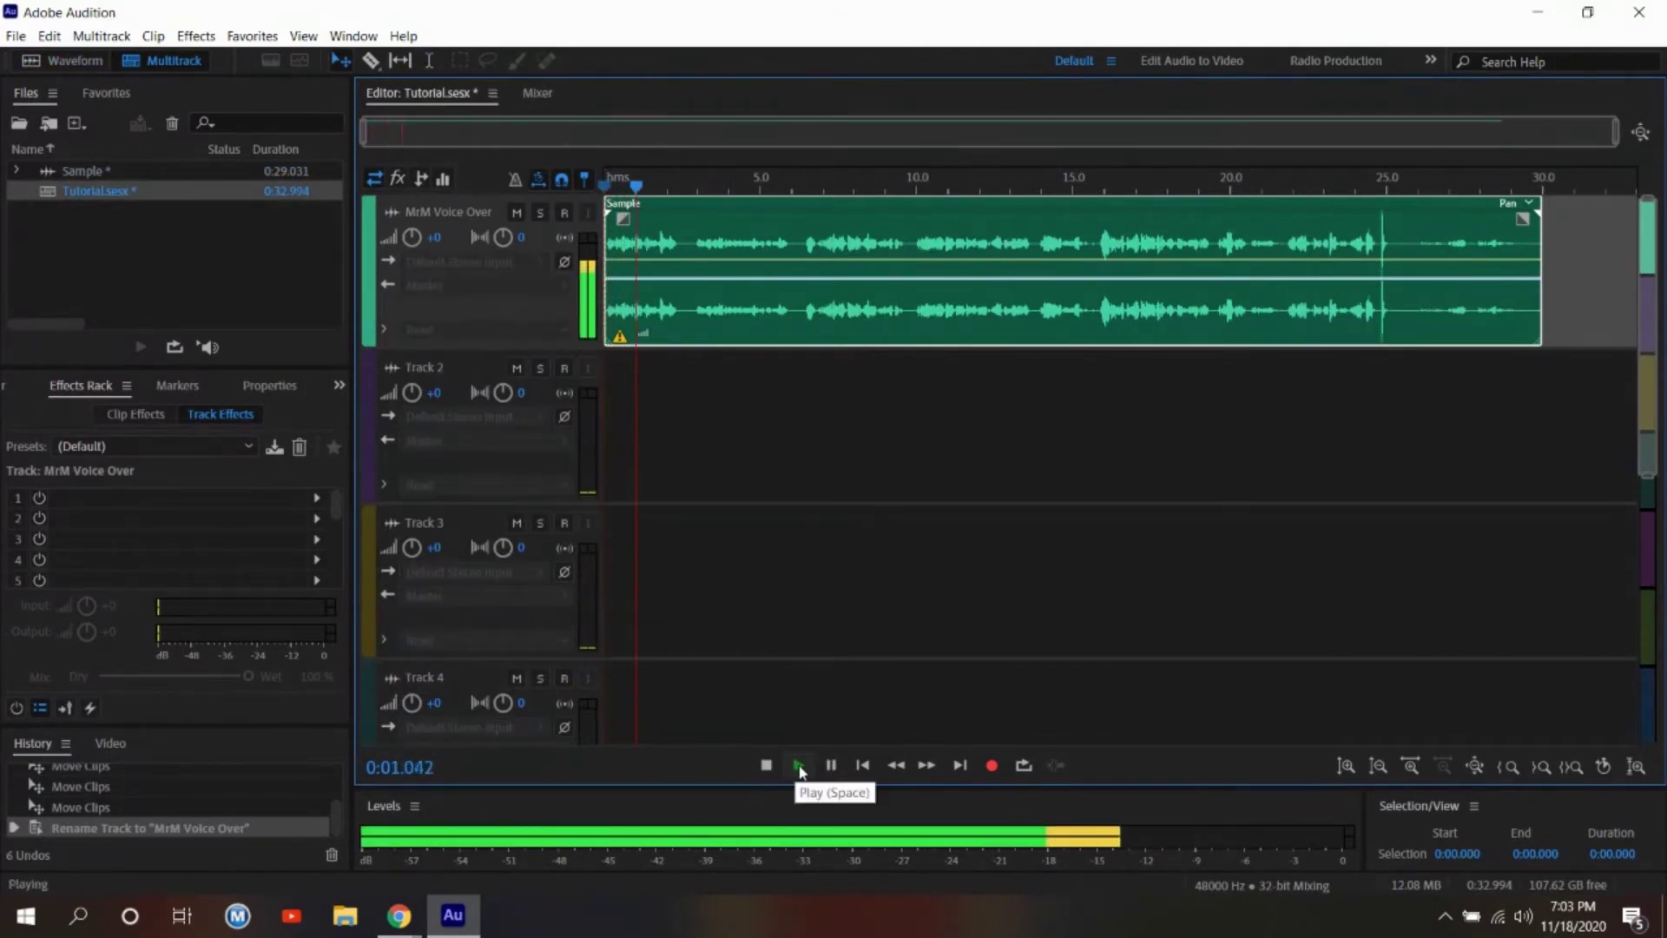
pyautogui.click(766, 765)
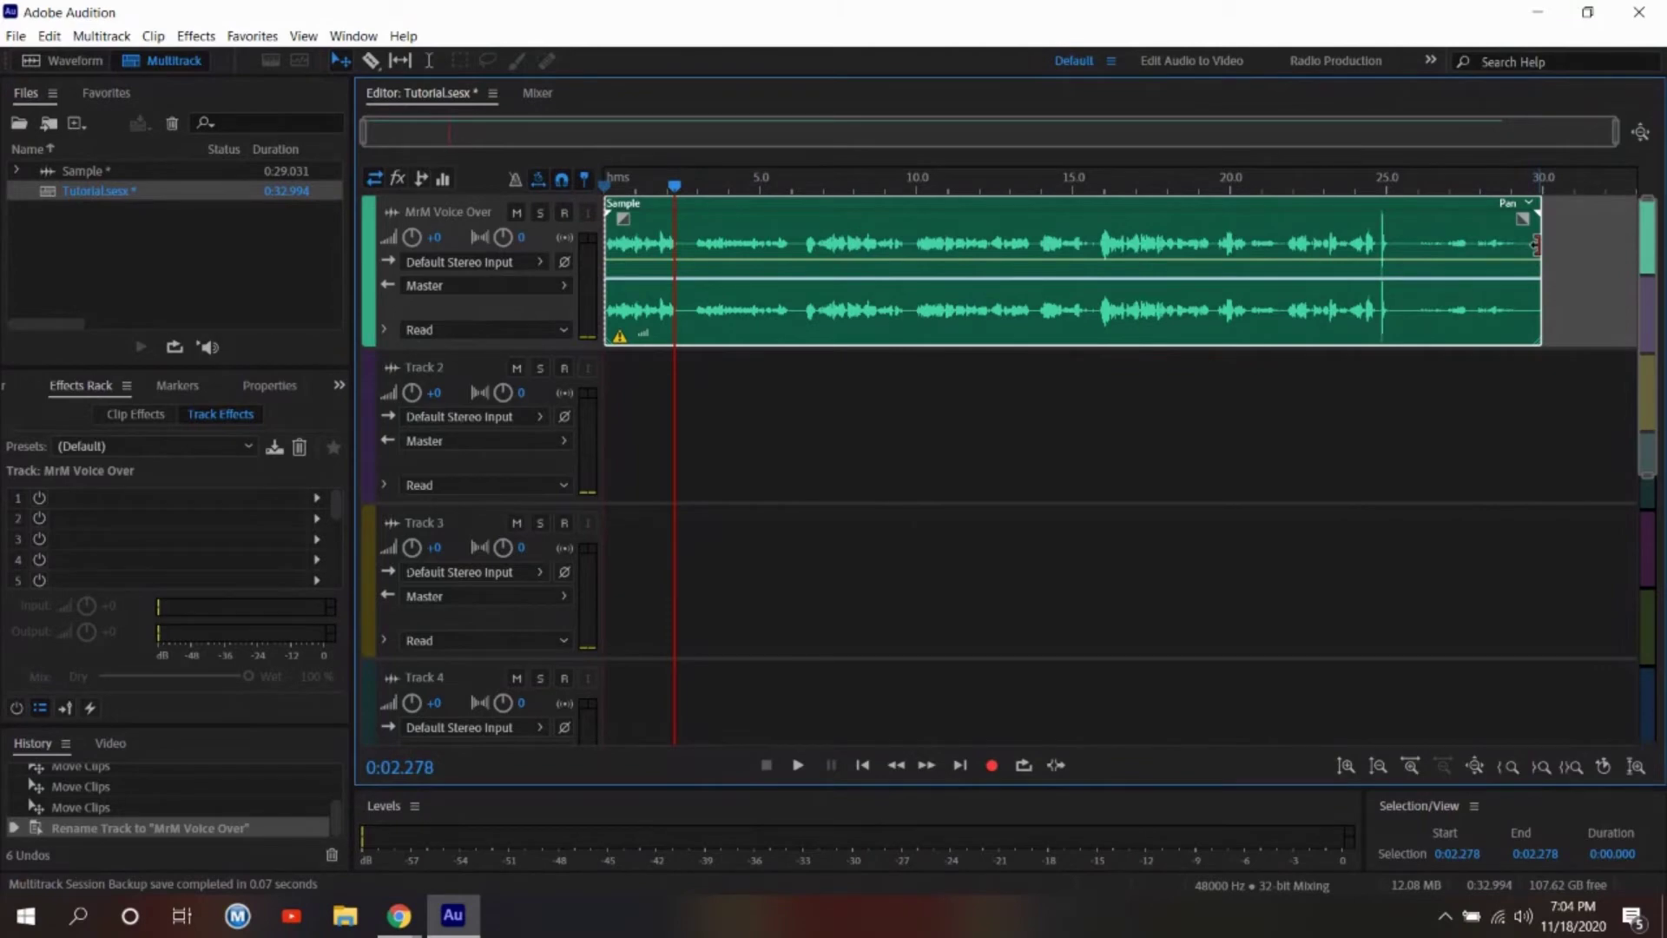
# Trim the end of the Sample clip back to about 24.6 s and play its ending from 0:22.908.
pyautogui.moveTo(1535, 246); pyautogui.dragTo(1384, 264)
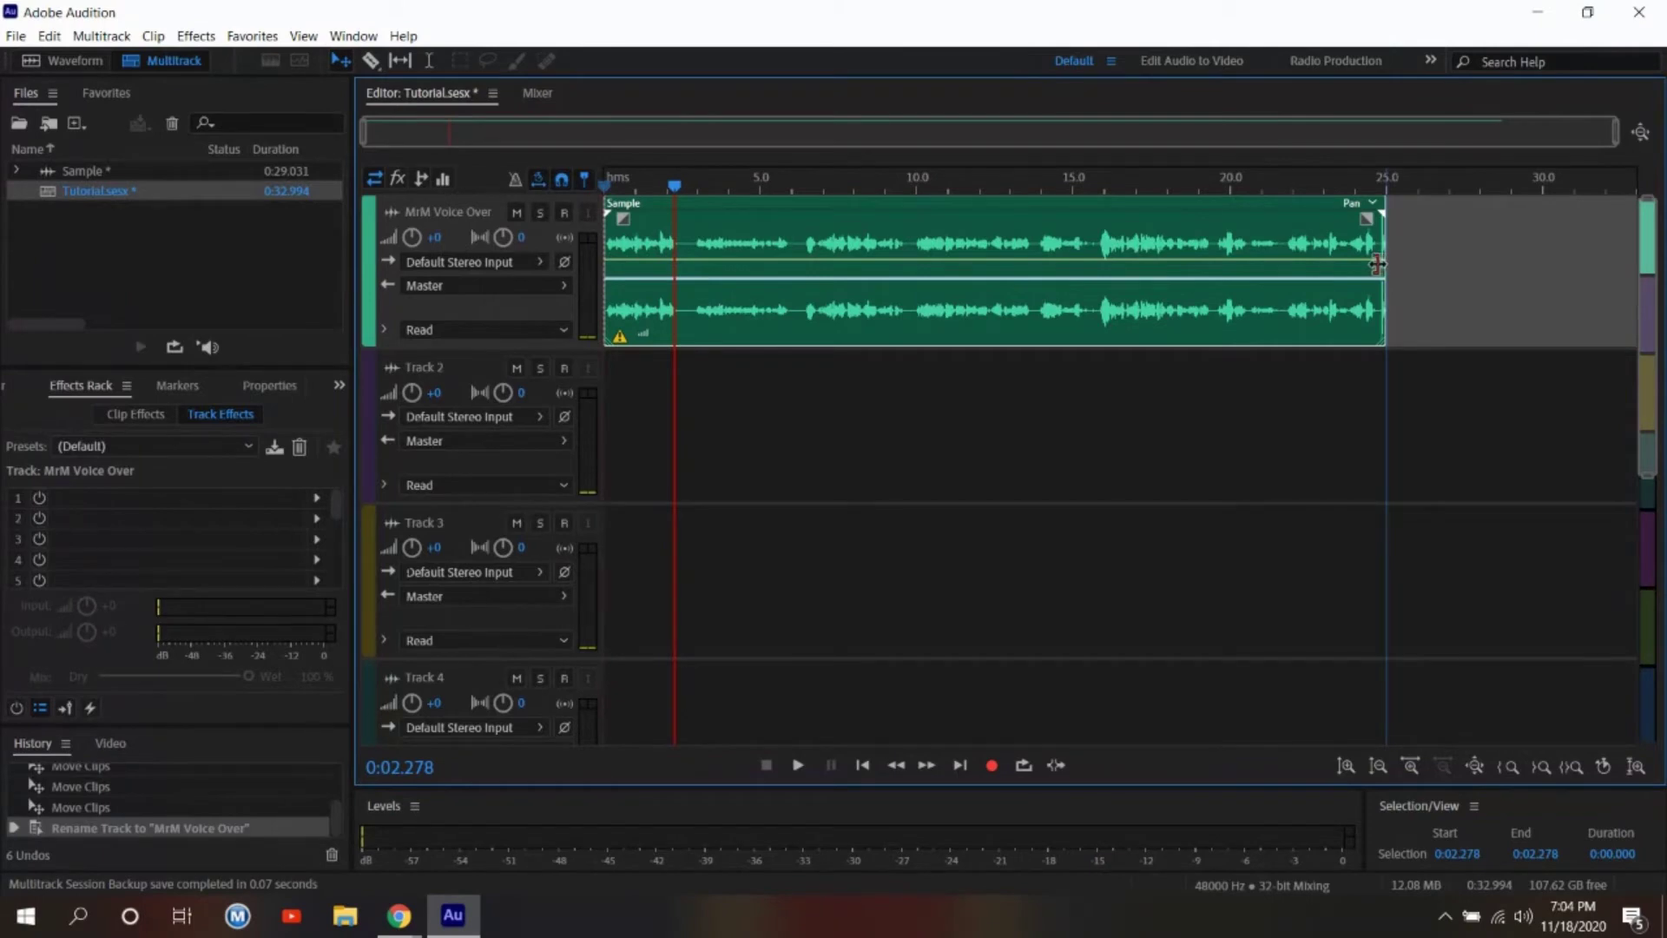
pyautogui.moveTo(1374, 264); pyautogui.dragTo(1373, 264)
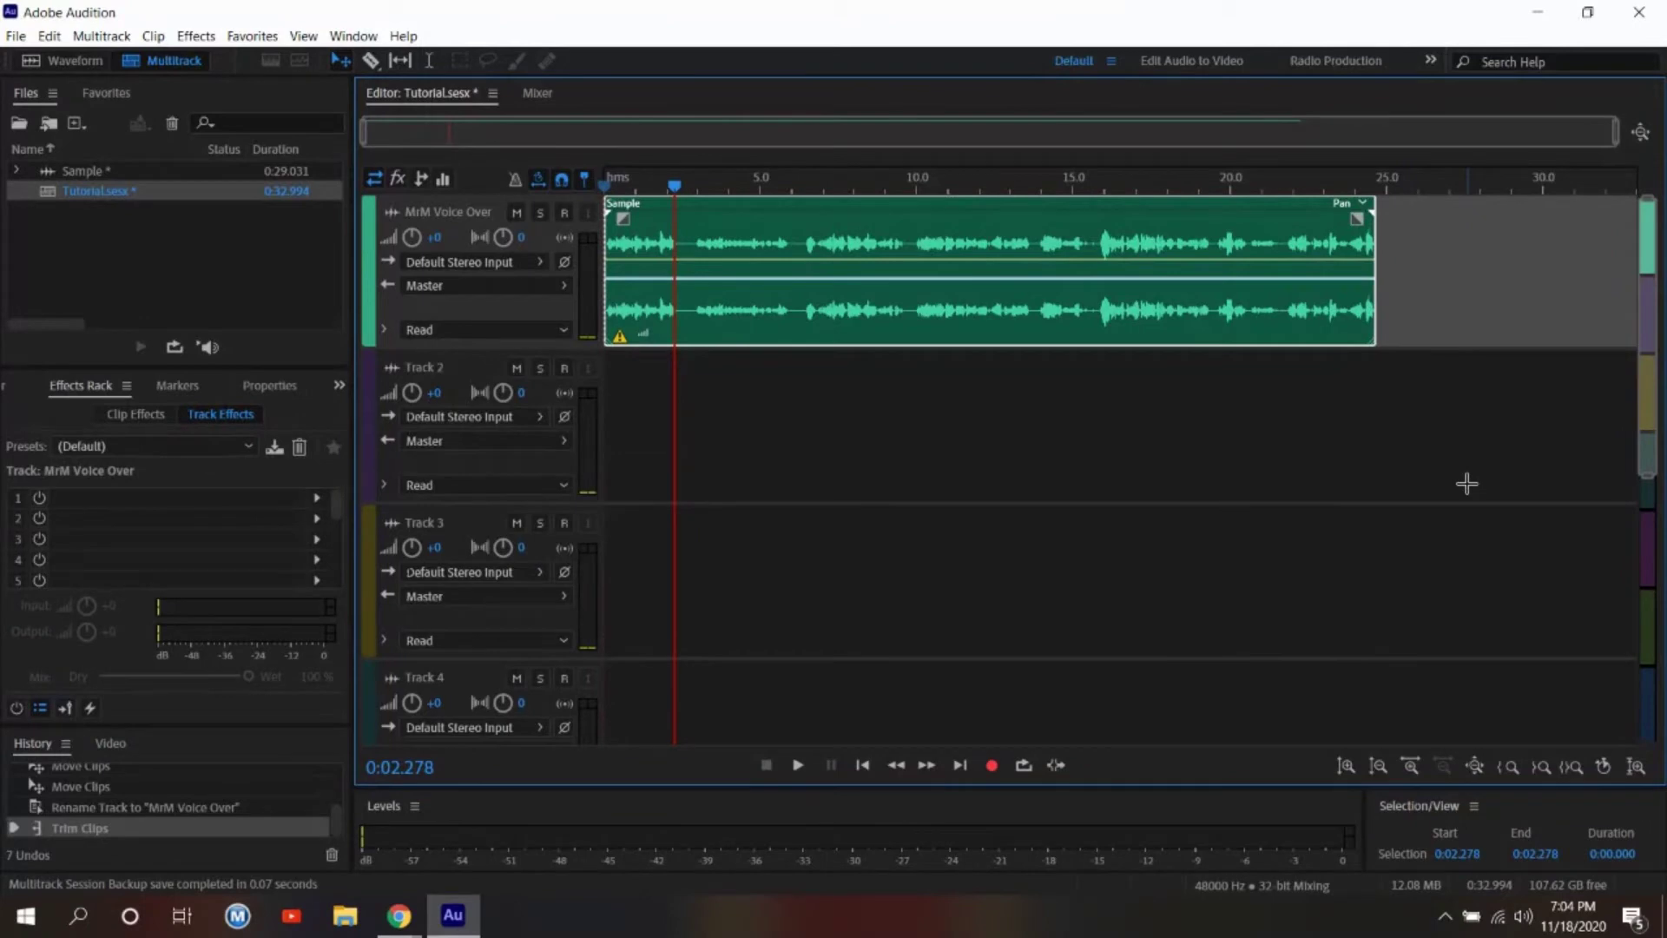
pyautogui.moveTo(675, 191); pyautogui.dragTo(1320, 187)
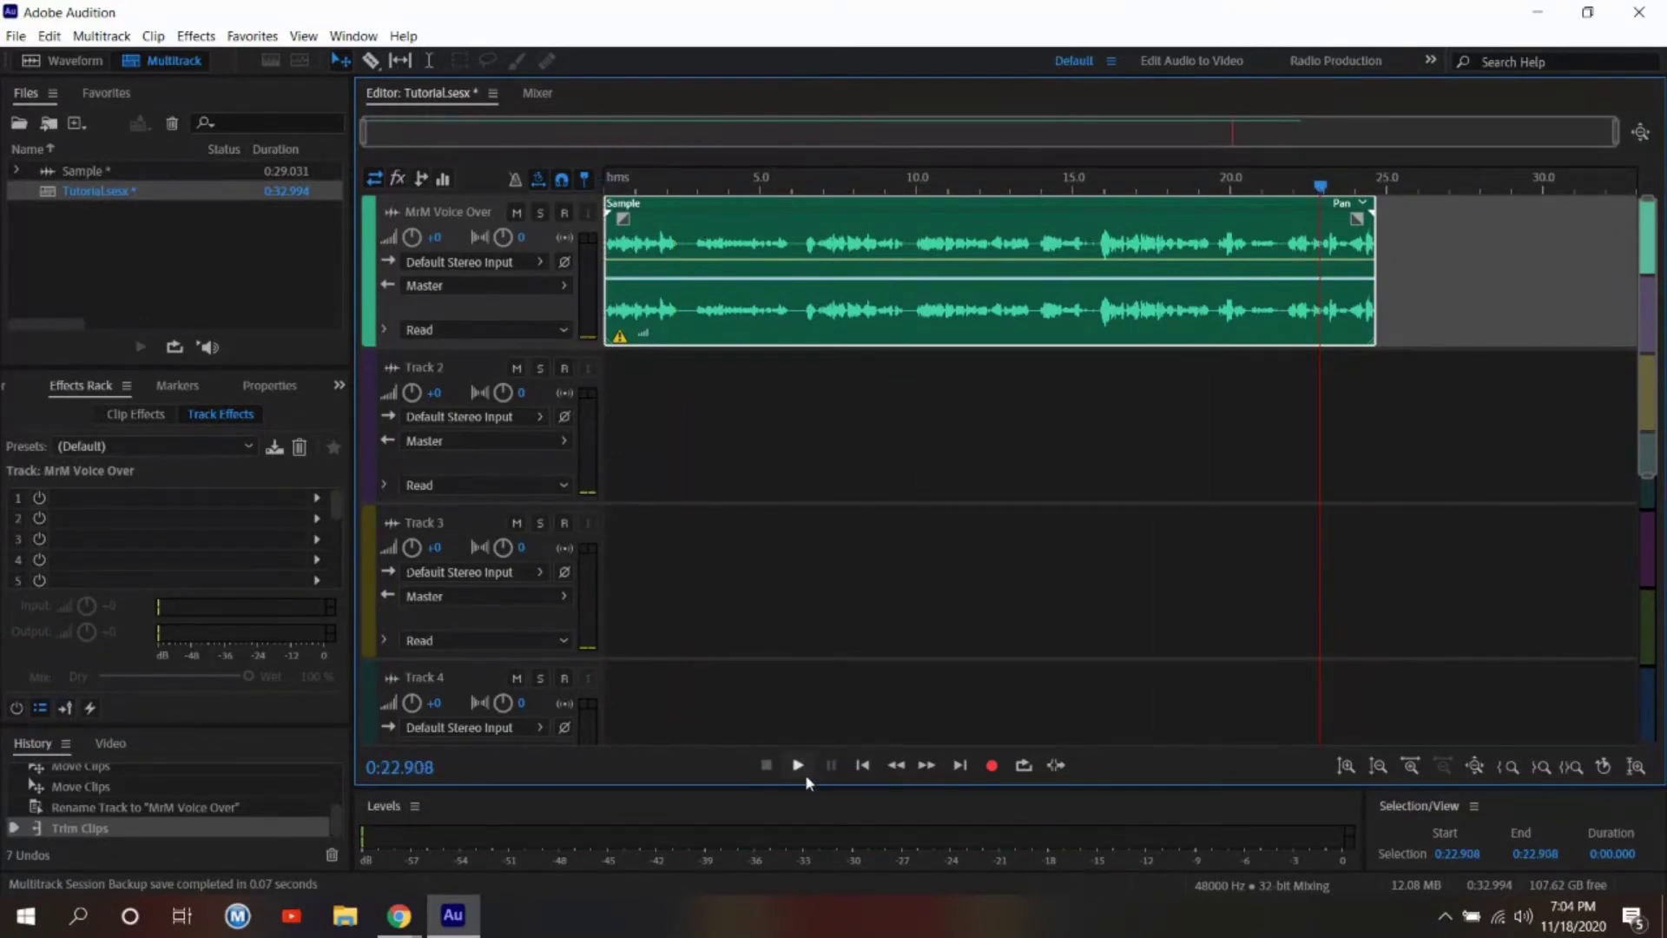
pyautogui.click(798, 767)
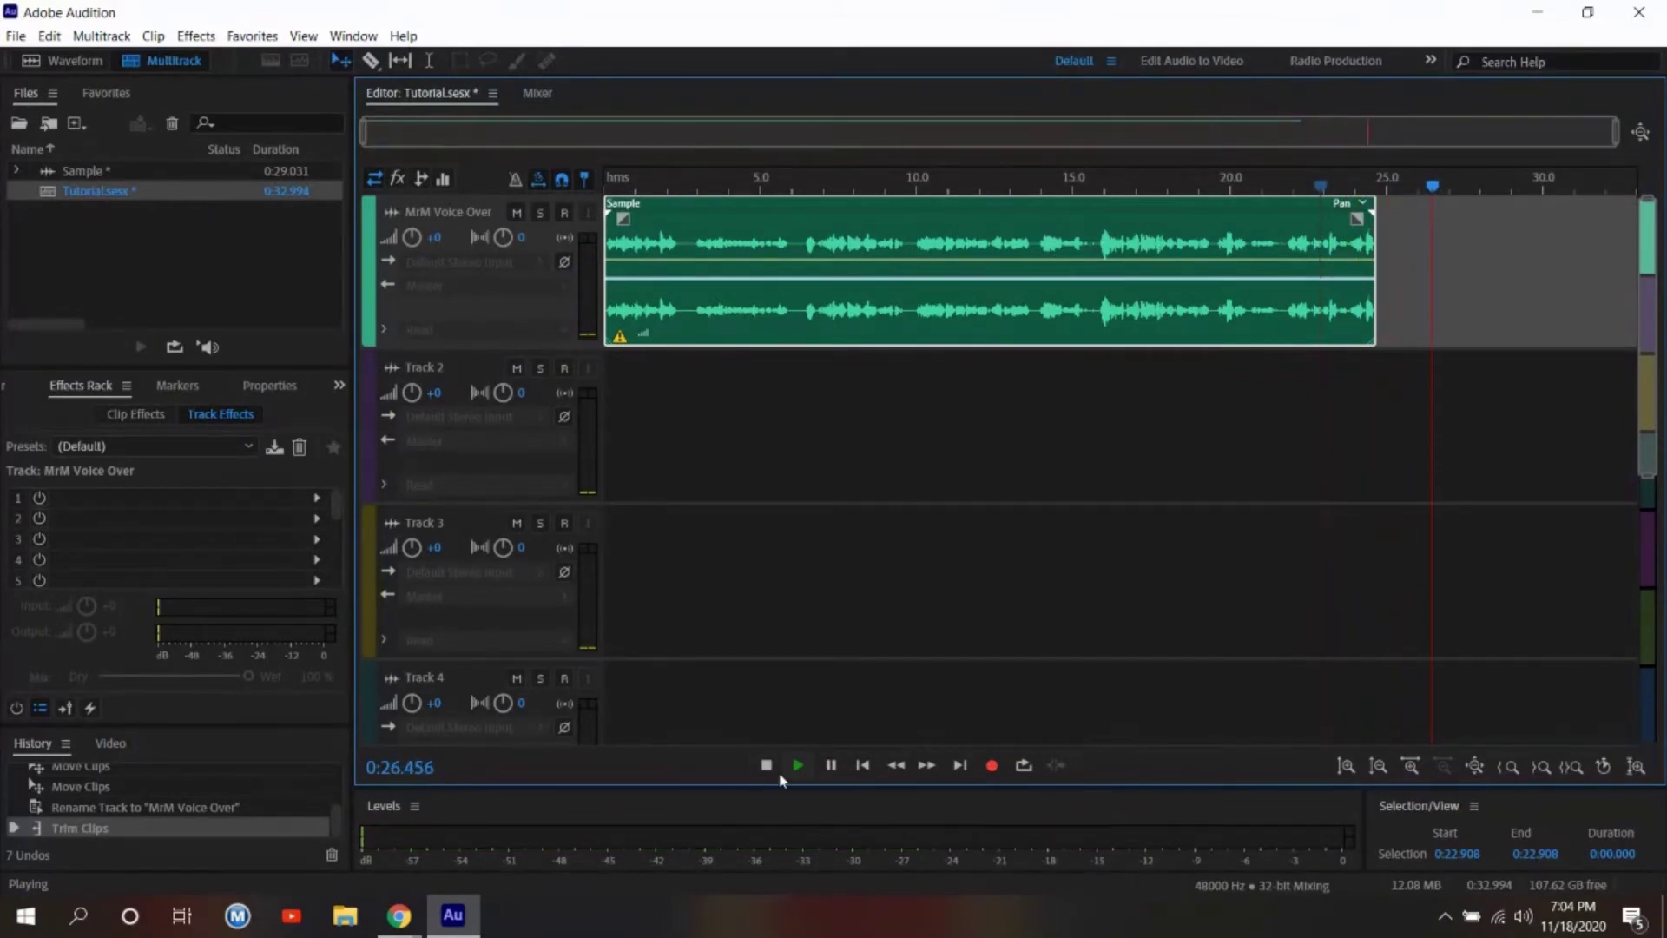
pyautogui.click(766, 766)
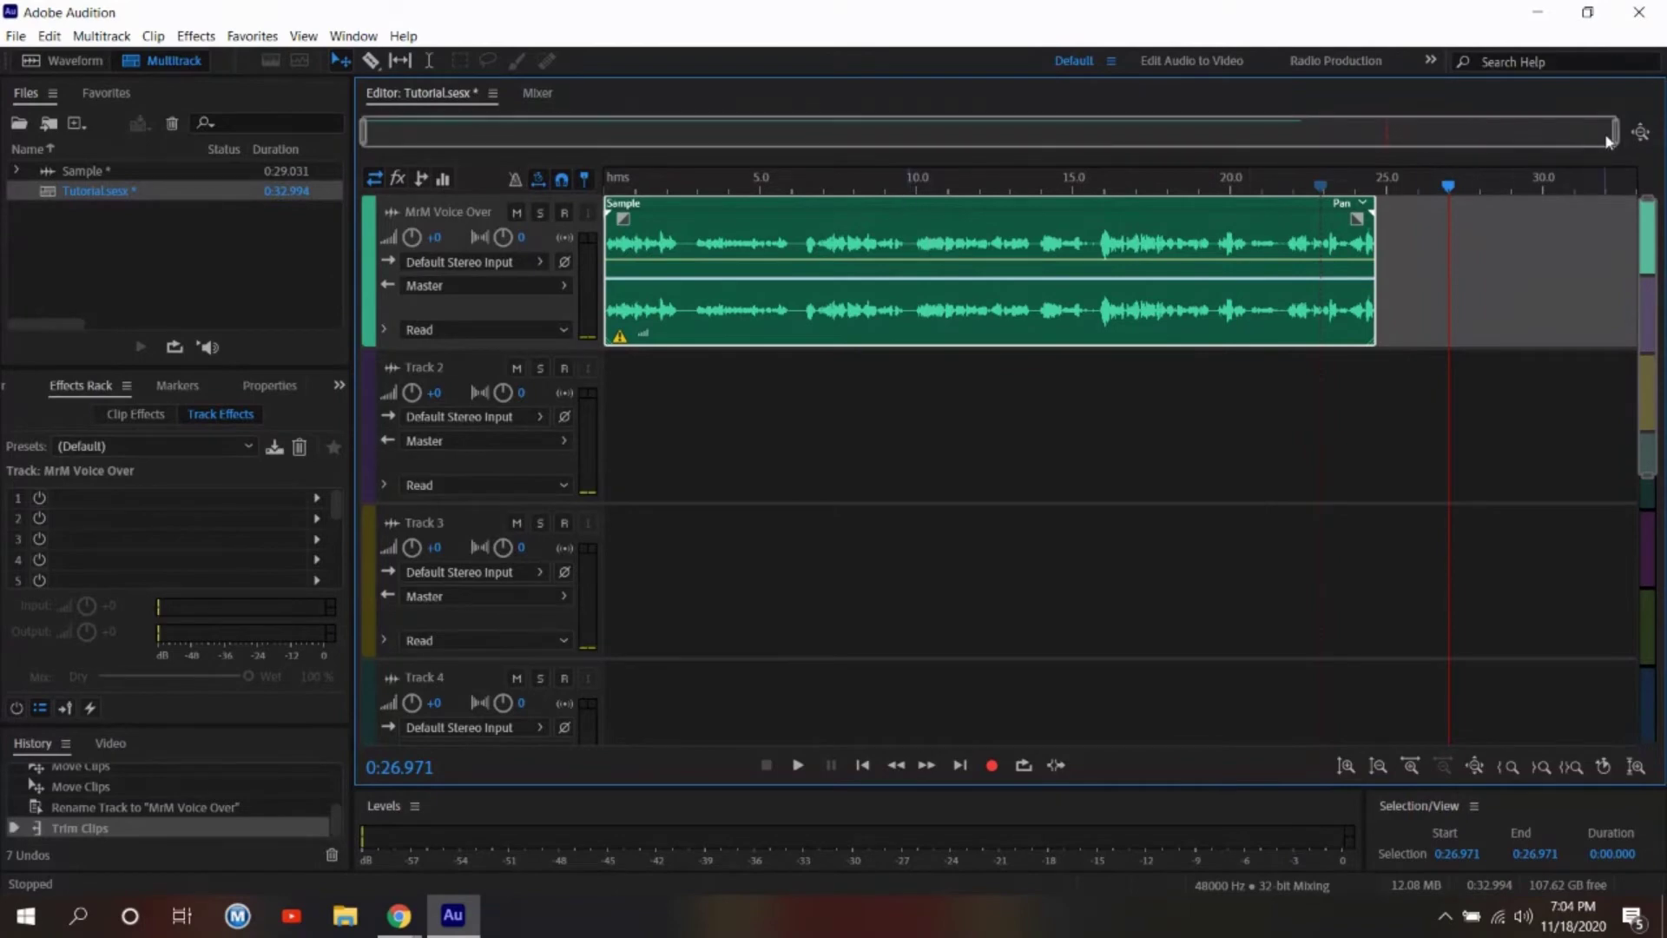
# Delete the Trim Clips action from the session's history.
pyautogui.click(1639, 135)
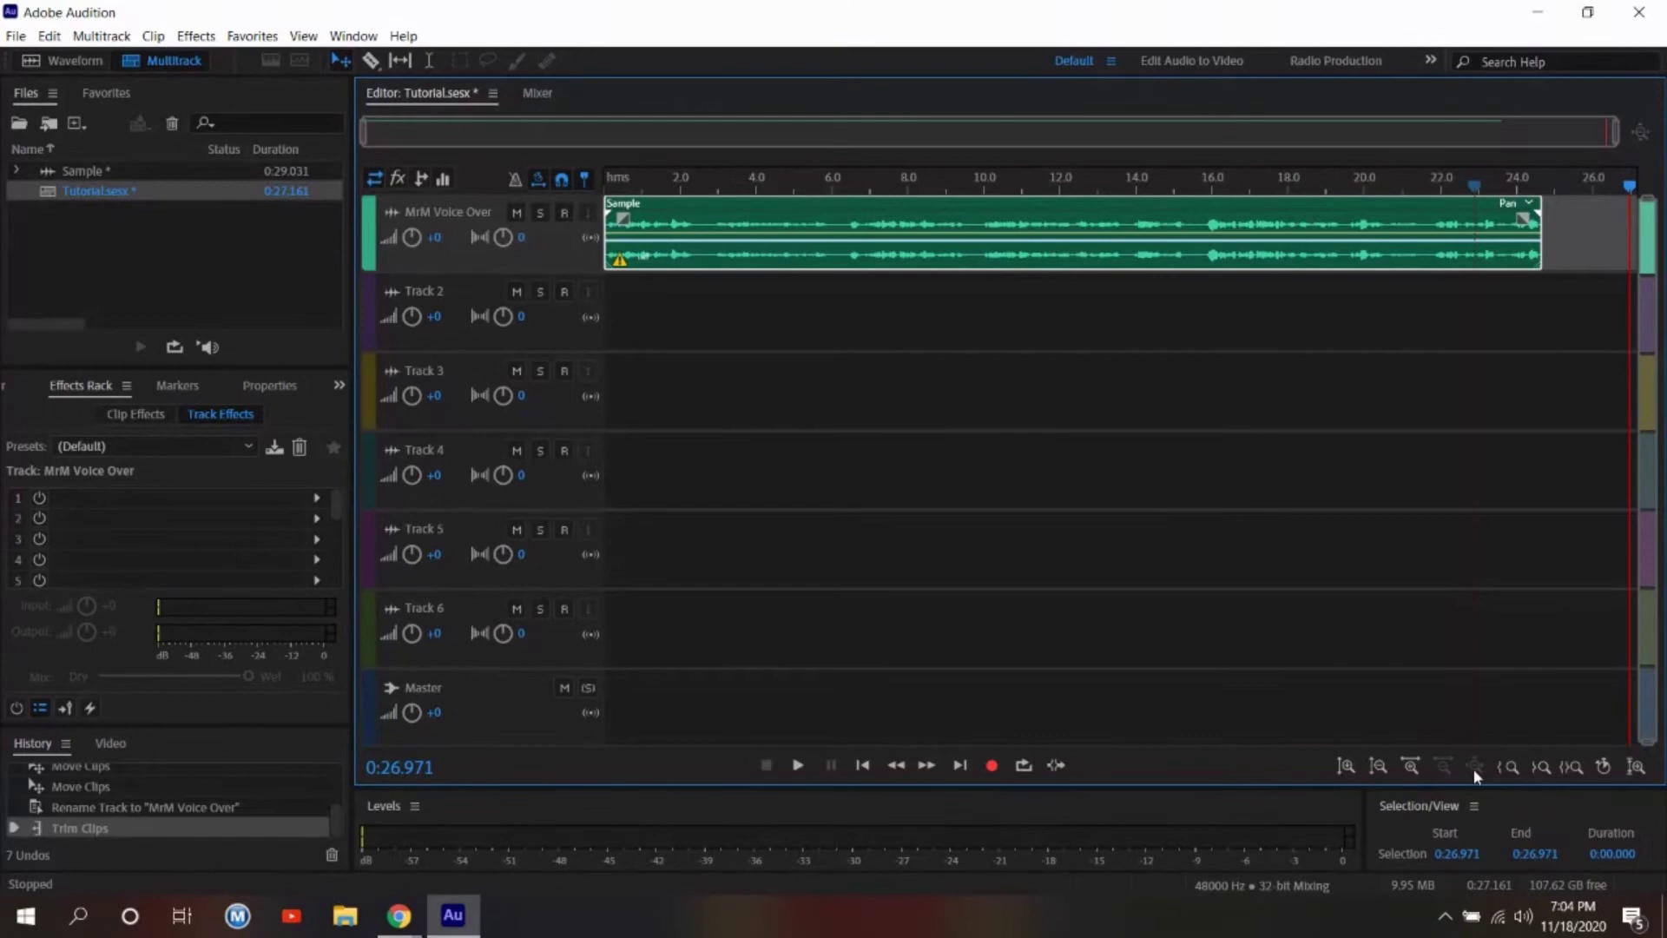
pyautogui.click(1378, 766)
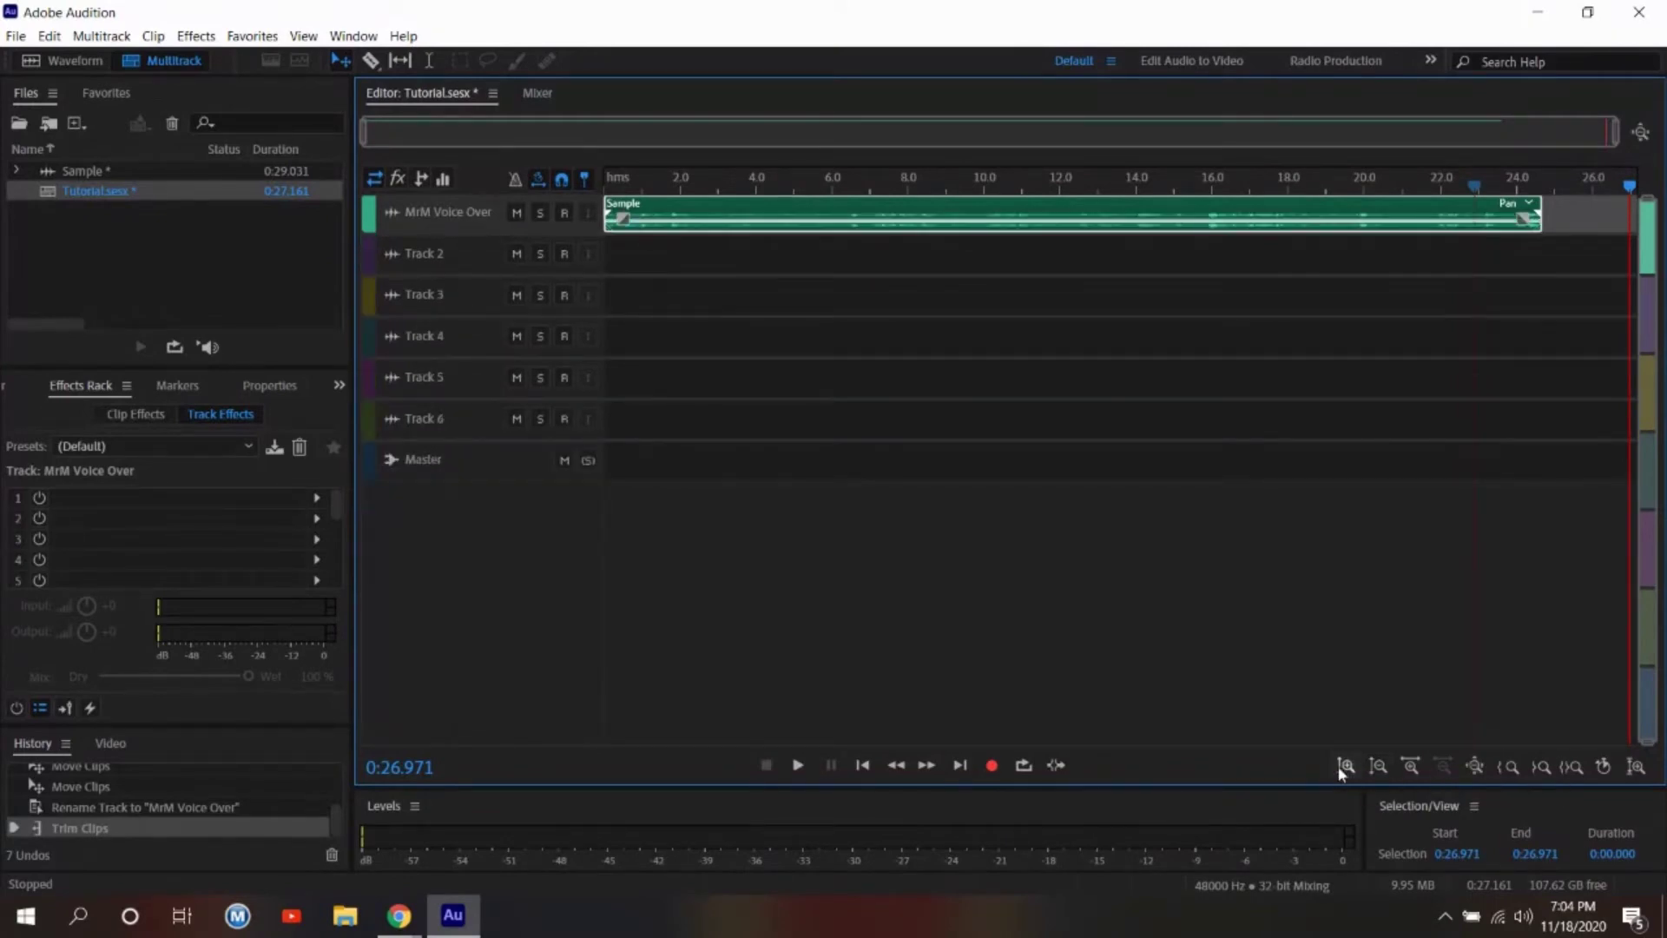
pyautogui.click(1345, 767)
pyautogui.click(1345, 766)
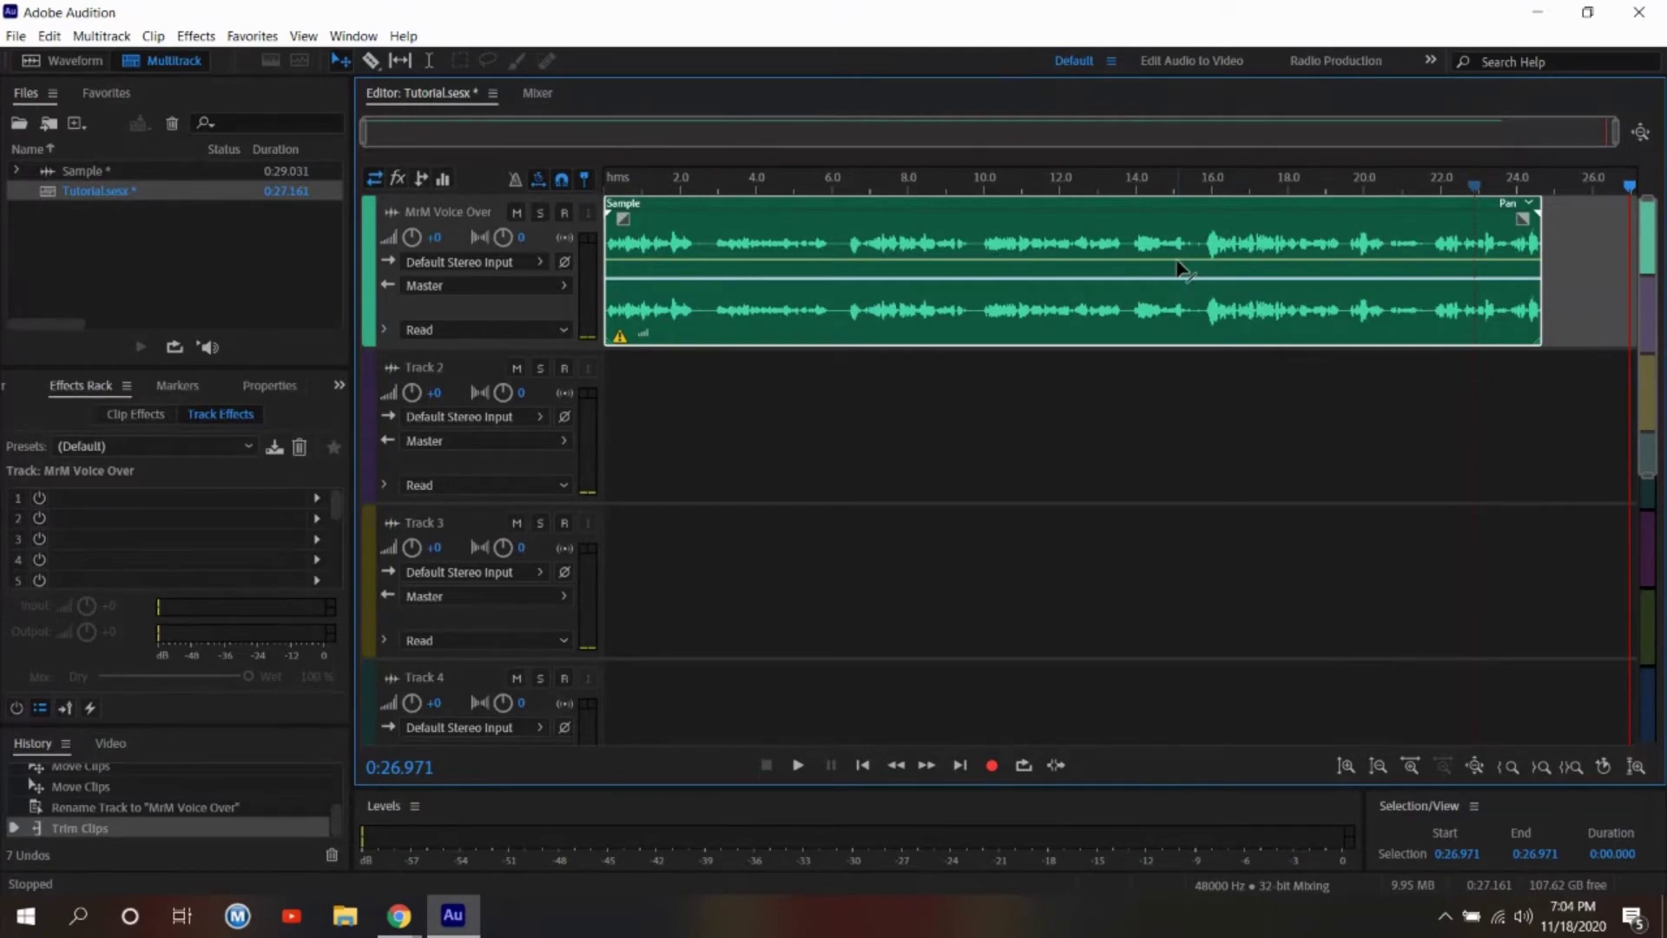
pyautogui.click(41, 836)
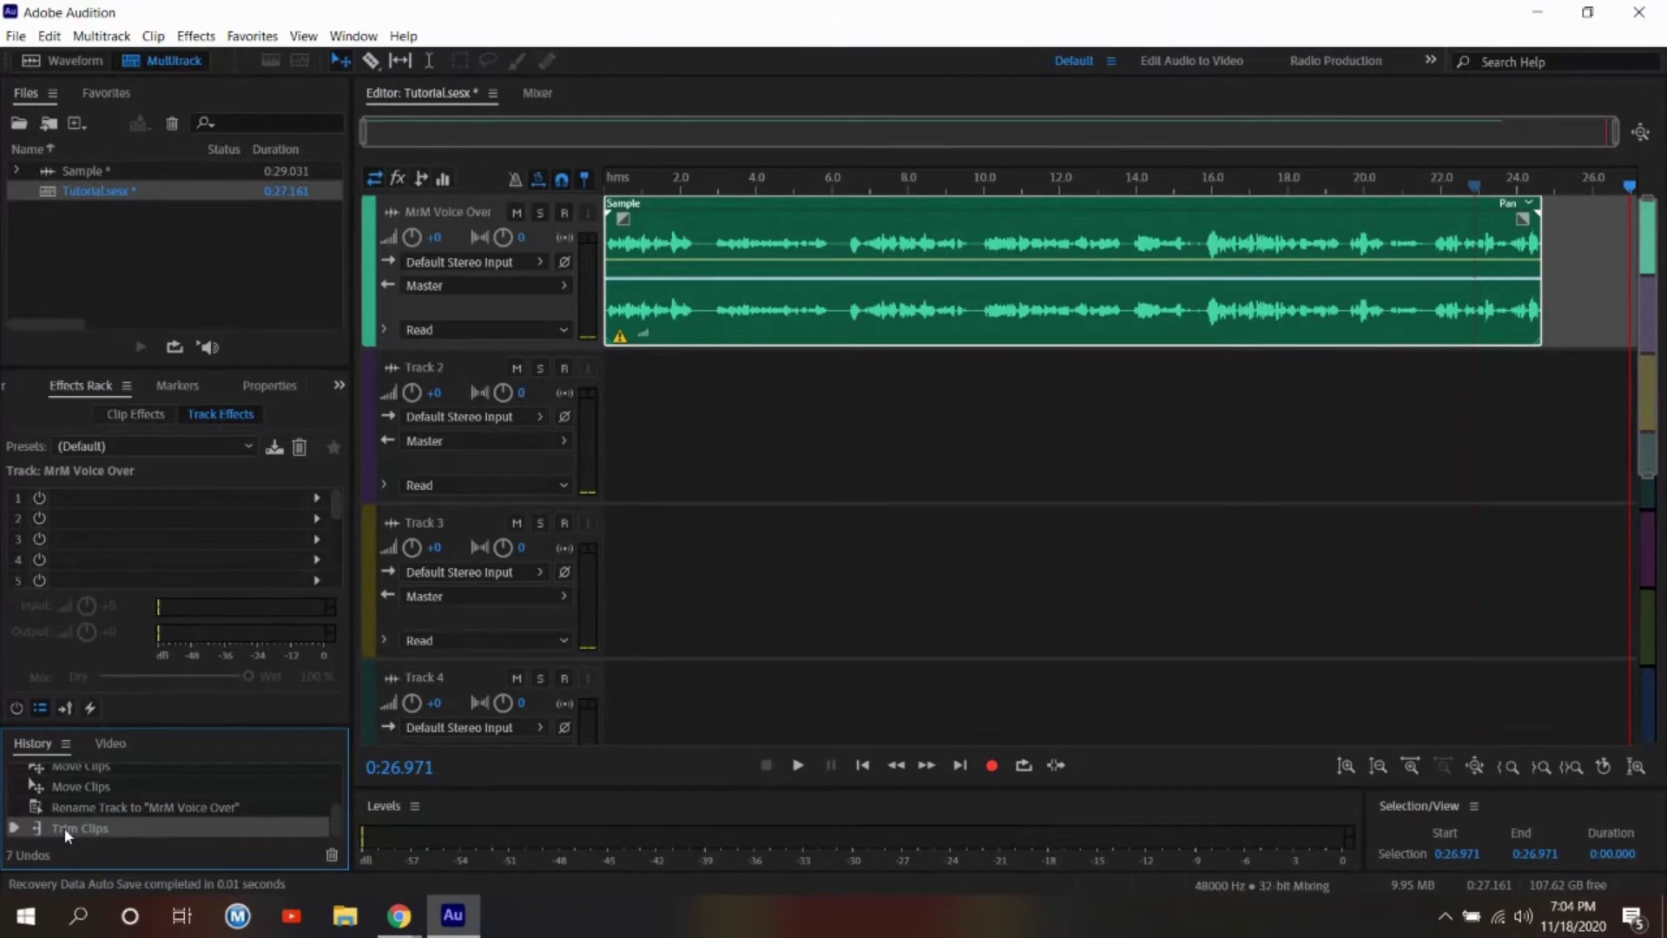
pyautogui.click(331, 854)
pyautogui.click(885, 483)
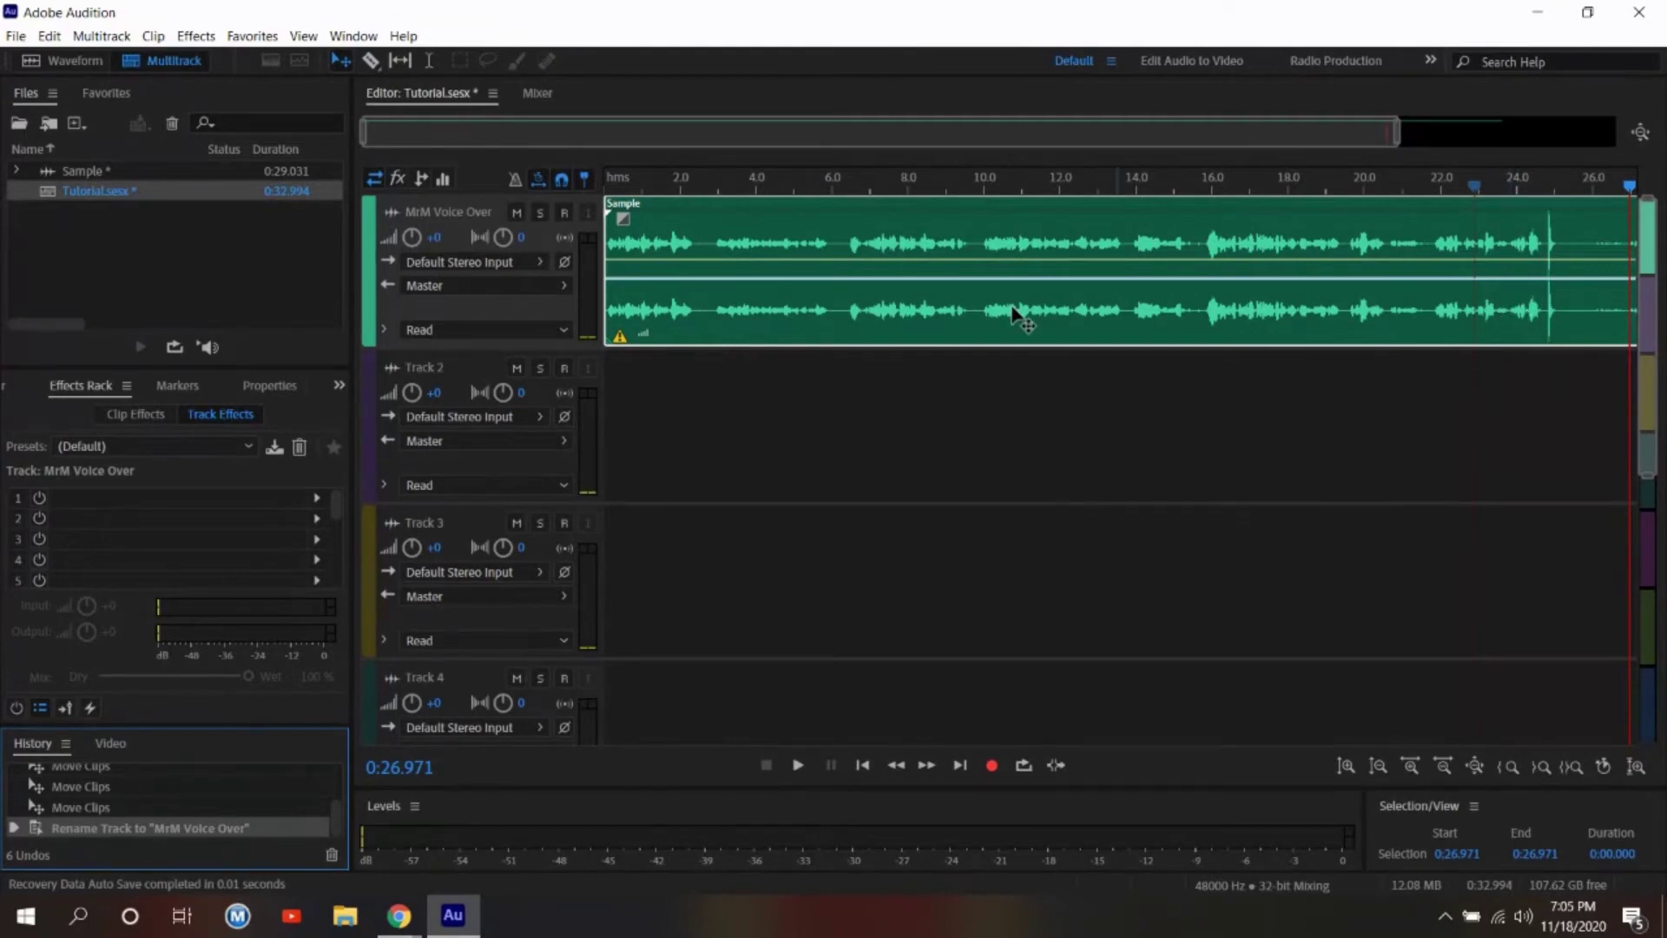
# Split the Sample clip with the Razor tool at about 24.7 s, just before the loud spike, and delete the end piece.
pyautogui.click(373, 59)
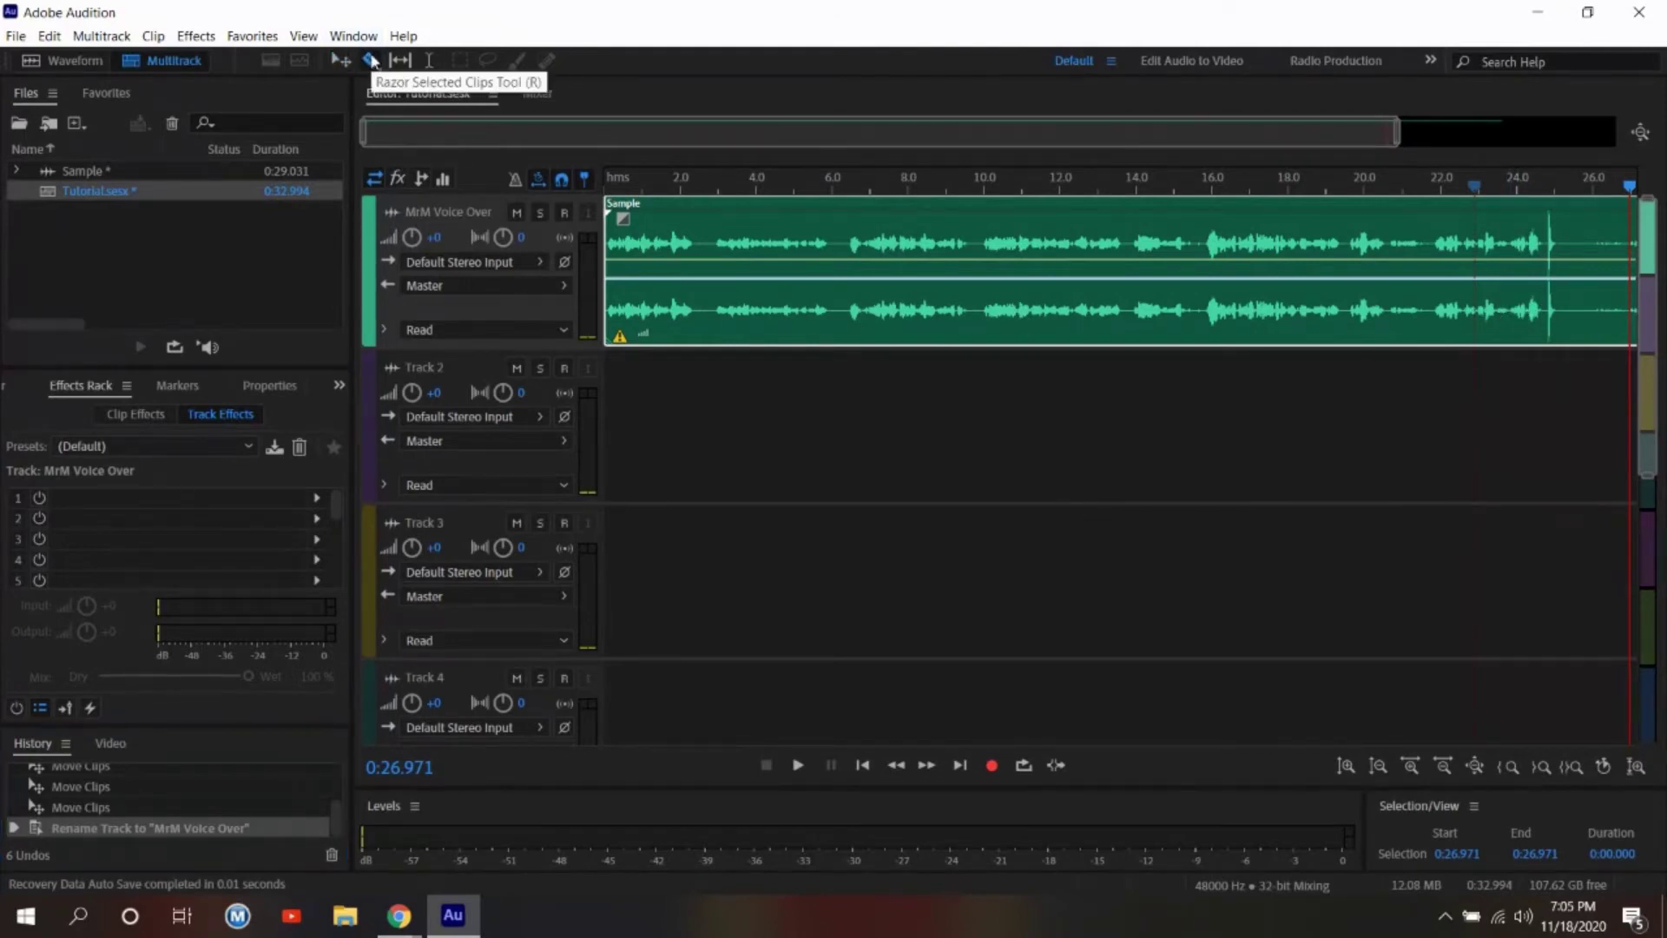
pyautogui.click(1551, 285)
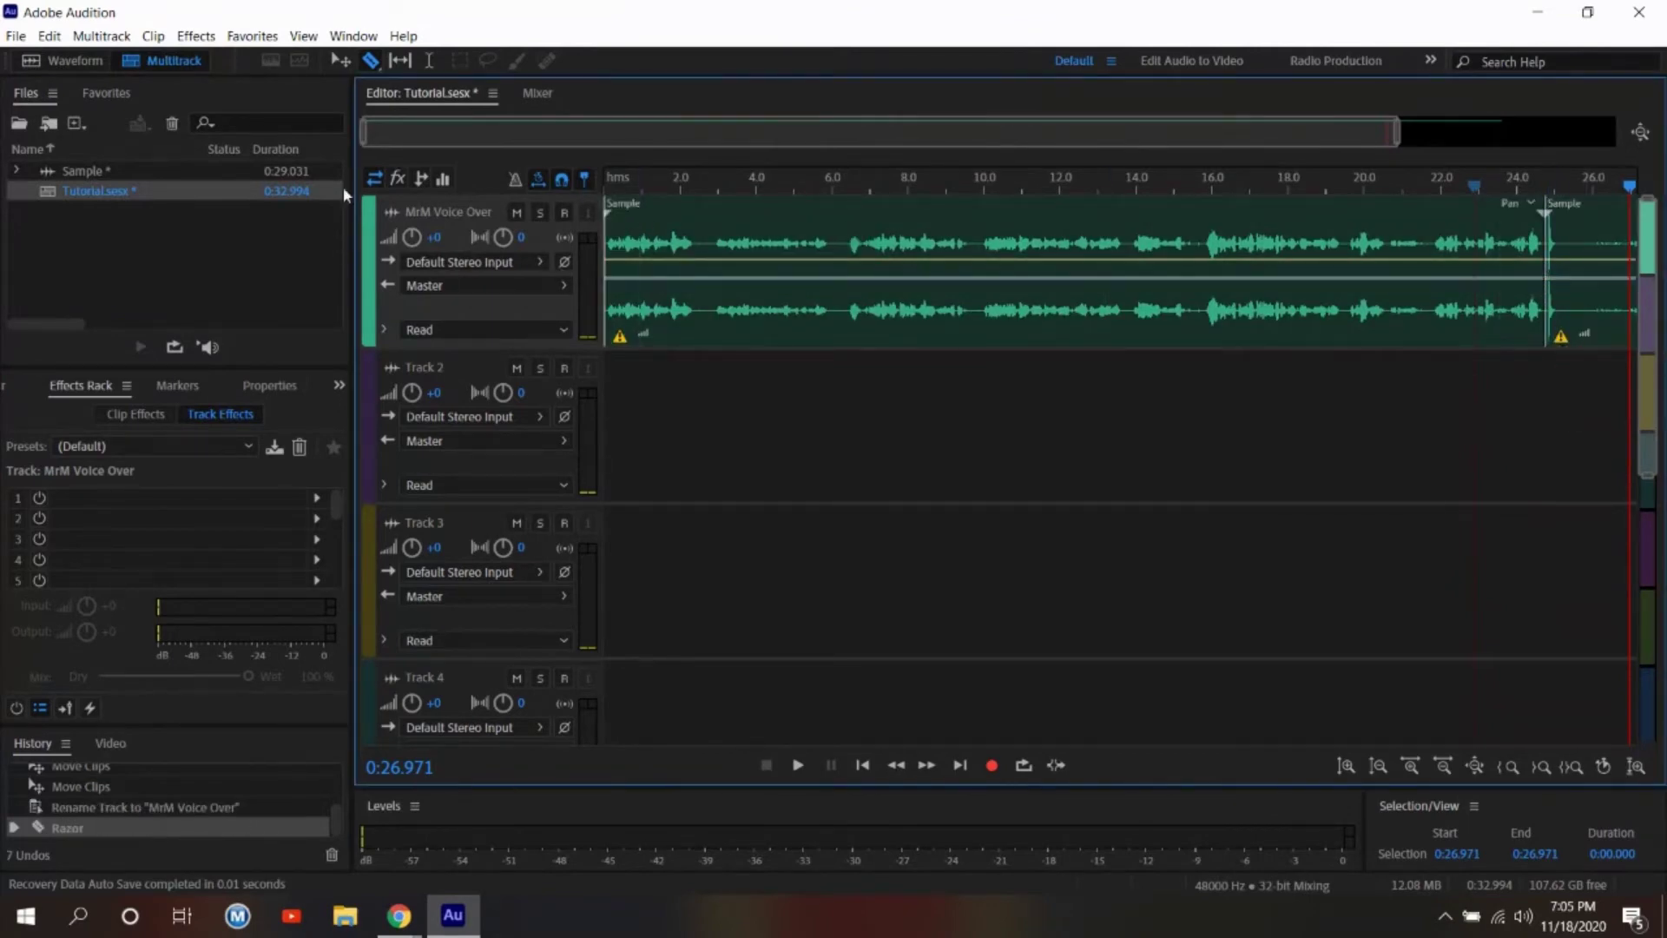
pyautogui.click(339, 60)
pyautogui.click(1587, 268)
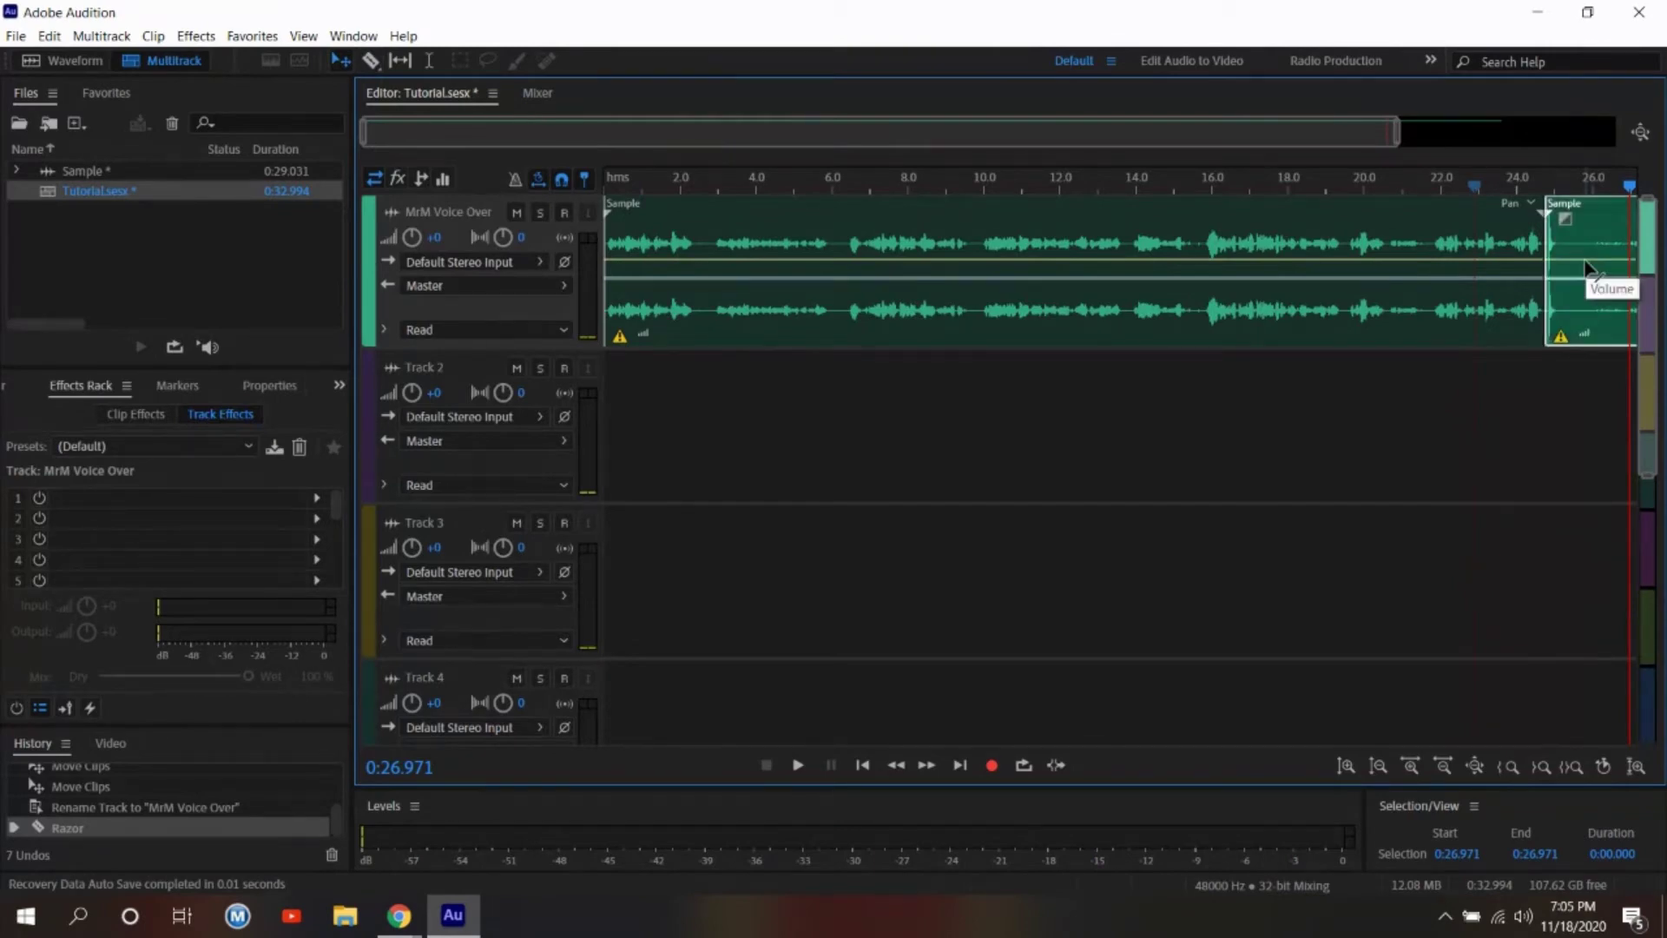
pyautogui.press('Delete')
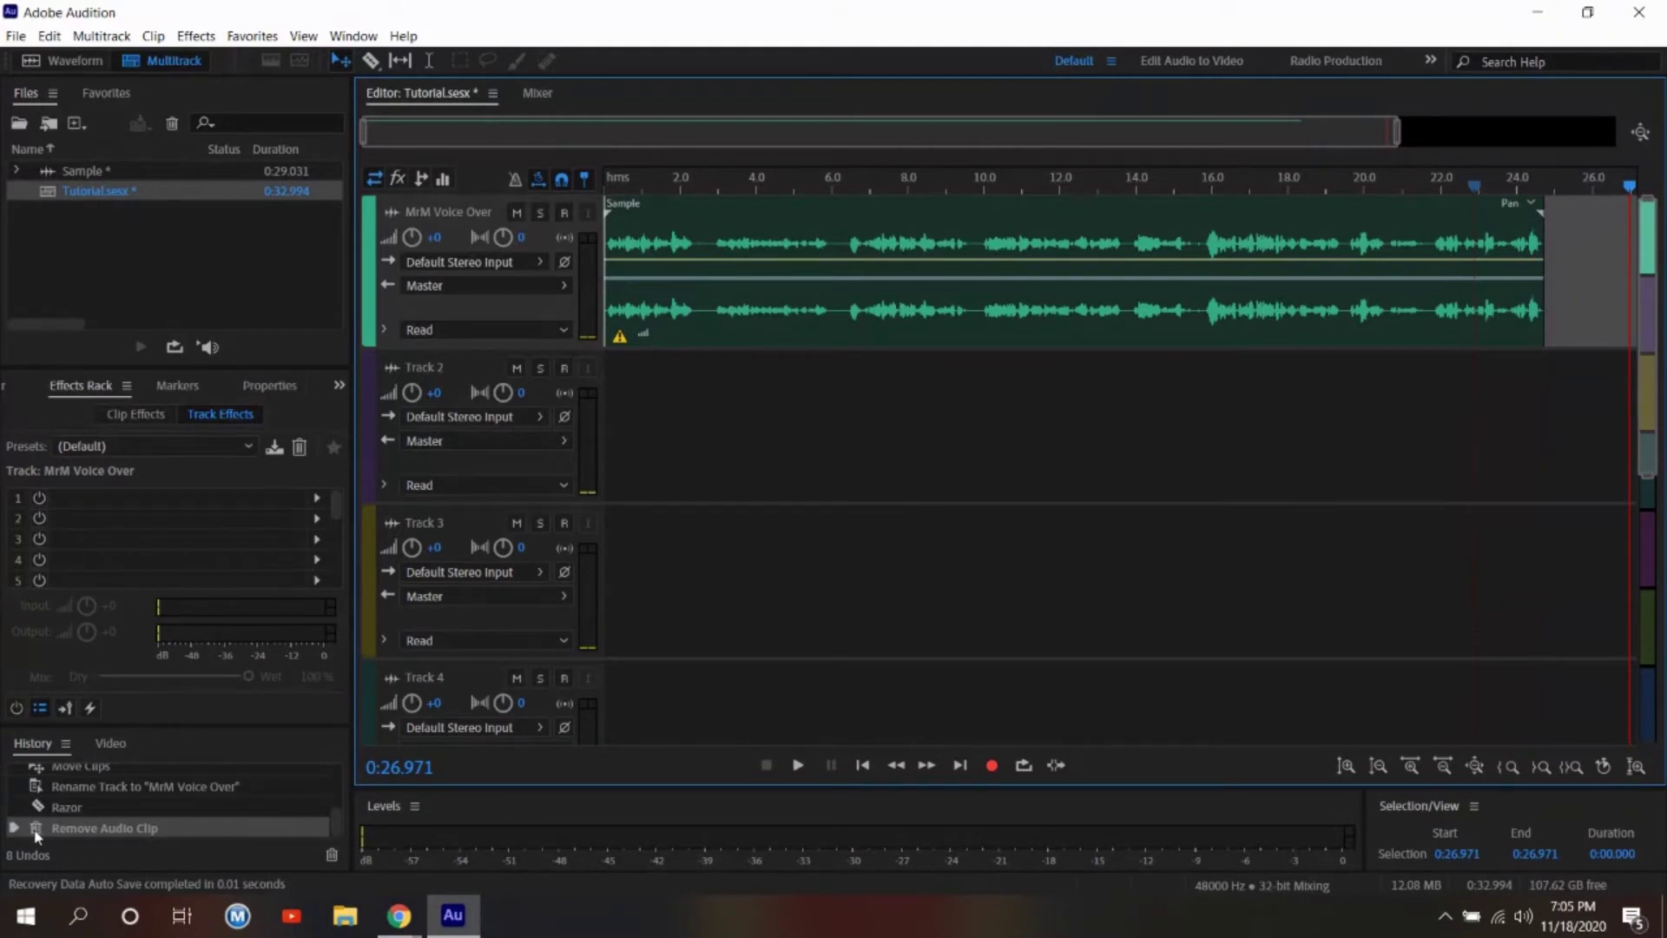
# Roll the session back to the Razor action in the history and delete that action.
pyautogui.click(47, 809)
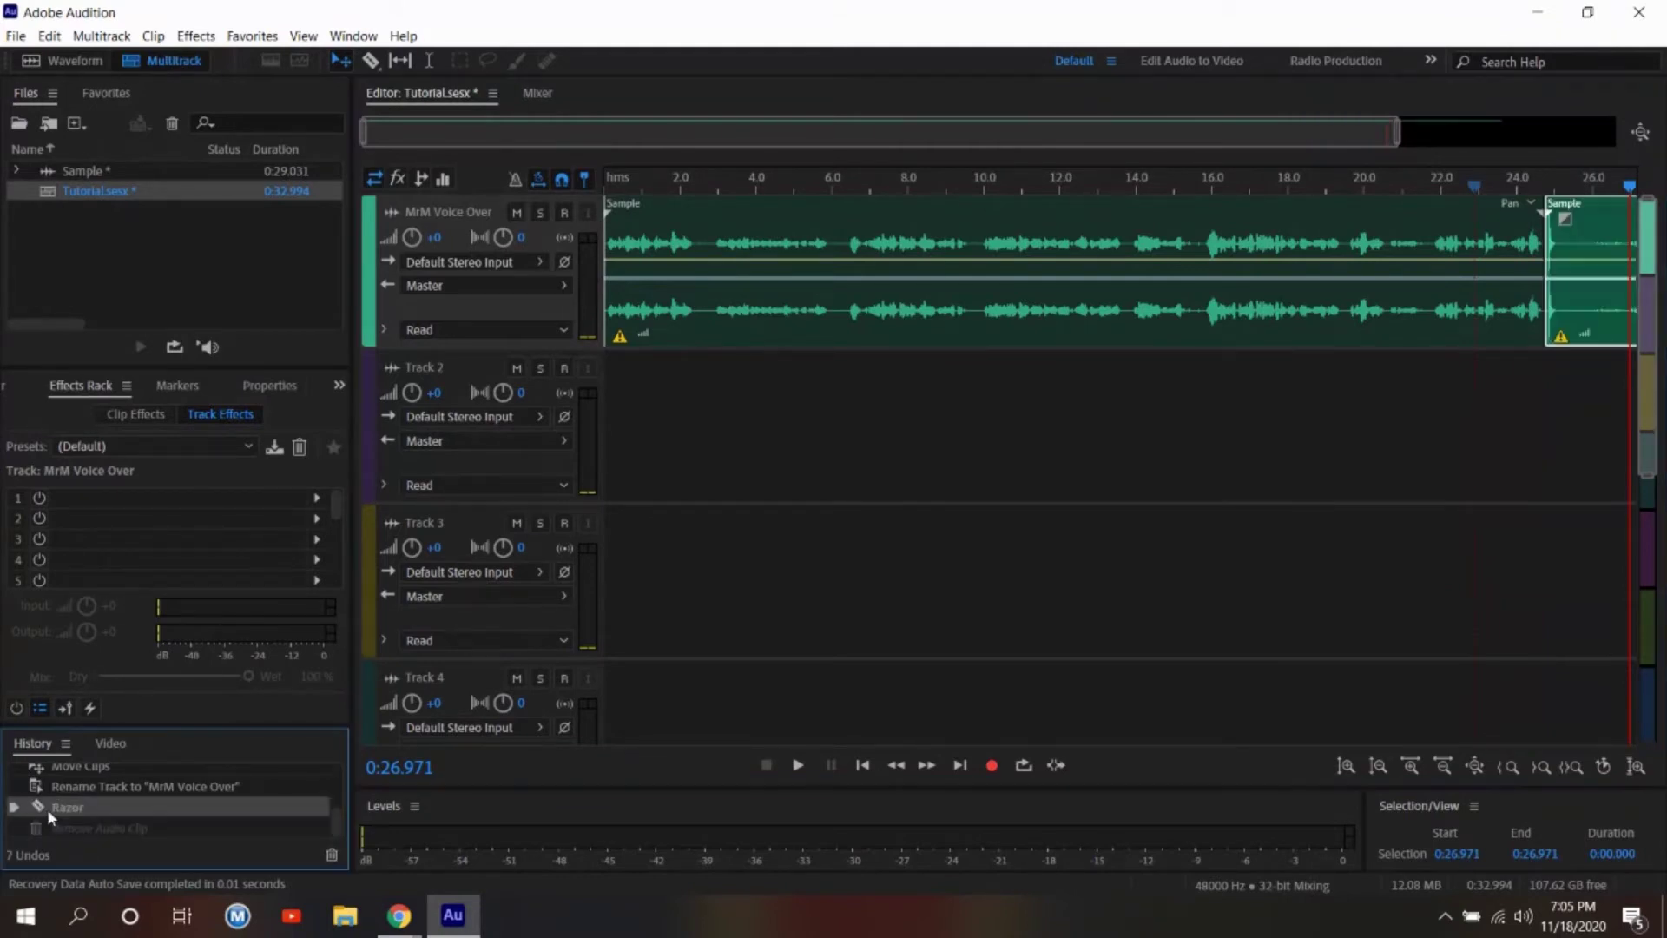
pyautogui.click(331, 854)
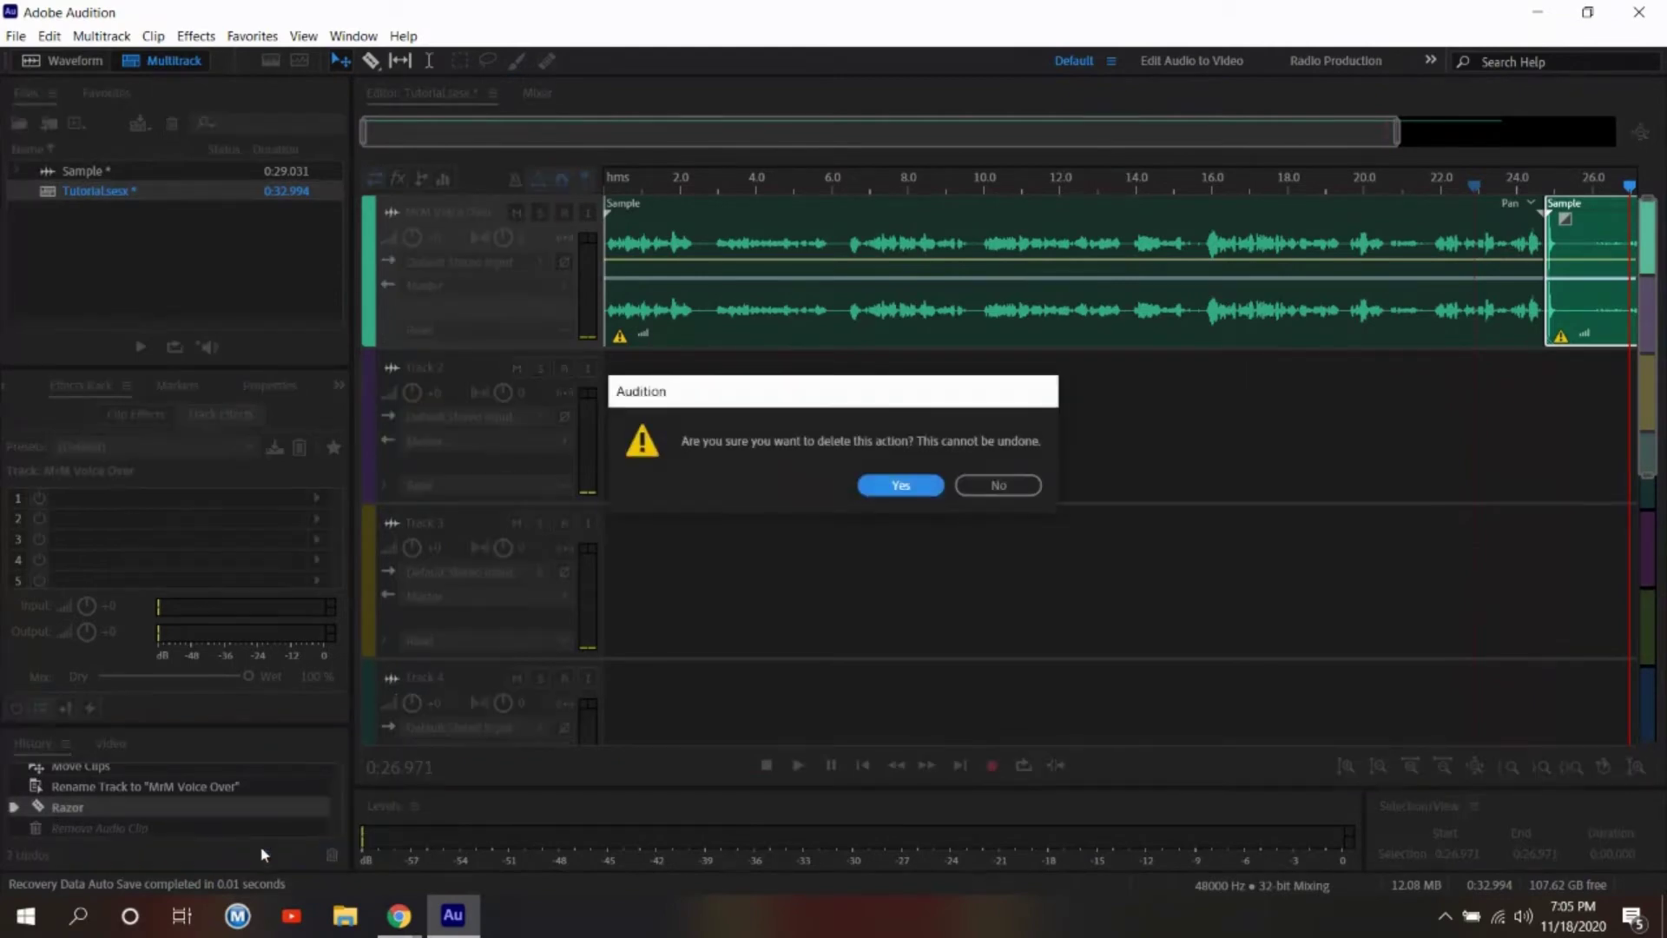
pyautogui.click(894, 485)
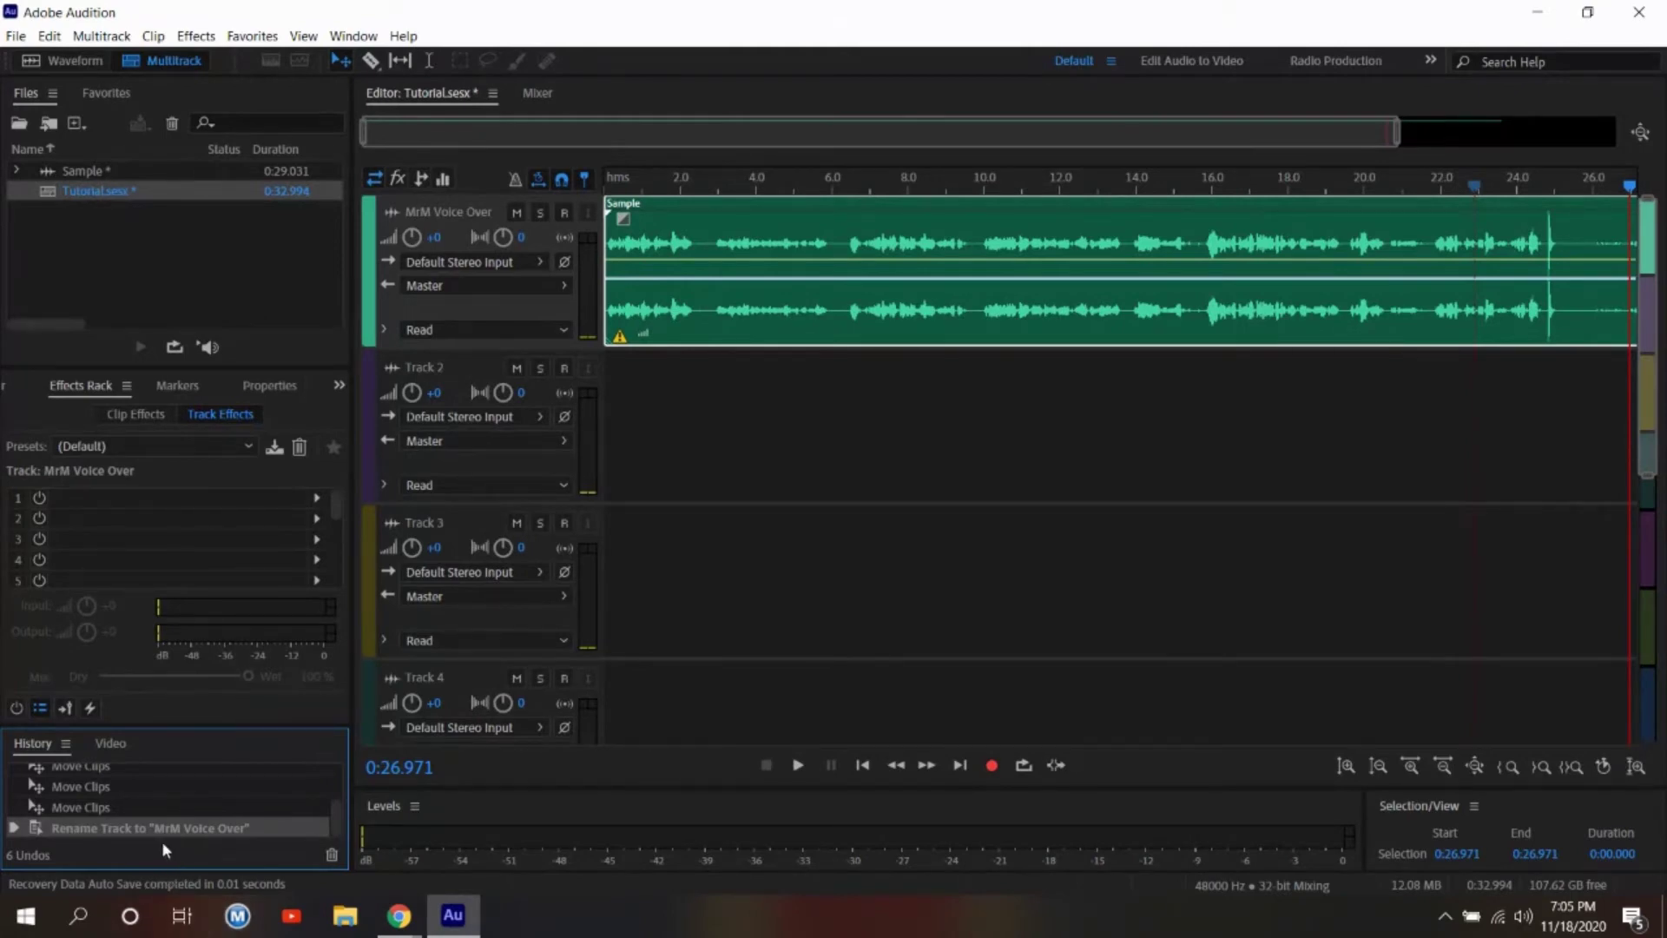
# Add the Amplify effect to the MrM Voice Over track and open the Sample file in the waveform editor.
pyautogui.click(212, 37)
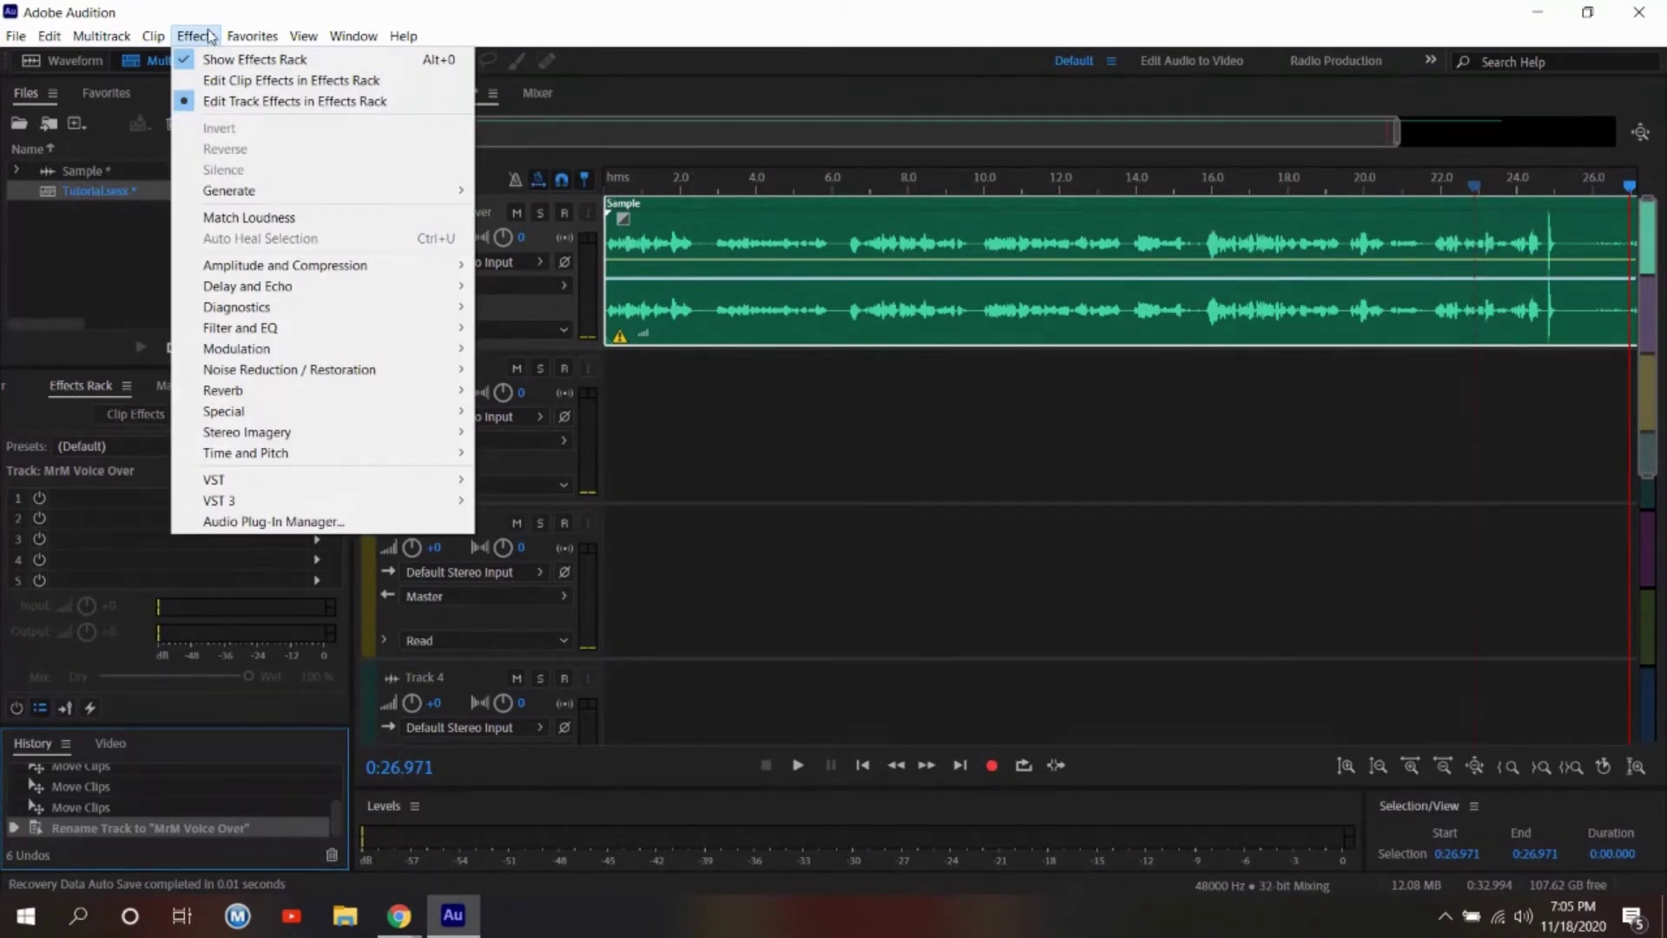
pyautogui.click(244, 37)
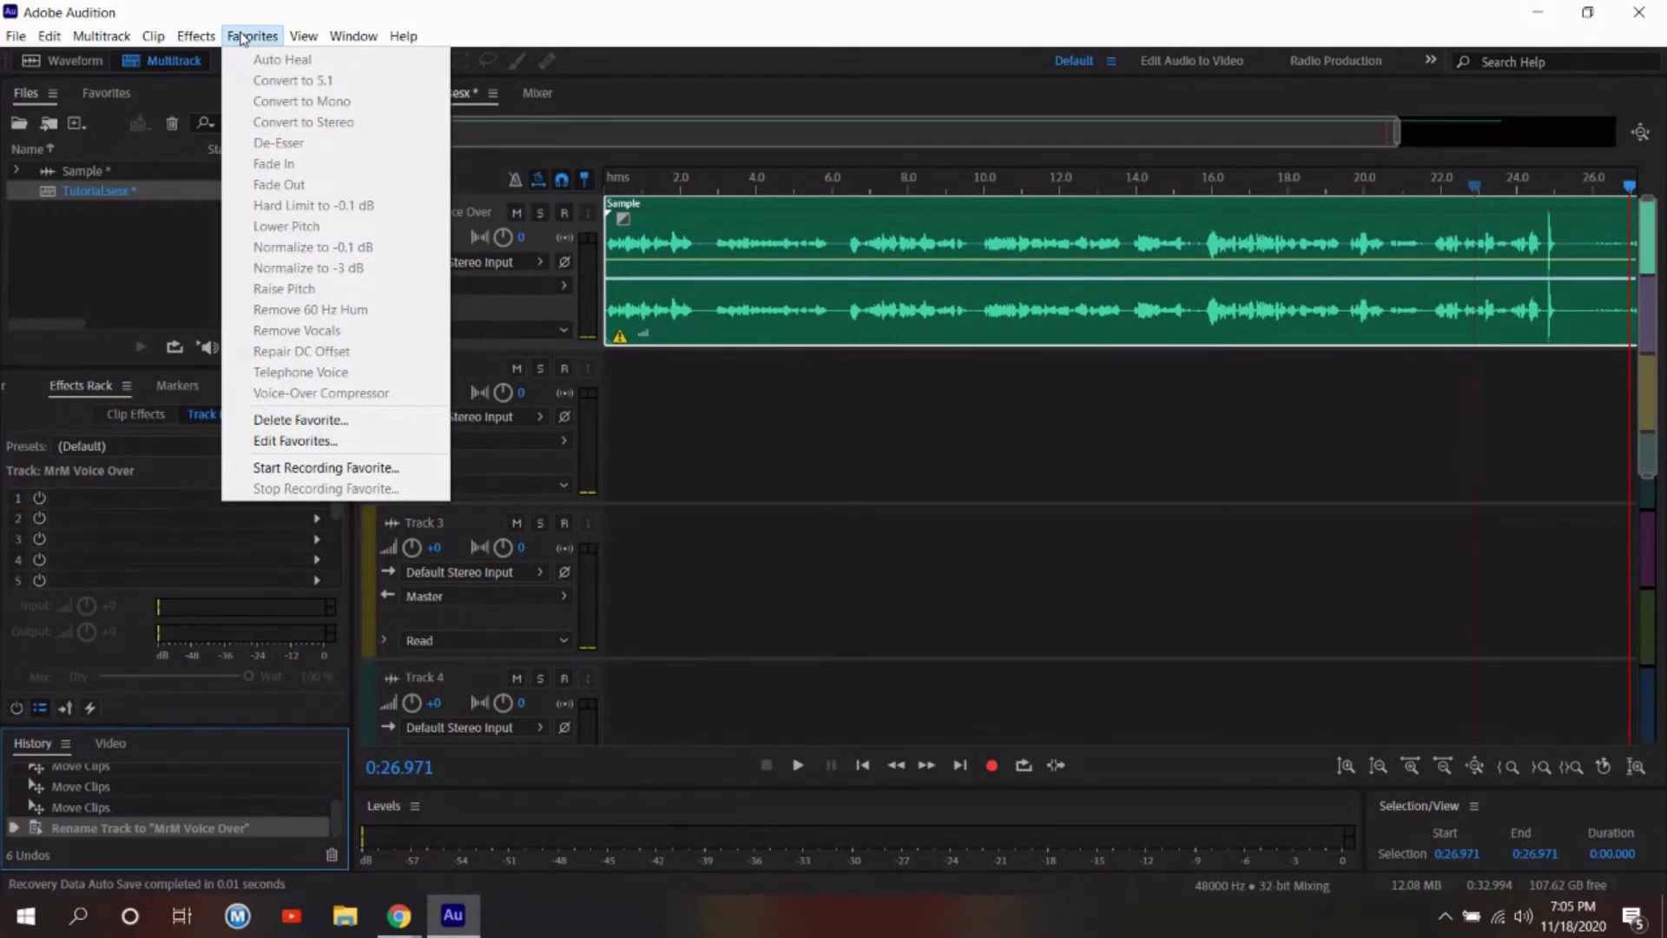
pyautogui.moveTo(208, 39)
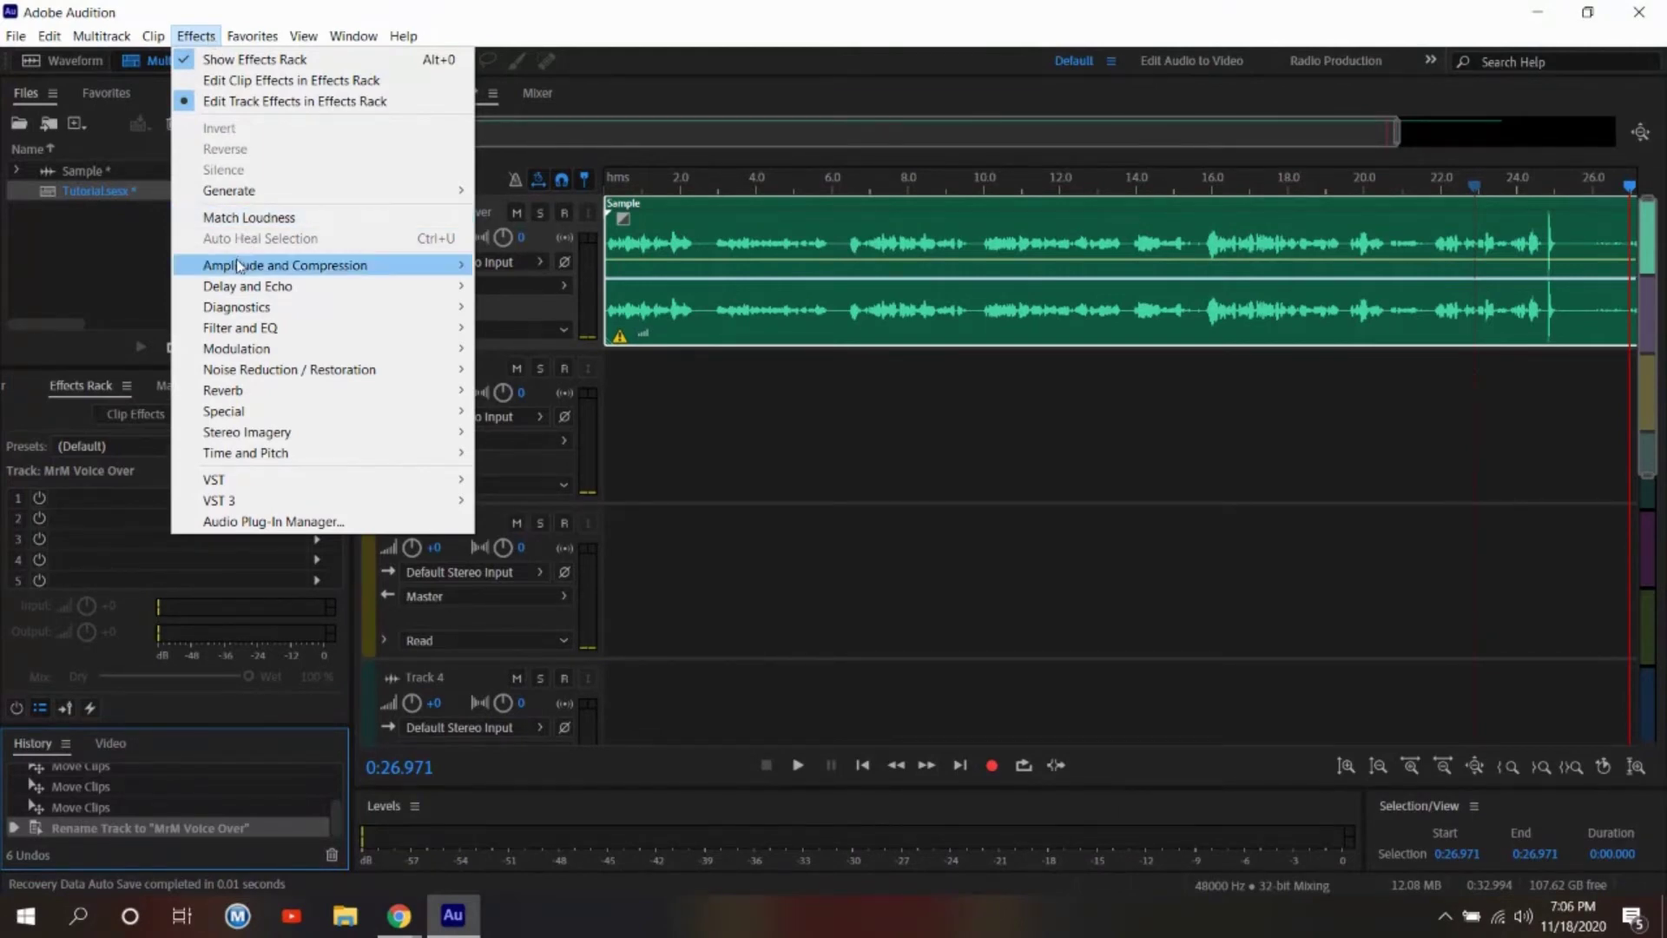
pyautogui.moveTo(239, 266)
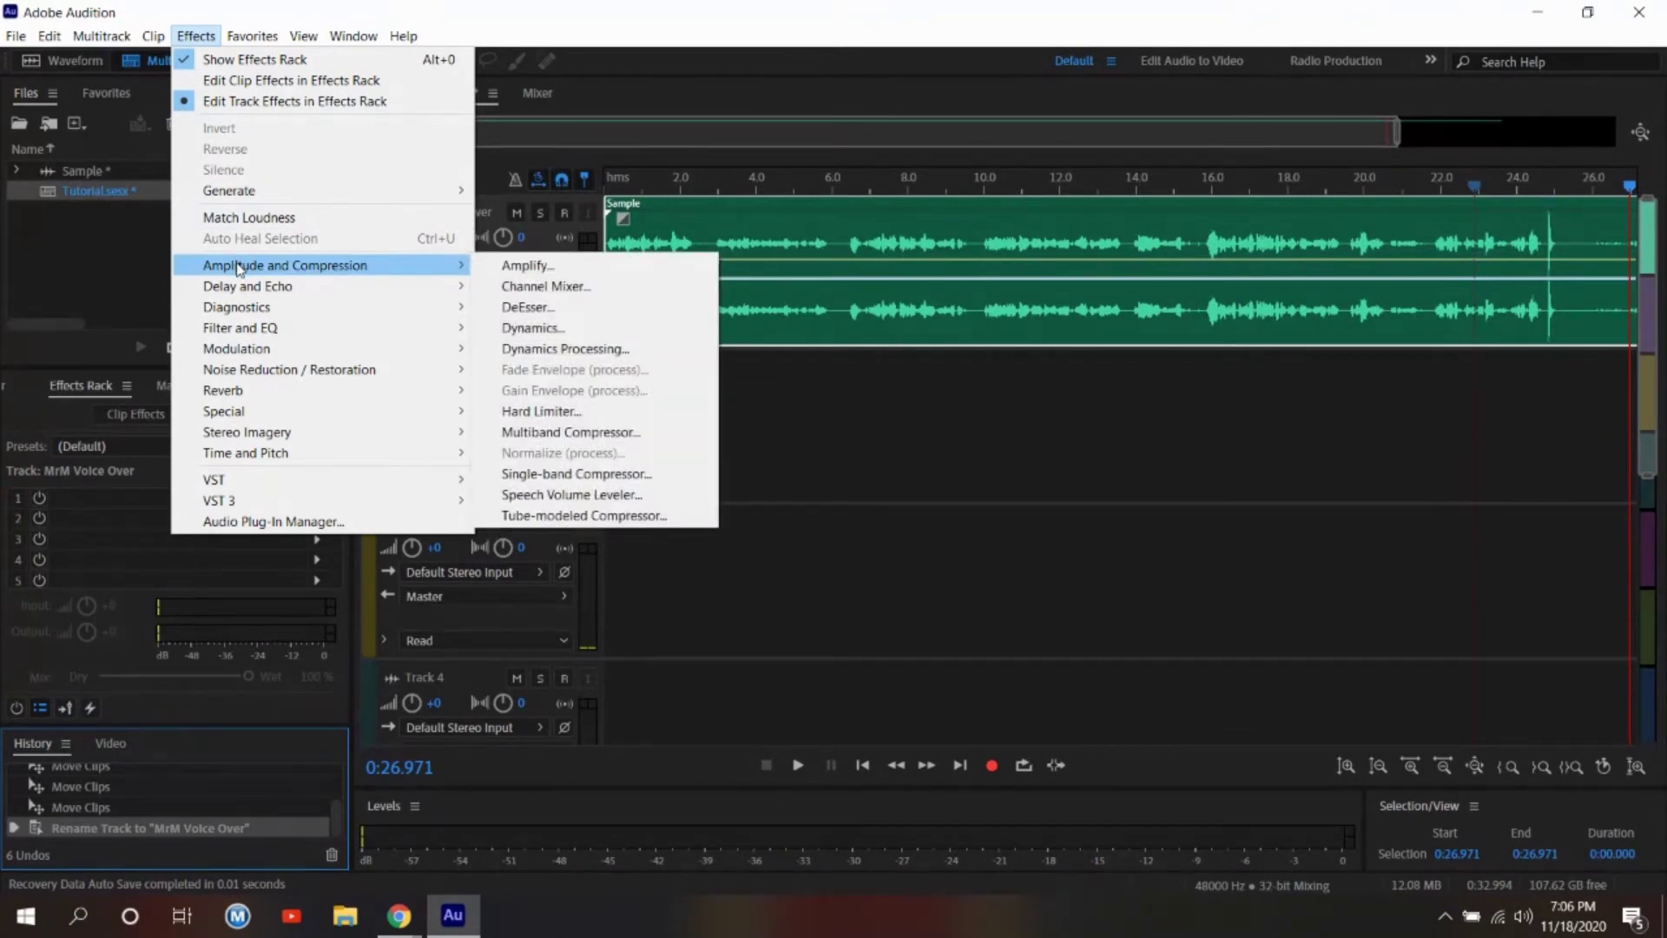
pyautogui.click(527, 265)
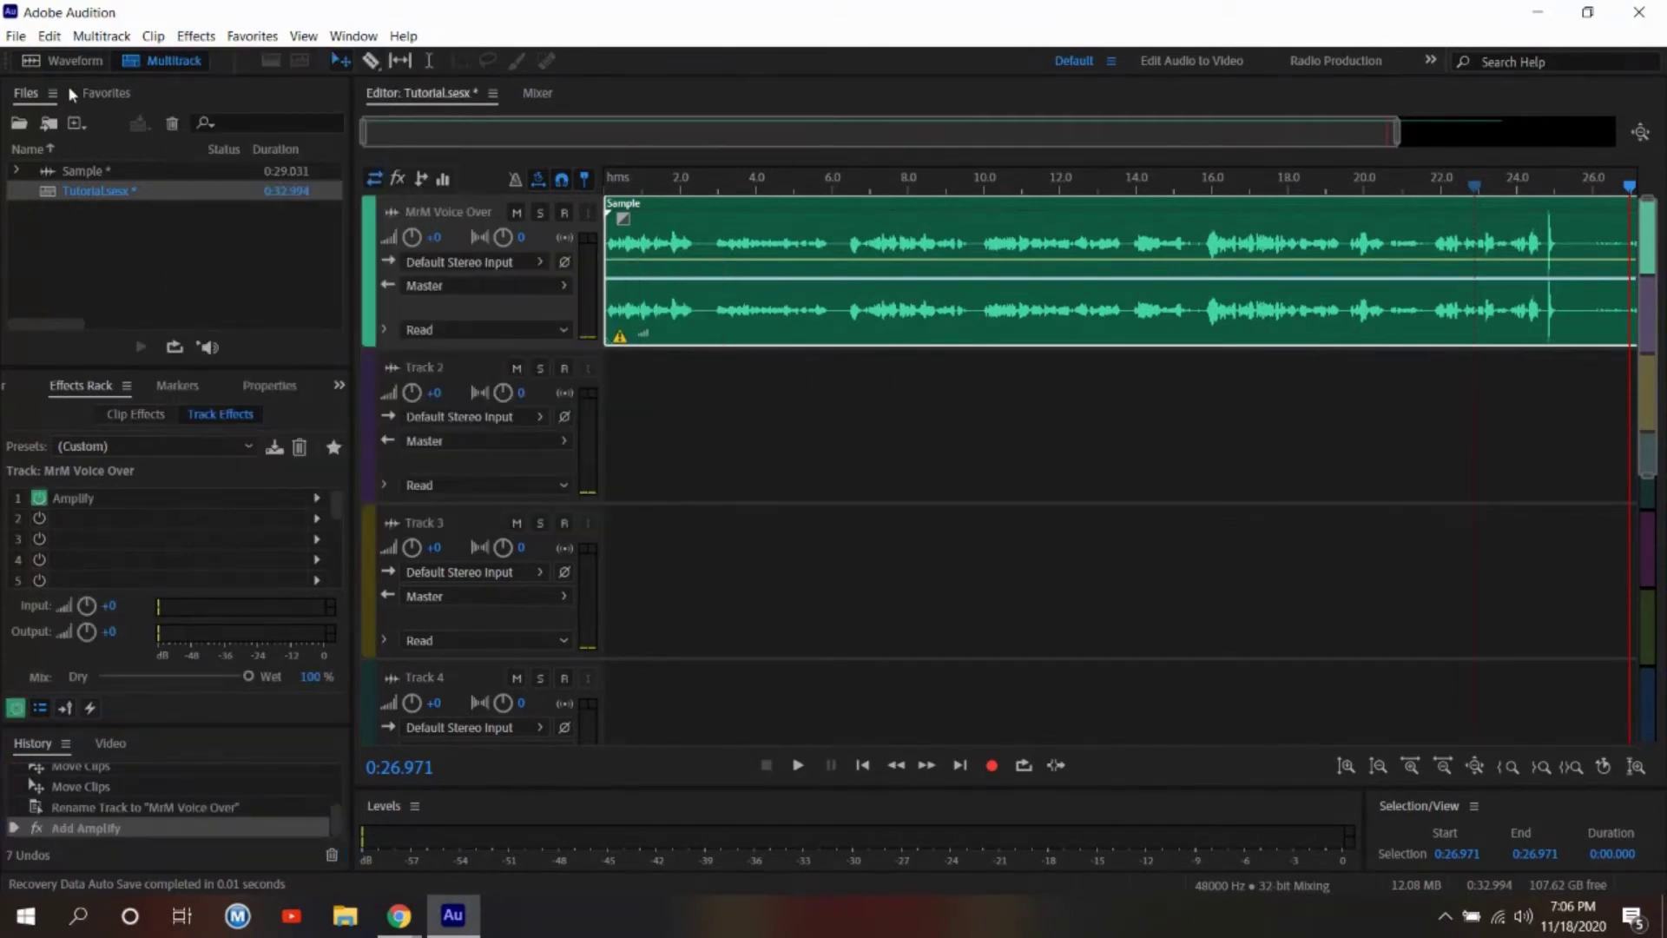
pyautogui.click(76, 63)
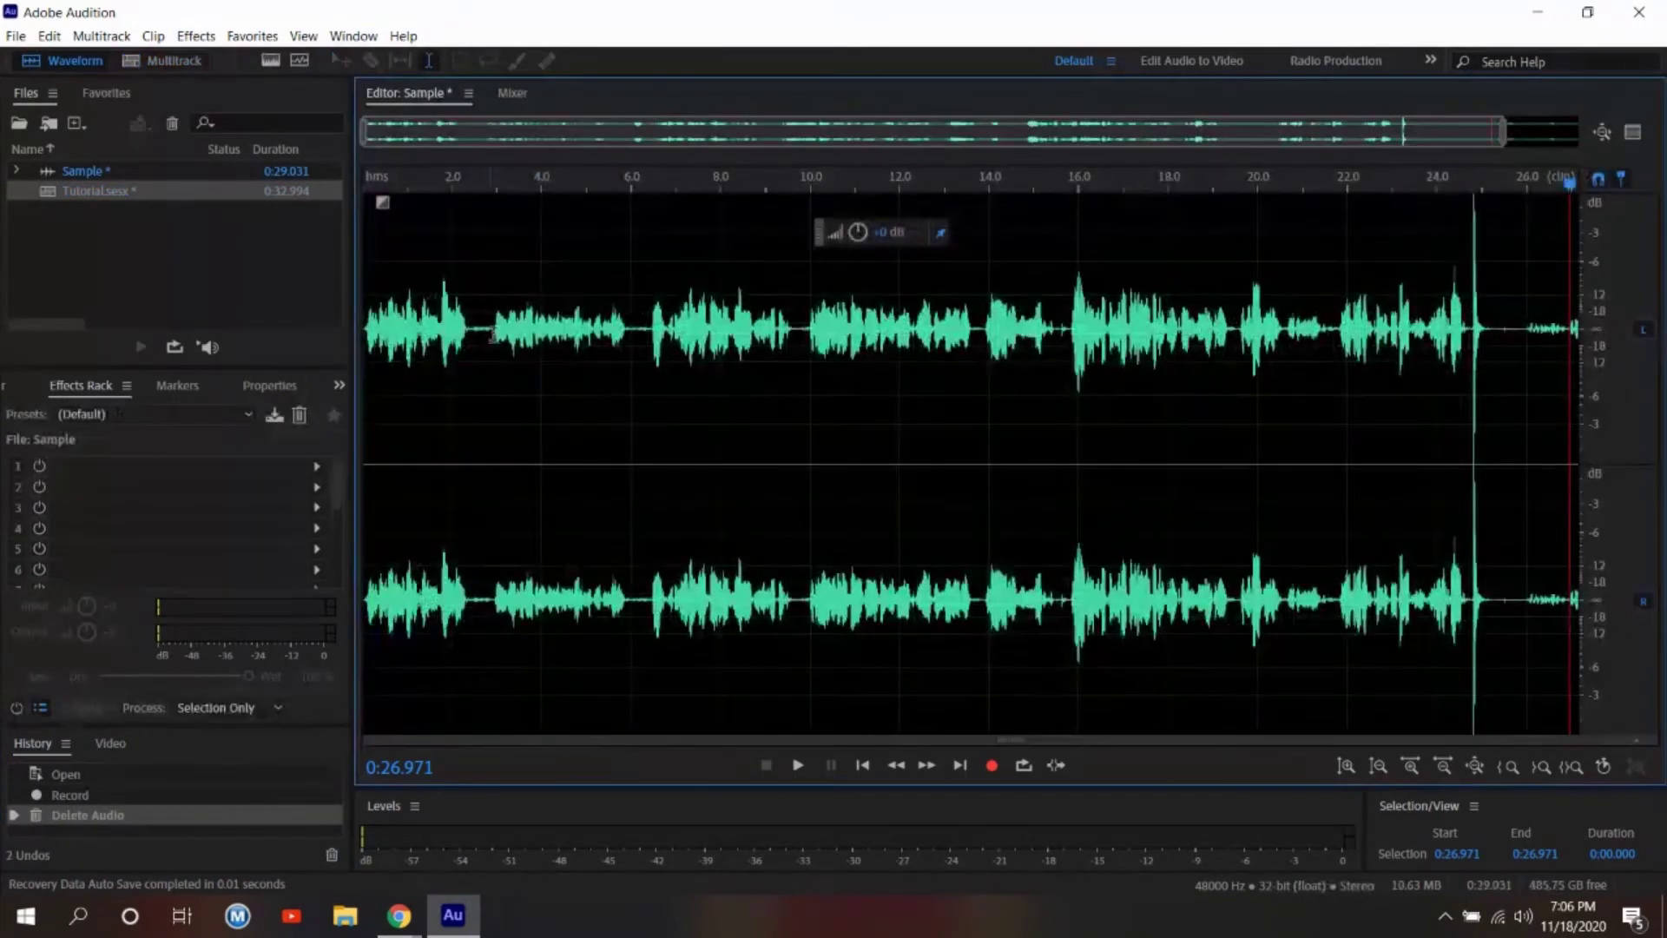
pyautogui.click(482, 348)
pyautogui.hotkey('ctrl', 'a')
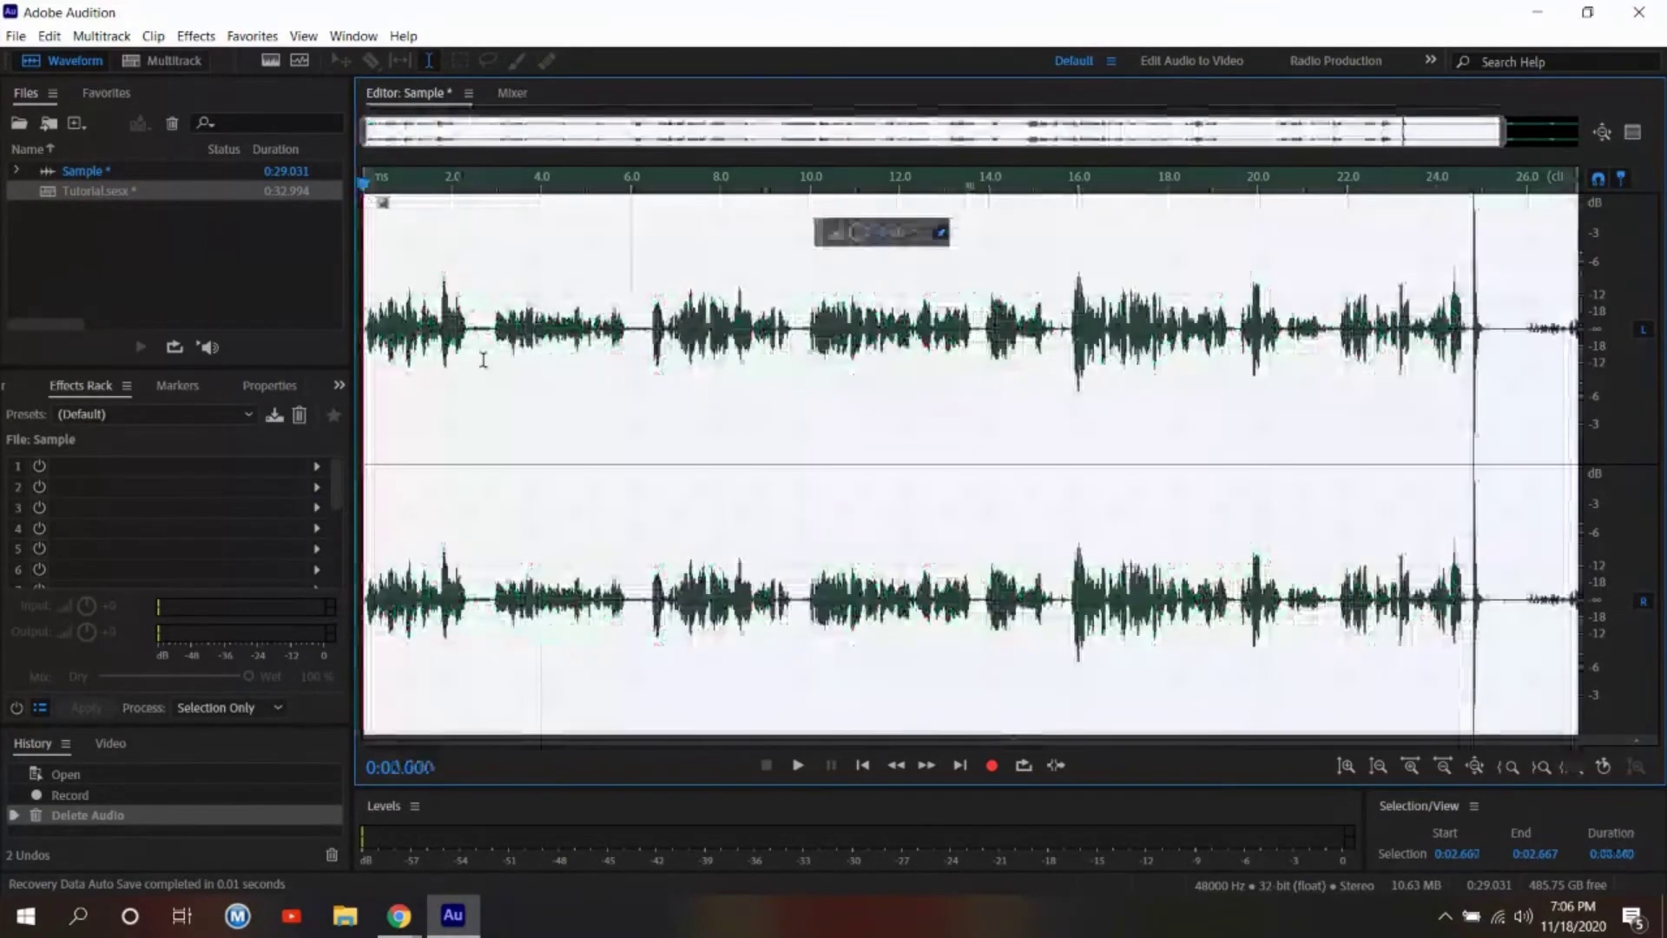
pyautogui.click(195, 37)
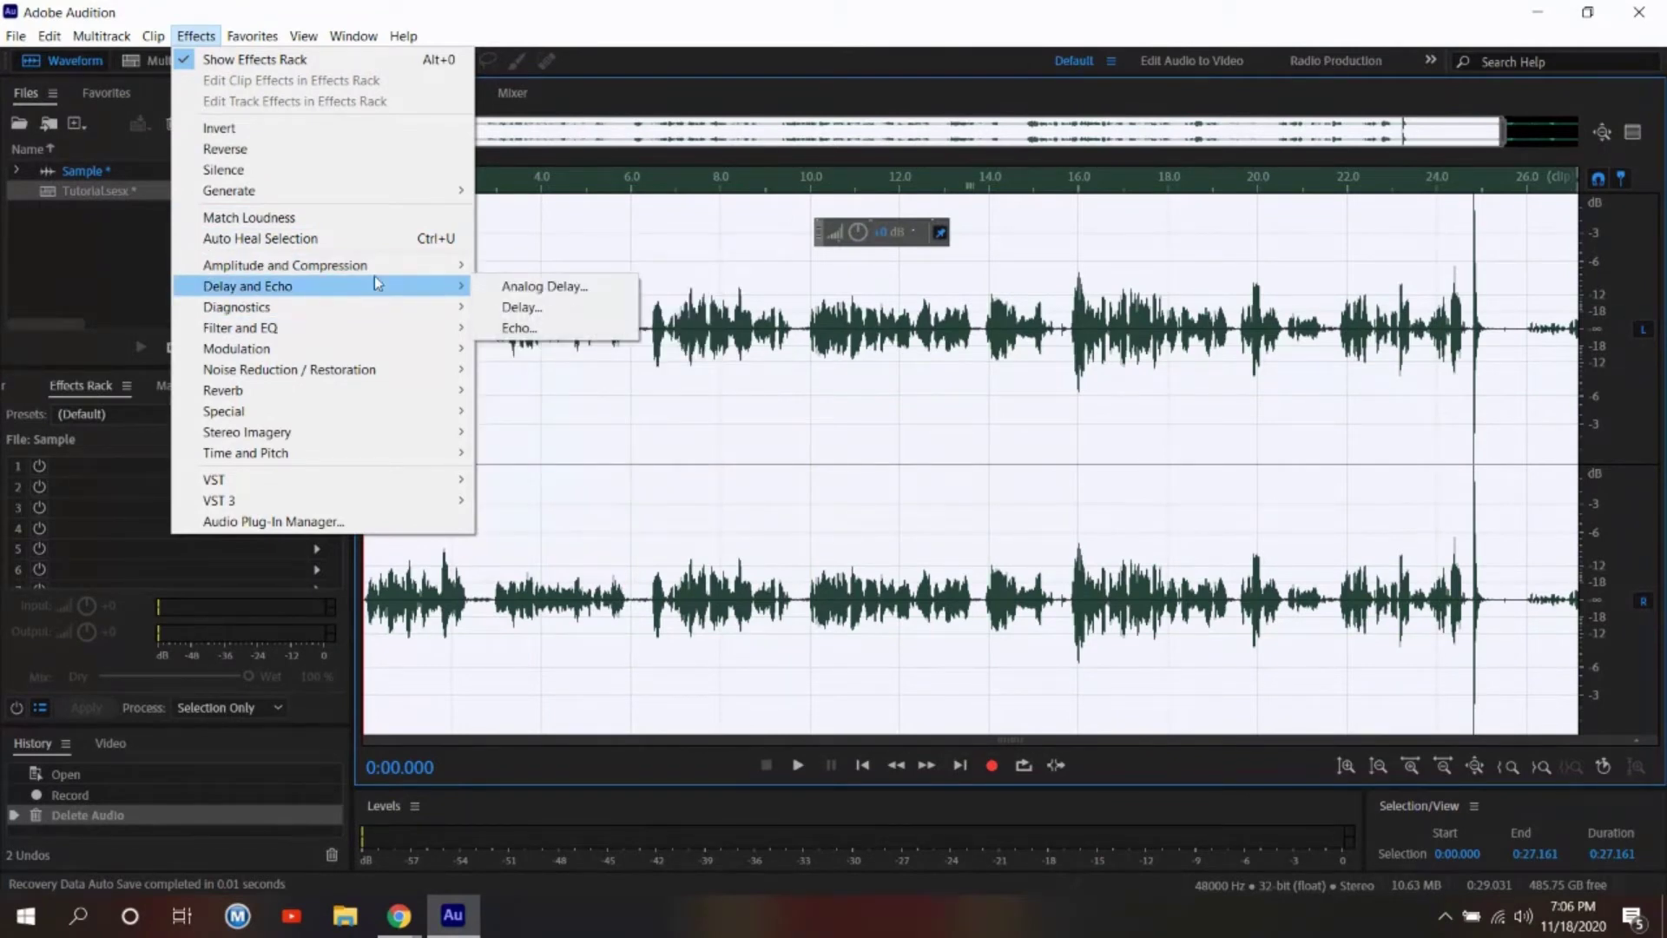
pyautogui.moveTo(374, 274)
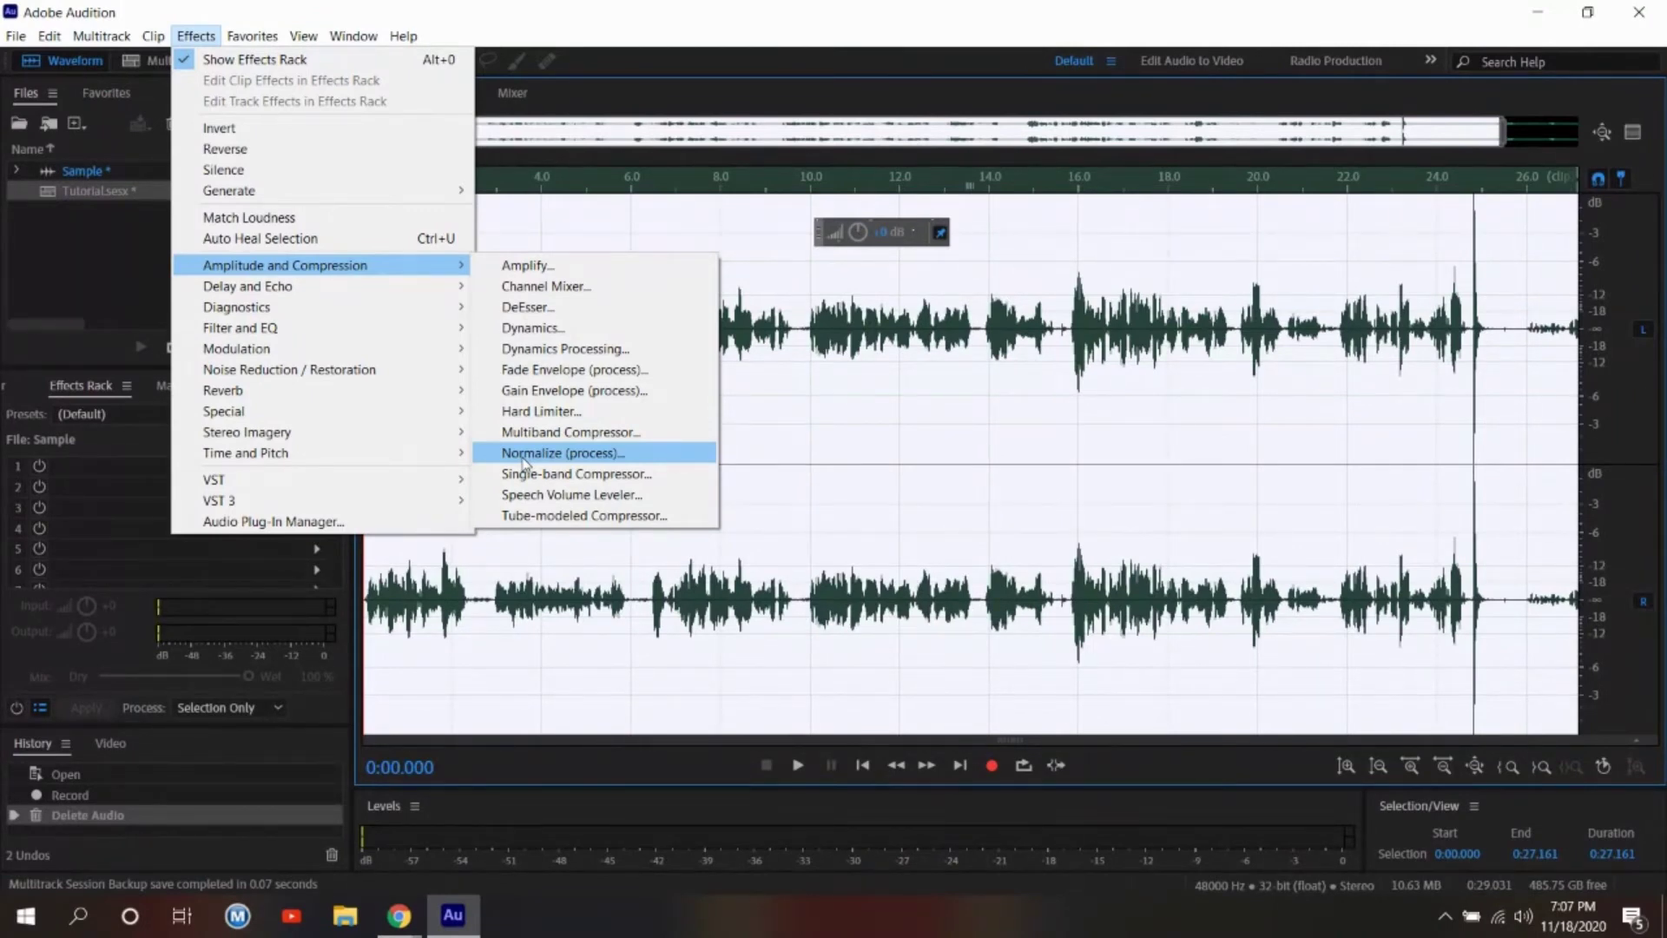
pyautogui.click(966, 499)
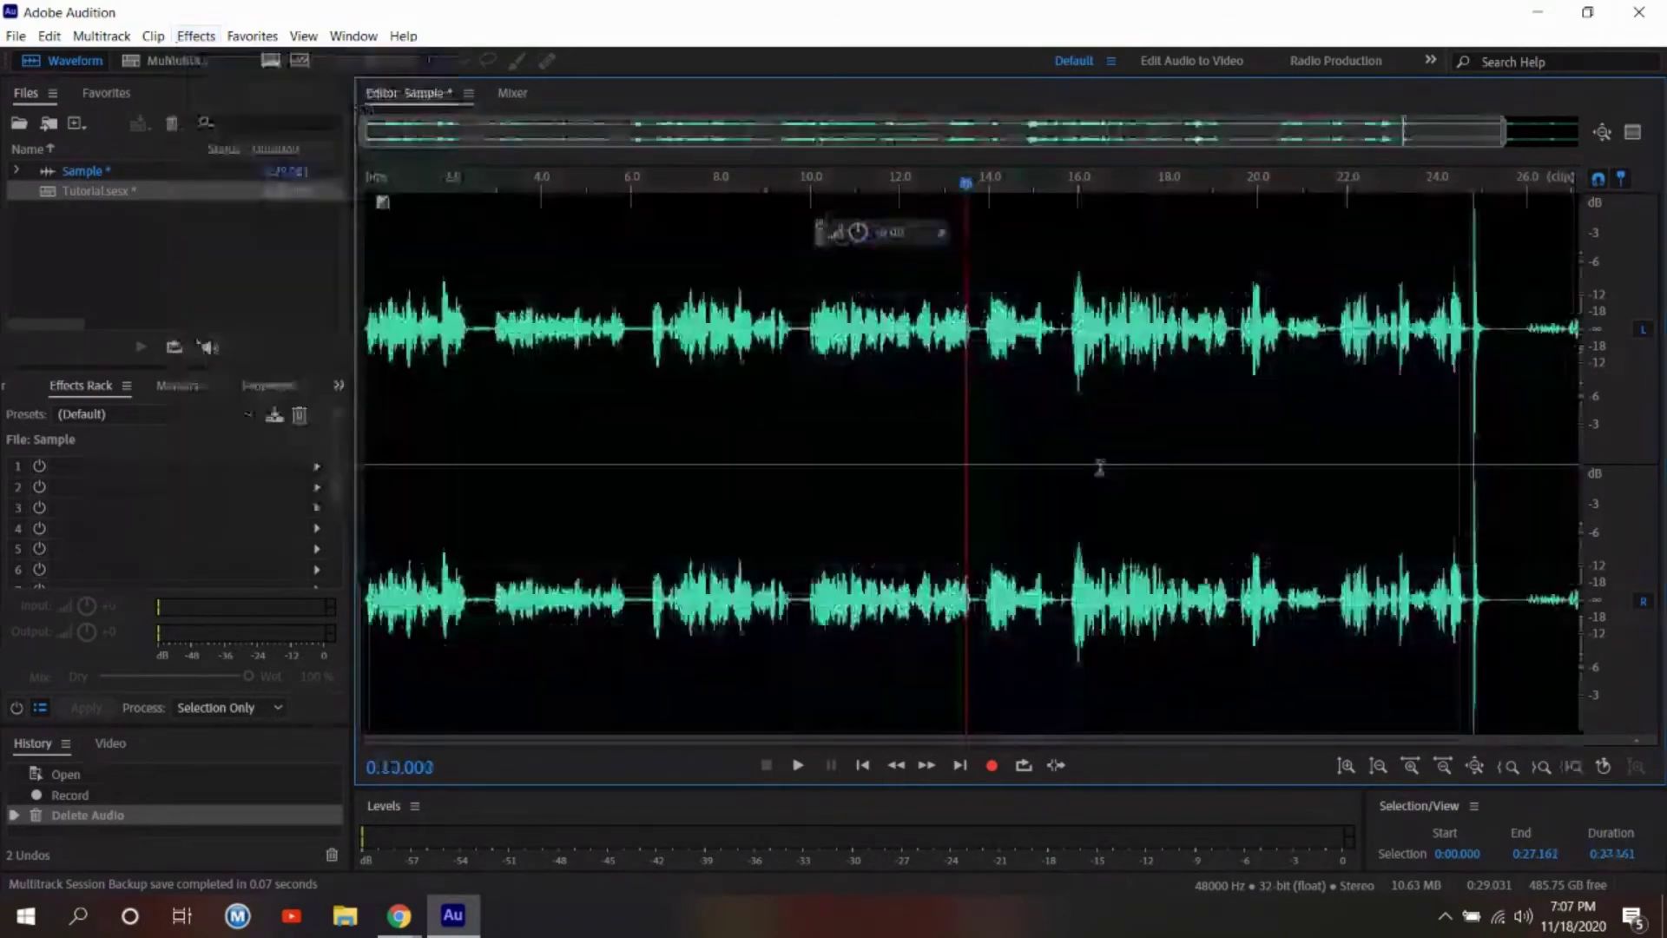
# Select the entire Sample waveform and normalize it to 95% with all channels normalized equally.
pyautogui.click(488, 352)
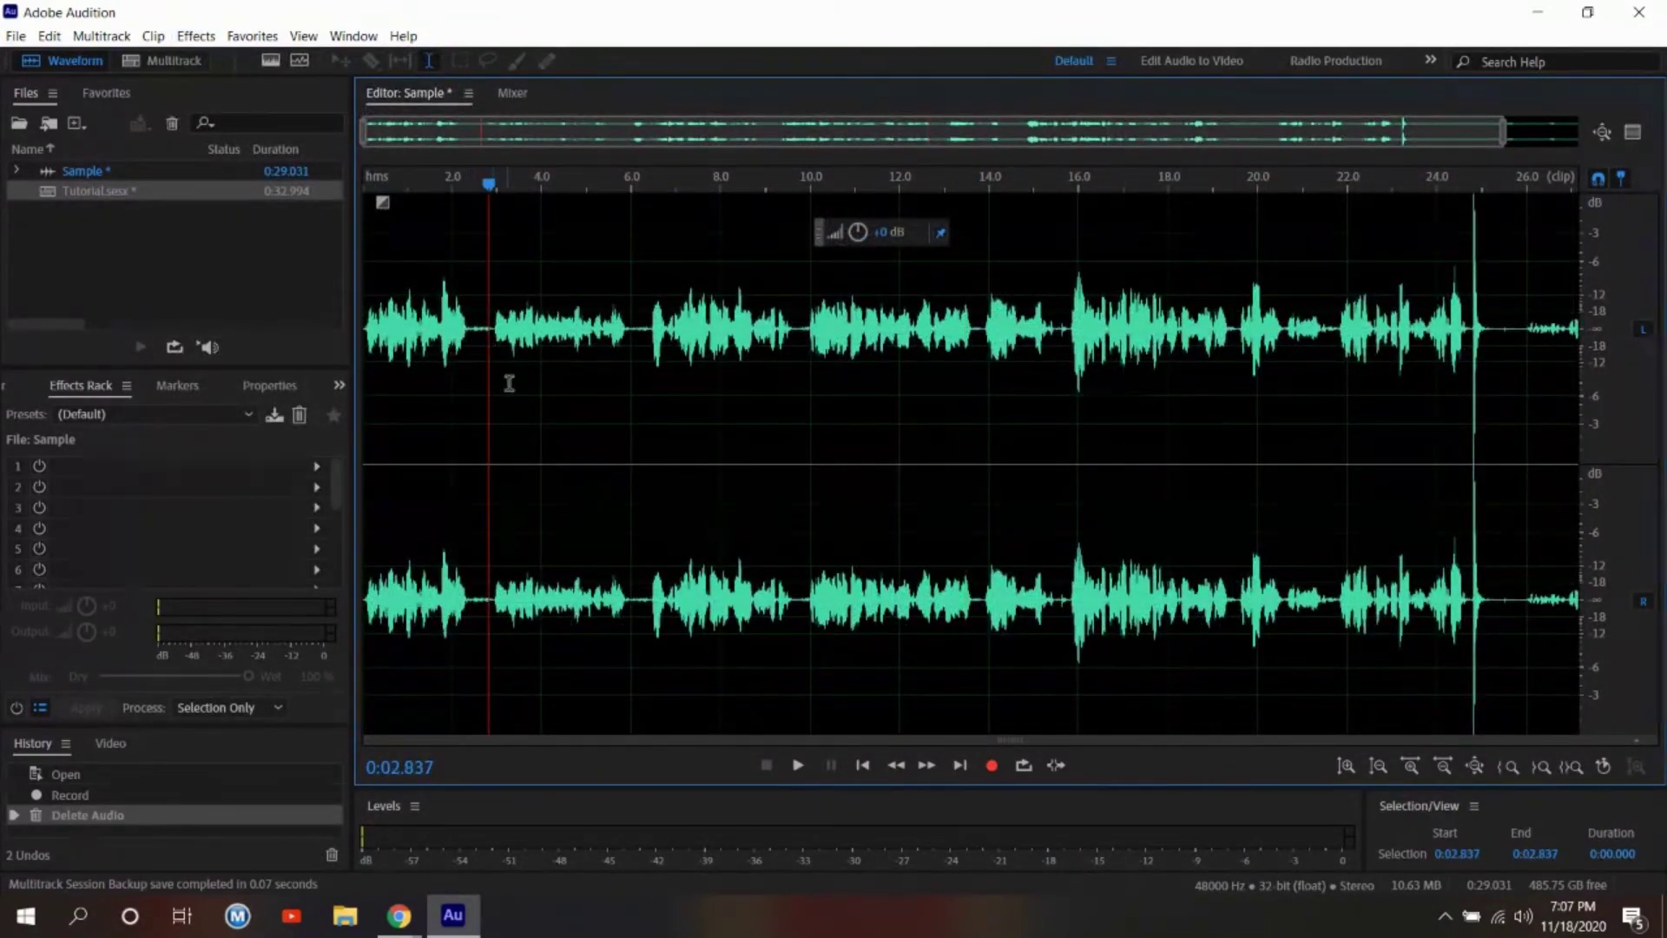
pyautogui.hotkey('ctrl', 'a')
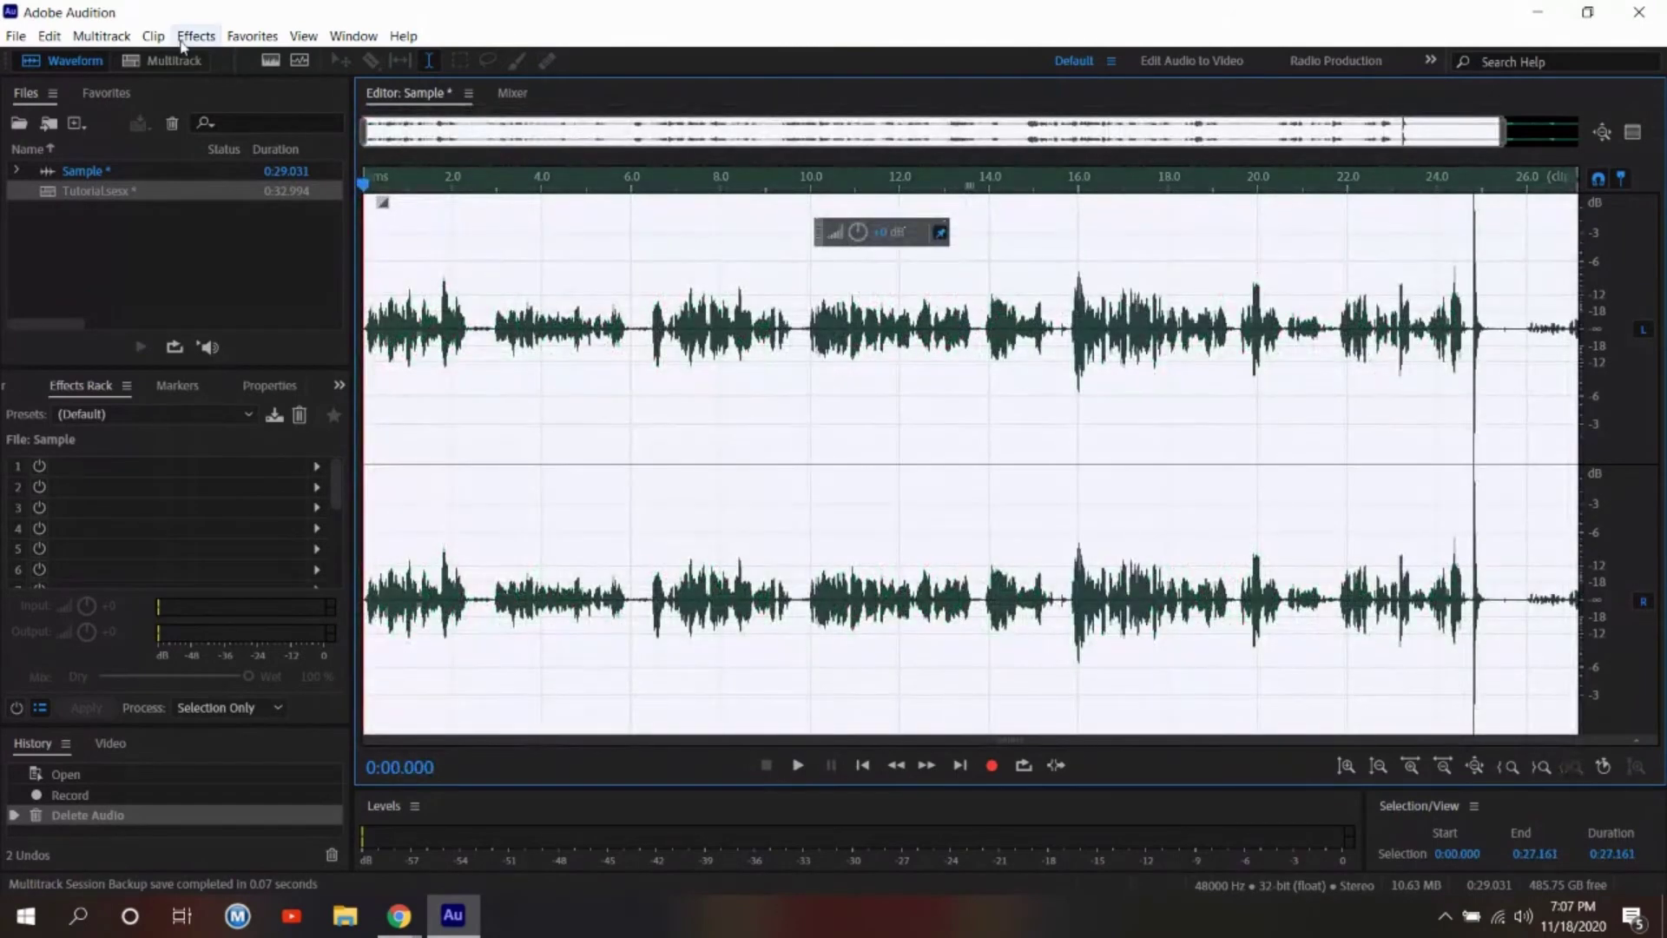
pyautogui.click(196, 36)
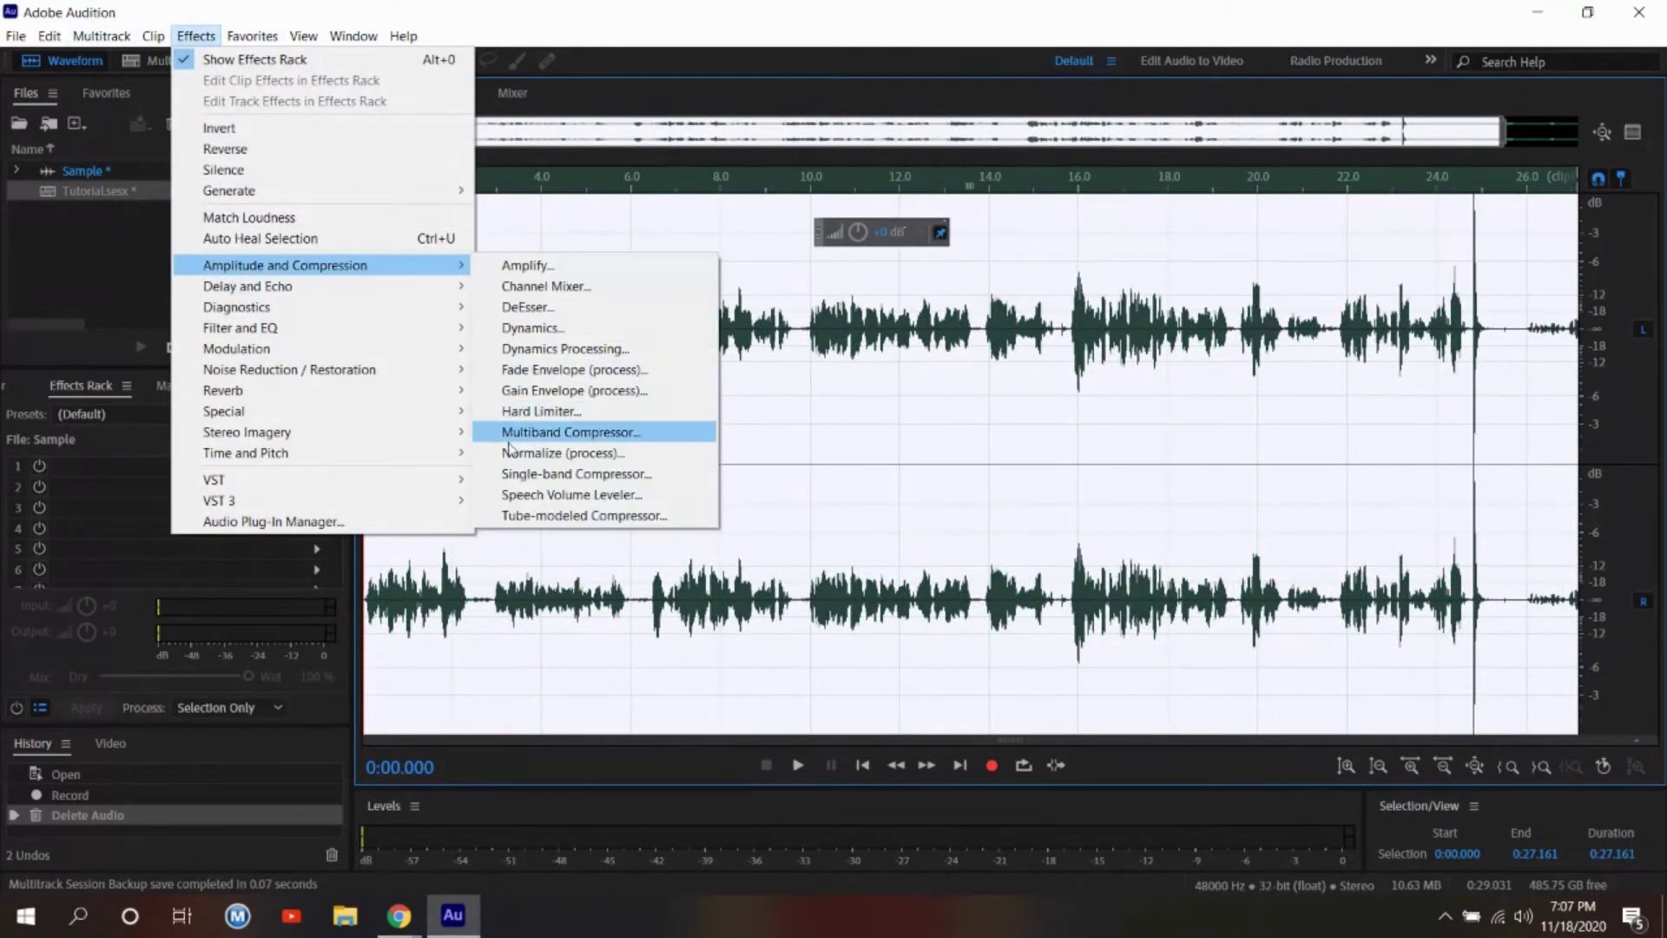
pyautogui.click(562, 452)
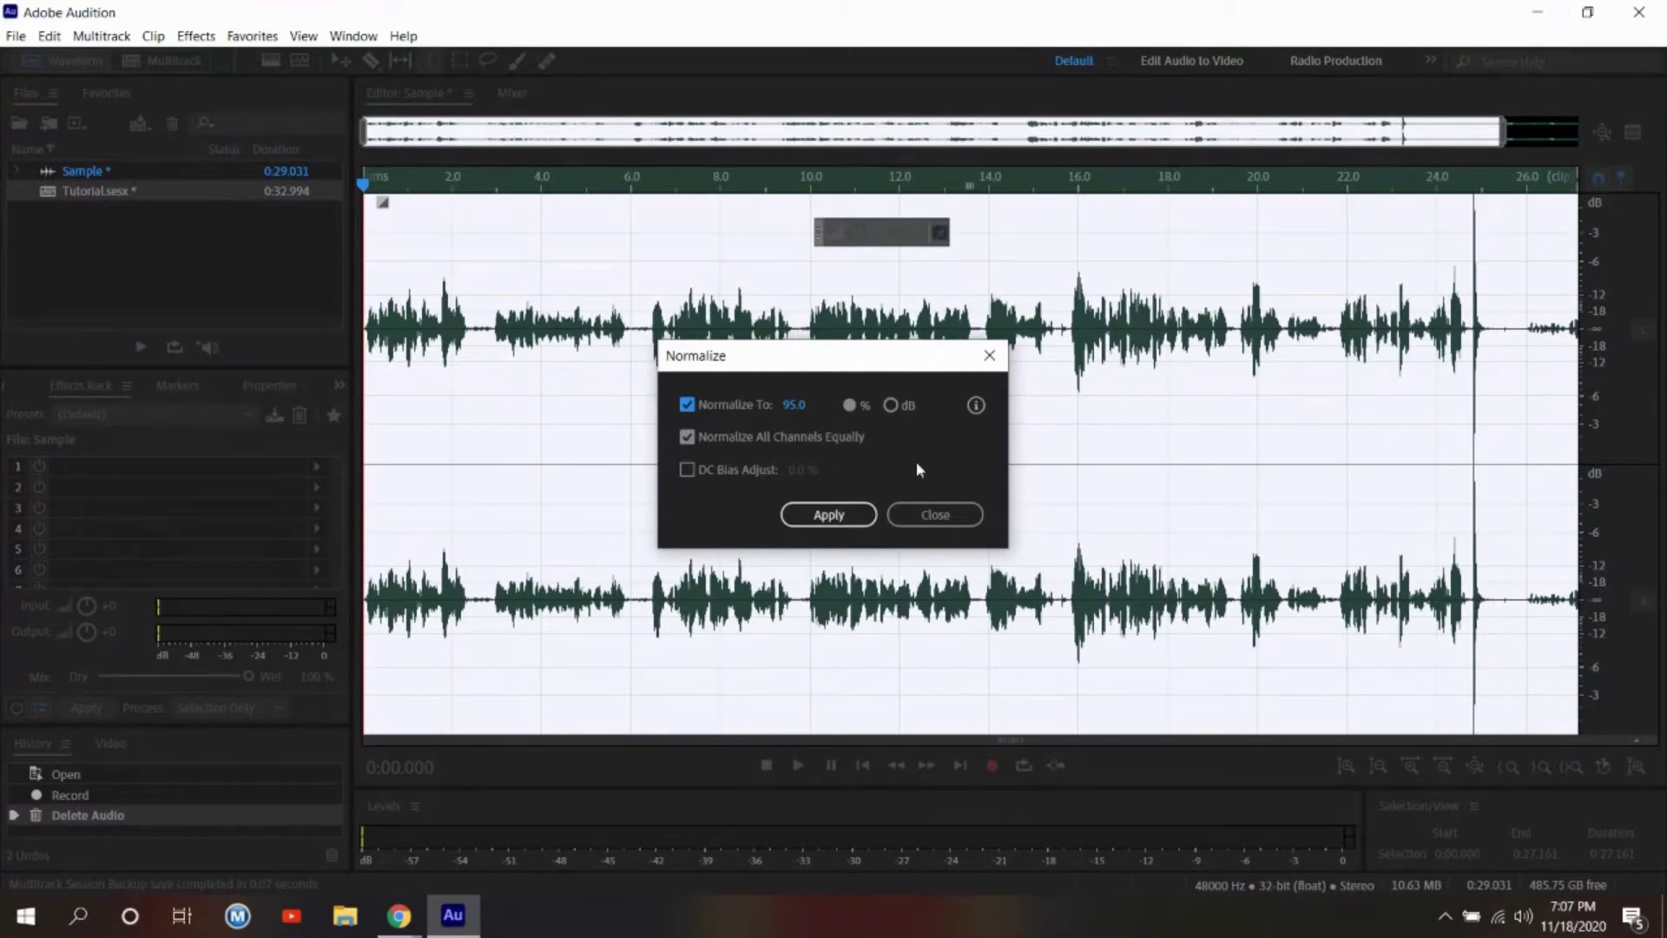
pyautogui.click(828, 515)
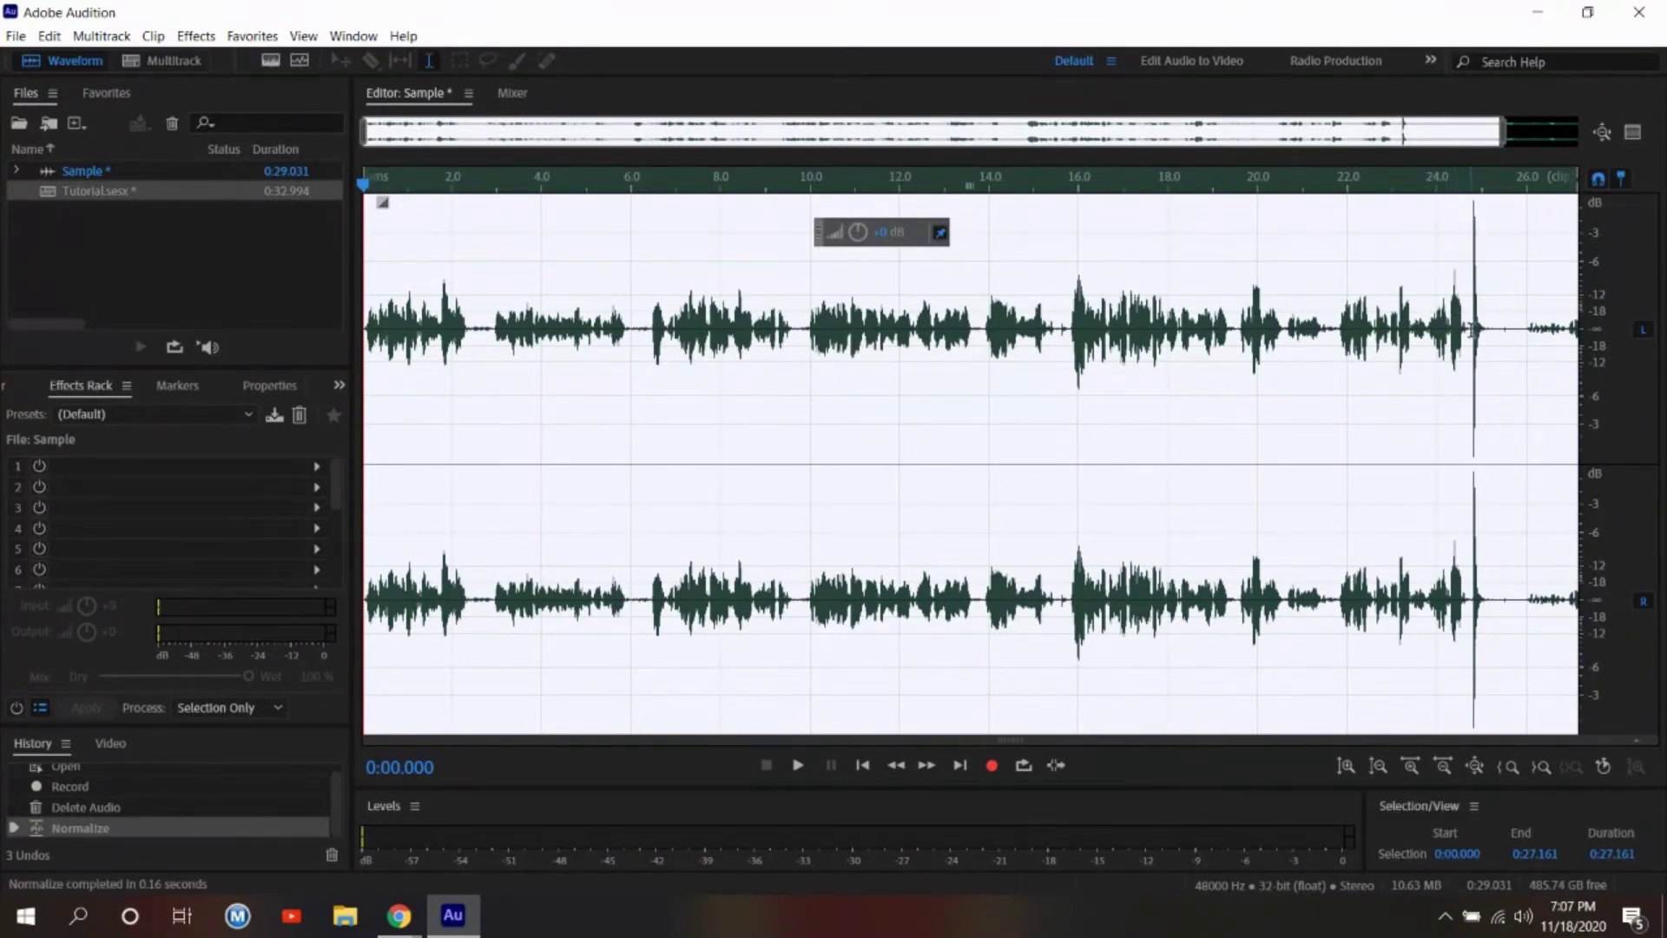
# Delete the audio from 0:24.736 to the end of the Sample file, including the loud spike.
pyautogui.click(1472, 330)
pyautogui.moveTo(1484, 340); pyautogui.dragTo(1625, 341)
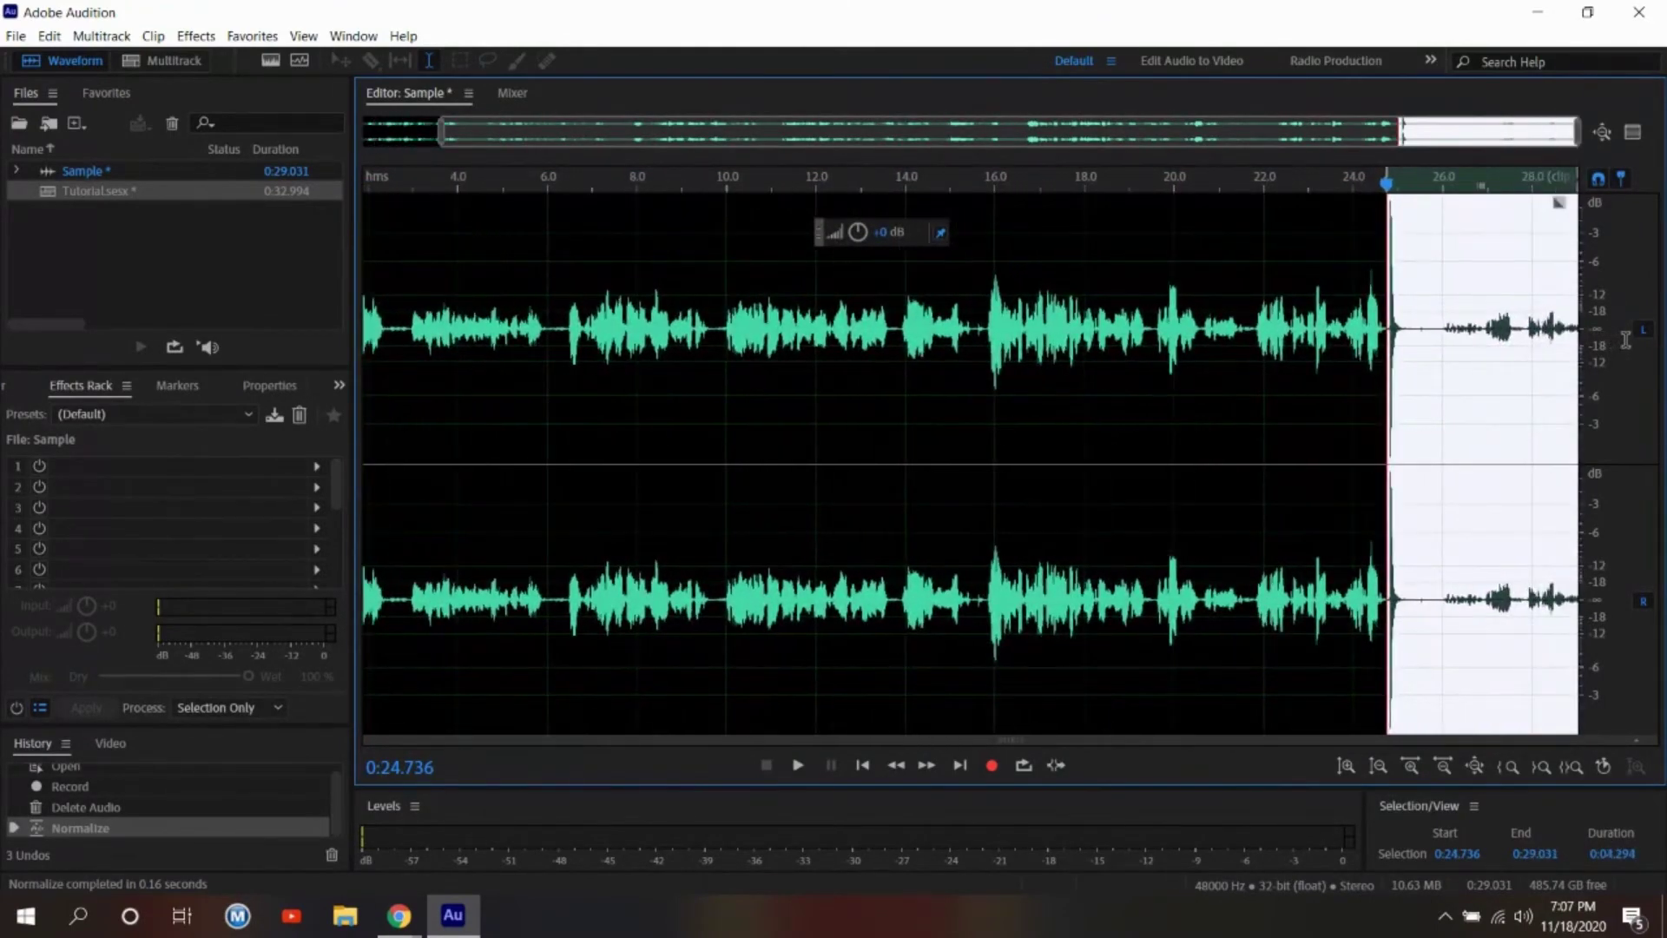
pyautogui.press('Delete')
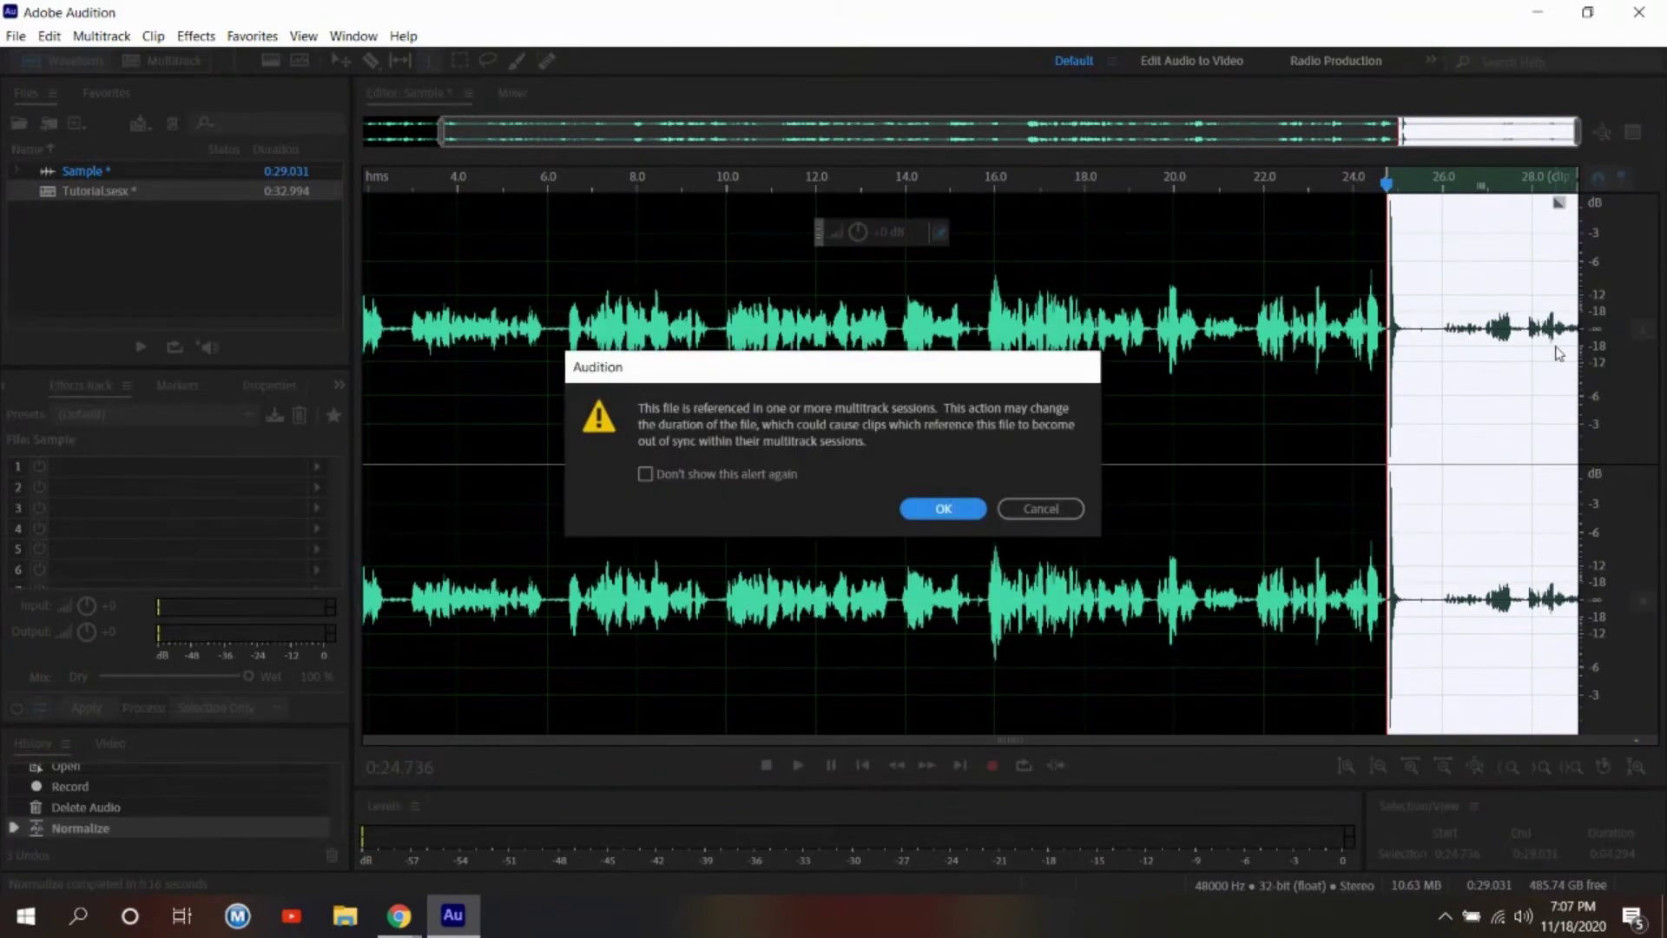
pyautogui.click(943, 508)
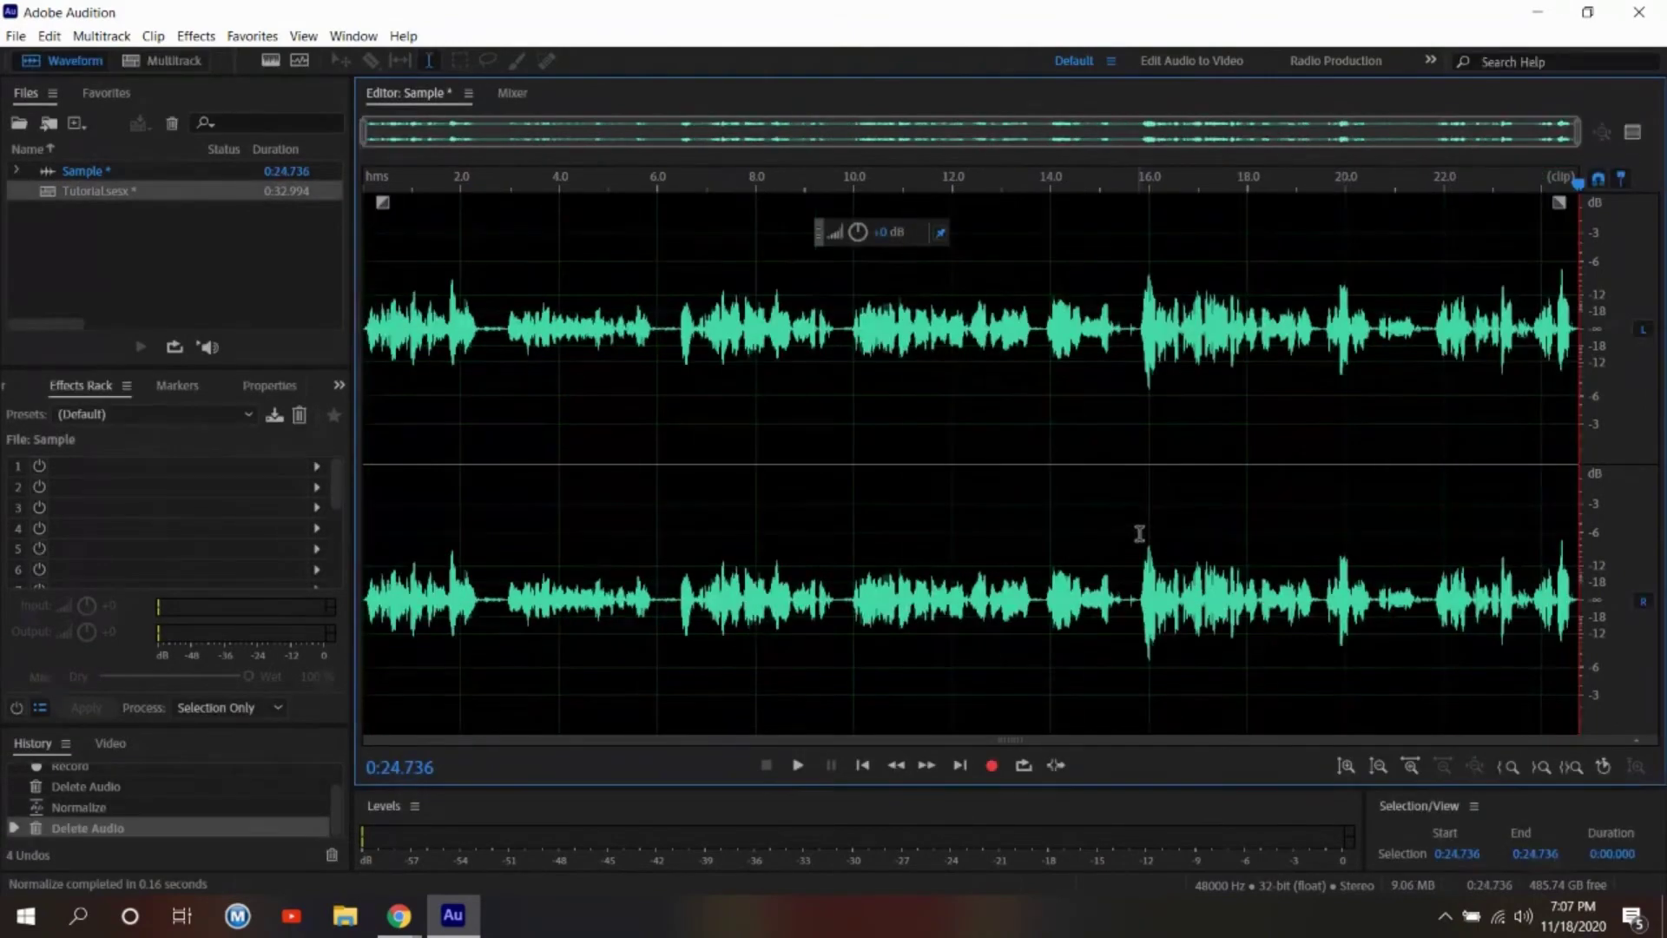
# Select the whole shortened Sample waveform and normalize it to 95% with all channels normalized equally.
pyautogui.hotkey('ctrl', 'a')
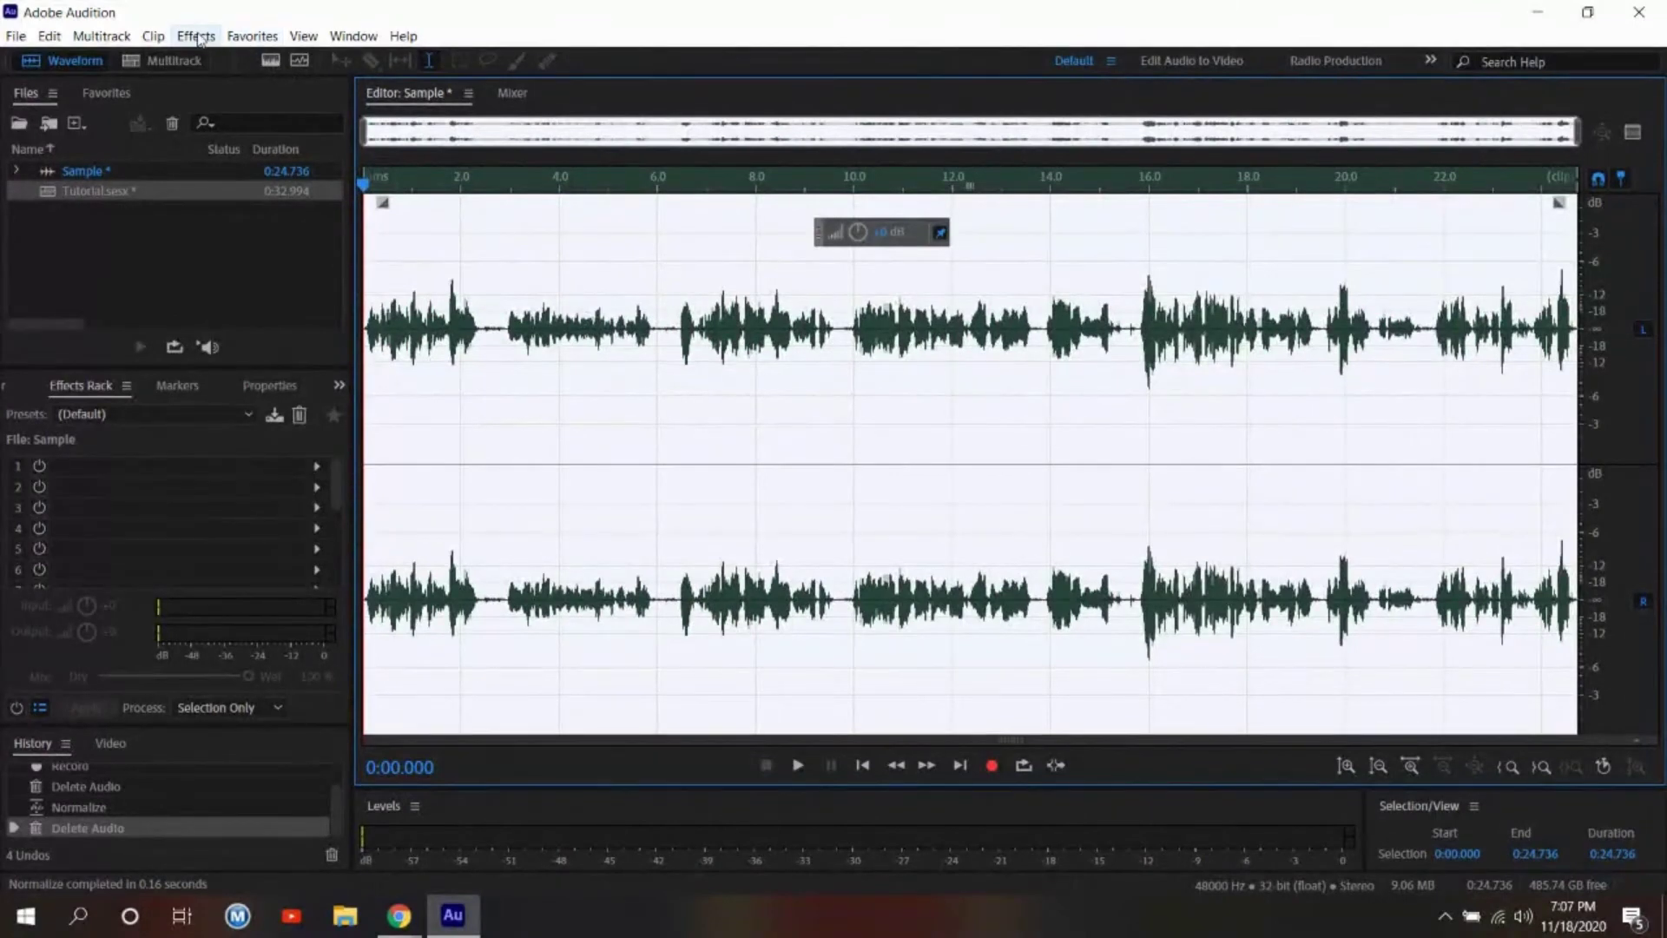
pyautogui.click(252, 35)
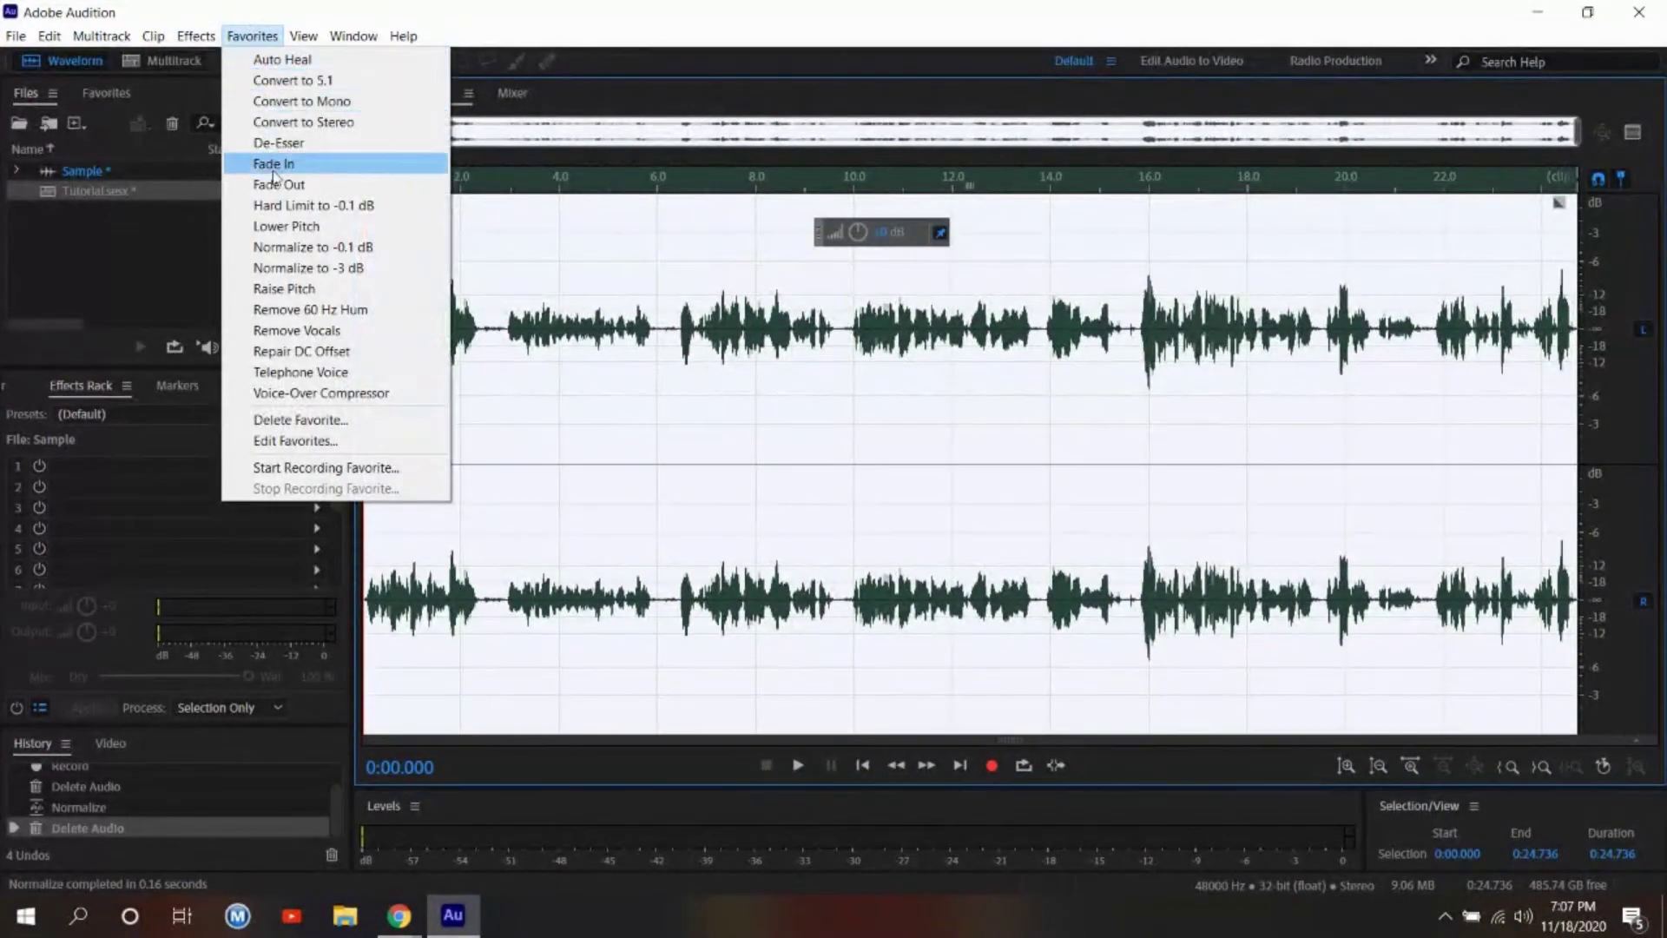
pyautogui.moveTo(194, 37)
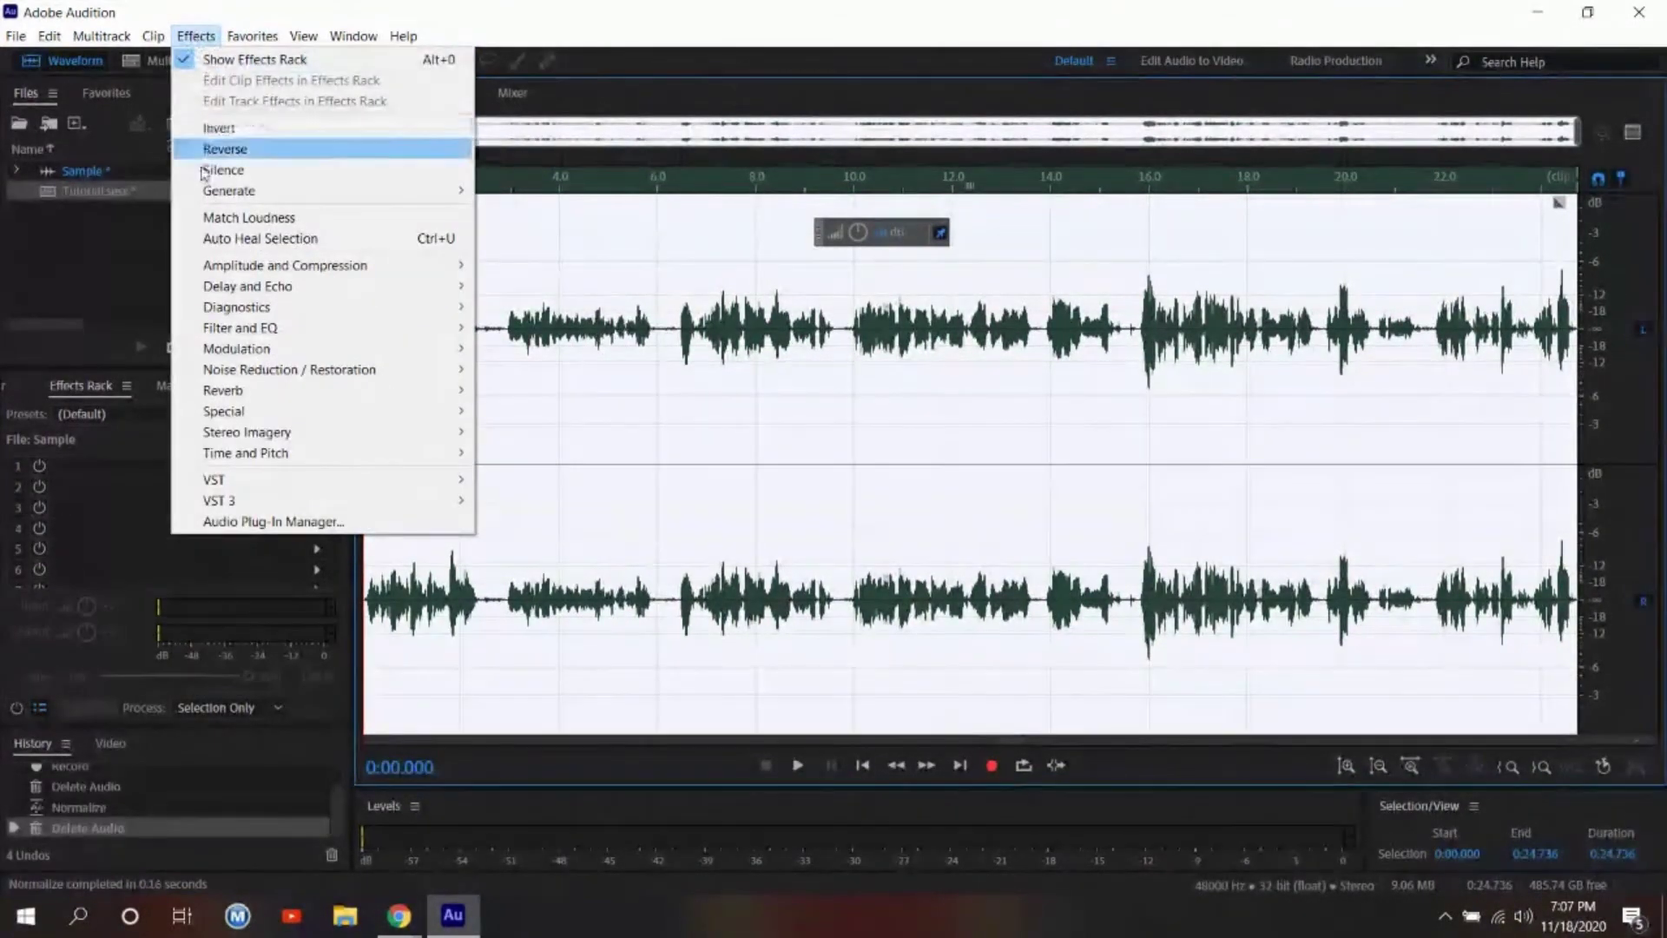
pyautogui.moveTo(222, 267)
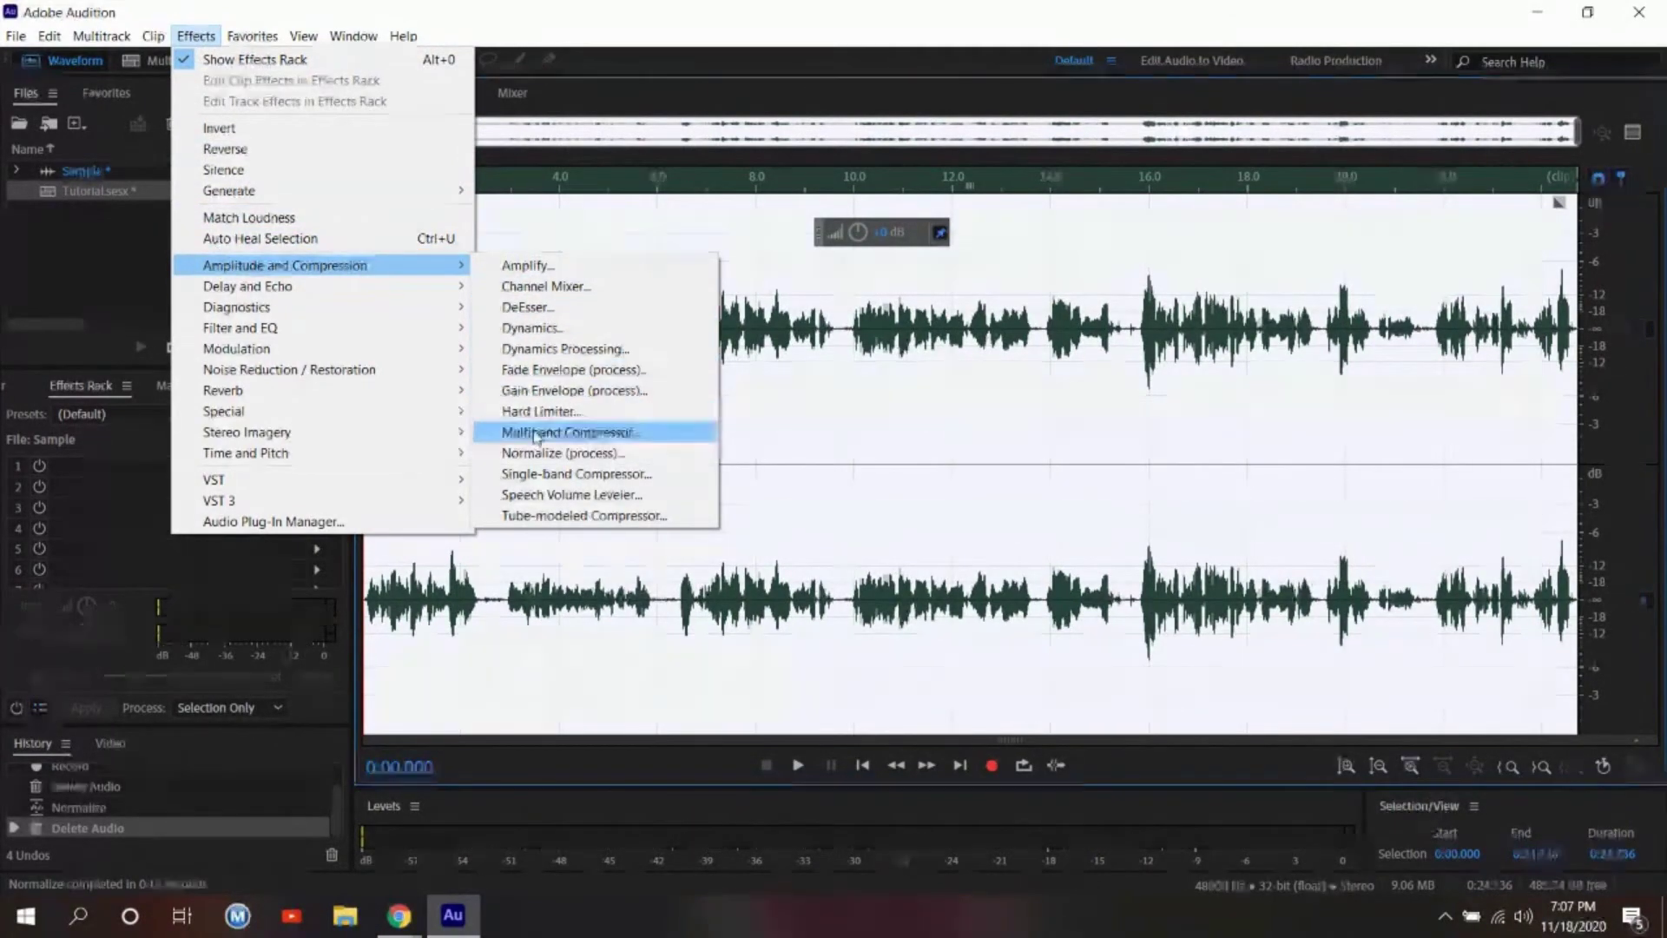
pyautogui.click(563, 452)
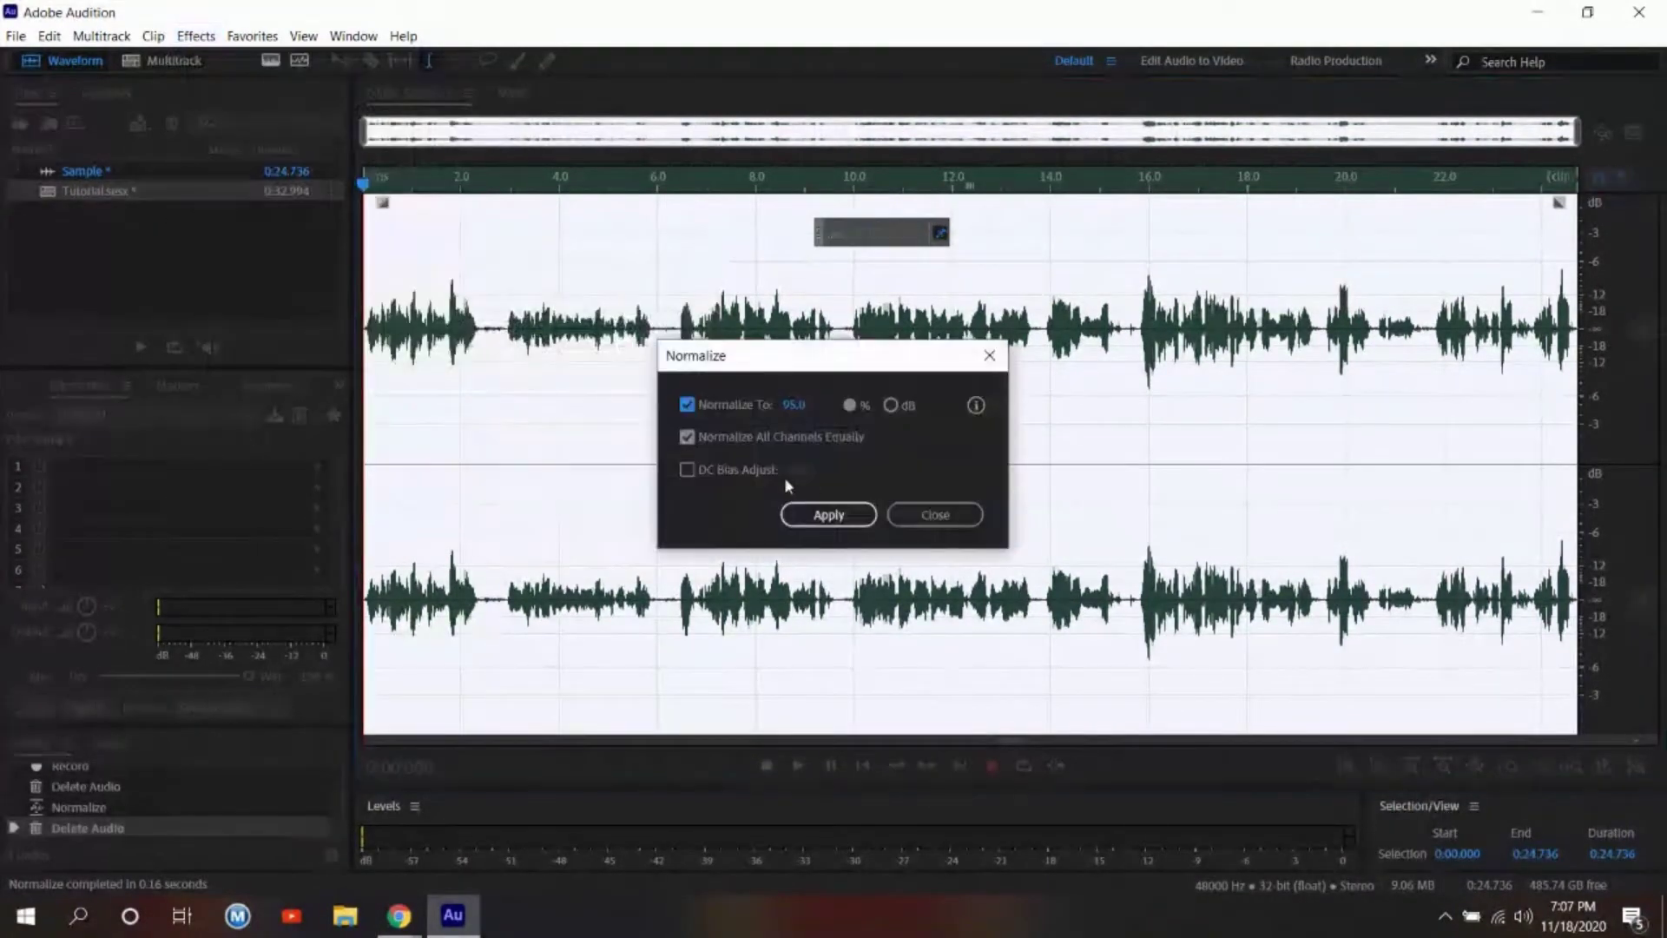
pyautogui.click(828, 515)
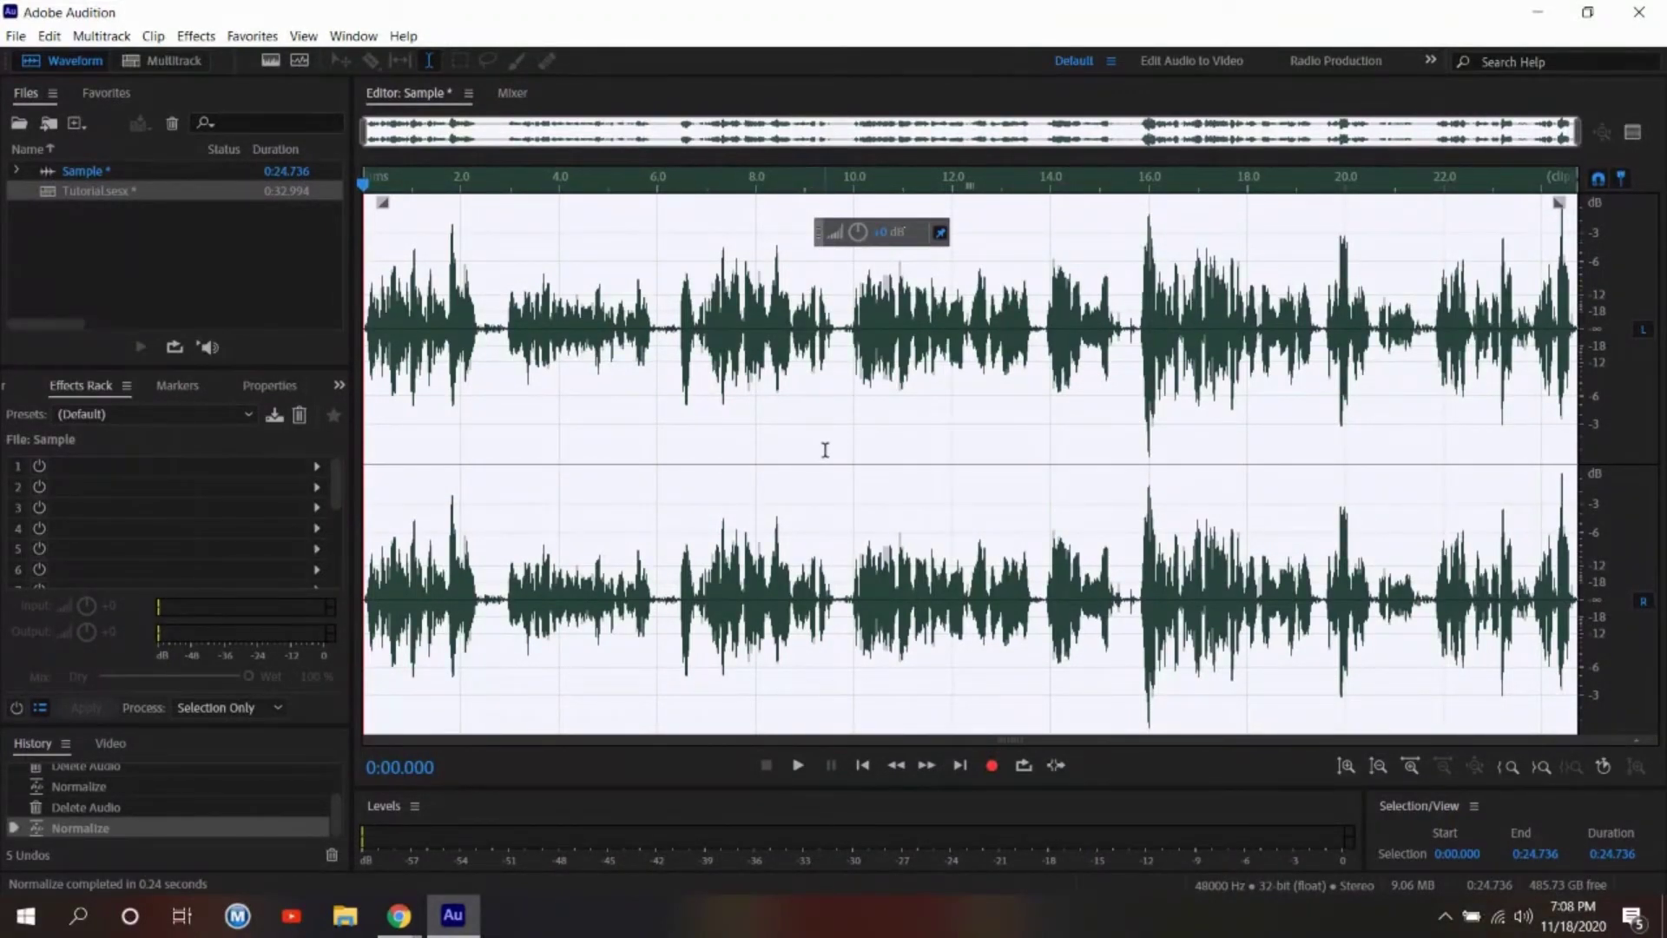
# Return to the Tutorial multitrack session and dismiss the warning on the Sample clip.
pyautogui.click(164, 59)
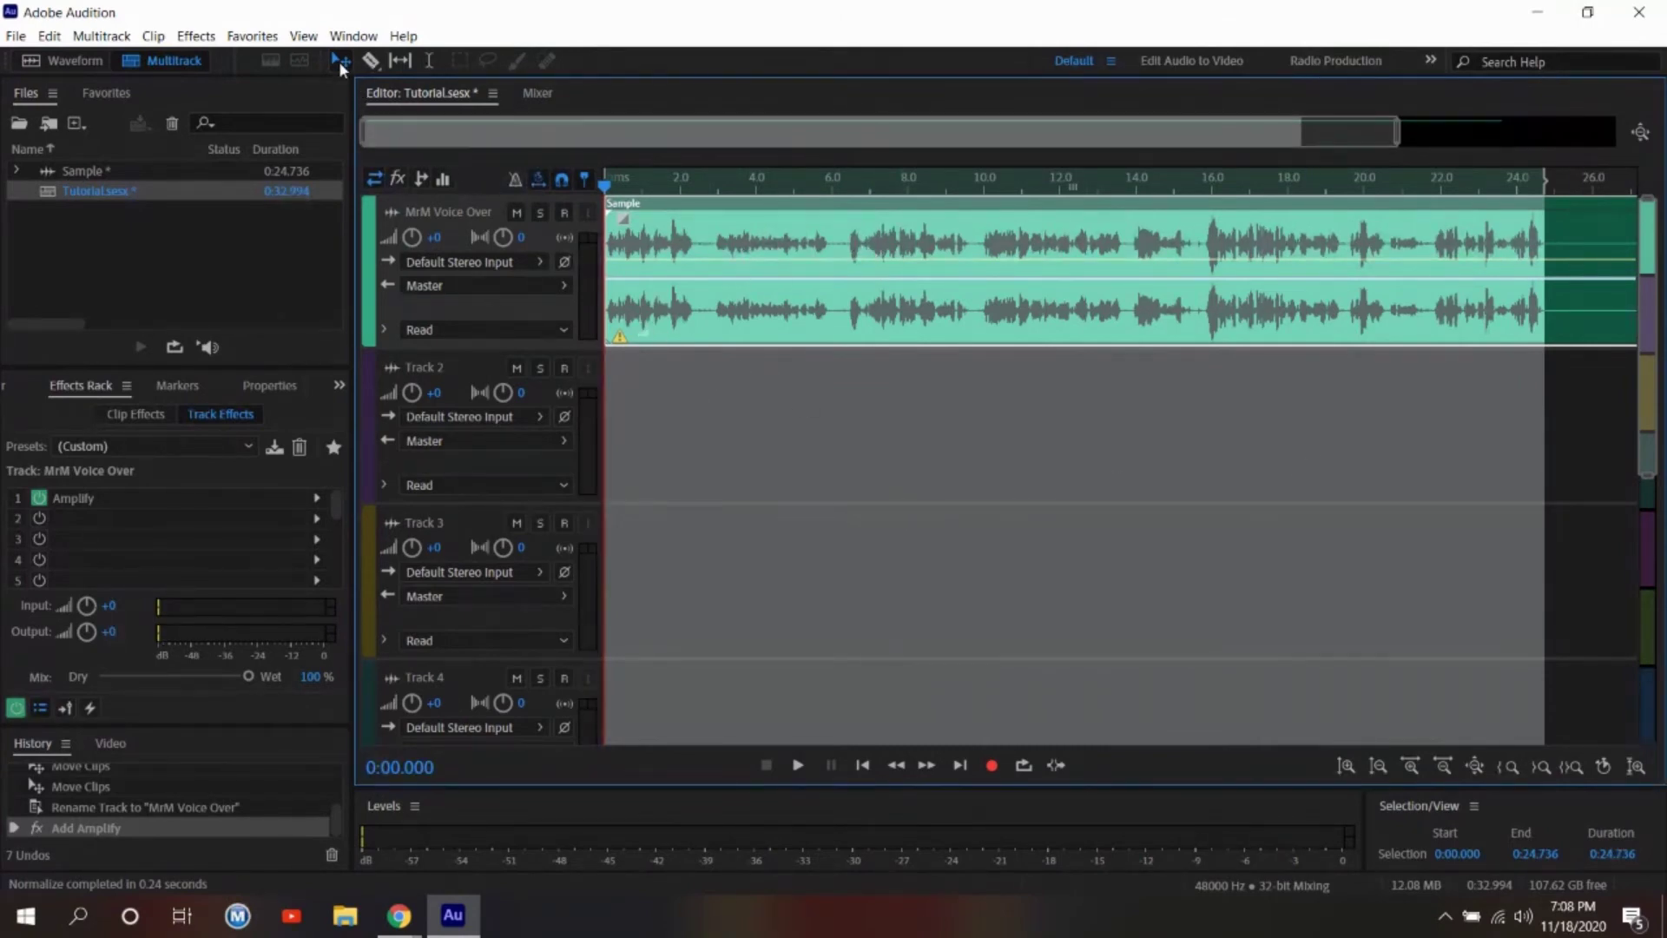
pyautogui.click(934, 480)
pyautogui.click(846, 329)
pyautogui.click(619, 340)
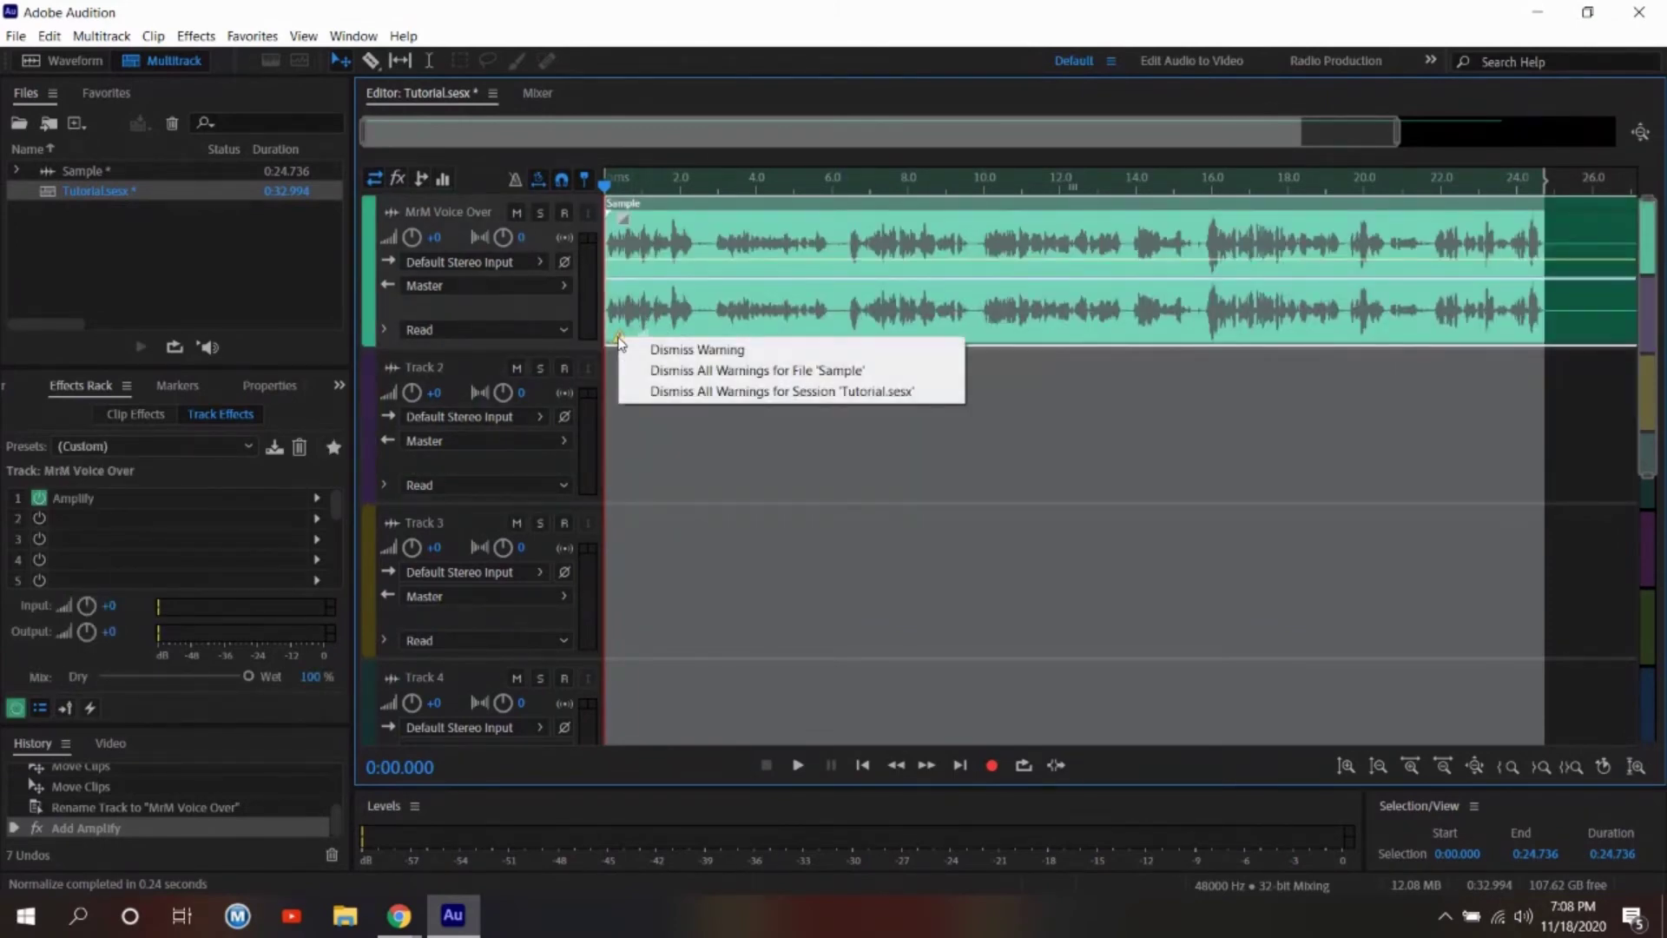
pyautogui.click(661, 350)
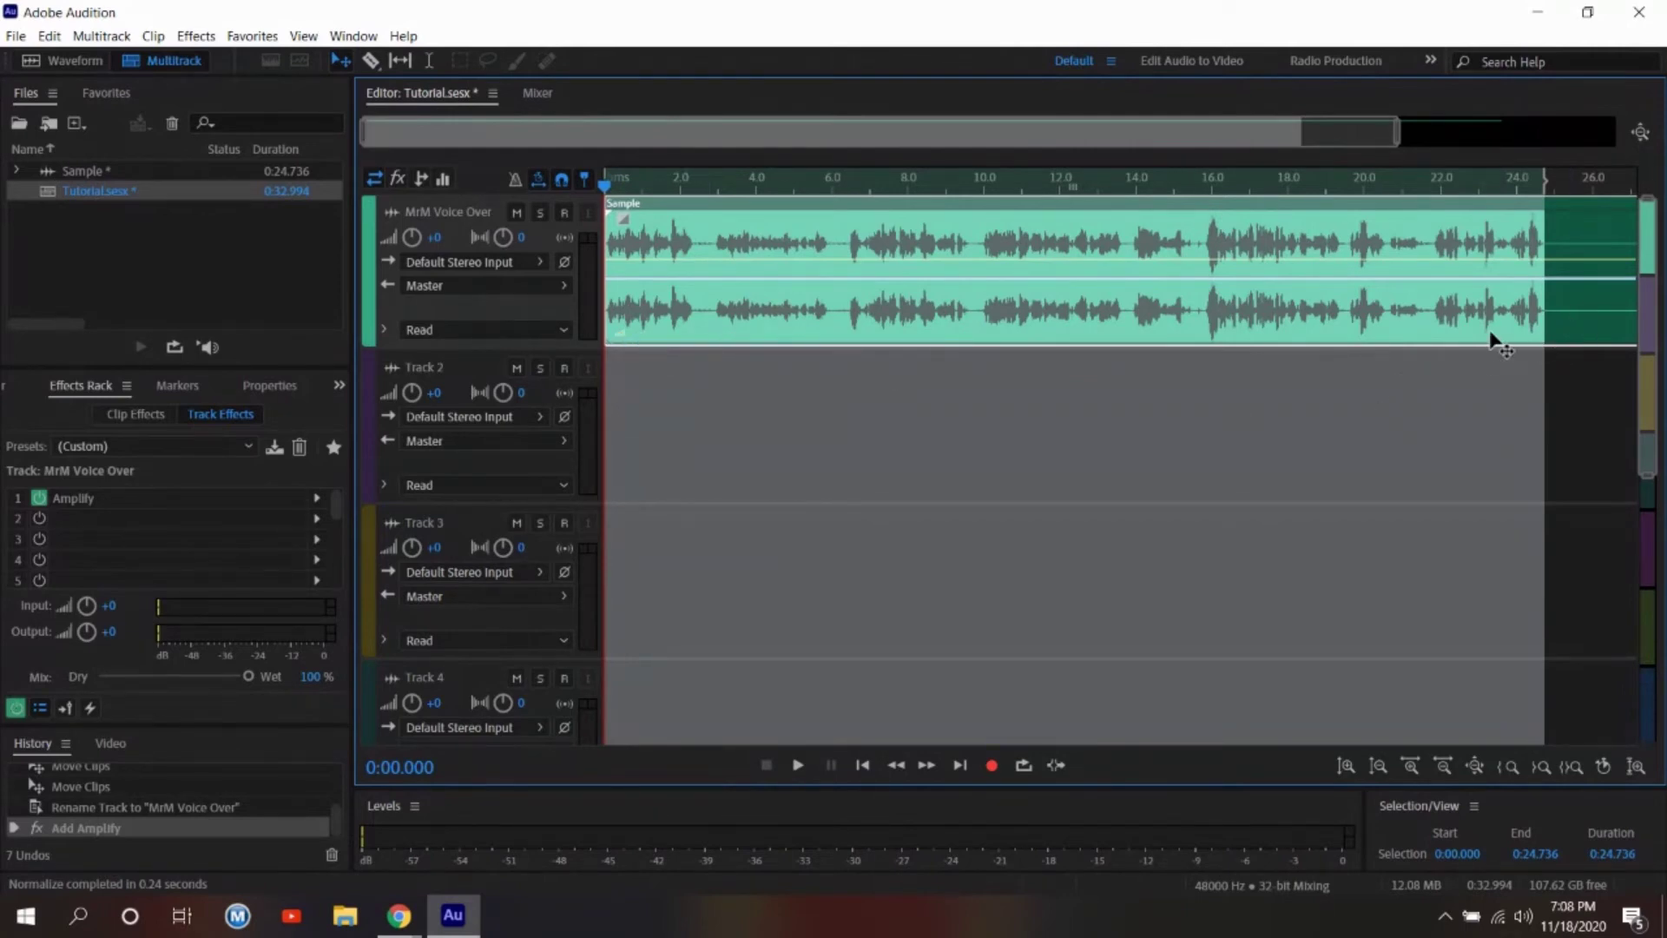
pyautogui.click(1112, 434)
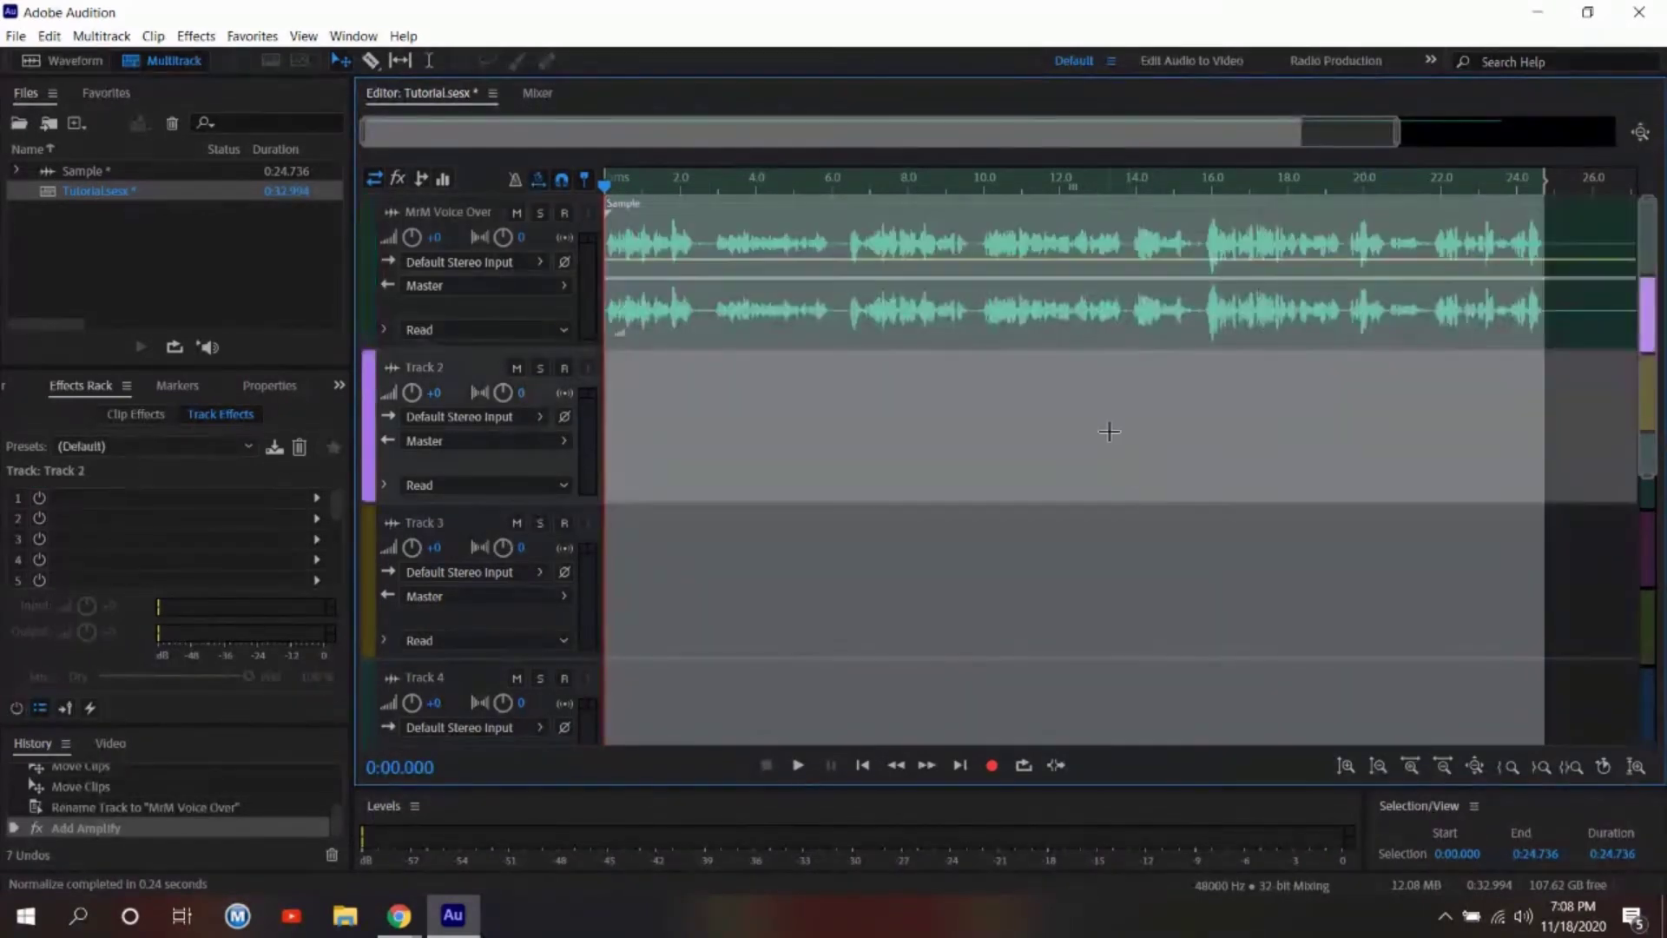
# Clear the time range by placing the playhead at 0:04.764 in the Sample clip with the Time Selection tool.
pyautogui.click(877, 277)
pyautogui.click(428, 61)
pyautogui.click(784, 270)
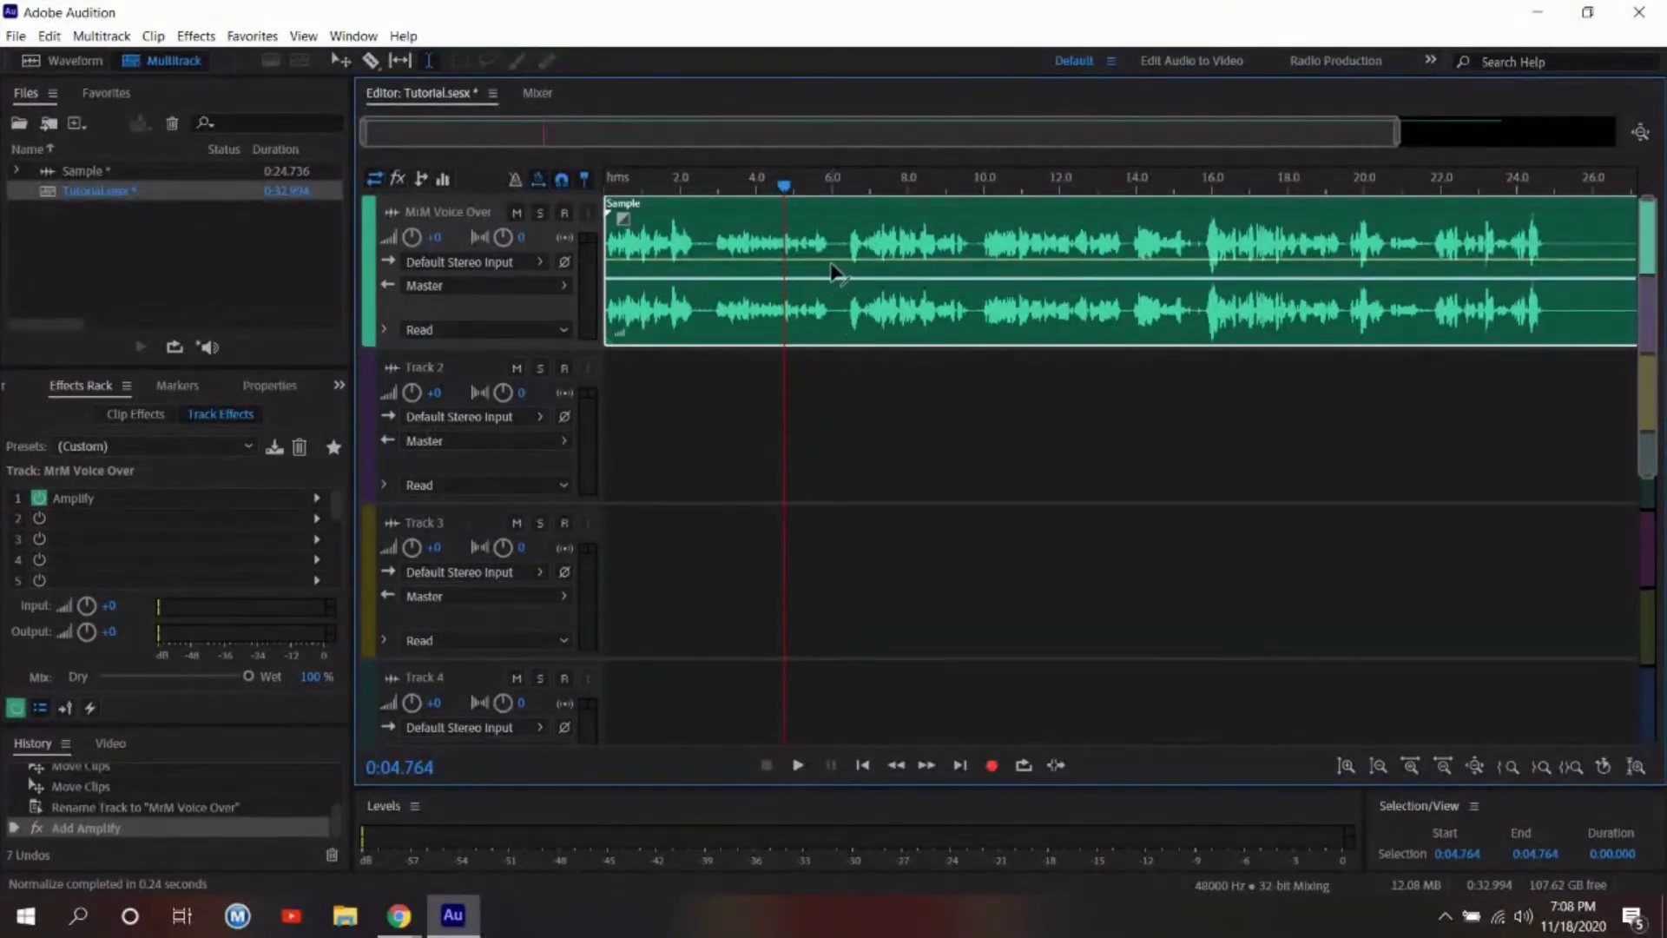
# Shift the Sample clip with the Move tool so it starts at the session's beginning, and activate the Razor Selected Clips tool.
pyautogui.click(338, 60)
pyautogui.moveTo(705, 243)
pyautogui.mouseDown()
pyautogui.moveTo(804, 245)
pyautogui.moveTo(684, 229)
pyautogui.mouseUp()
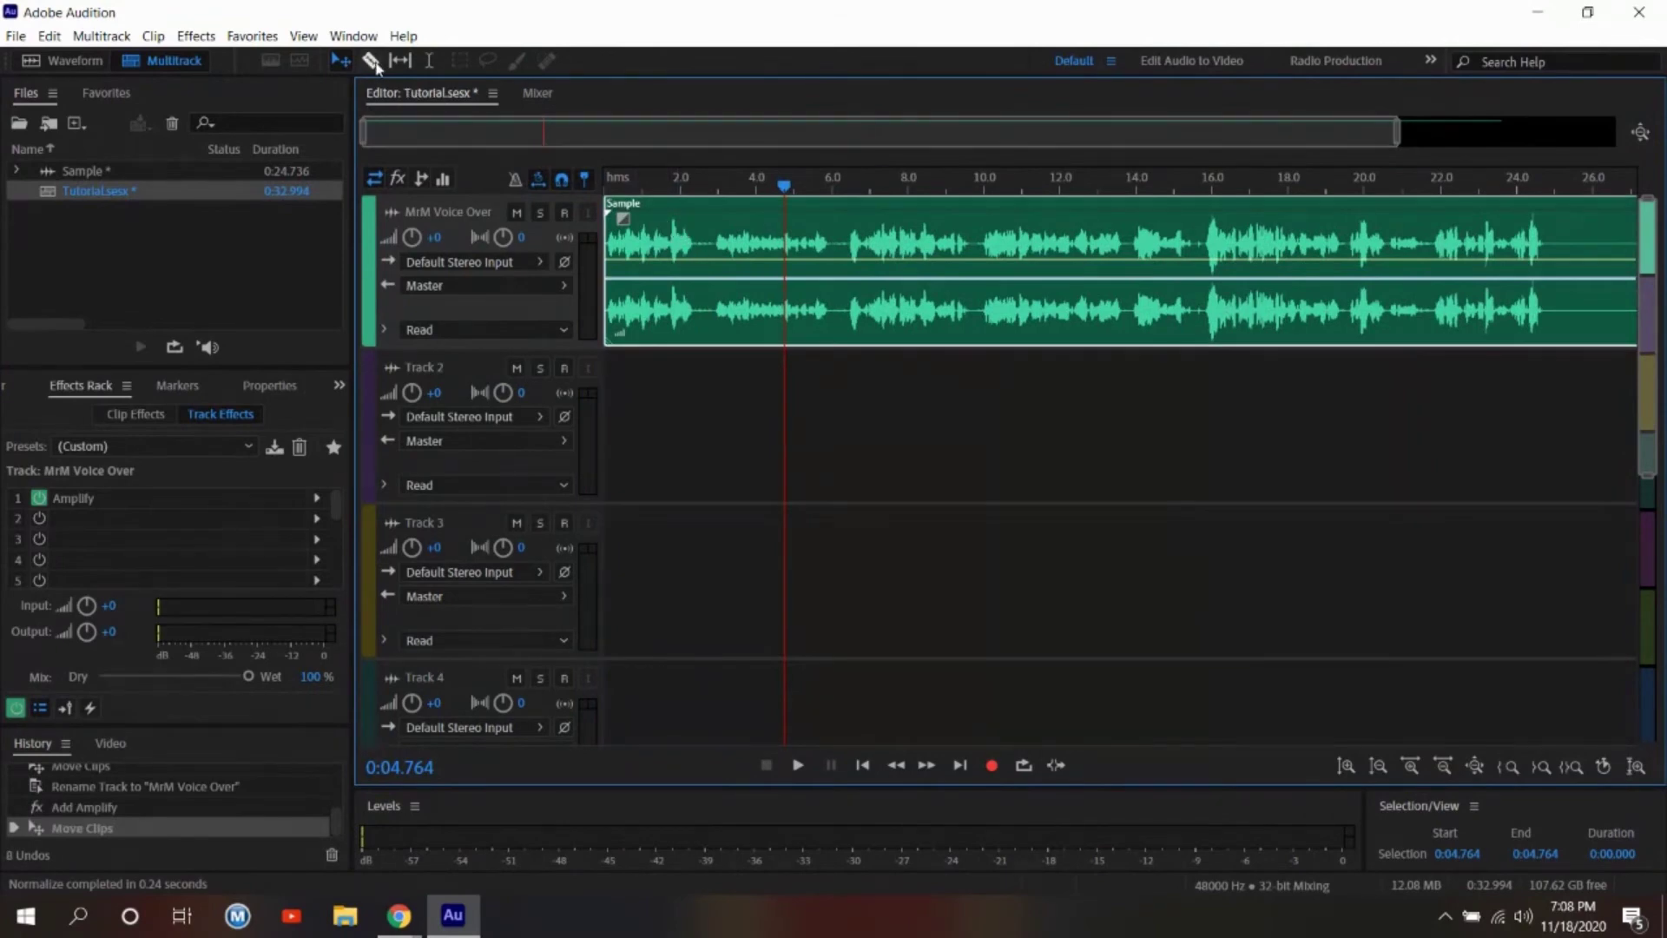
pyautogui.click(371, 65)
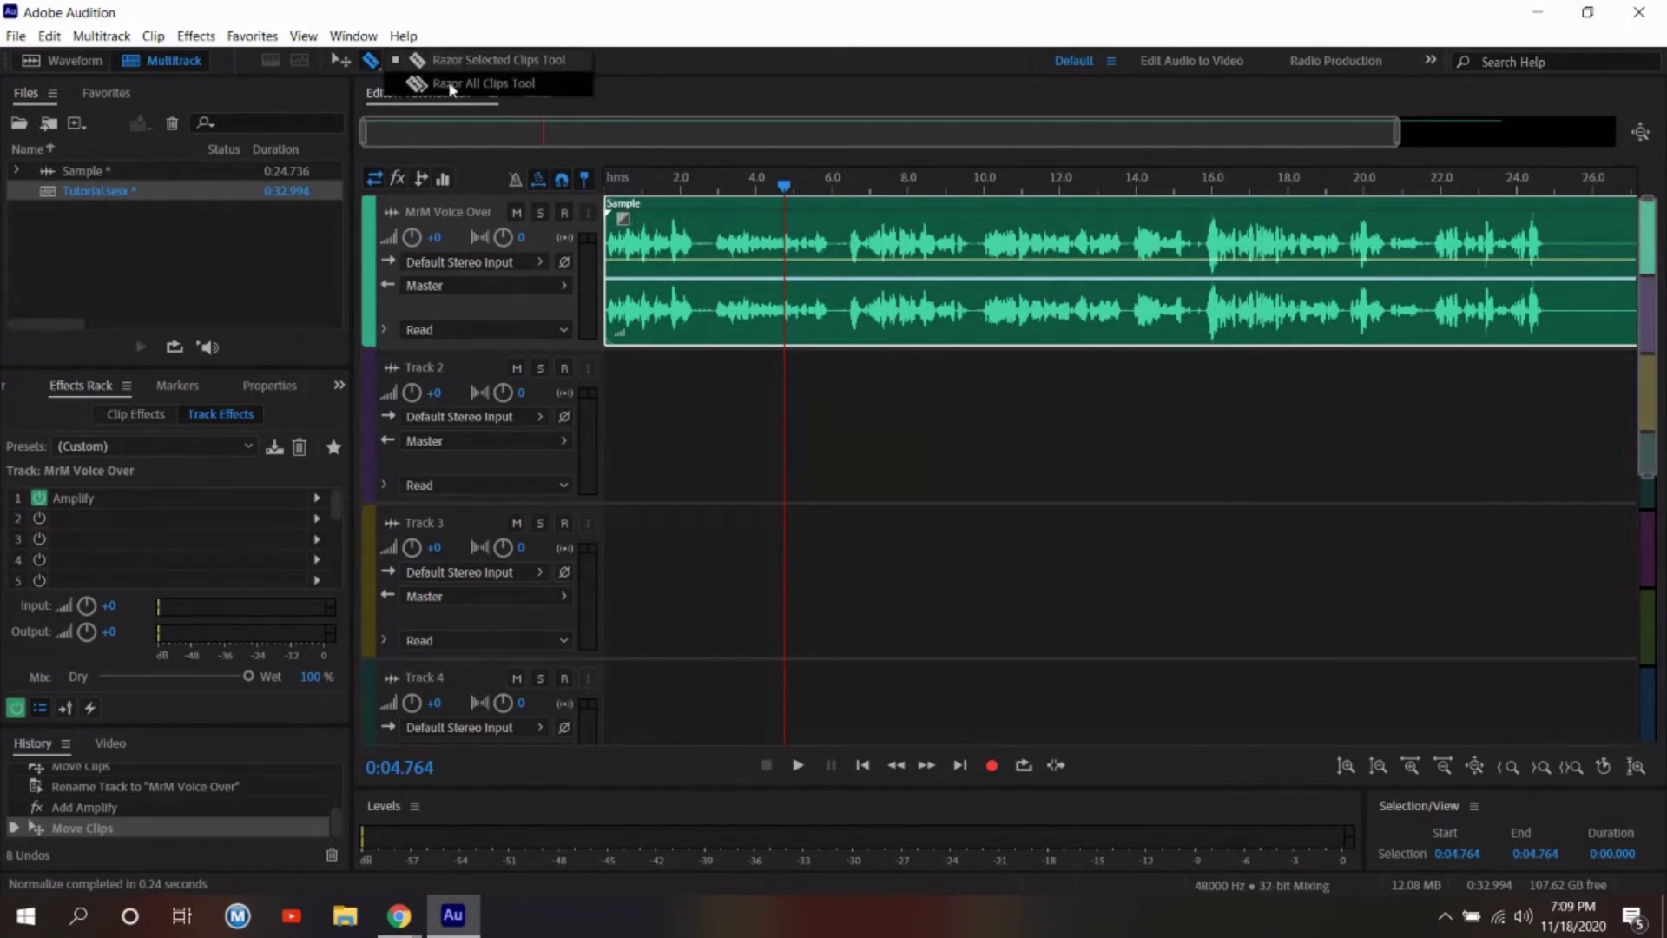
pyautogui.click(418, 63)
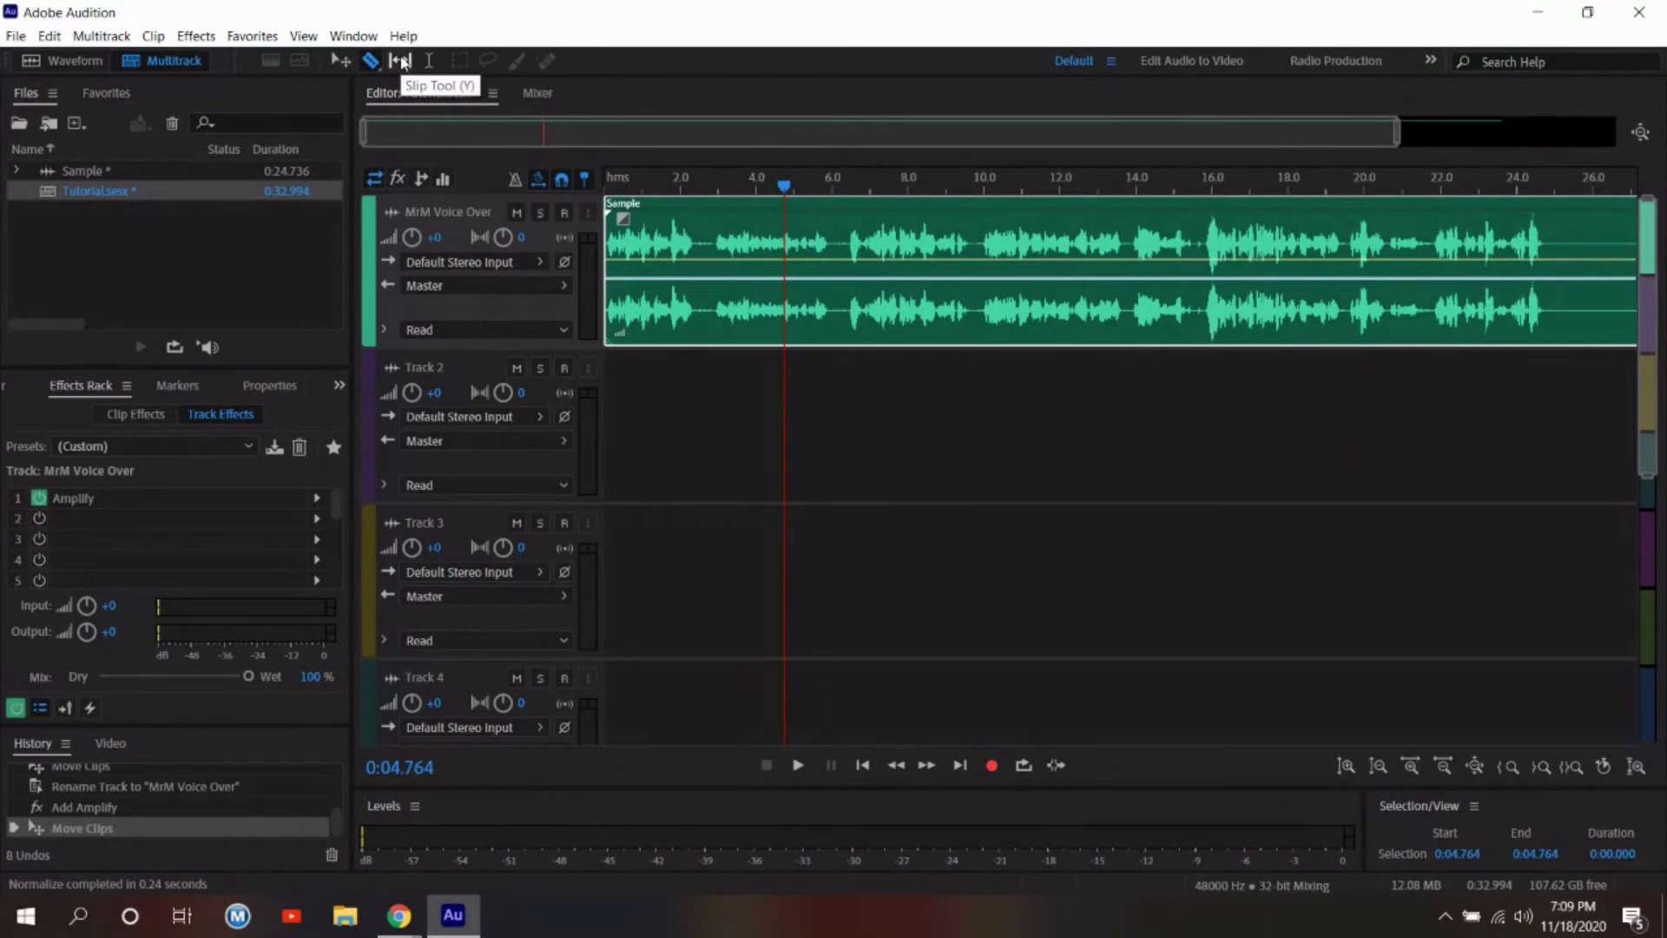
# Select the time range from 0:06.818 to 0:09.215 in the Sample clip with the Time Selection tool.
pyautogui.click(400, 62)
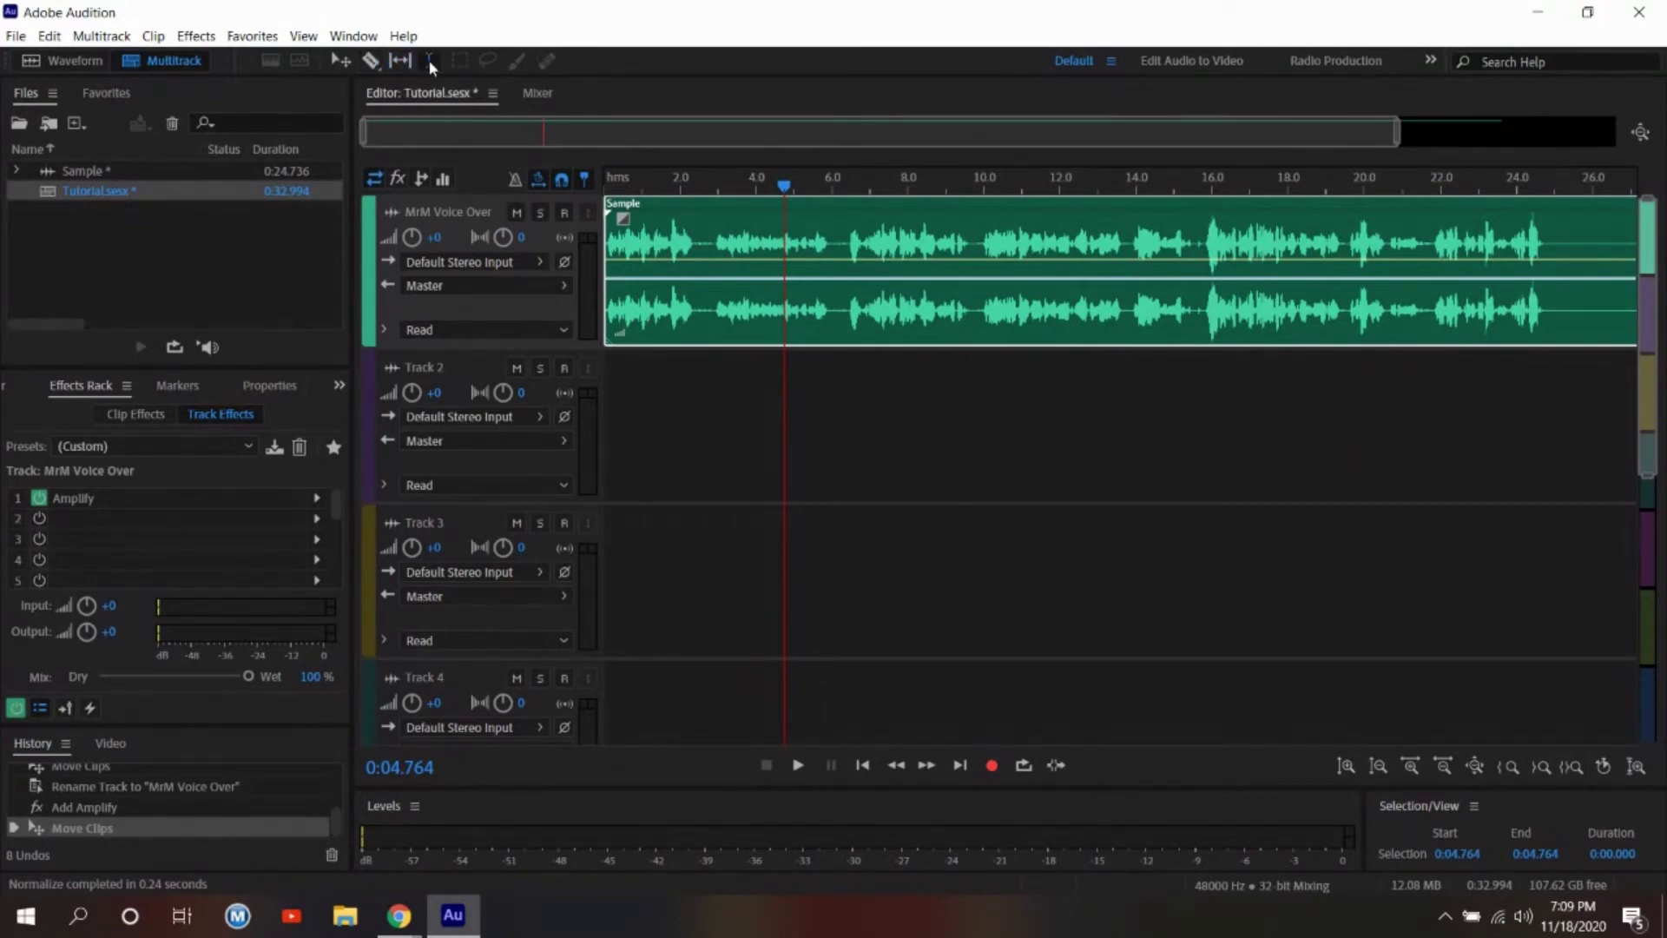
pyautogui.click(430, 62)
pyautogui.click(827, 246)
pyautogui.moveTo(864, 250); pyautogui.dragTo(797, 246)
pyautogui.moveTo(864, 252); pyautogui.dragTo(953, 261)
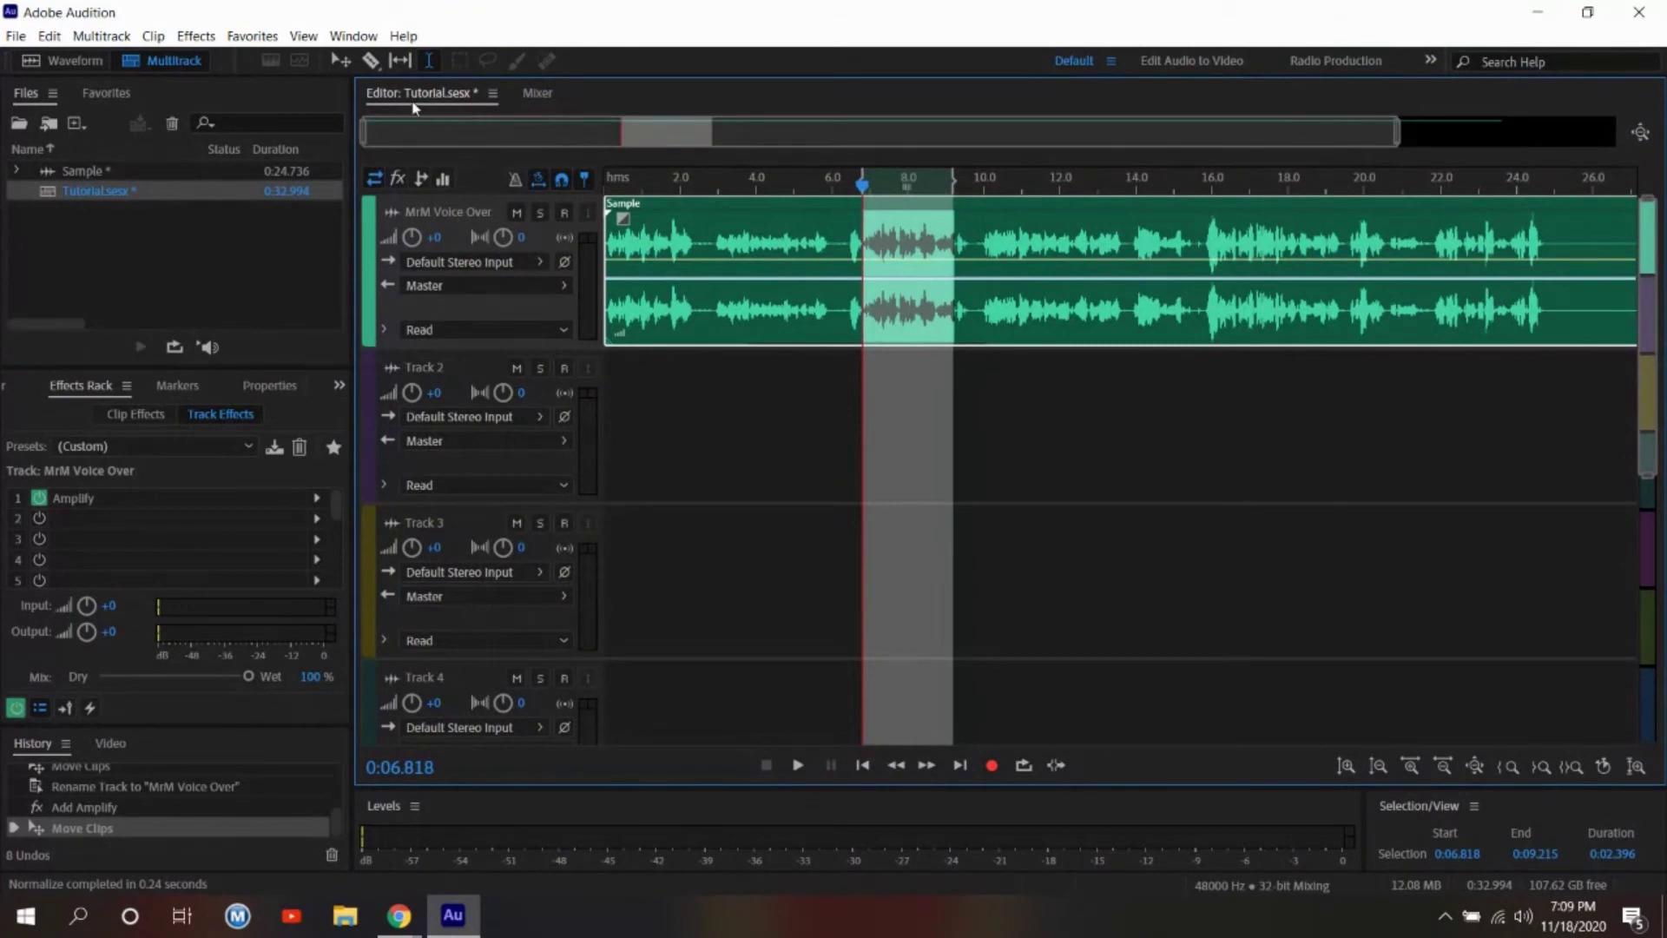
# Switch briefly to the Move tool and back to Time Selection, and open the Sample clip in the waveform editor.
pyautogui.click(340, 62)
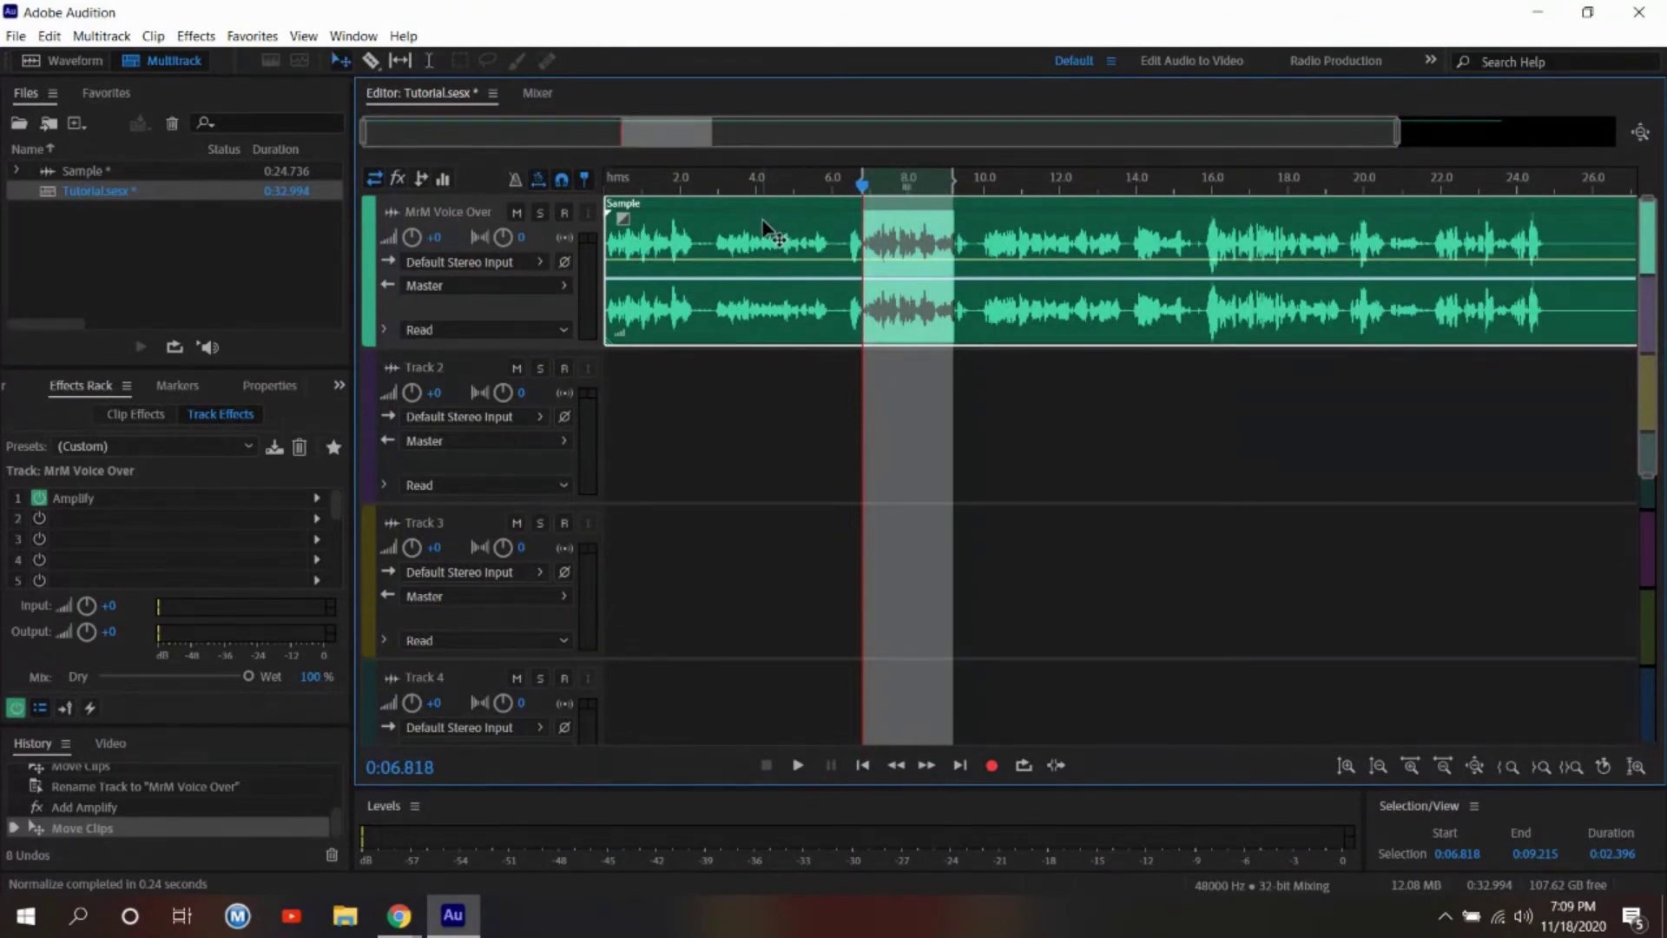
pyautogui.click(429, 60)
pyautogui.doubleClick(877, 217)
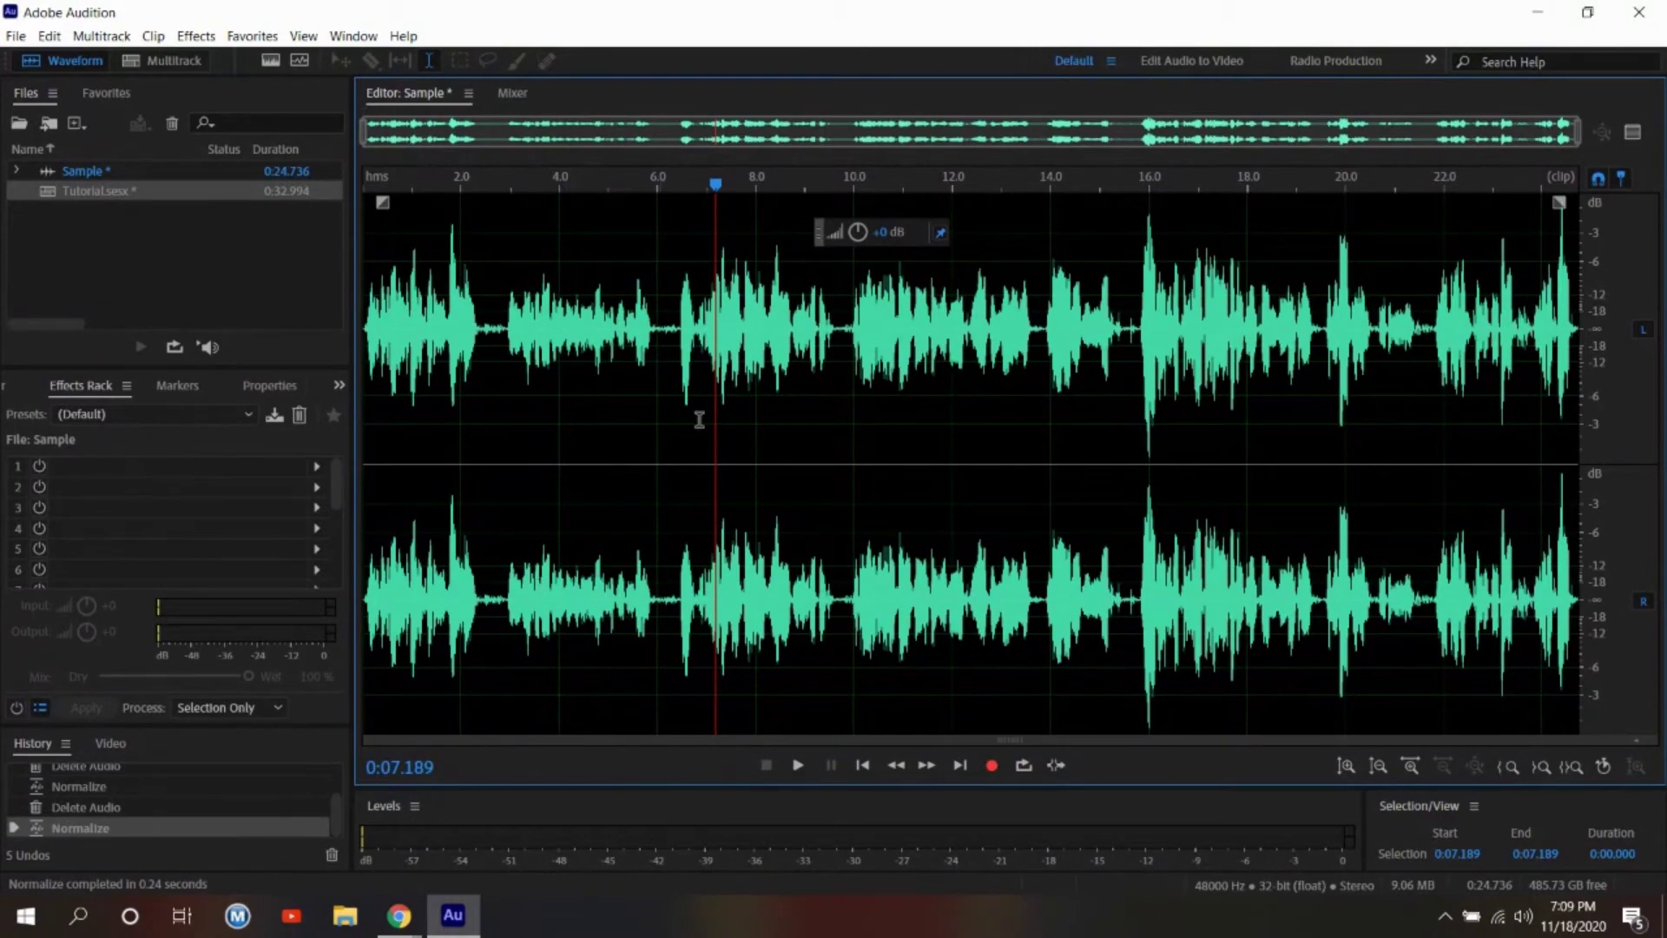
# Select the Sample waveform passage from 0:02.694 to 0:06.000.
pyautogui.doubleClick(627, 376)
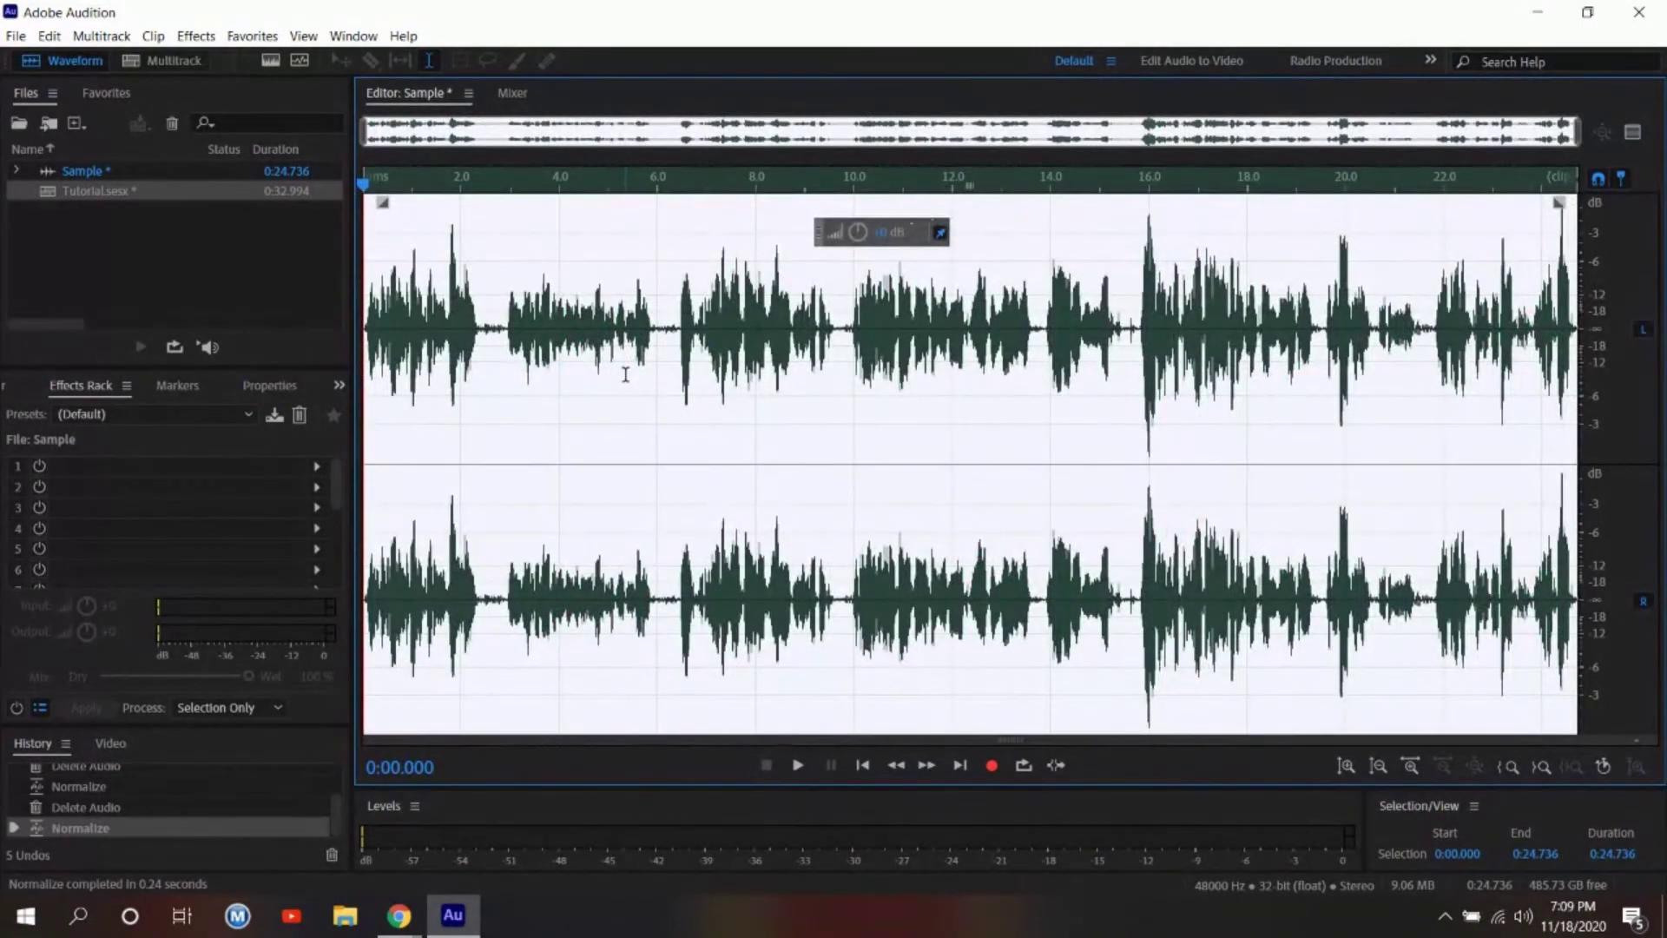
pyautogui.click(625, 375)
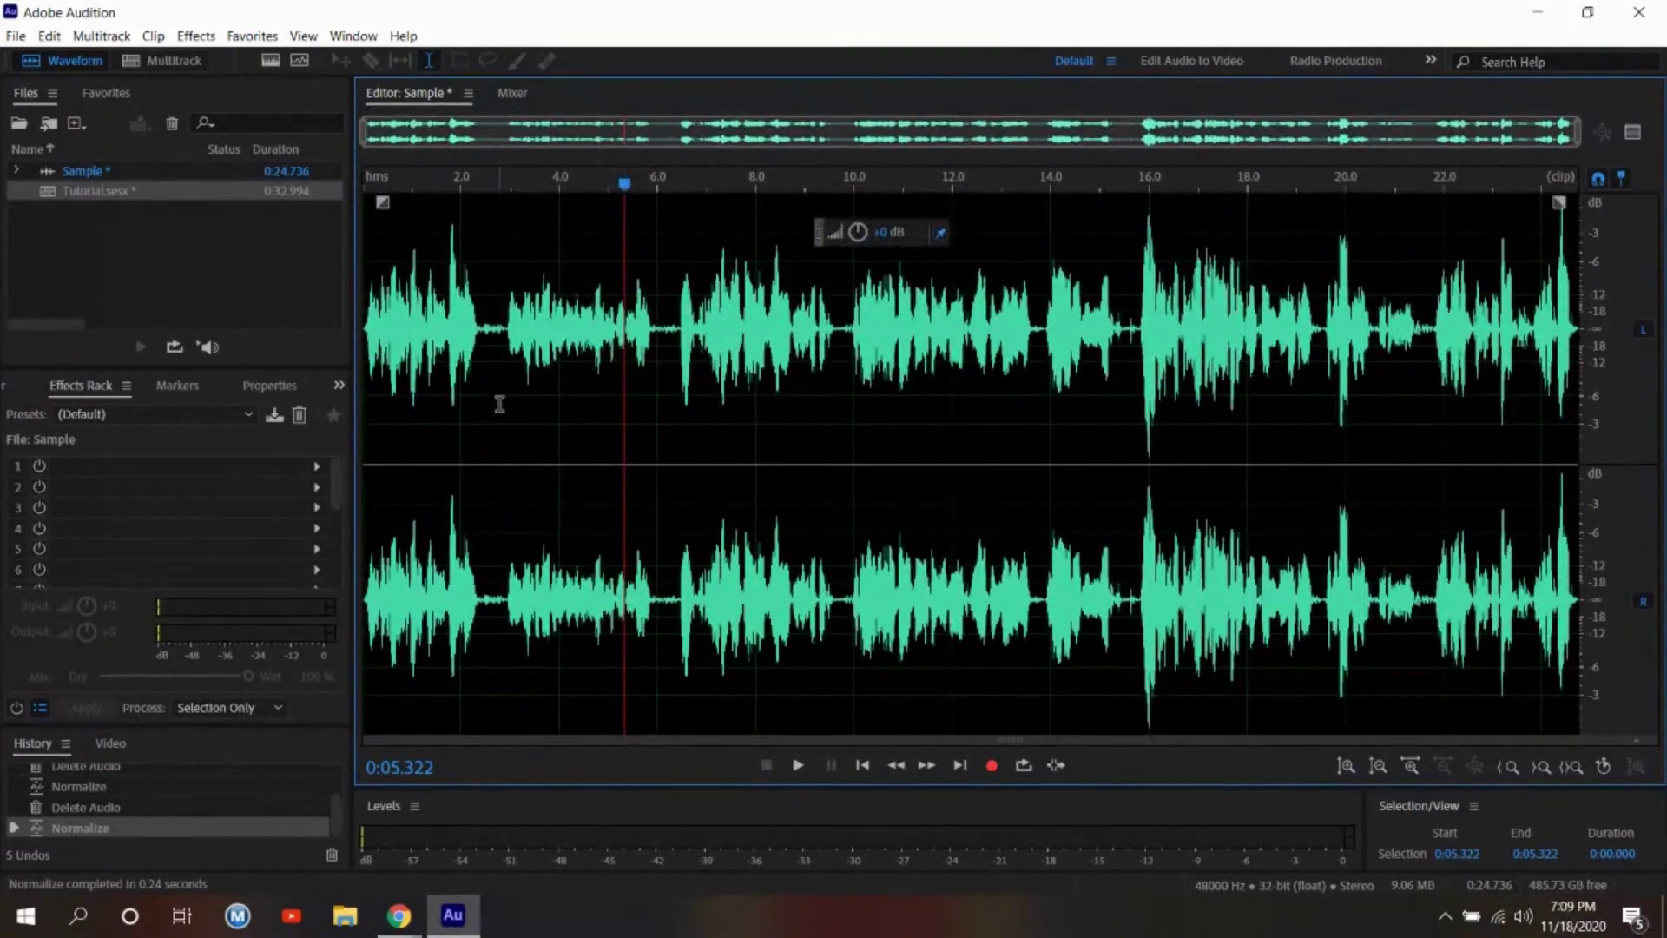
pyautogui.moveTo(624, 183); pyautogui.dragTo(490, 186)
pyautogui.click(498, 466)
pyautogui.moveTo(498, 466); pyautogui.dragTo(660, 470)
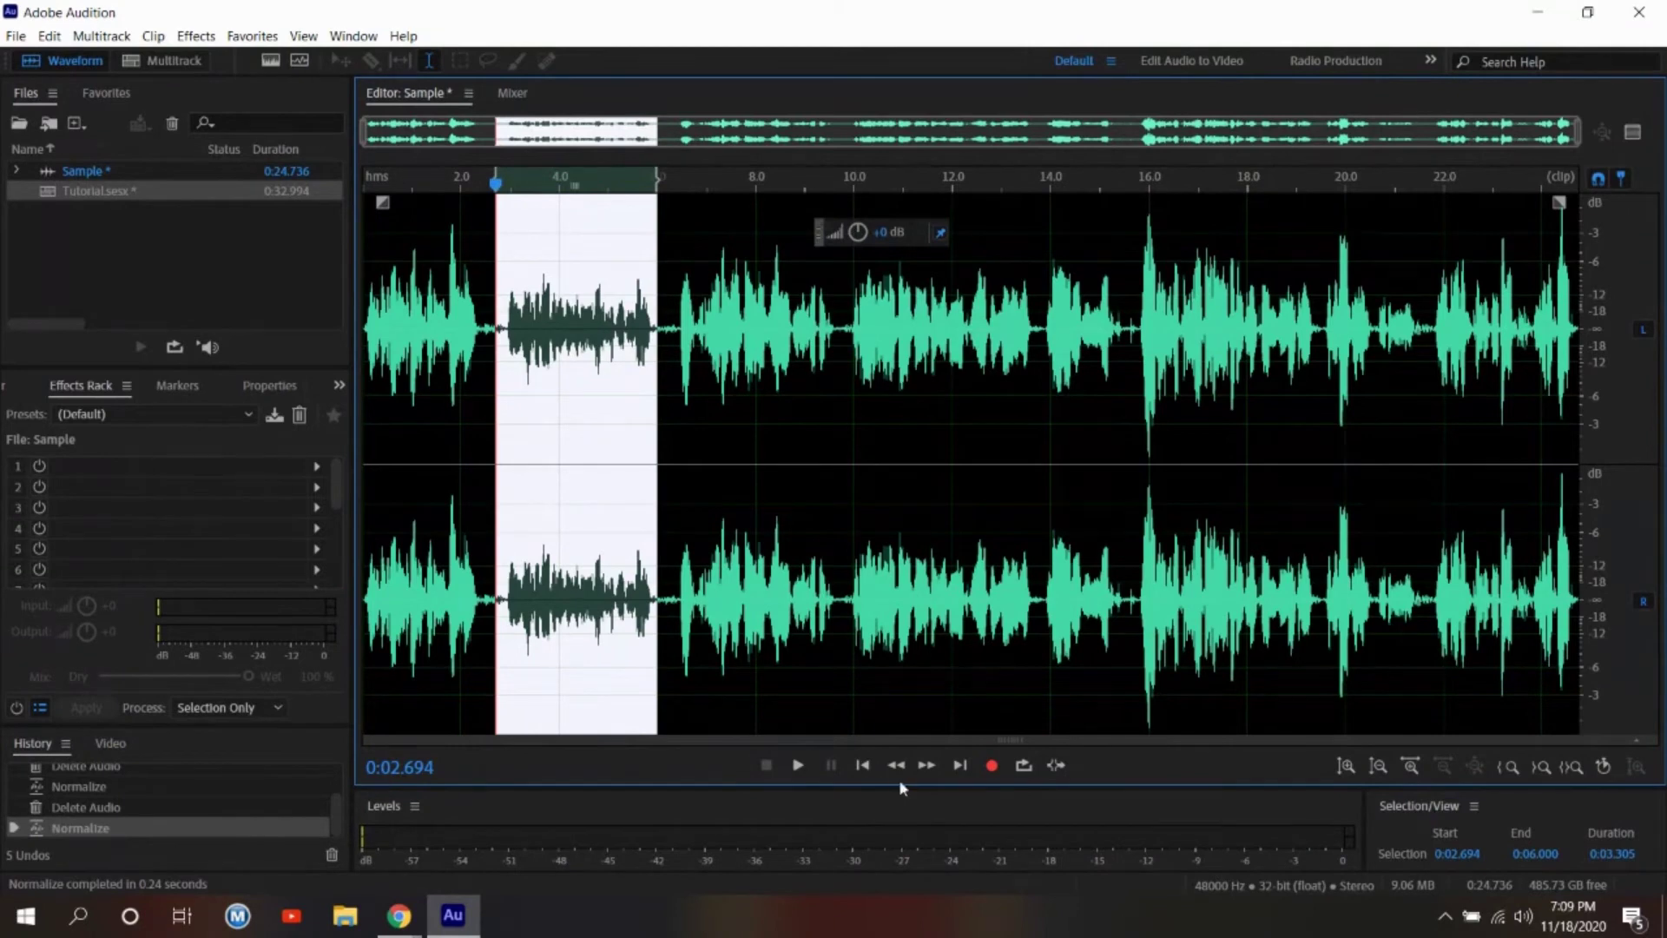
# Play back the selected passage to hear it without effects, toggling loop playback.
pyautogui.click(799, 767)
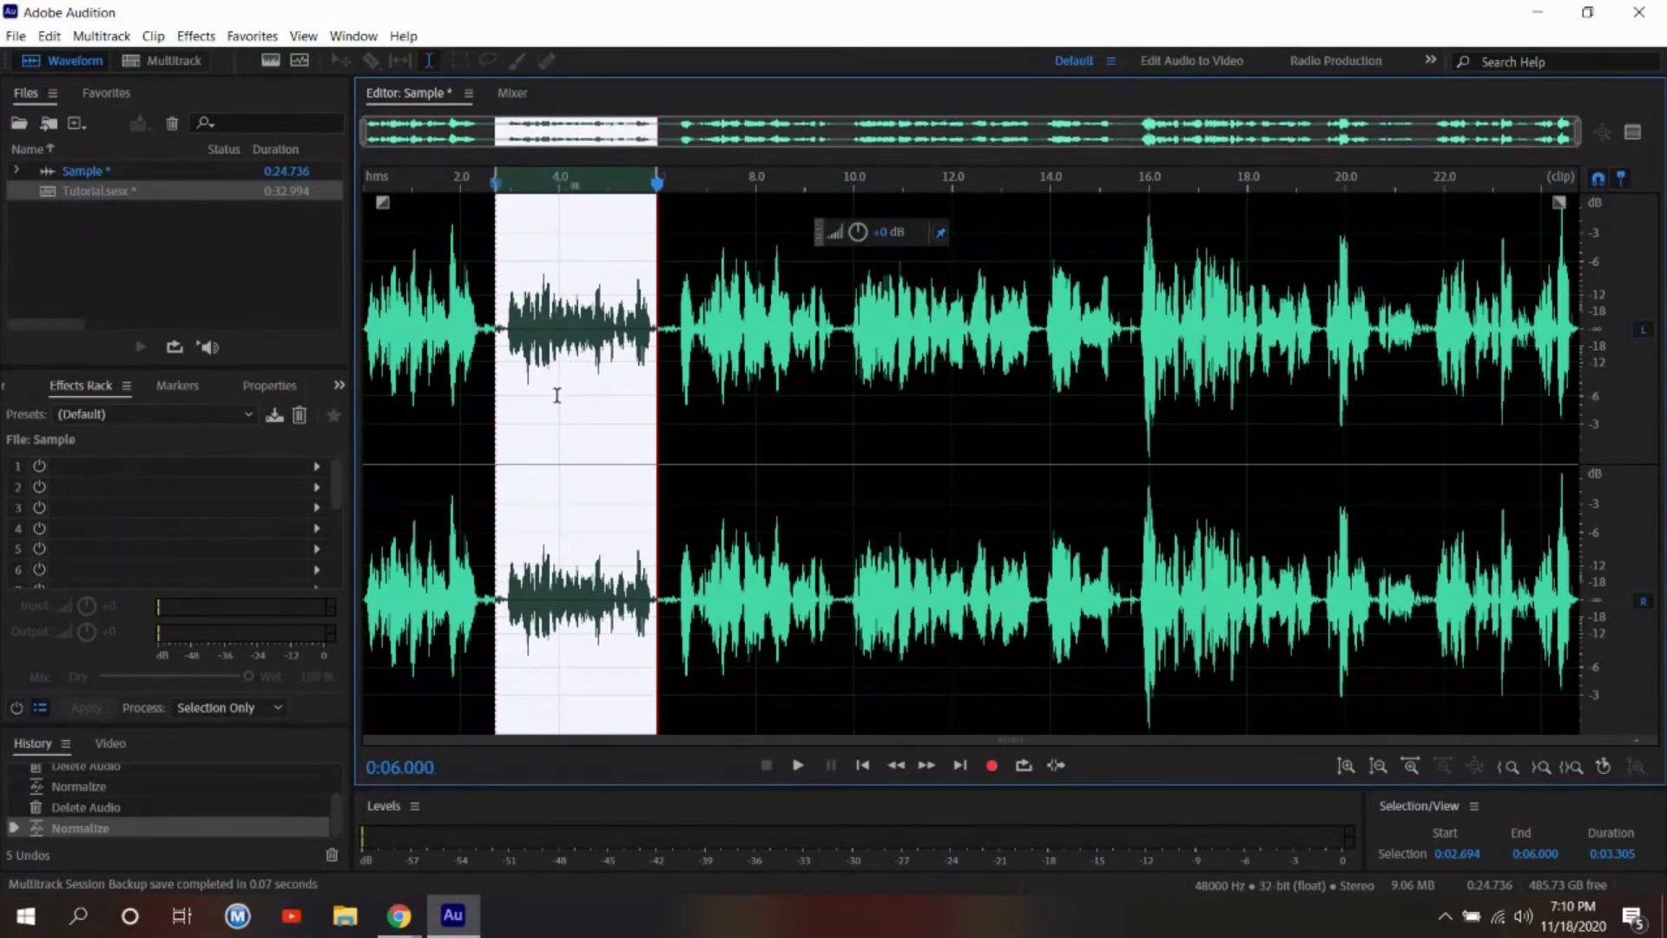
pyautogui.click(1024, 765)
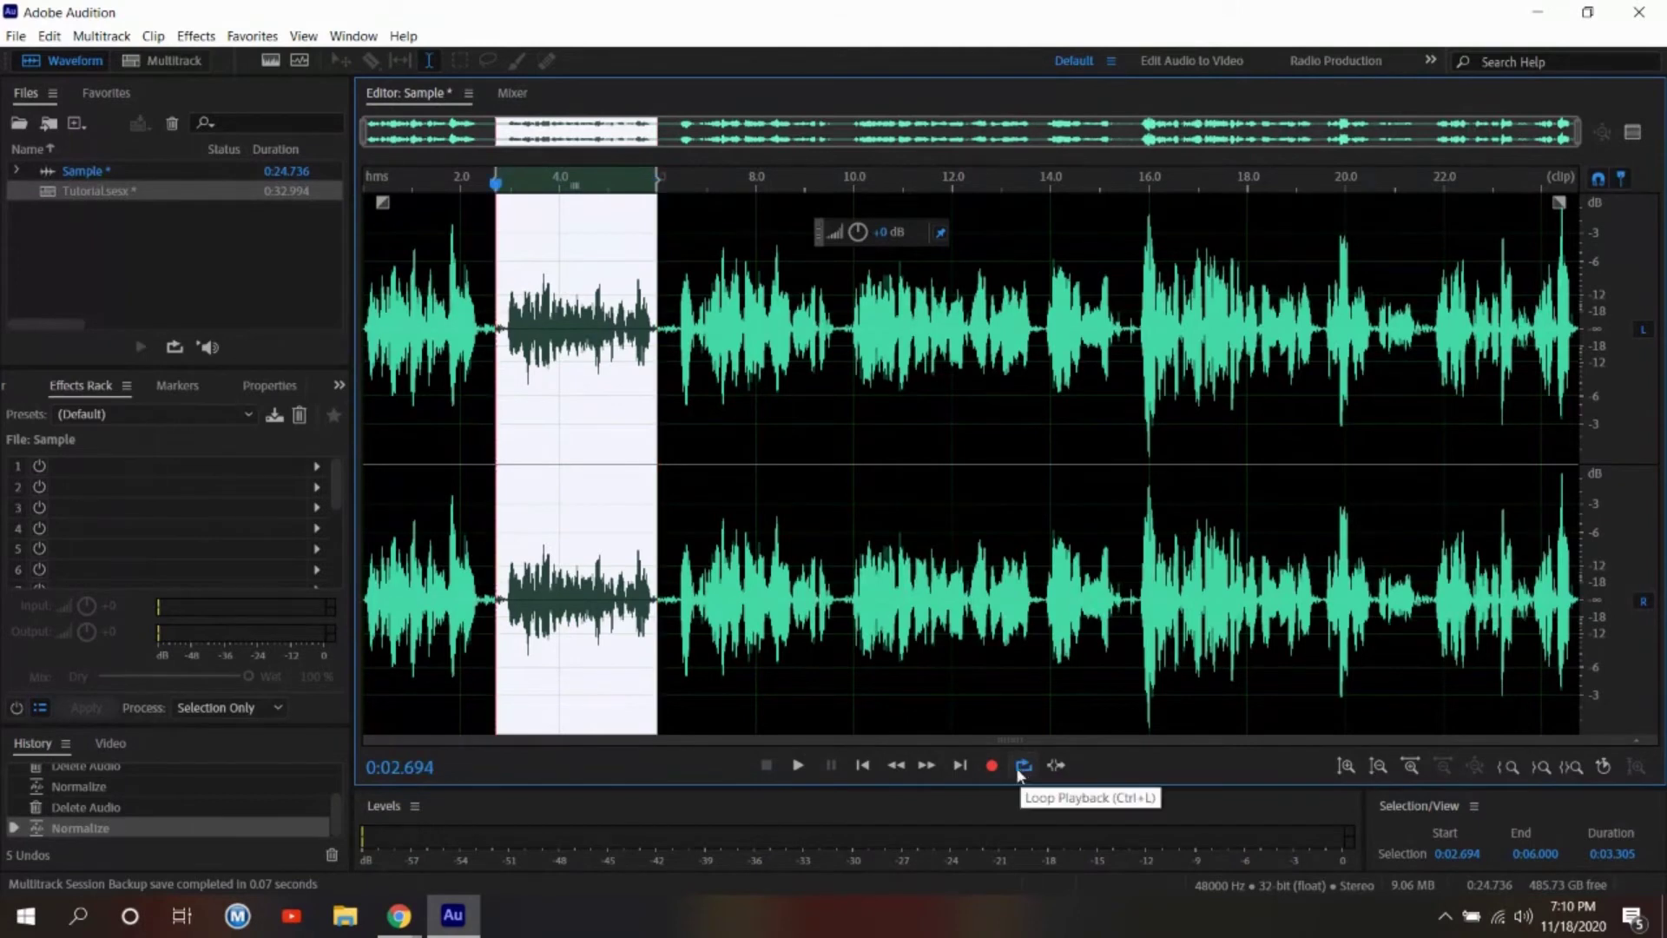
pyautogui.click(798, 765)
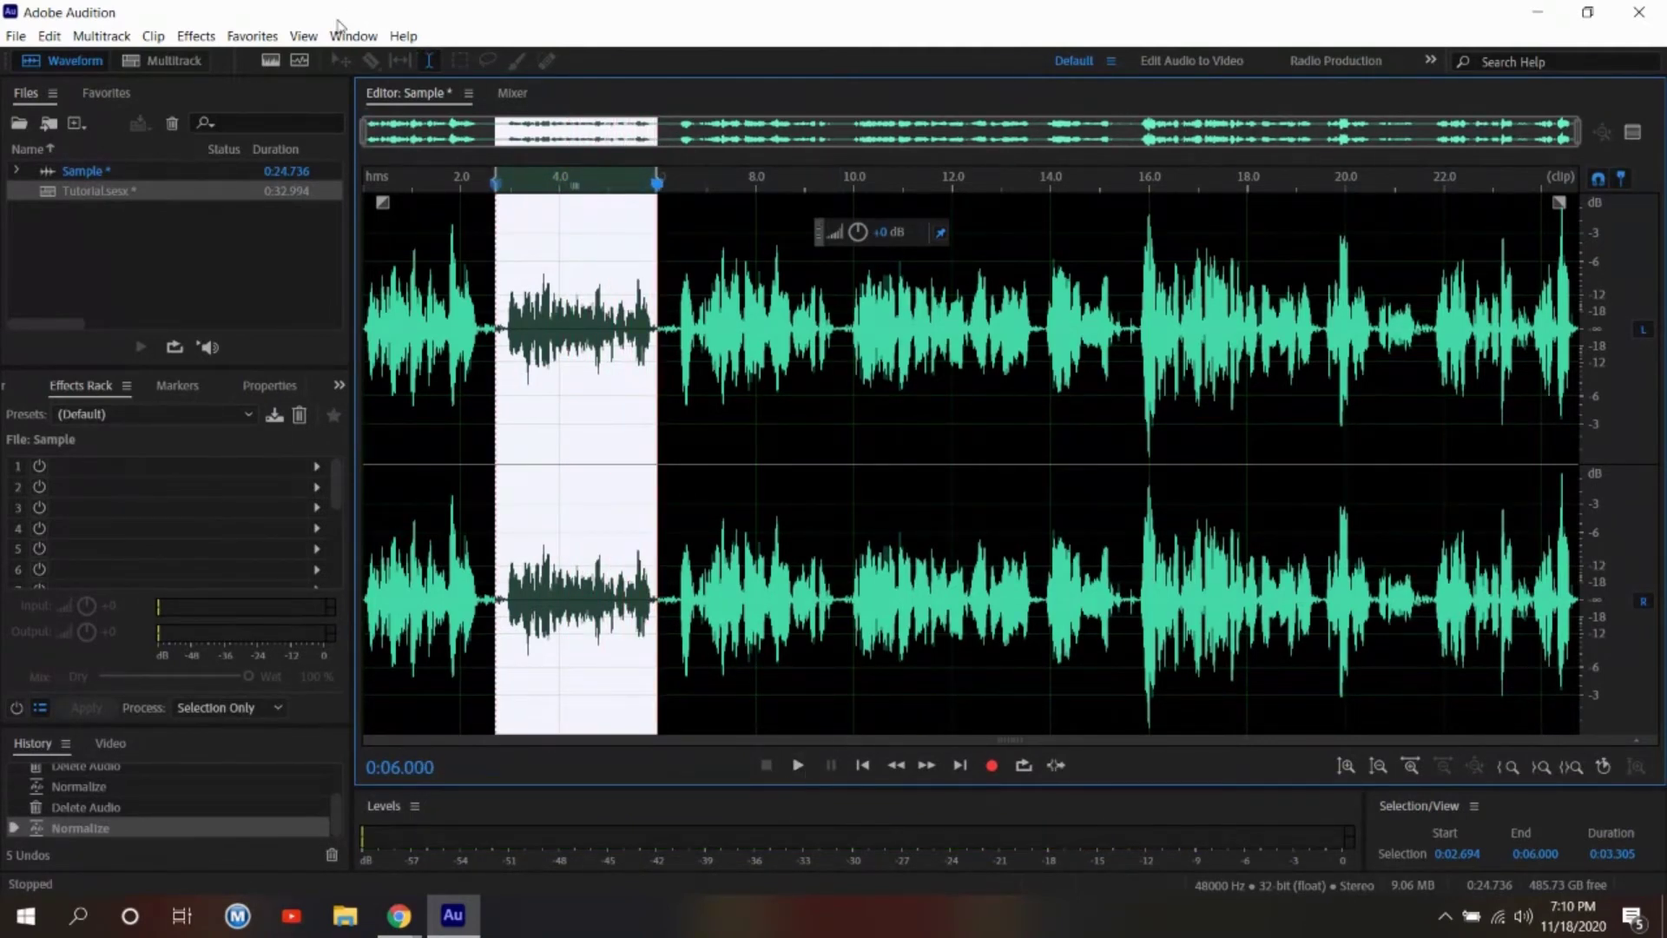
# Try the Fade Out favorite on the selected passage and undo it.
pyautogui.click(232, 37)
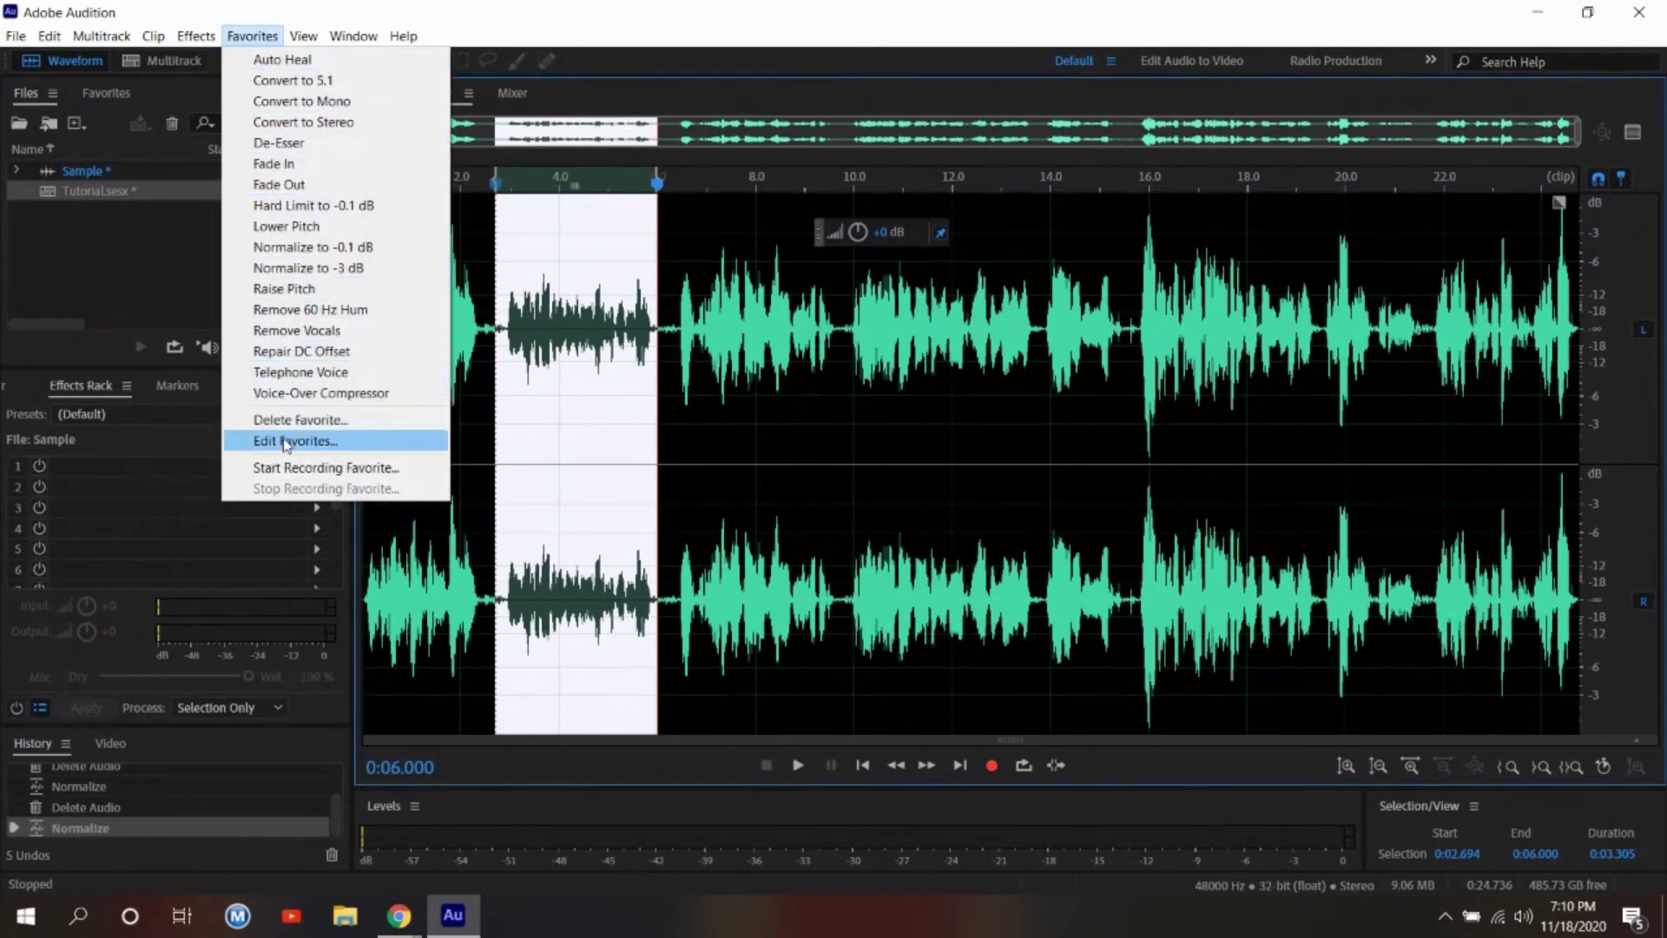
pyautogui.click(278, 184)
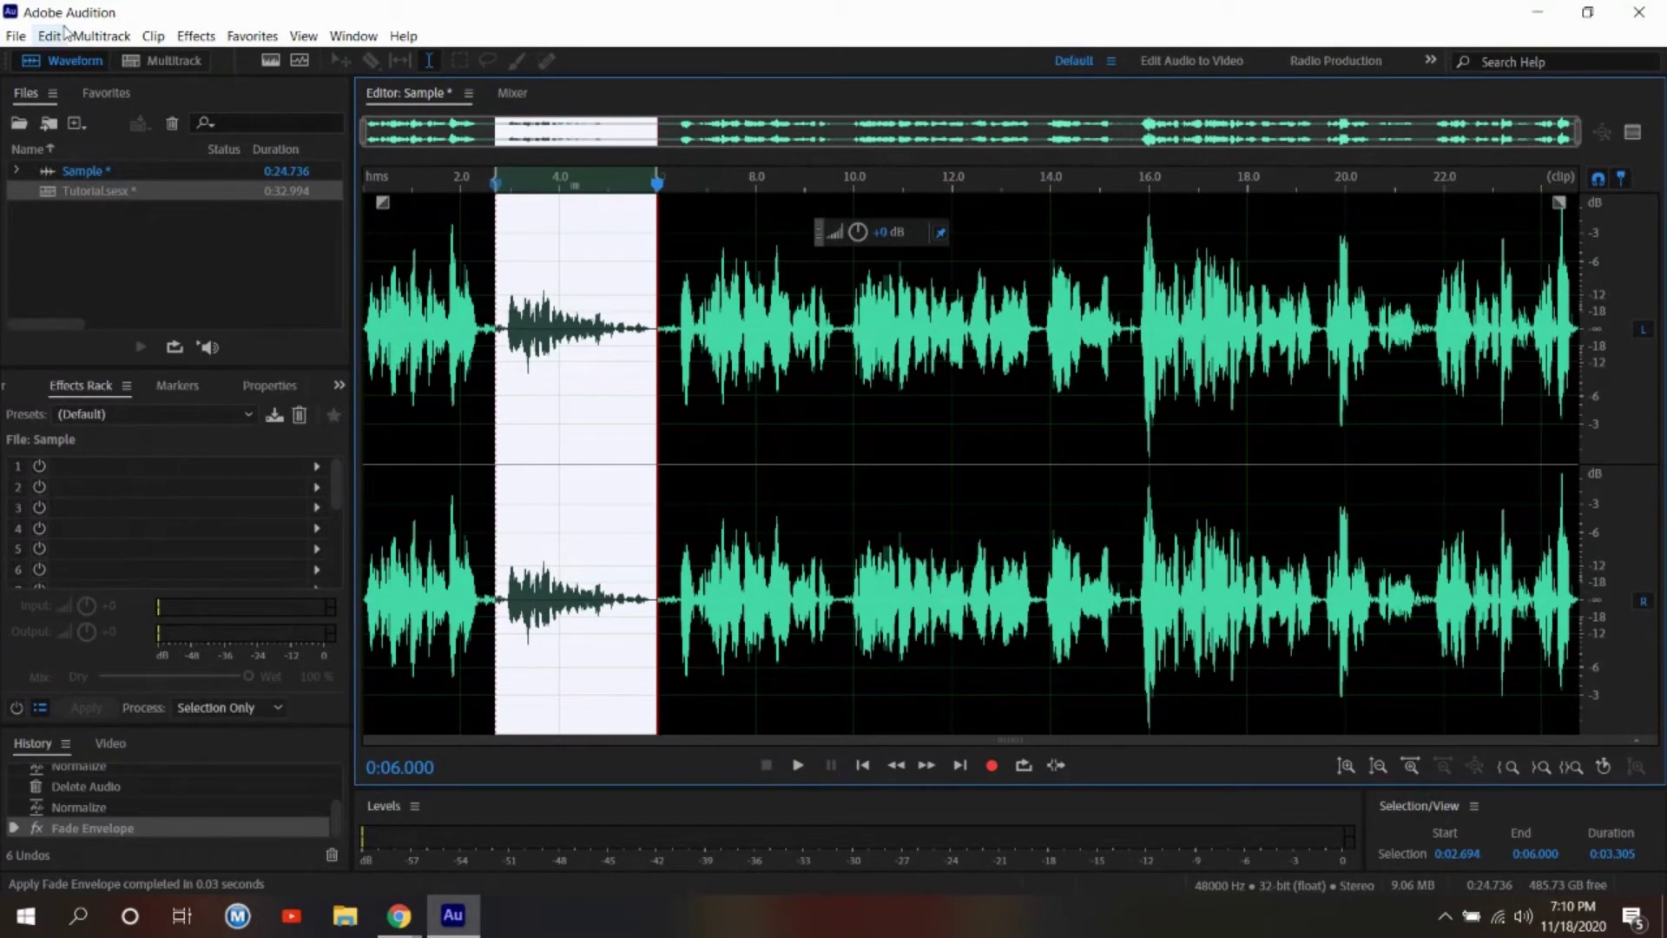
pyautogui.hotkey('ctrl', 'z')
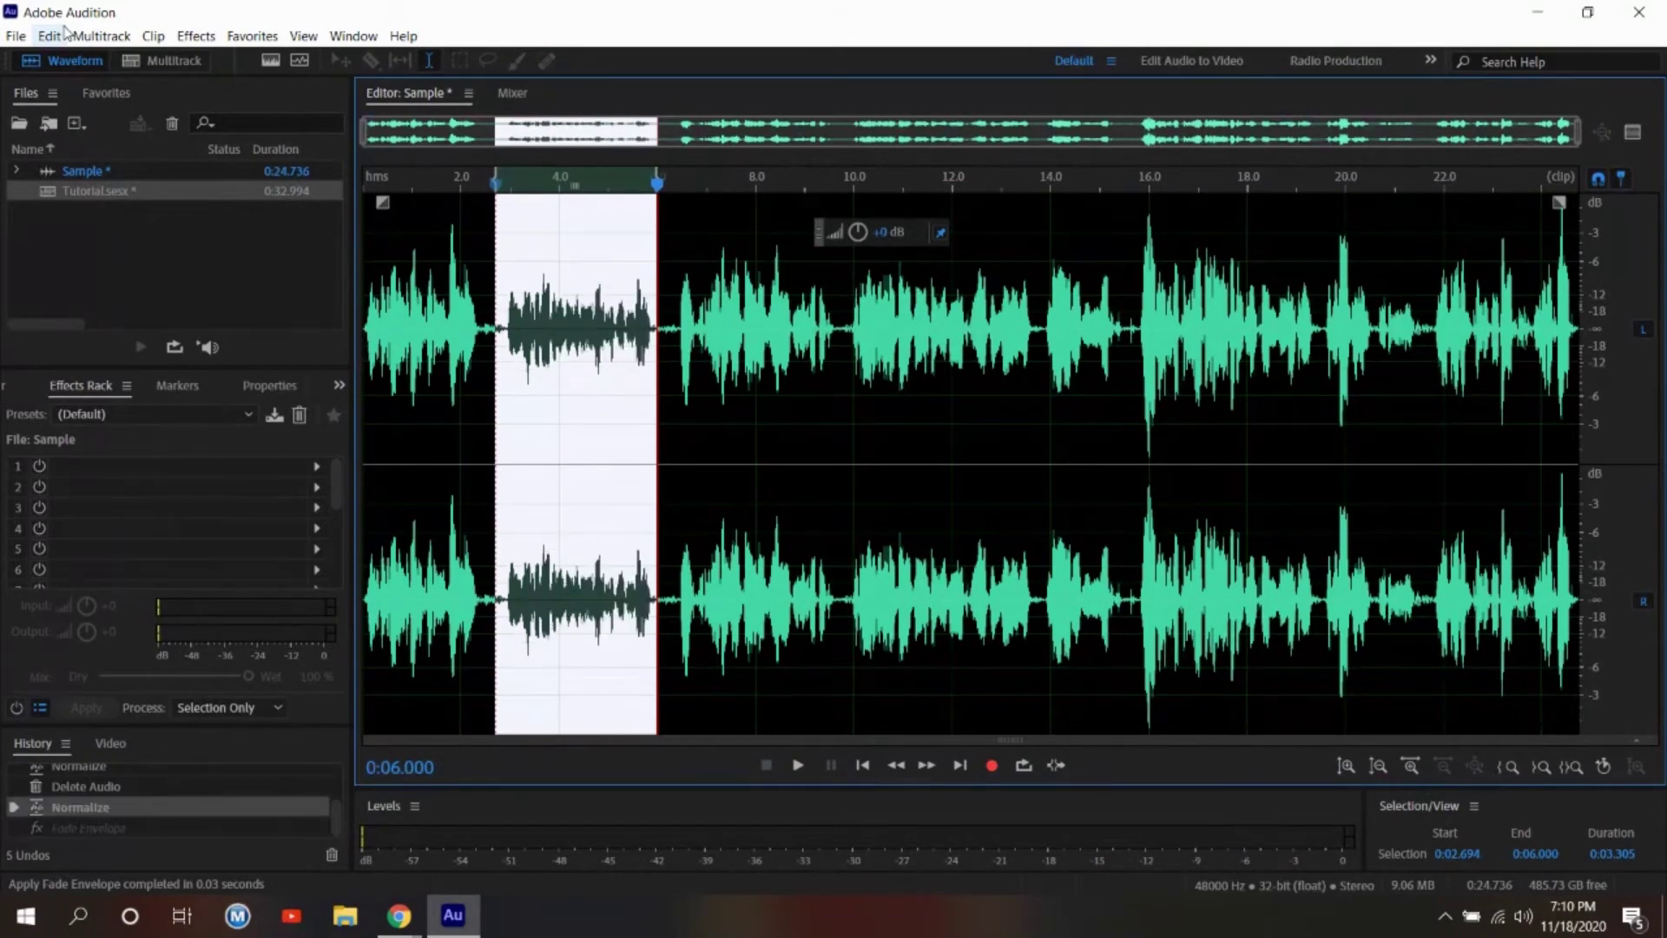
# Apply the Raise Pitch favorite to the selected passage and listen to the result from the start of the selection.
pyautogui.click(249, 36)
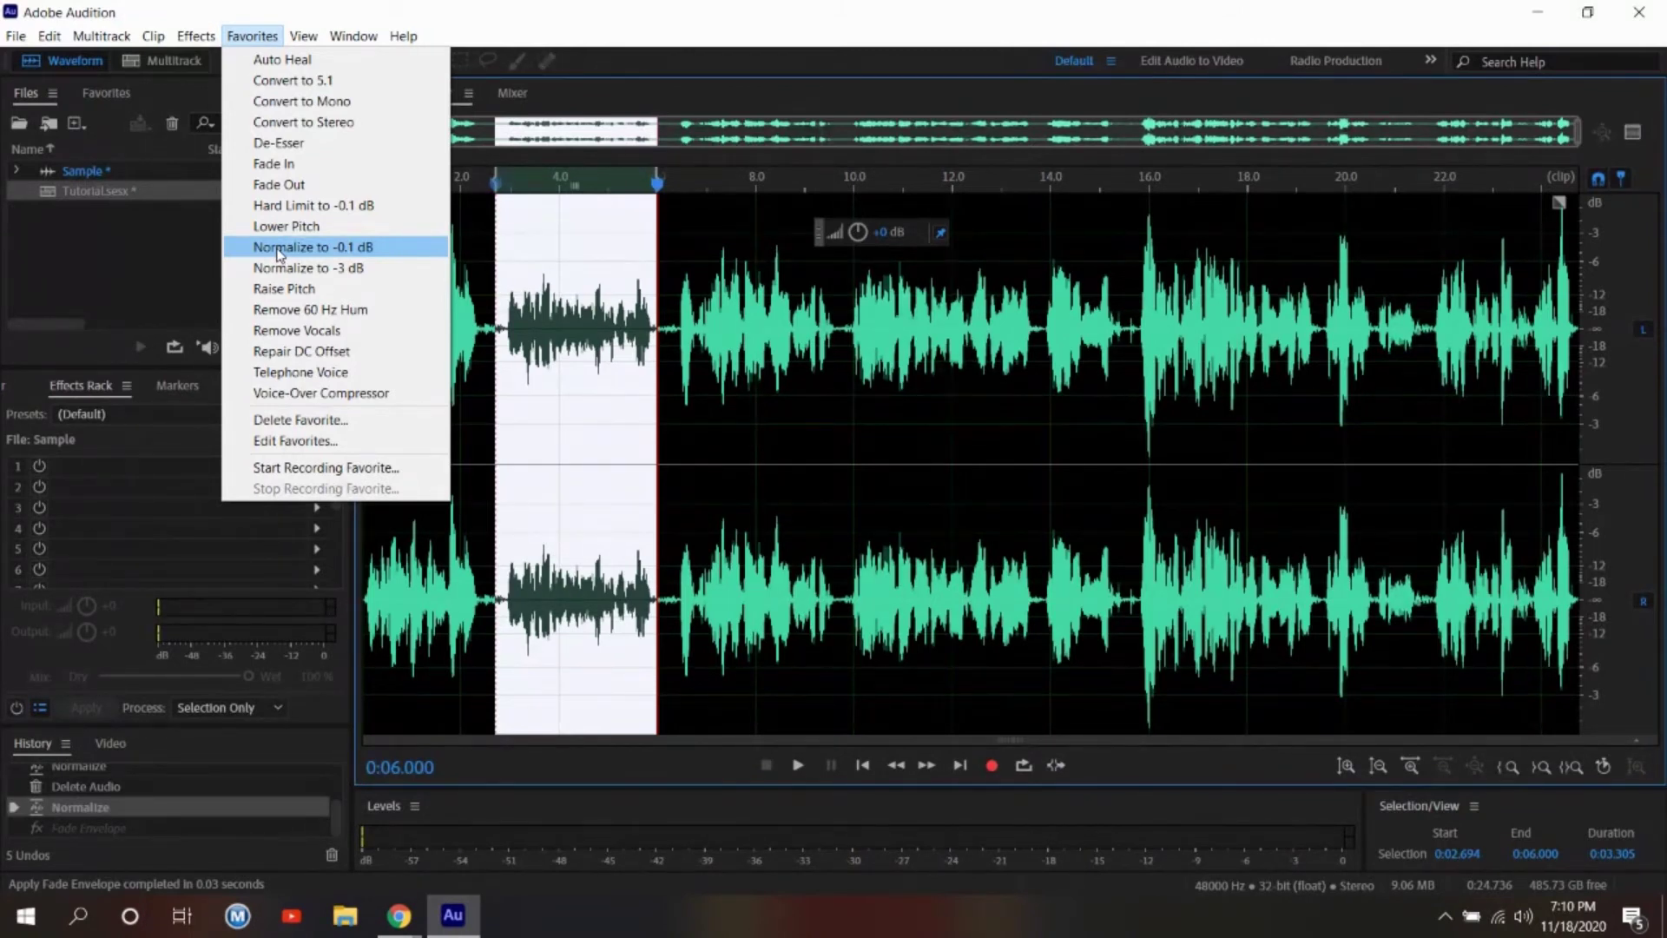
pyautogui.click(274, 290)
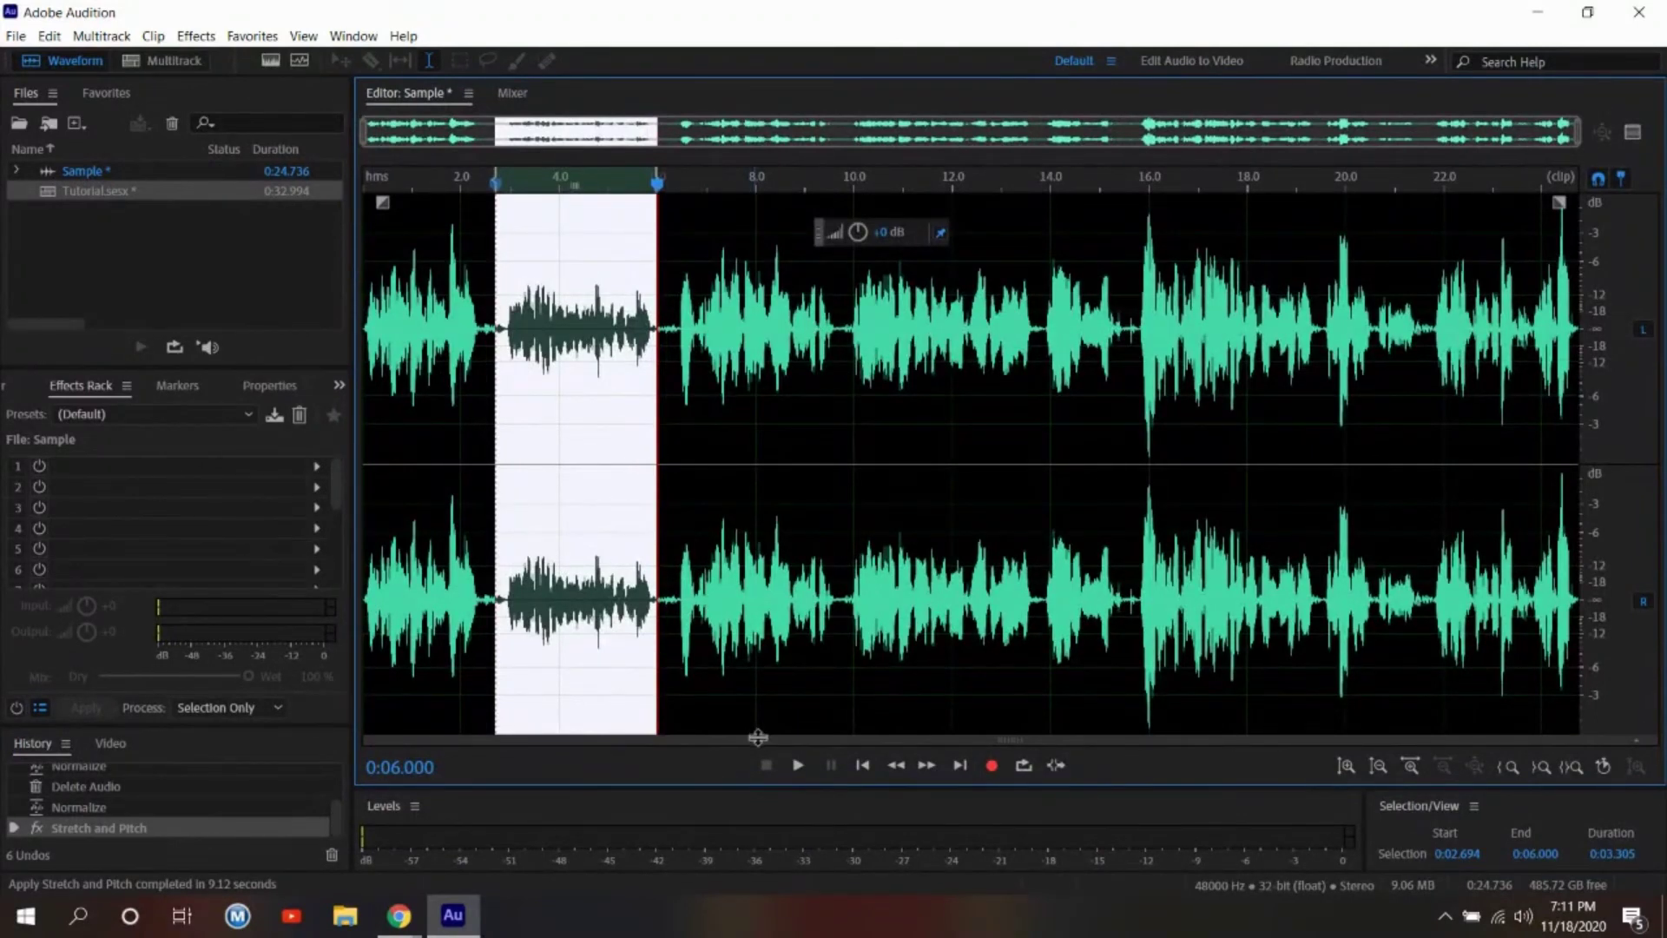
pyautogui.click(798, 766)
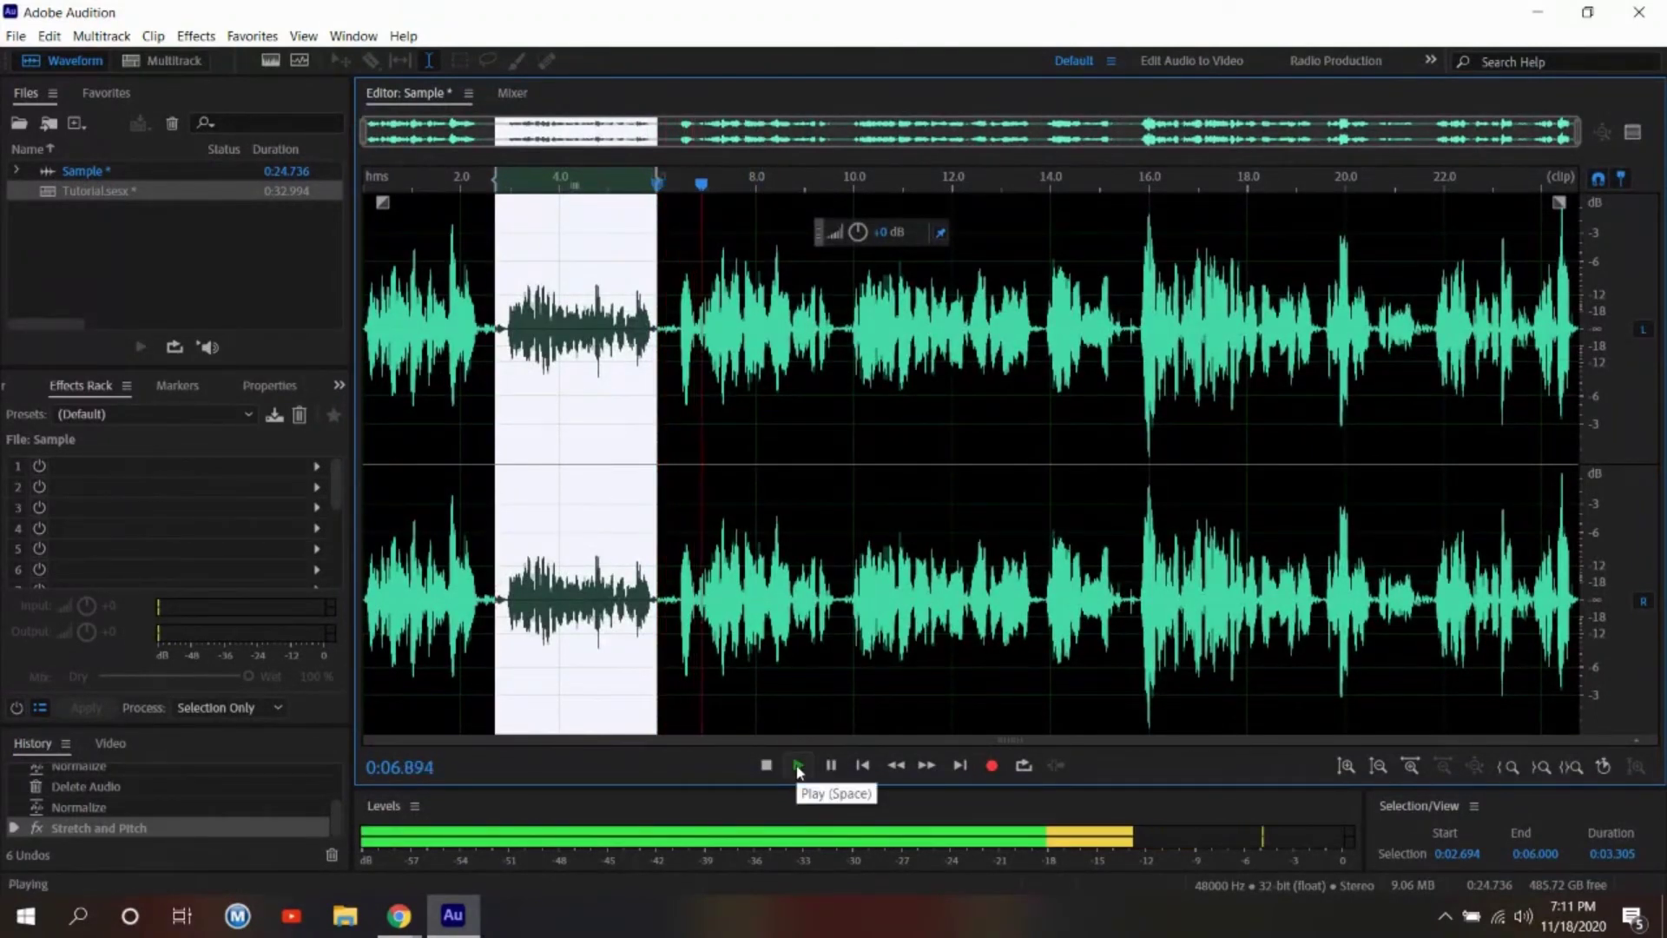
pyautogui.click(861, 766)
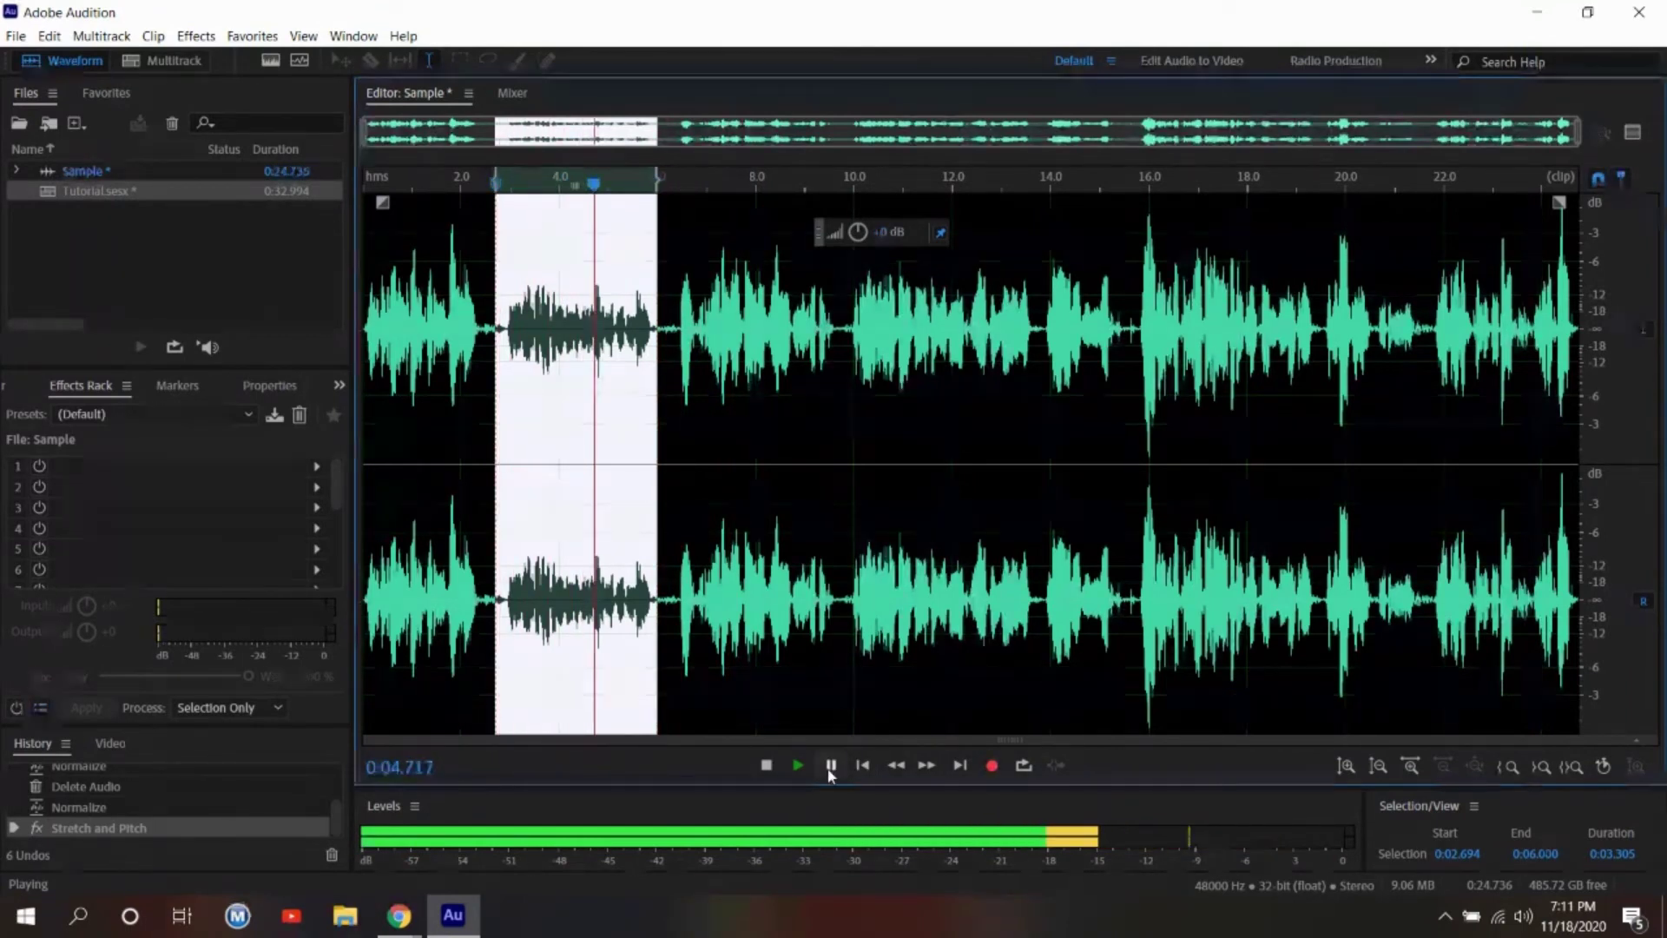
pyautogui.click(766, 766)
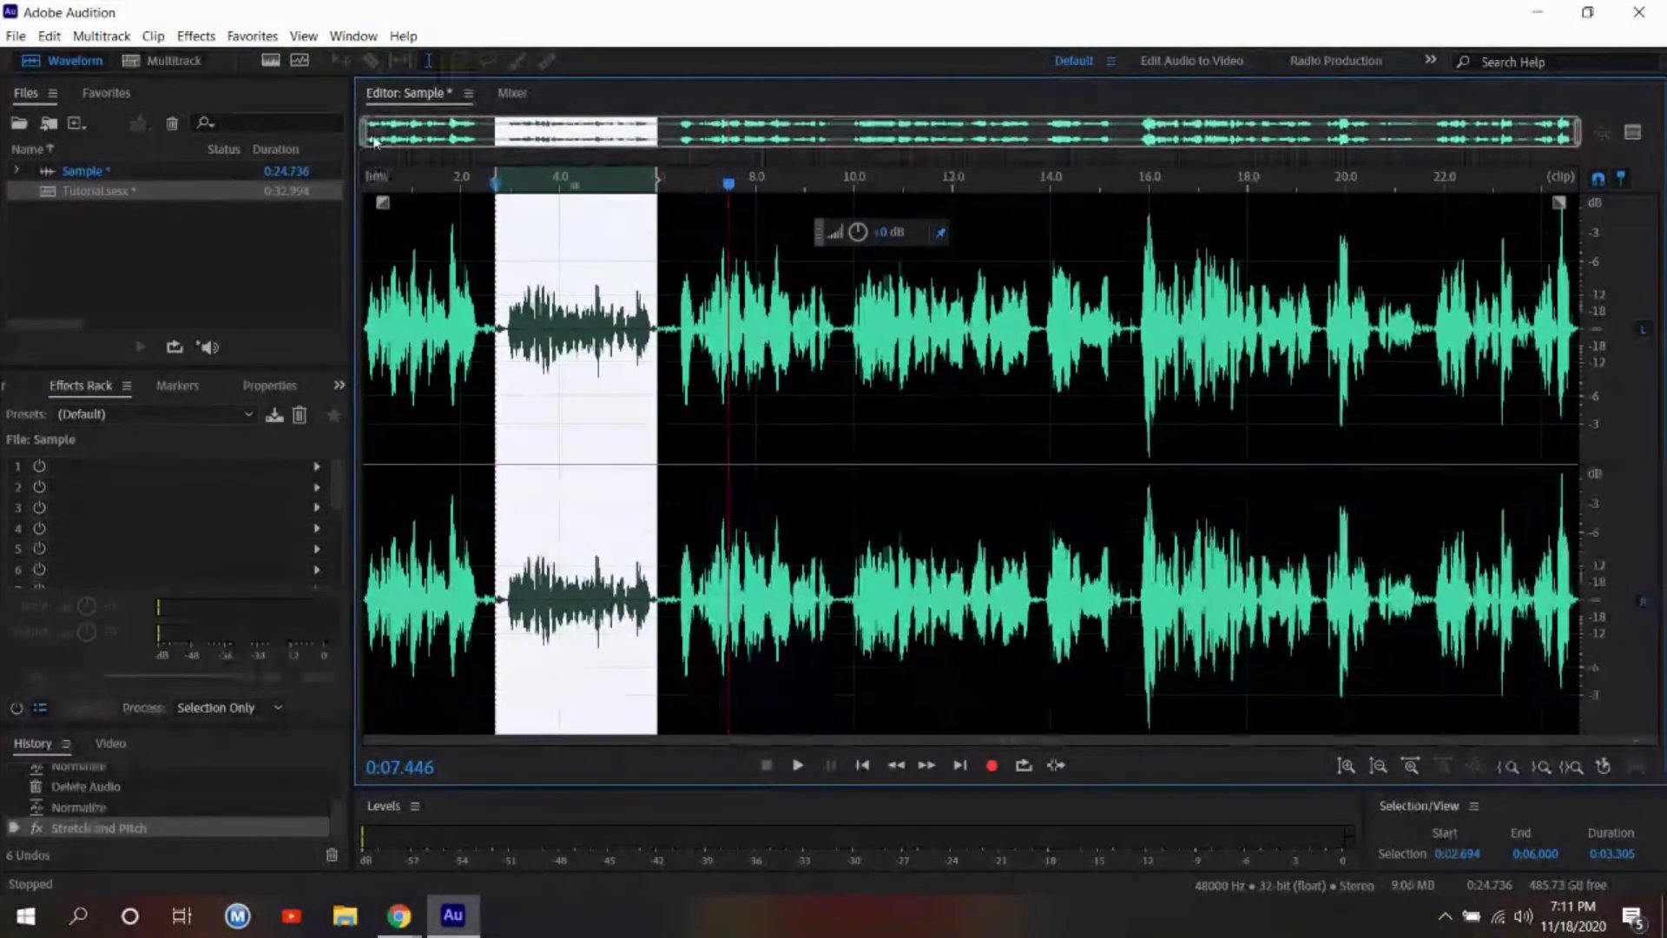
# Undo the pitch raise and play the original audio from inside the selected passage.
pyautogui.hotkey('ctrl', 'z')
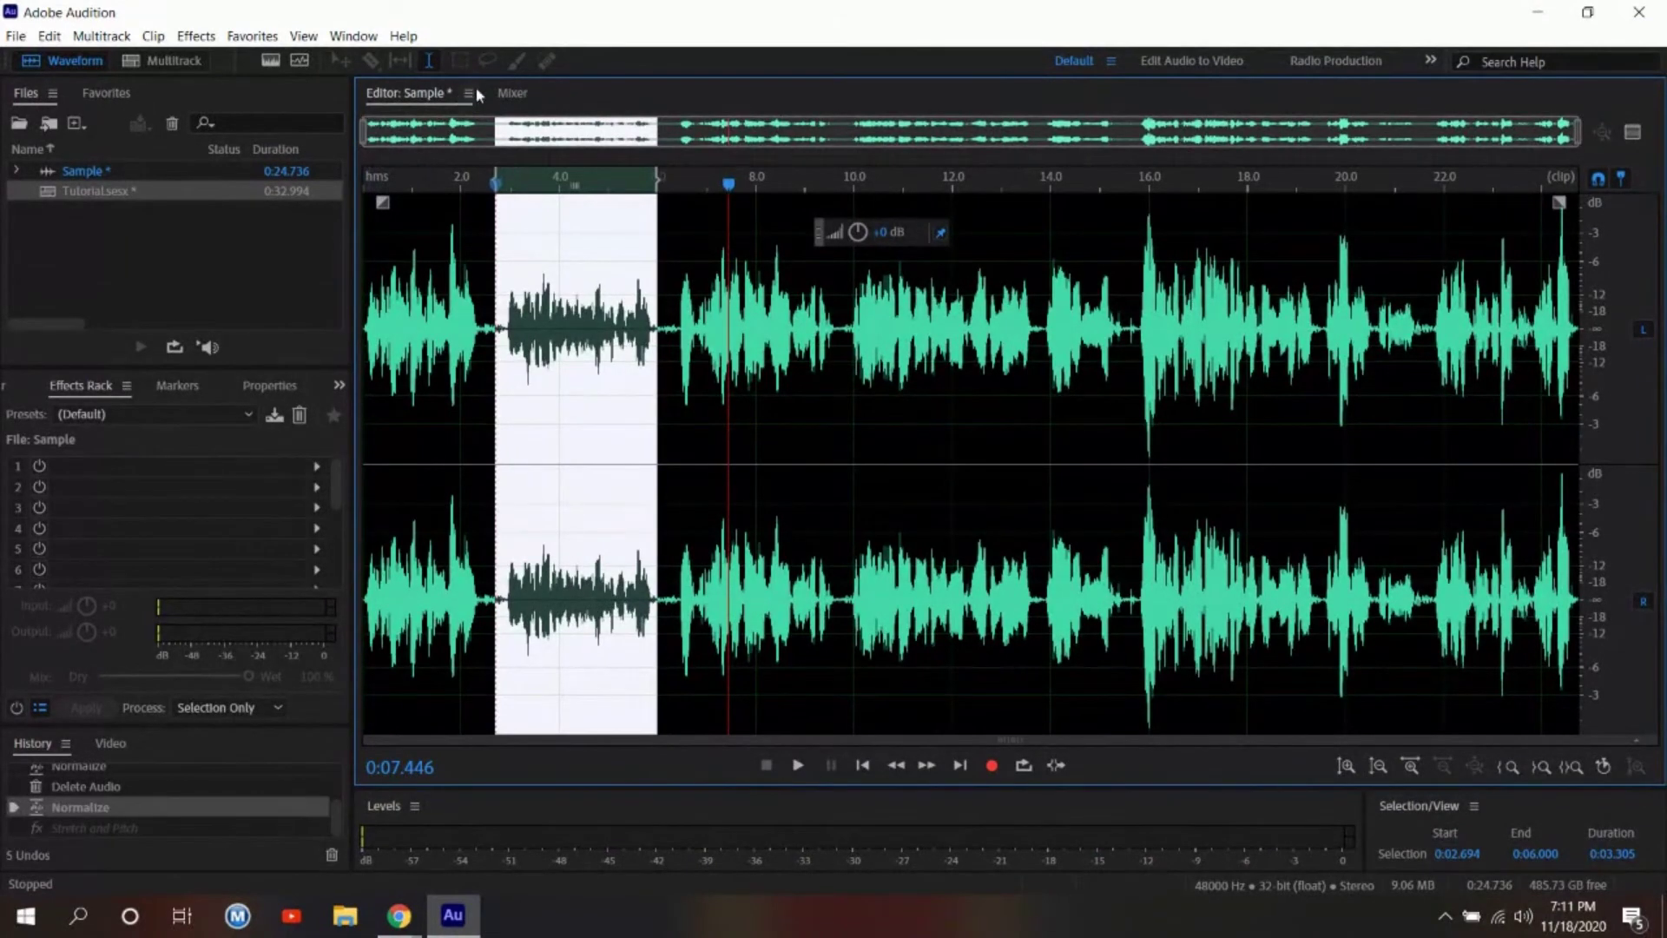
pyautogui.moveTo(728, 195); pyautogui.dragTo(536, 184)
pyautogui.click(796, 766)
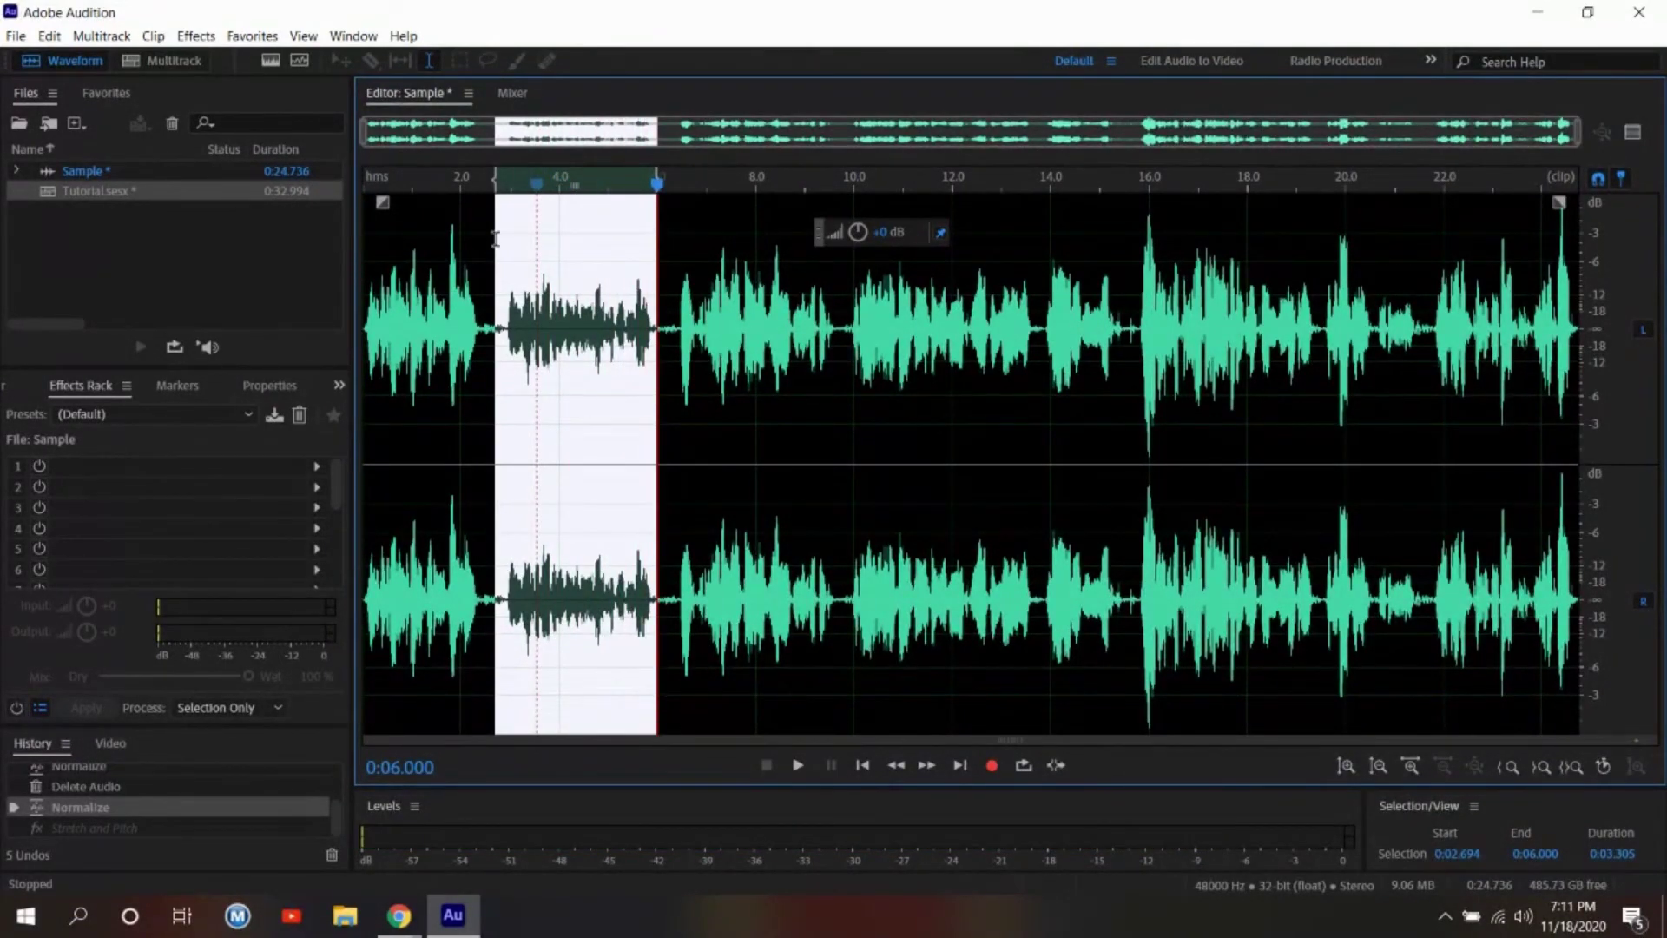
# Try the Remove Vocals favorite on the selected passage, undoing it after listening to the result.
pyautogui.click(259, 36)
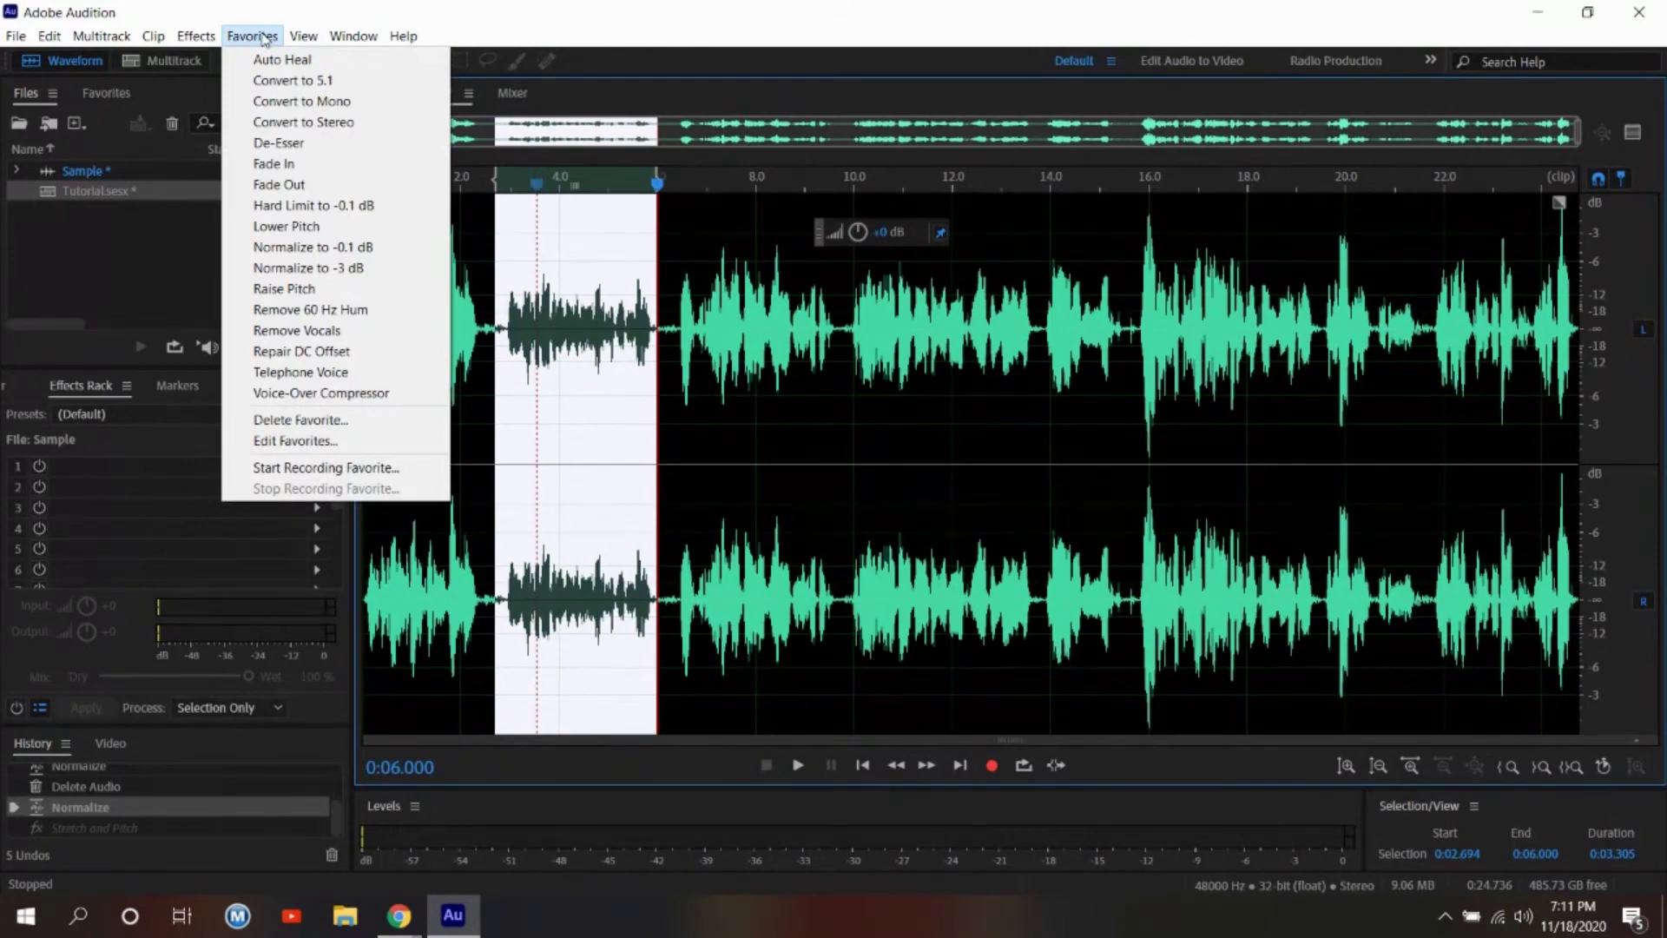
pyautogui.click(306, 332)
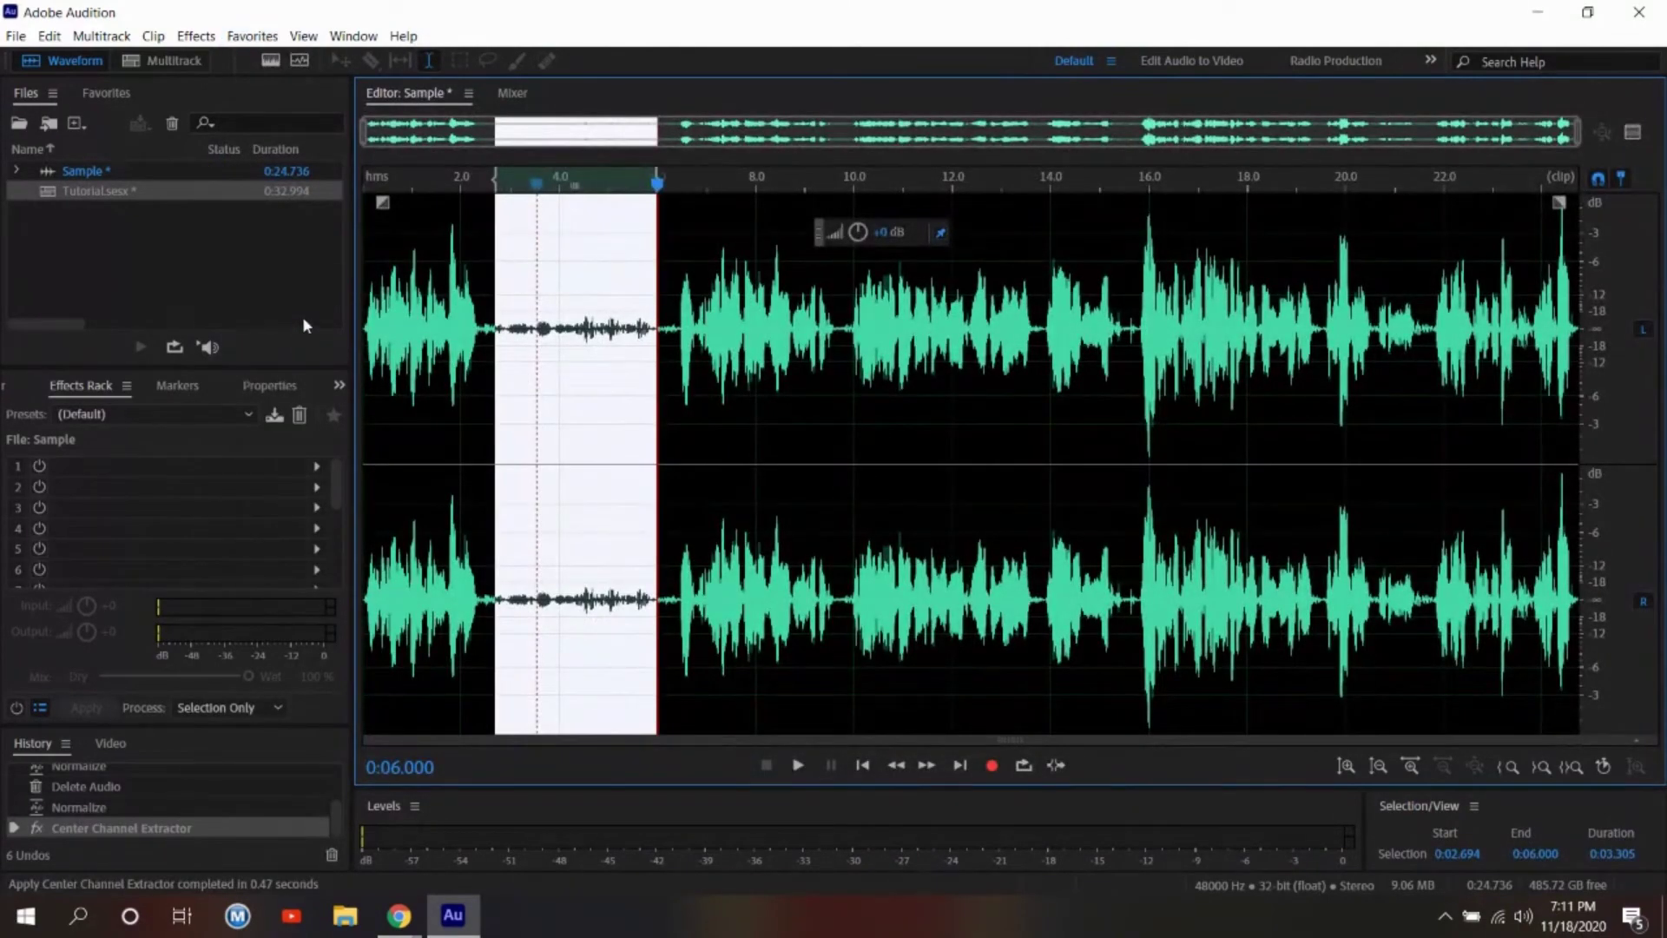
pyautogui.click(803, 765)
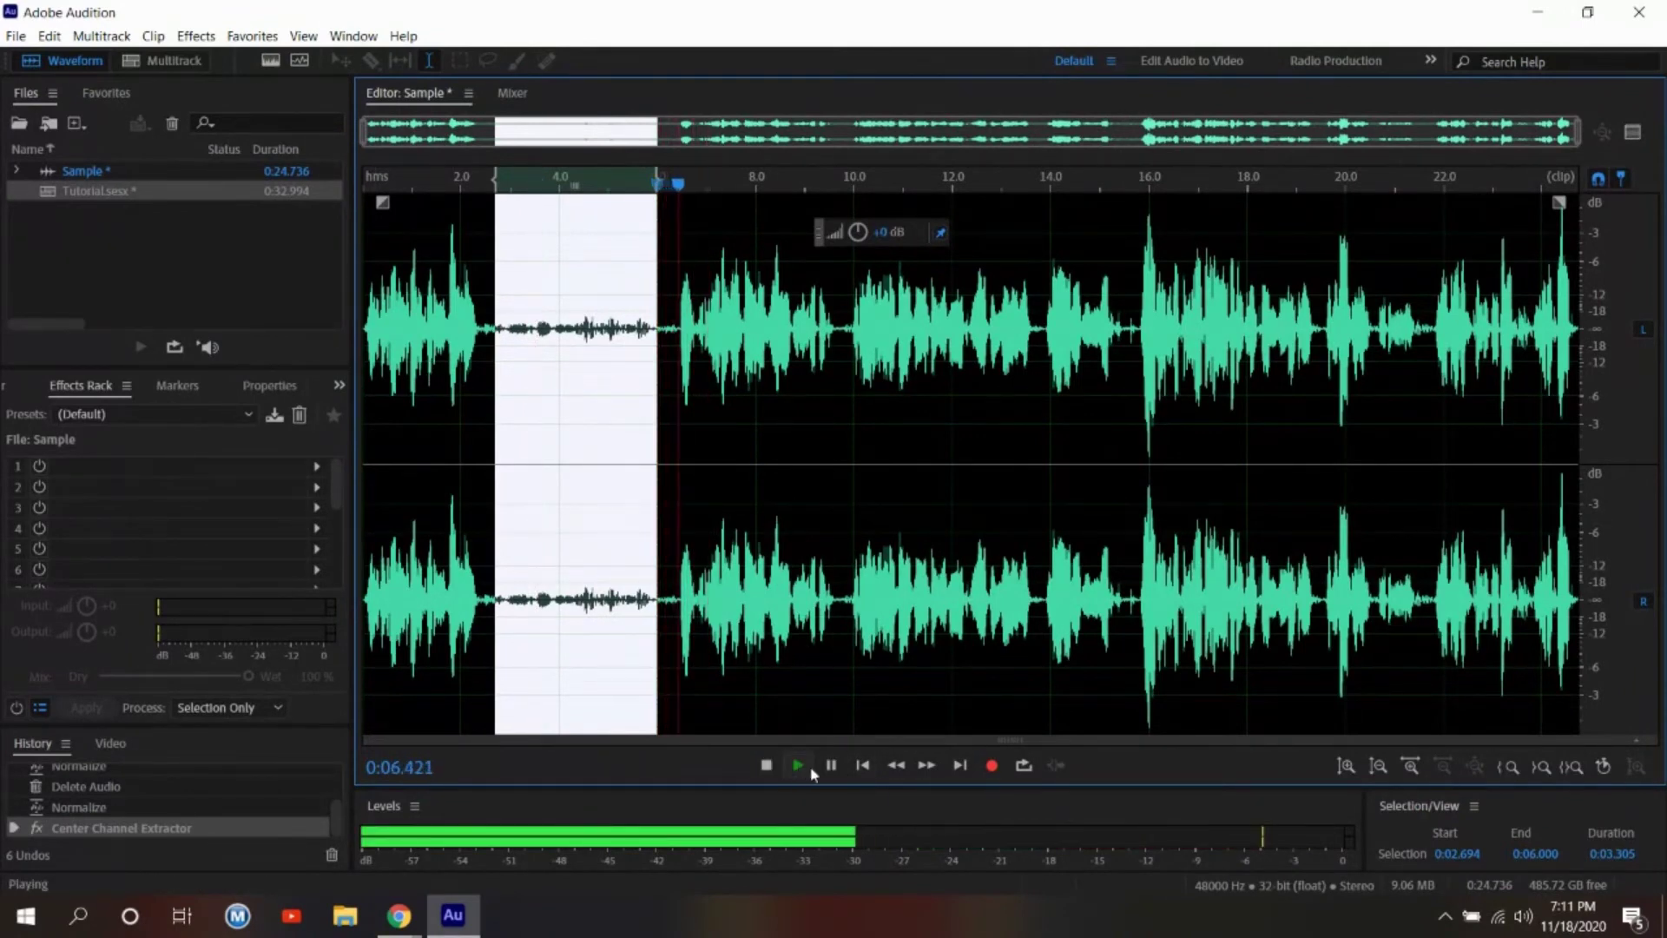
pyautogui.click(863, 766)
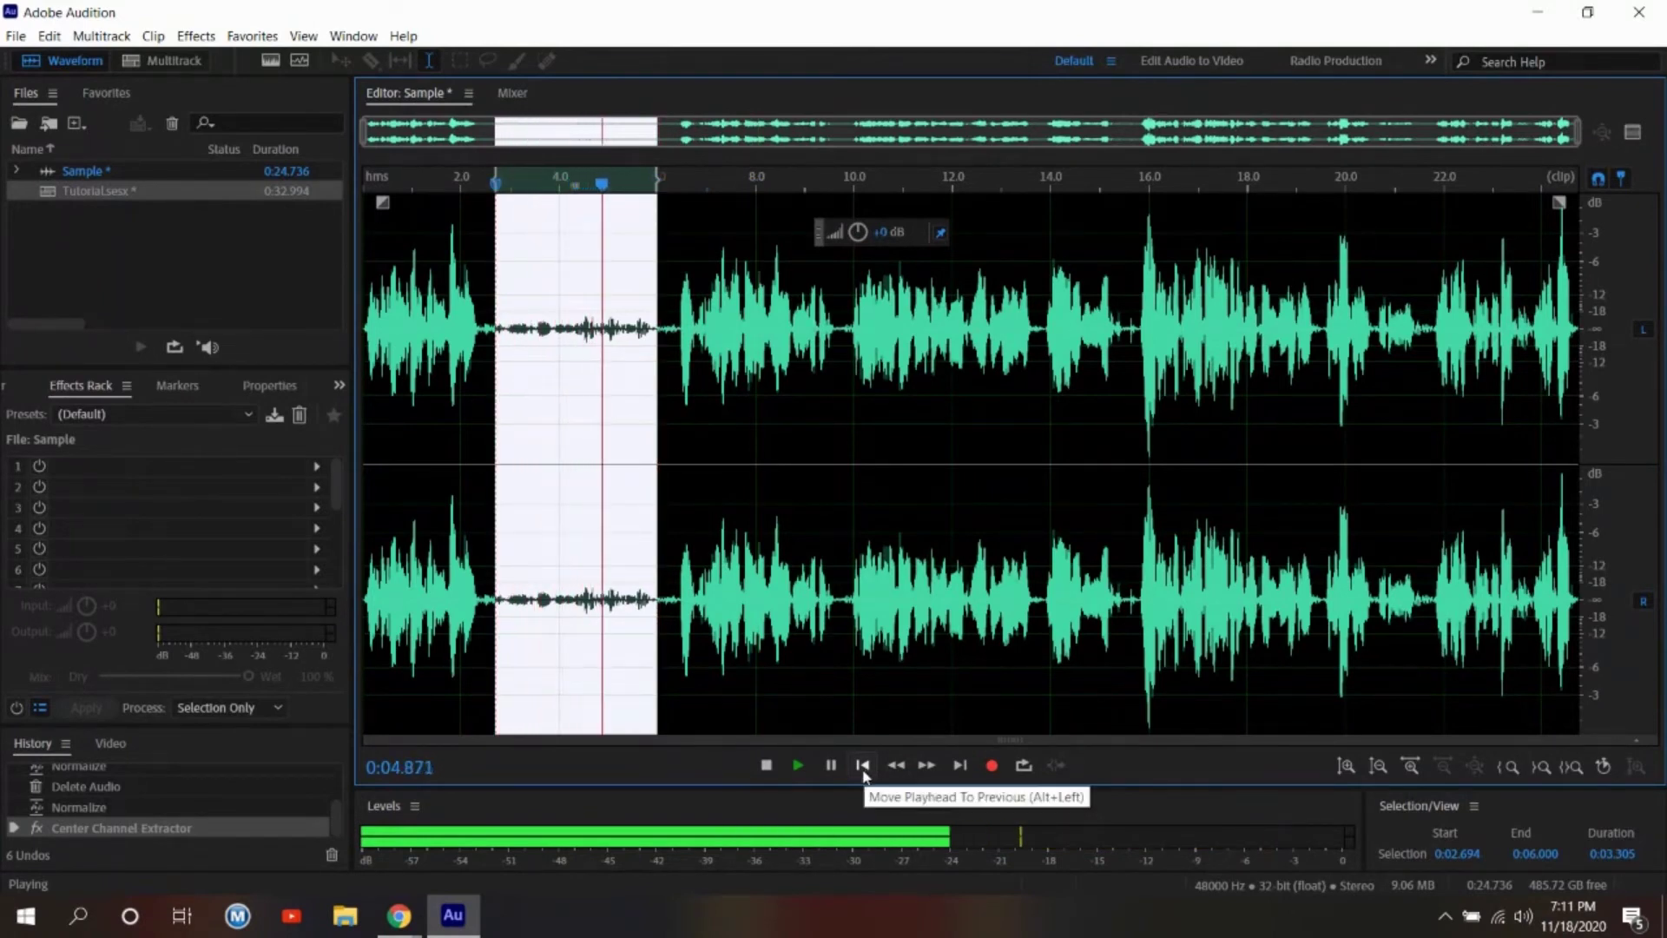
pyautogui.click(767, 766)
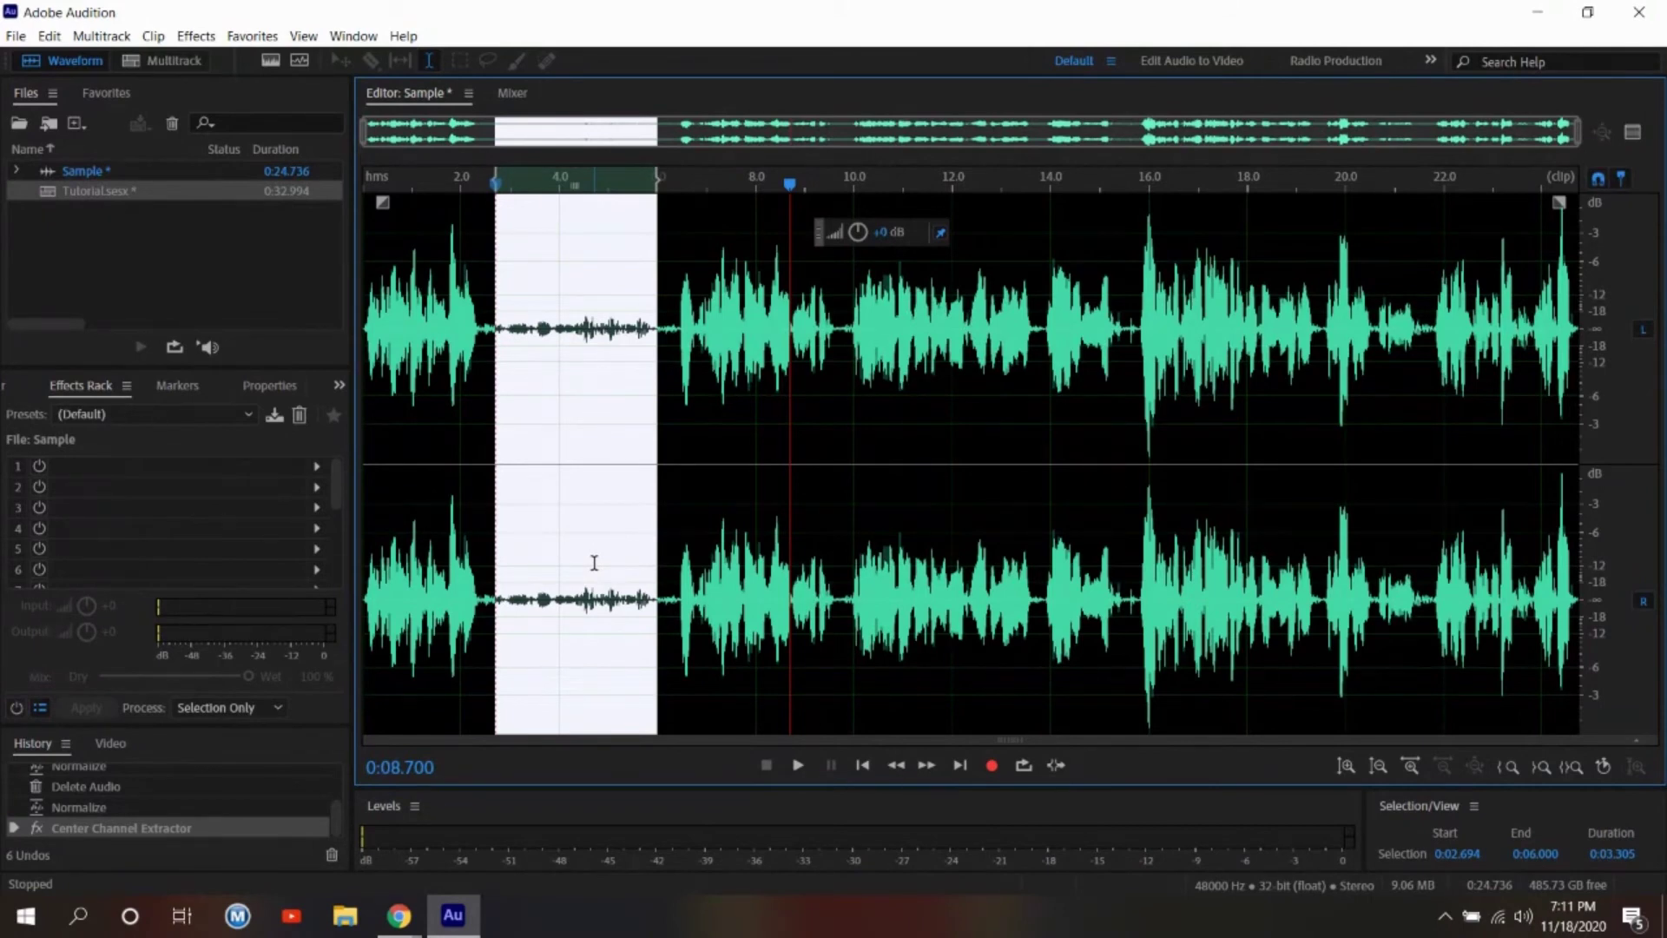
pyautogui.hotkey('ctrl', 'z')
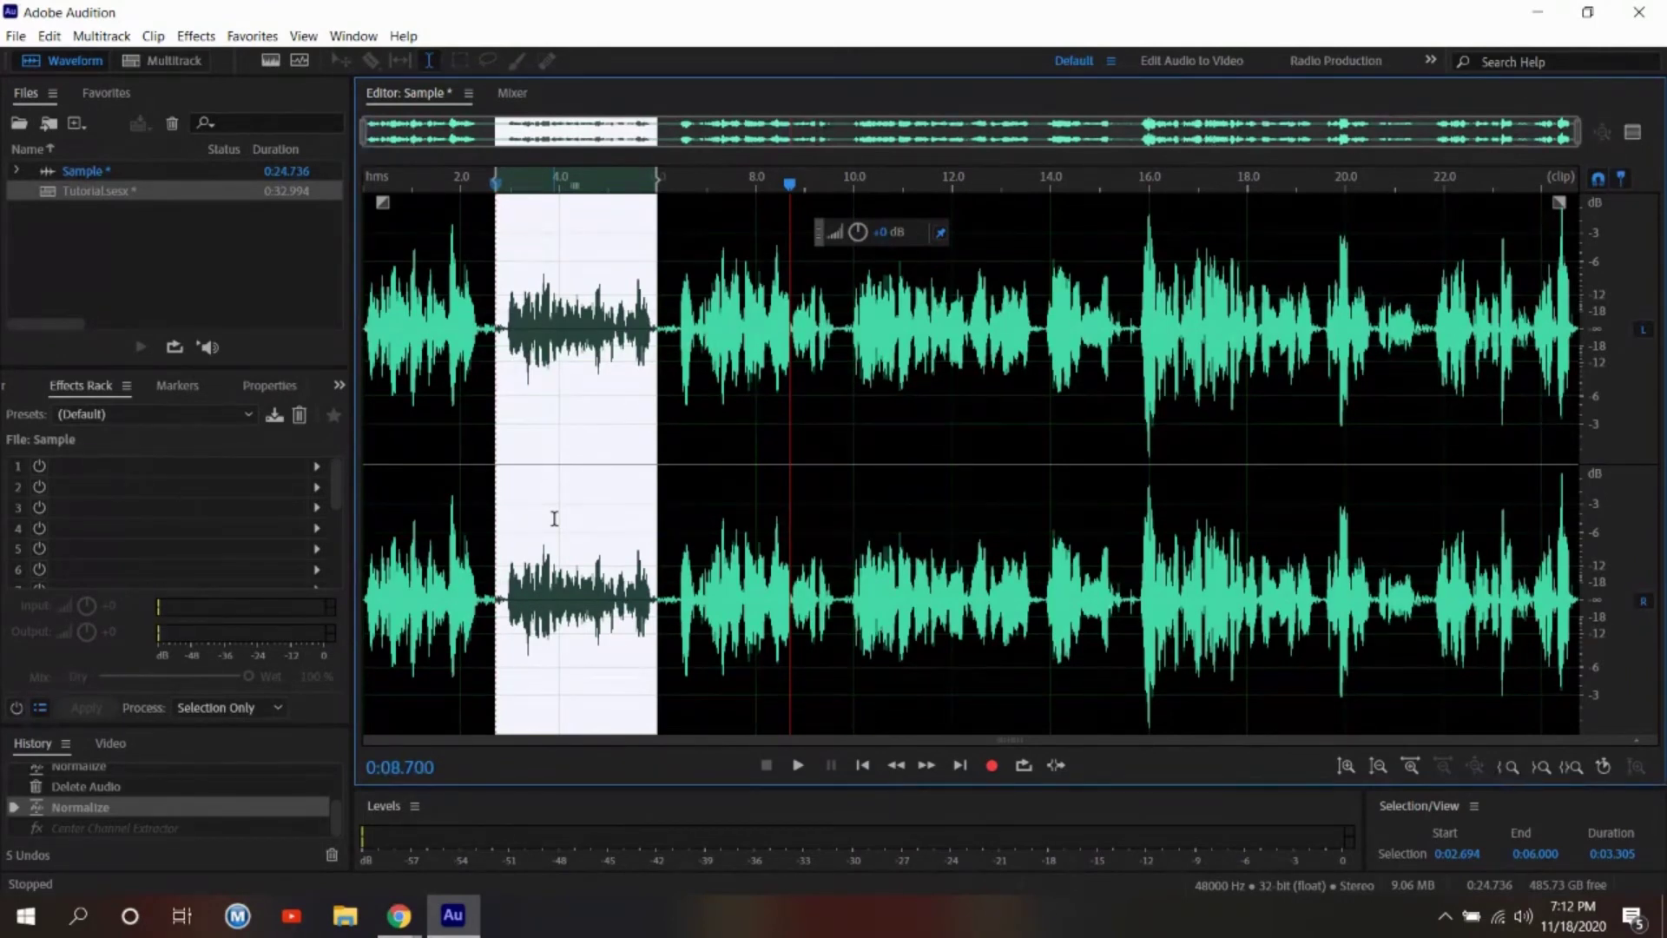
# Try the Telephone Voice favorite on the selected passage, undoing it after playback from 0:02.584.
pyautogui.click(262, 39)
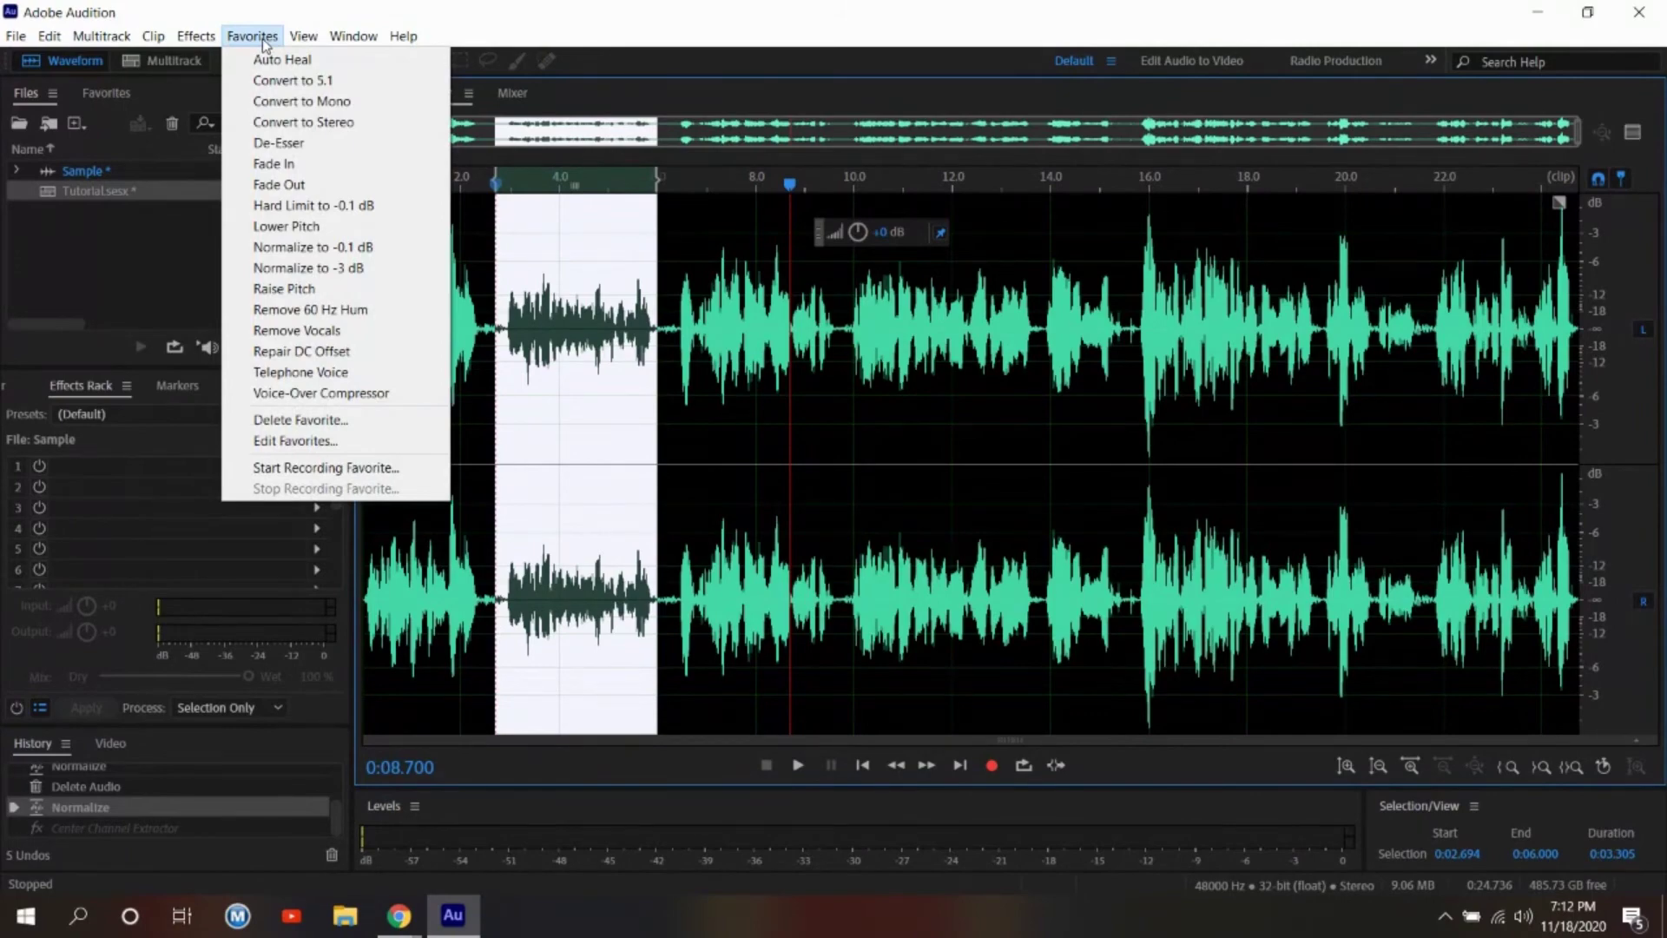
pyautogui.click(313, 372)
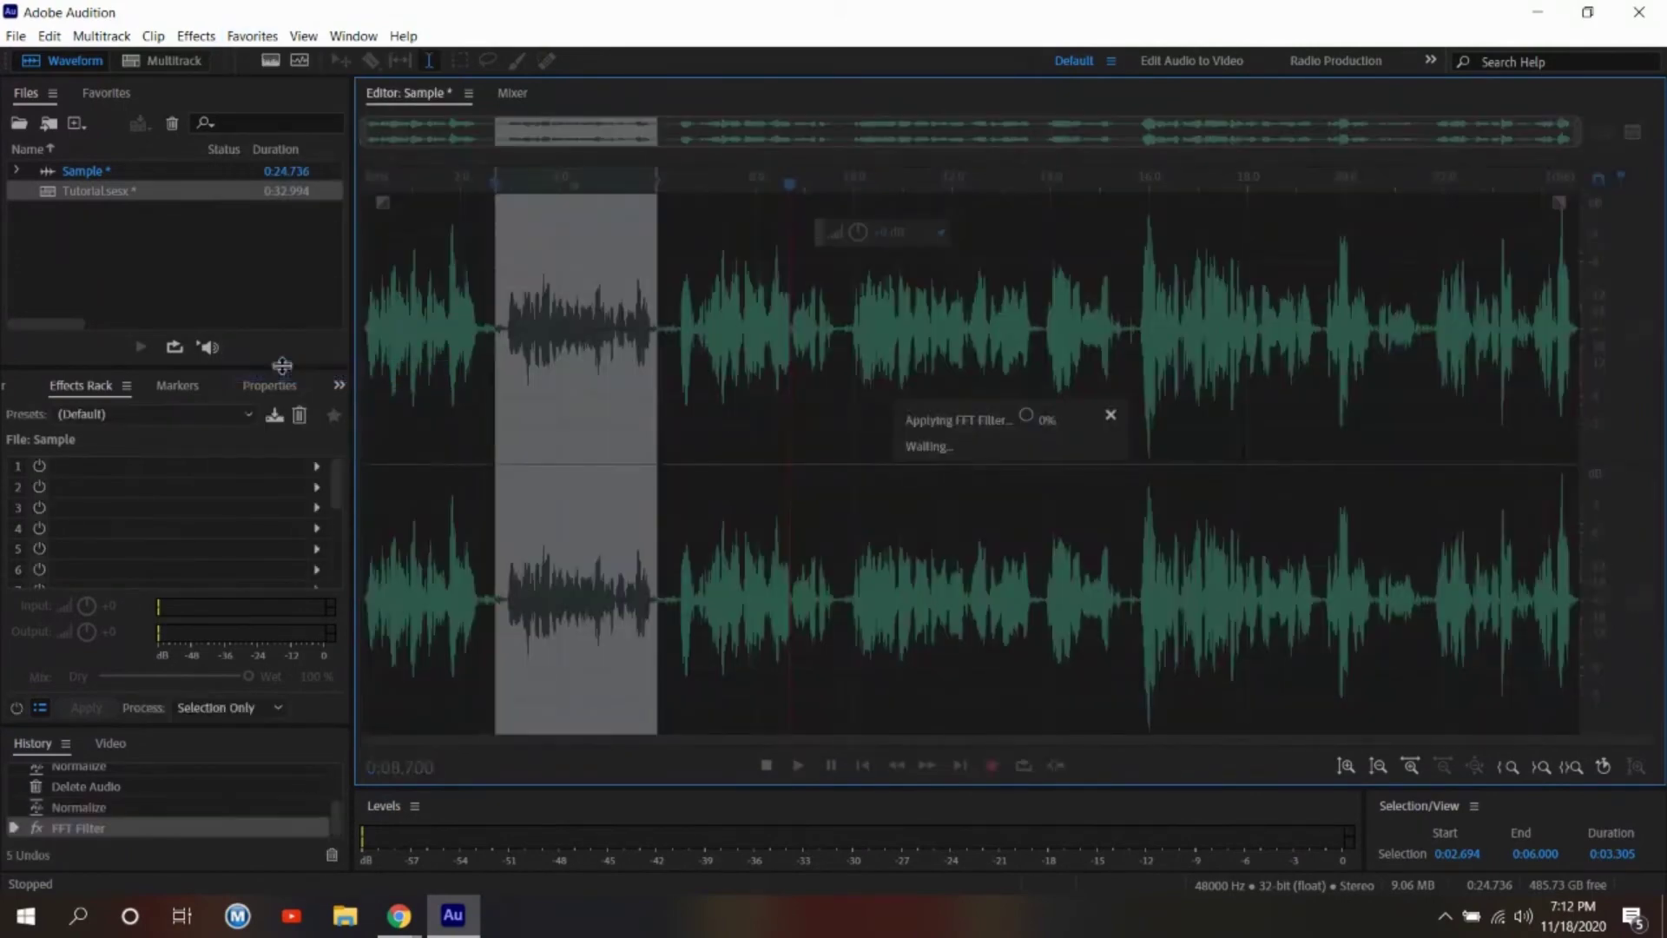
pyautogui.moveTo(789, 183); pyautogui.dragTo(493, 219)
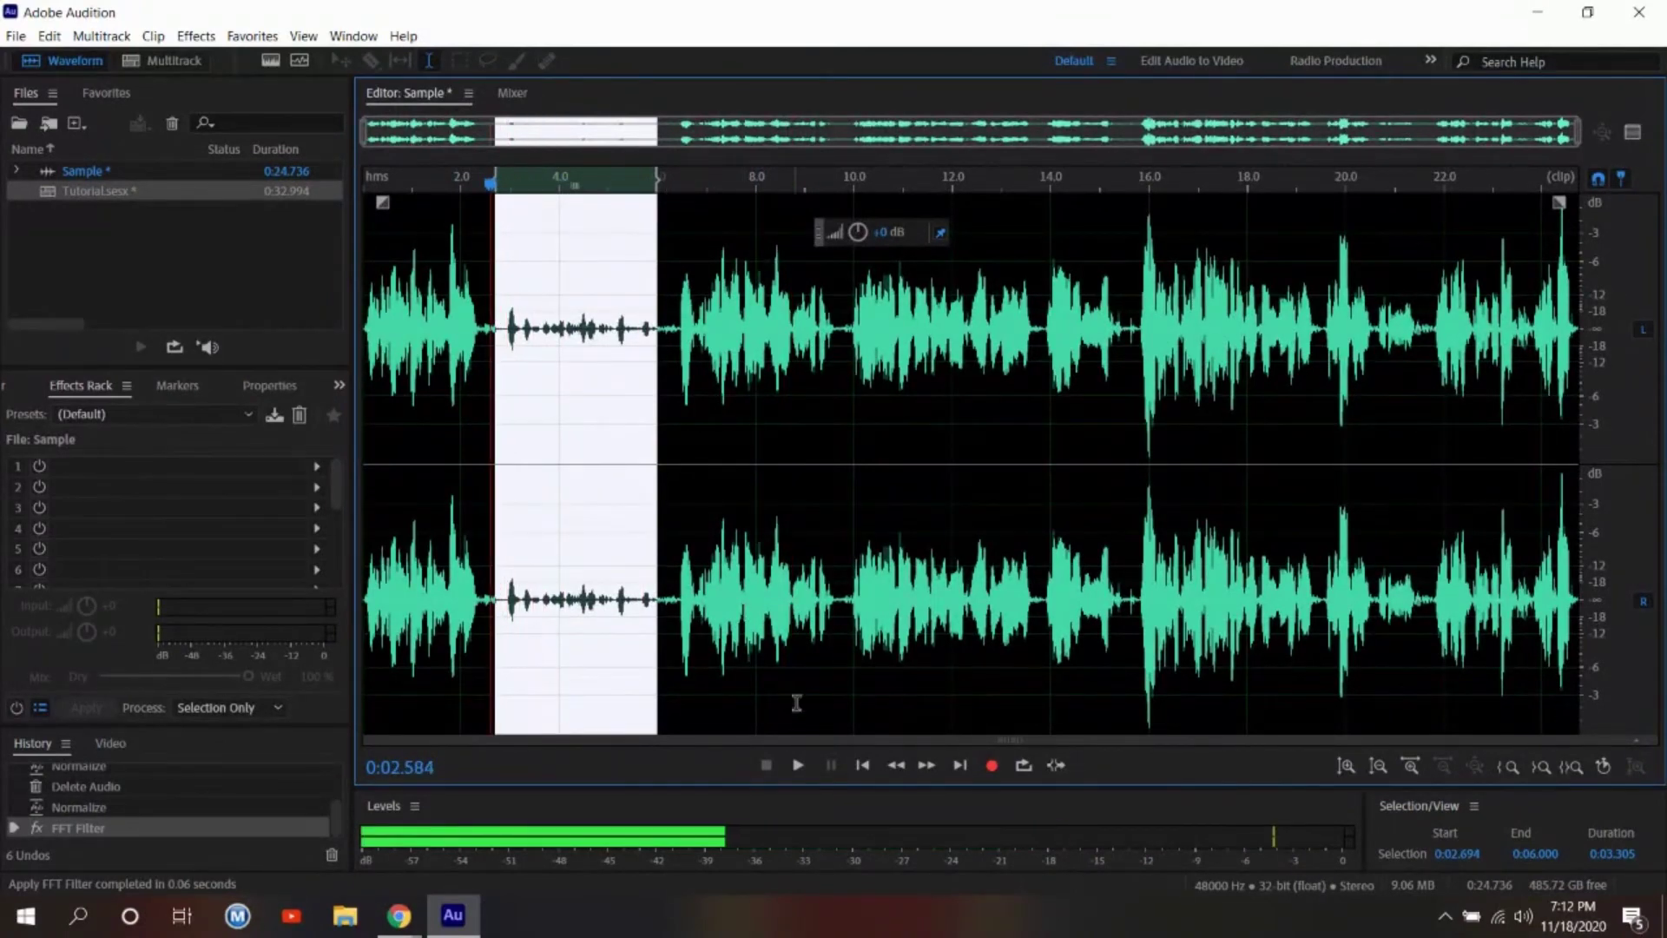
pyautogui.click(797, 765)
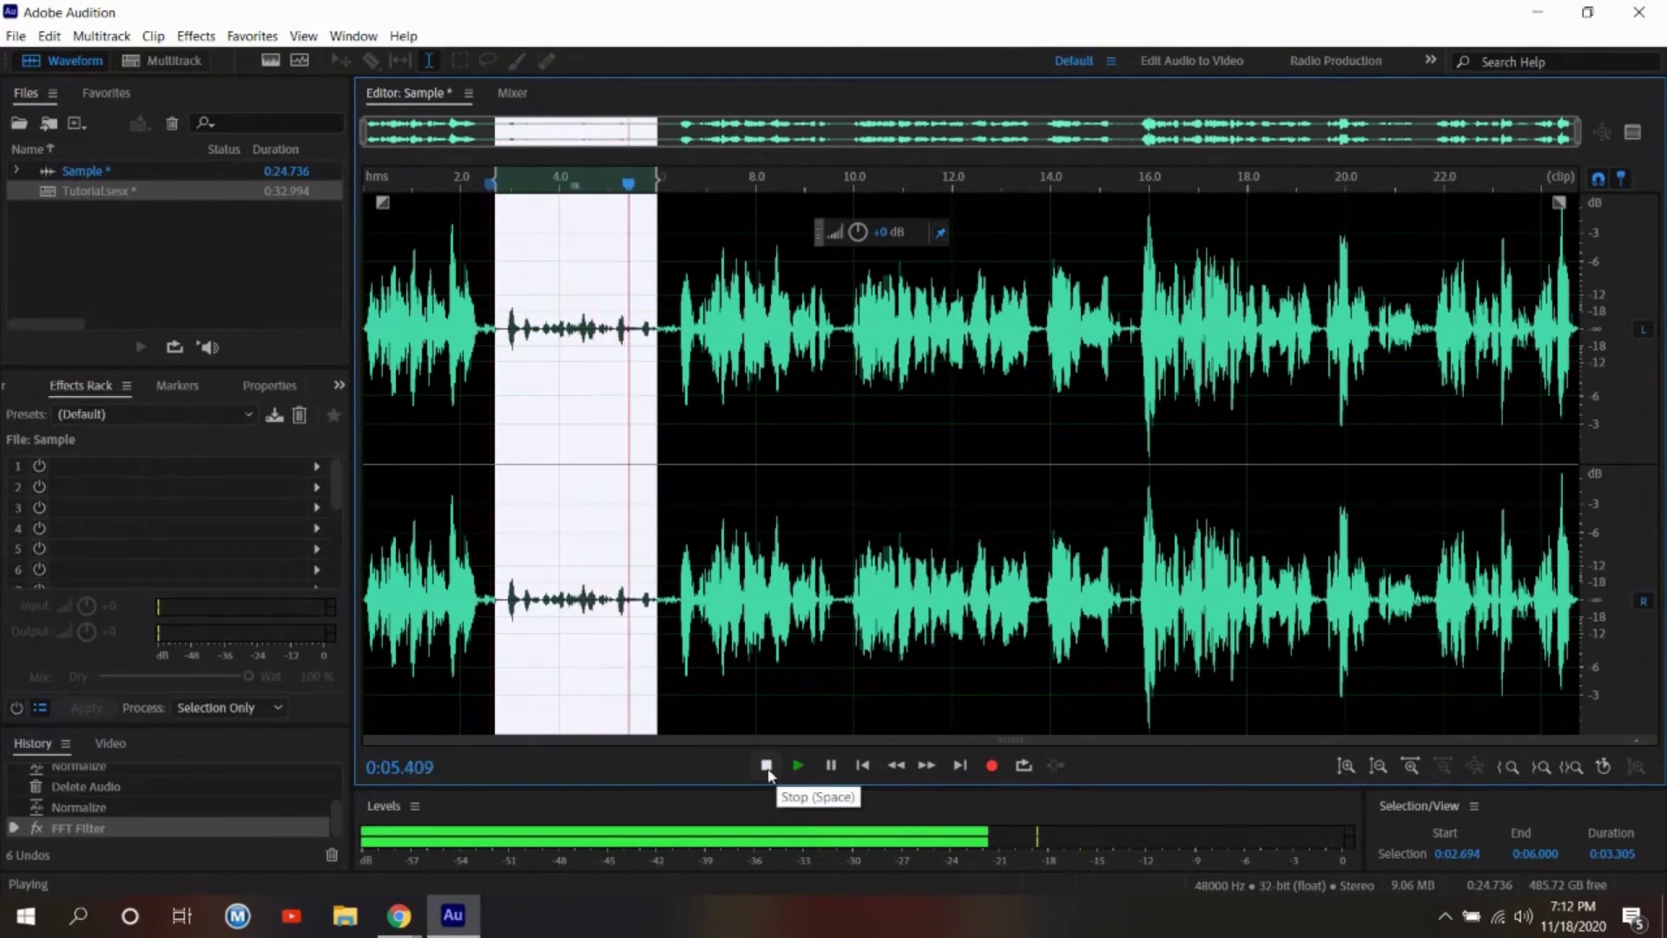
pyautogui.click(767, 767)
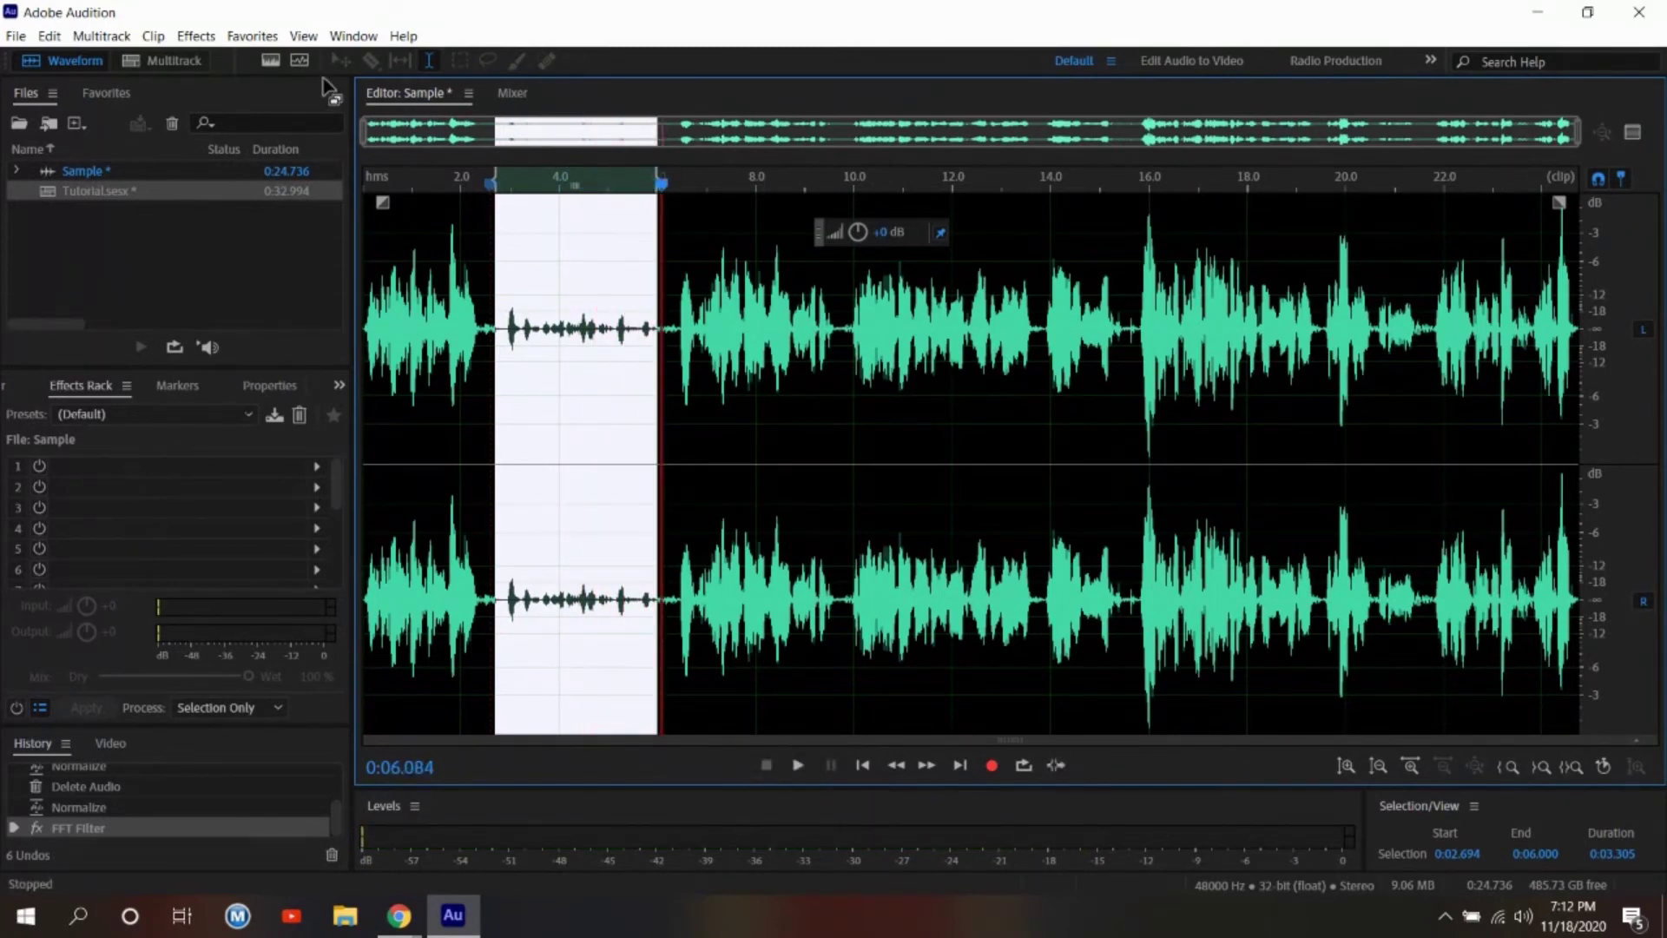
pyautogui.hotkey('ctrl', 'z')
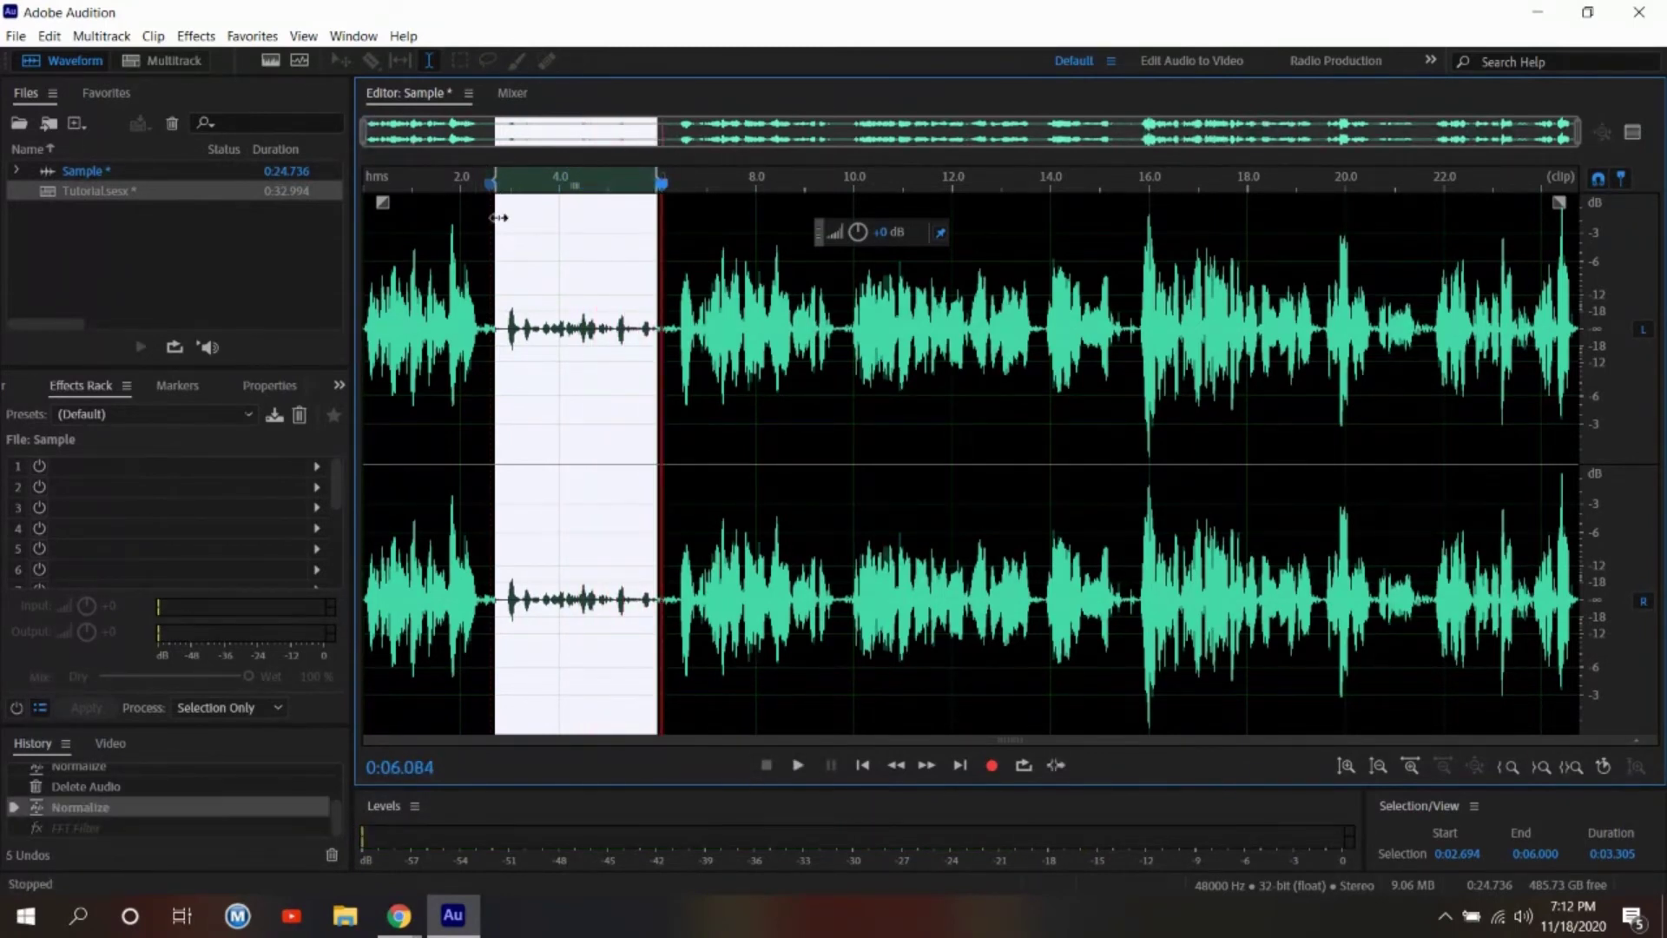
# Apply the Echo effect with the (Default) preset to the selected passage and play the result from the selection's start.
pyautogui.click(196, 36)
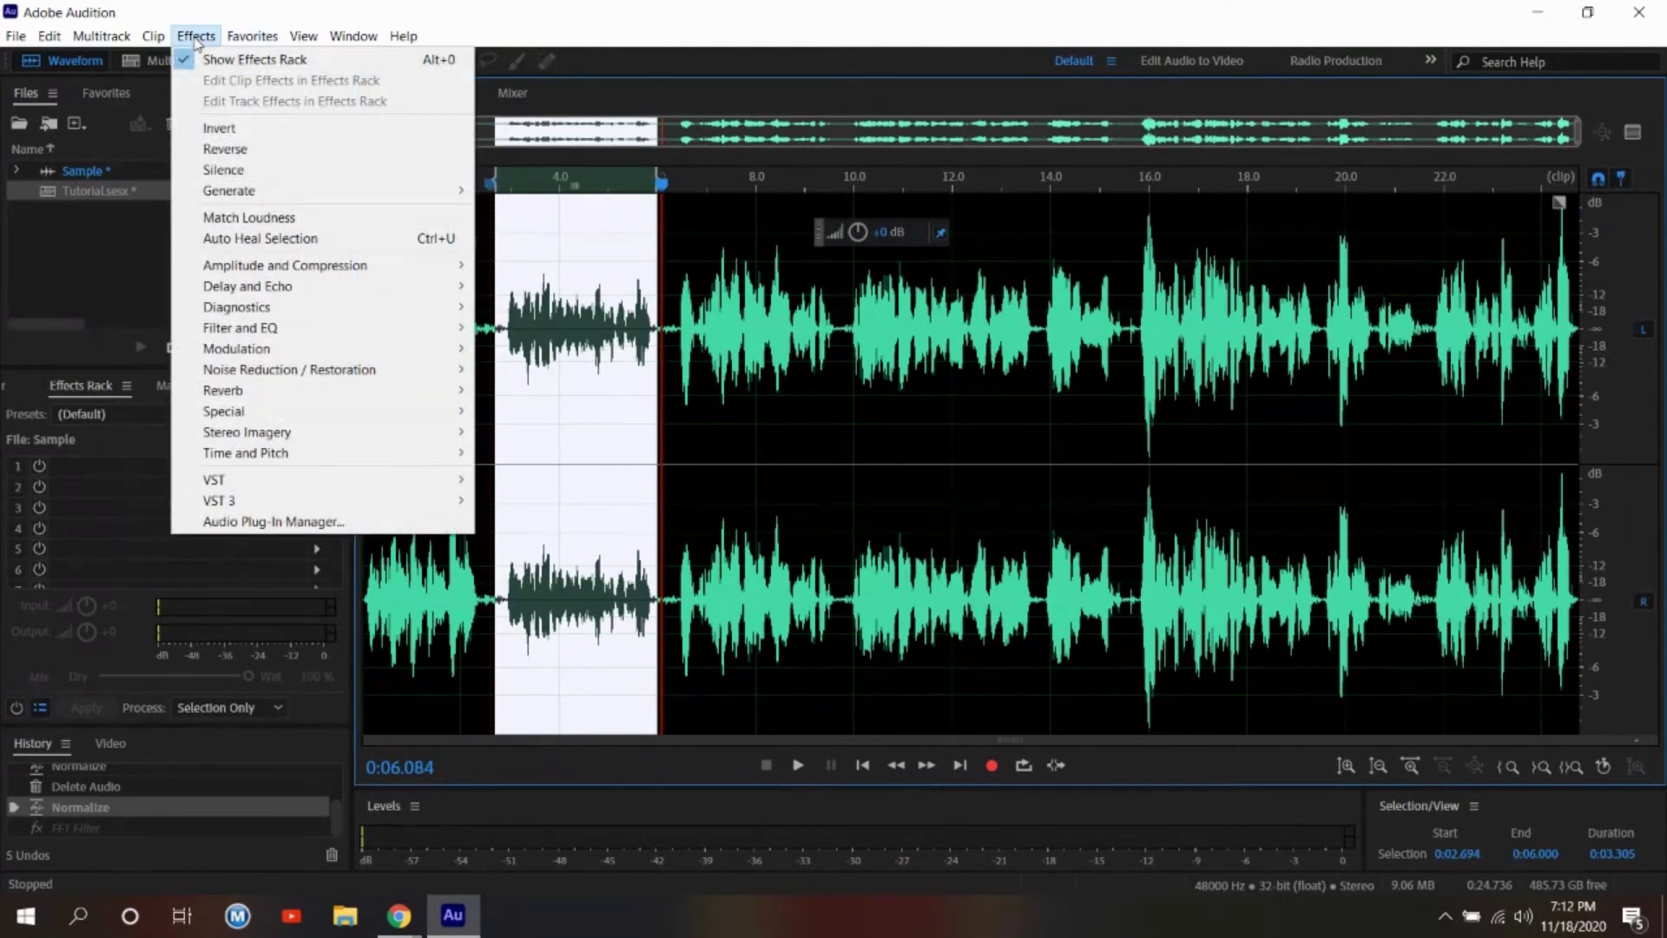
pyautogui.moveTo(282, 296)
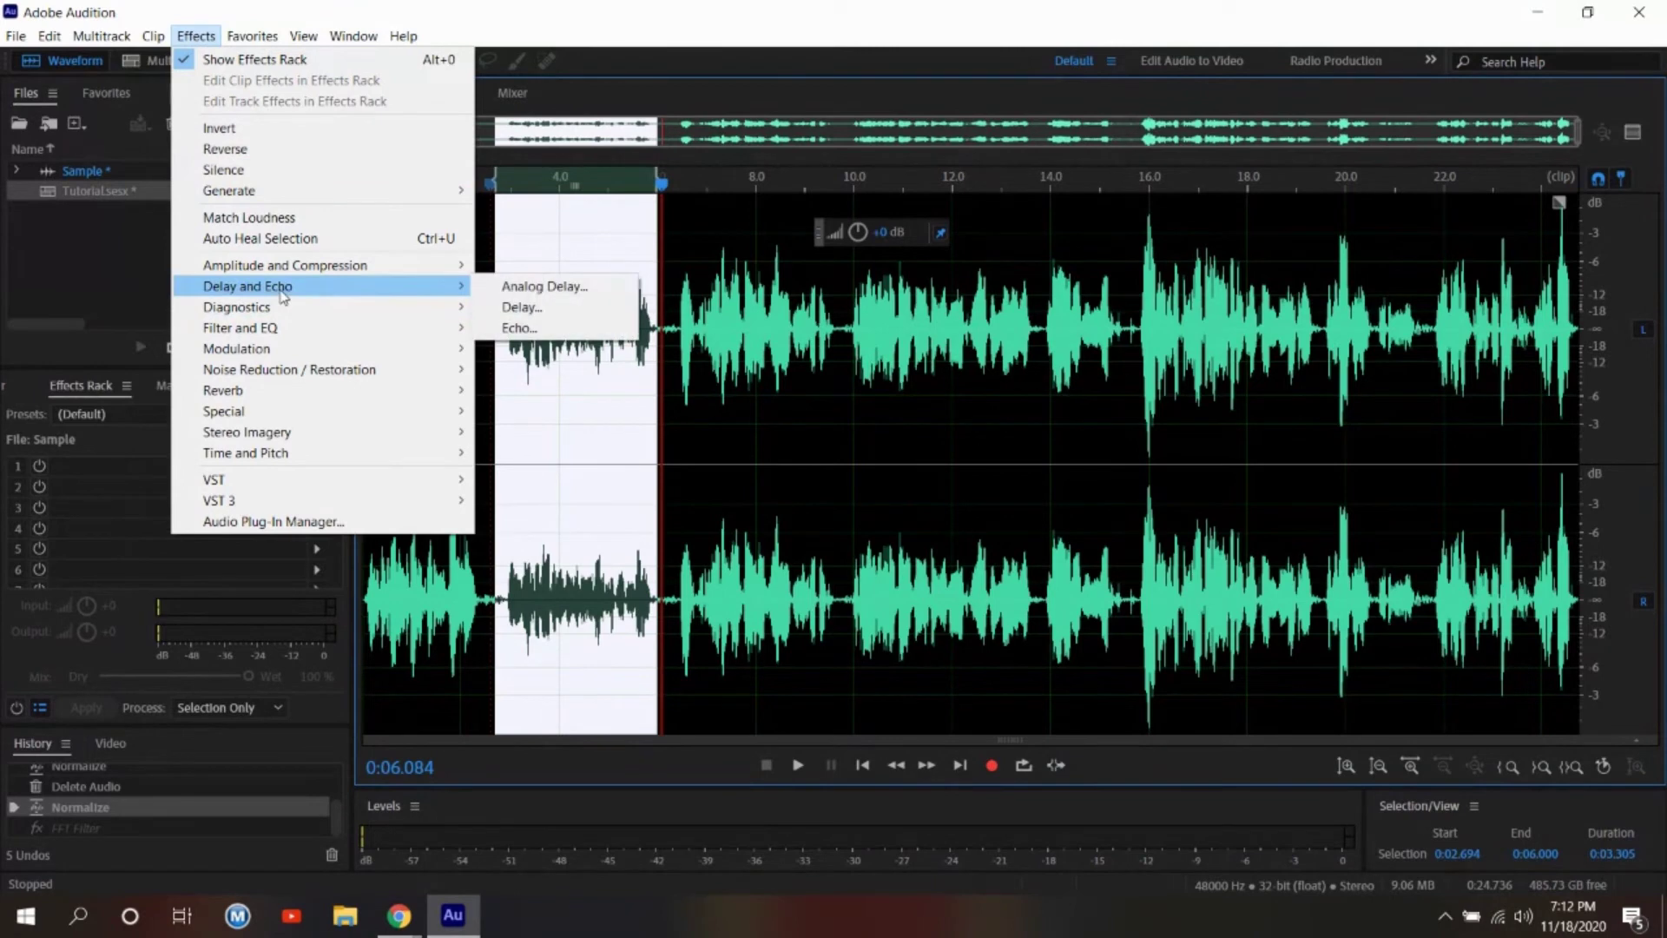
pyautogui.click(531, 330)
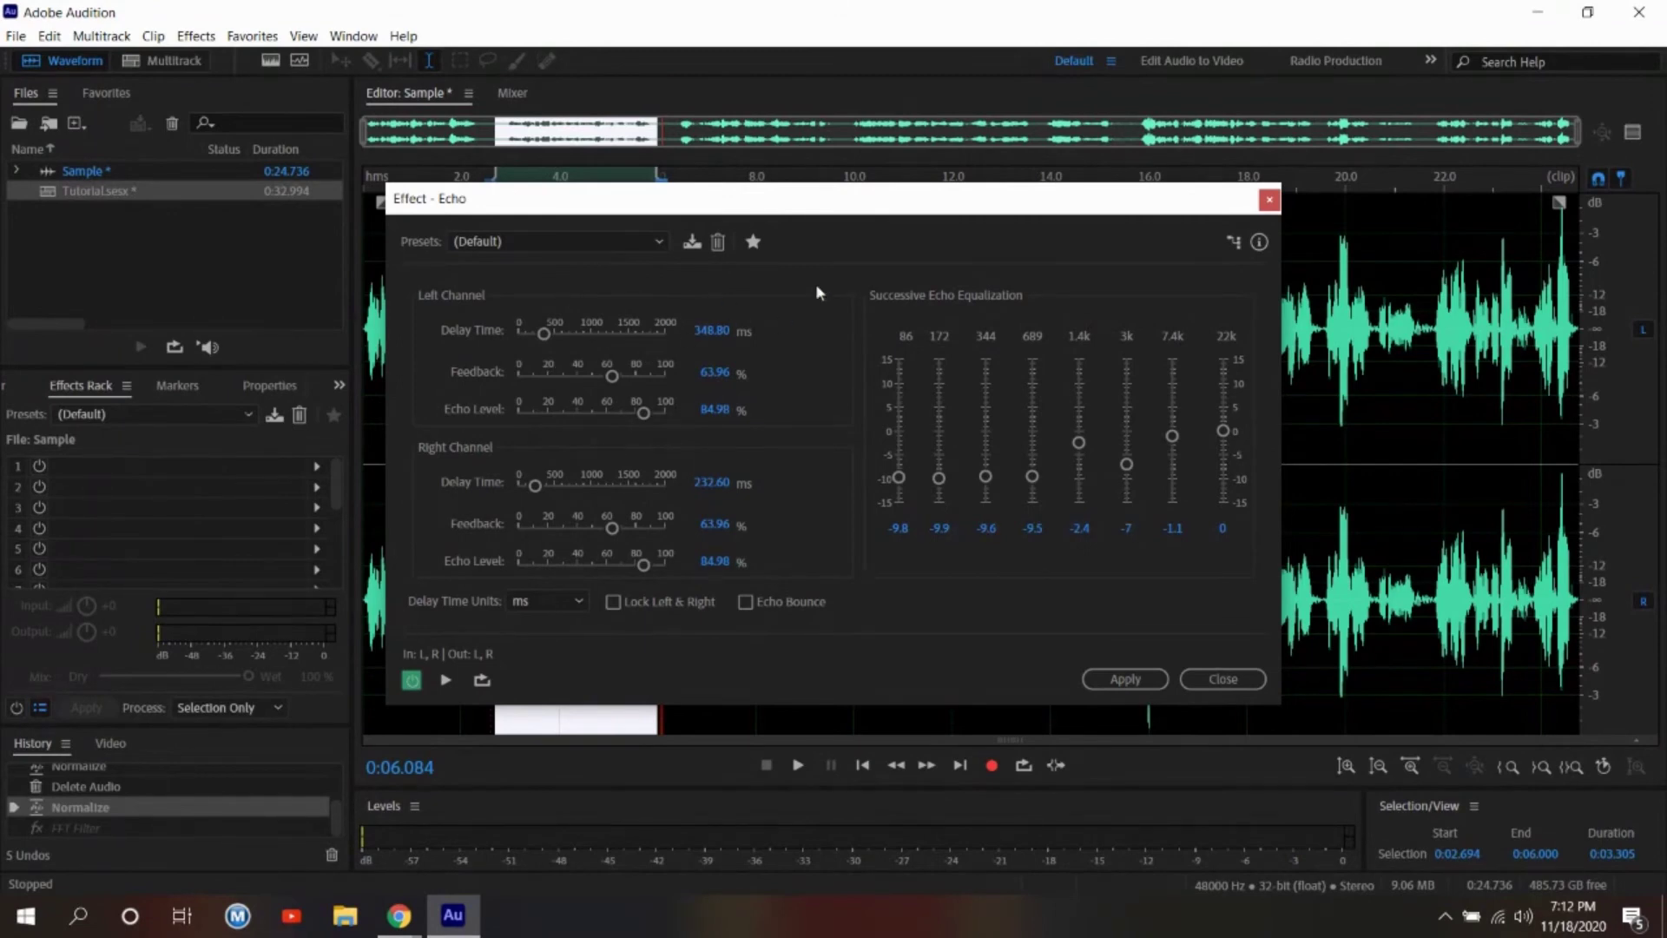
pyautogui.click(657, 242)
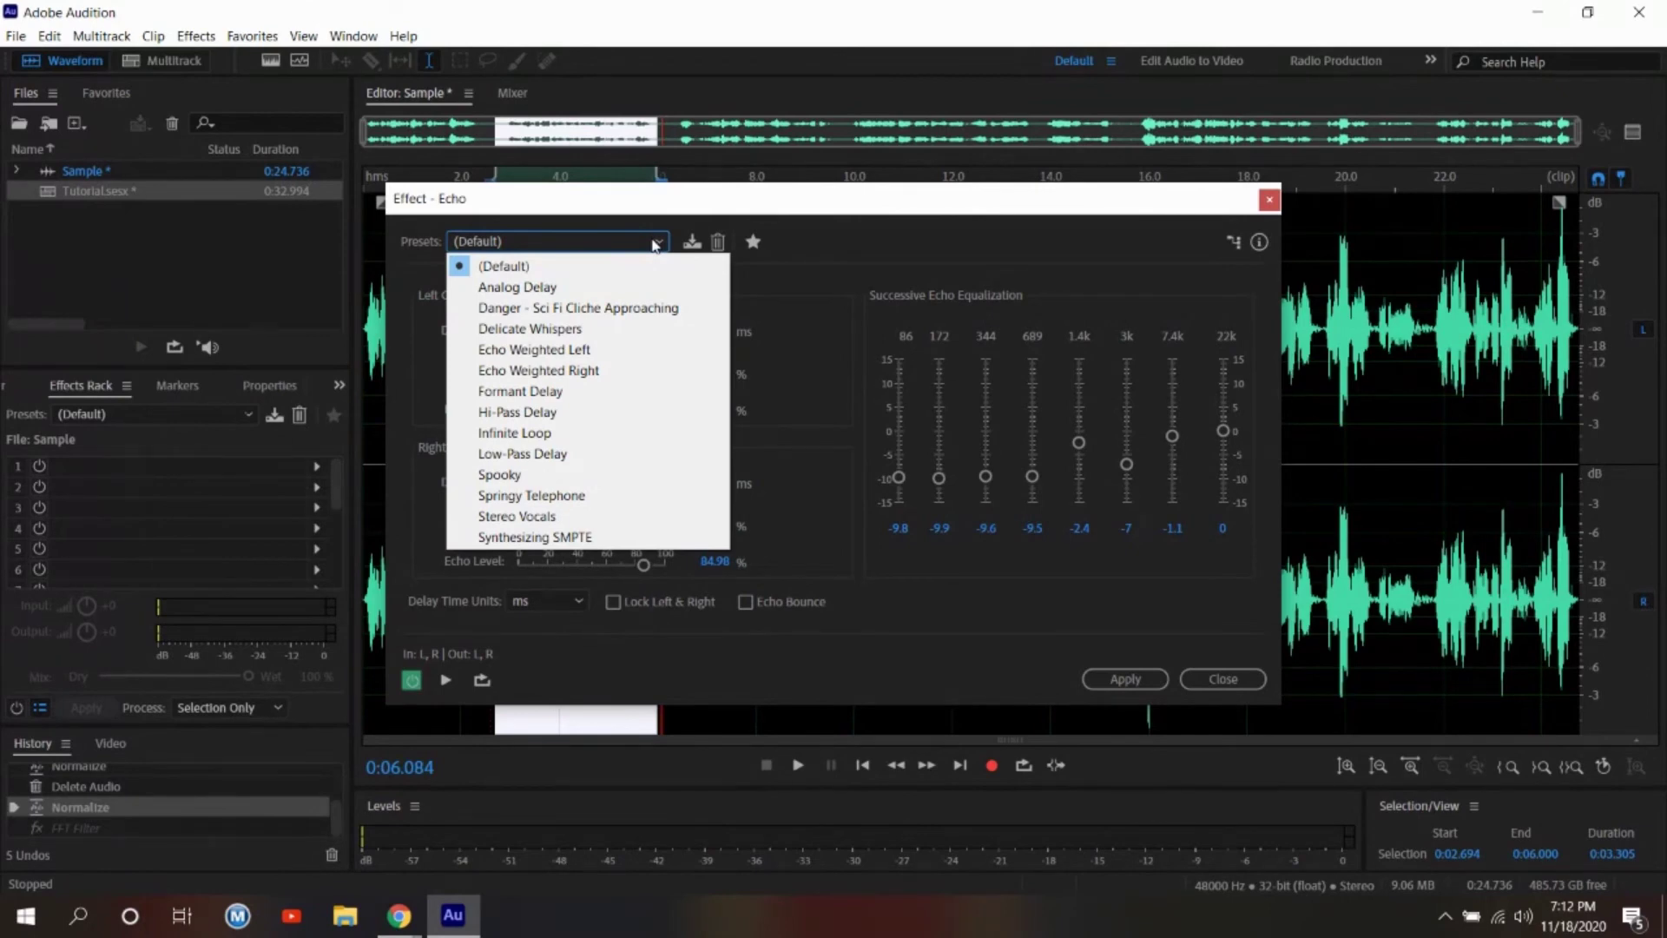
pyautogui.click(656, 242)
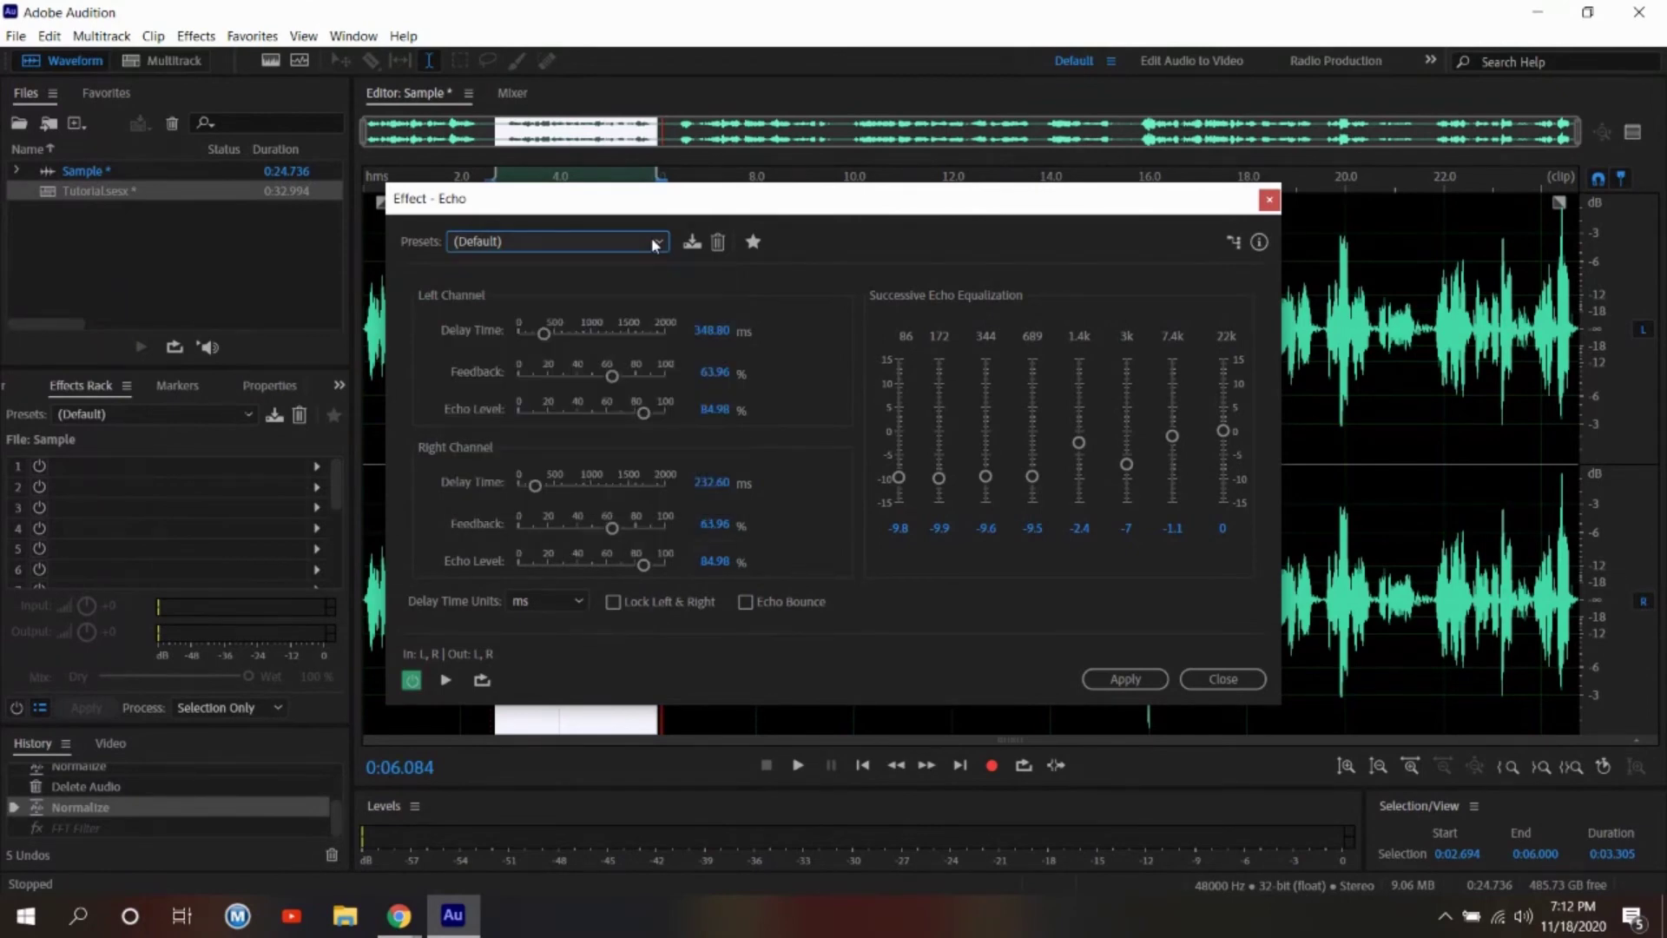
pyautogui.click(1116, 675)
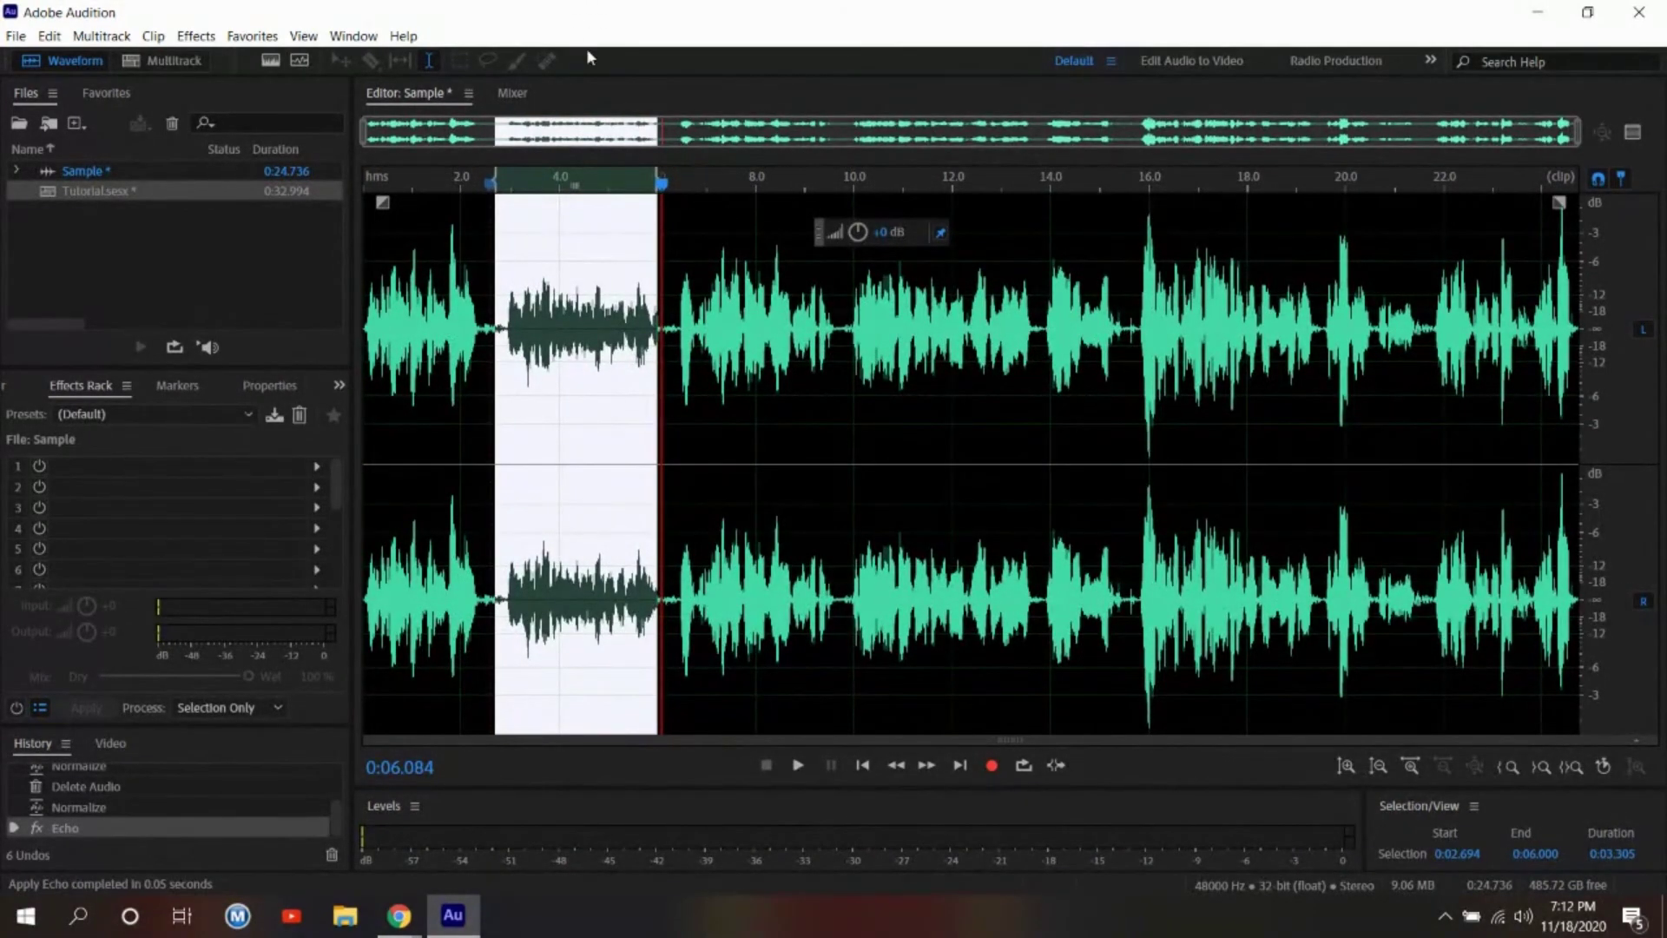
pyautogui.moveTo(660, 185); pyautogui.dragTo(498, 184)
pyautogui.click(797, 768)
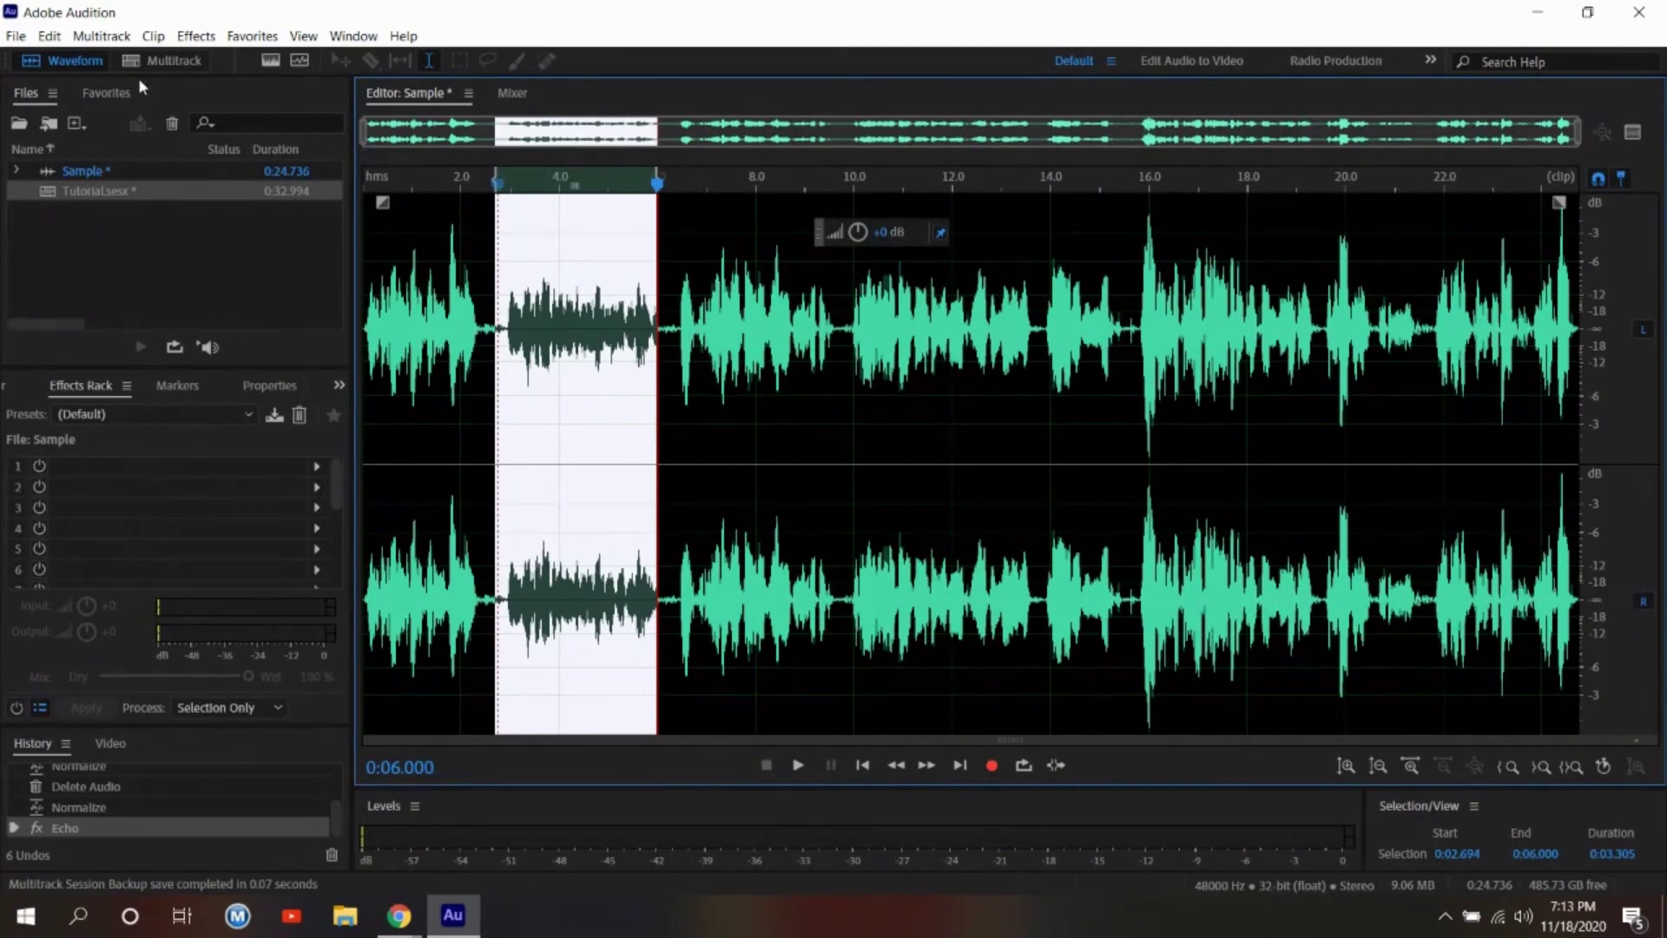
# Return from the waveform view to the Tutorial.sesx multitrack session and select Track 2 with the playhead at about 0:02.3.
pyautogui.click(173, 59)
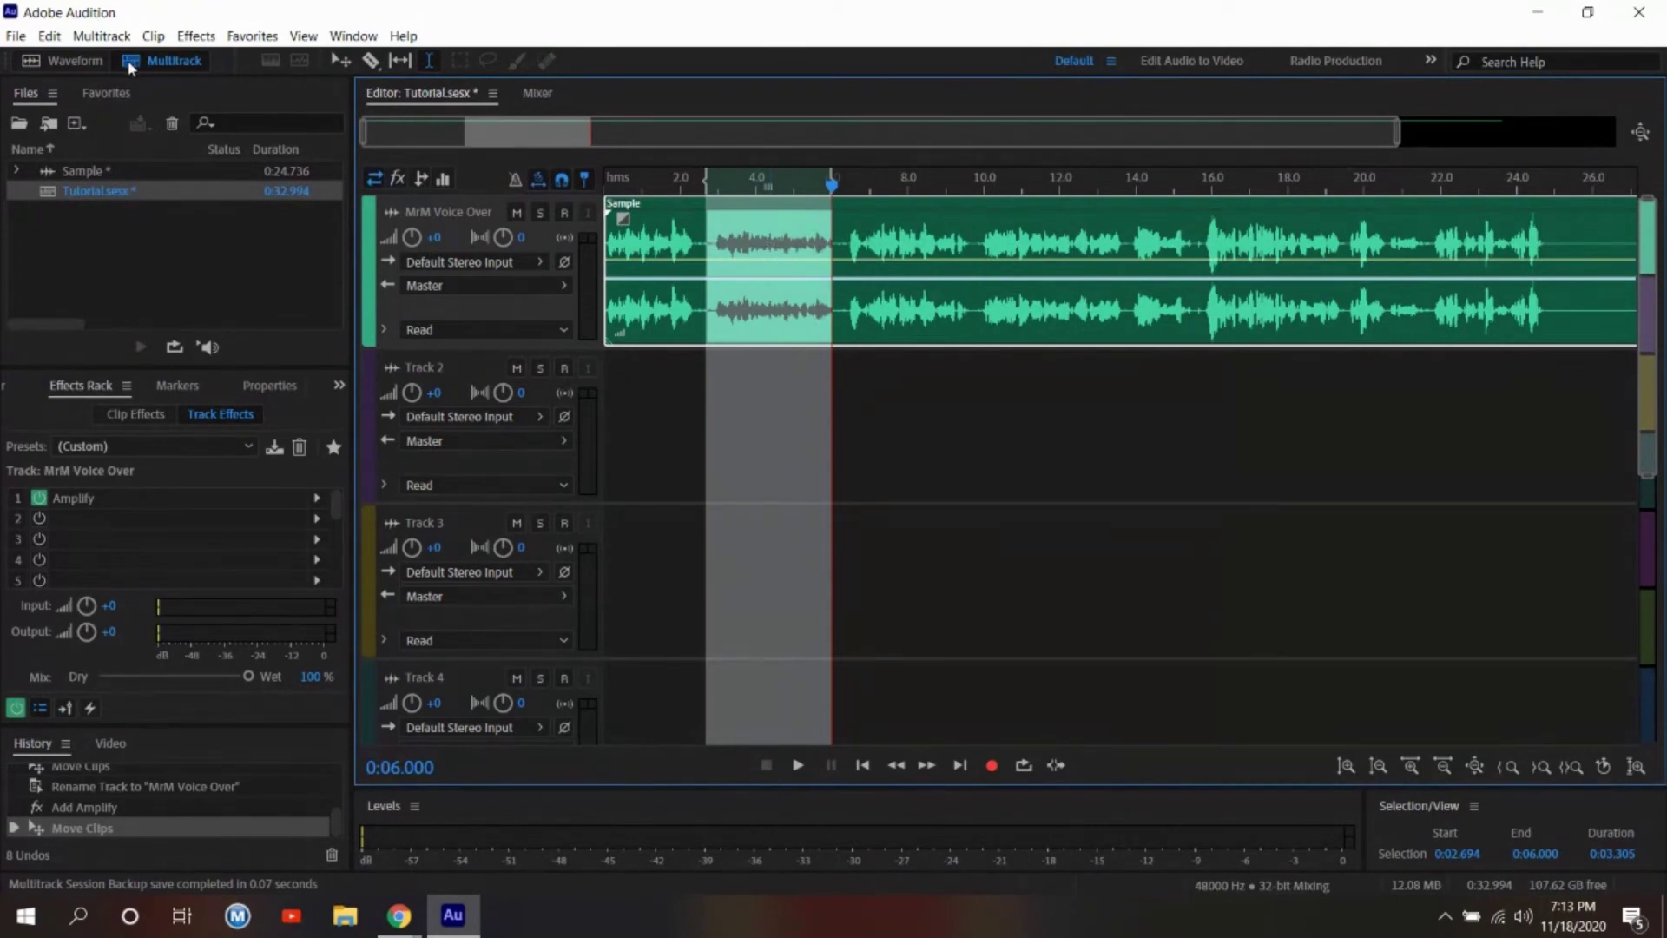
pyautogui.click(74, 60)
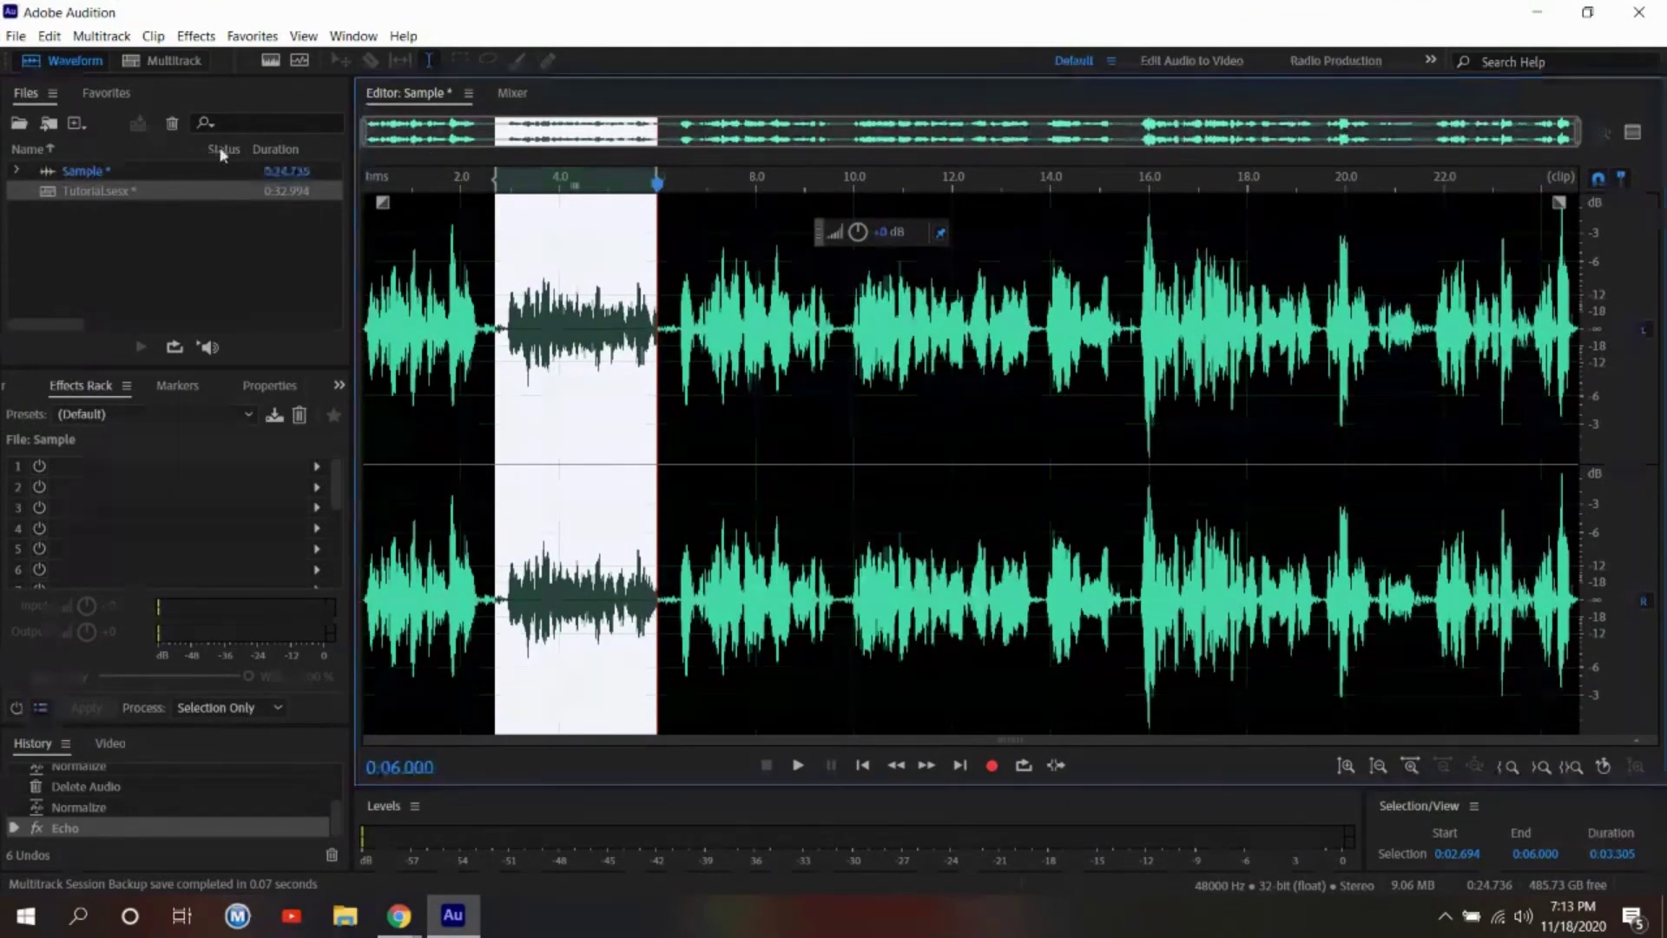
pyautogui.click(143, 58)
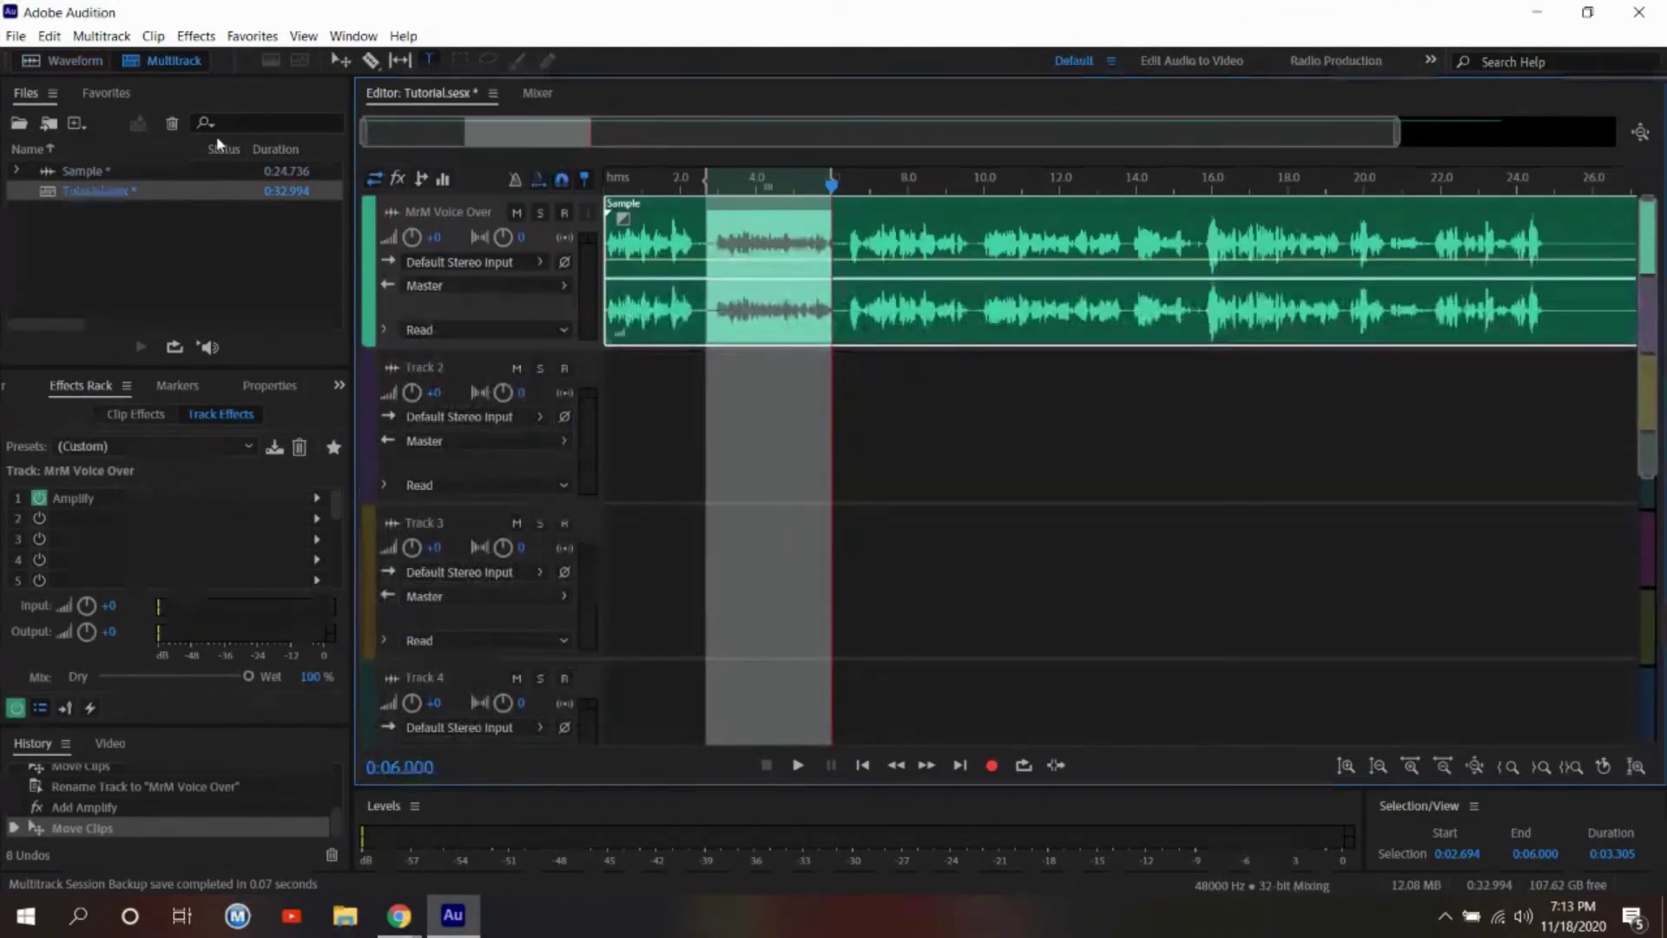
pyautogui.click(693, 441)
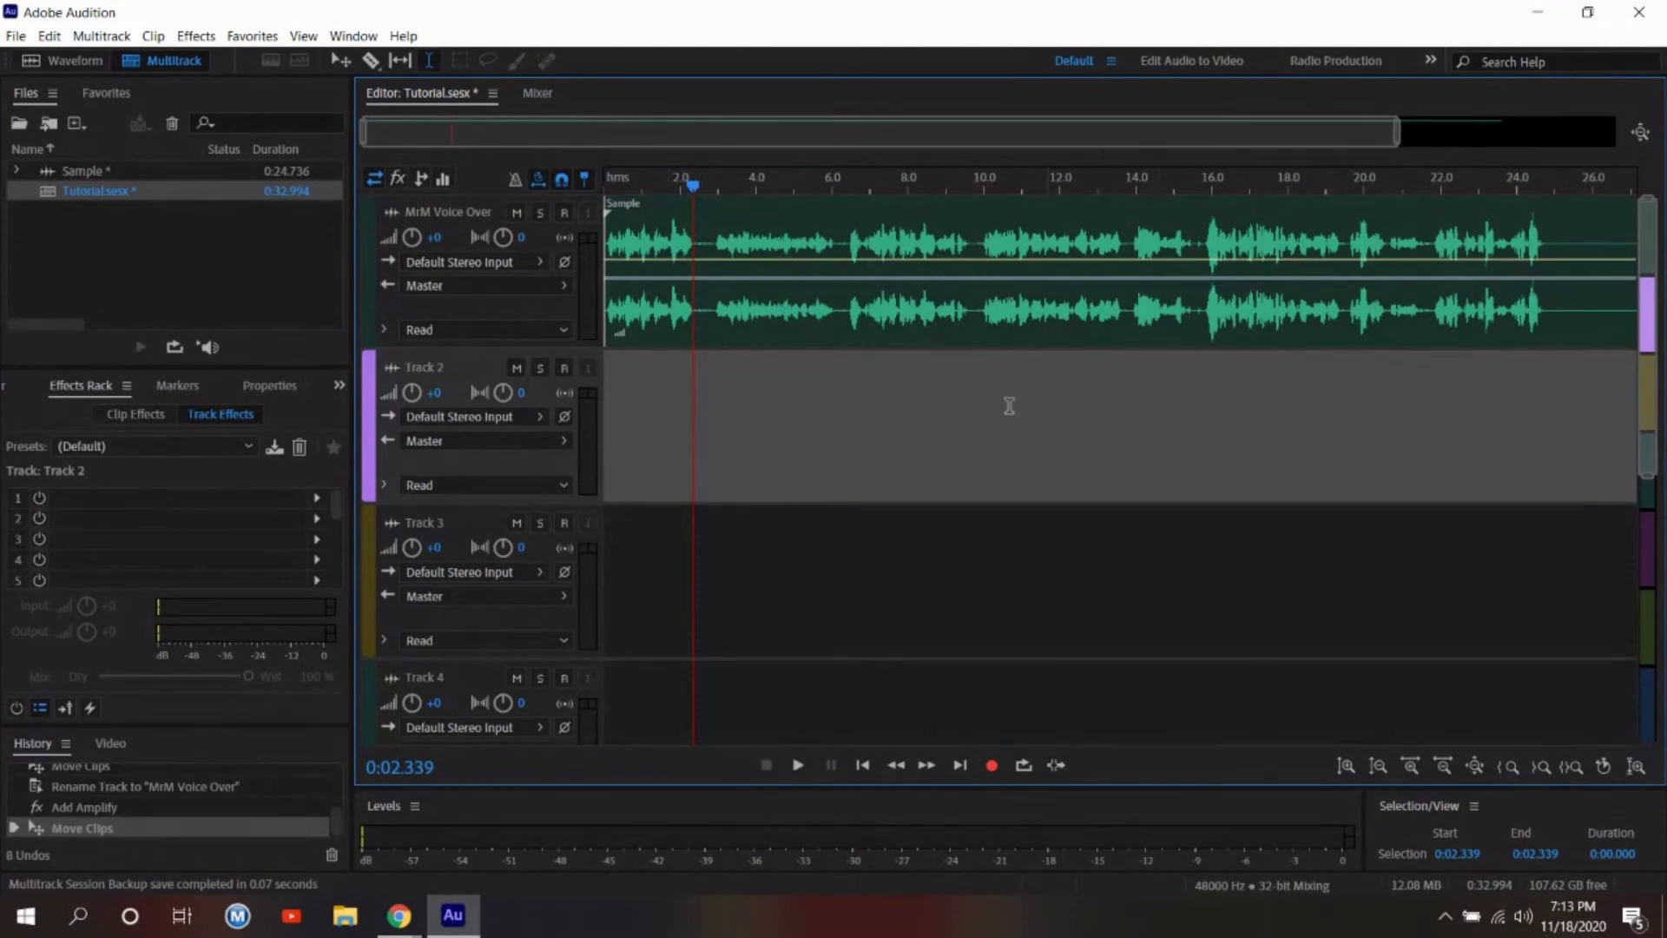
# Import the song 05 Funplex from the B-52's Funplex folder in the Music library.
pyautogui.click(132, 262)
pyautogui.doubleClick(132, 267)
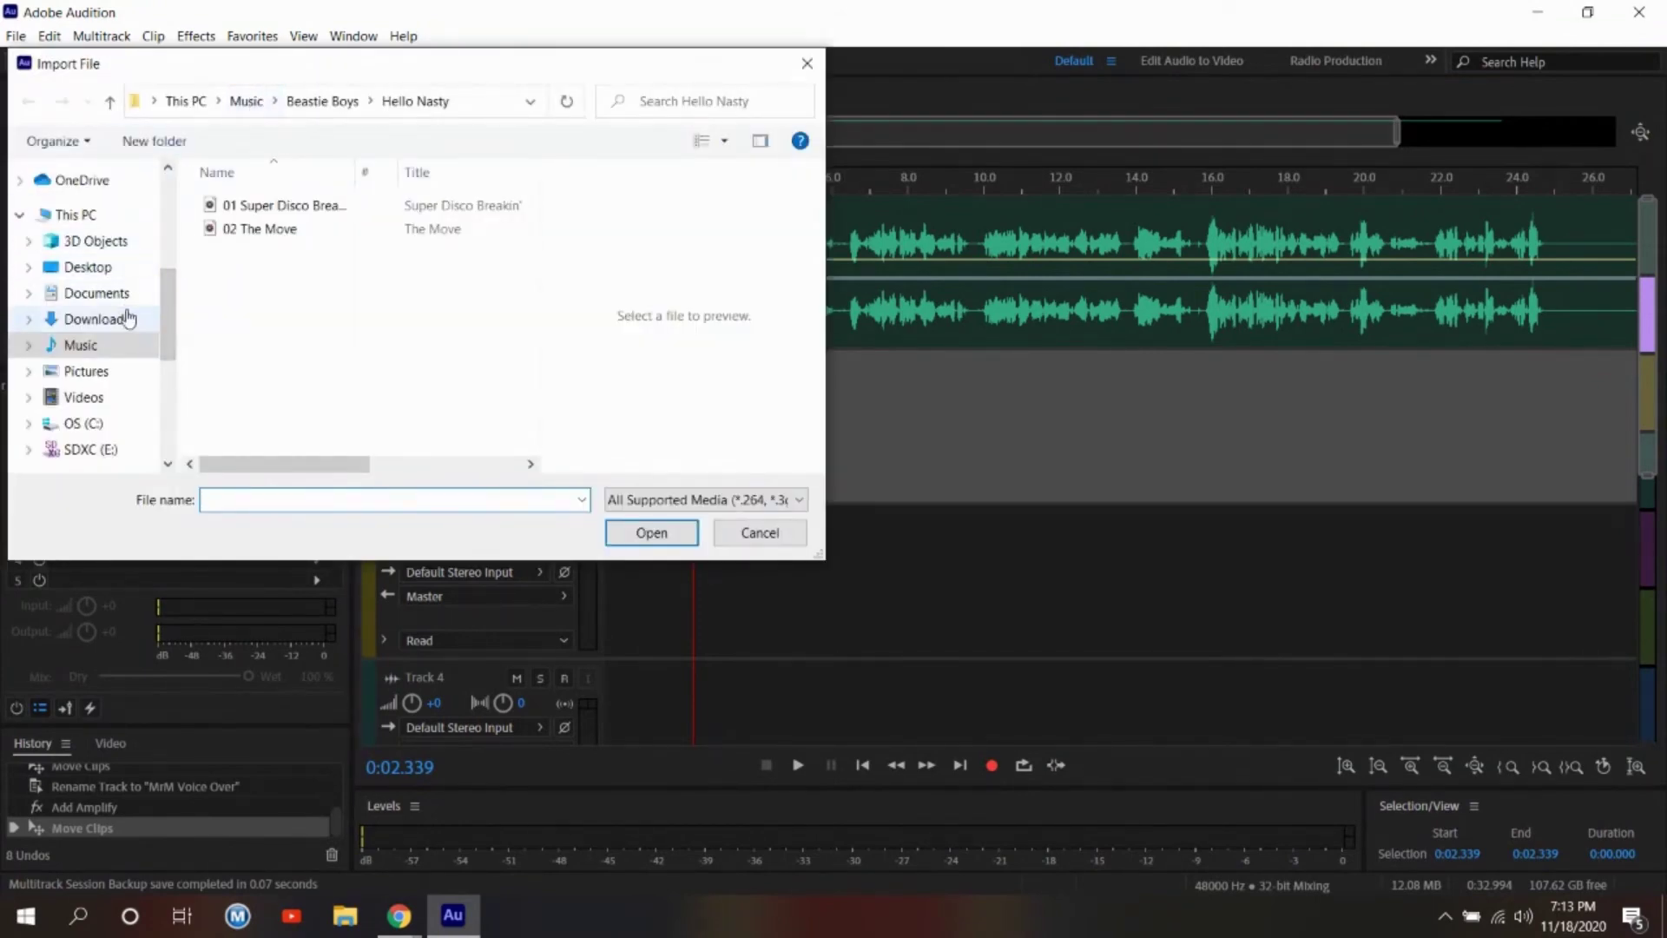
pyautogui.click(231, 214)
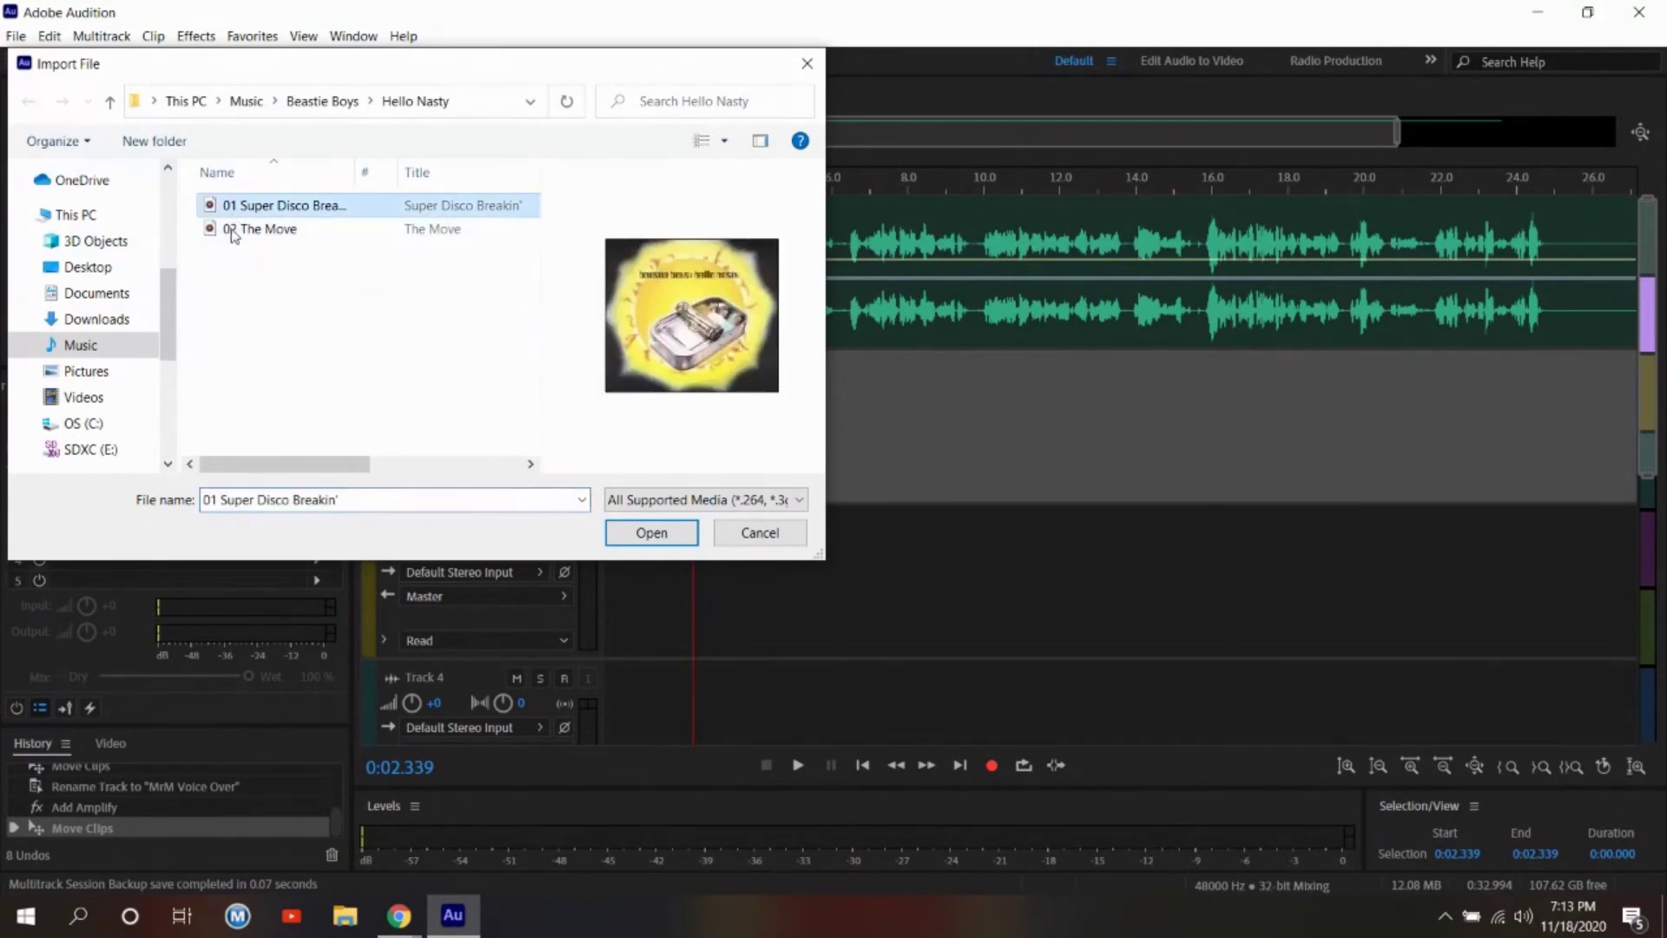
pyautogui.click(233, 234)
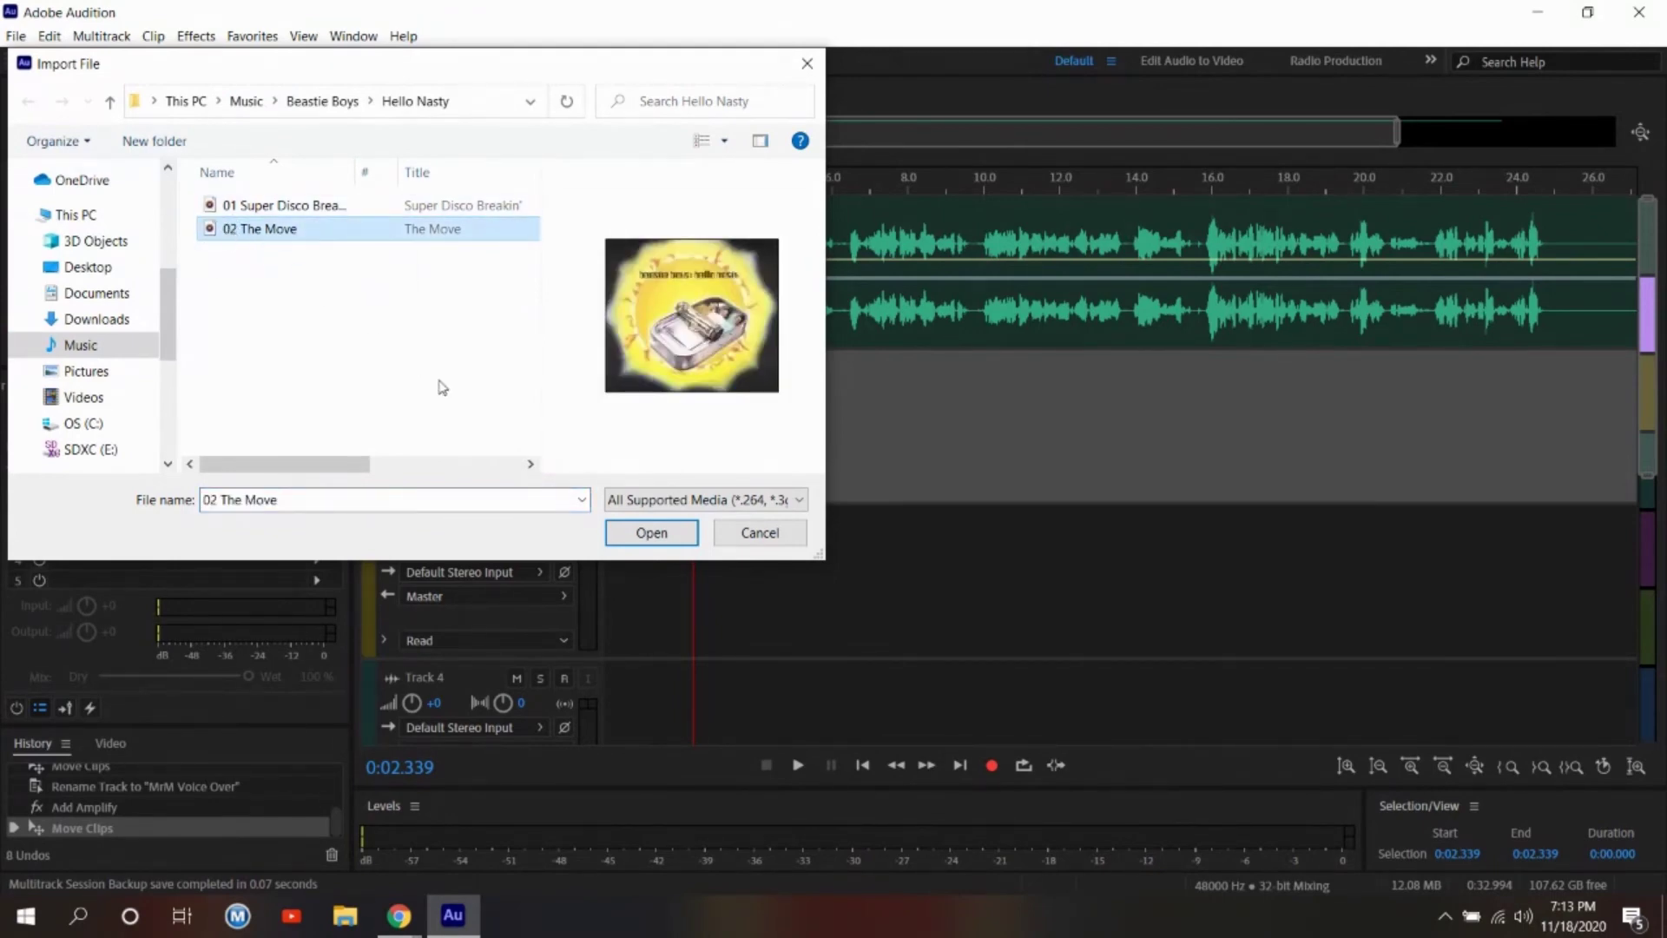
pyautogui.click(271, 214)
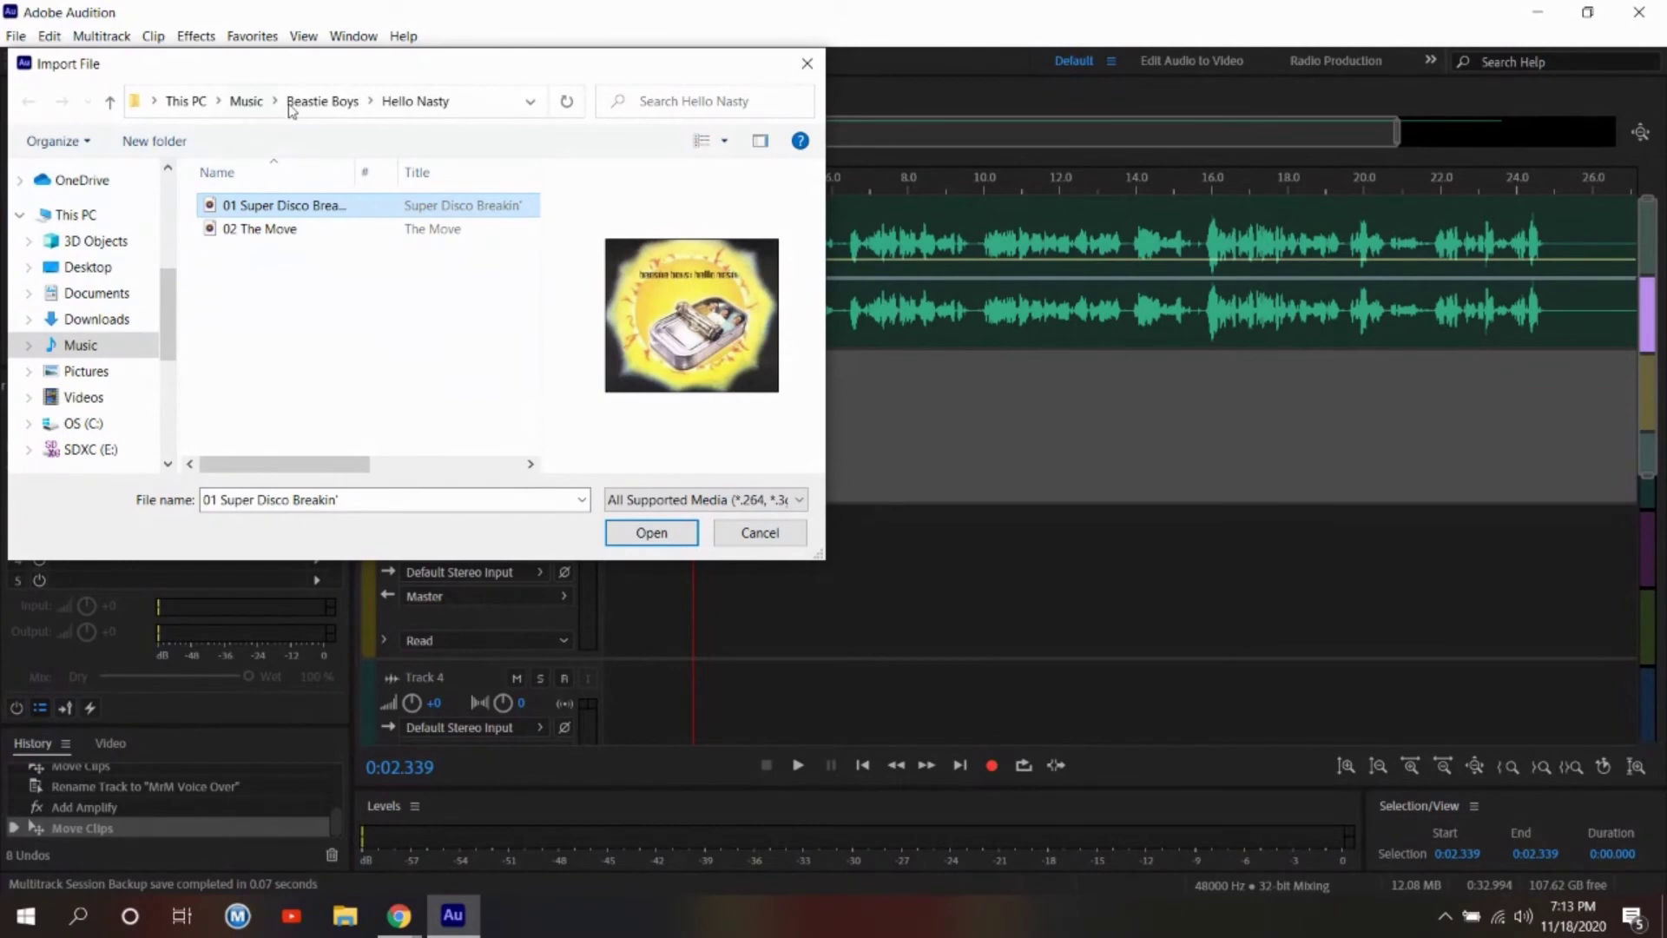
pyautogui.click(249, 102)
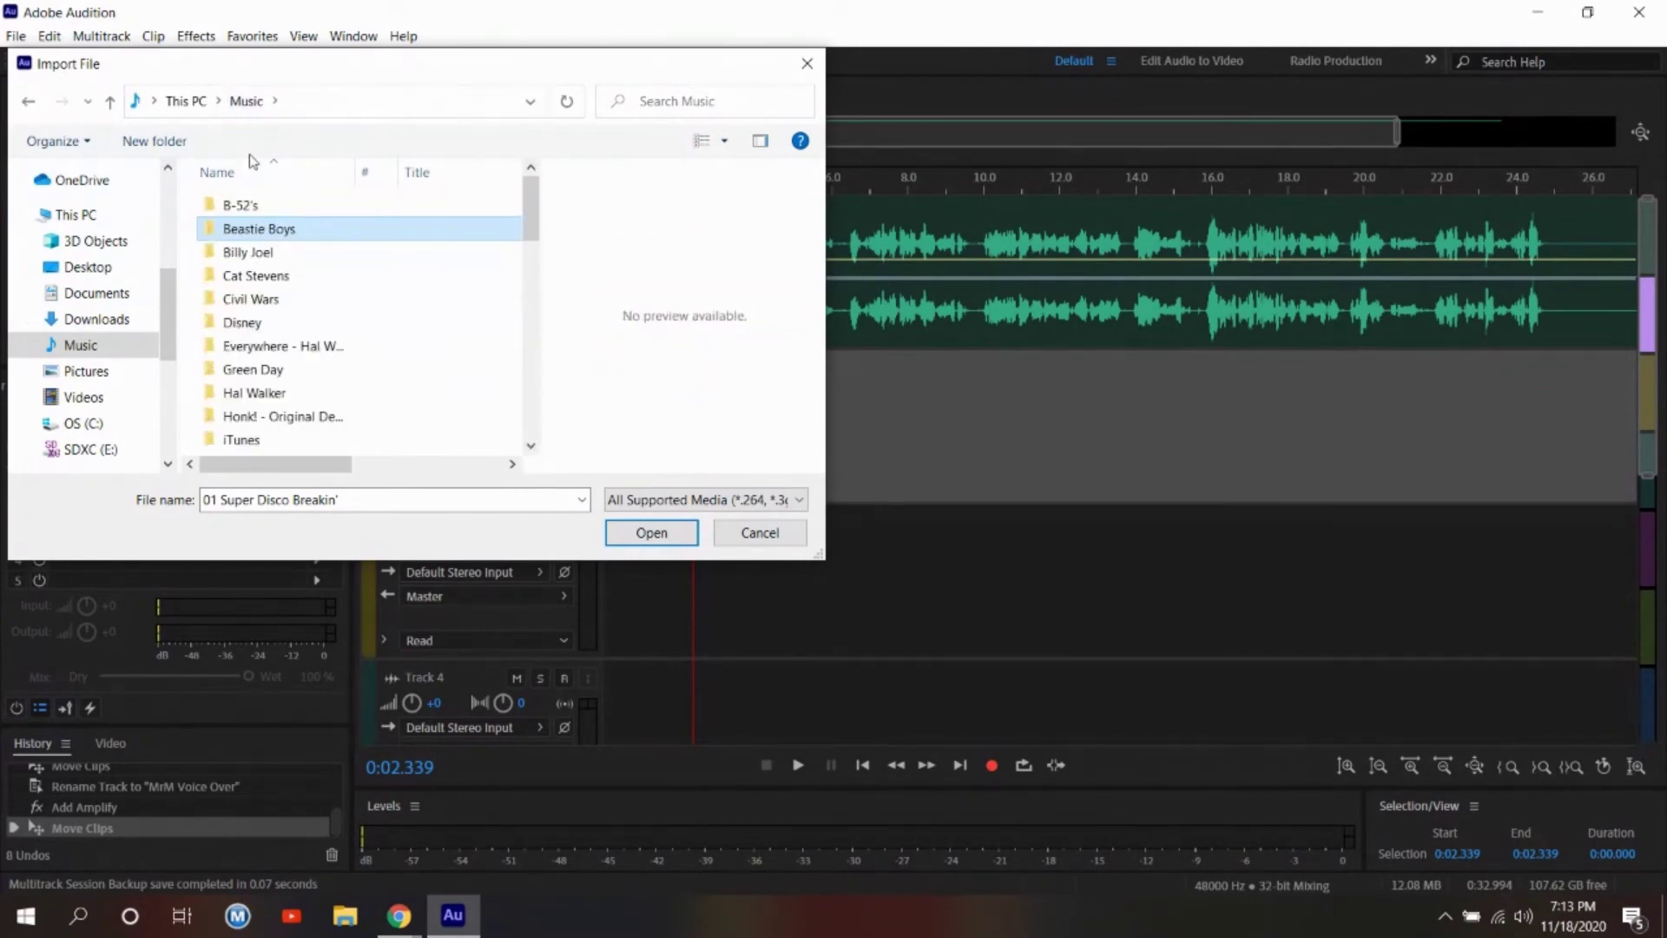
pyautogui.doubleClick(242, 206)
pyautogui.doubleClick(243, 207)
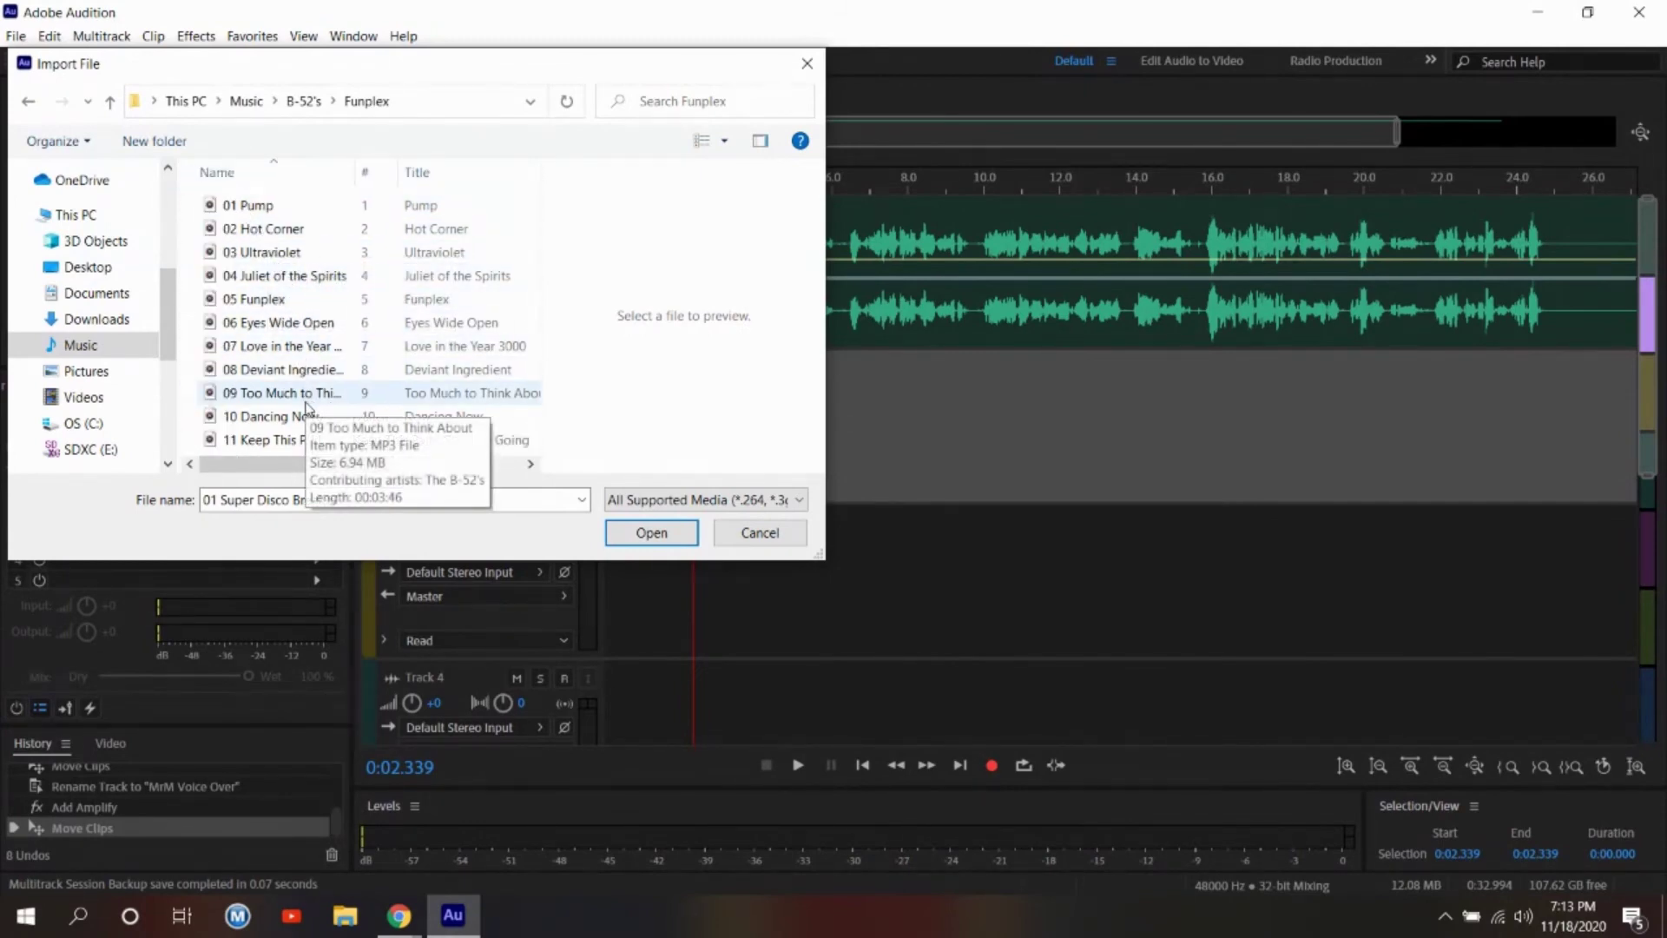
pyautogui.click(265, 298)
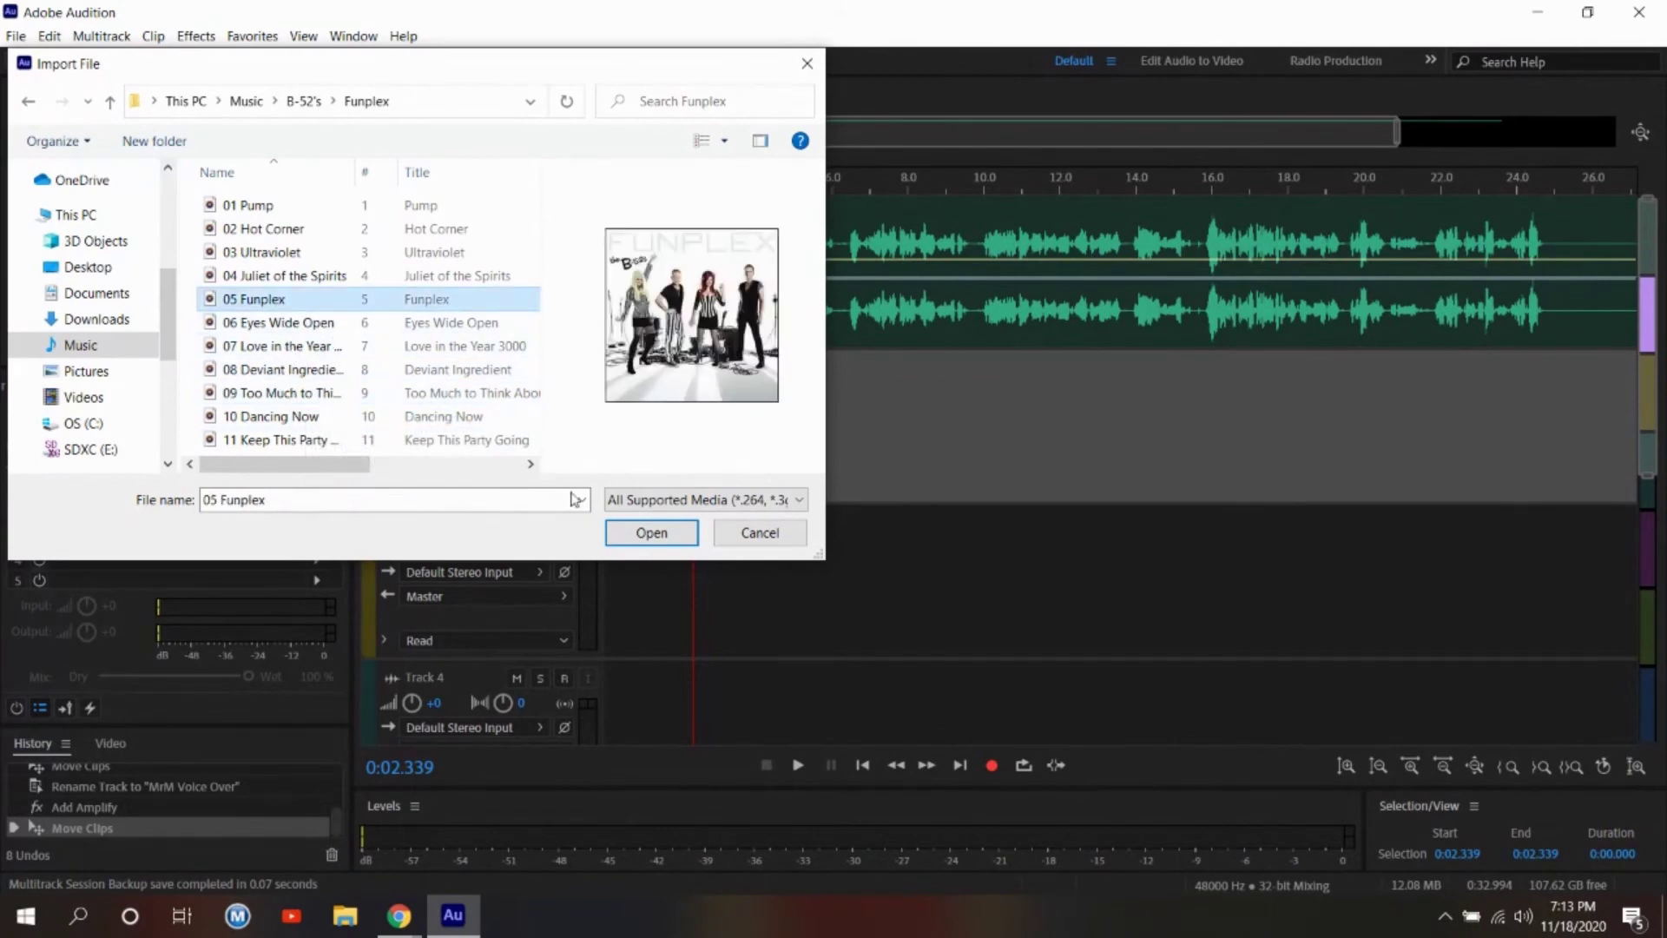
pyautogui.click(653, 533)
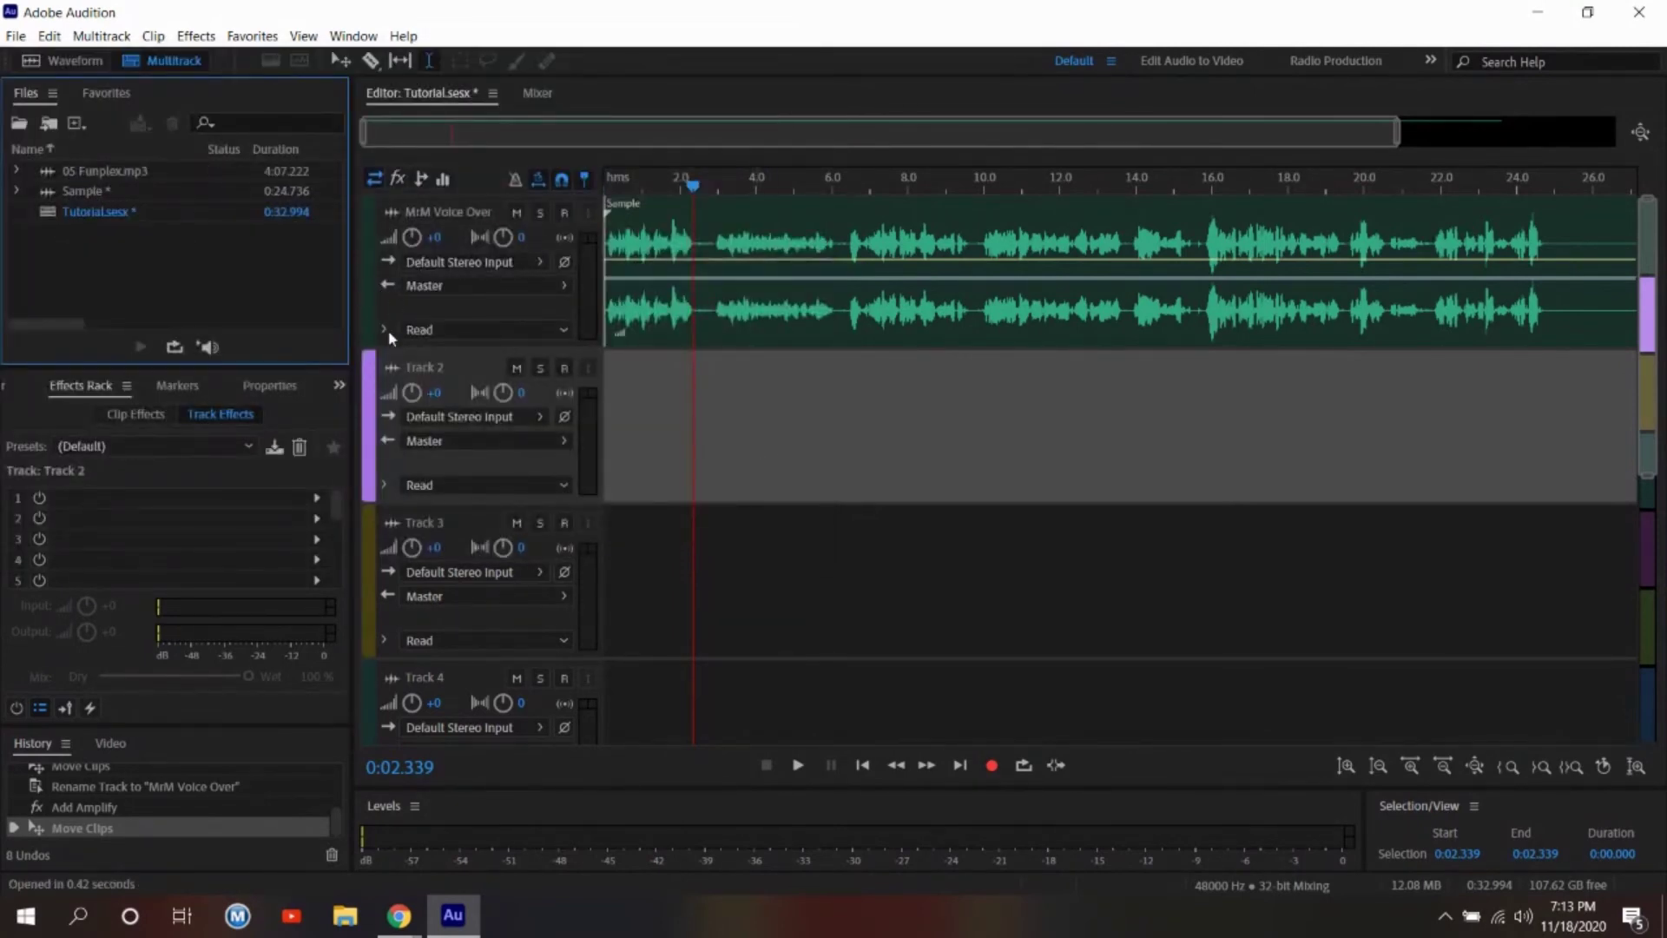
# Place 05 Funplex.mp3 at the start of Track 2, accepting a copy conformed to the session's sample rate.
pyautogui.click(98, 174)
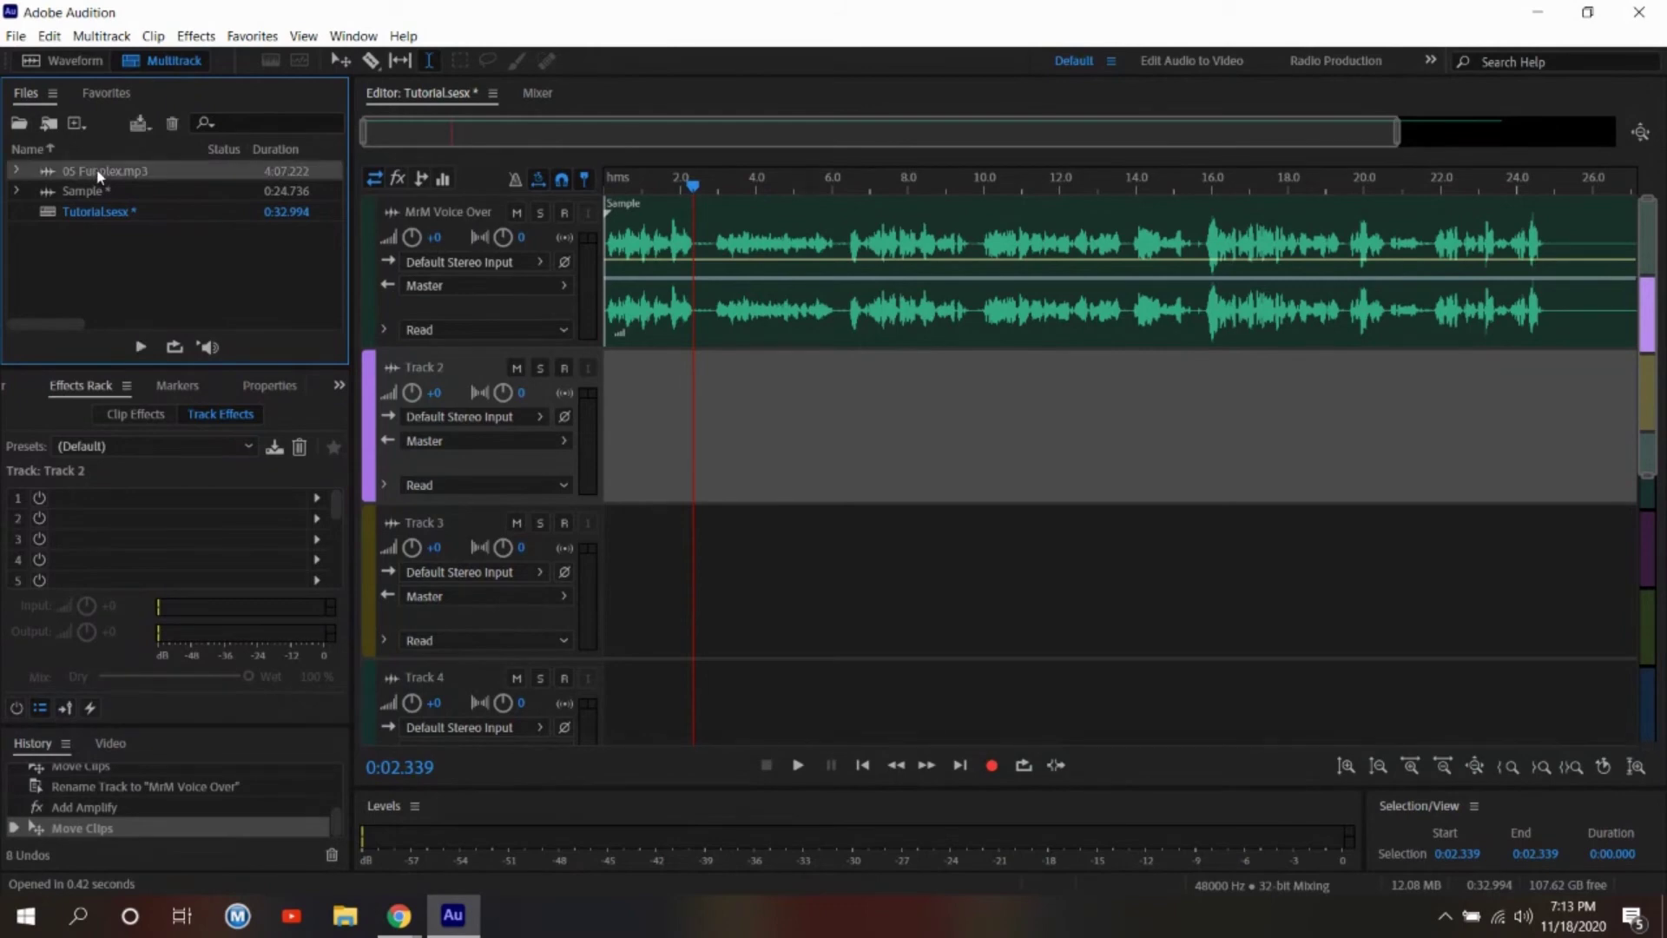
pyautogui.moveTo(98, 171); pyautogui.dragTo(592, 404)
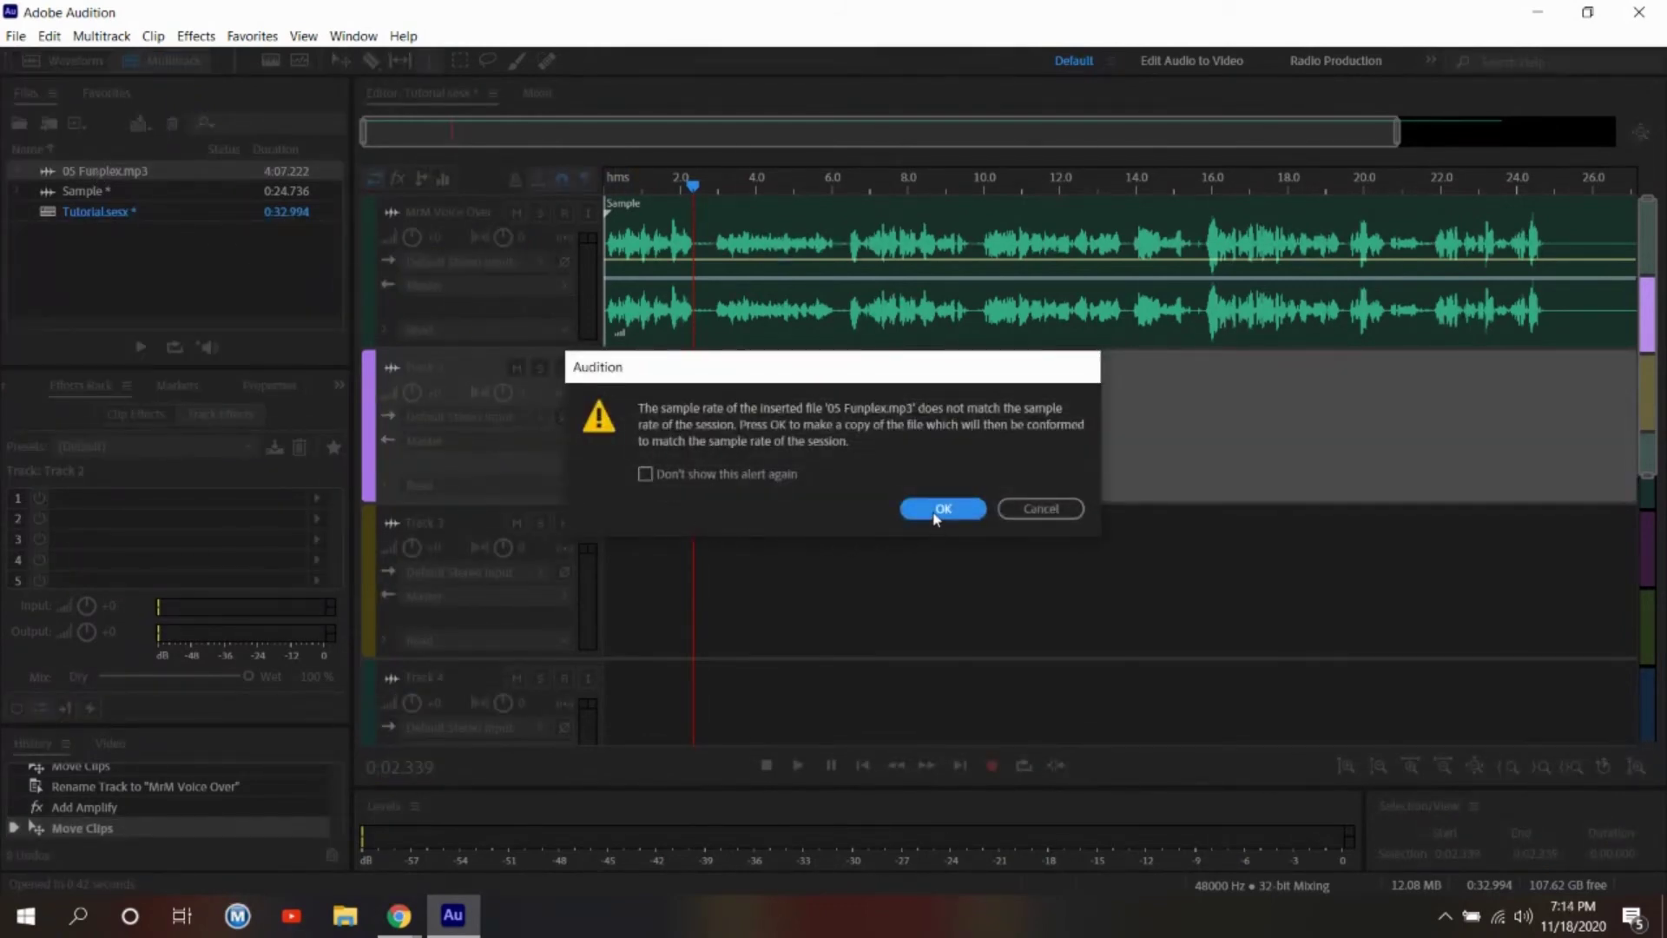
pyautogui.click(937, 512)
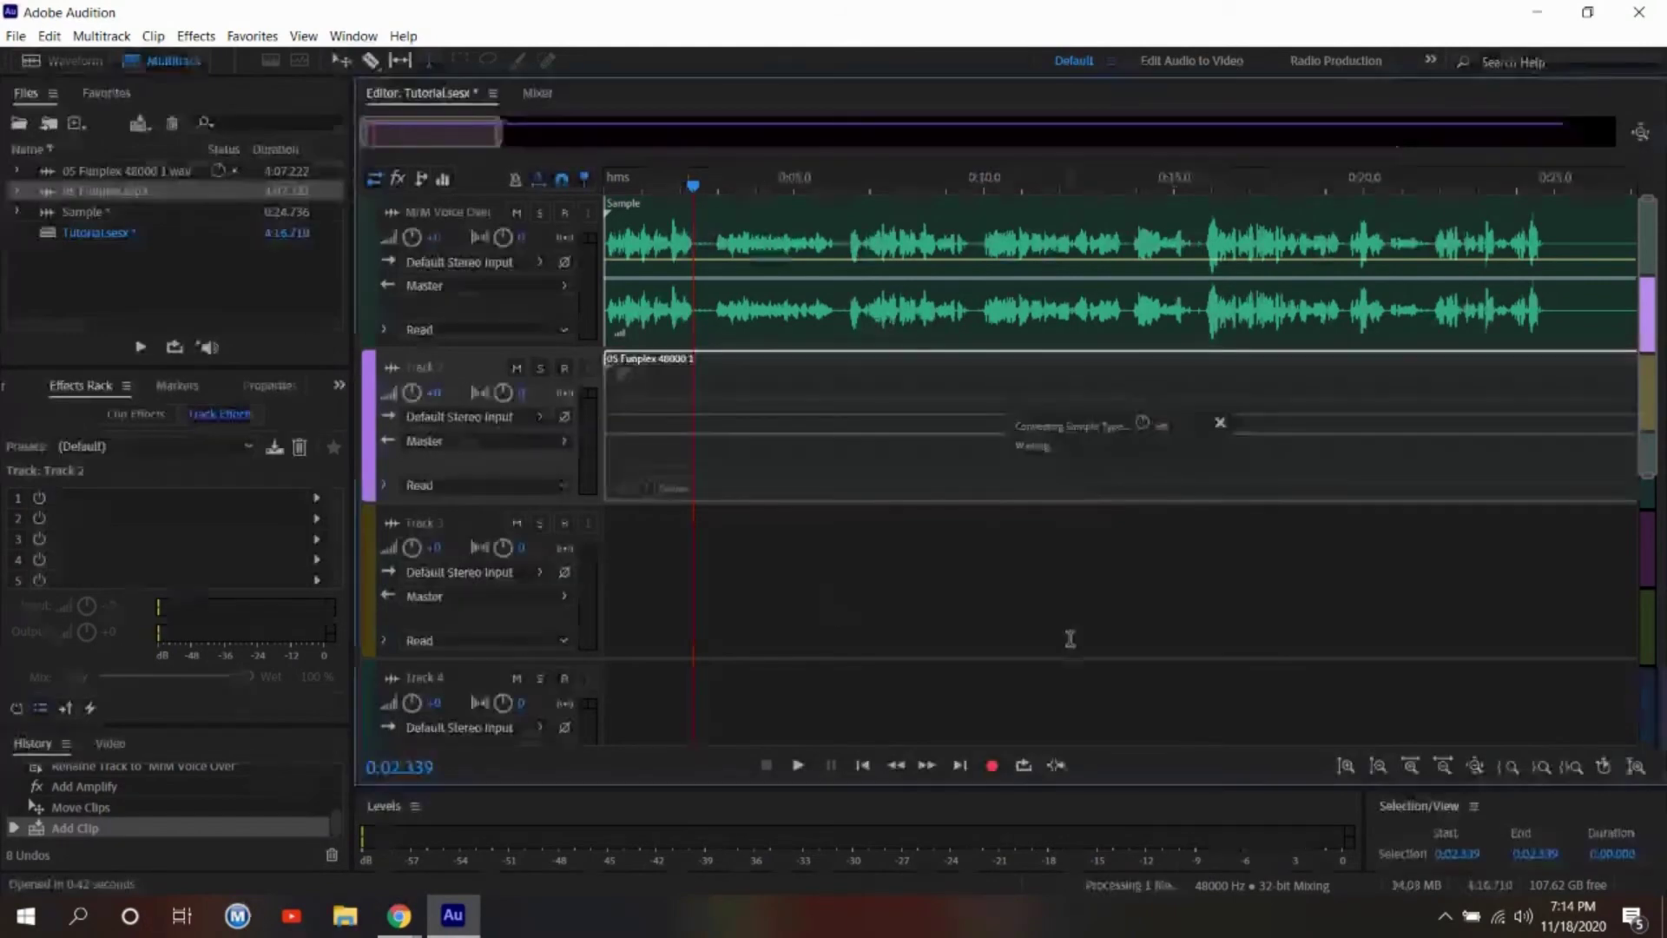
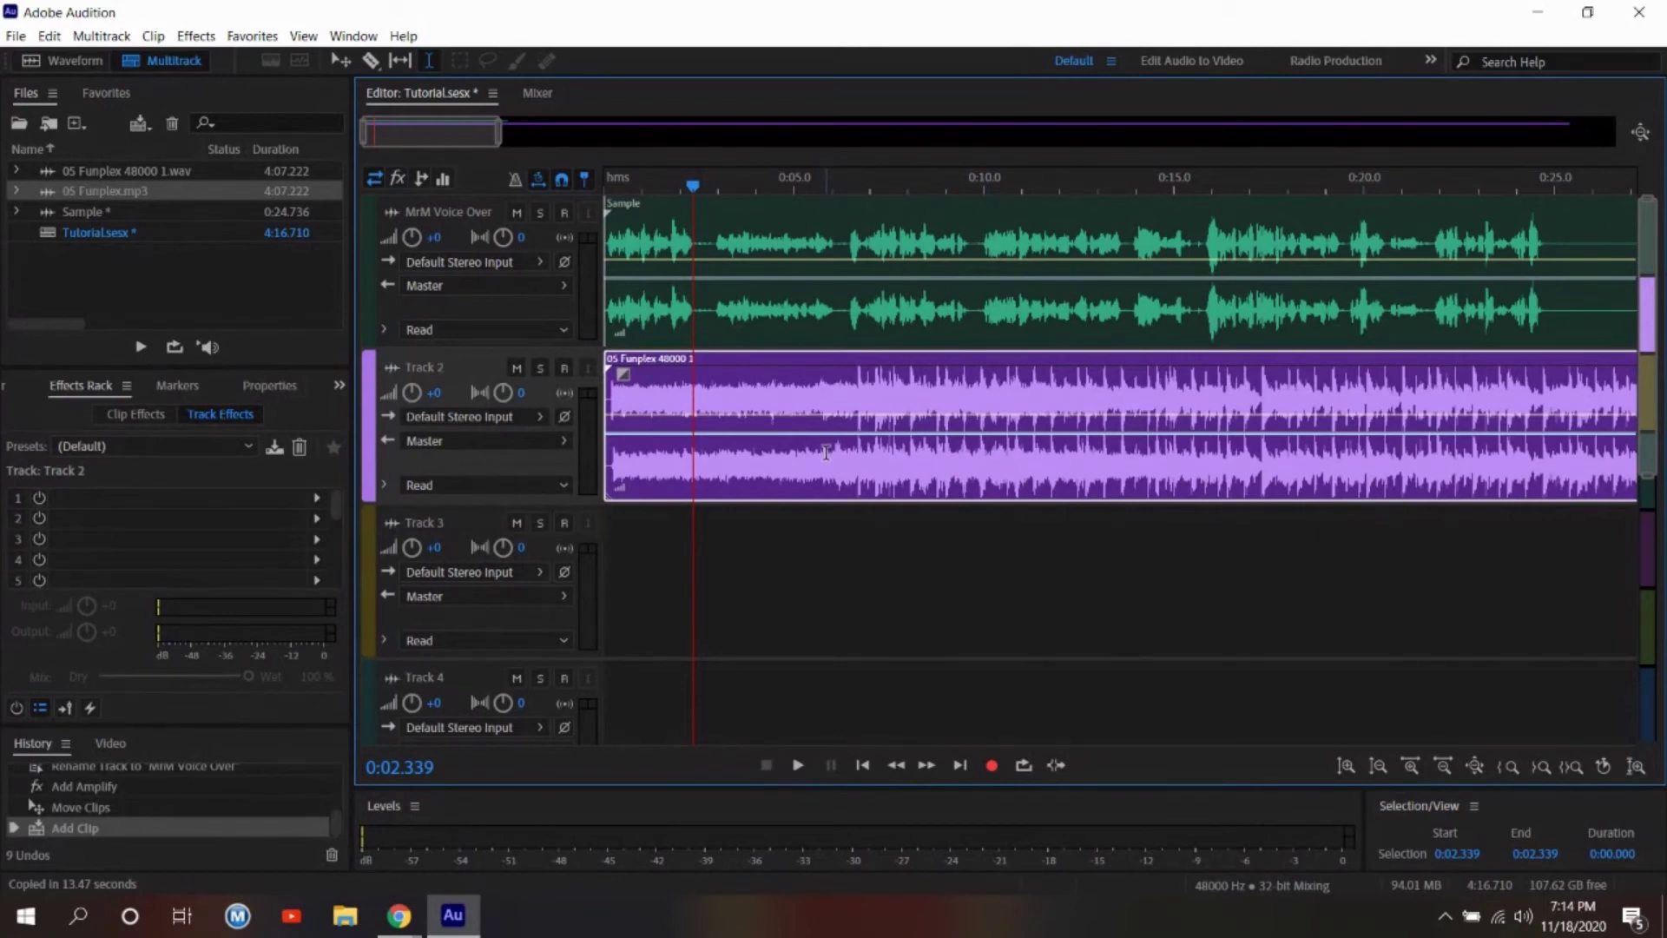
# Open the Track 2 song in the waveform editor, play it from the beginning and reset the clipping indicators.
pyautogui.doubleClick(825, 452)
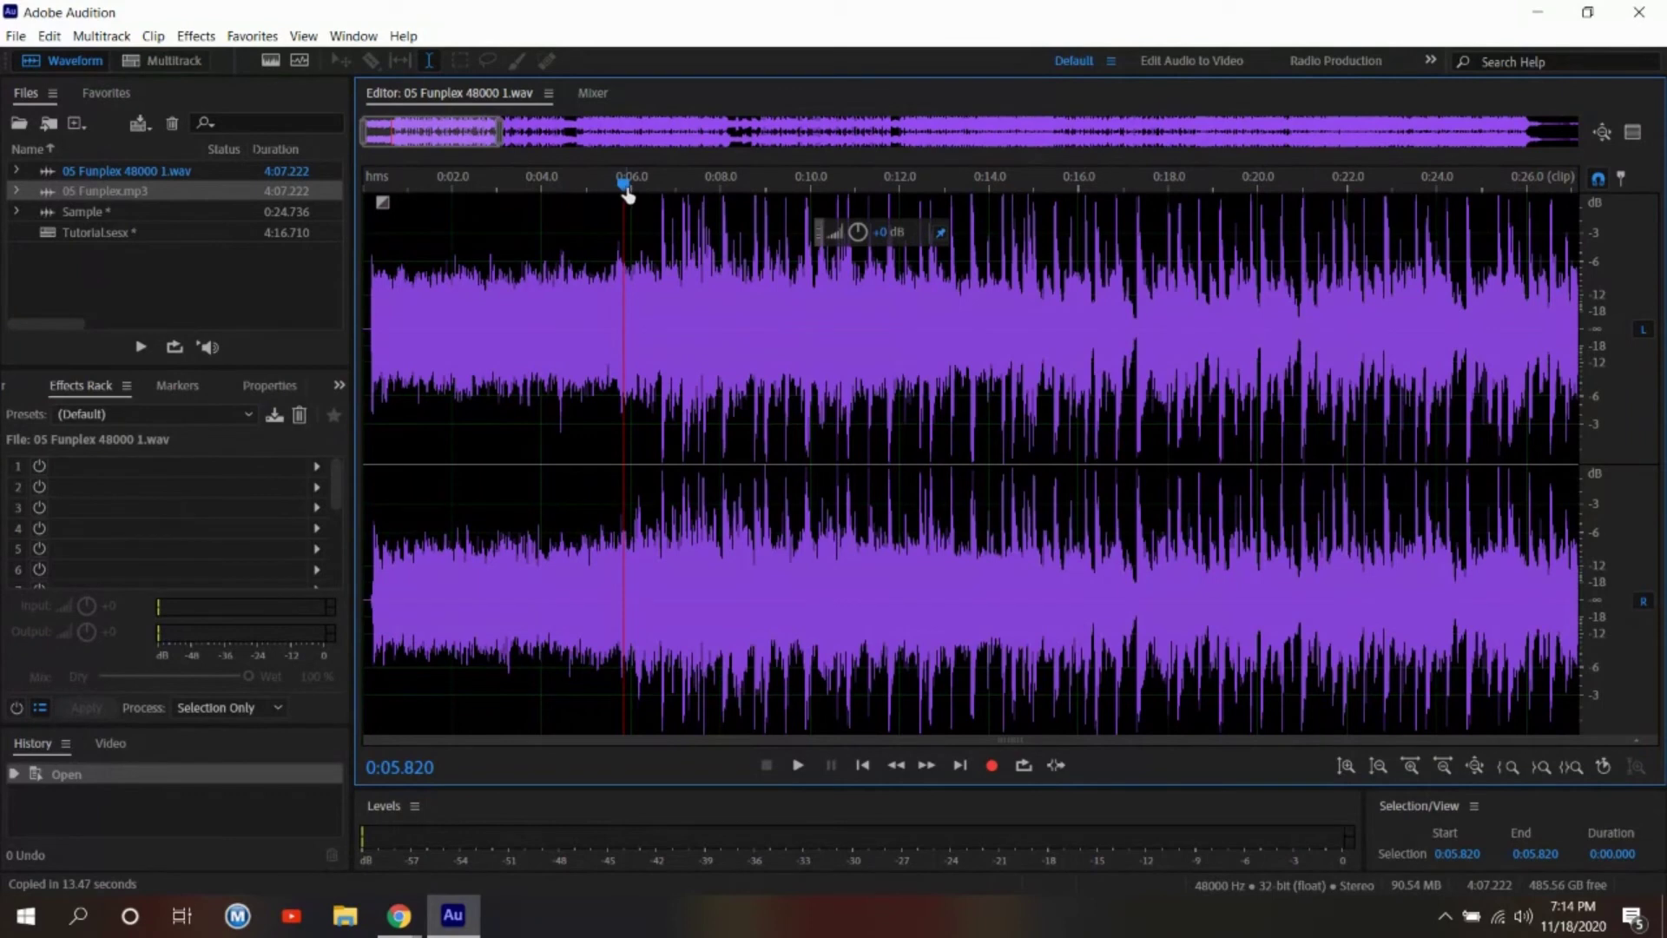
pyautogui.moveTo(626, 191); pyautogui.dragTo(352, 187)
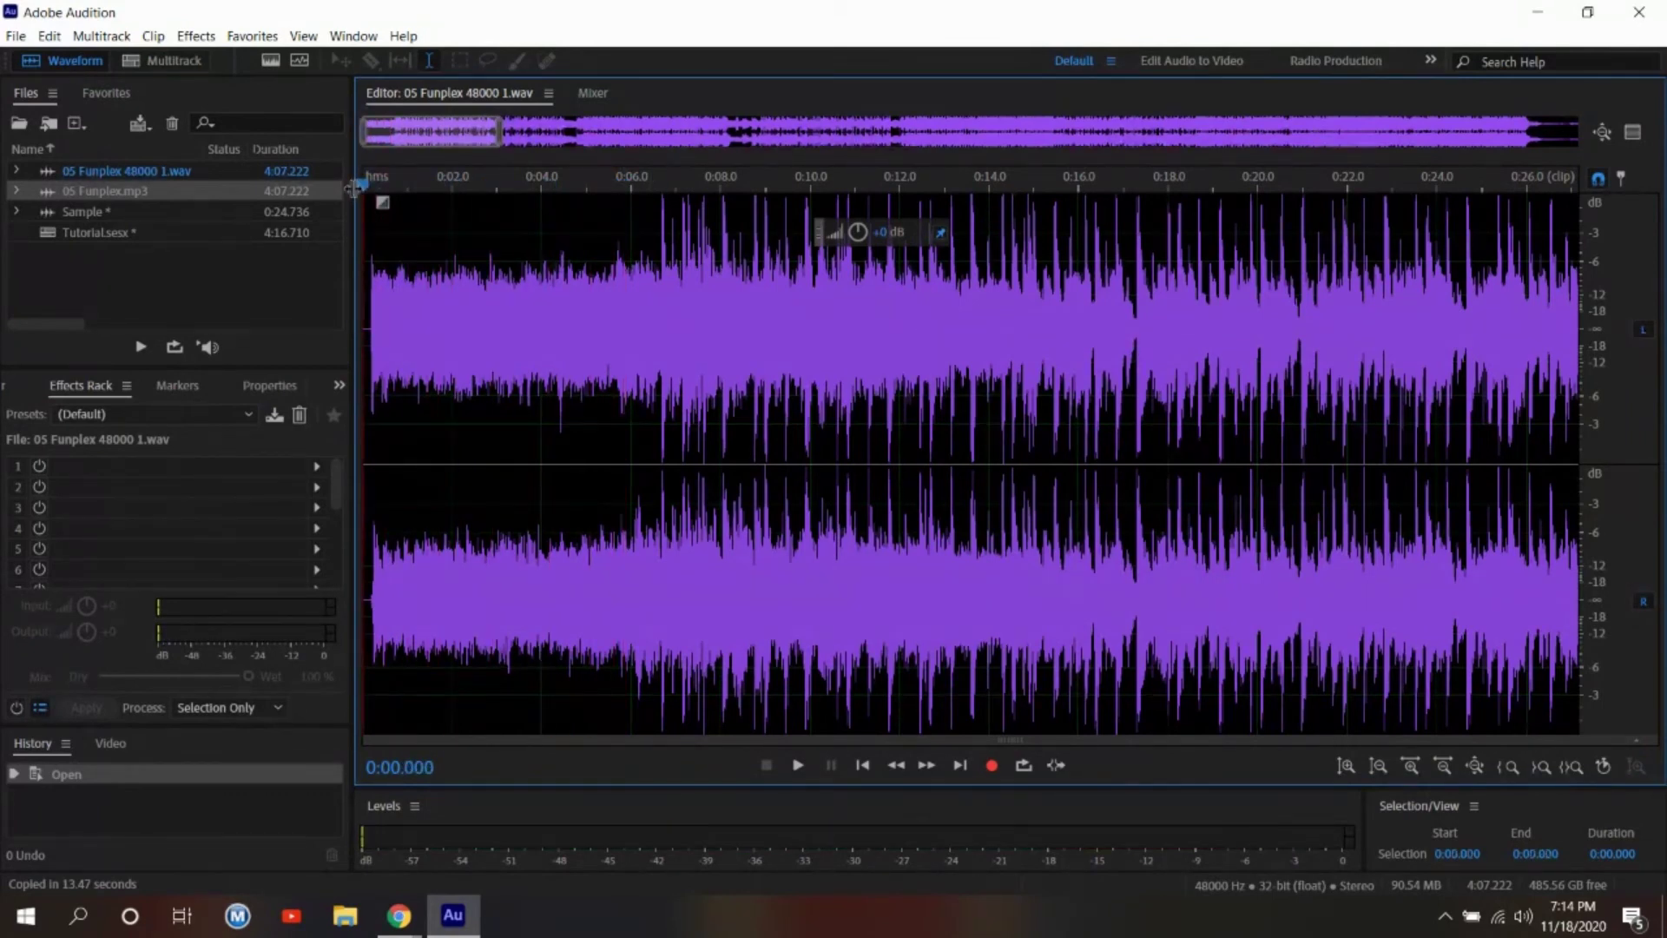
pyautogui.click(798, 766)
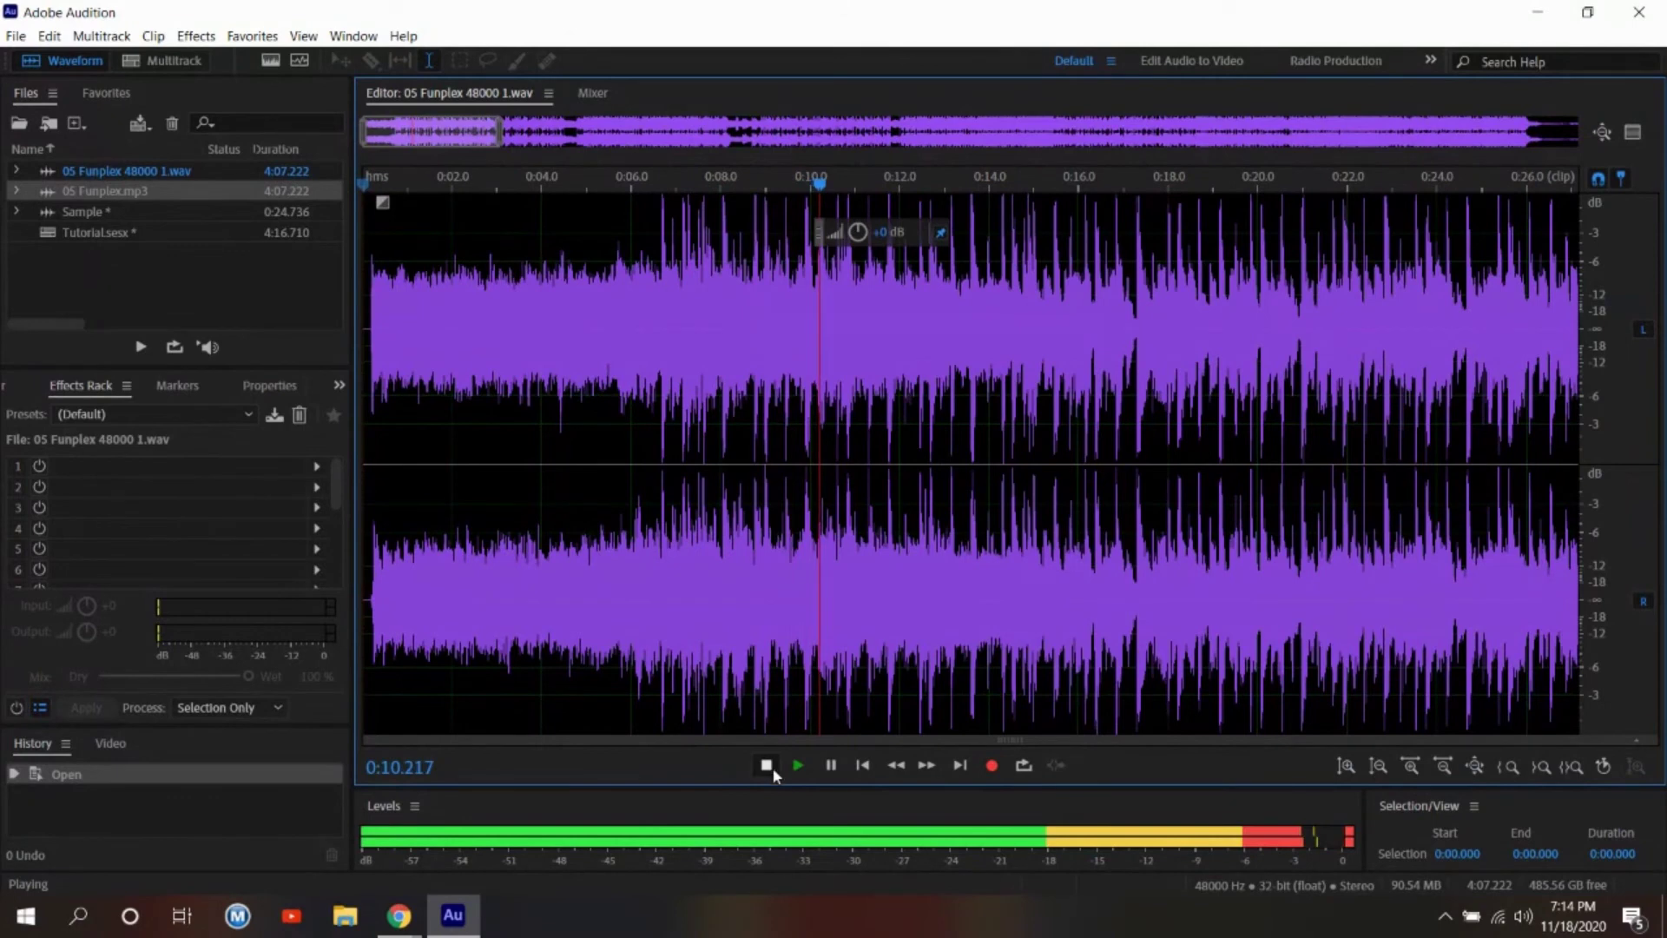
pyautogui.click(766, 765)
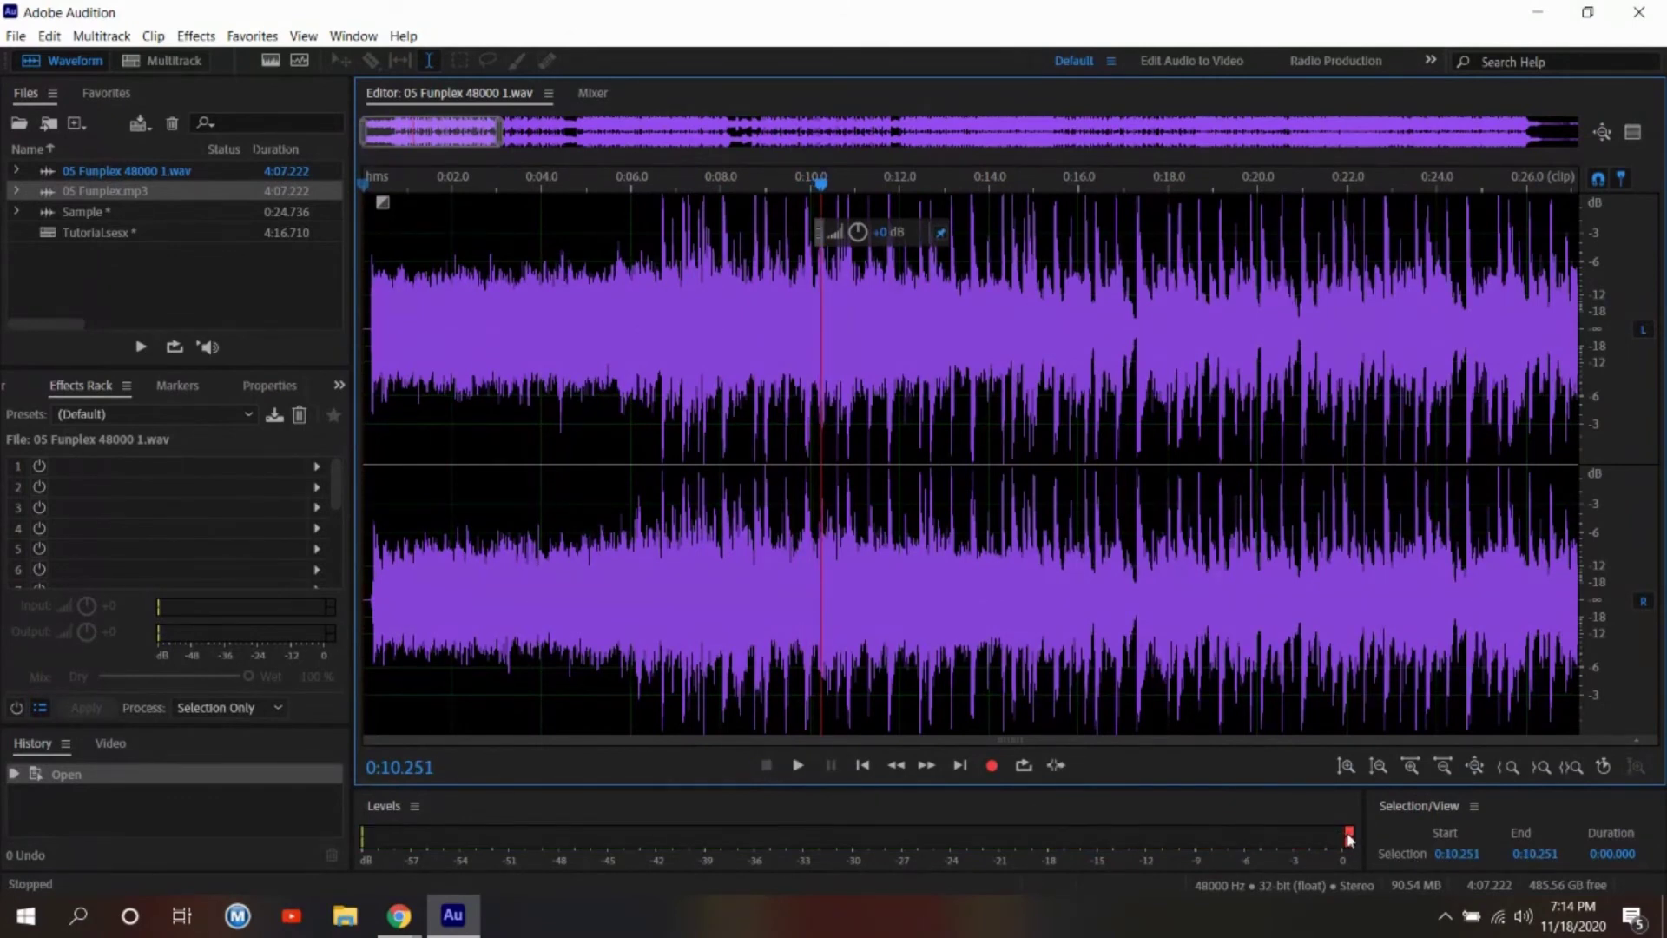
pyautogui.click(1348, 833)
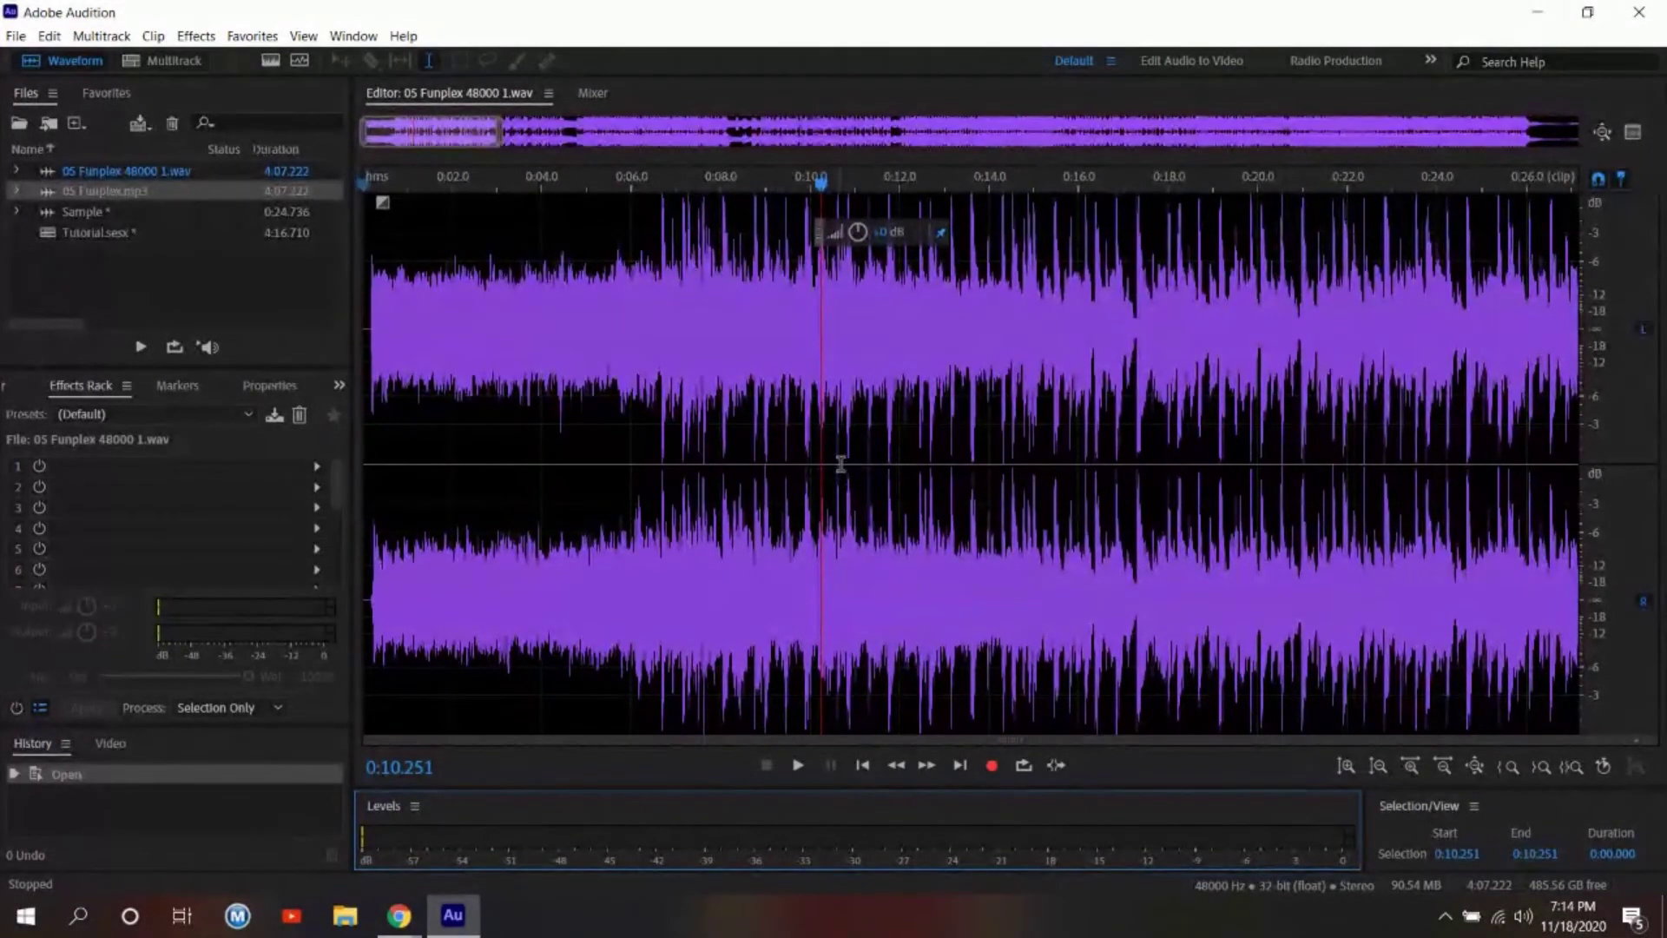
# Lower the whole song's volume slightly with the on-waveform gain control and play it back to check its levels.
pyautogui.click(858, 229)
pyautogui.moveTo(858, 229)
pyautogui.mouseDown()
pyautogui.moveTo(833, 232)
pyautogui.moveTo(850, 237)
pyautogui.mouseUp()
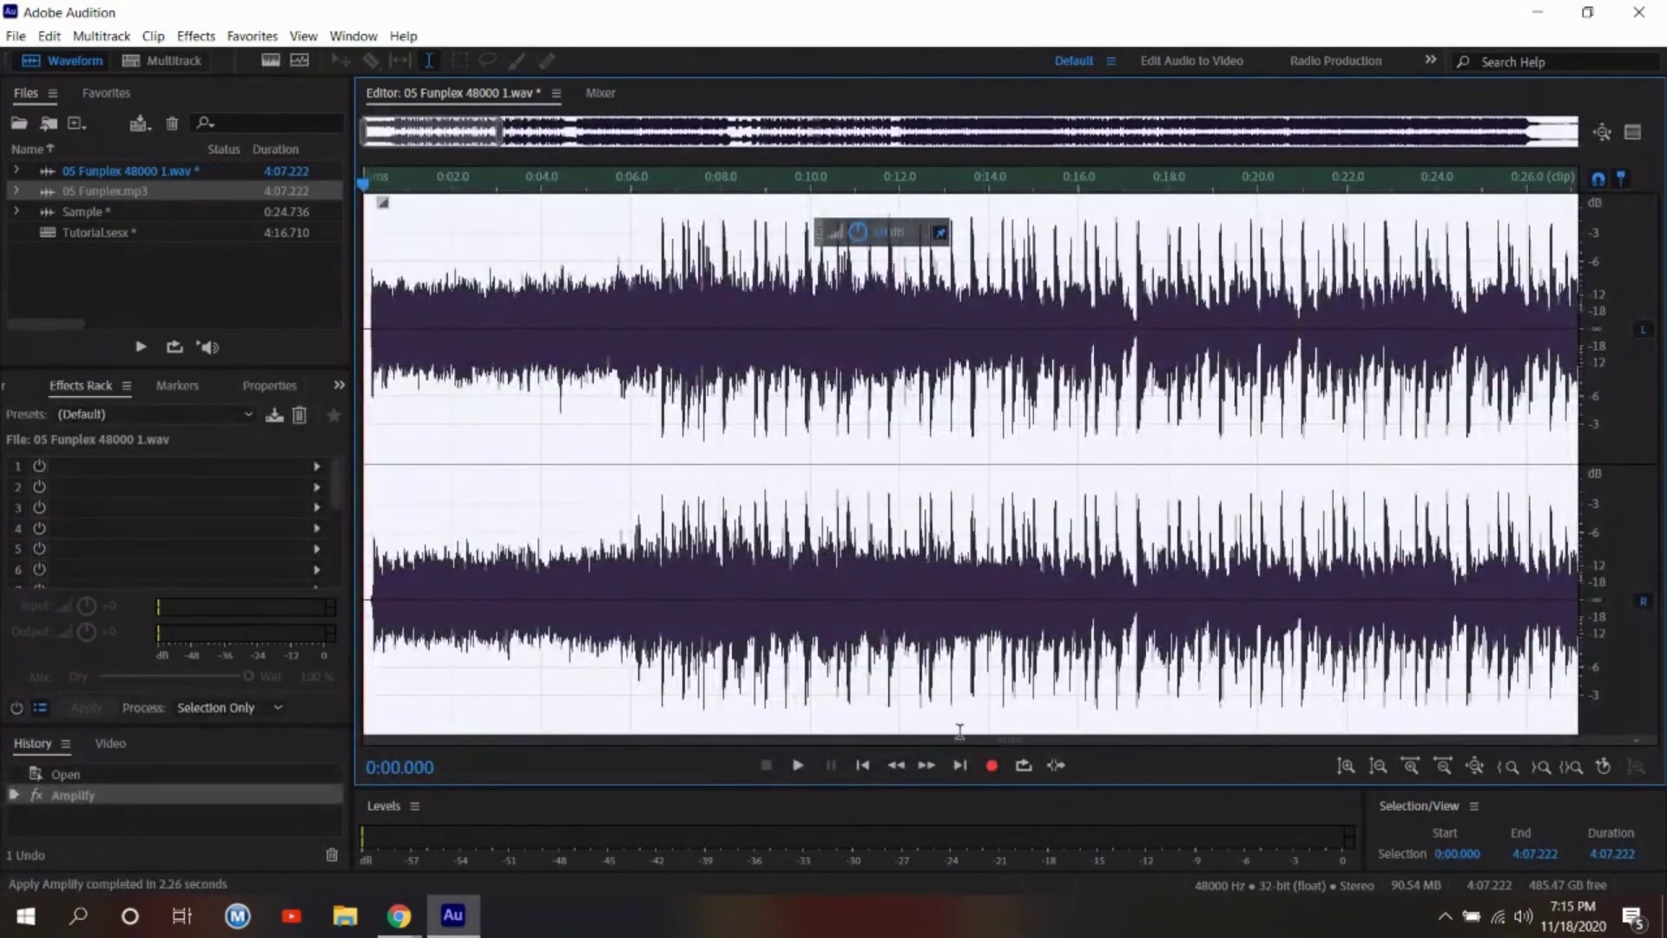
pyautogui.click(798, 765)
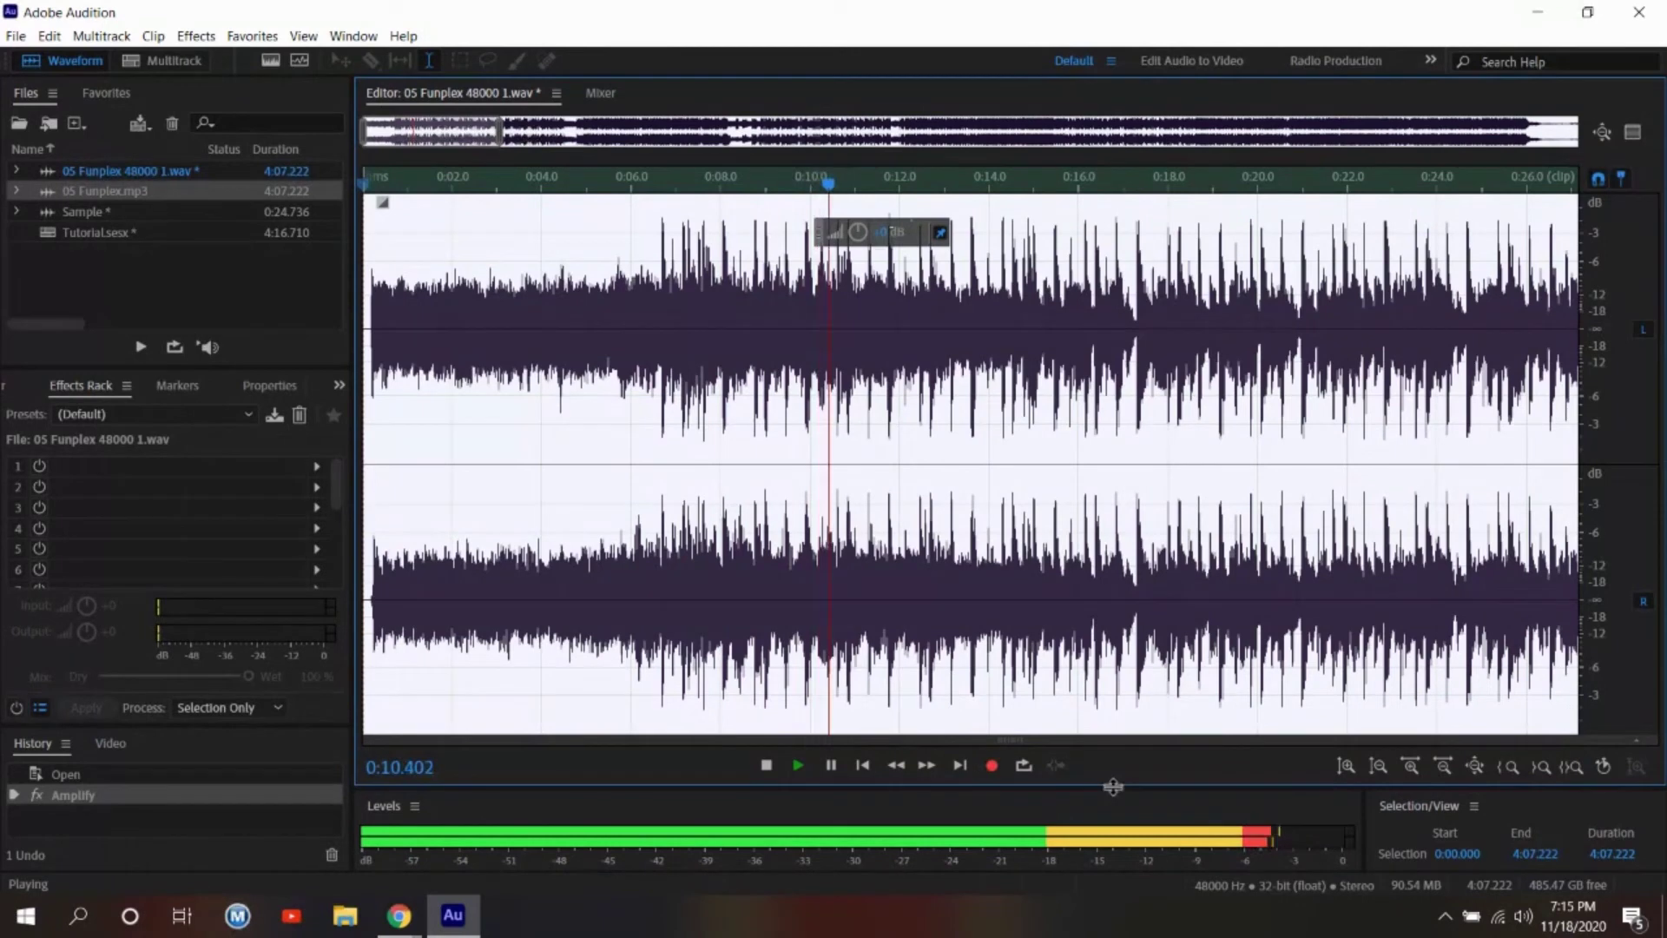
pyautogui.click(769, 767)
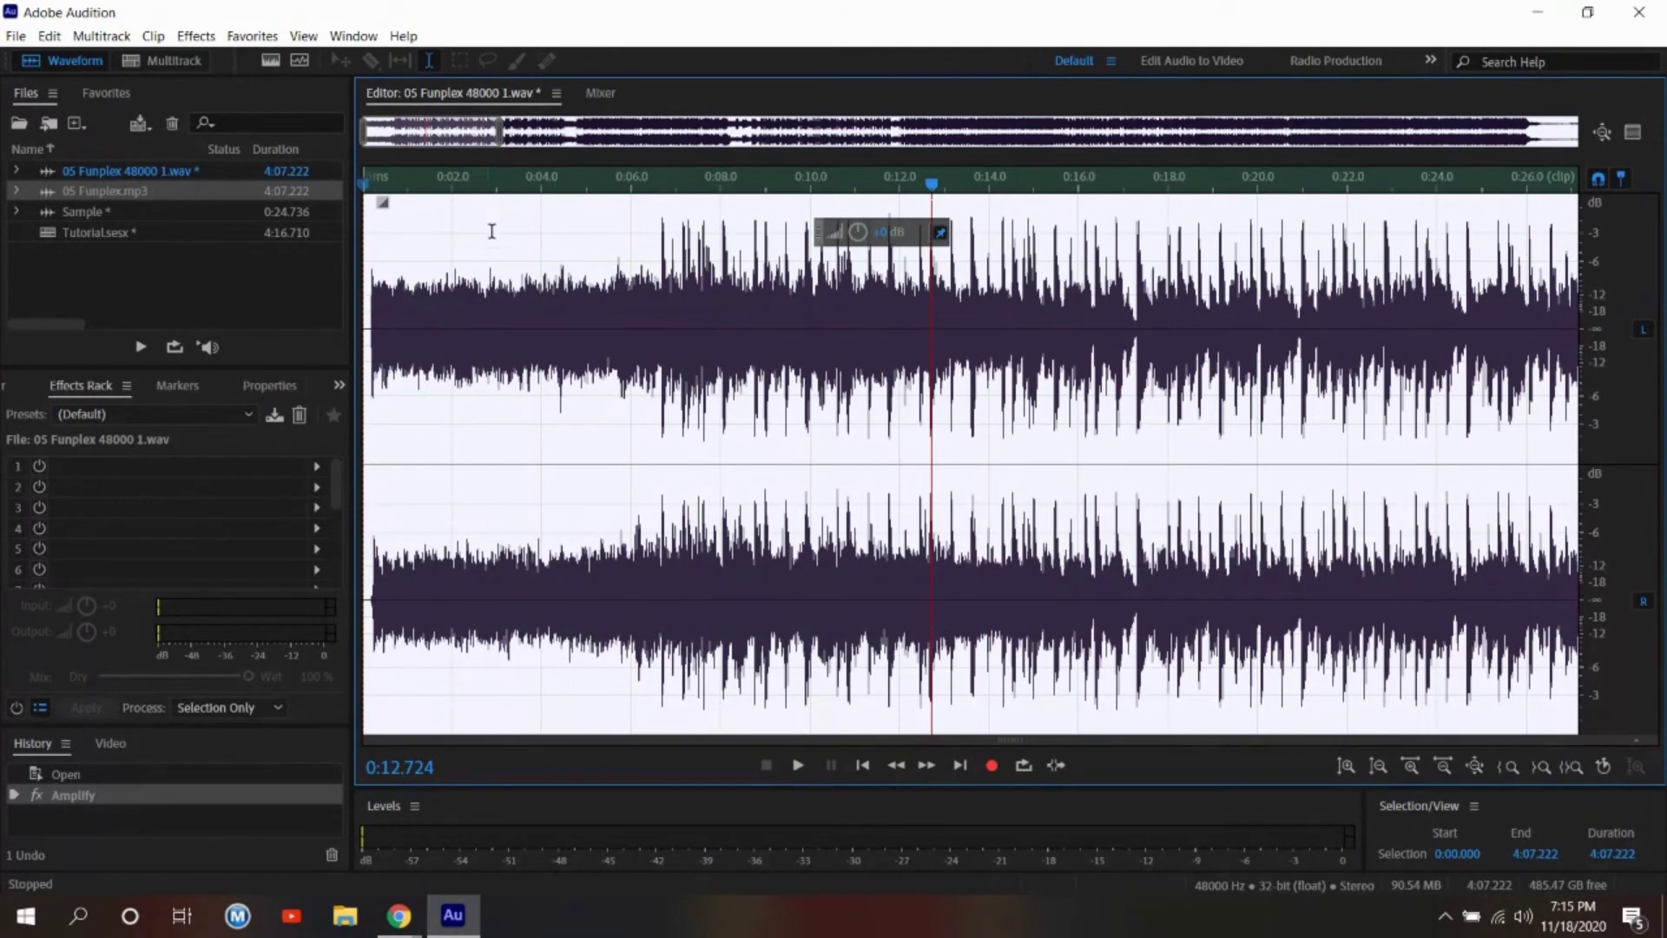
# Compare the entries for the original 05 Funplex.mp3 and its converted copy 05 Funplex 48000 1.wav among the open files.
pyautogui.click(115, 175)
pyautogui.click(108, 194)
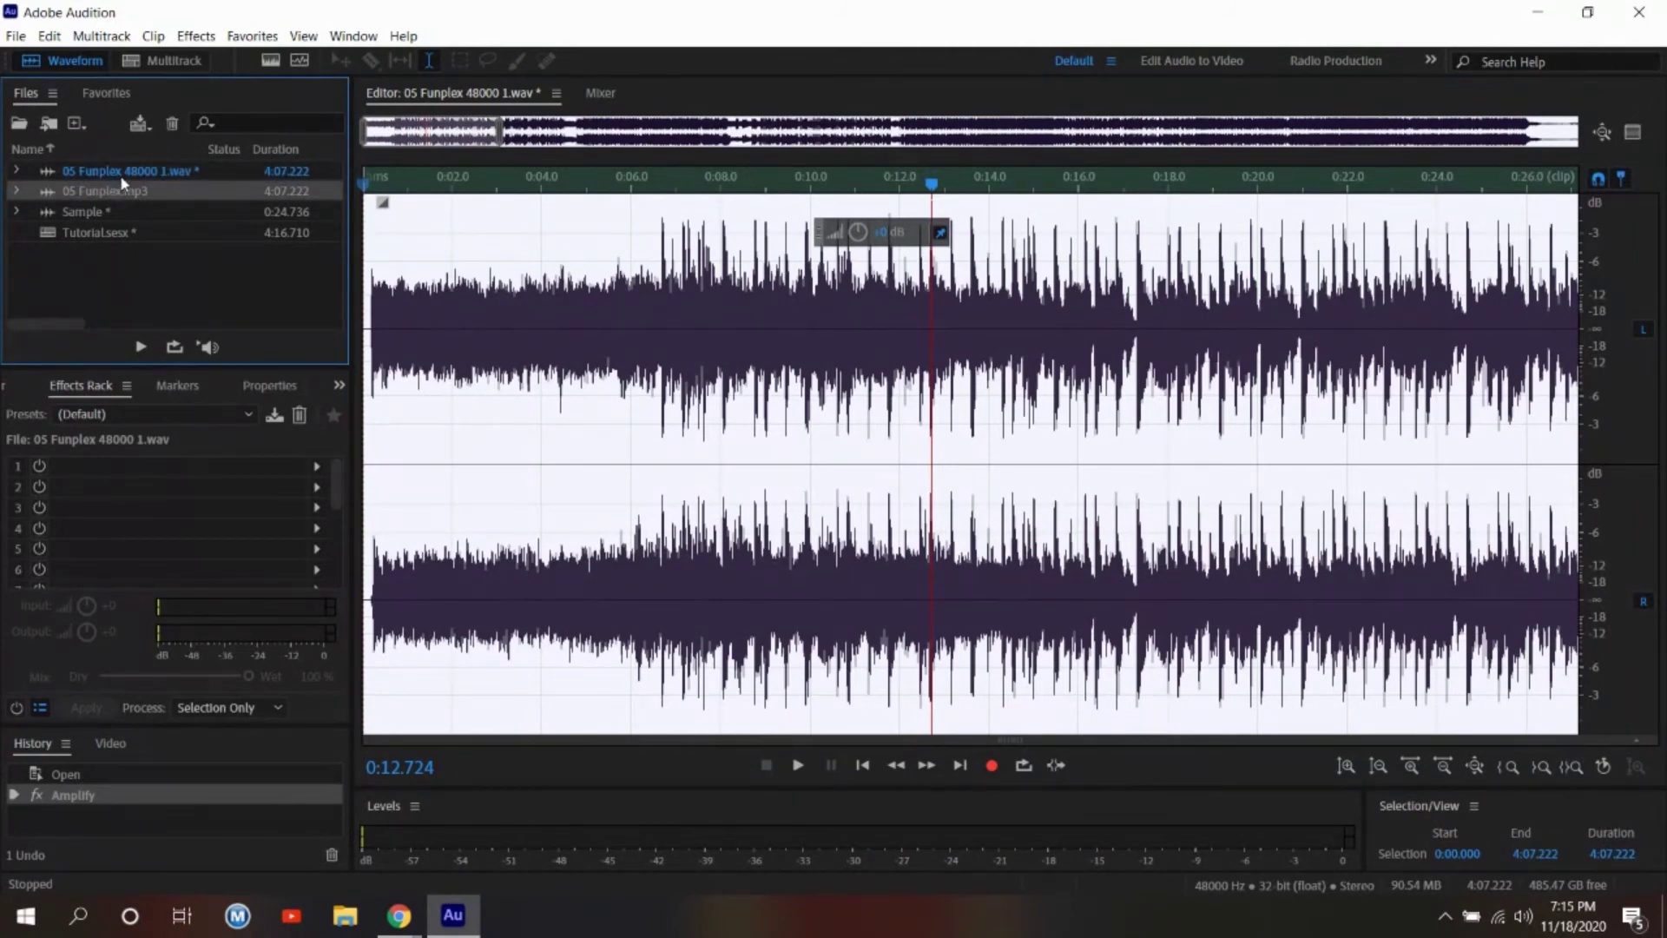
pyautogui.click(121, 176)
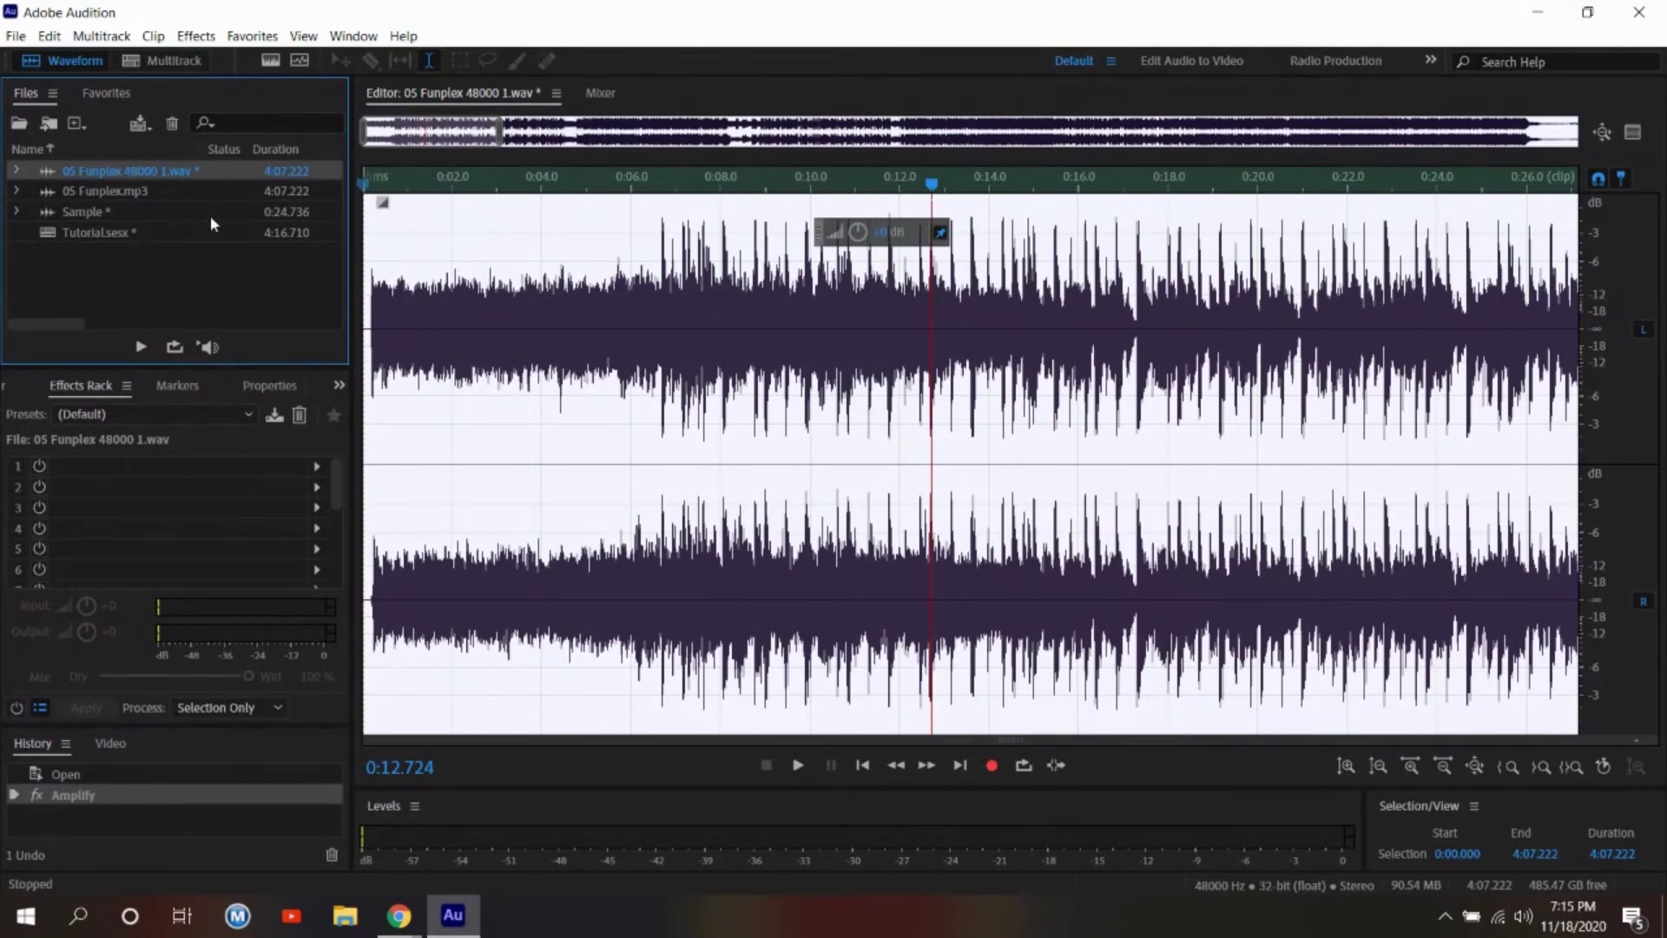
pyautogui.click(137, 193)
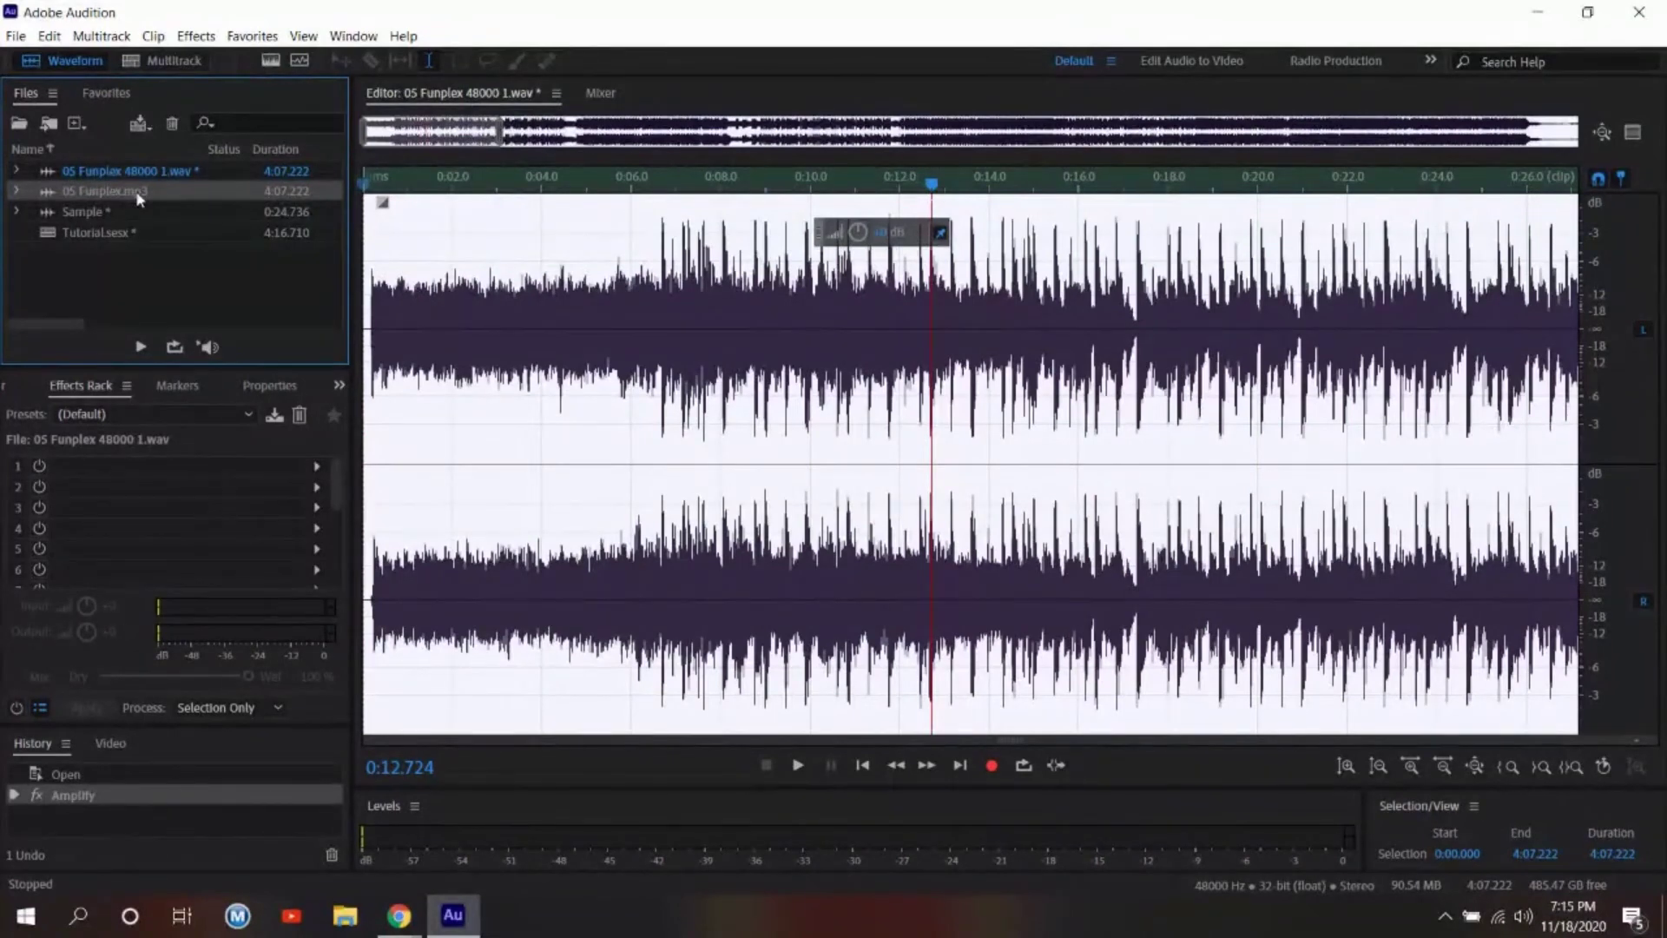
pyautogui.click(135, 172)
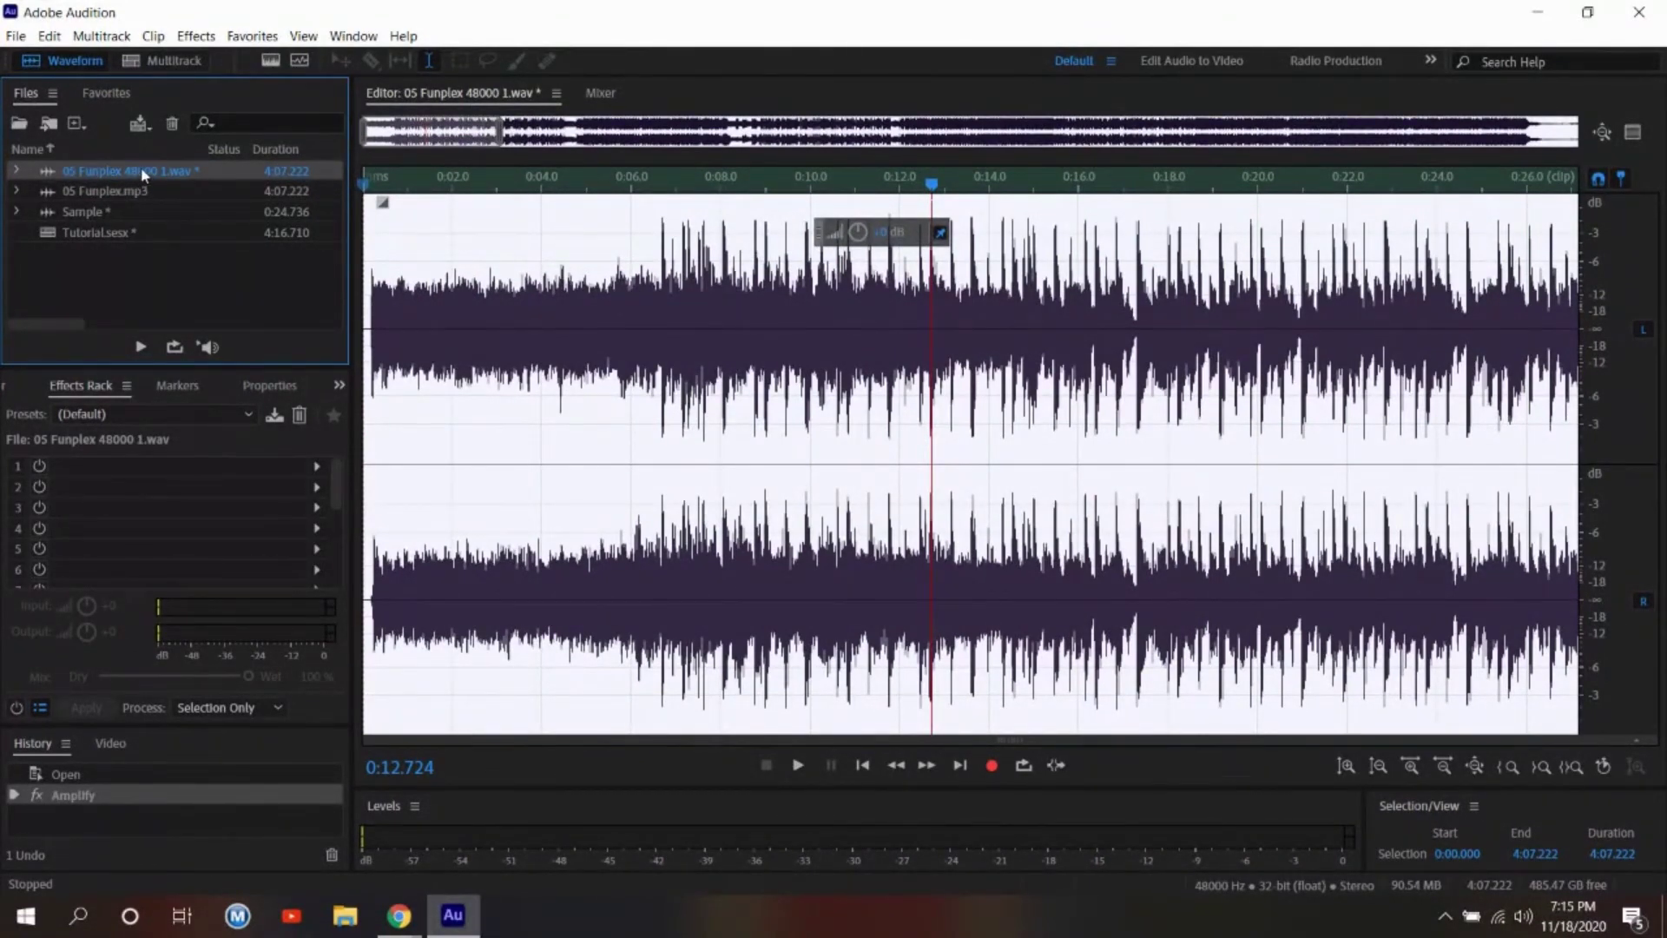
# Return to the multitrack session and play the voice and song together from the beginning.
pyautogui.click(170, 61)
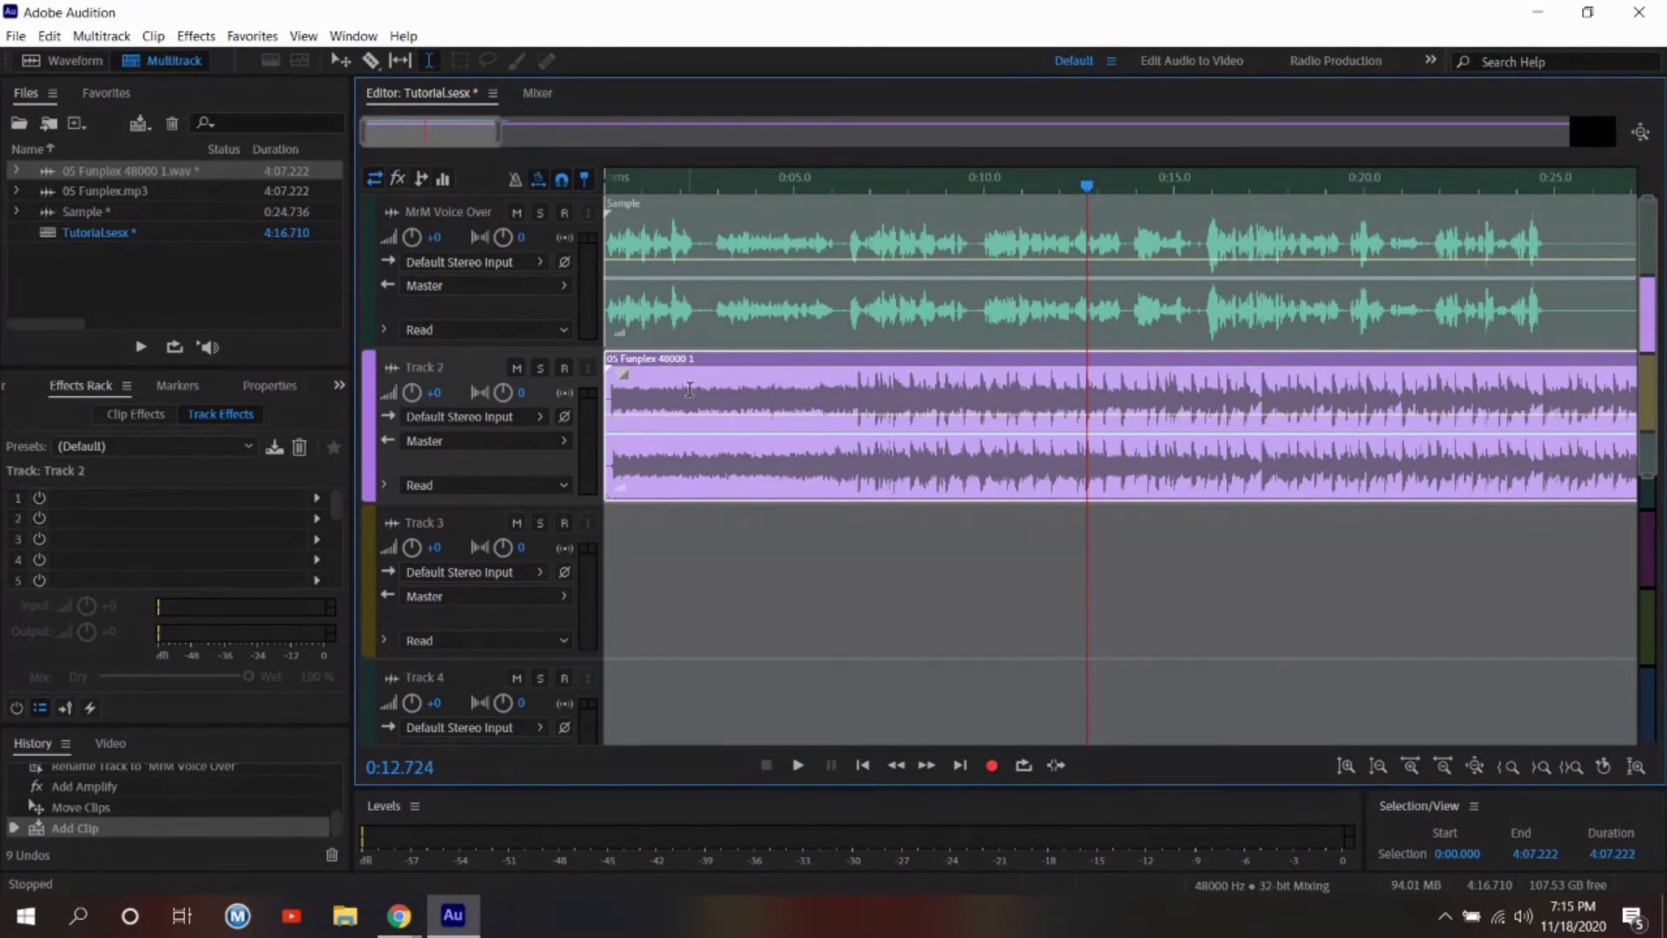
pyautogui.click(689, 390)
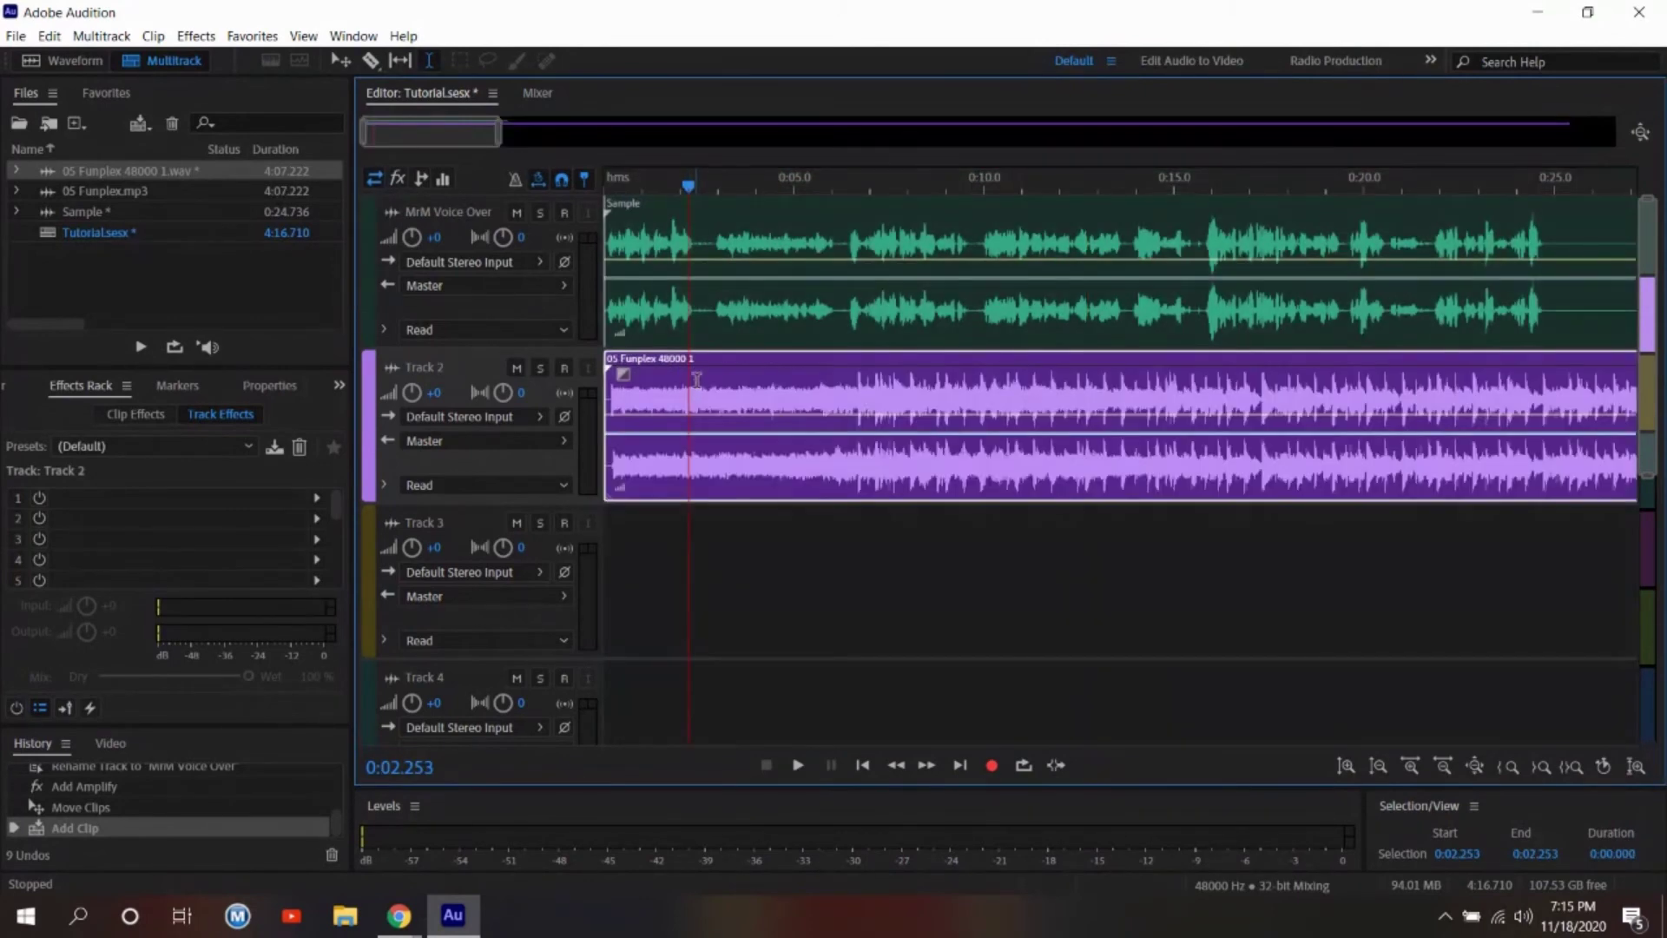
pyautogui.moveTo(687, 191); pyautogui.dragTo(605, 184)
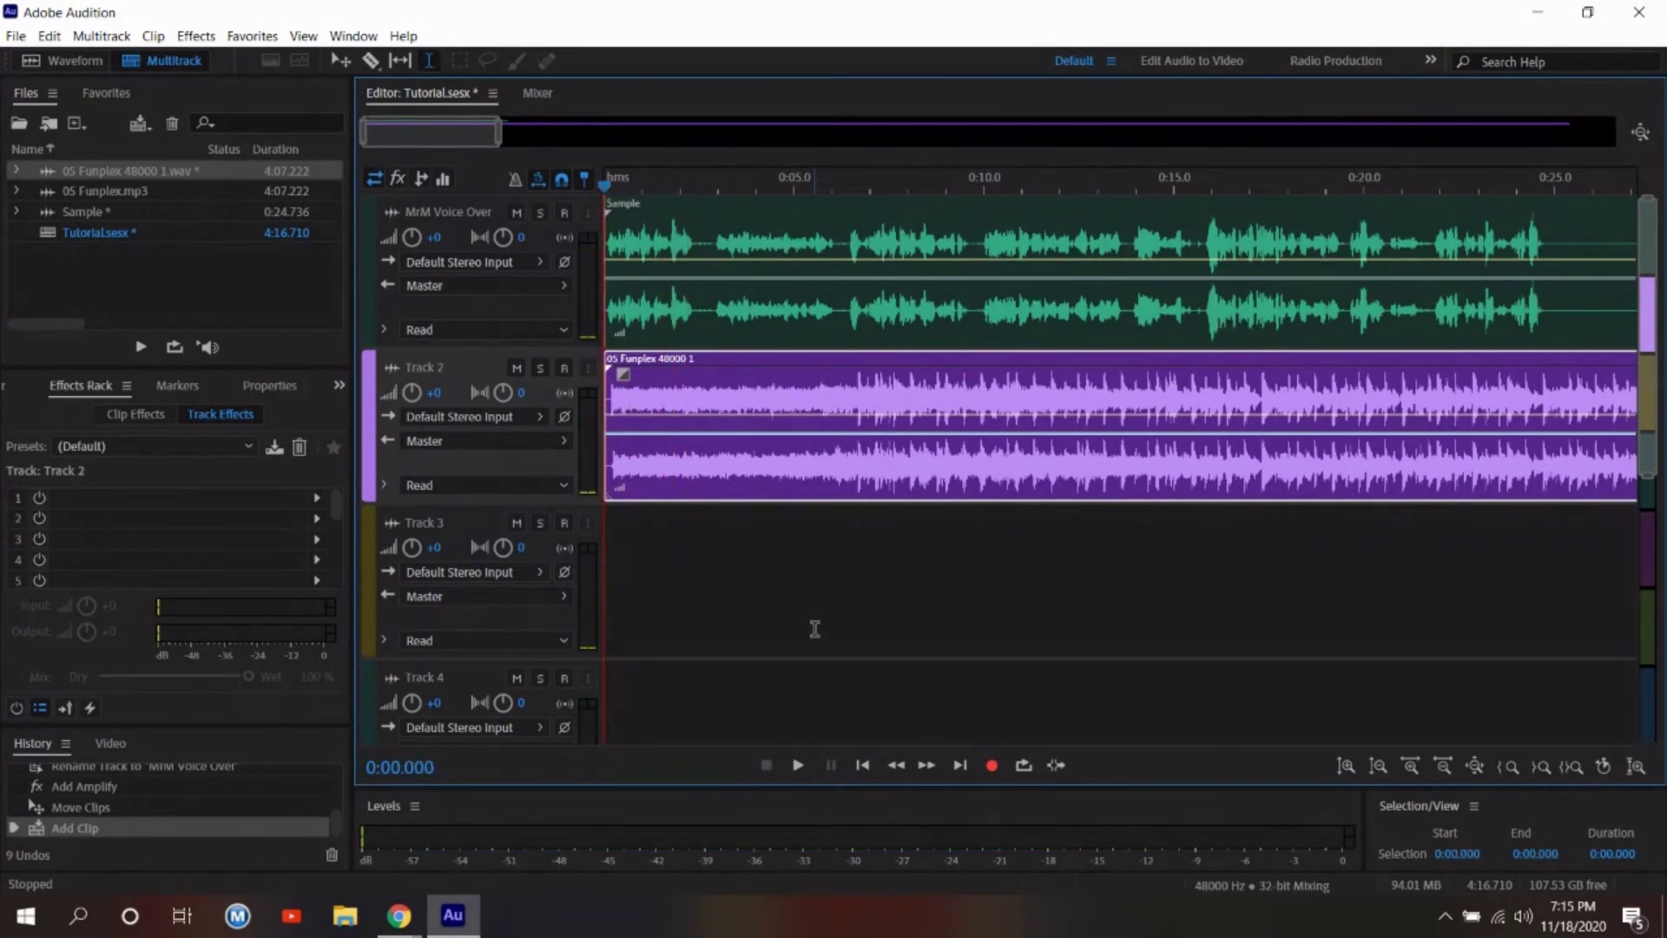
pyautogui.click(803, 764)
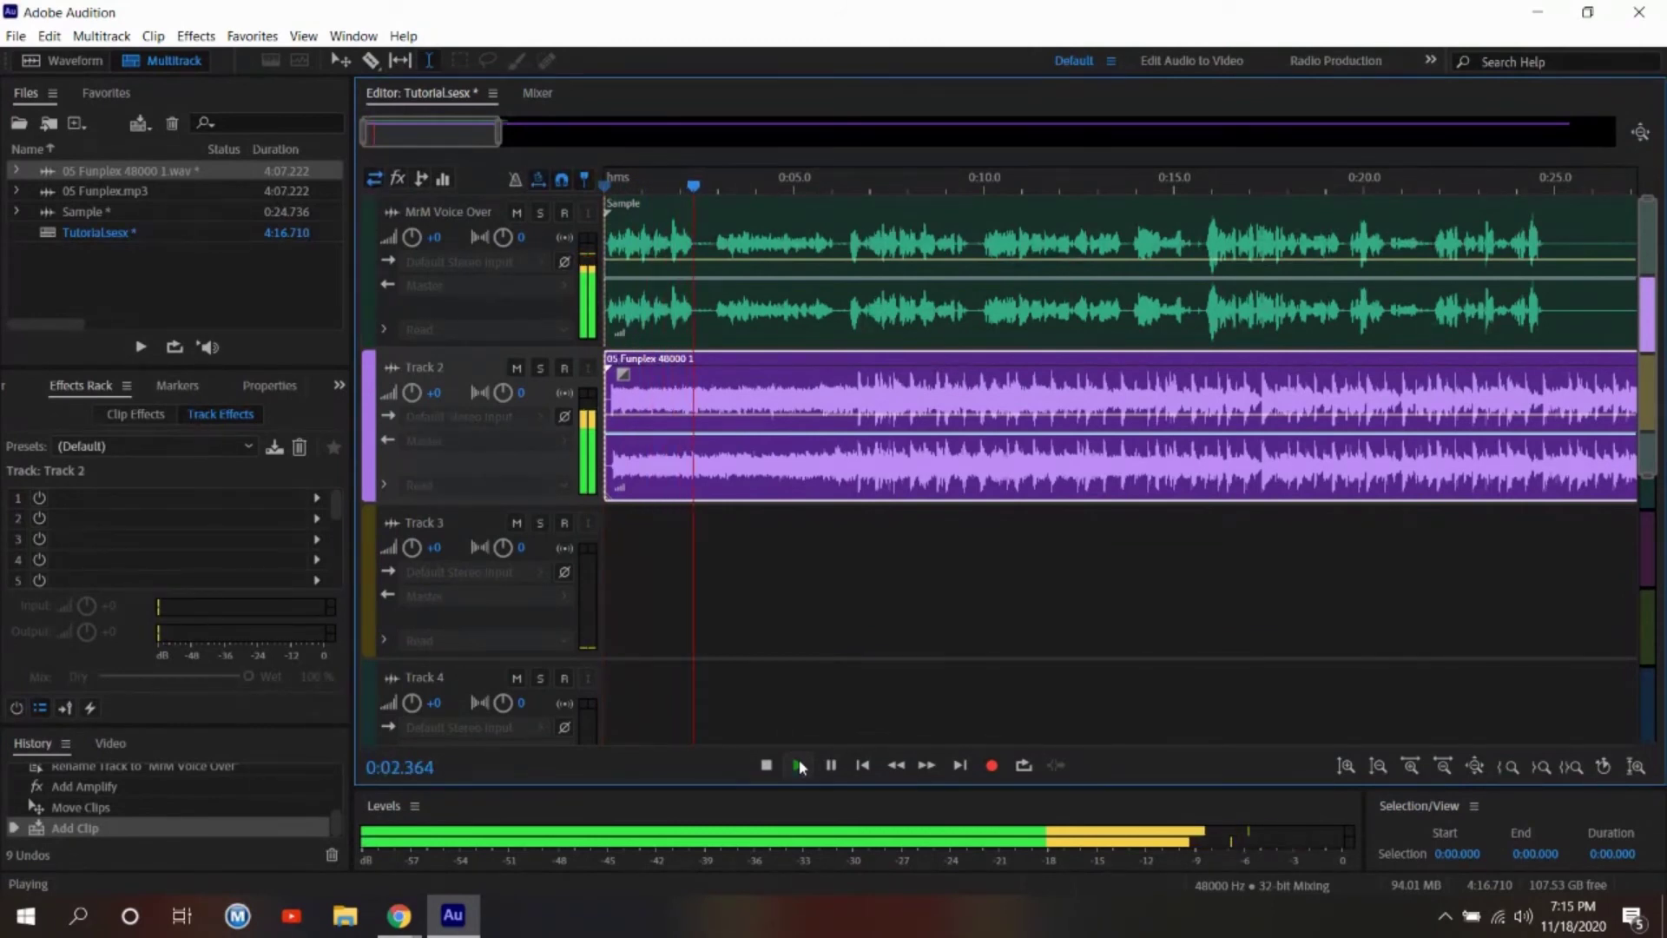
pyautogui.click(766, 765)
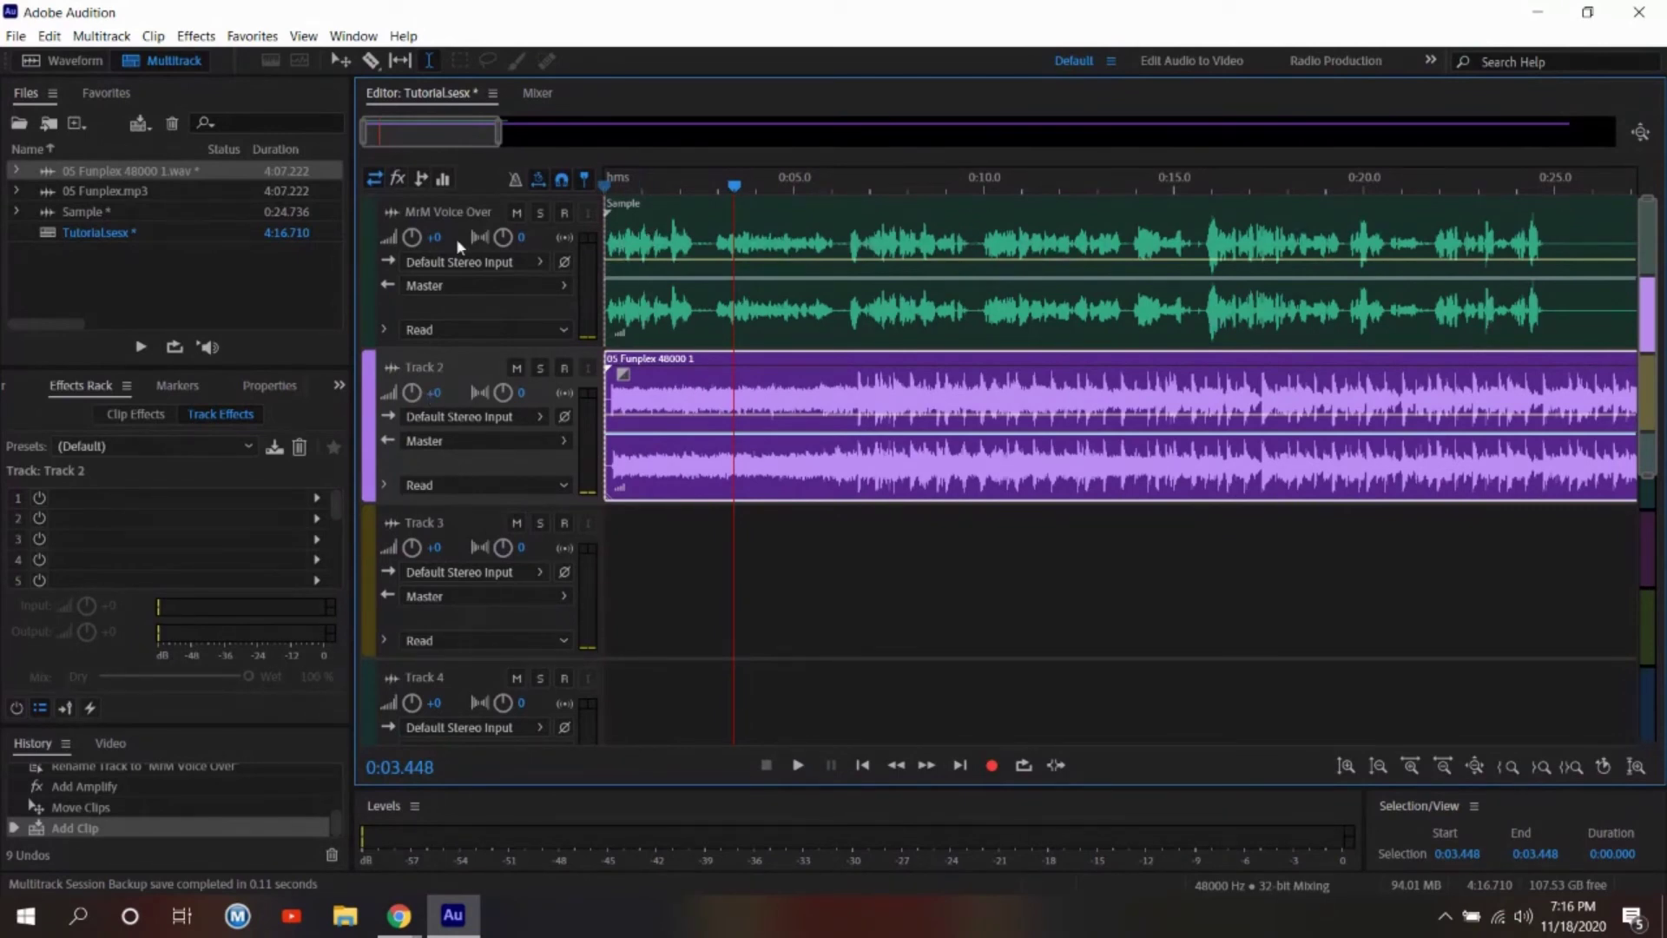
# Set the voice-over track's volume to +1.8 and, while playing the mix, lower Track 2's volume to -11.4.
pyautogui.click(433, 237)
pyautogui.moveTo(442, 237); pyautogui.dragTo(447, 252)
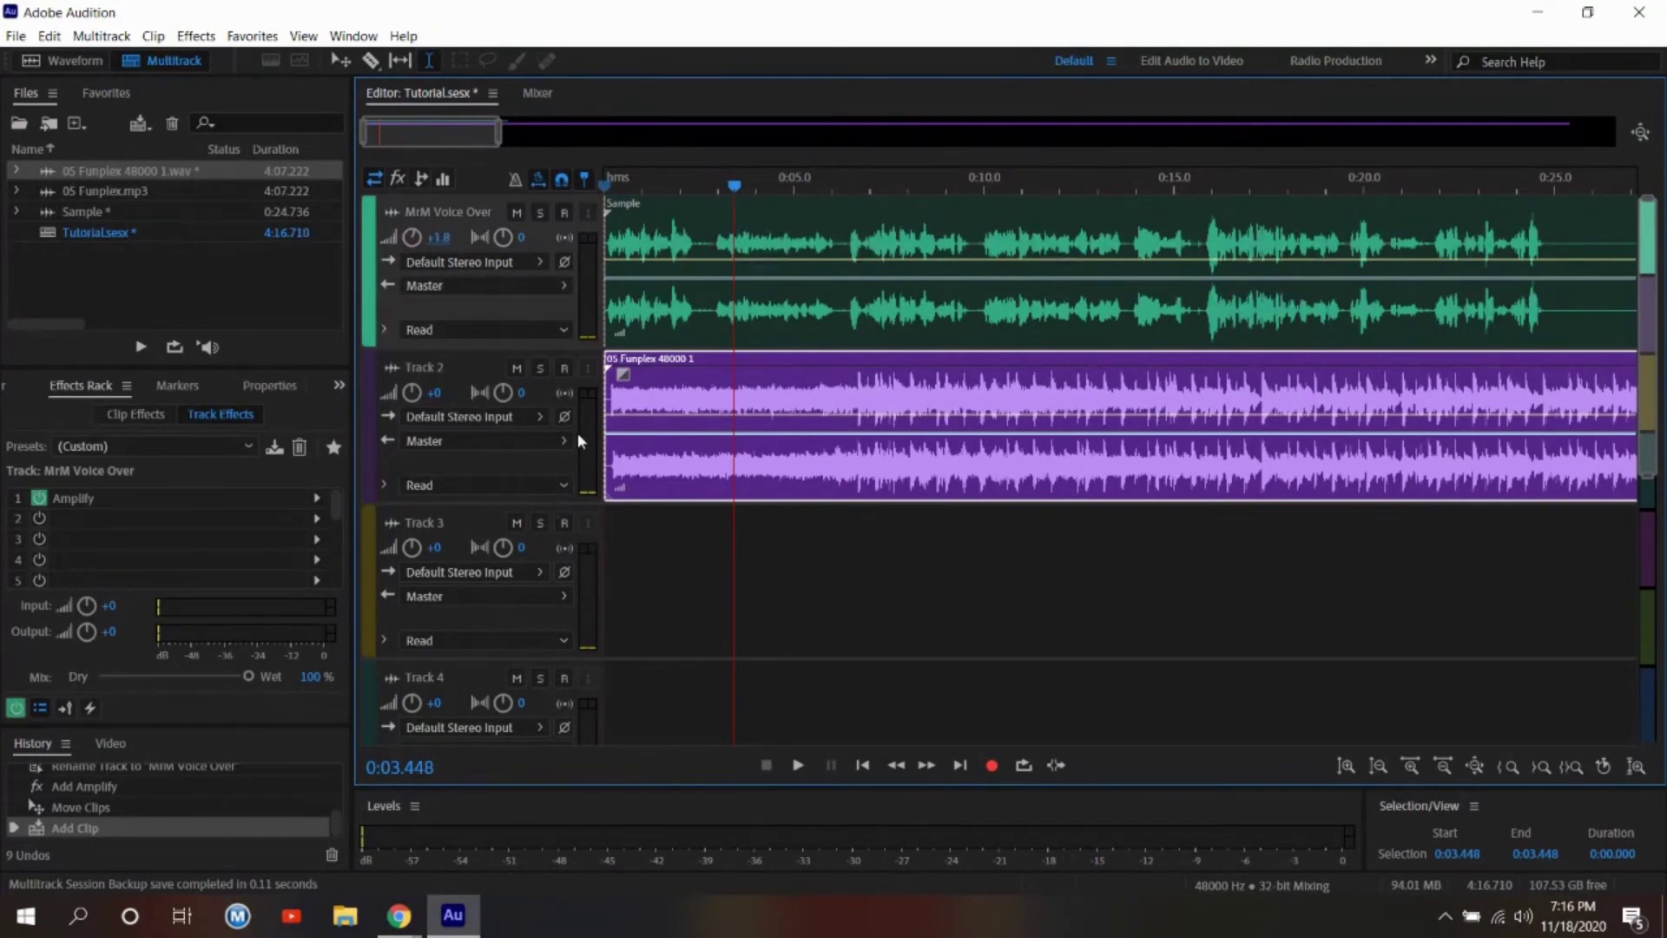
pyautogui.click(795, 766)
pyautogui.click(432, 392)
pyautogui.moveTo(432, 393); pyautogui.dragTo(396, 397)
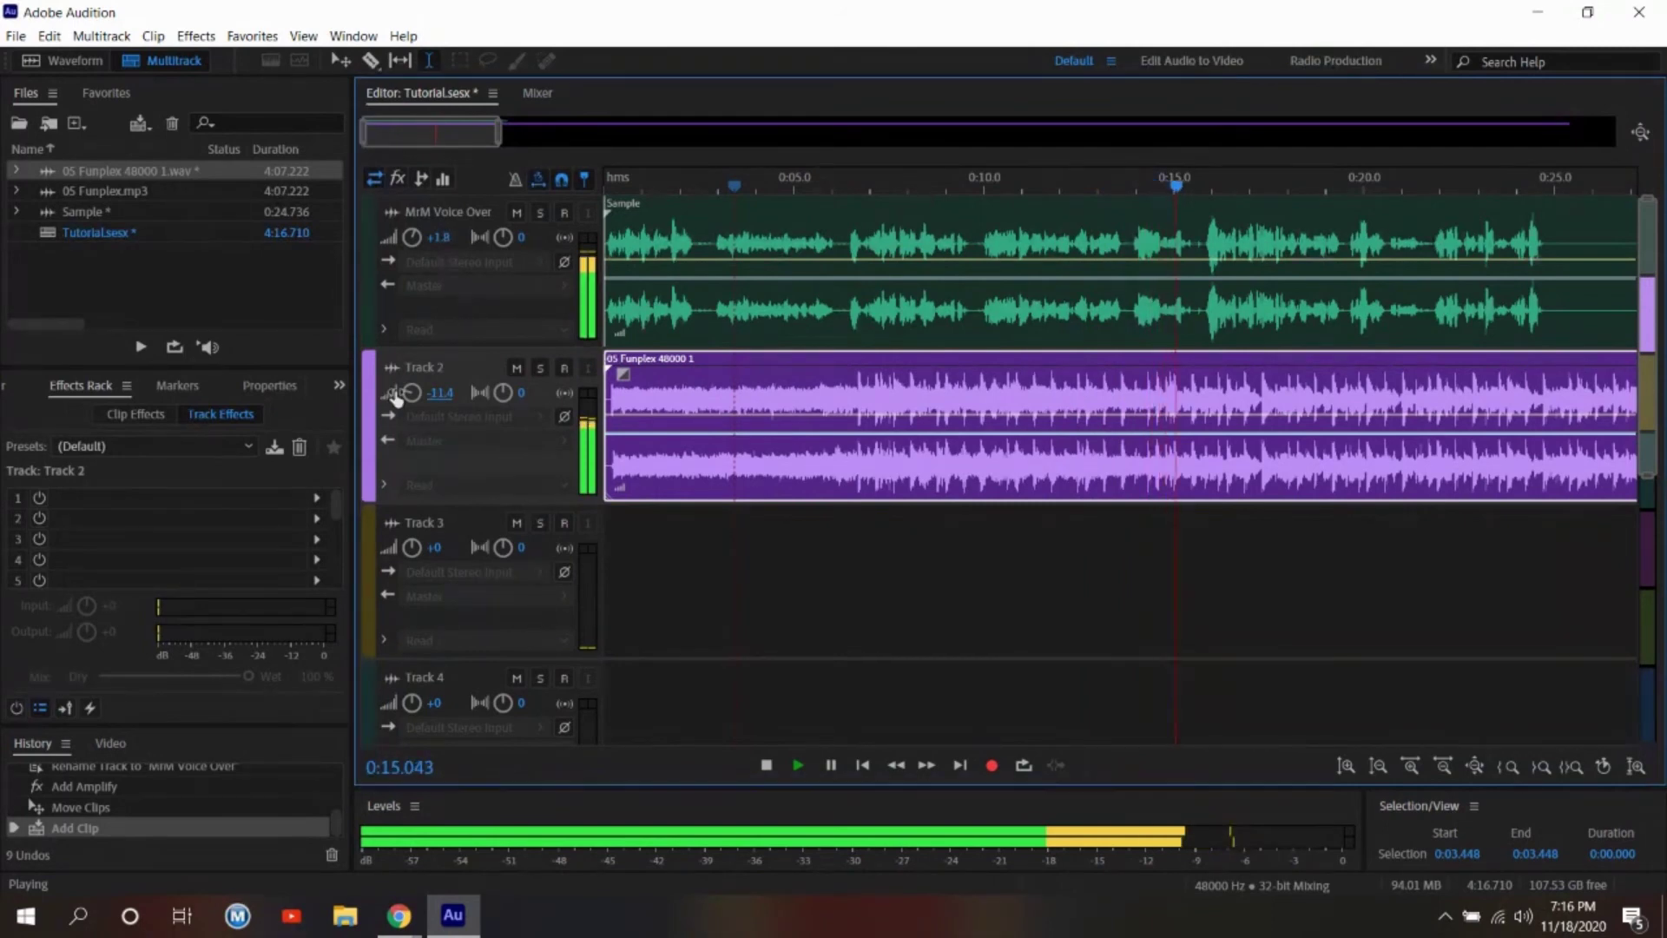
pyautogui.click(765, 767)
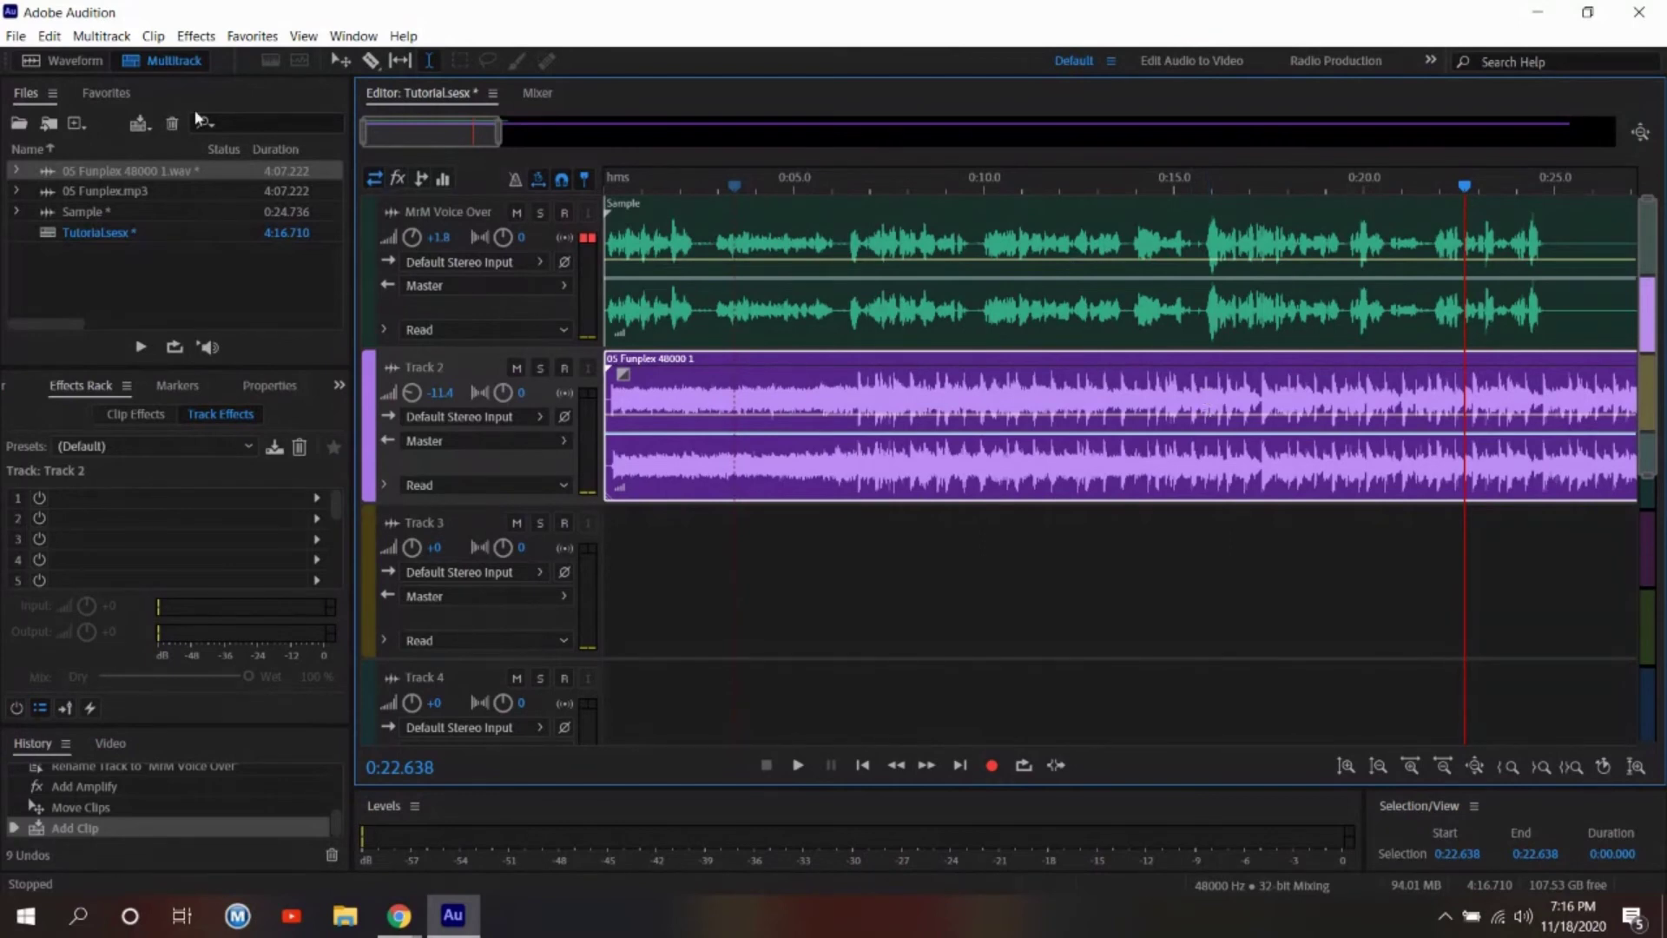
# Open 05 Funplex 48000 1.wav in the waveform editor and play it from about 0:09.8 to locate the singing.
pyautogui.click(126, 171)
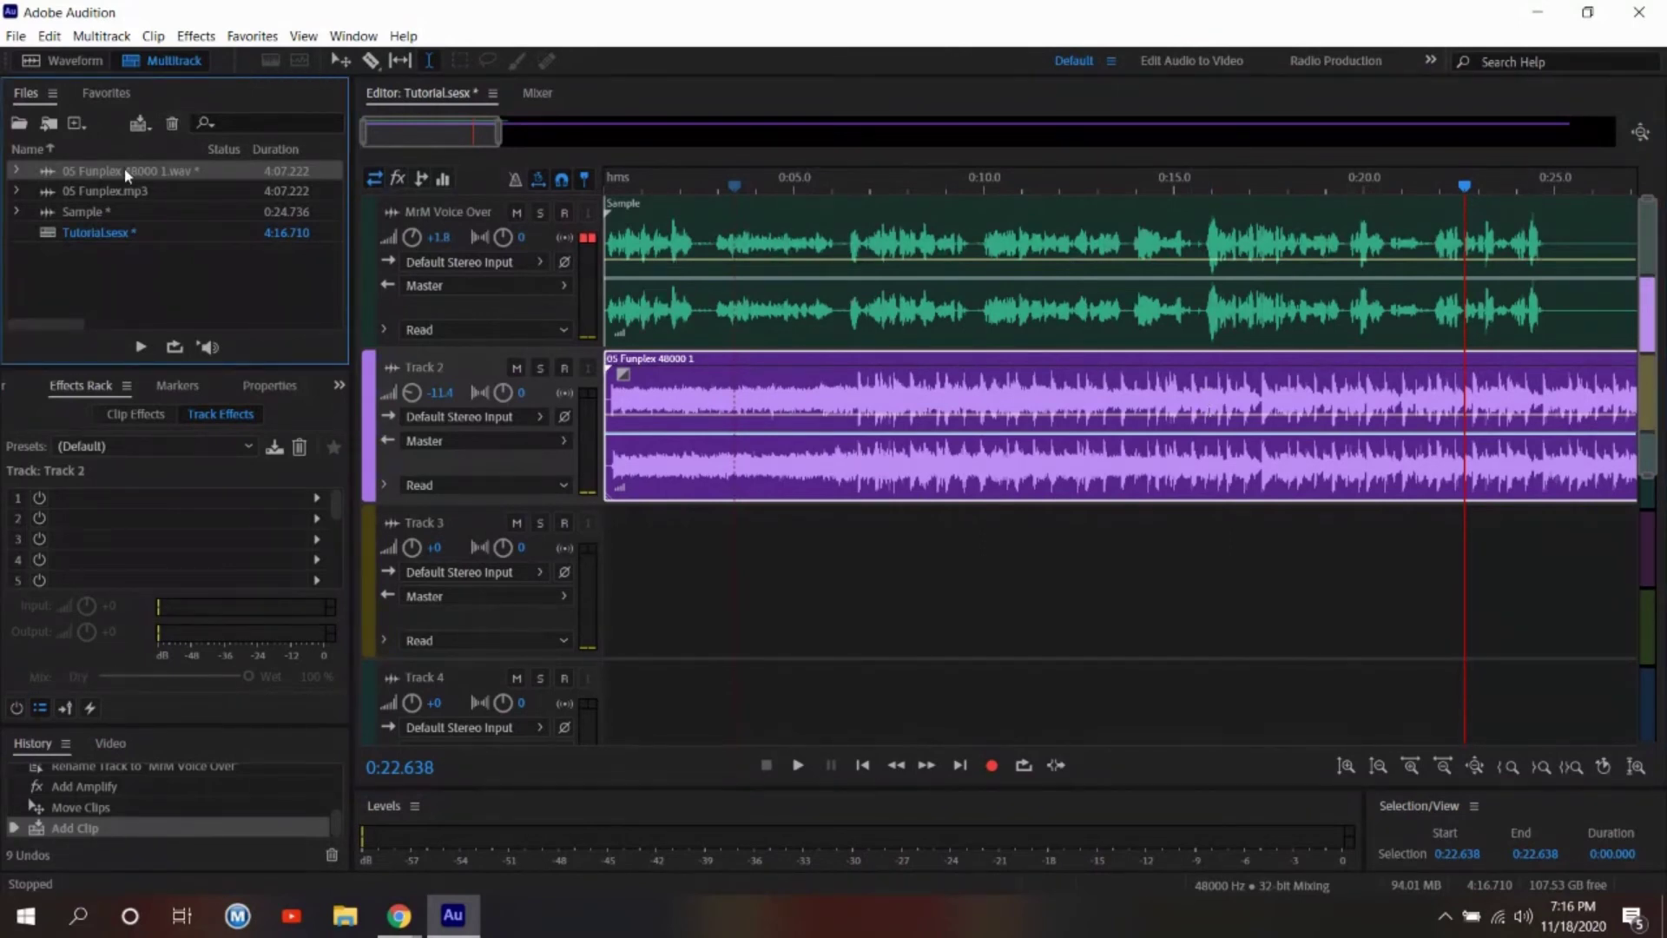
pyautogui.click(67, 60)
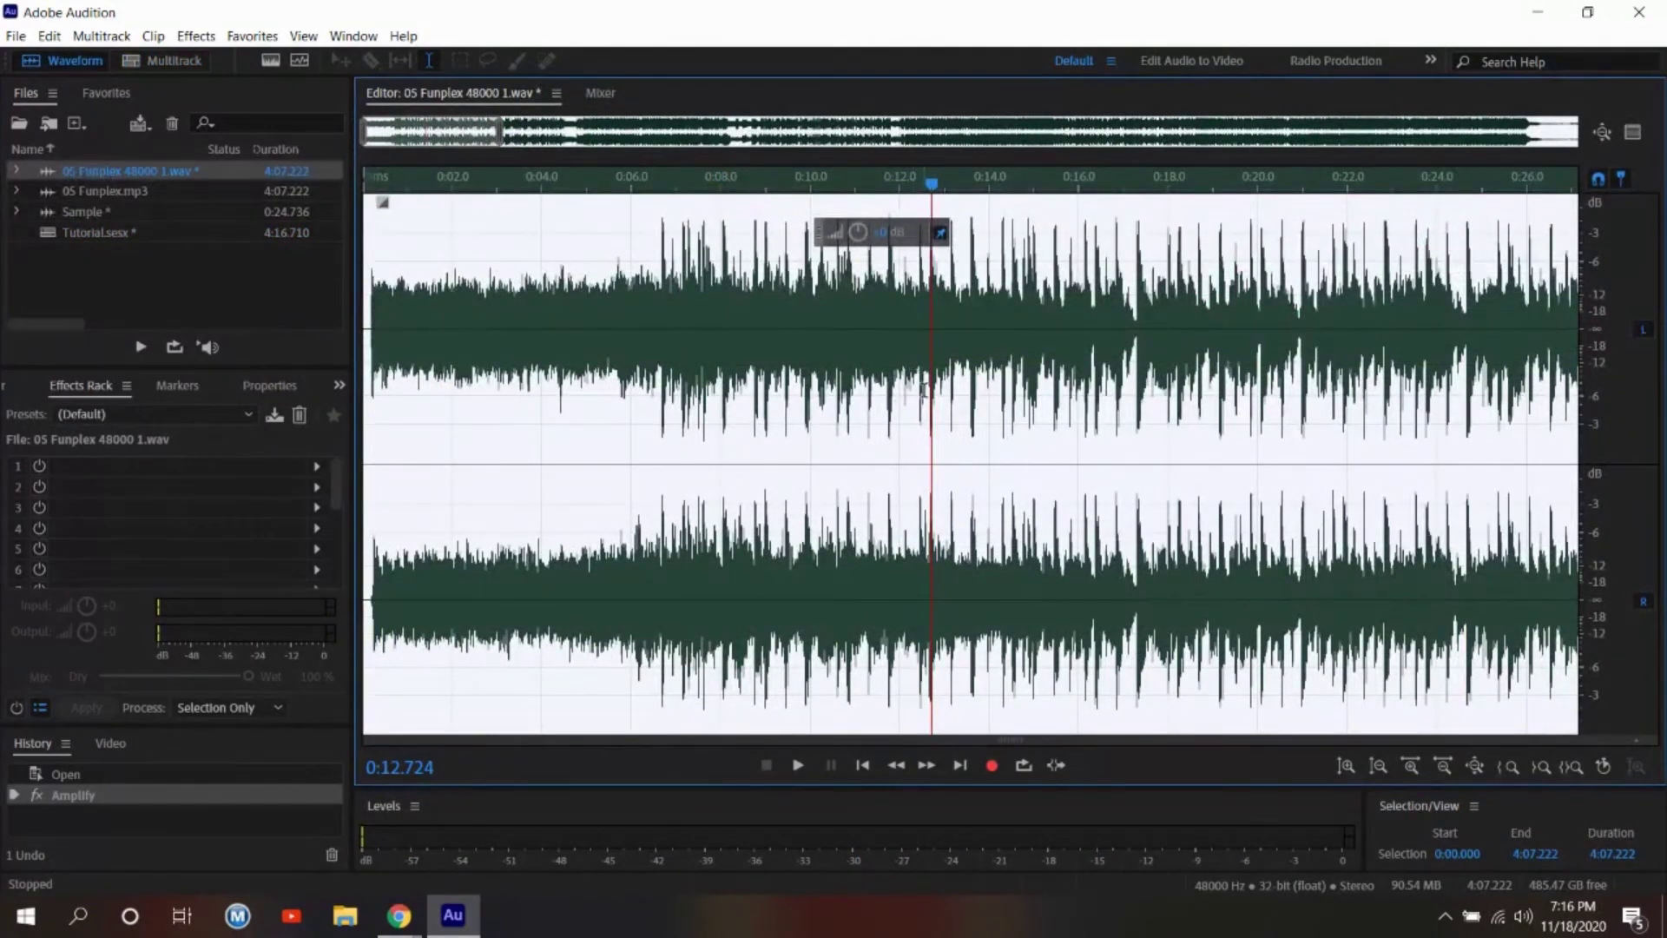
pyautogui.moveTo(931, 184); pyautogui.dragTo(800, 184)
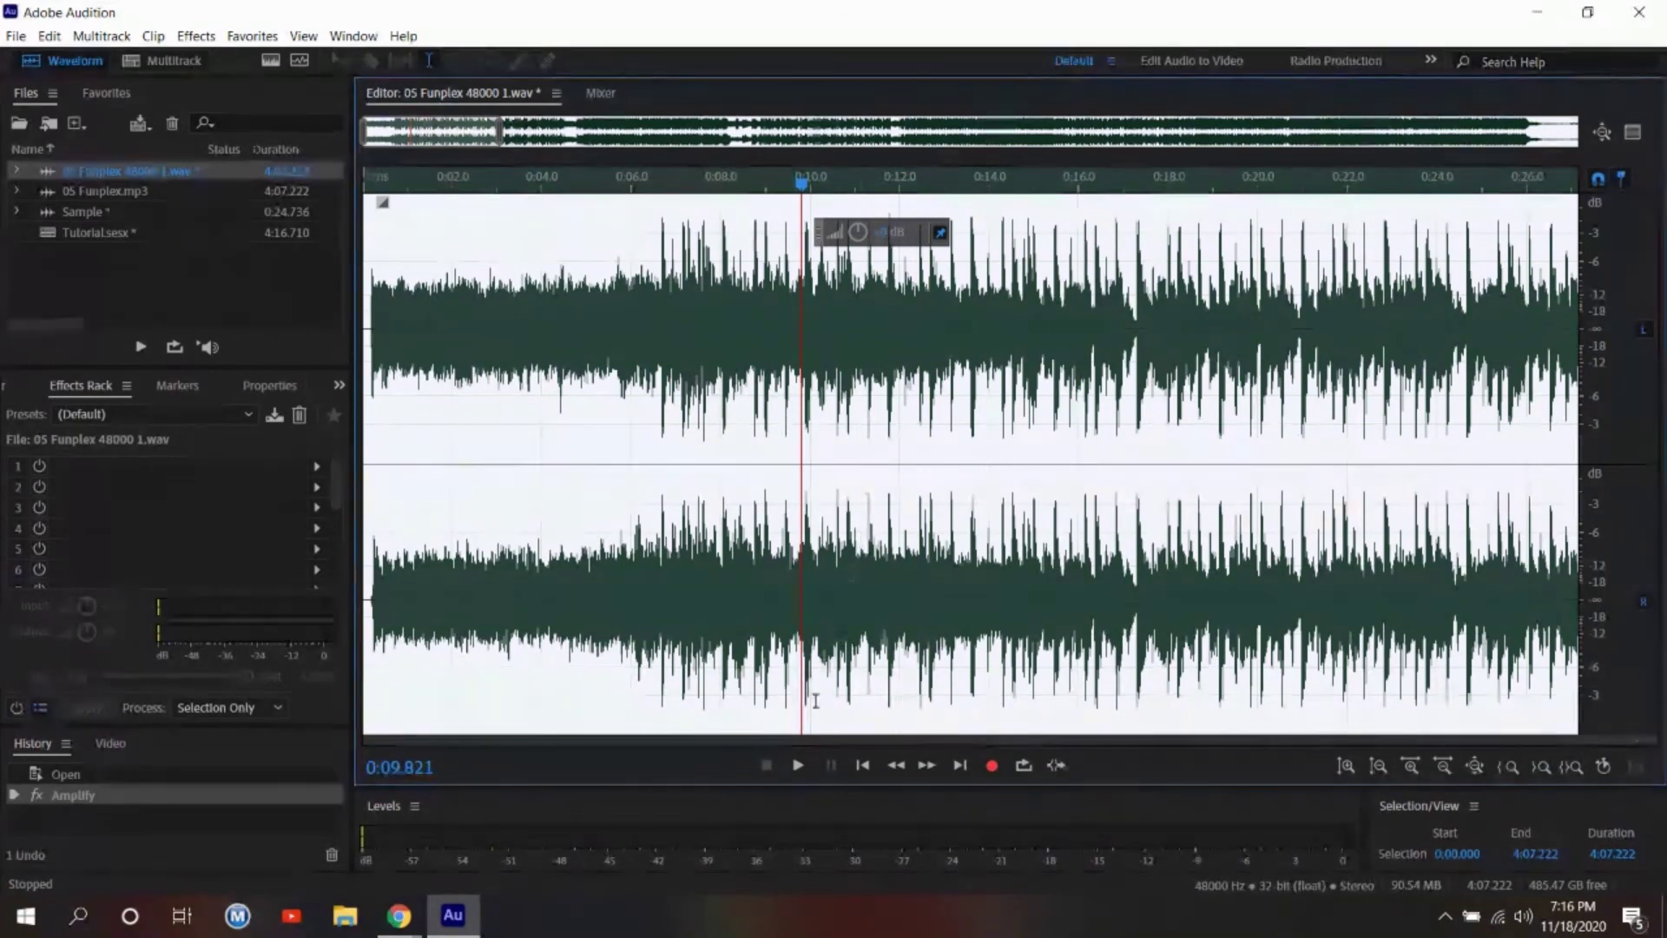
pyautogui.click(797, 765)
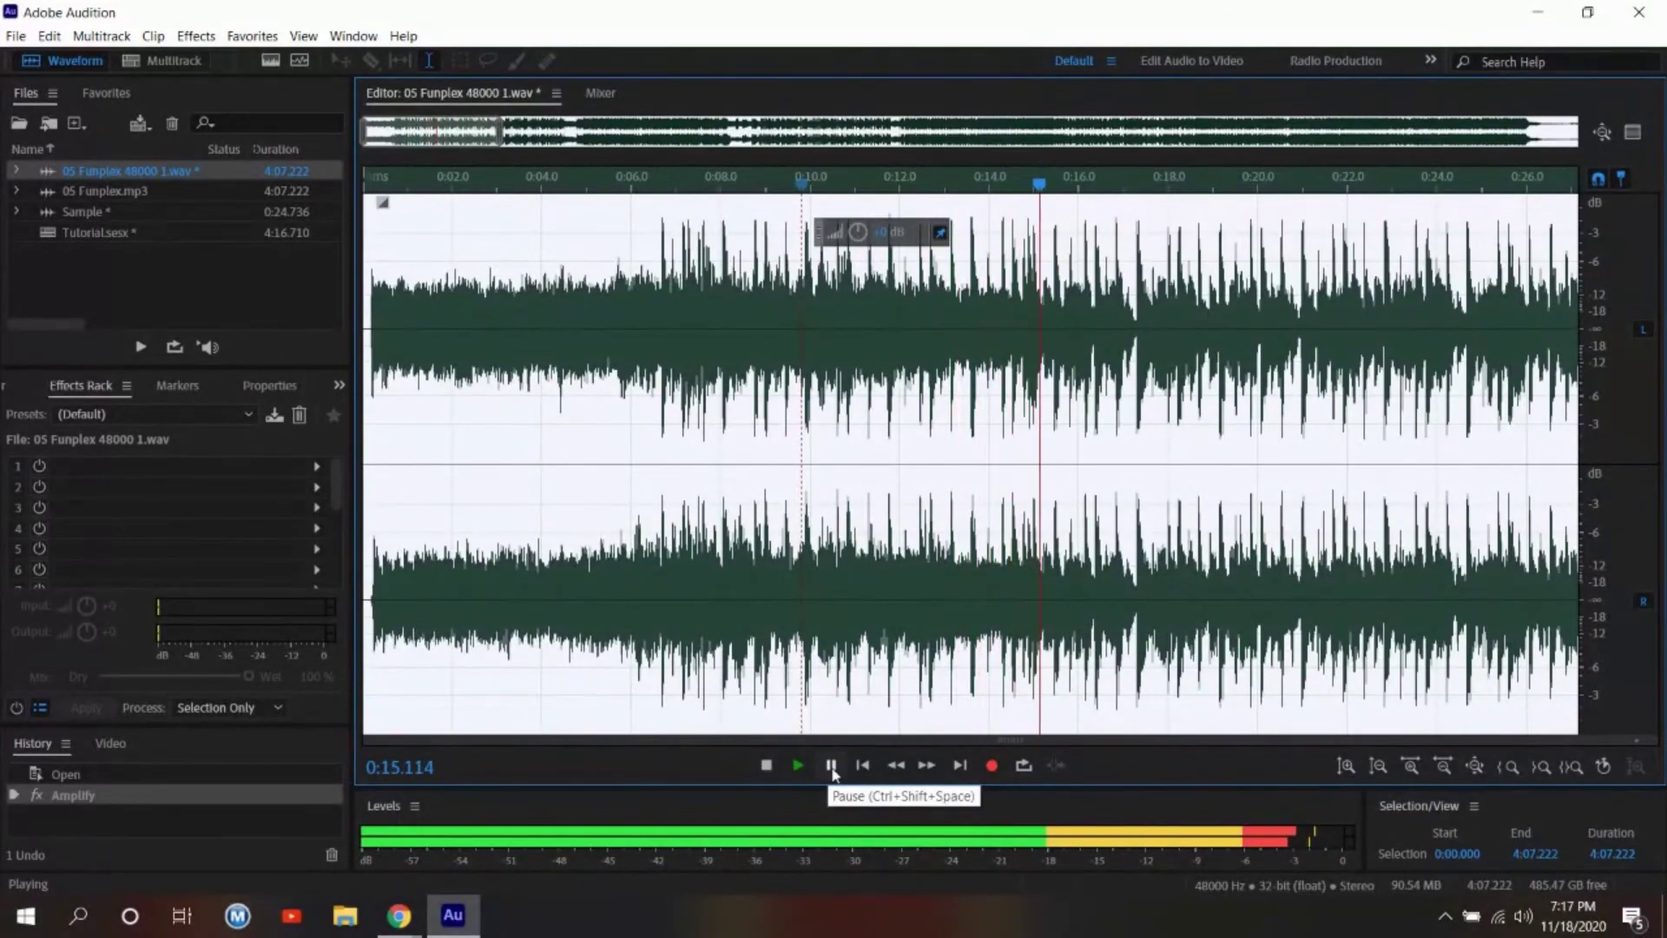
pyautogui.click(831, 768)
# Select the song from about 0:15.3 to 0:27.0 and apply the Remove Vocals favorite to it.
pyautogui.moveTo(1046, 466); pyautogui.dragTo(1568, 453)
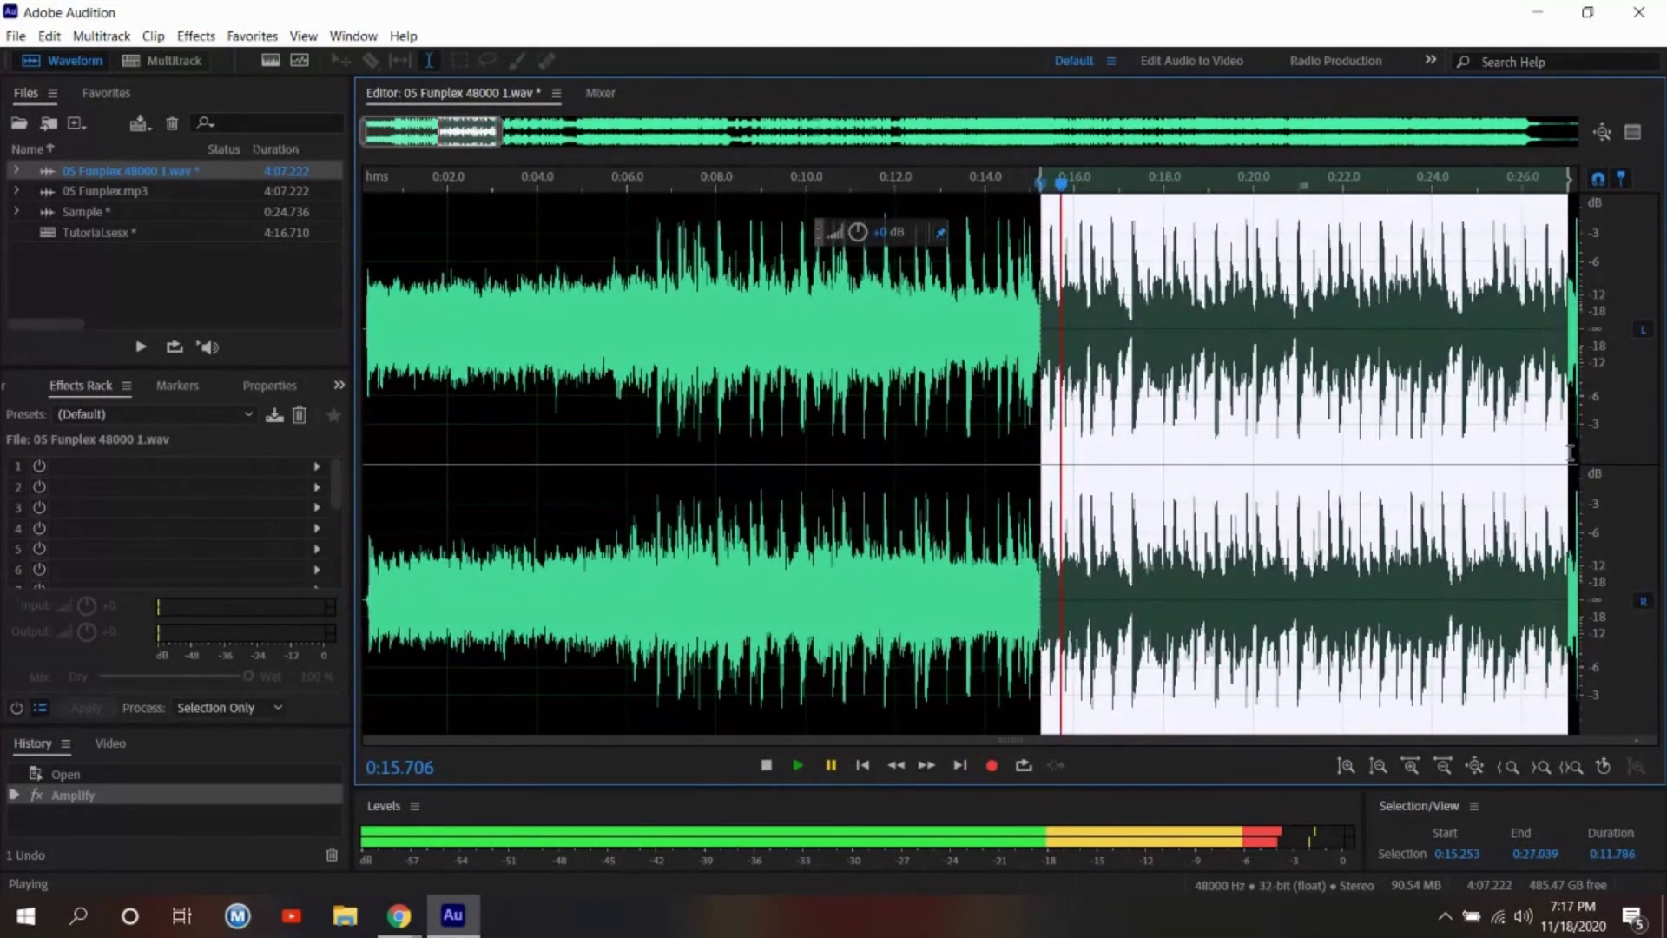
pyautogui.click(209, 36)
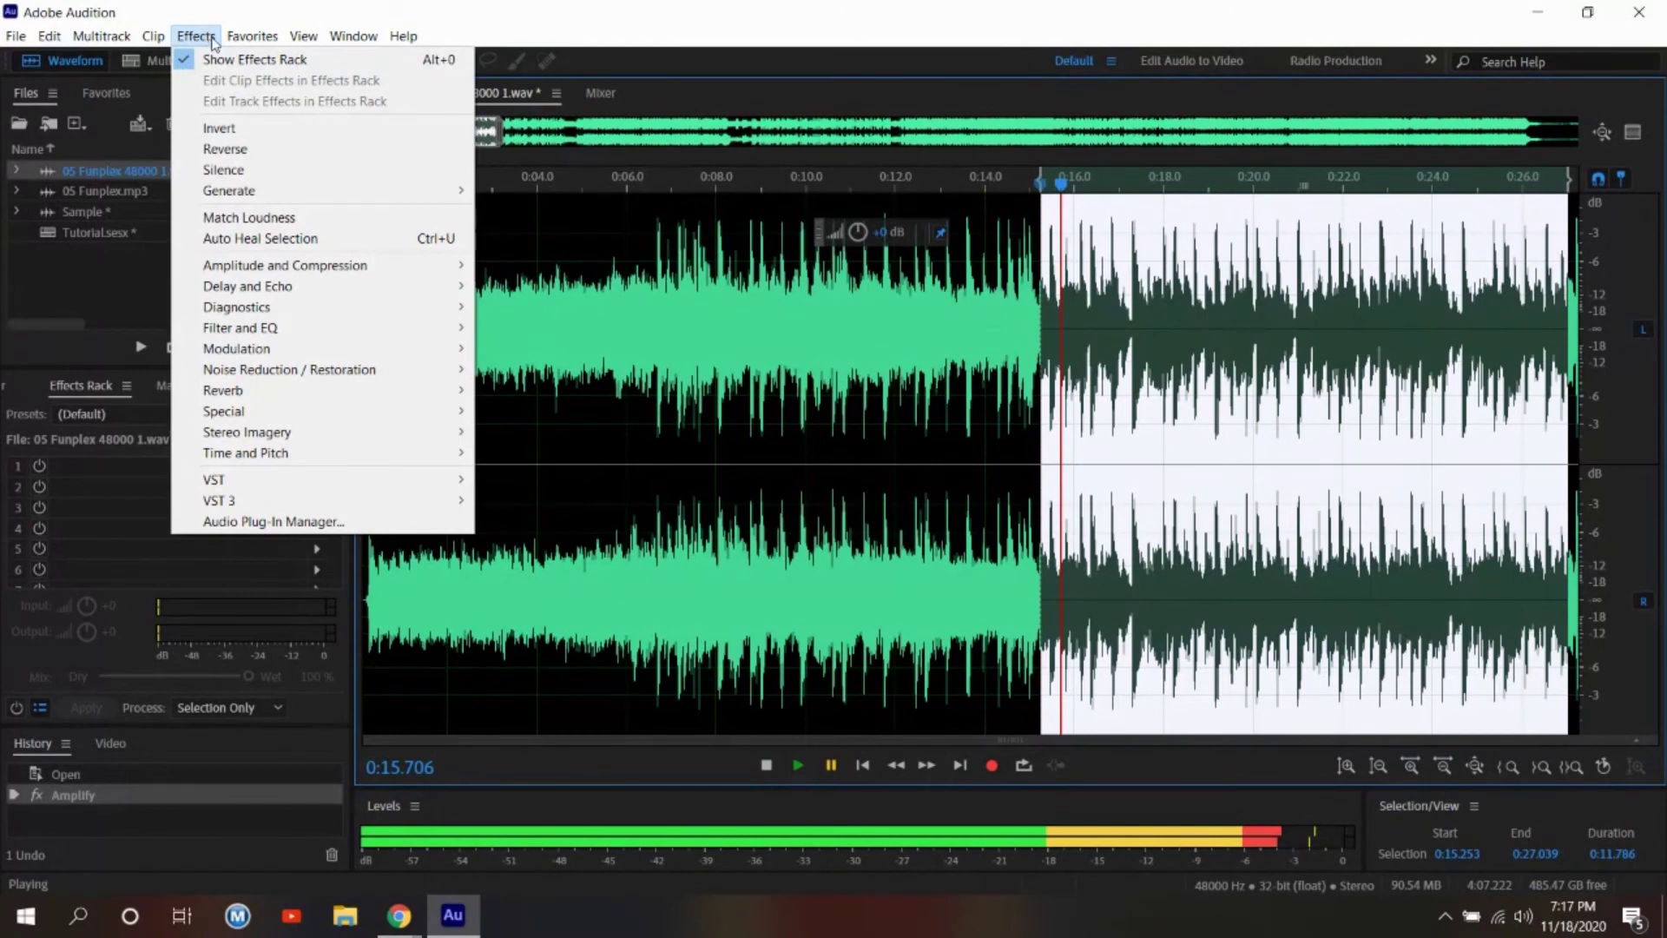
pyautogui.moveTo(222, 266)
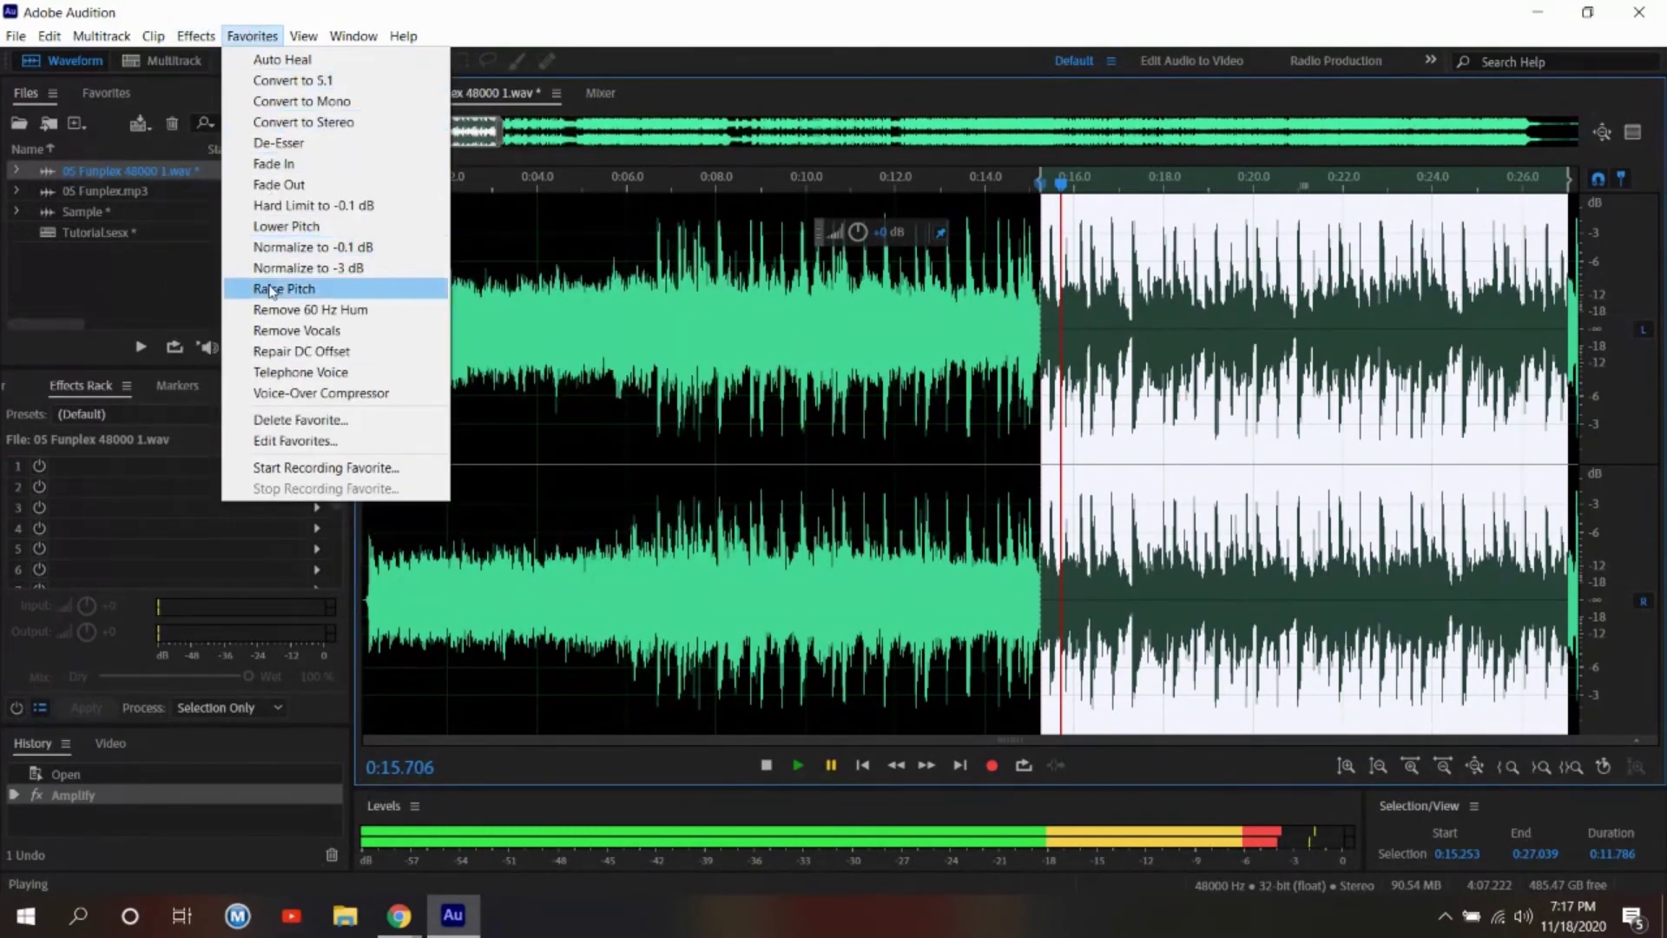
pyautogui.click(337, 330)
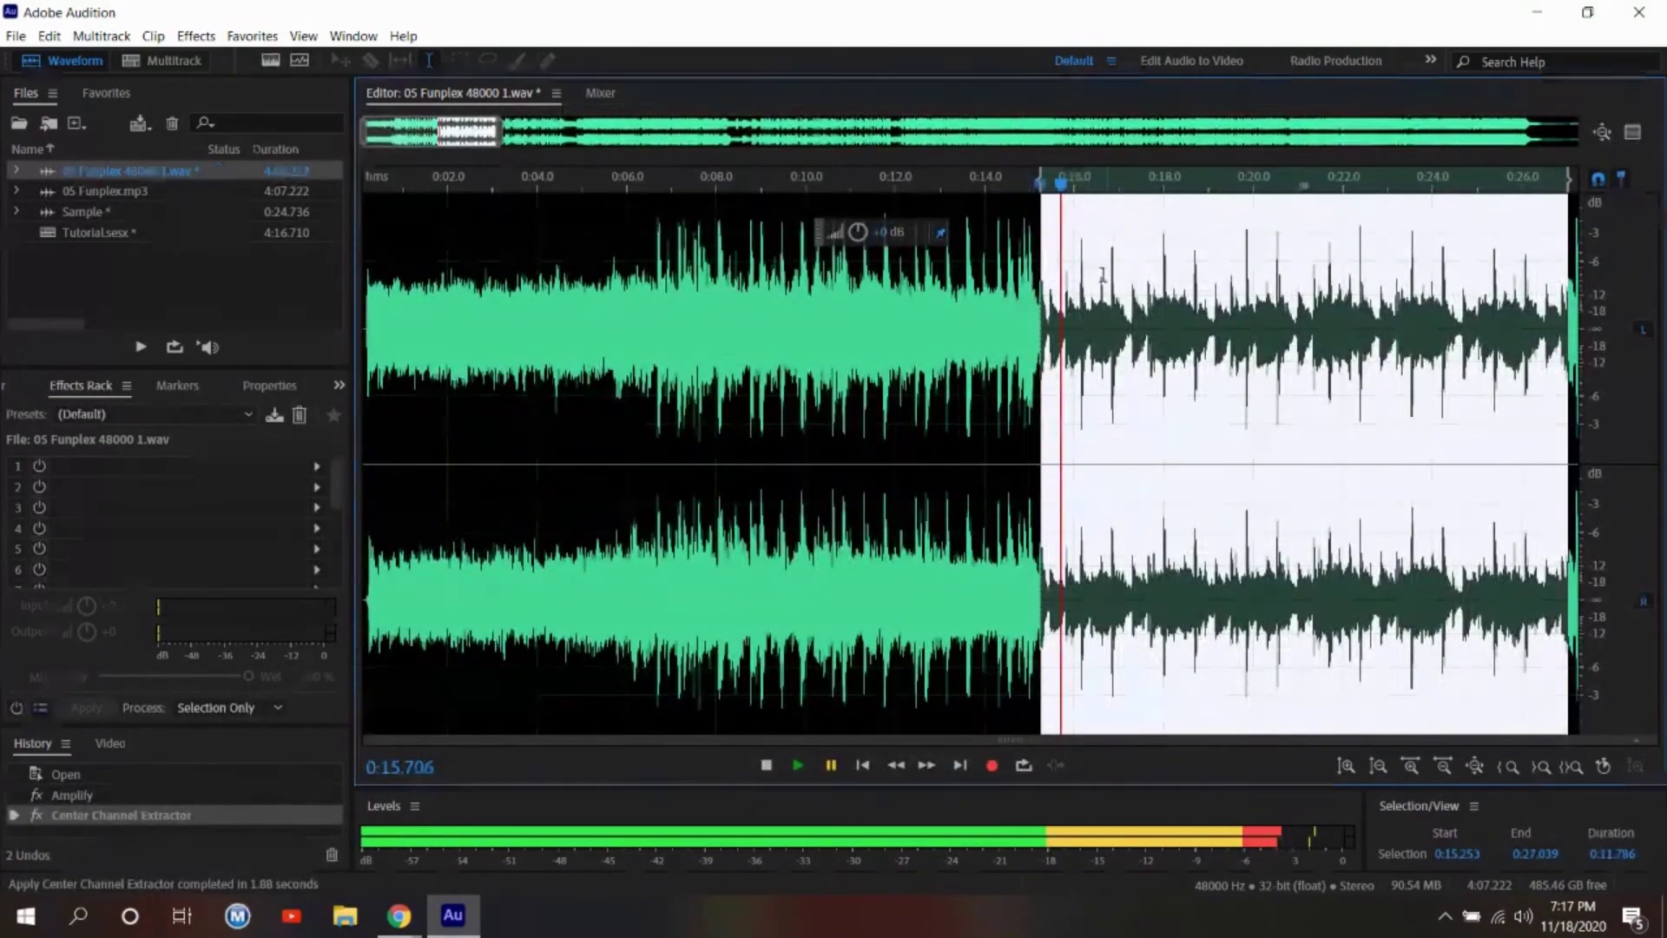
# Play the song from about 0:14.1 into the processed range to hear the vocal removal.
pyautogui.moveTo(1066, 191); pyautogui.dragTo(992, 184)
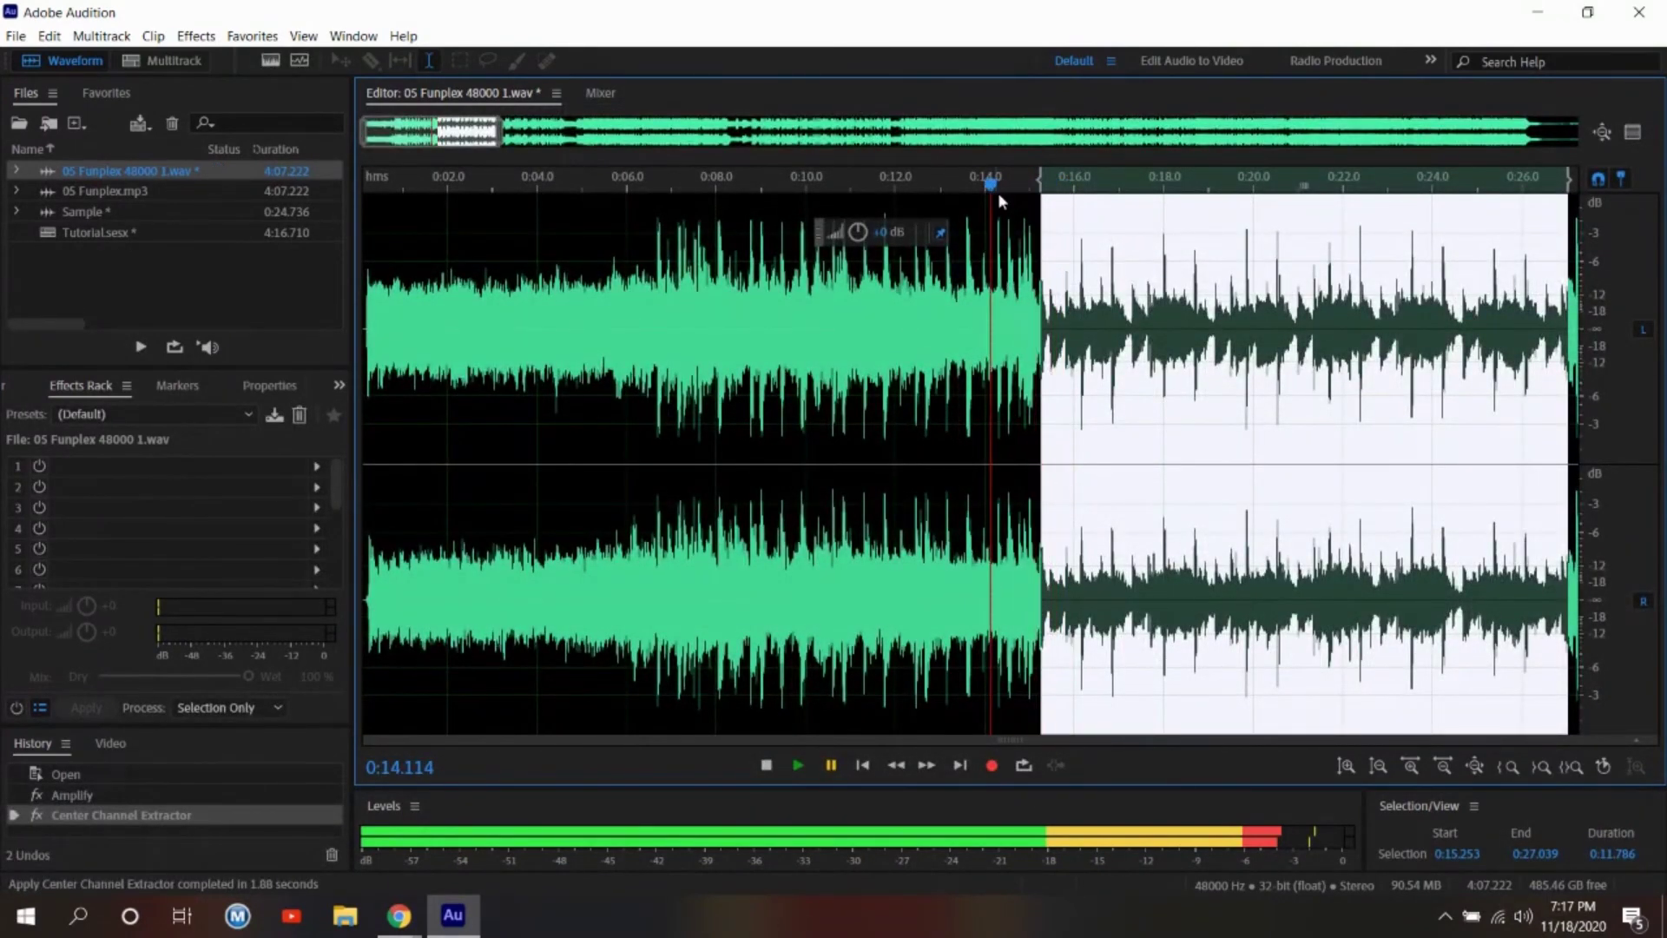
pyautogui.click(796, 766)
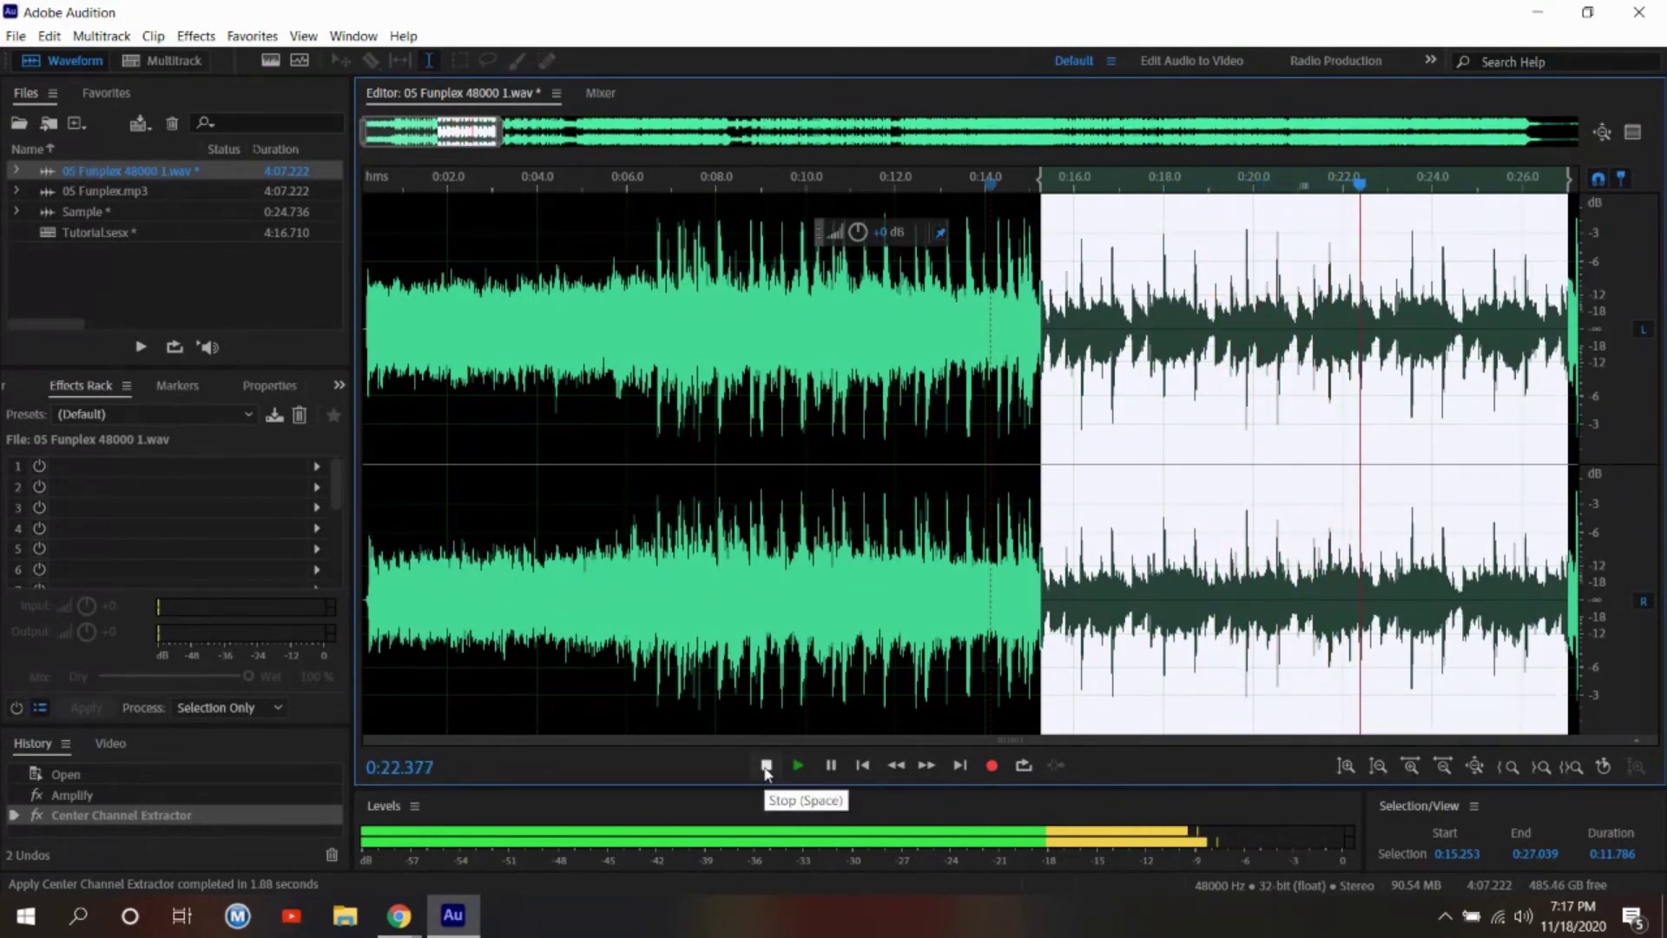
pyautogui.click(765, 768)
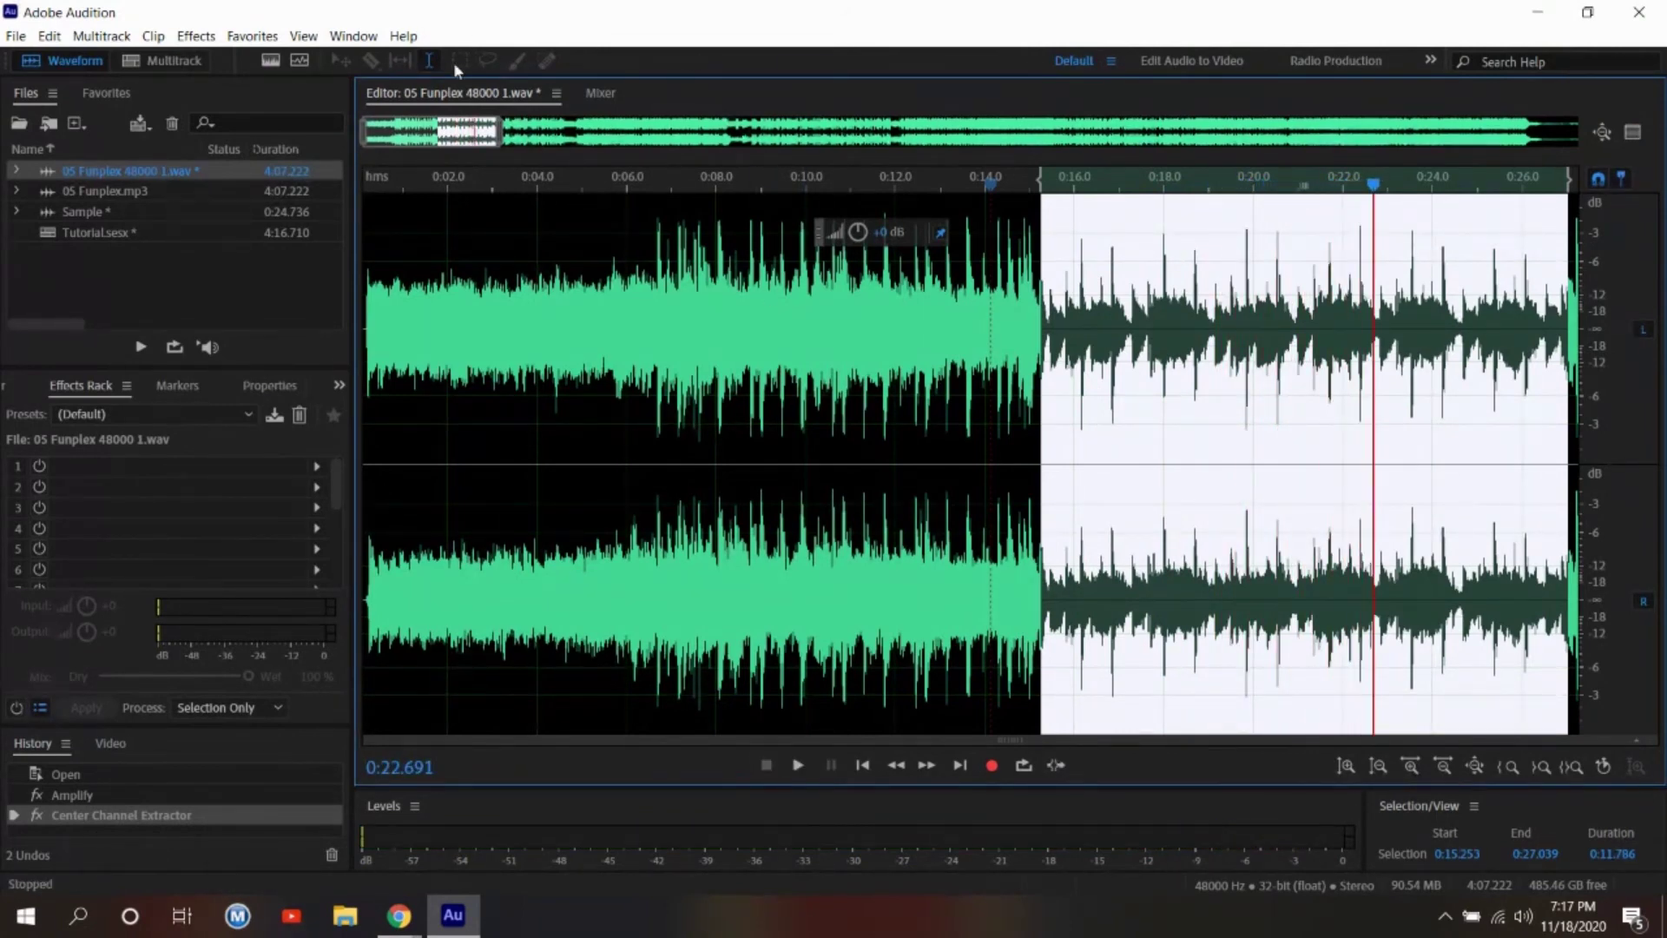
# Return to the multitrack session and play the mix from about 0:13.9 through the end of the voice recording.
pyautogui.click(152, 61)
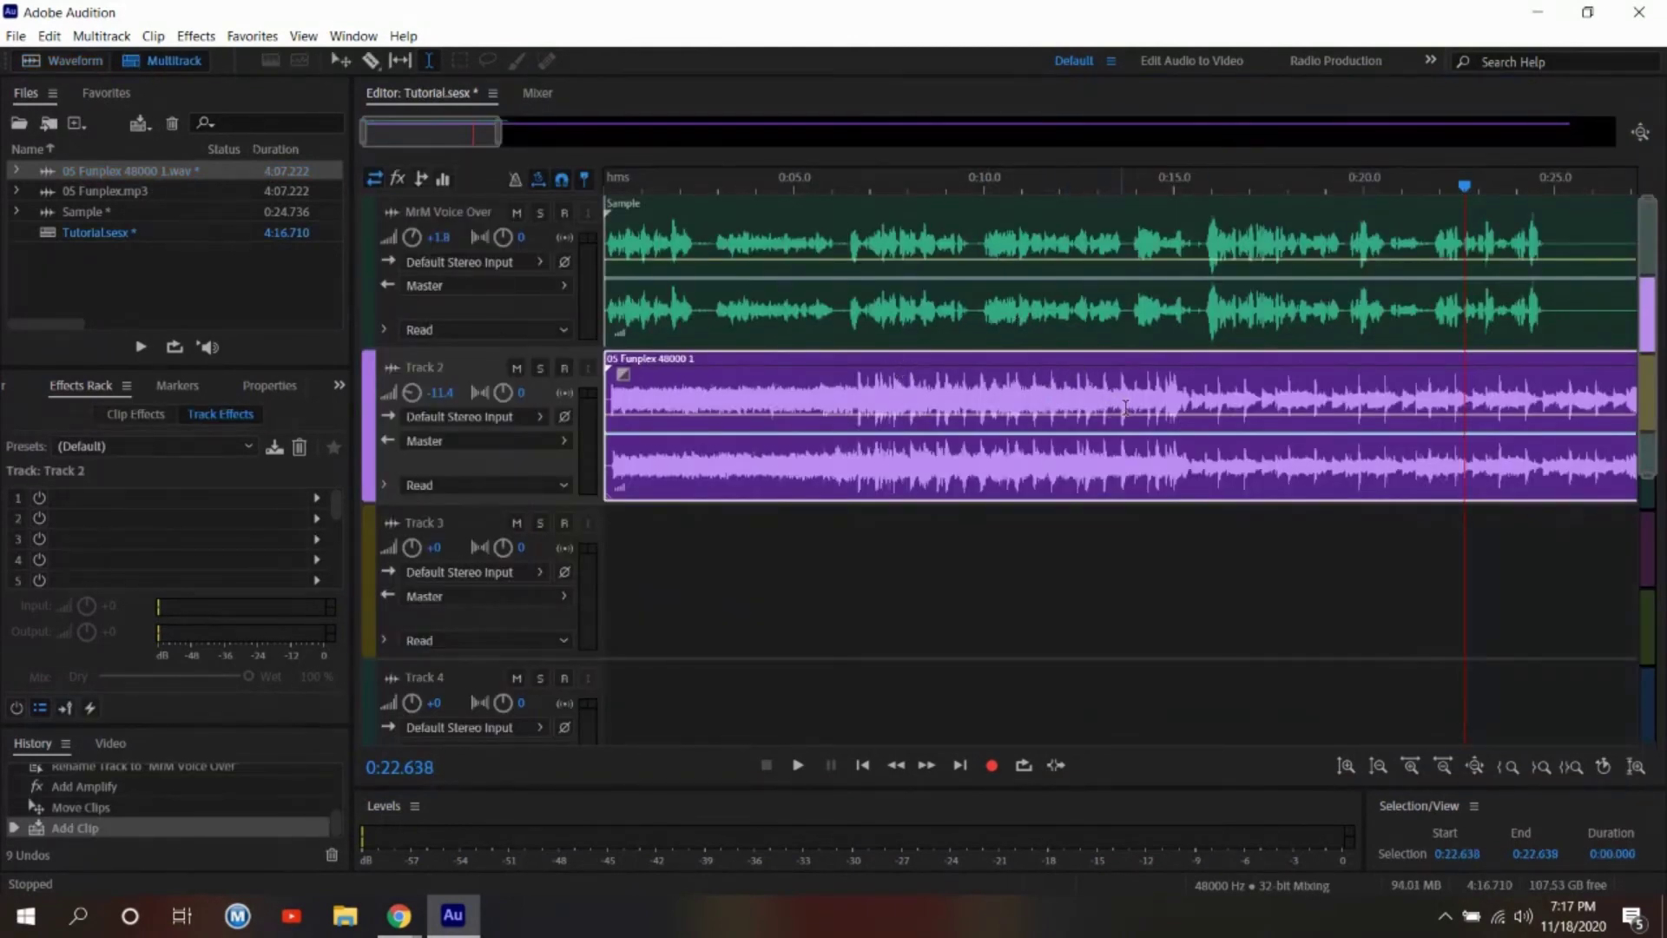
pyautogui.moveTo(1465, 185); pyautogui.dragTo(1132, 209)
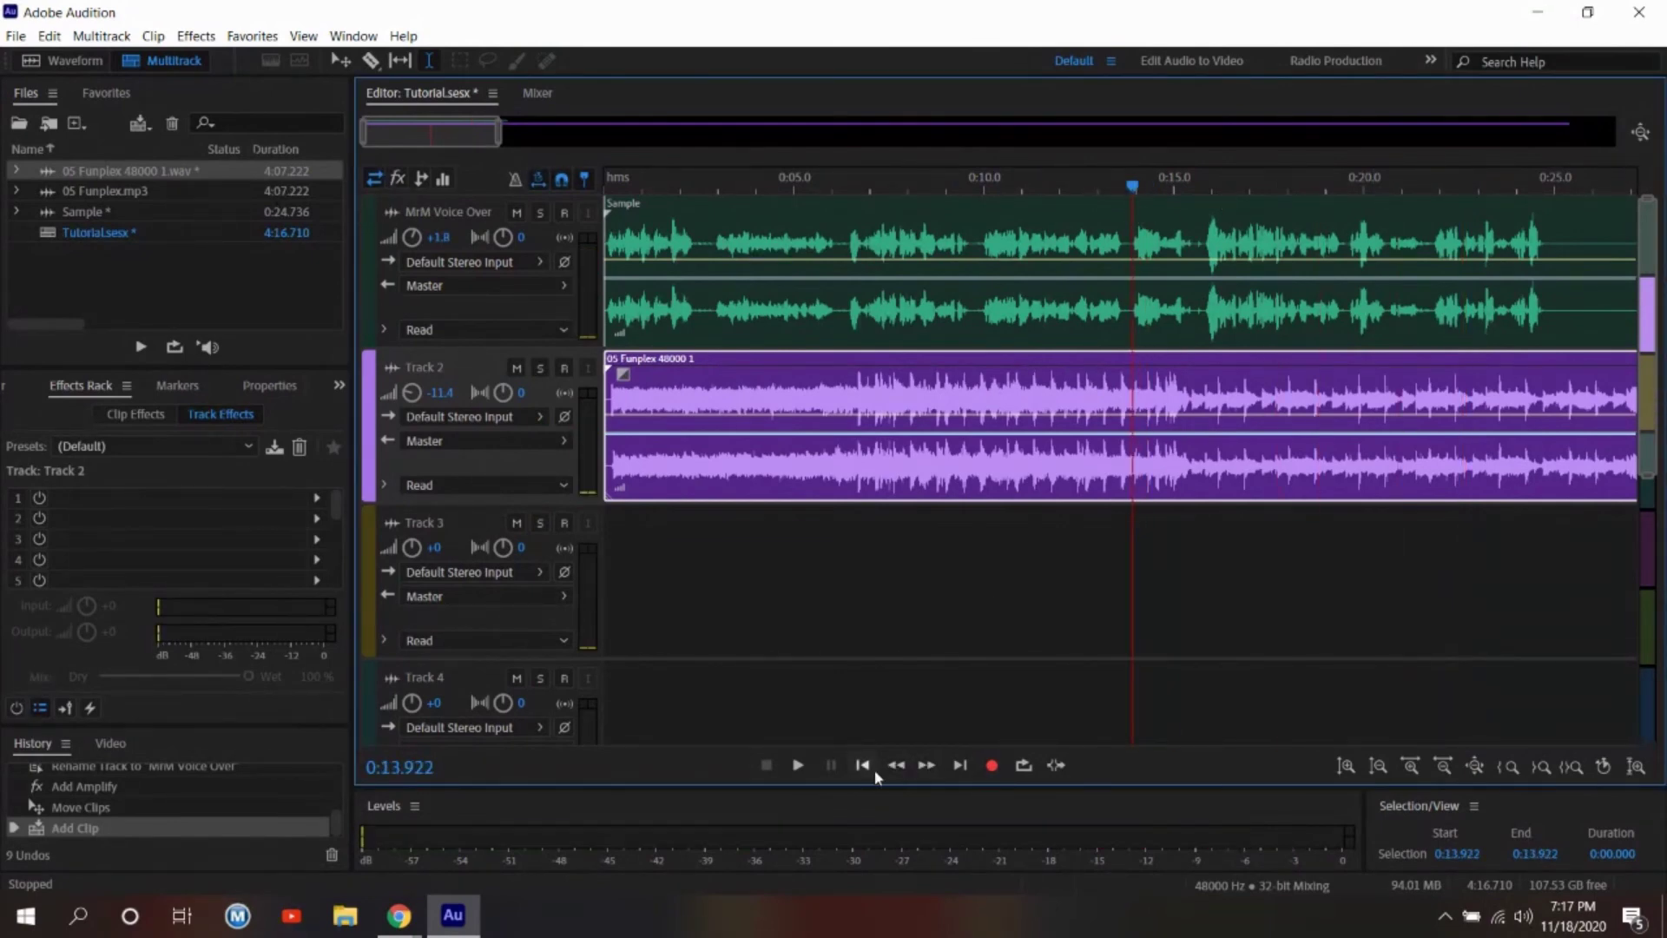
pyautogui.click(798, 764)
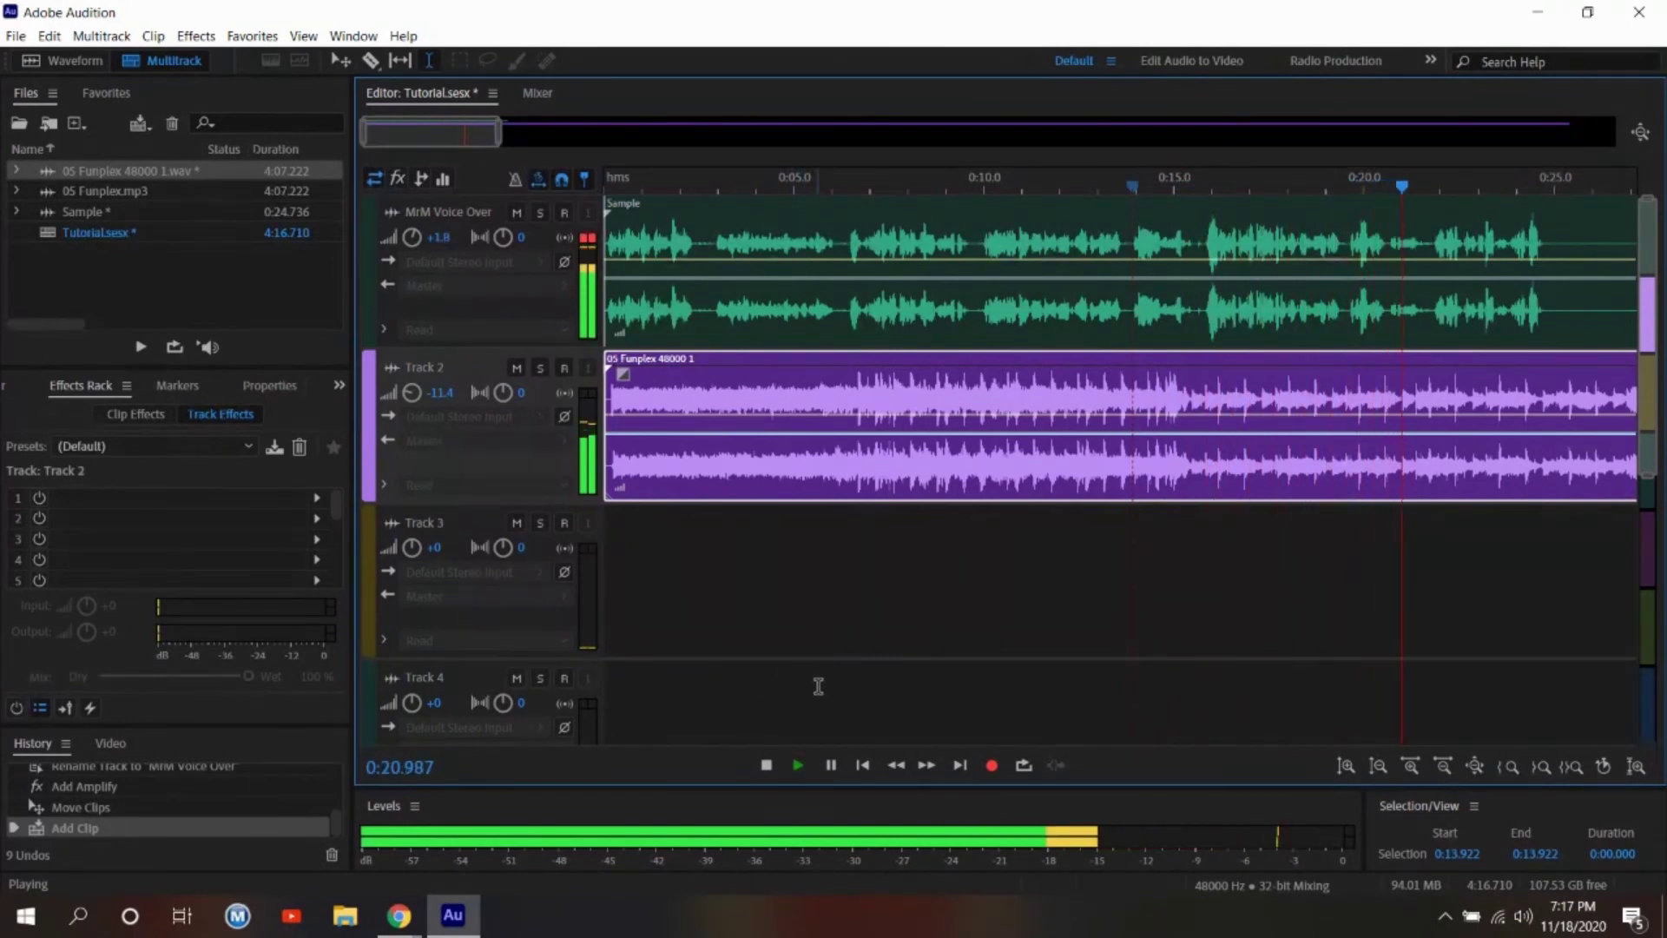
pyautogui.click(765, 768)
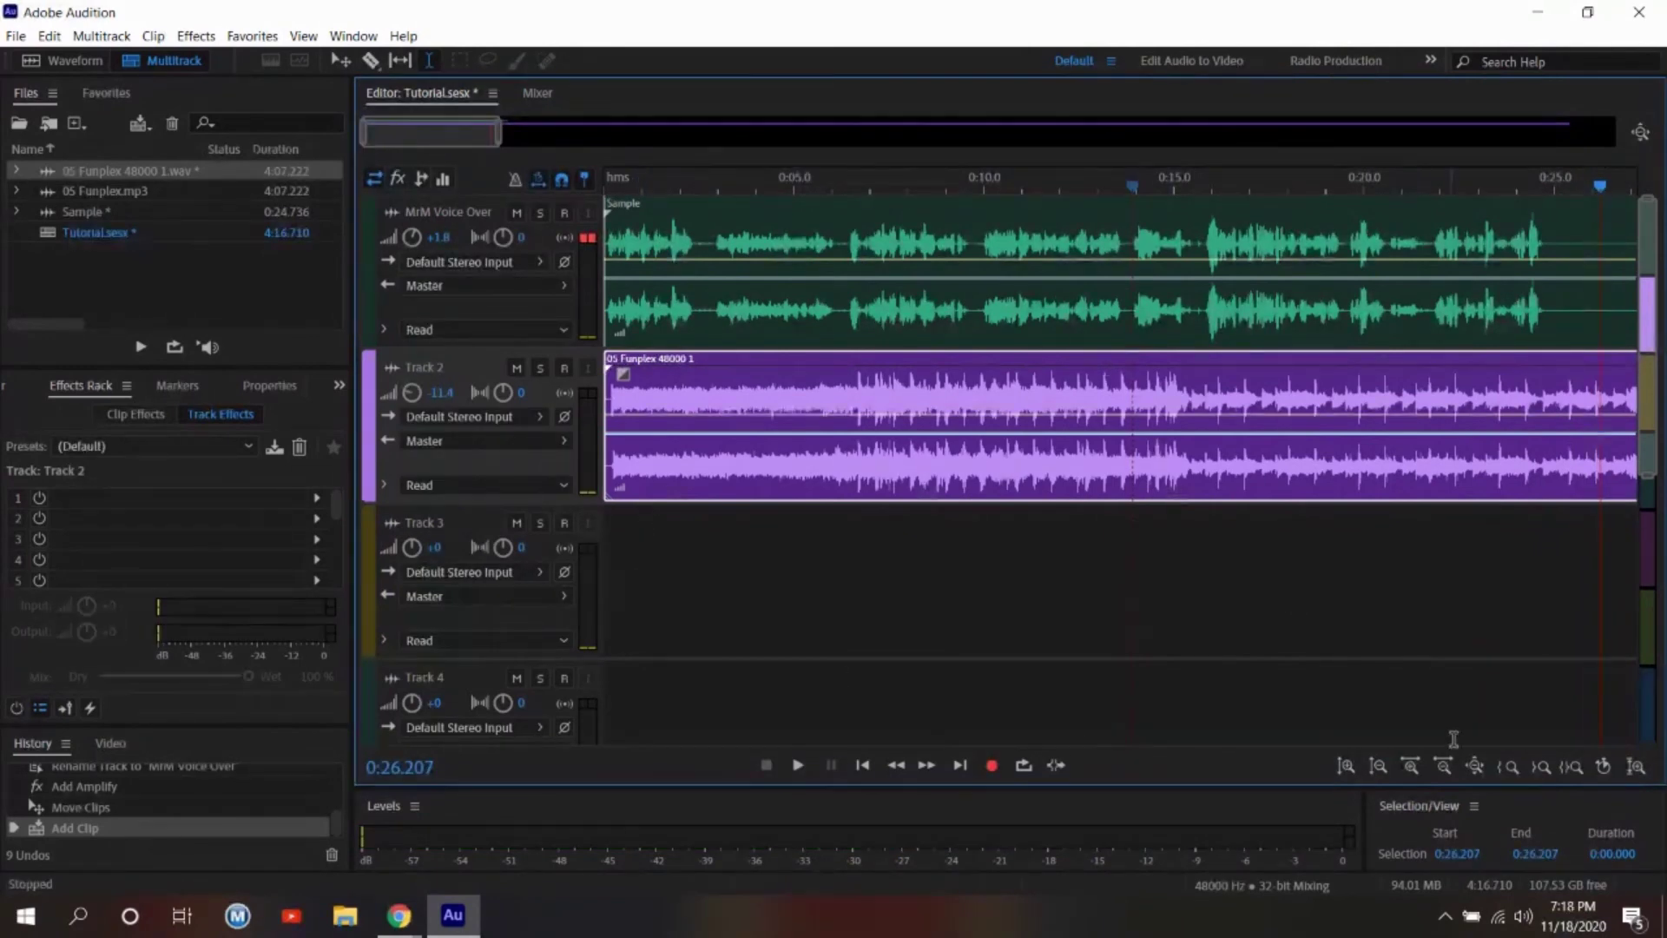
# Trim the ends of the Track 2 song clip and the voice-over clip to where the speech ends, about 0:24.7.
pyautogui.click(1473, 766)
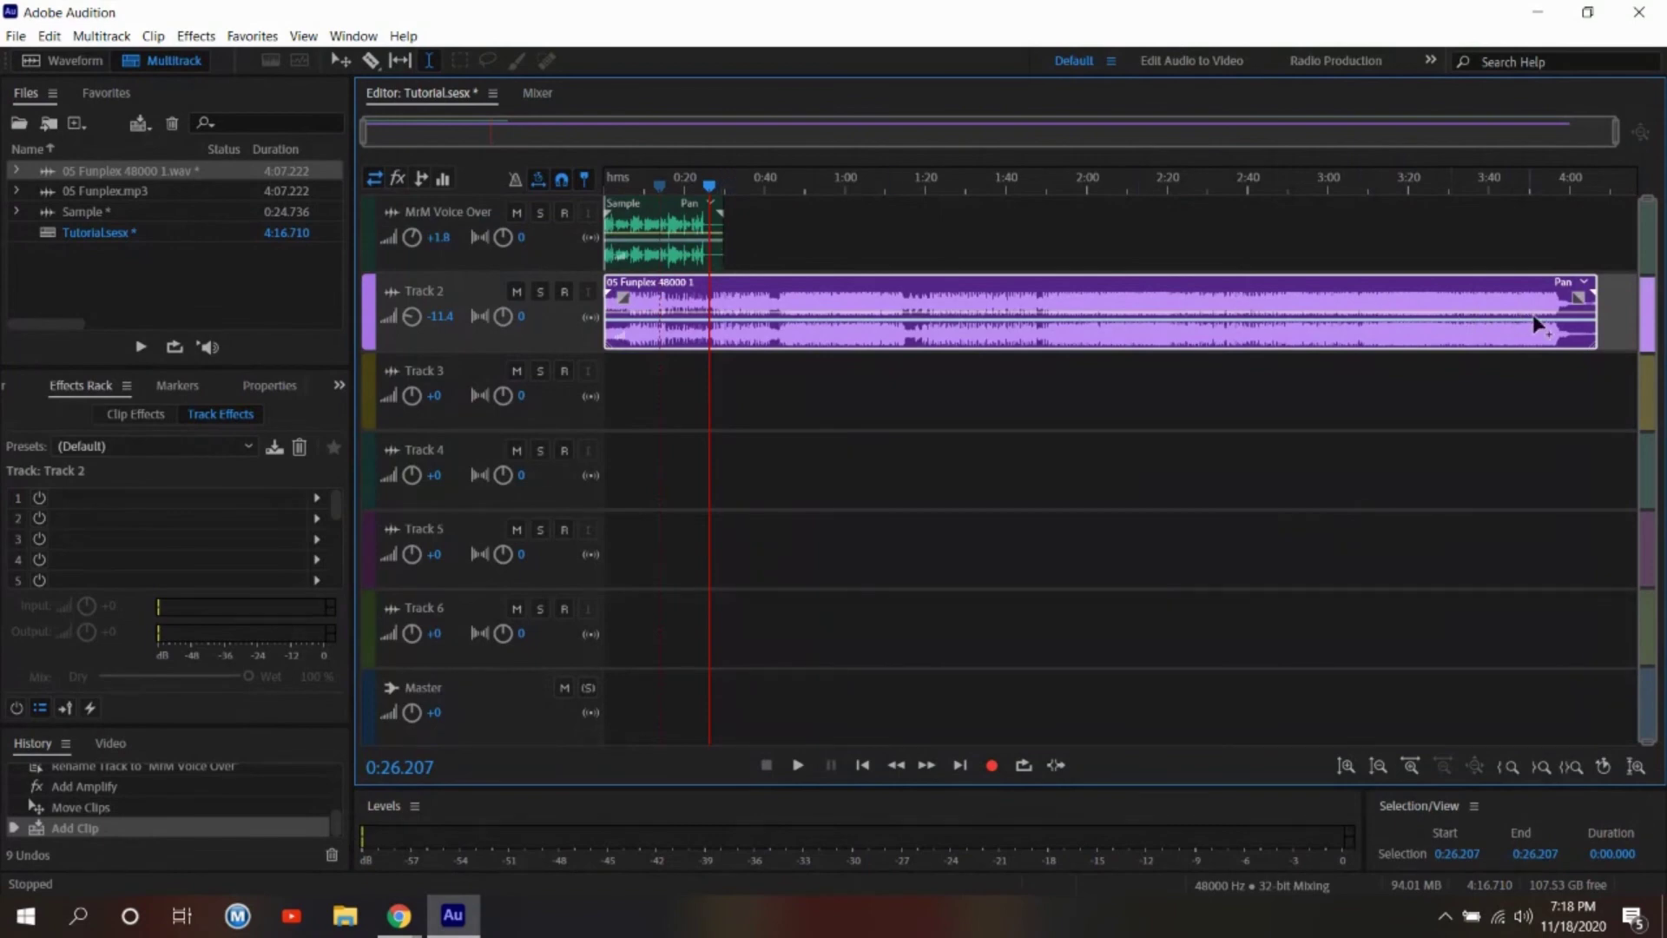
pyautogui.moveTo(1599, 316); pyautogui.dragTo(721, 296)
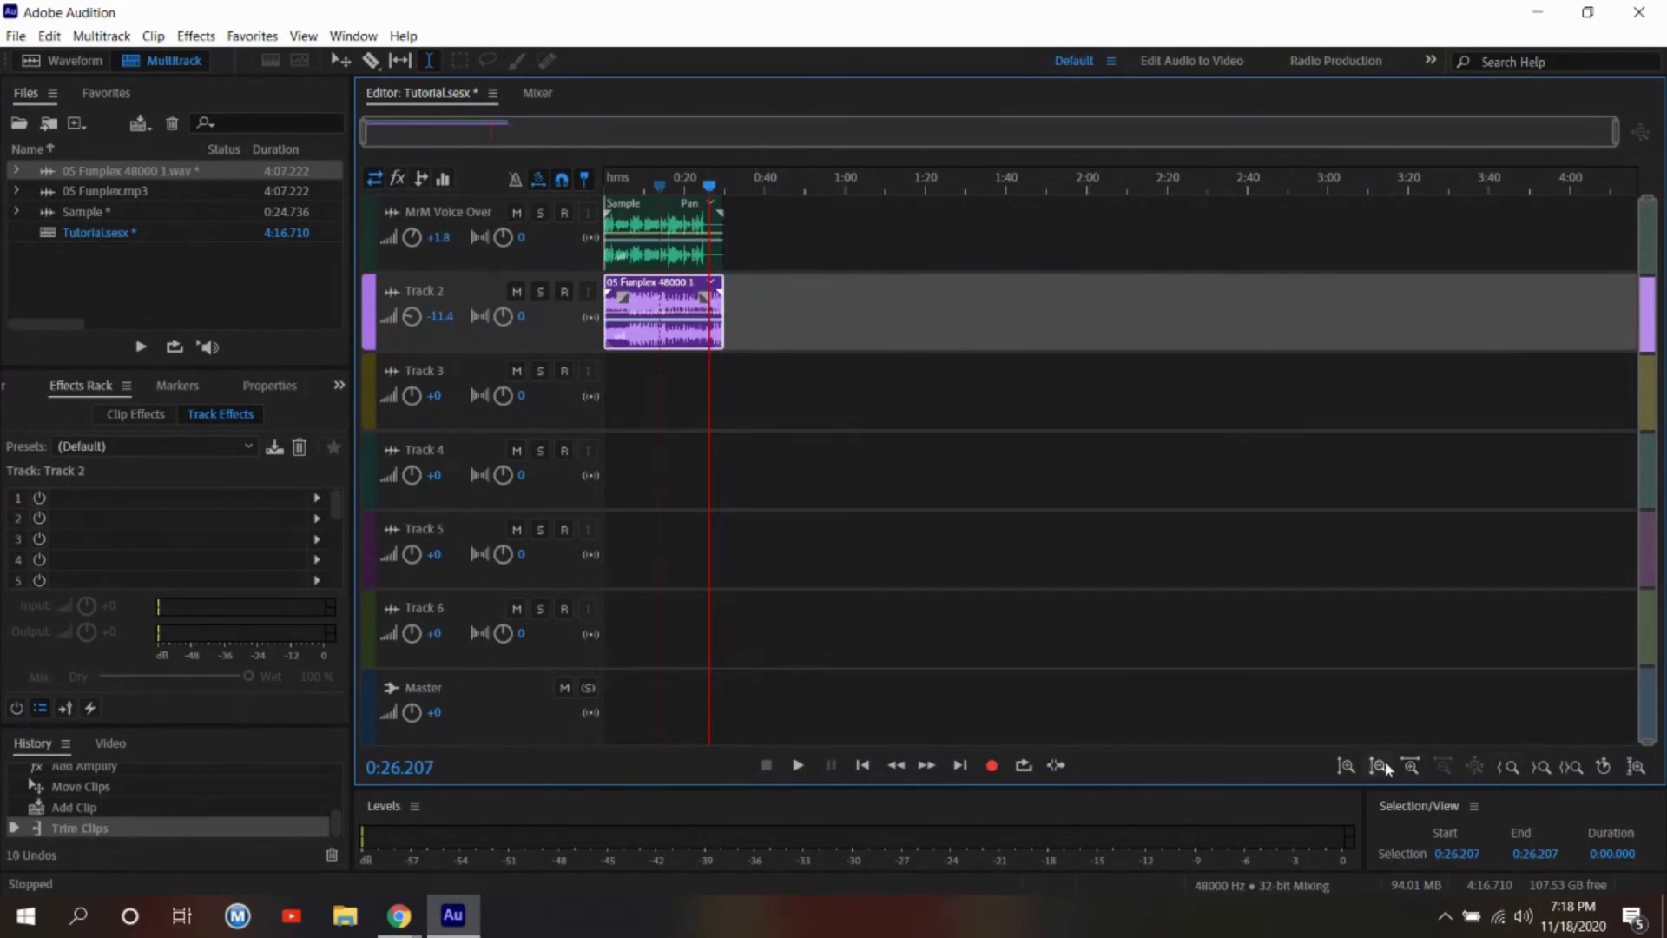
pyautogui.click(1411, 765)
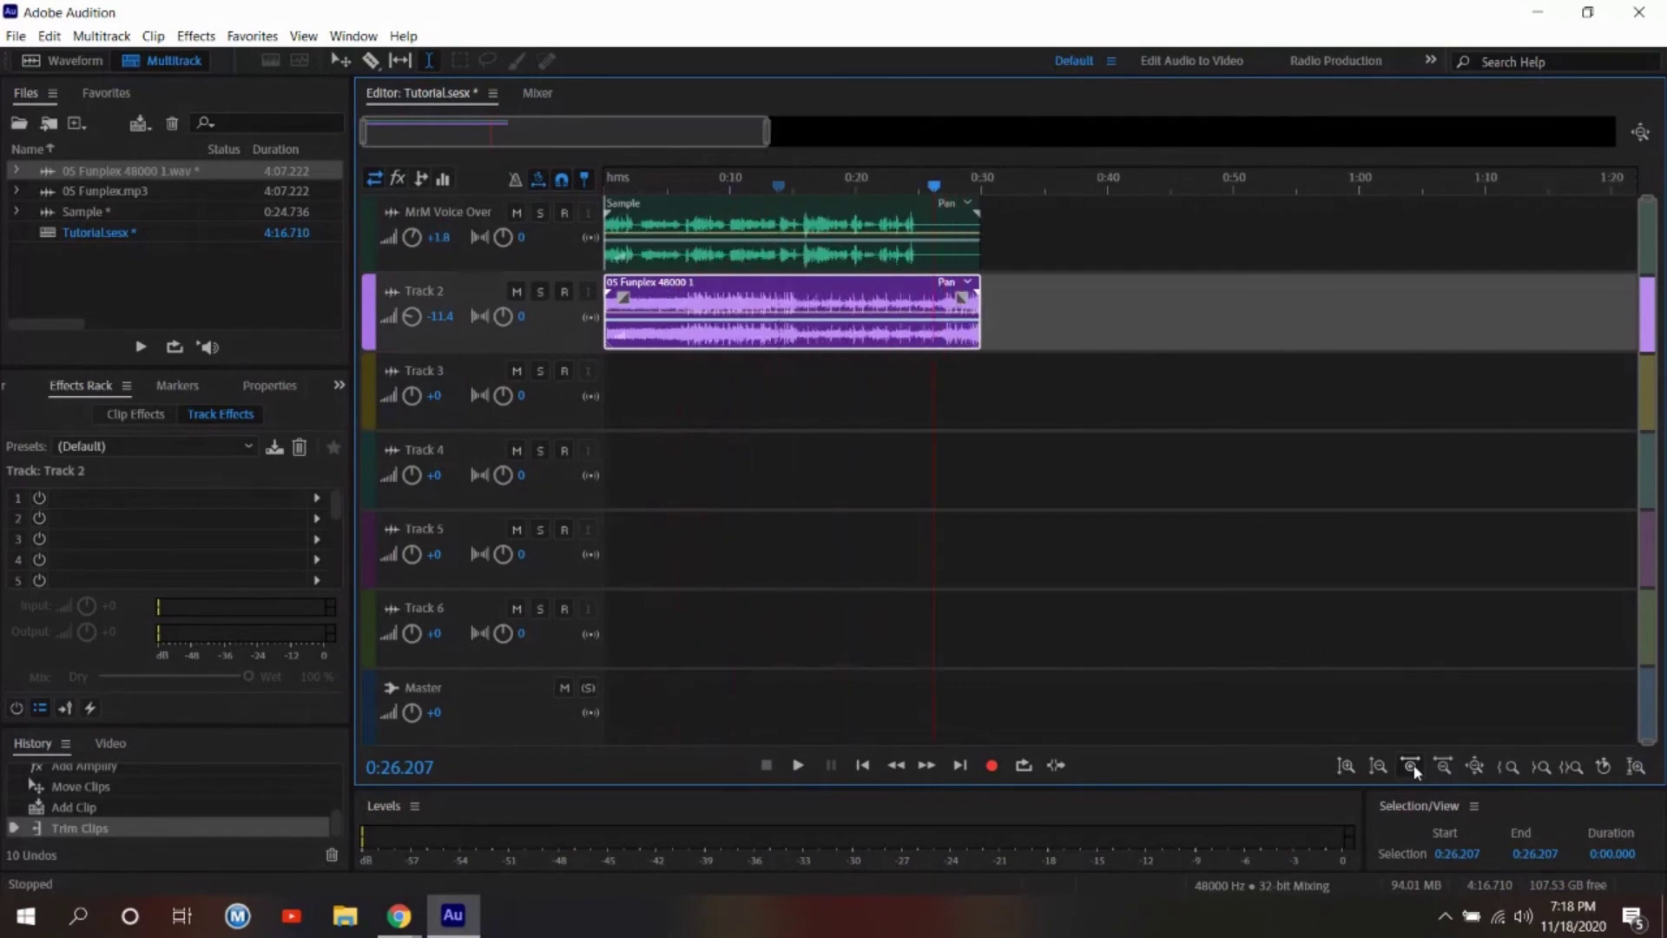
pyautogui.click(1410, 765)
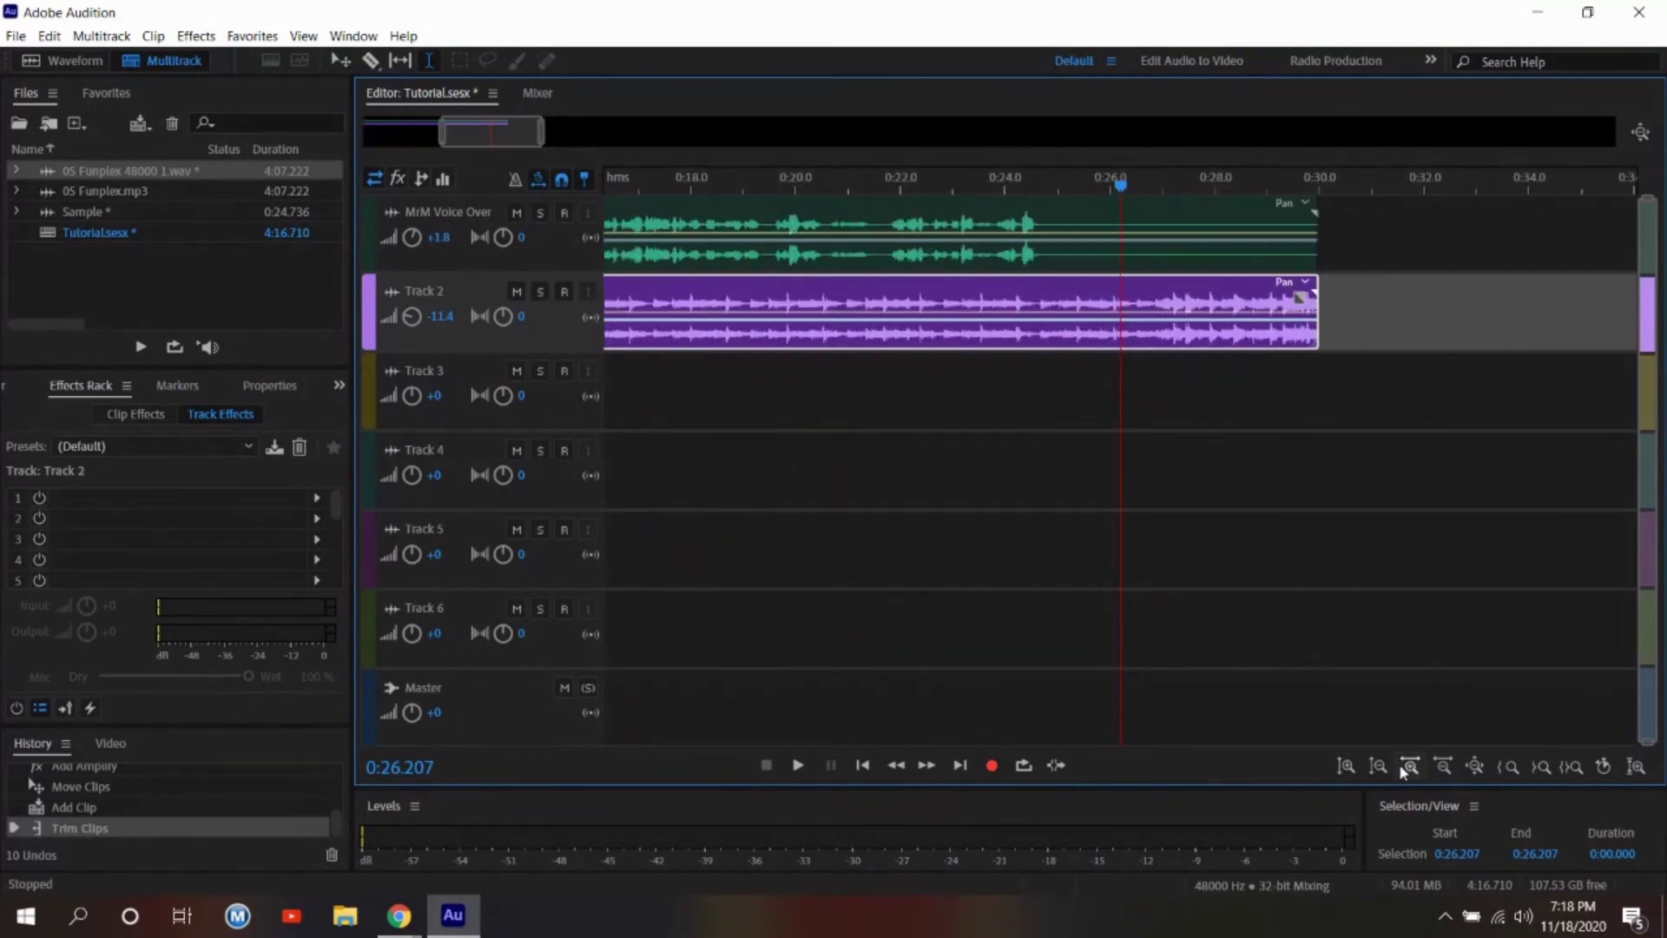
pyautogui.click(1380, 767)
pyautogui.click(1346, 767)
pyautogui.click(1349, 767)
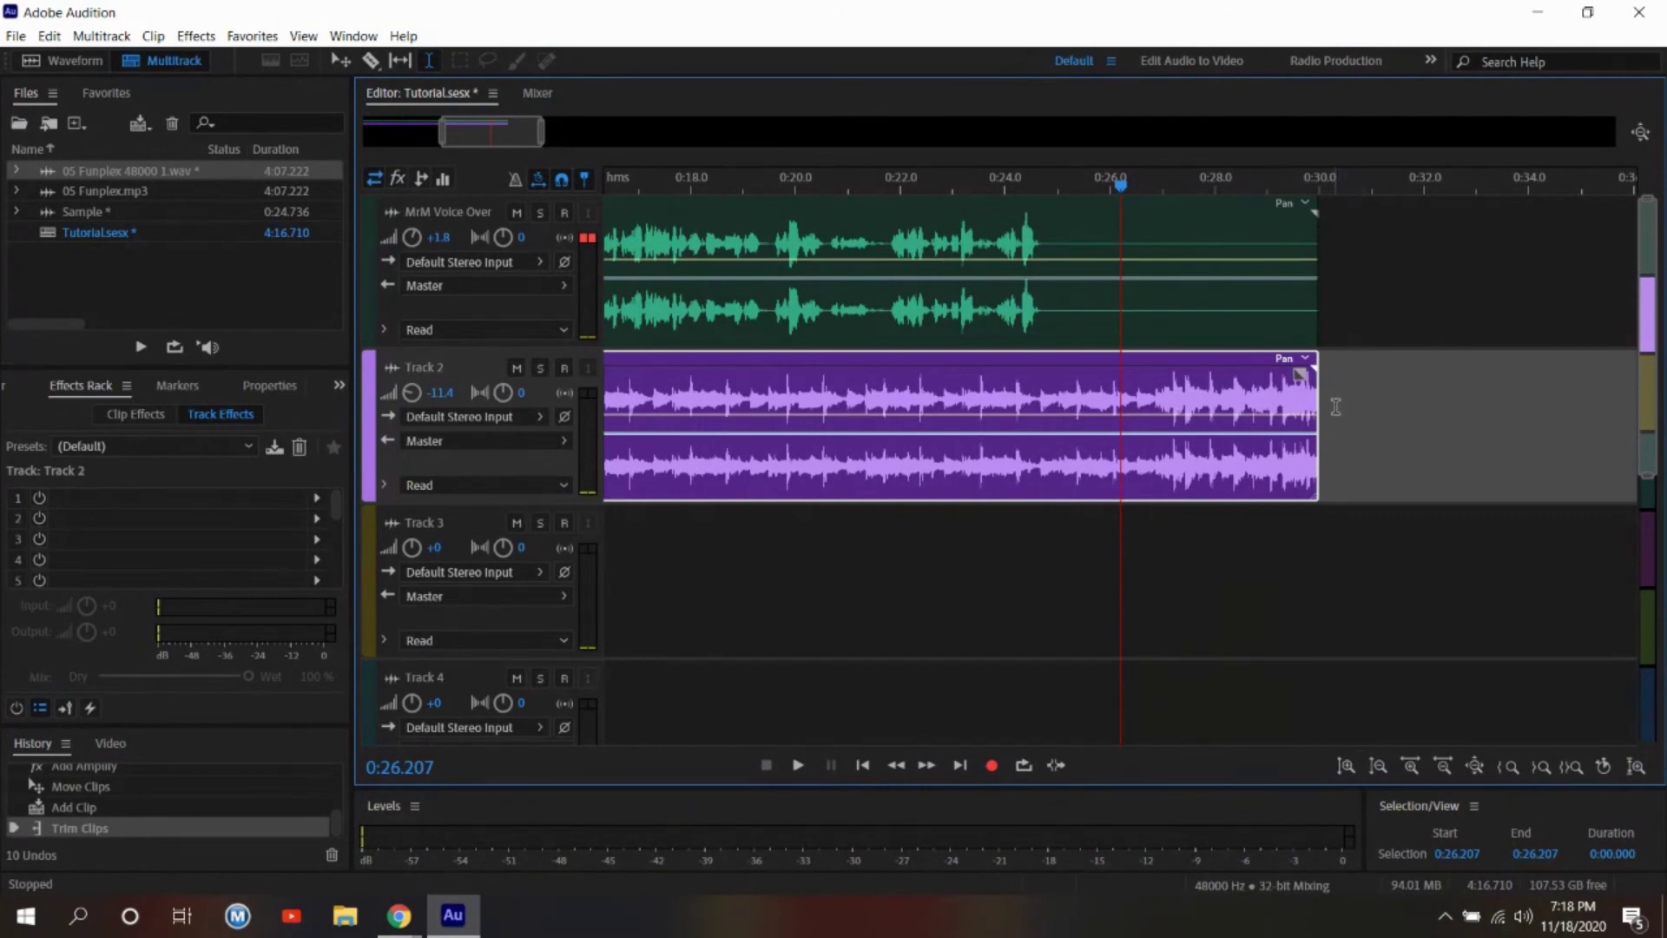
pyautogui.moveTo(1316, 406); pyautogui.dragTo(1041, 401)
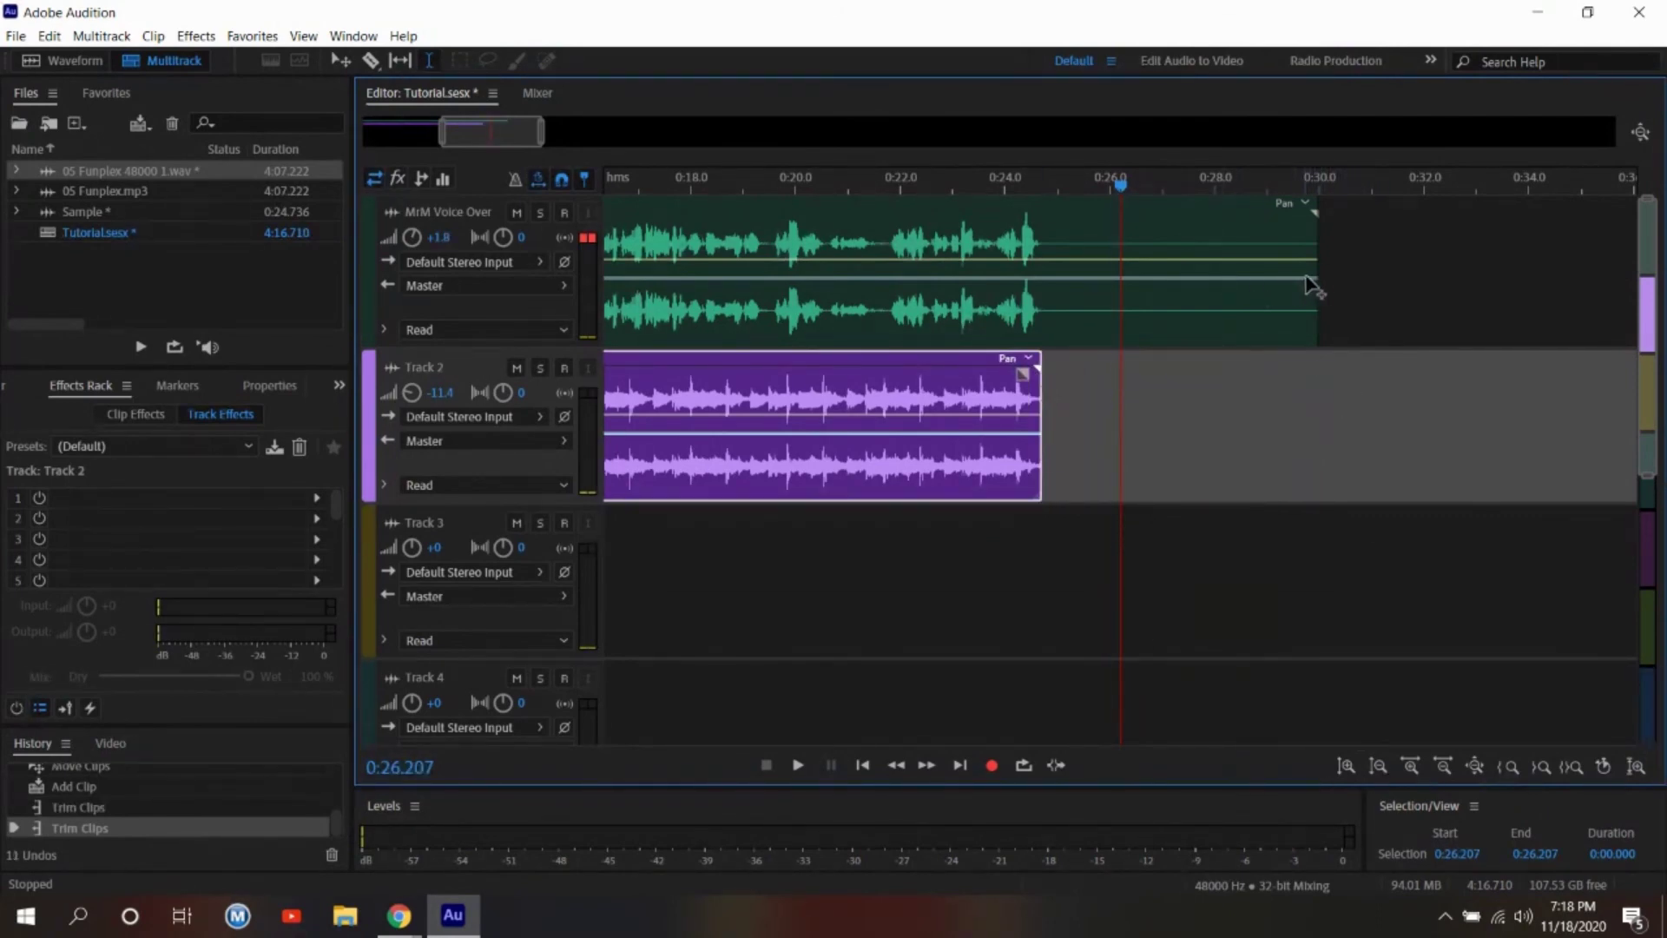
pyautogui.moveTo(1316, 275); pyautogui.dragTo(1042, 268)
# Play the session from about 0:21.6 to check how the trimmed clips end.
pyautogui.moveTo(1121, 190); pyautogui.dragTo(879, 188)
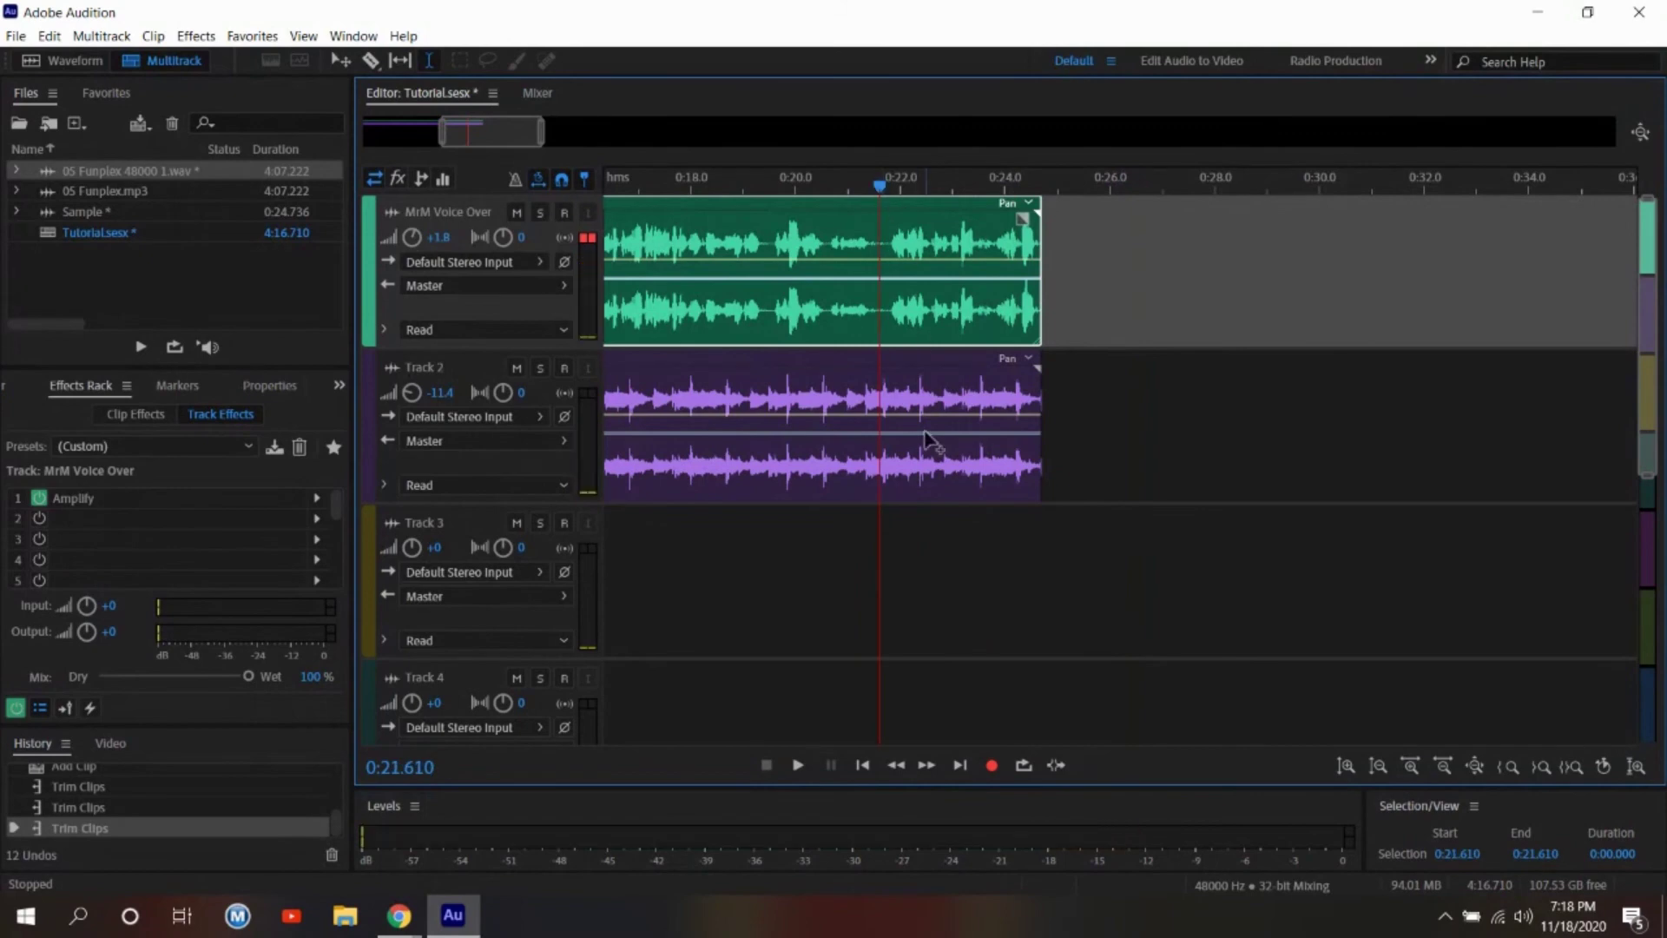
pyautogui.click(797, 765)
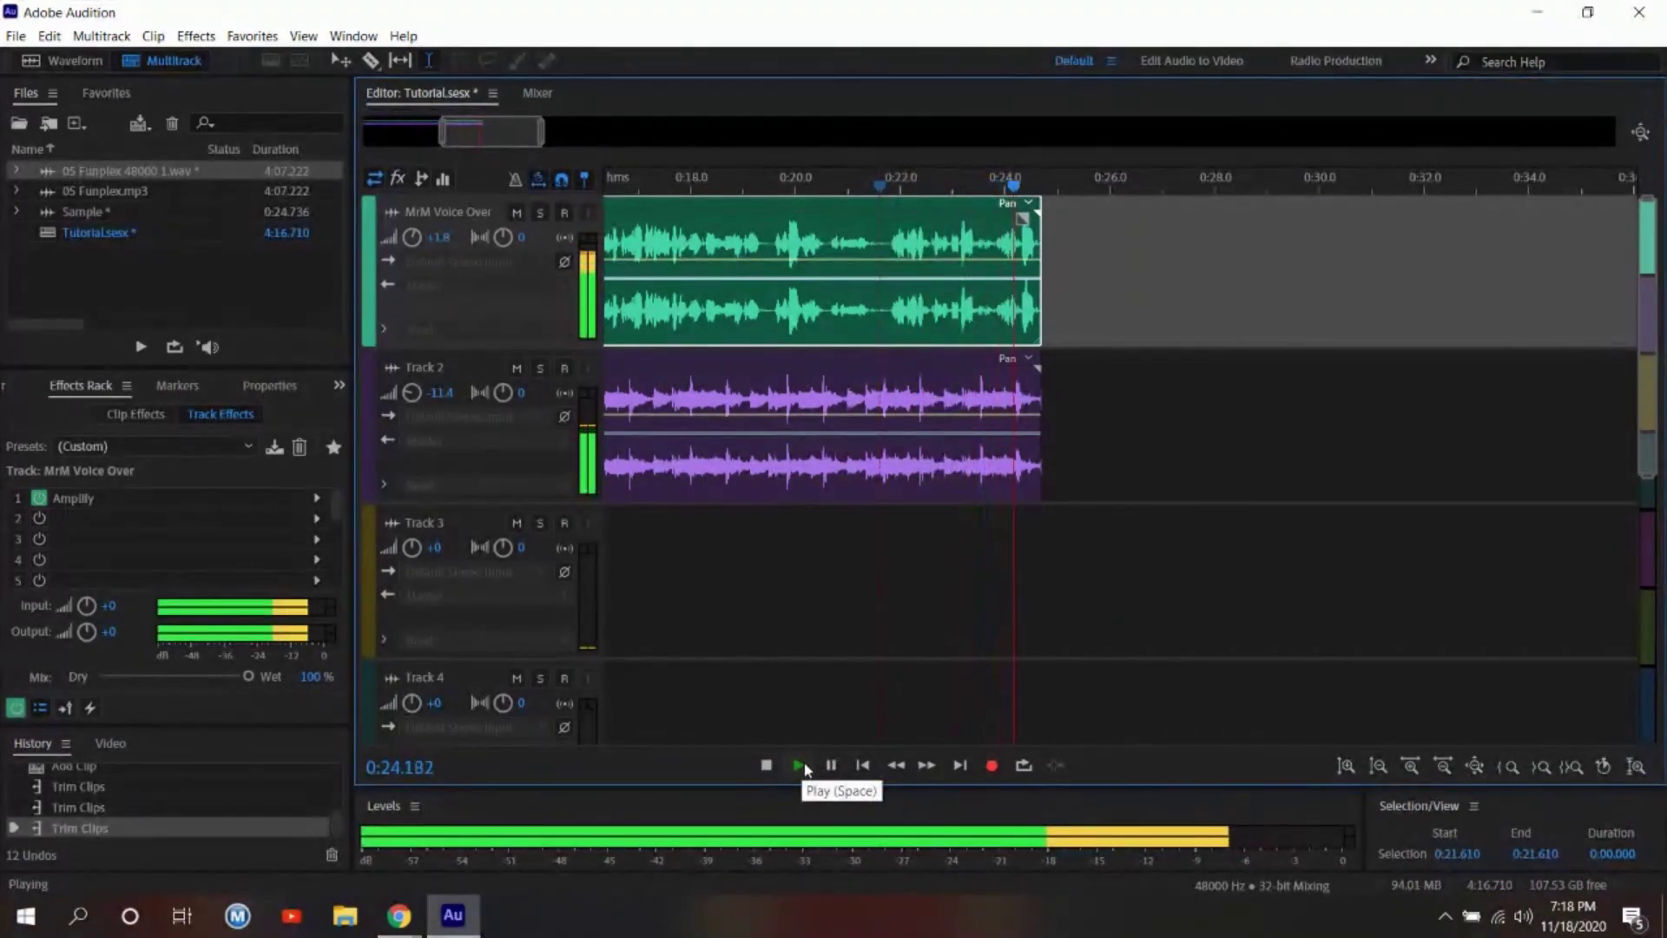
pyautogui.click(766, 765)
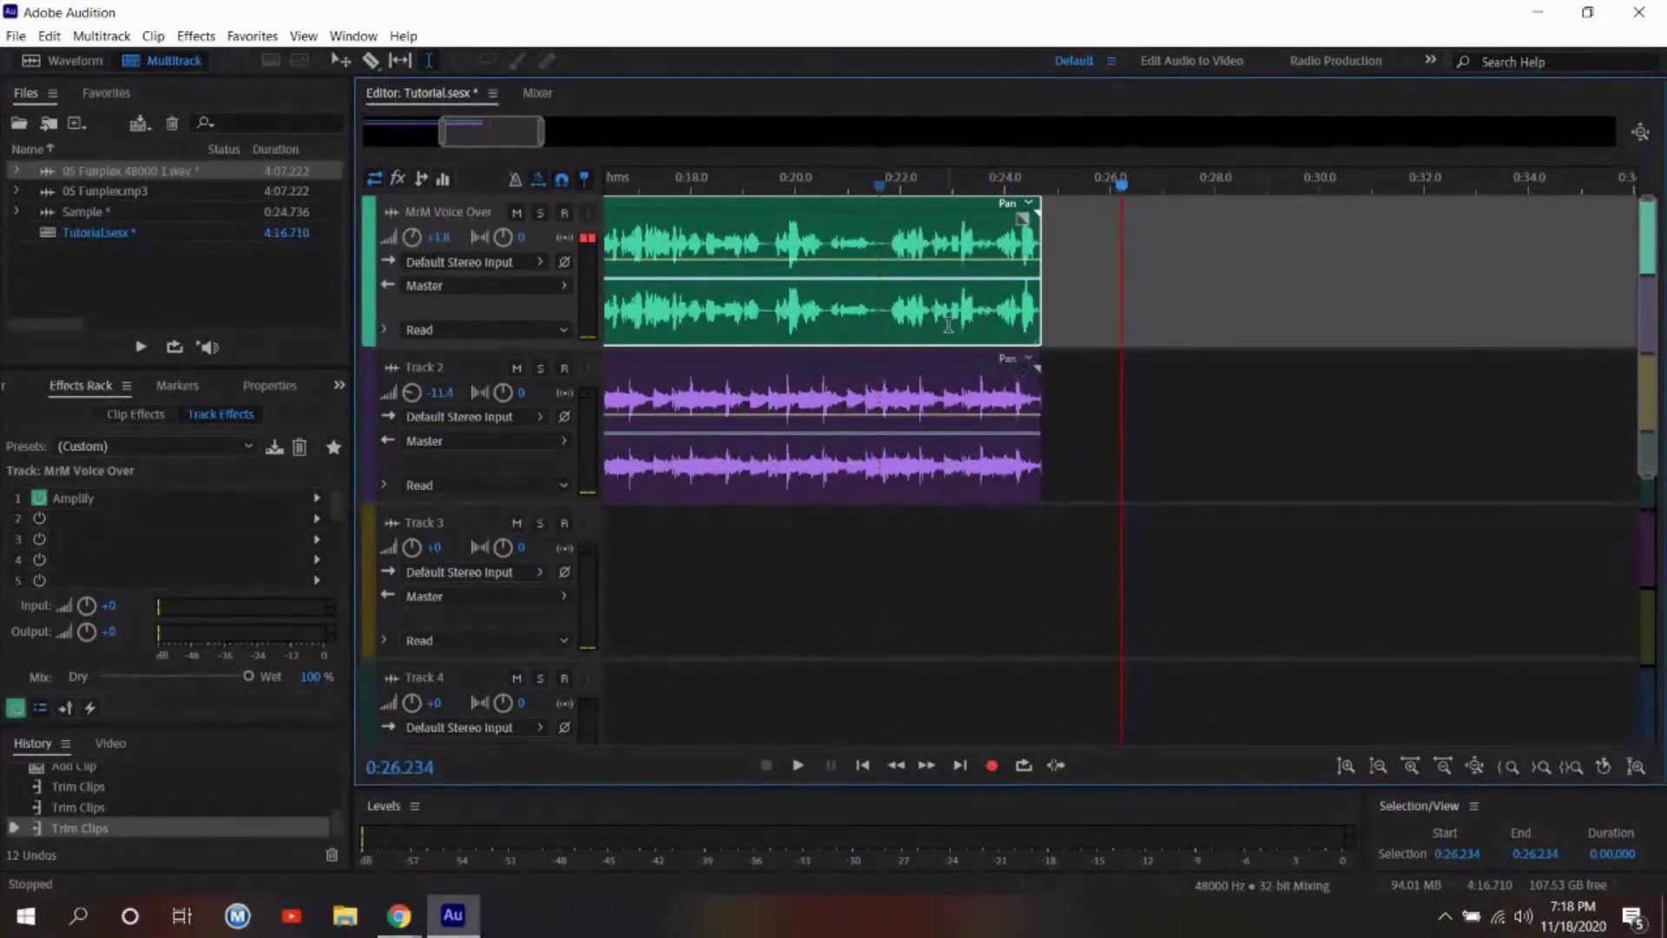
# Save the session without copying media to its folder, saving all changed files and the voice recording as Sample.wav in Wave PCM format.
pyautogui.click(14, 37)
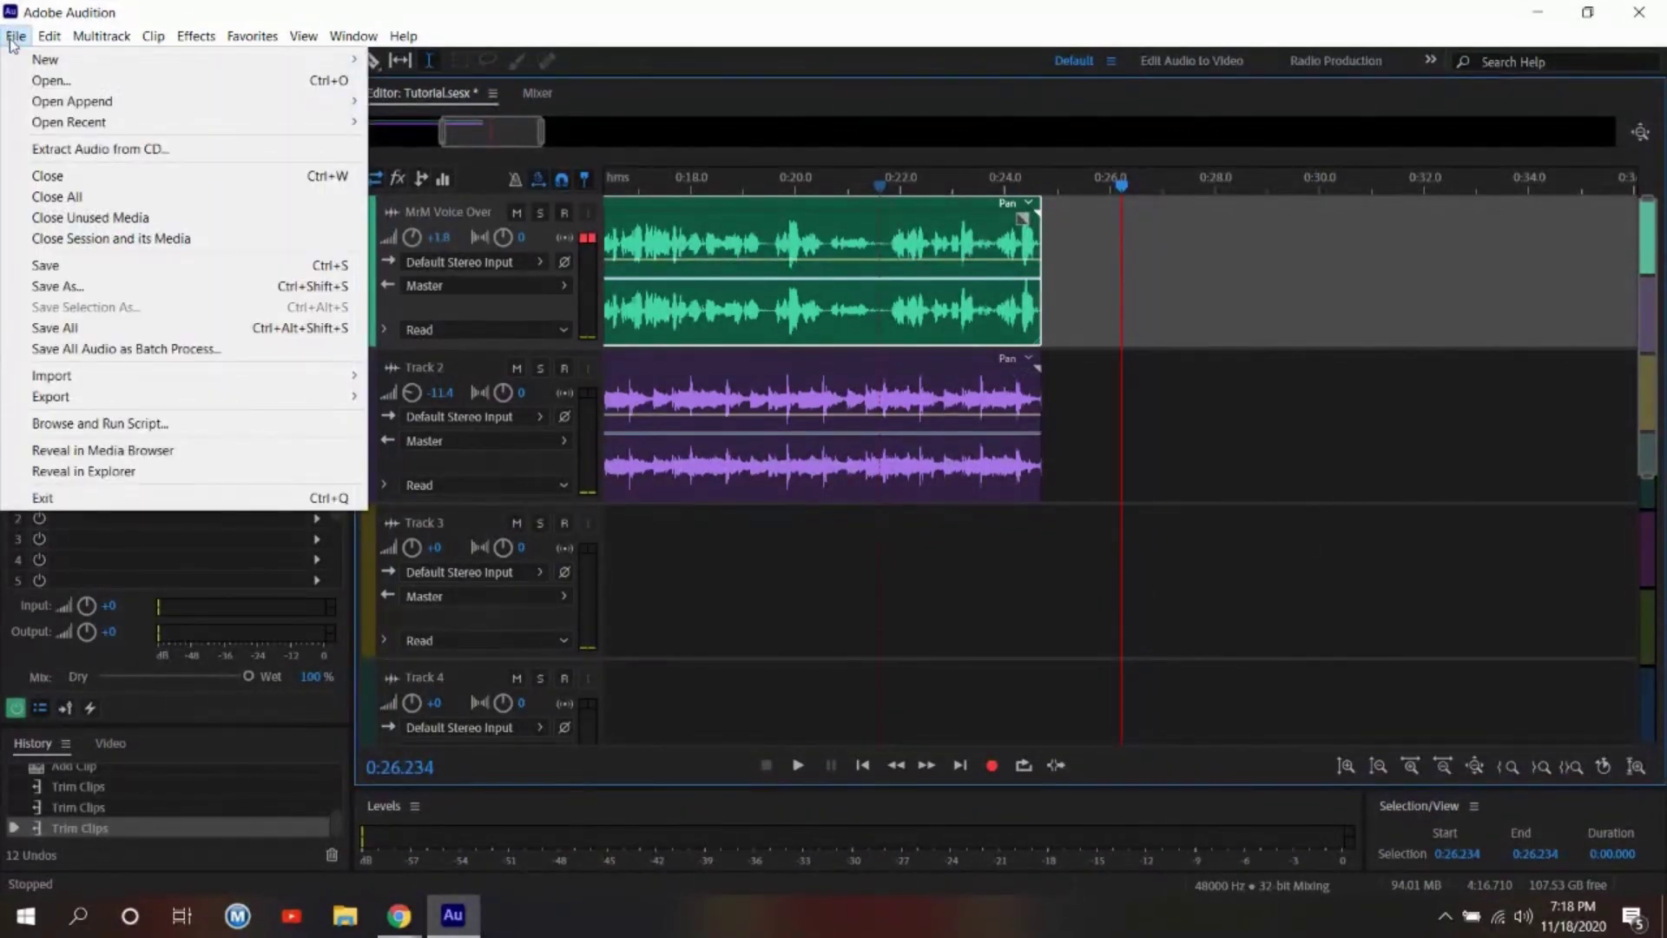
pyautogui.click(45, 265)
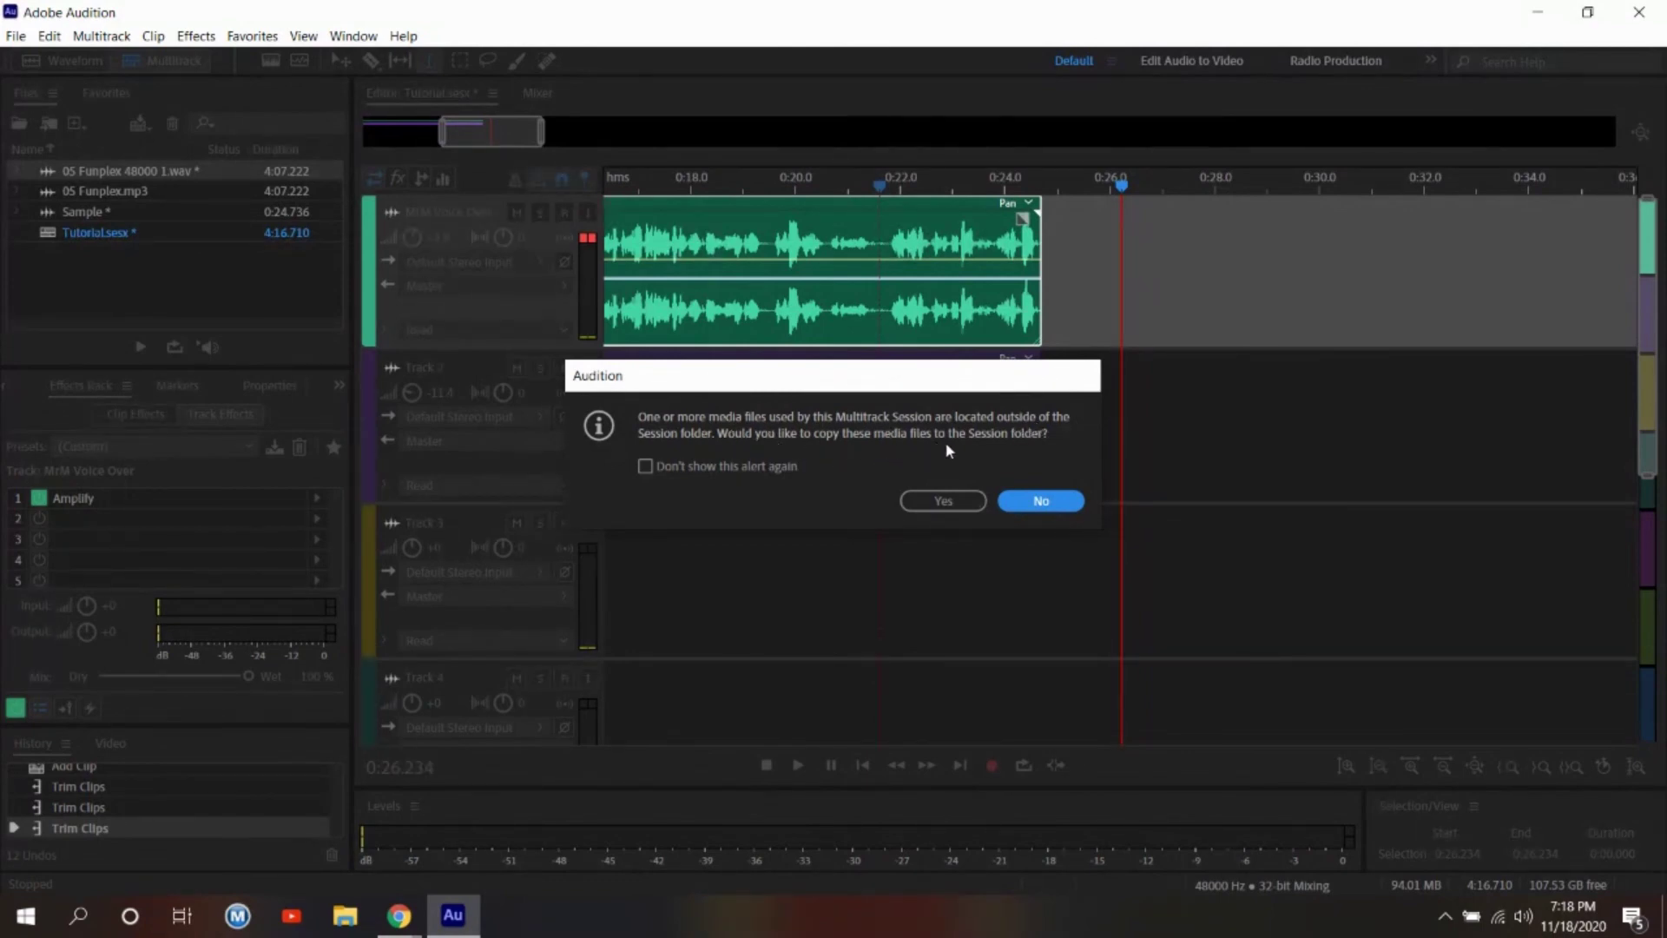
pyautogui.click(1030, 504)
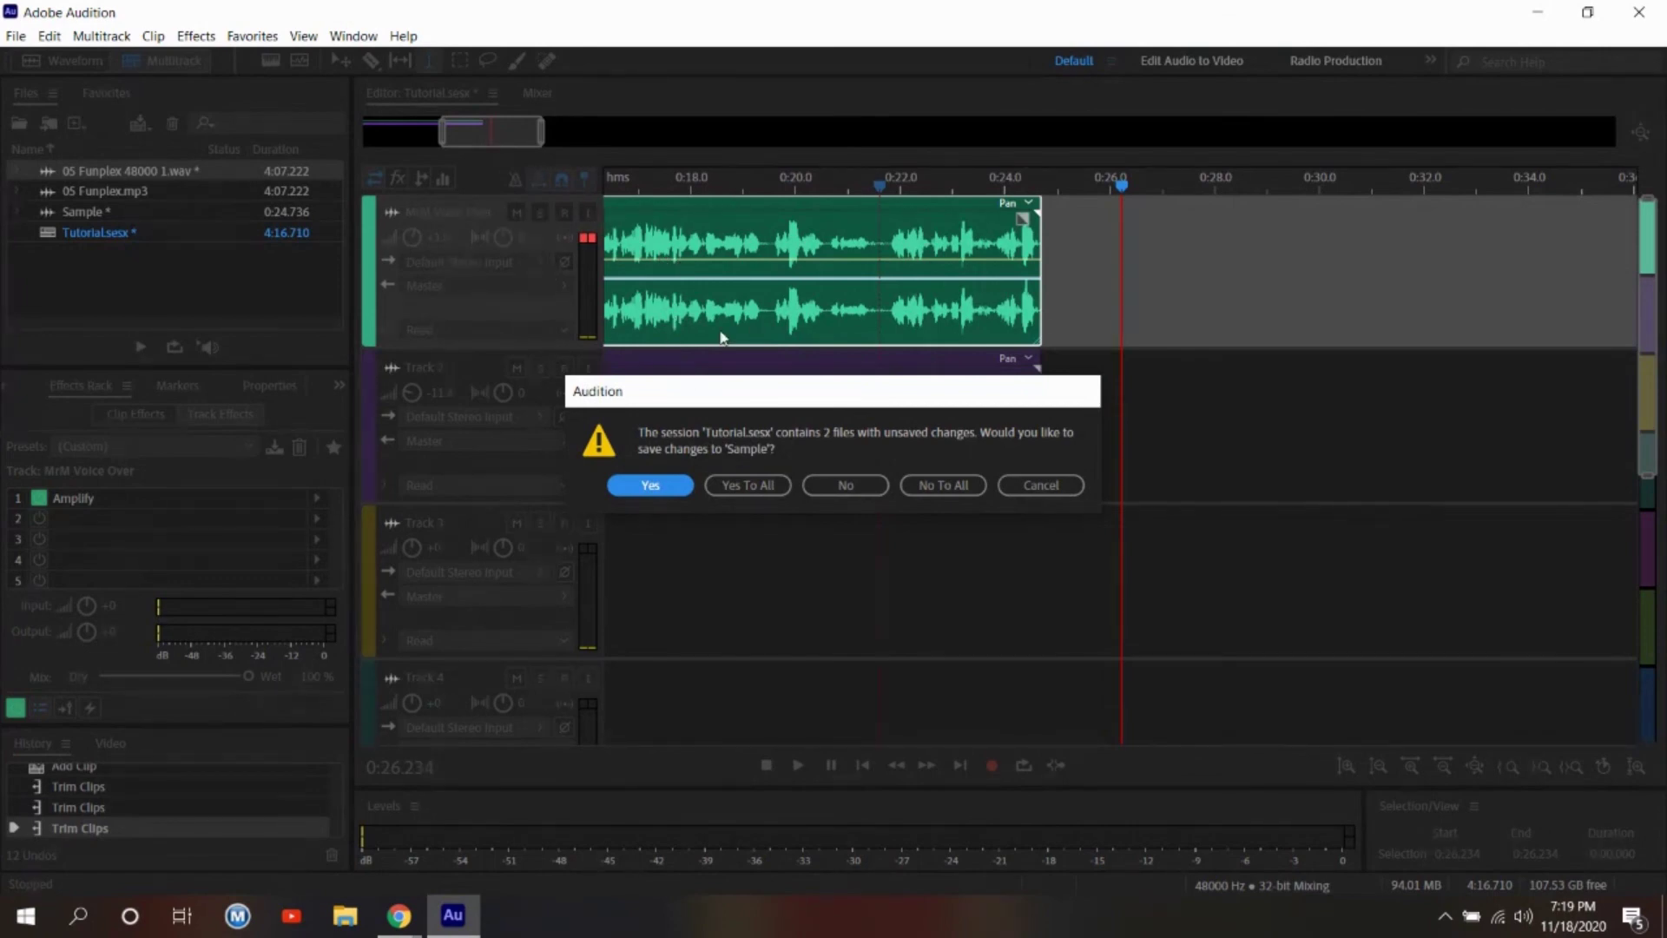
pyautogui.click(737, 483)
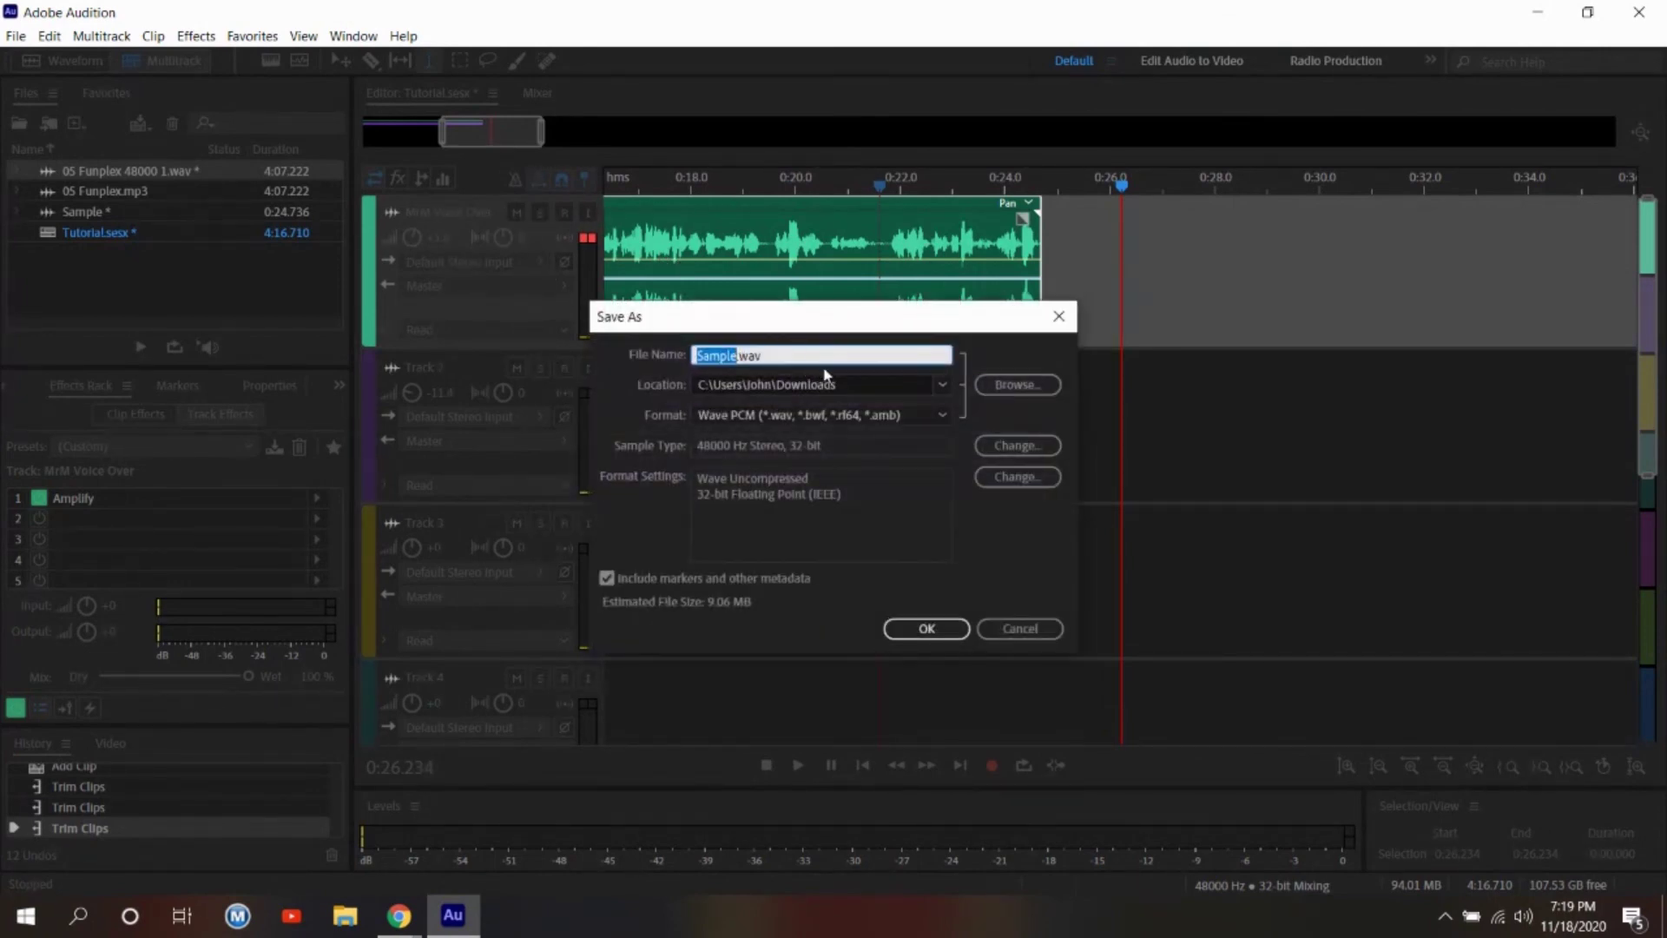
pyautogui.click(927, 628)
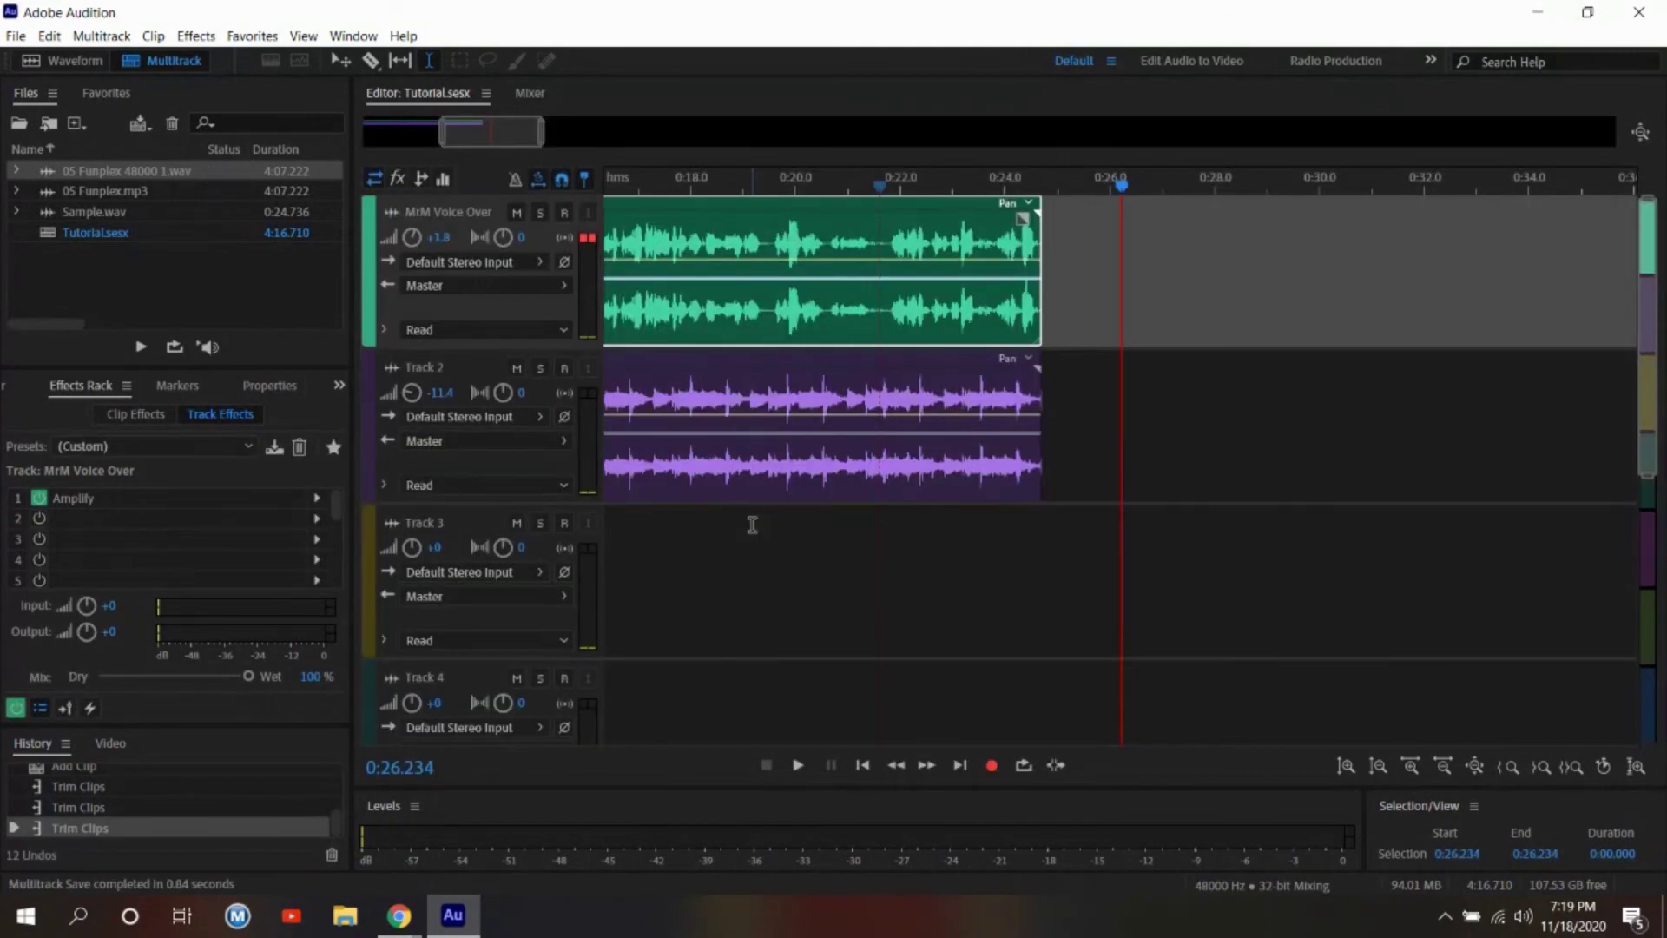
pyautogui.click(740, 406)
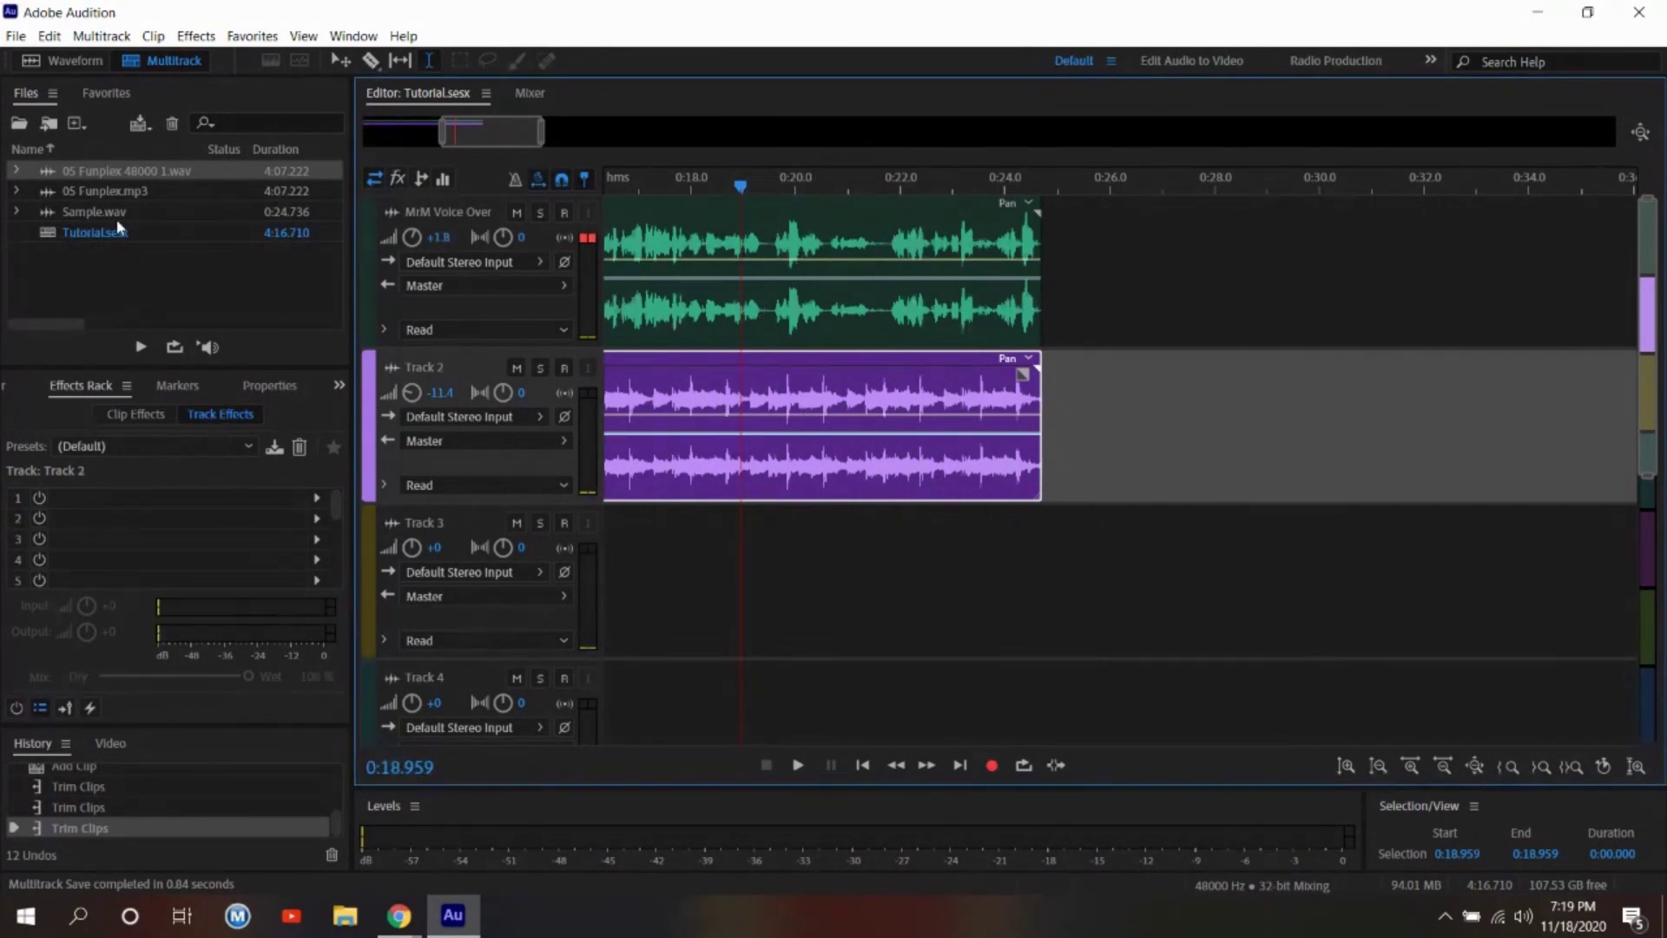
pyautogui.click(99, 193)
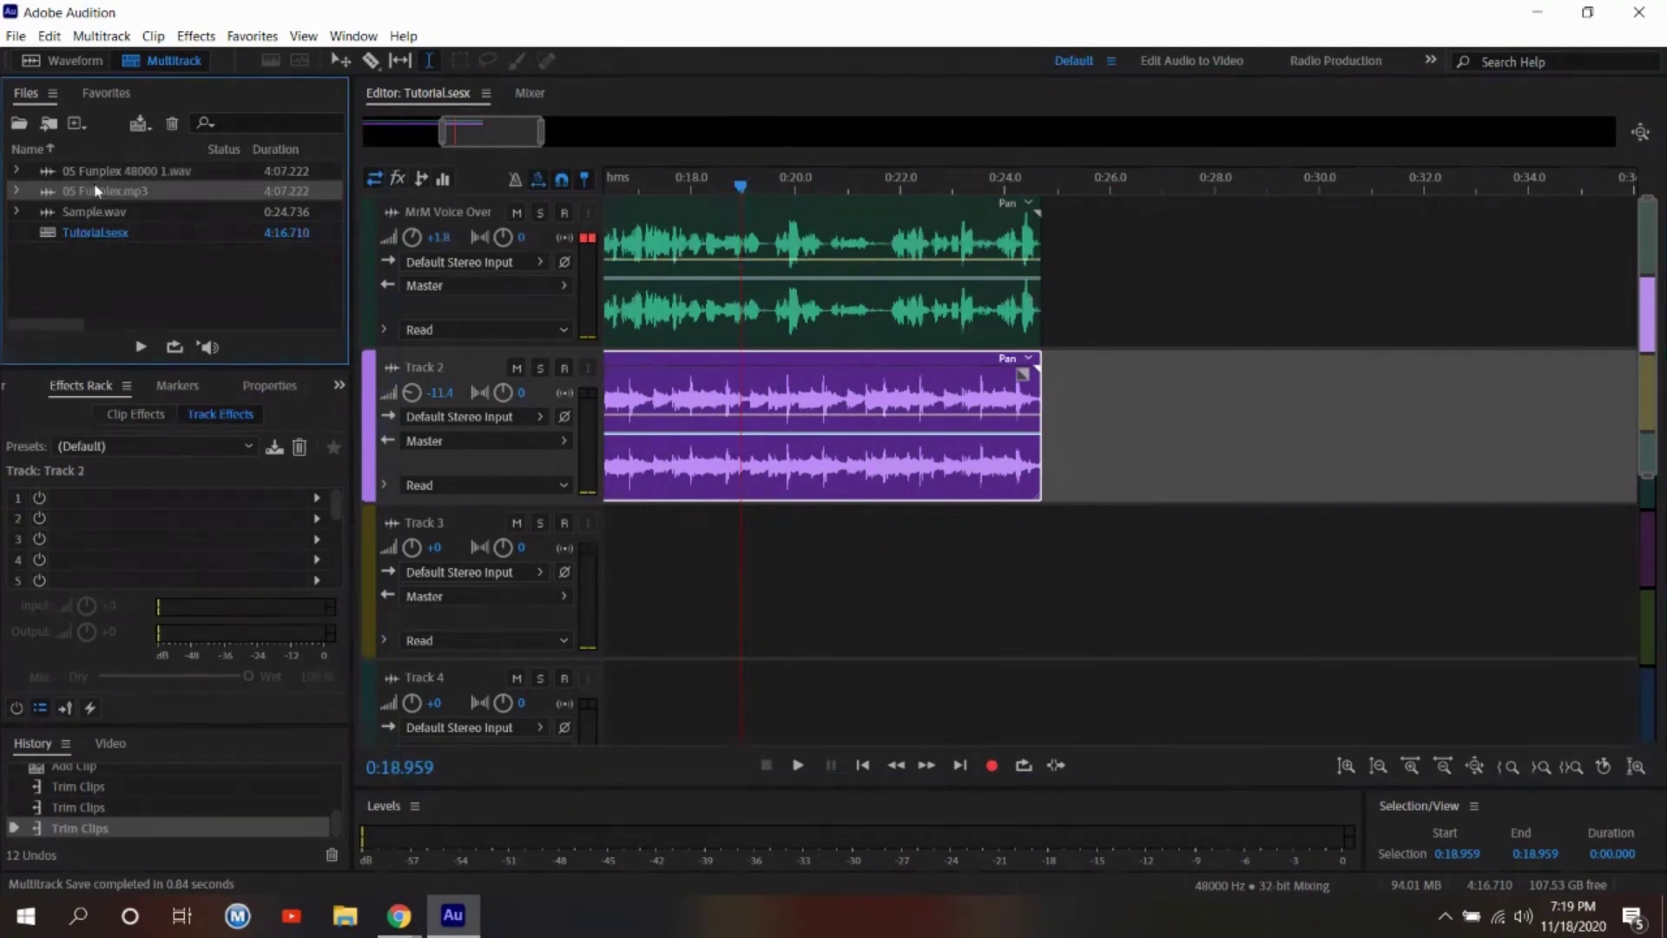
pyautogui.click(97, 170)
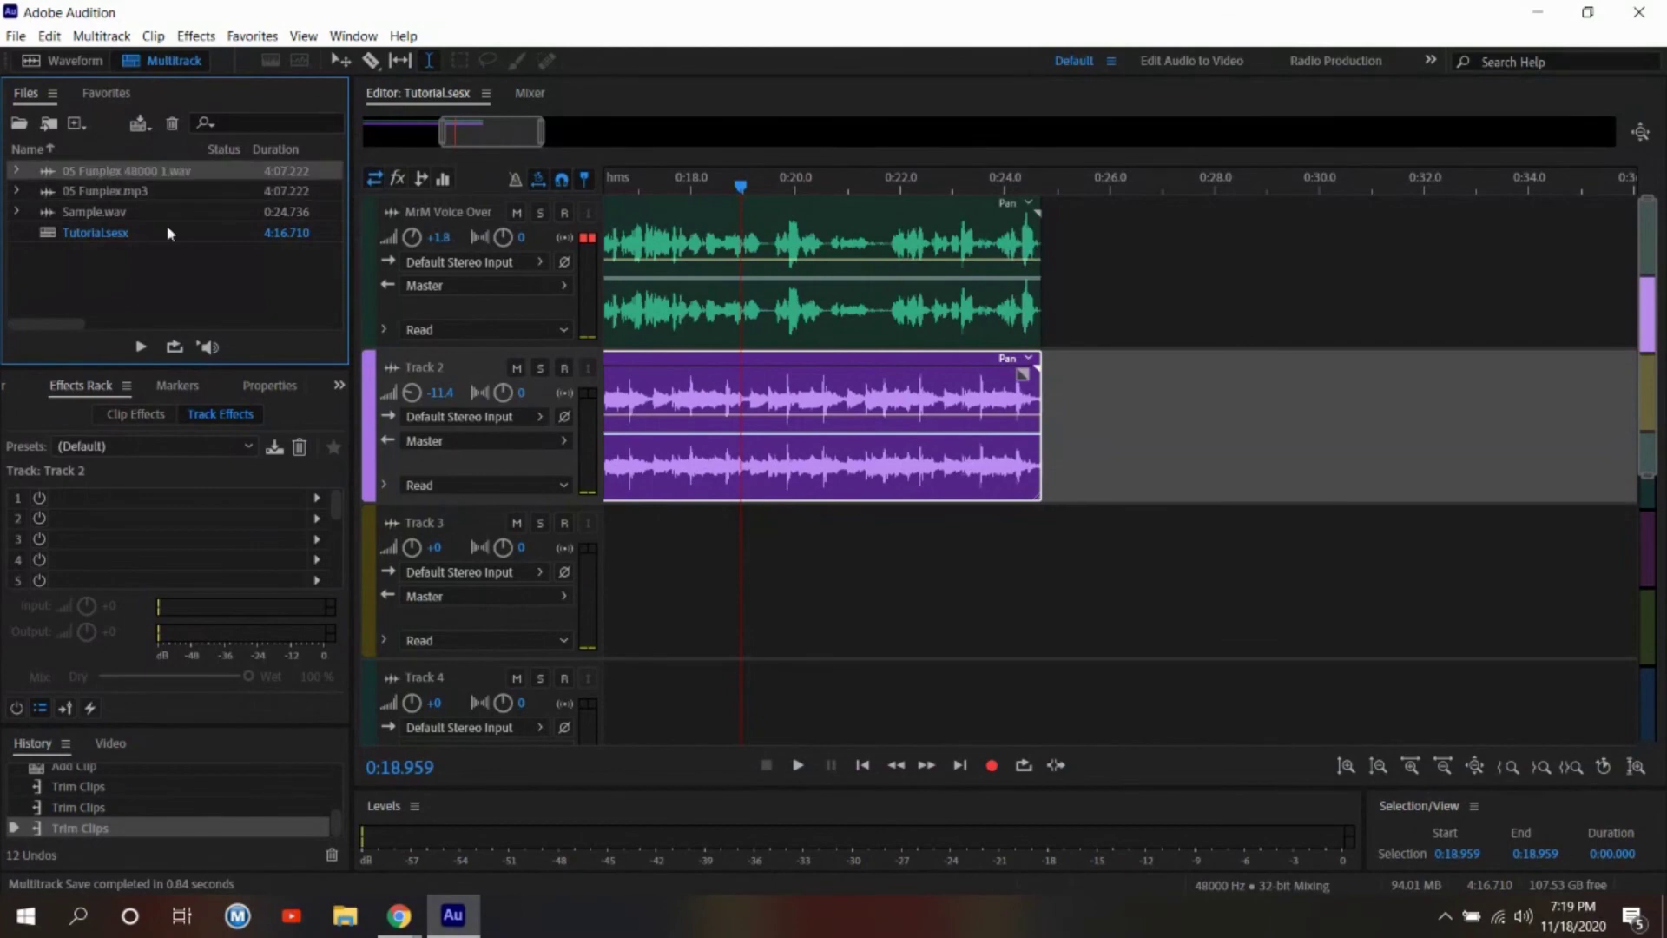
# Start a multitrack mixdown export of the entire session in MP3 Audio format.
pyautogui.click(17, 37)
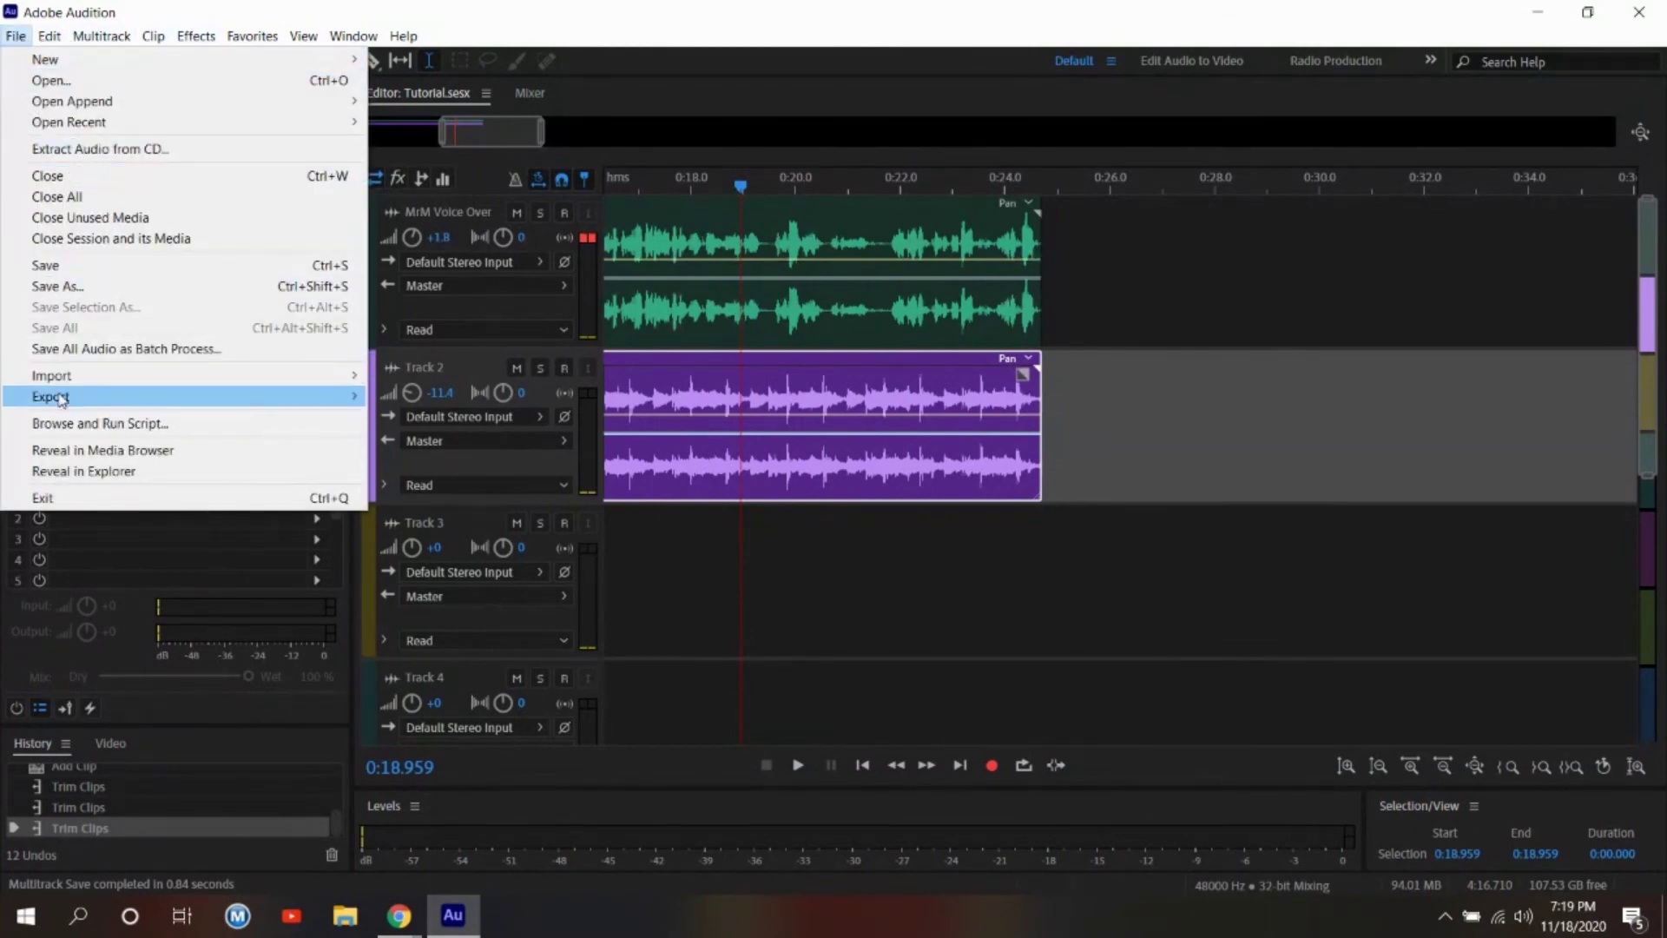
pyautogui.moveTo(62, 401)
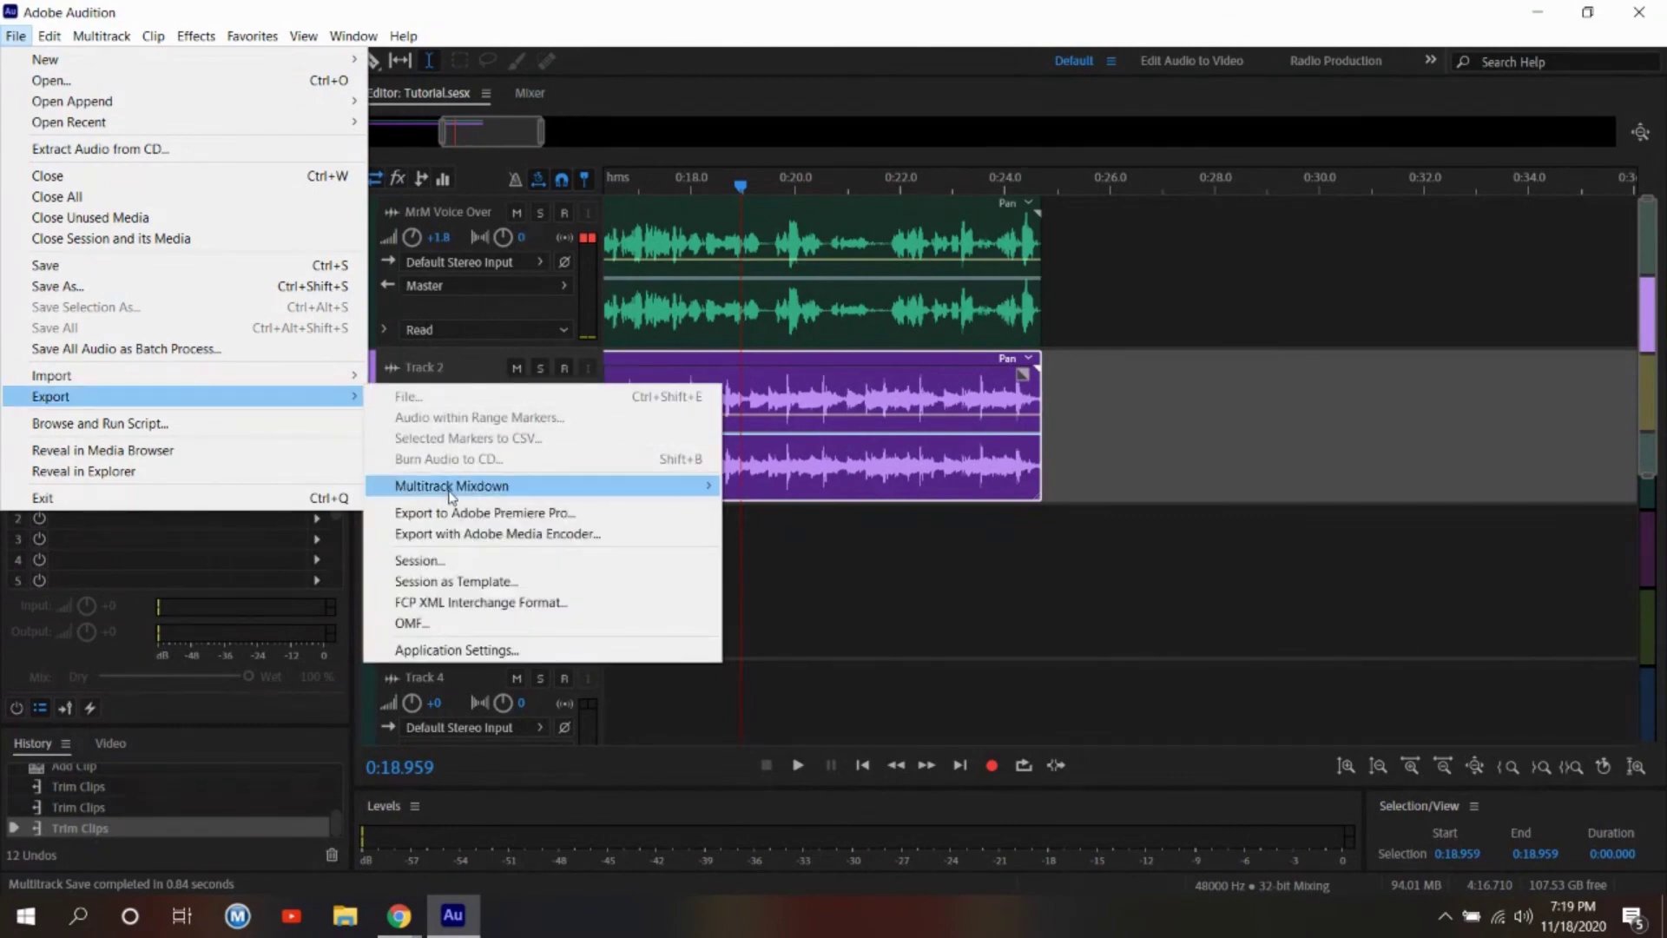
pyautogui.moveTo(450, 493)
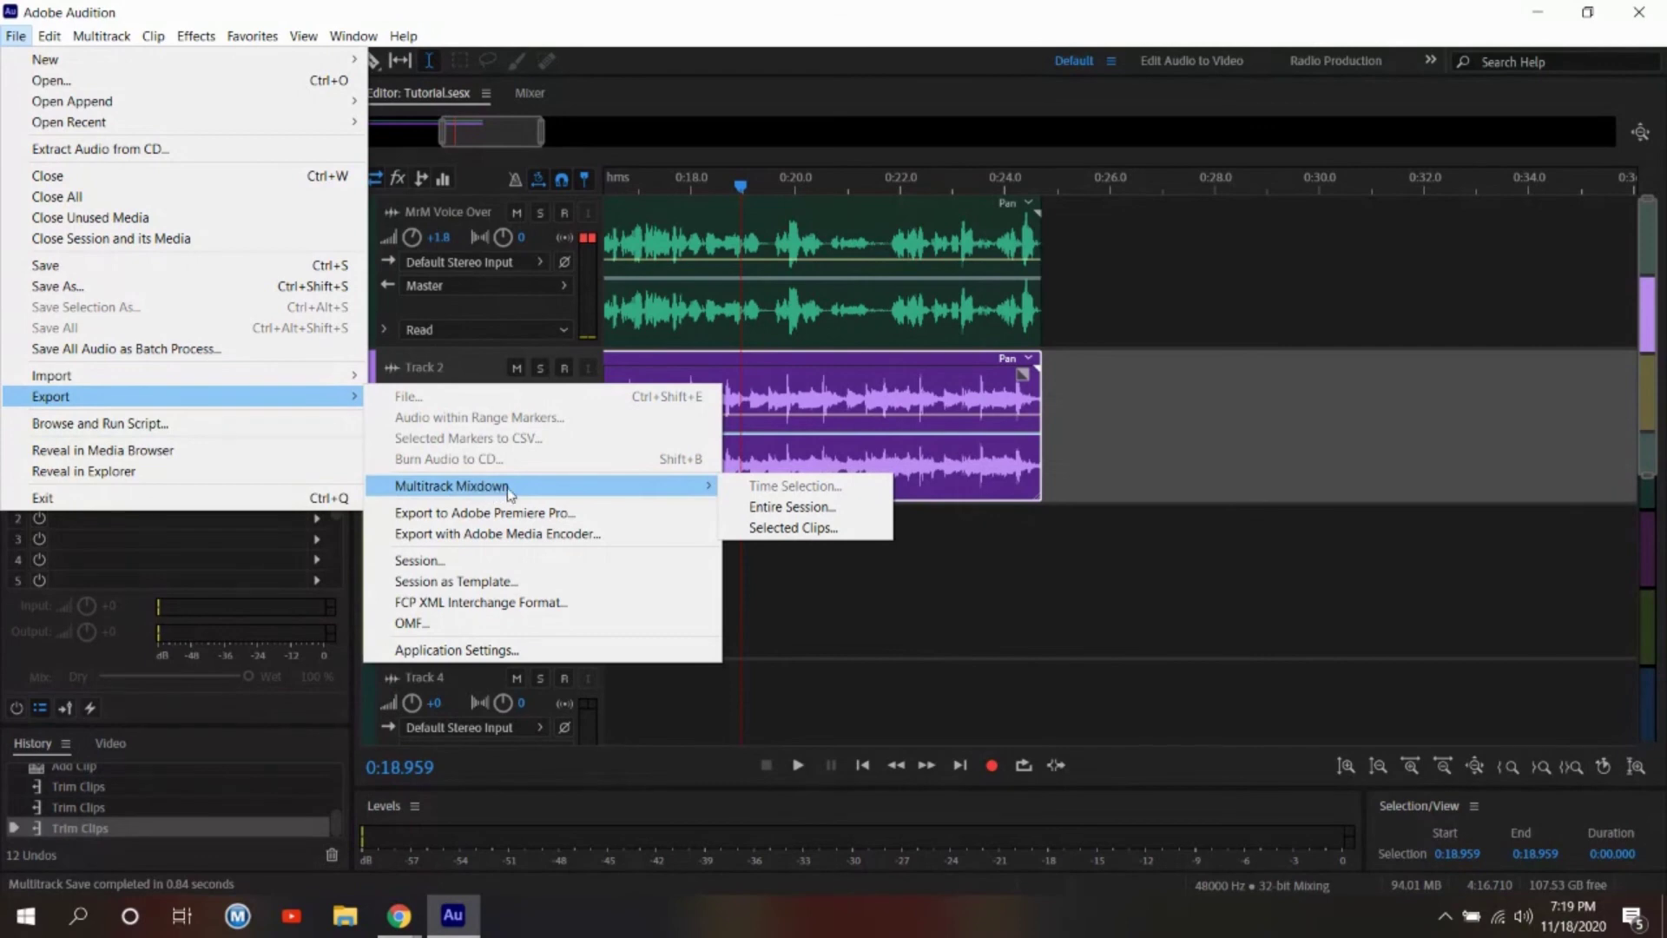
pyautogui.click(753, 507)
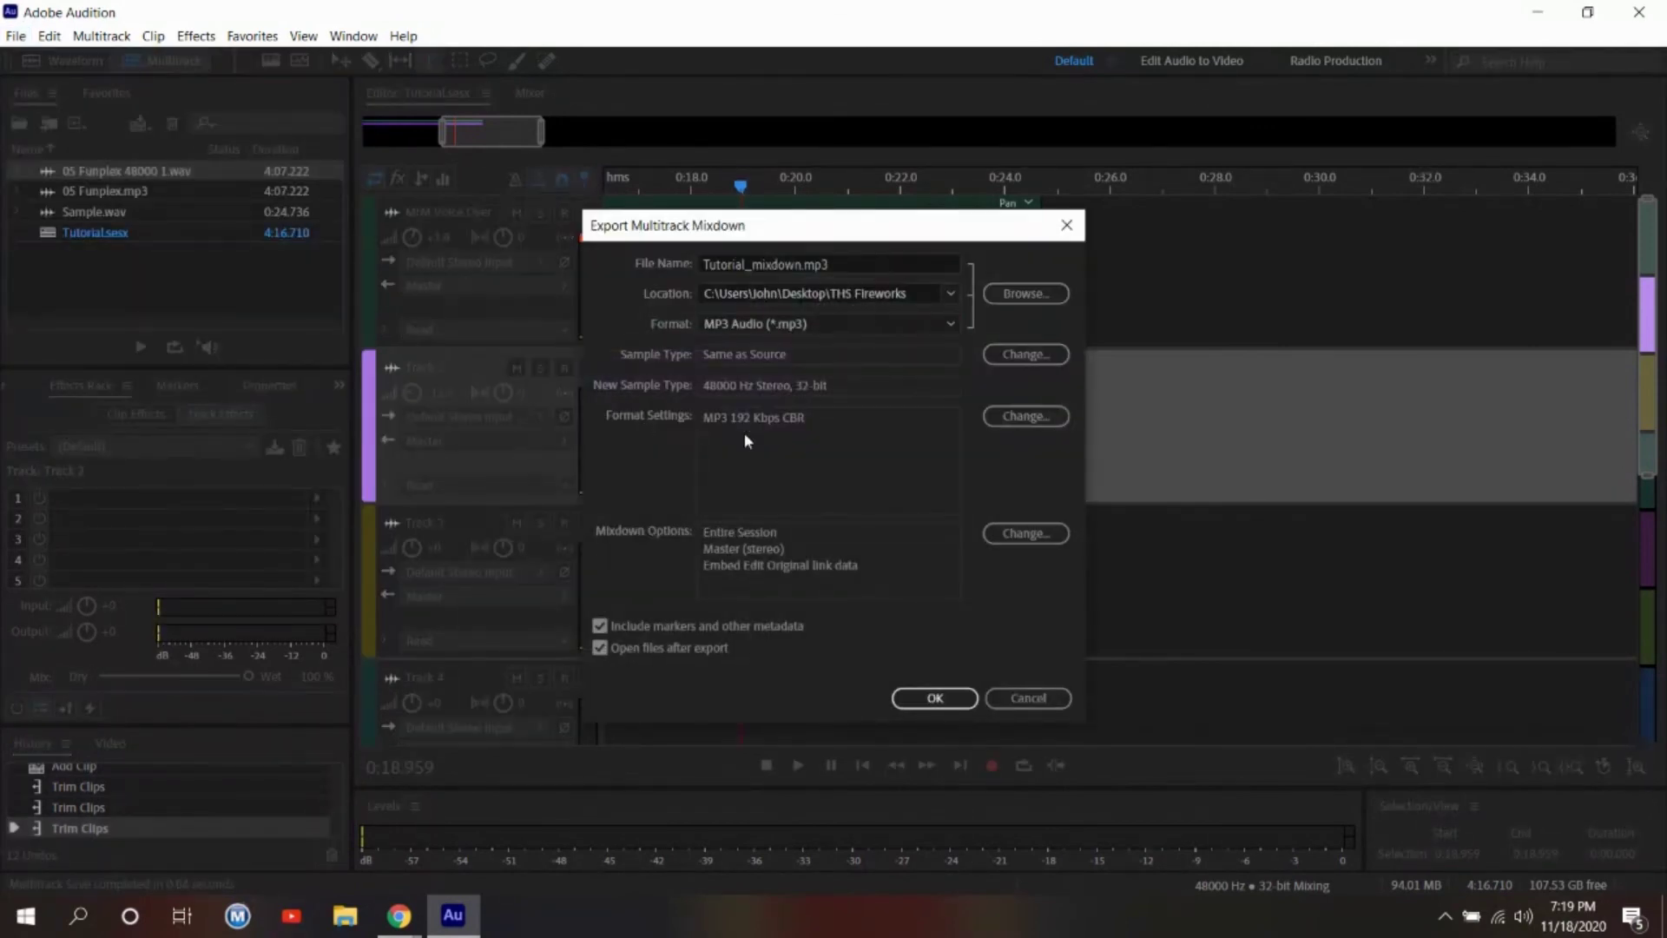
pyautogui.click(744, 329)
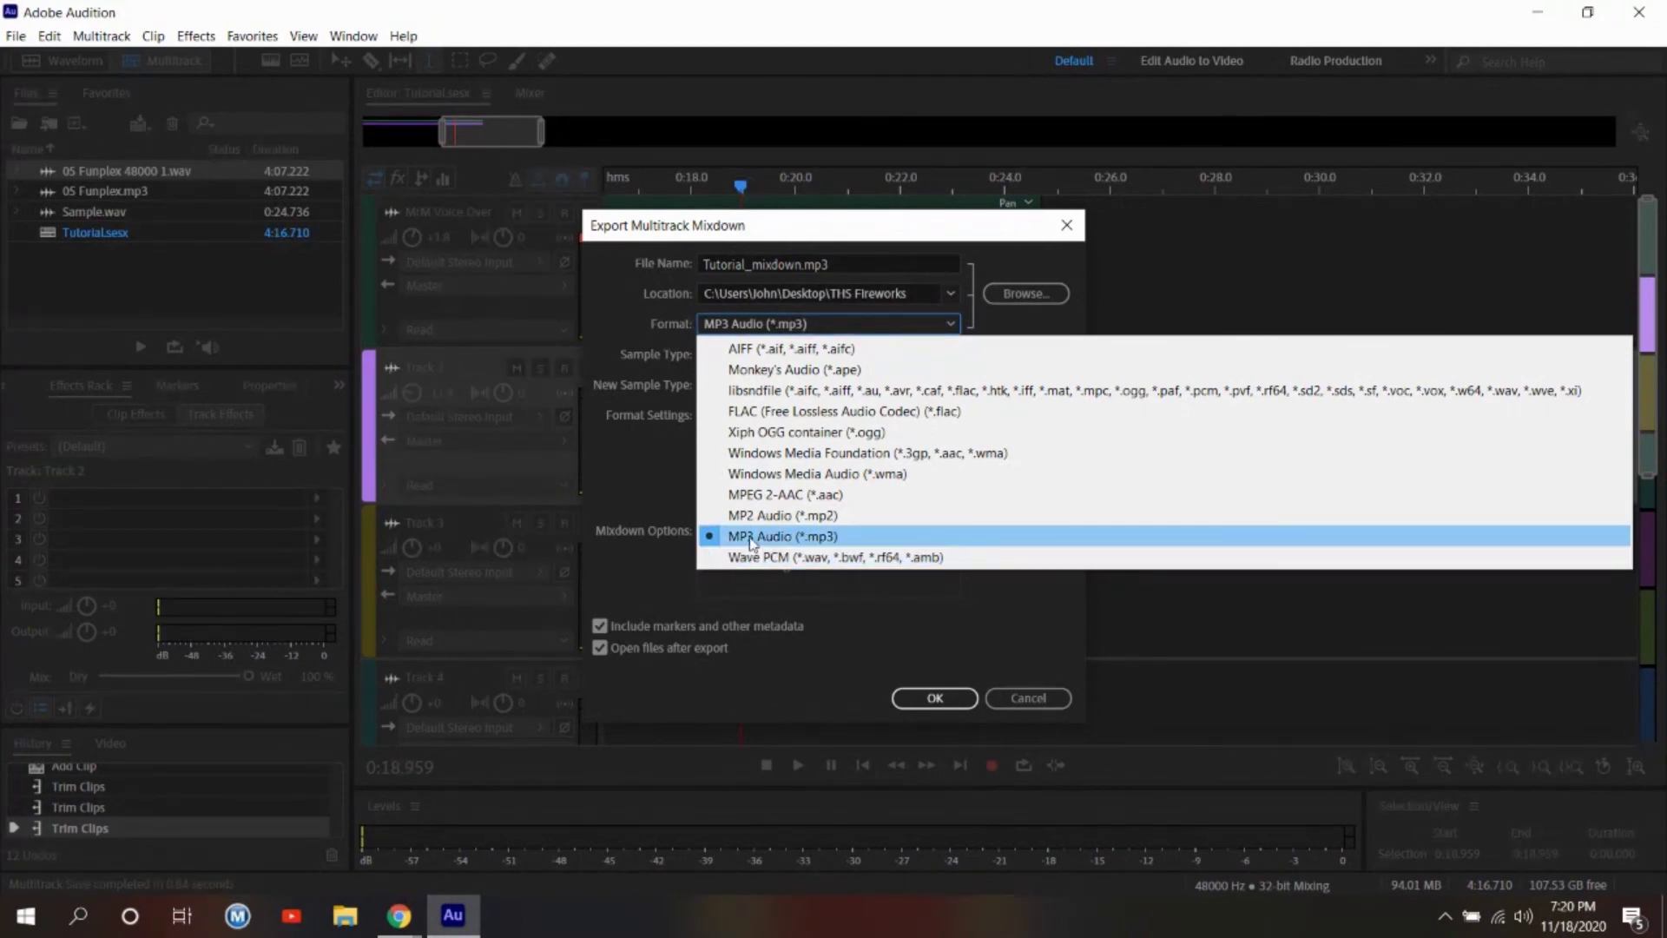
pyautogui.click(752, 542)
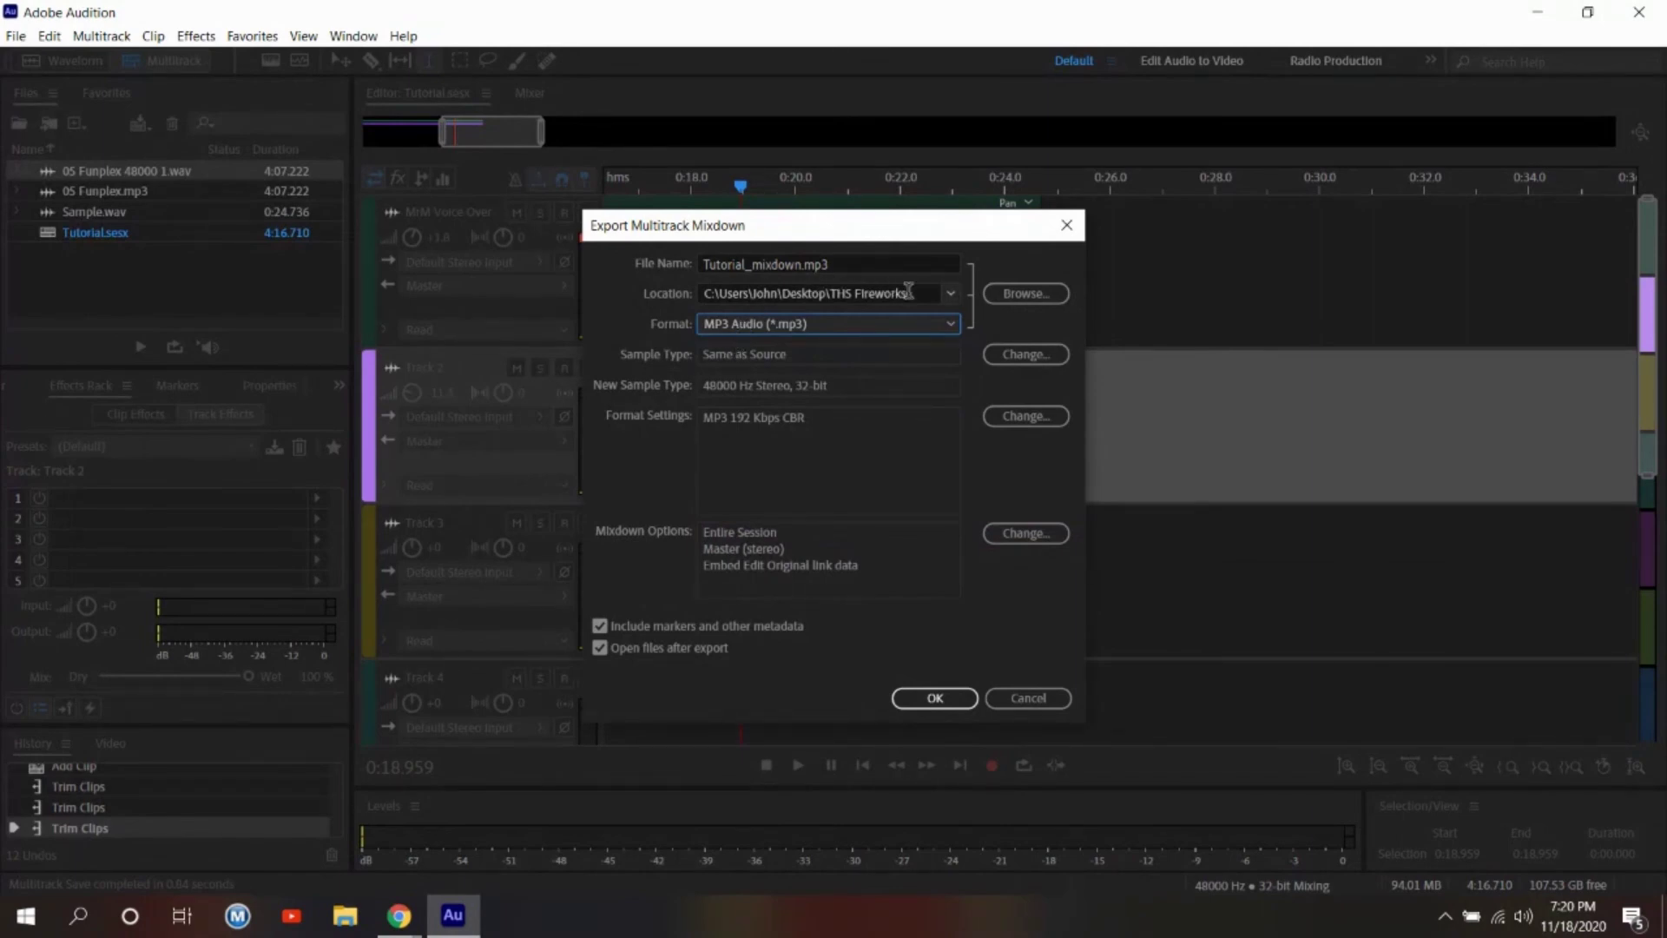
# Export the mixdown to the Audition Tutorial folder on drive E:, naming the file with the presenter's surname followed by "Tutorial".
pyautogui.click(1007, 296)
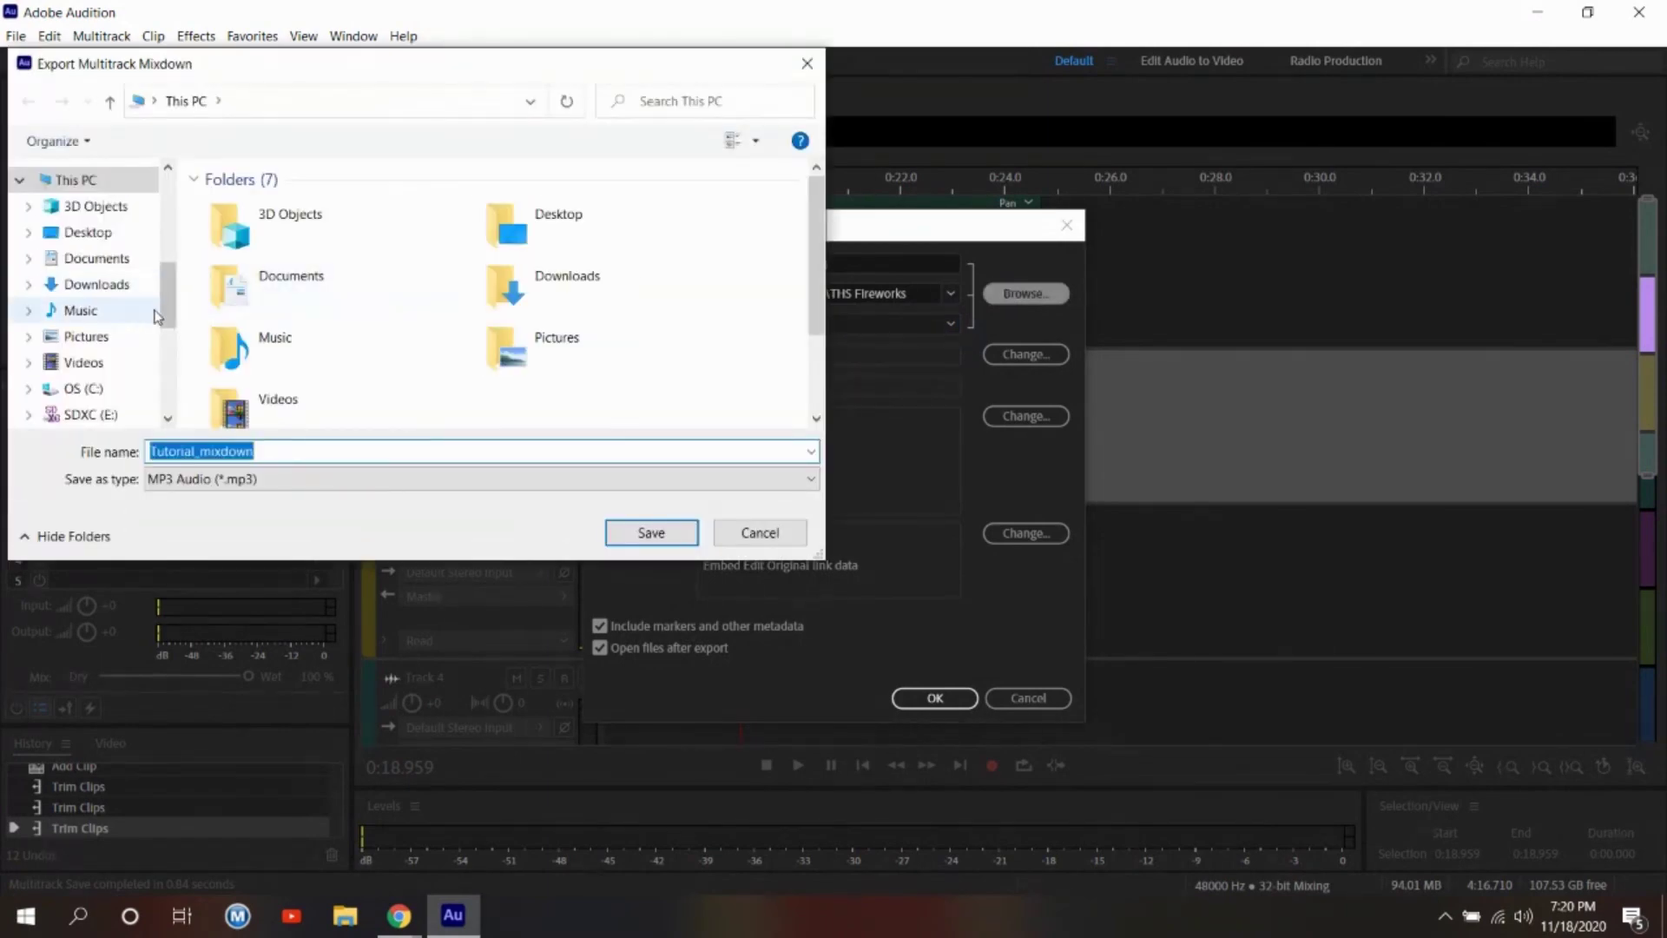
pyautogui.click(97, 414)
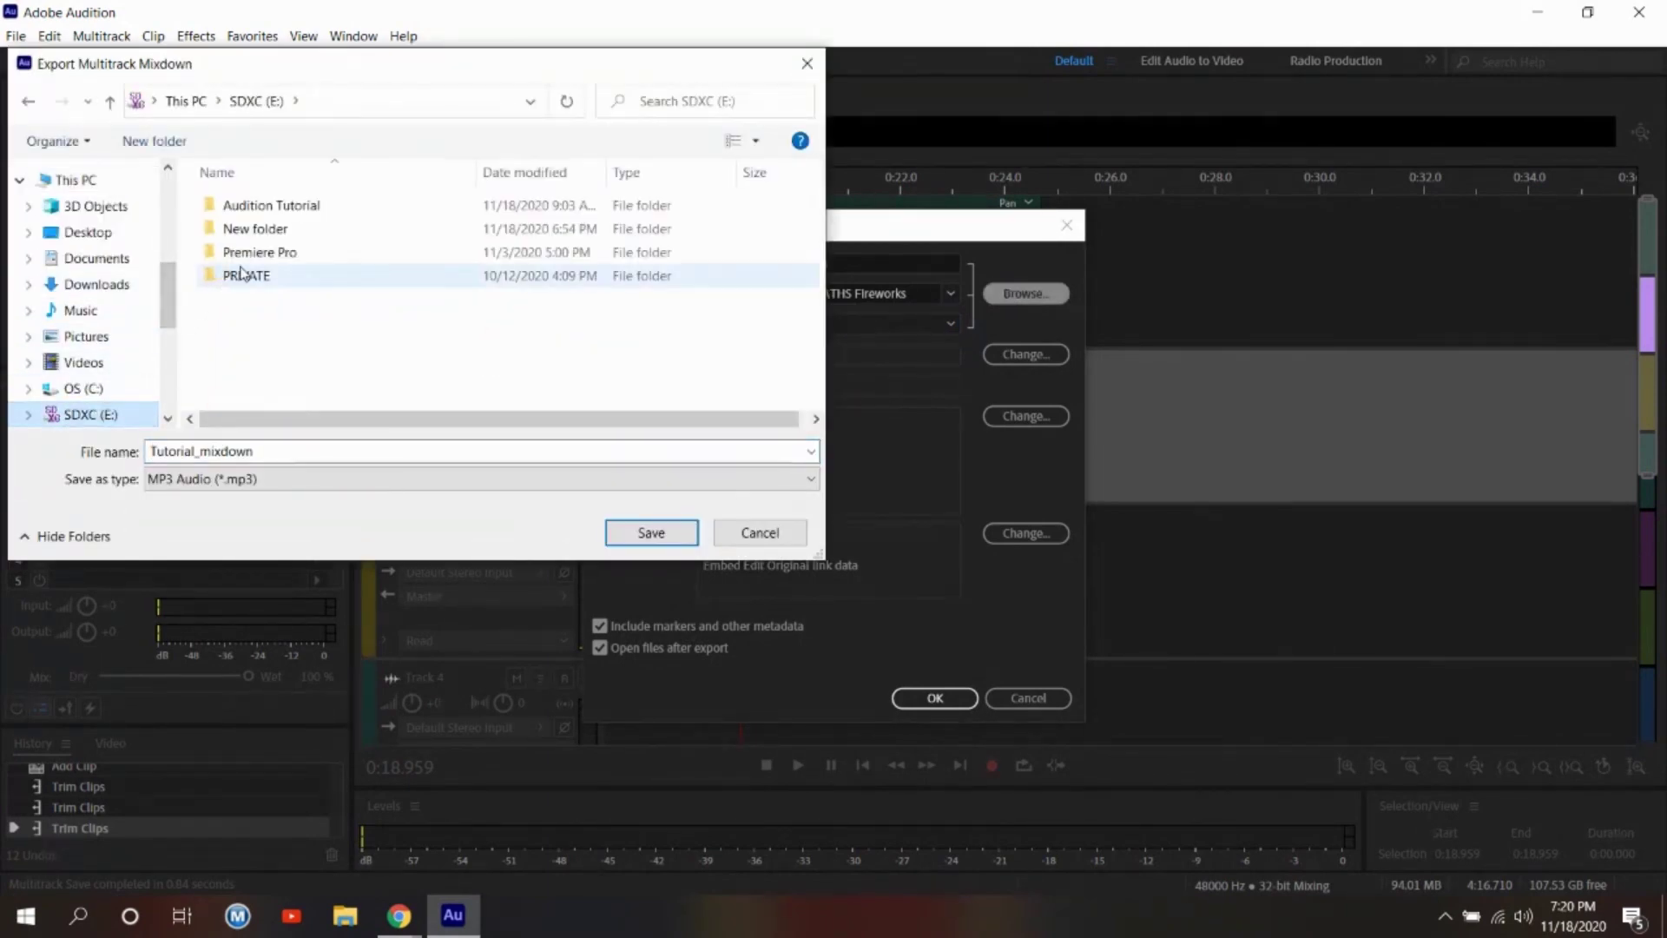
pyautogui.doubleClick(244, 209)
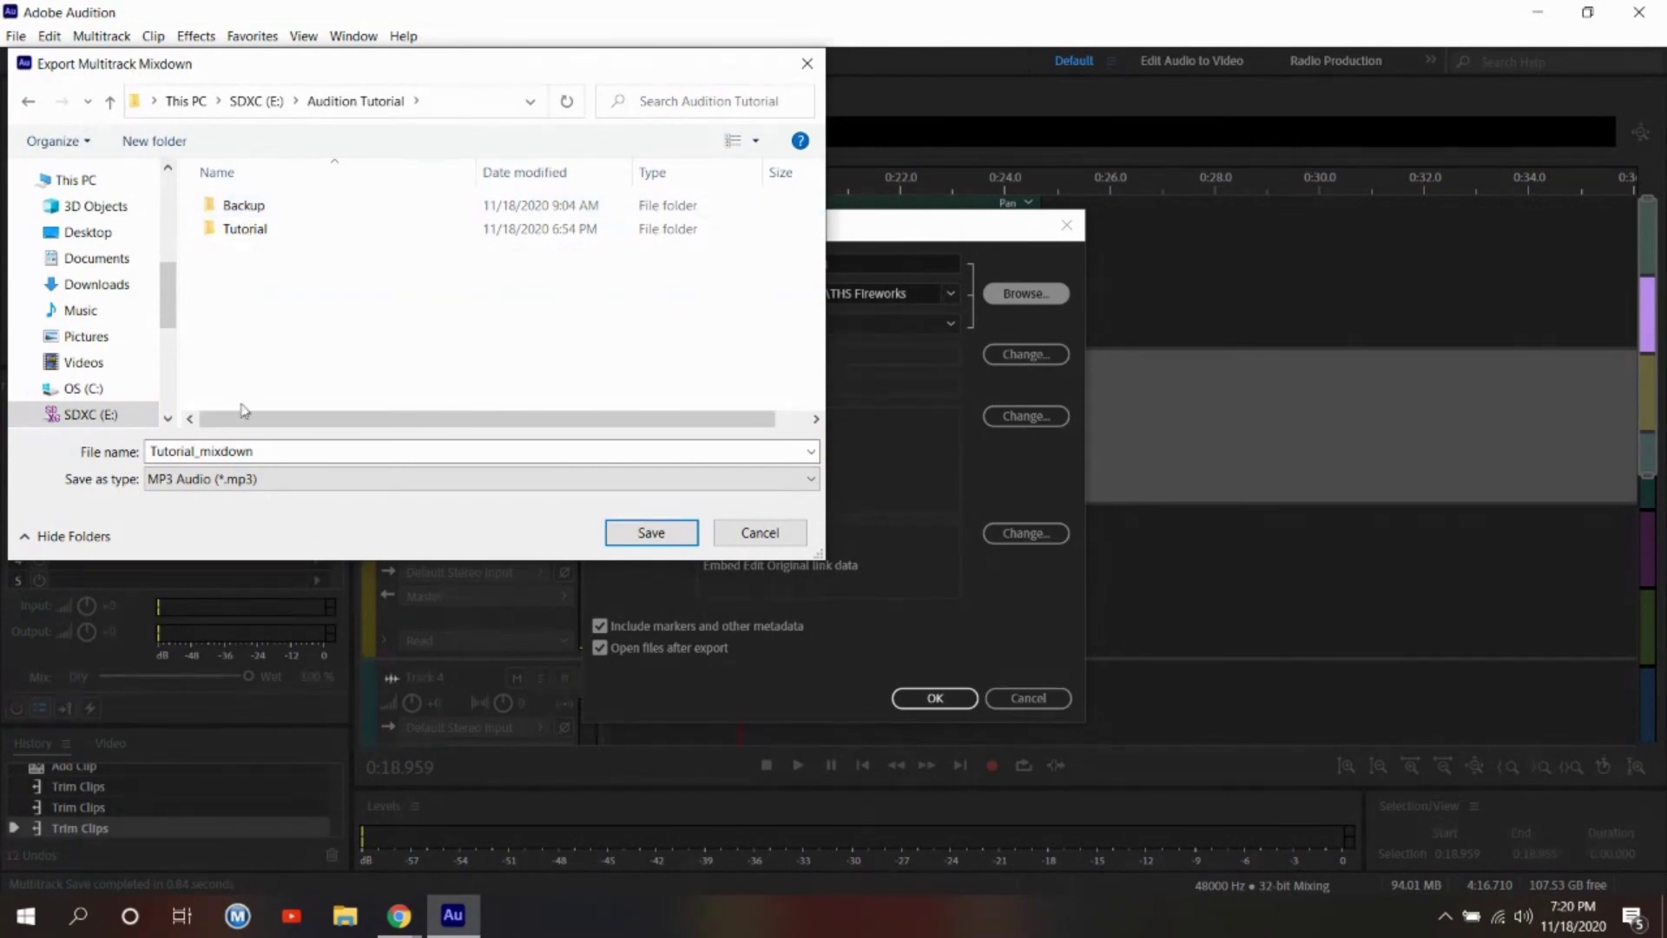
pyautogui.doubleClick(241, 452)
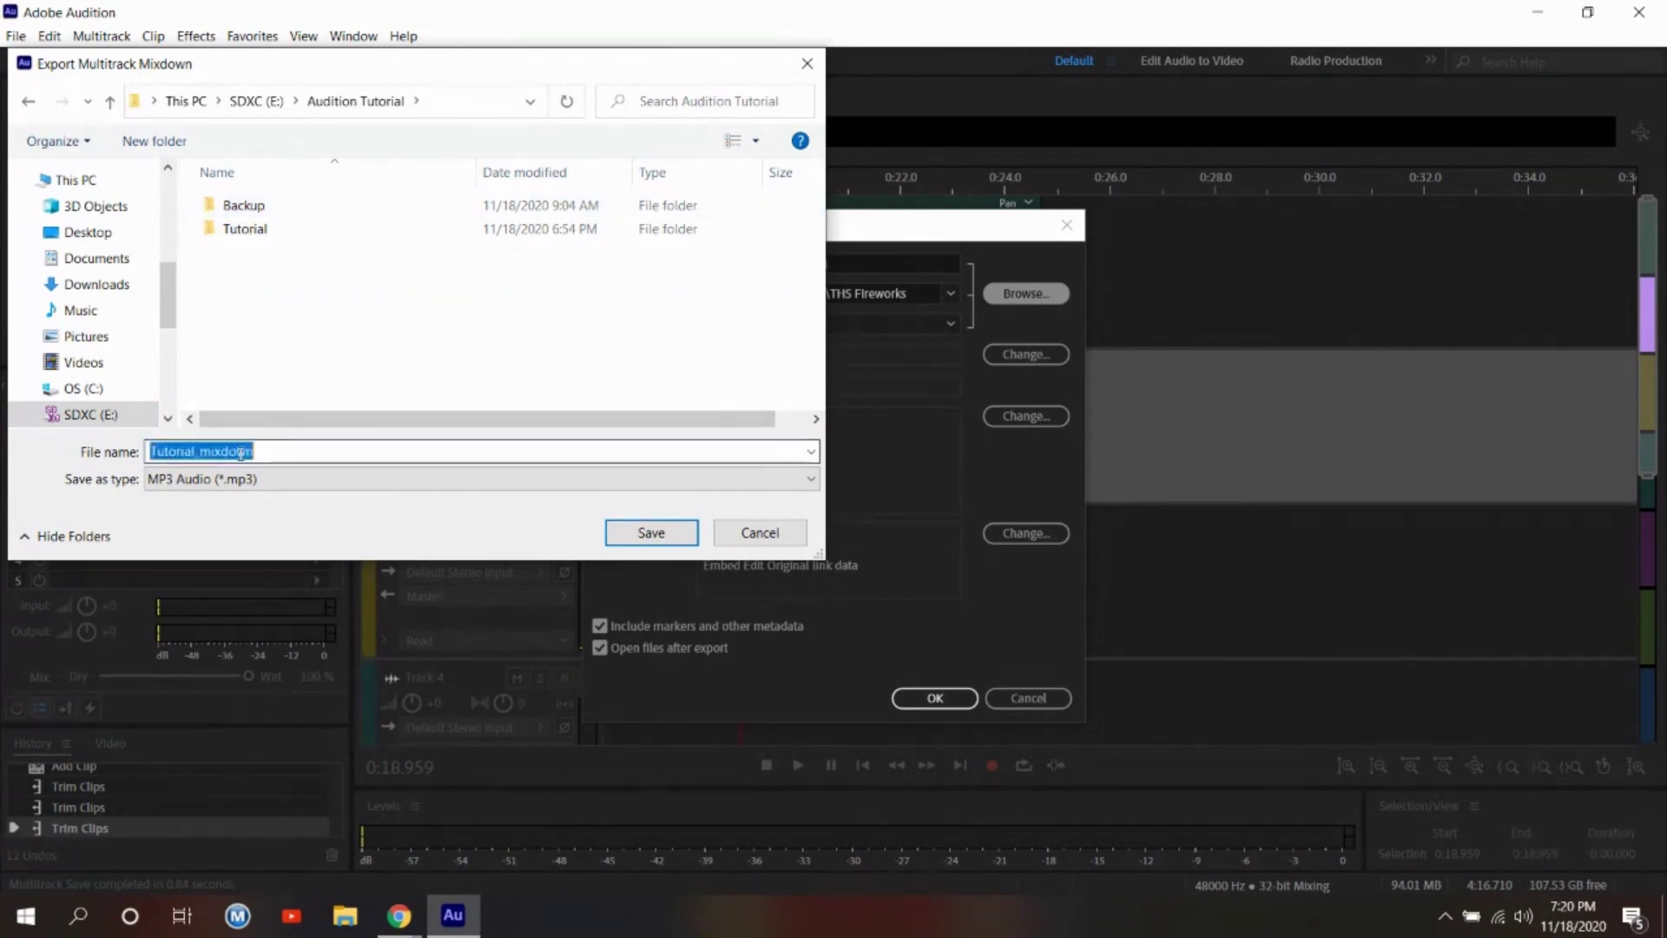
pyautogui.click(215, 451)
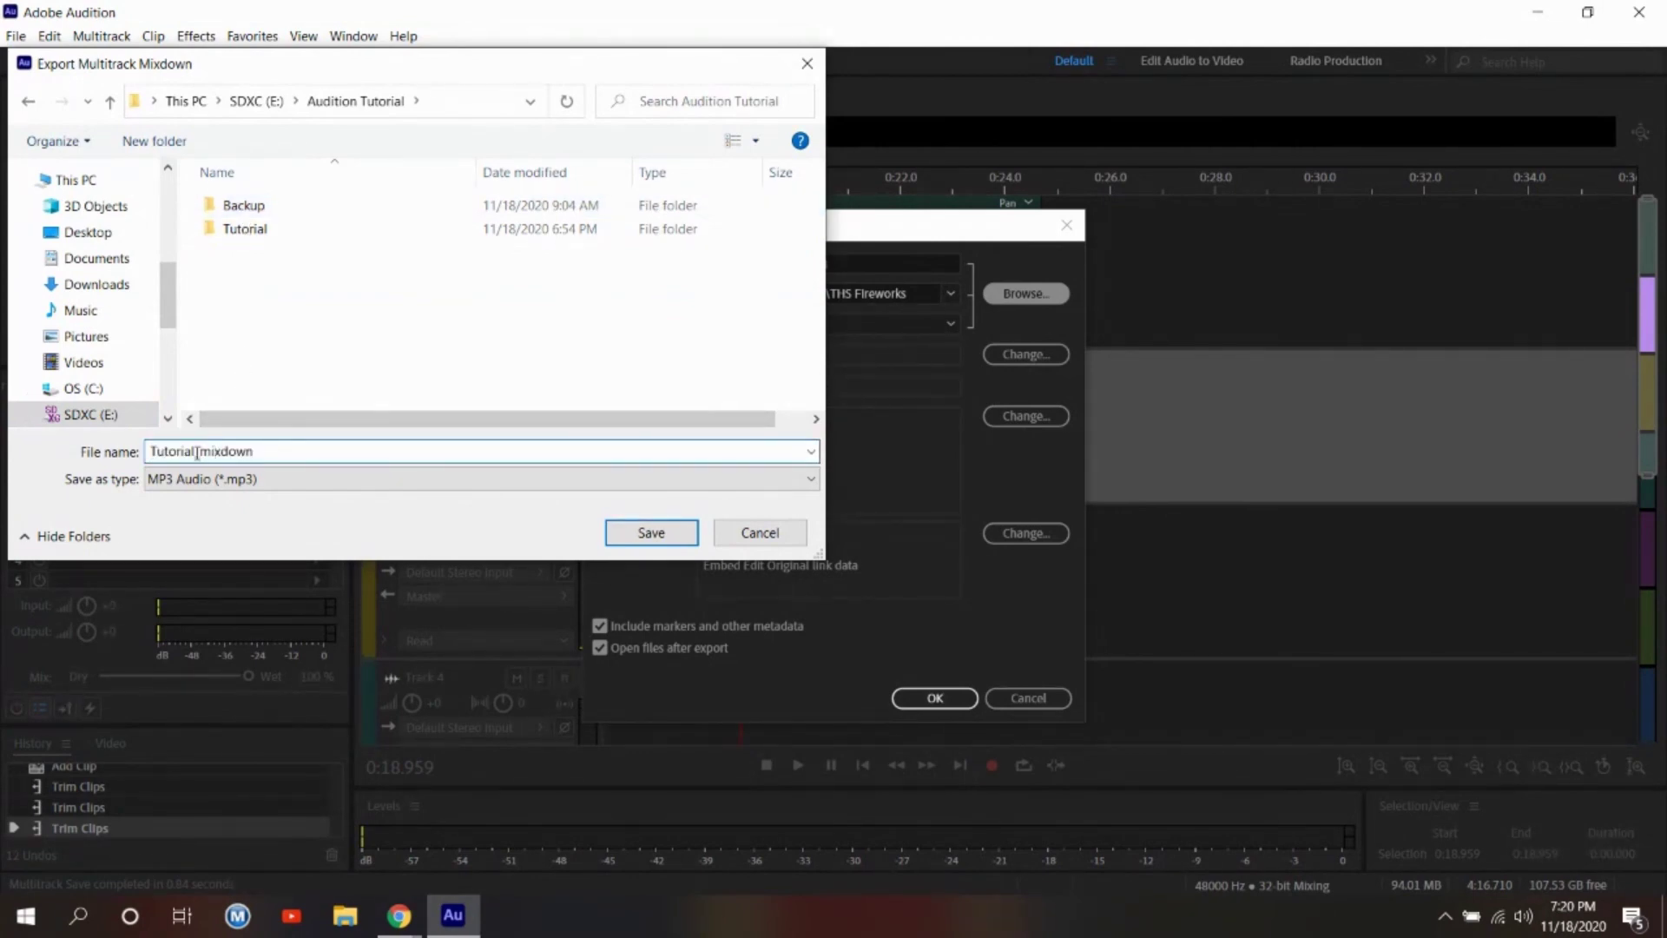
pyautogui.moveTo(196, 452); pyautogui.dragTo(315, 461)
pyautogui.press('BackSpace')
pyautogui.write('Marfy')
pyautogui.click(646, 535)
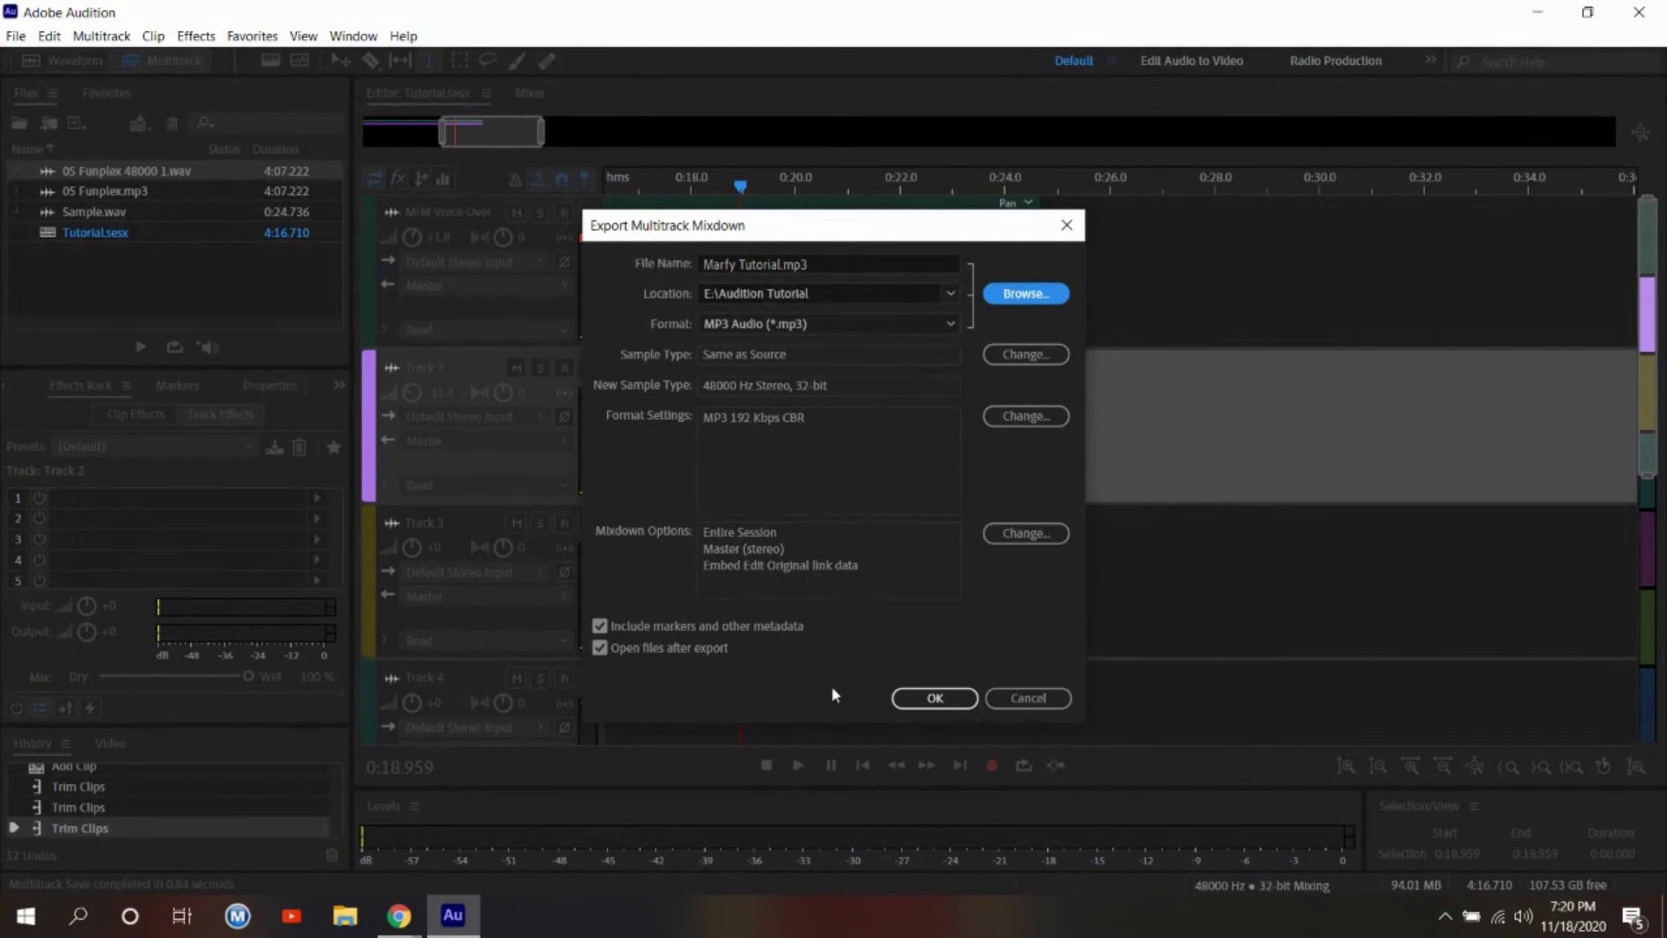
pyautogui.click(930, 703)
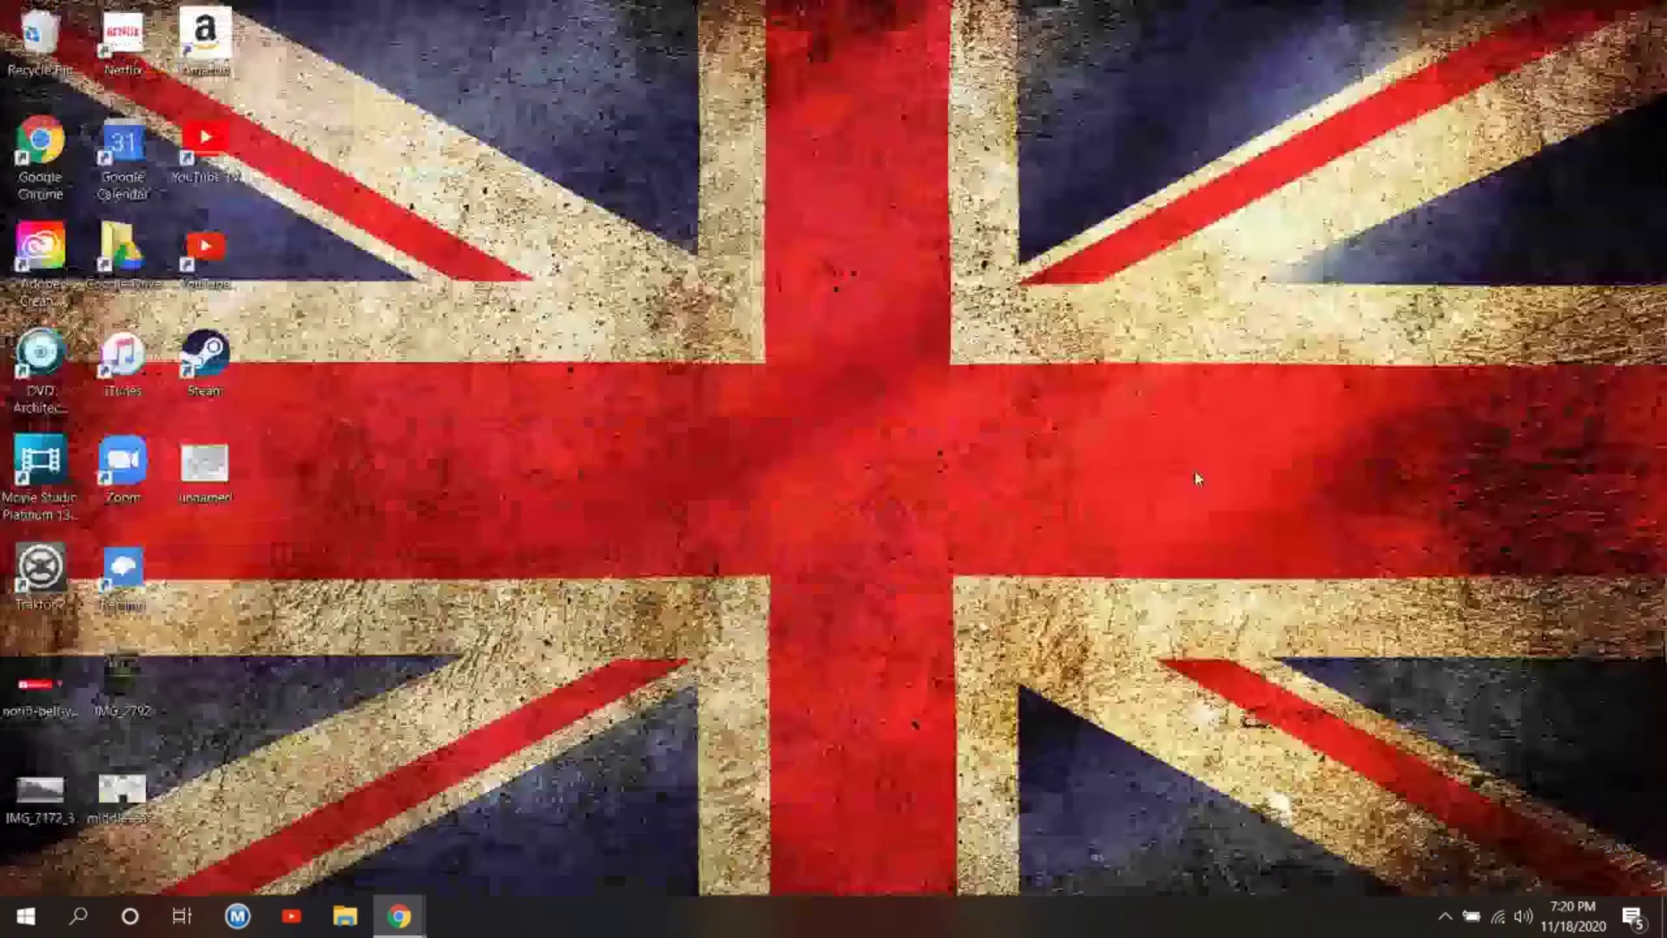
# Switch to File Explorer and open the Audition Tutorial folder on the SDXC (E:) drive.
pyautogui.click(346, 917)
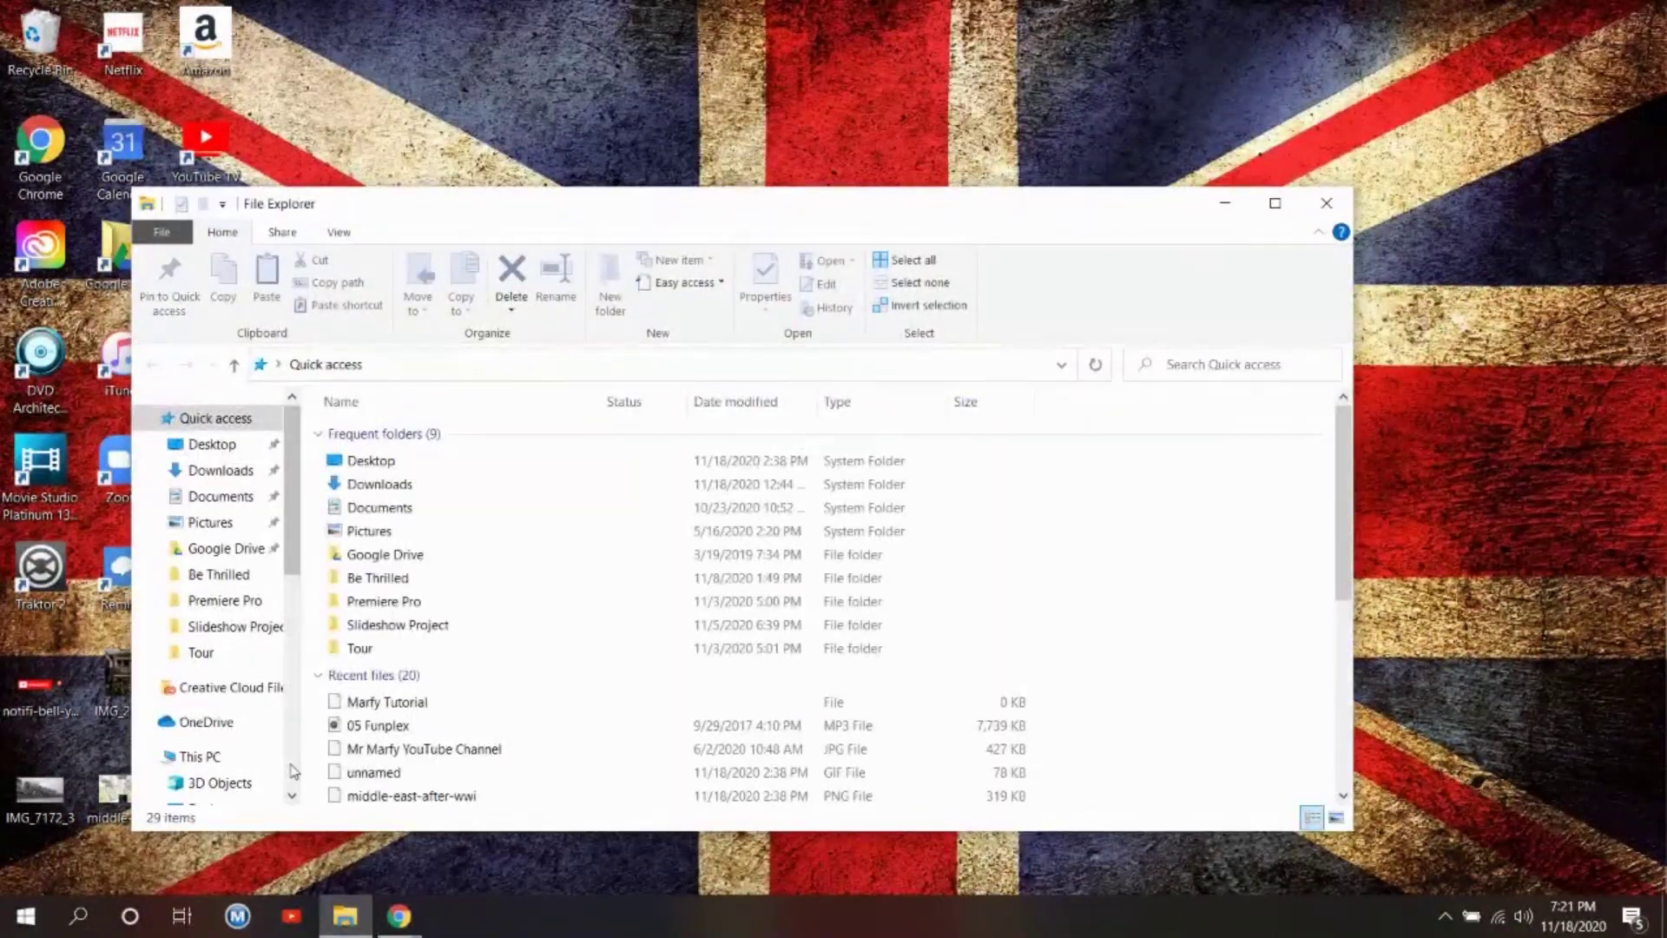
pyautogui.scroll(-5, 278, 608)
pyautogui.click(251, 571)
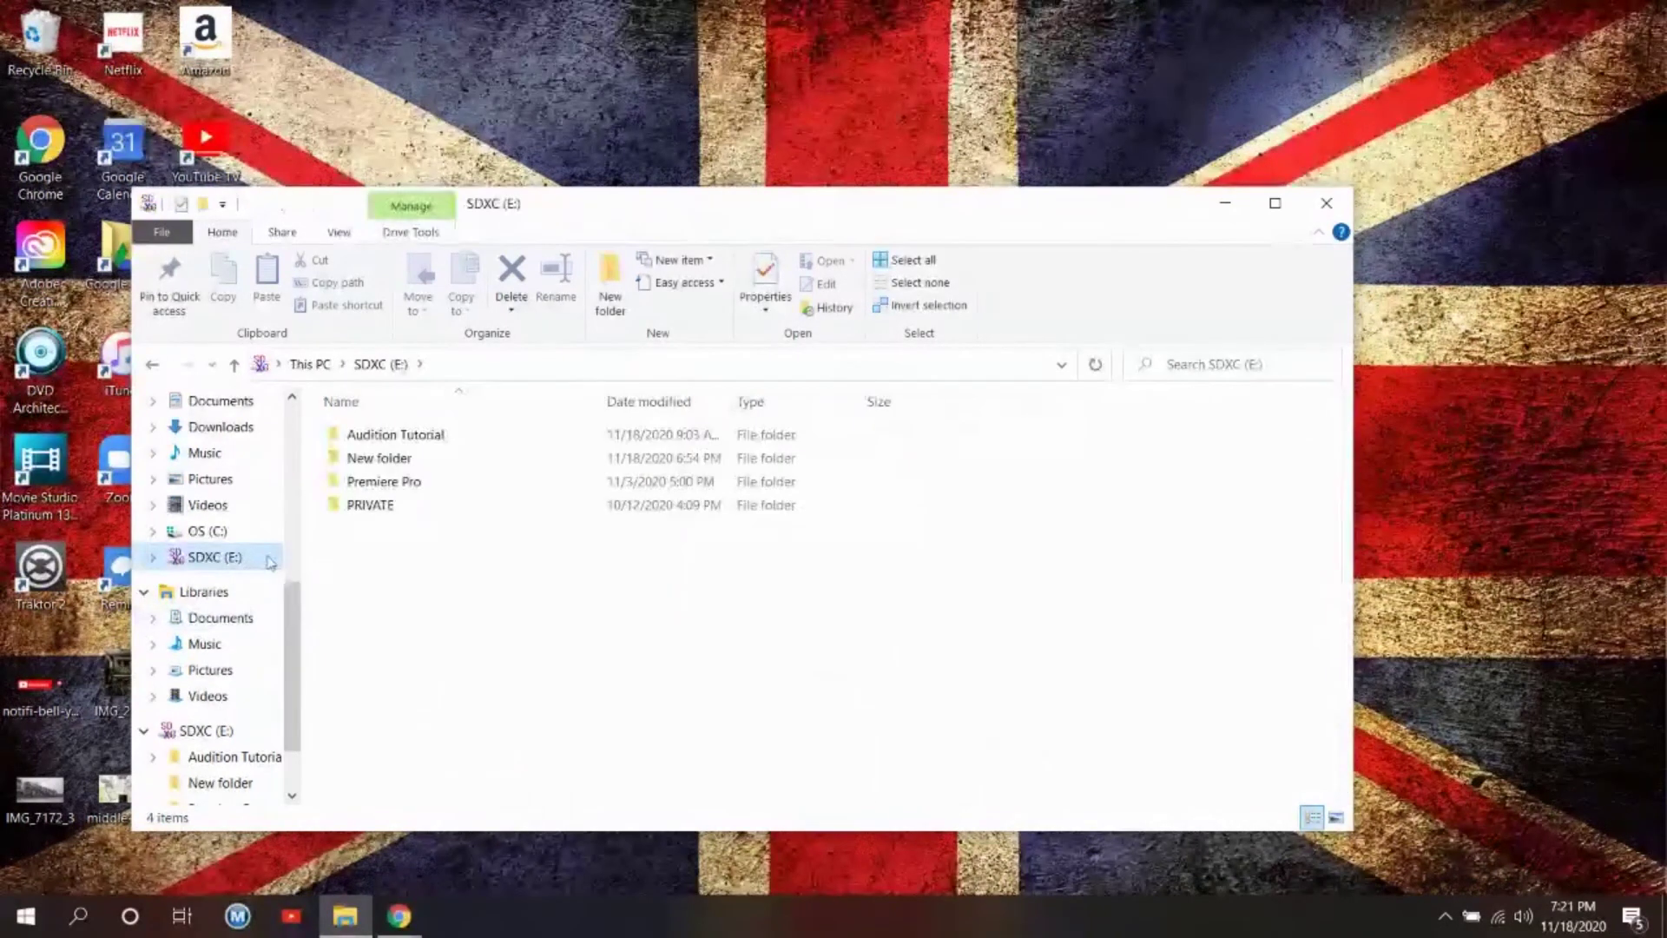
pyautogui.doubleClick(388, 435)
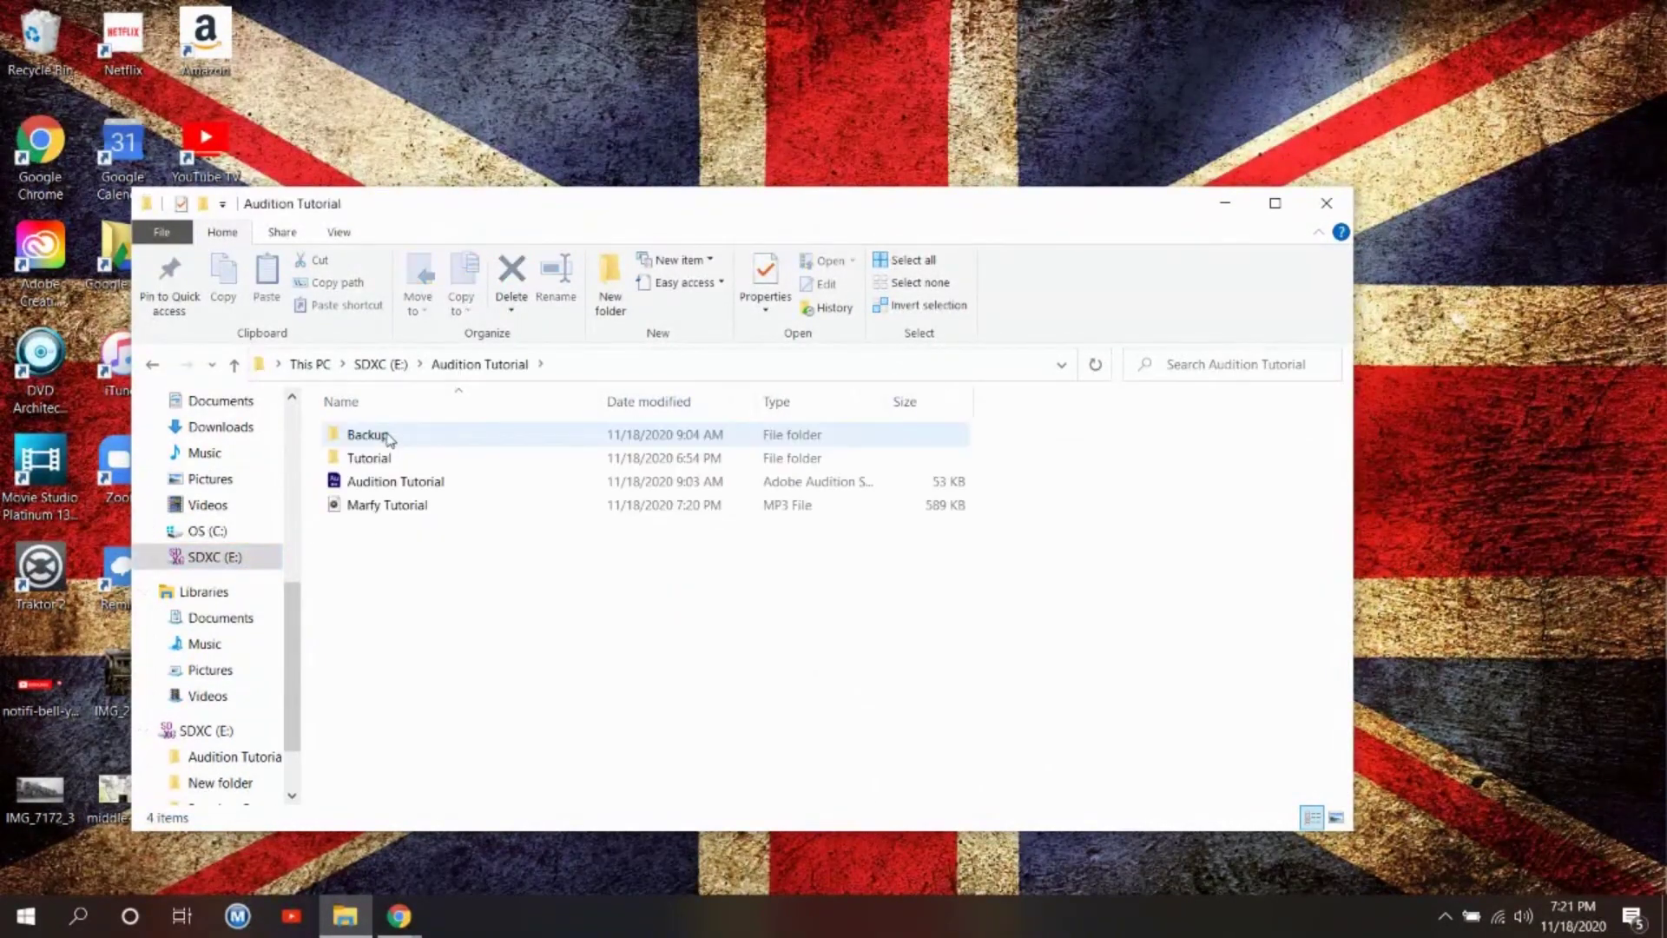
# Play the exported MP3 mixdown in Windows Media Player.
pyautogui.doubleClick(402, 506)
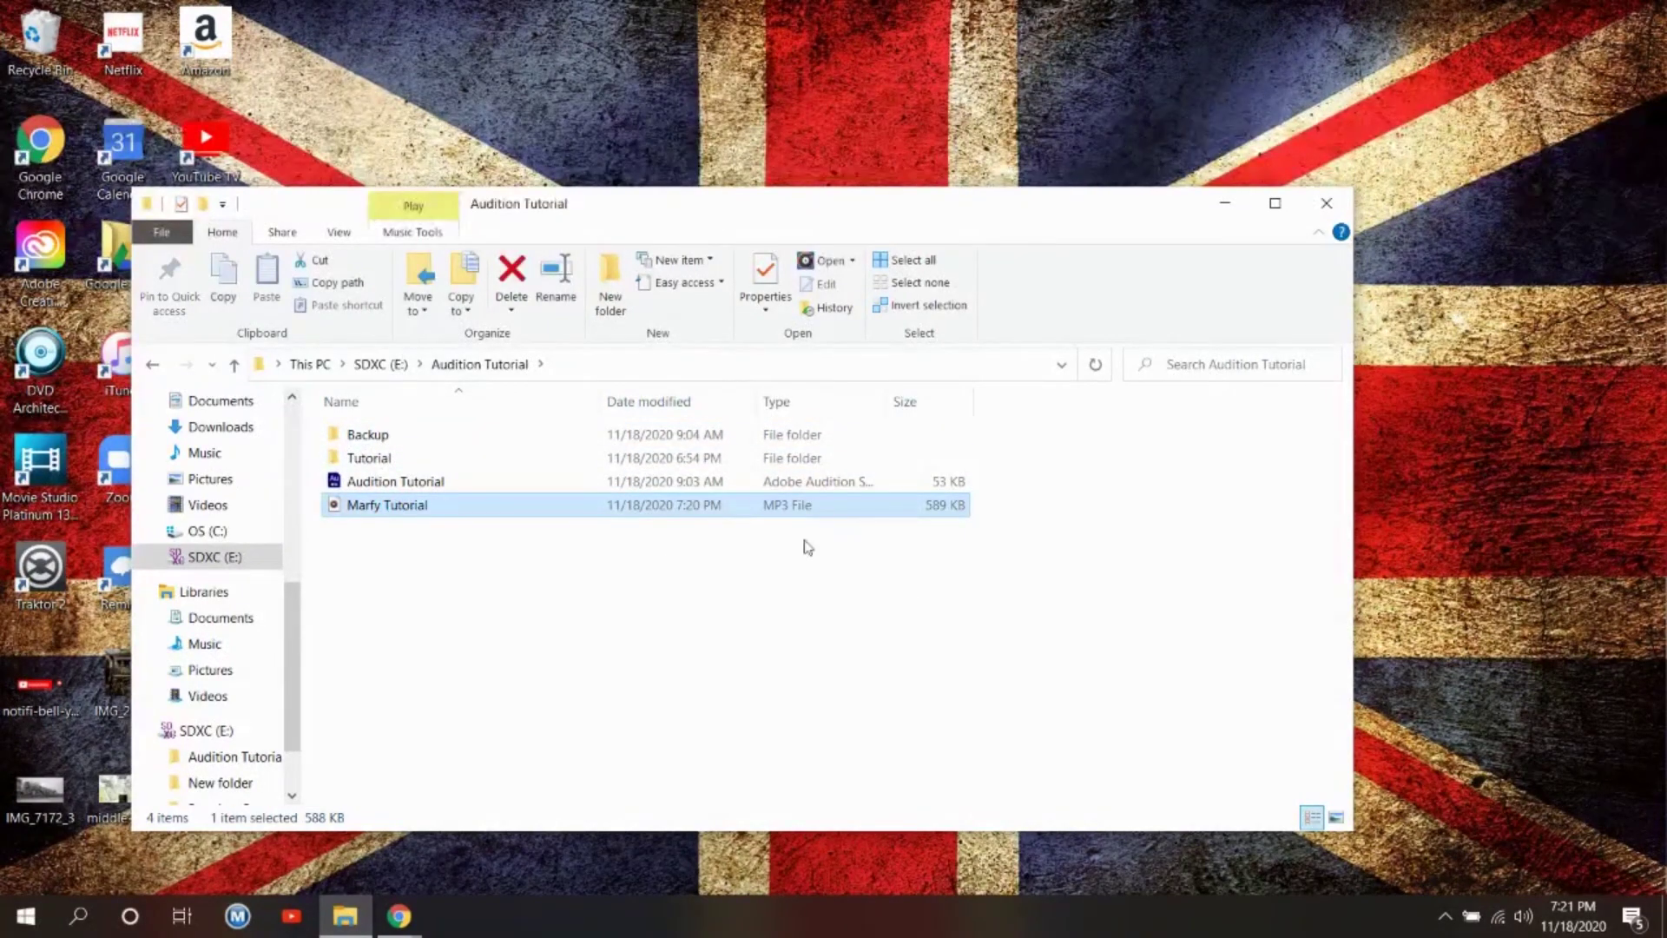
pyautogui.rightClick(426, 504)
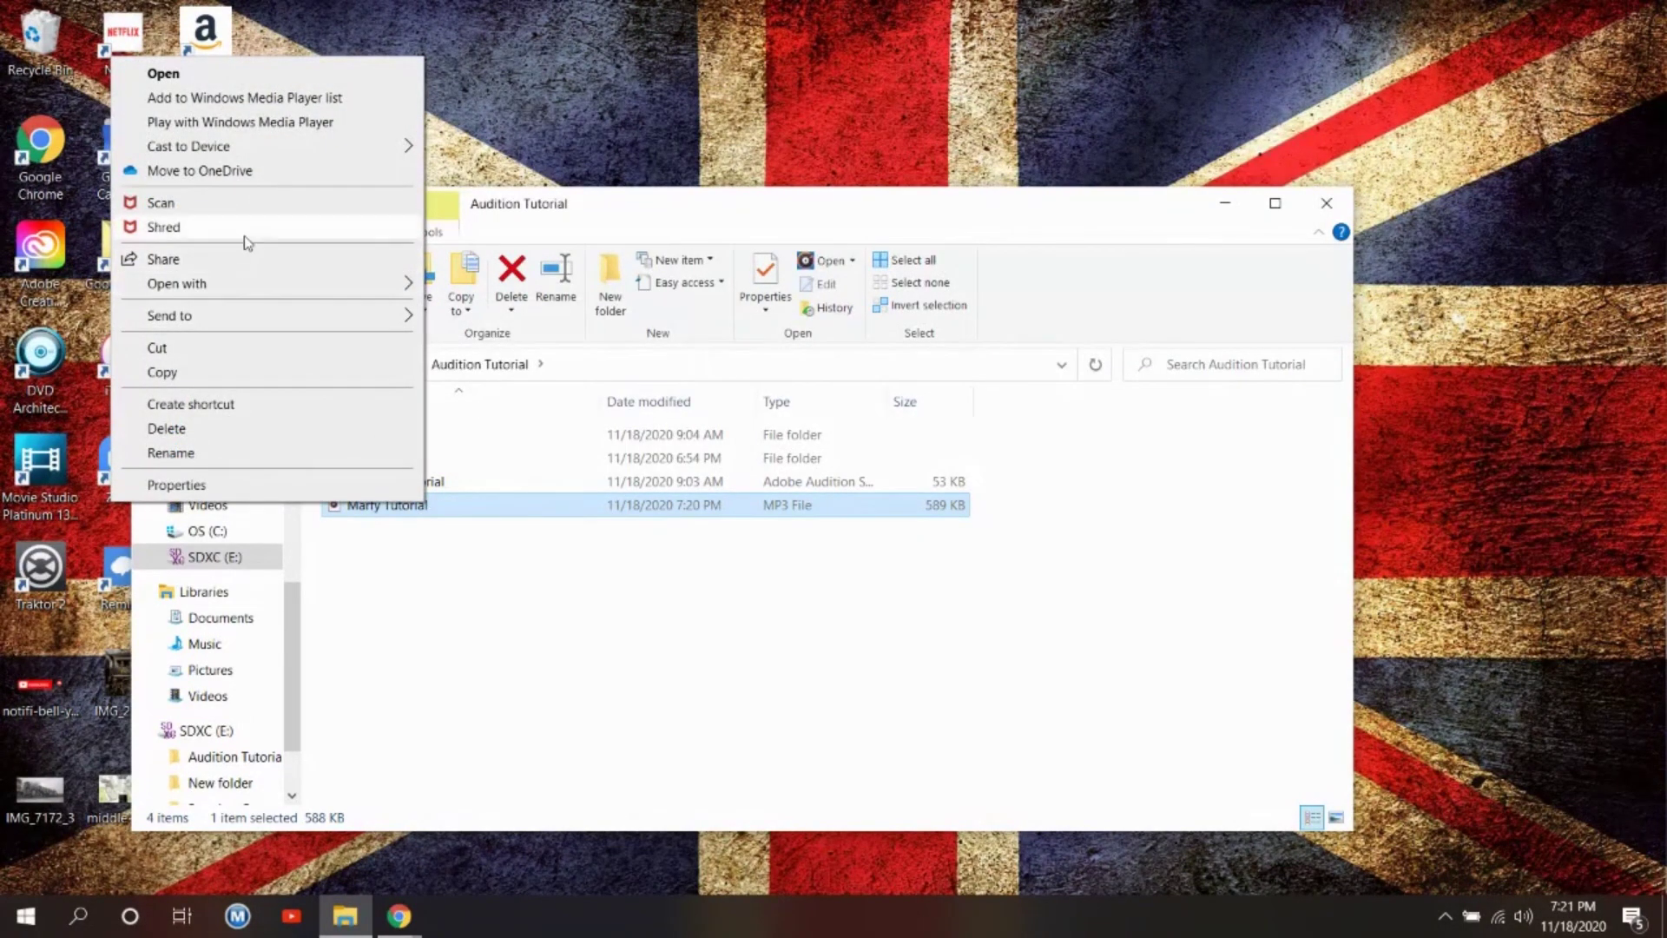
pyautogui.moveTo(299, 293)
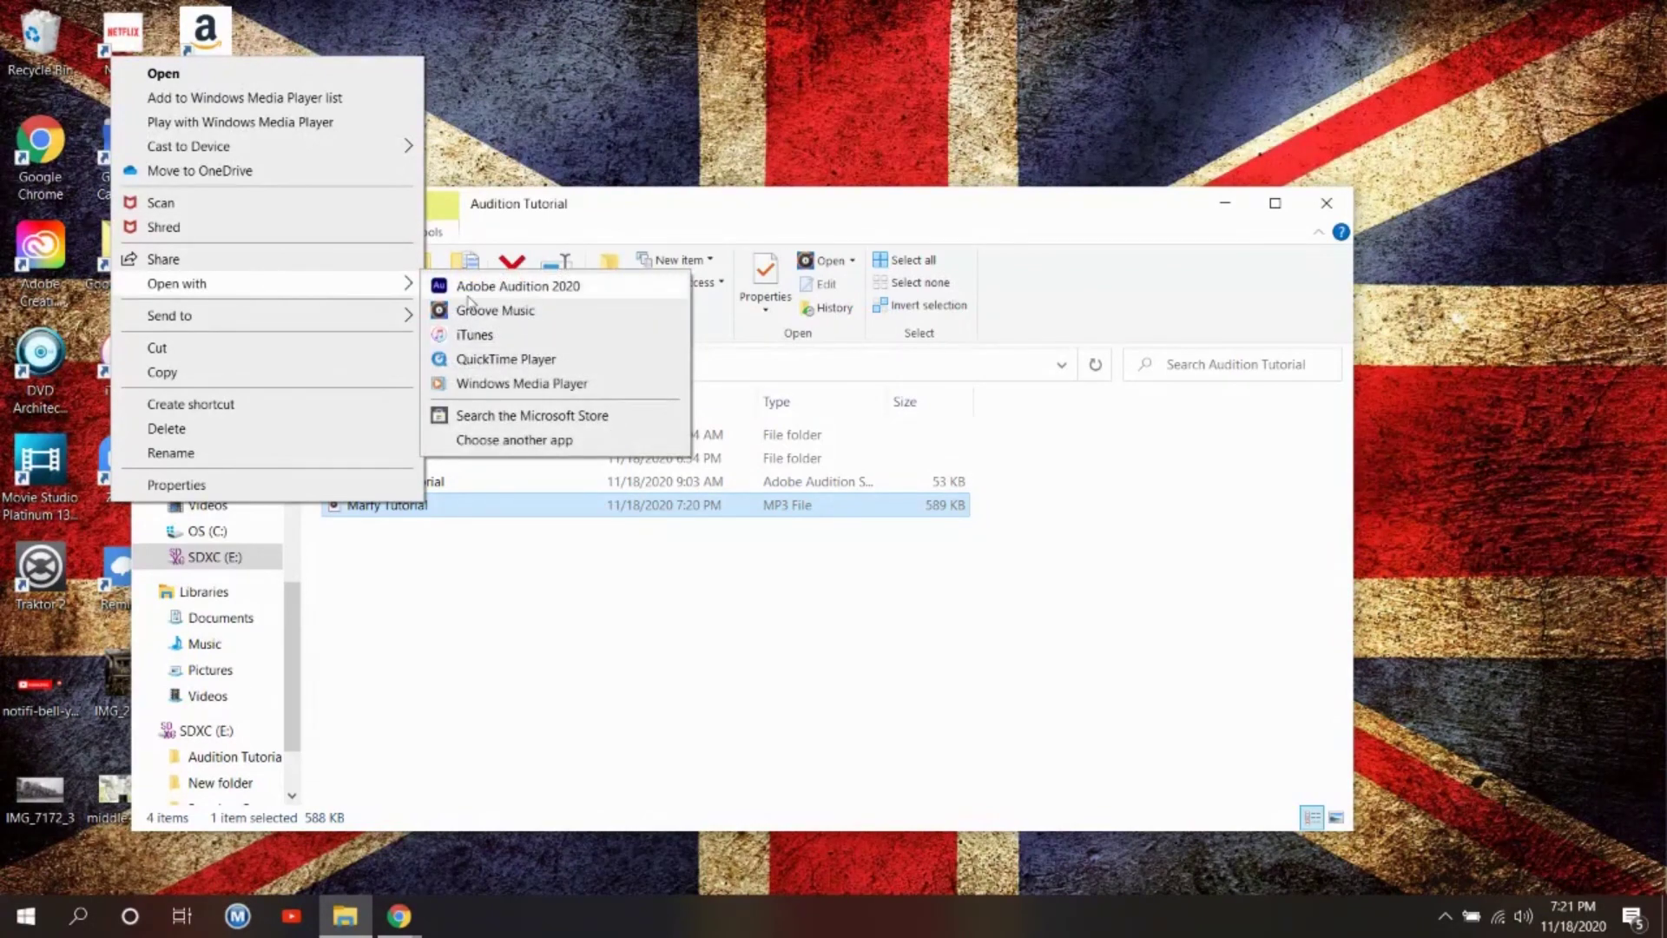
pyautogui.click(496, 384)
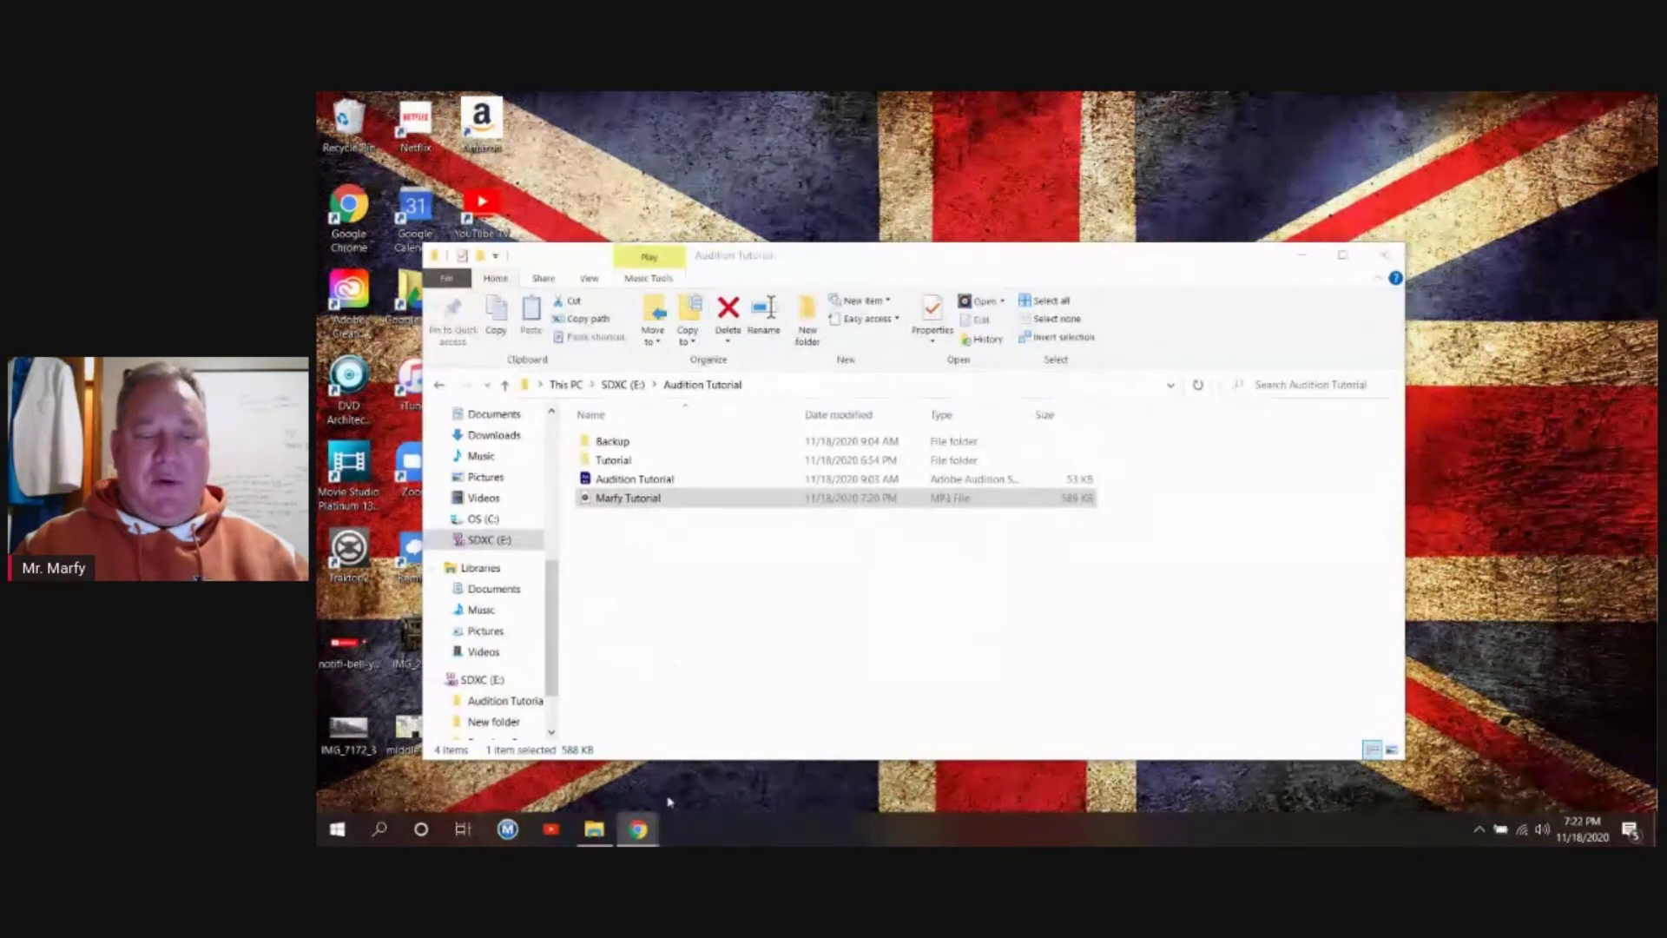
pyautogui.moveTo(655, 831)
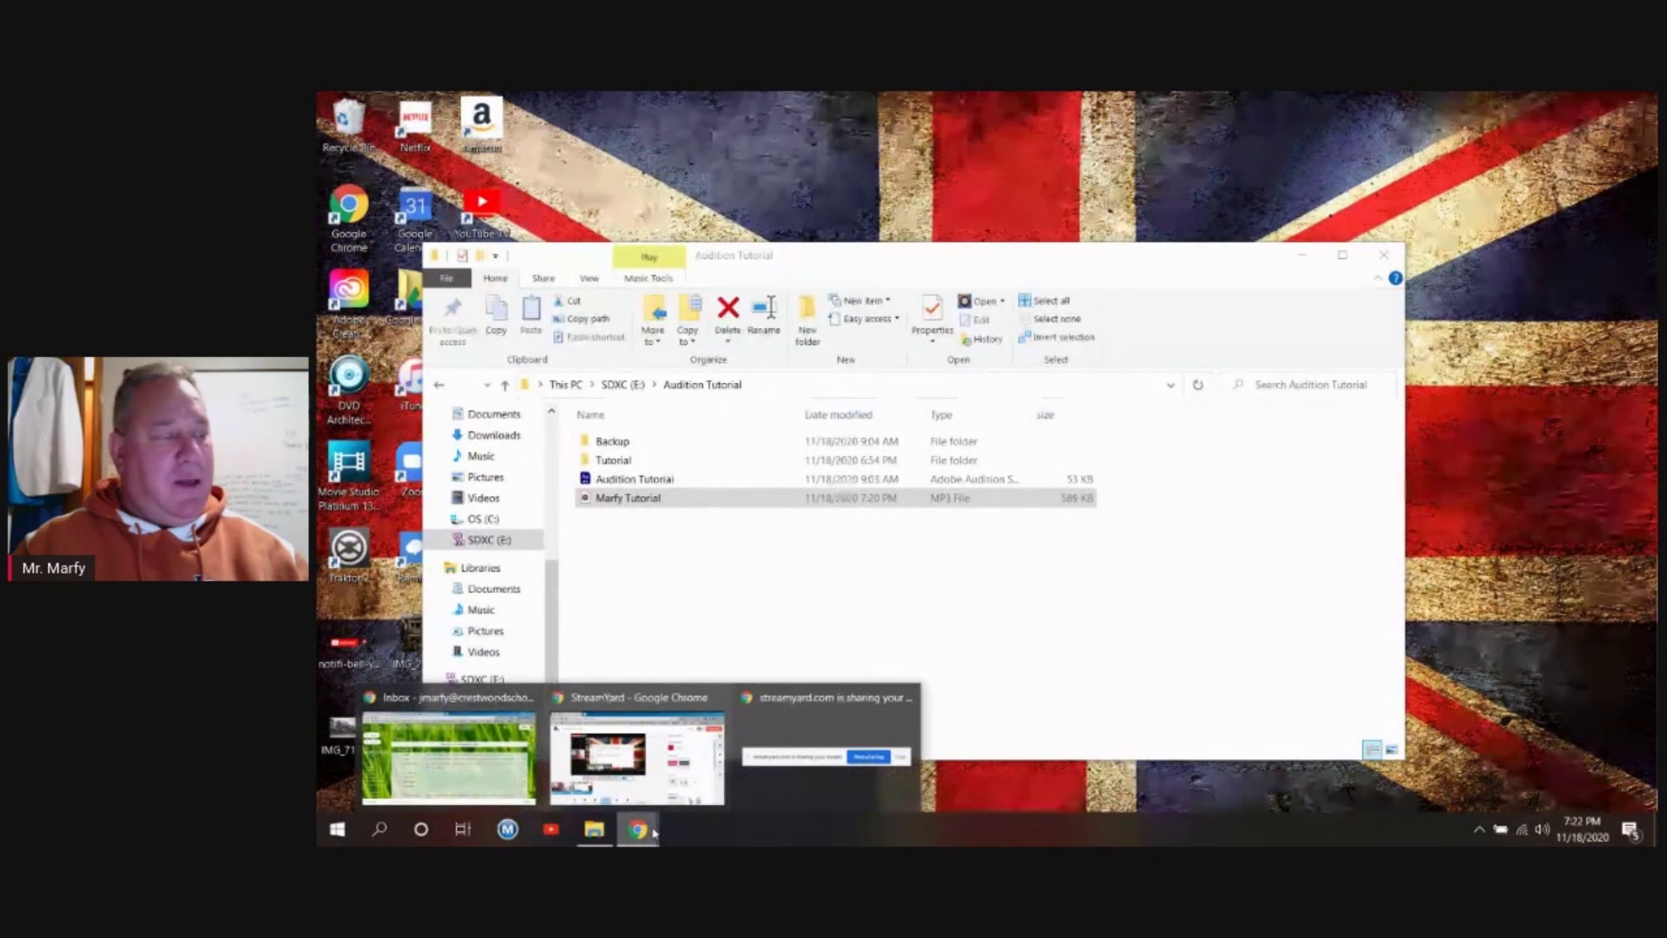